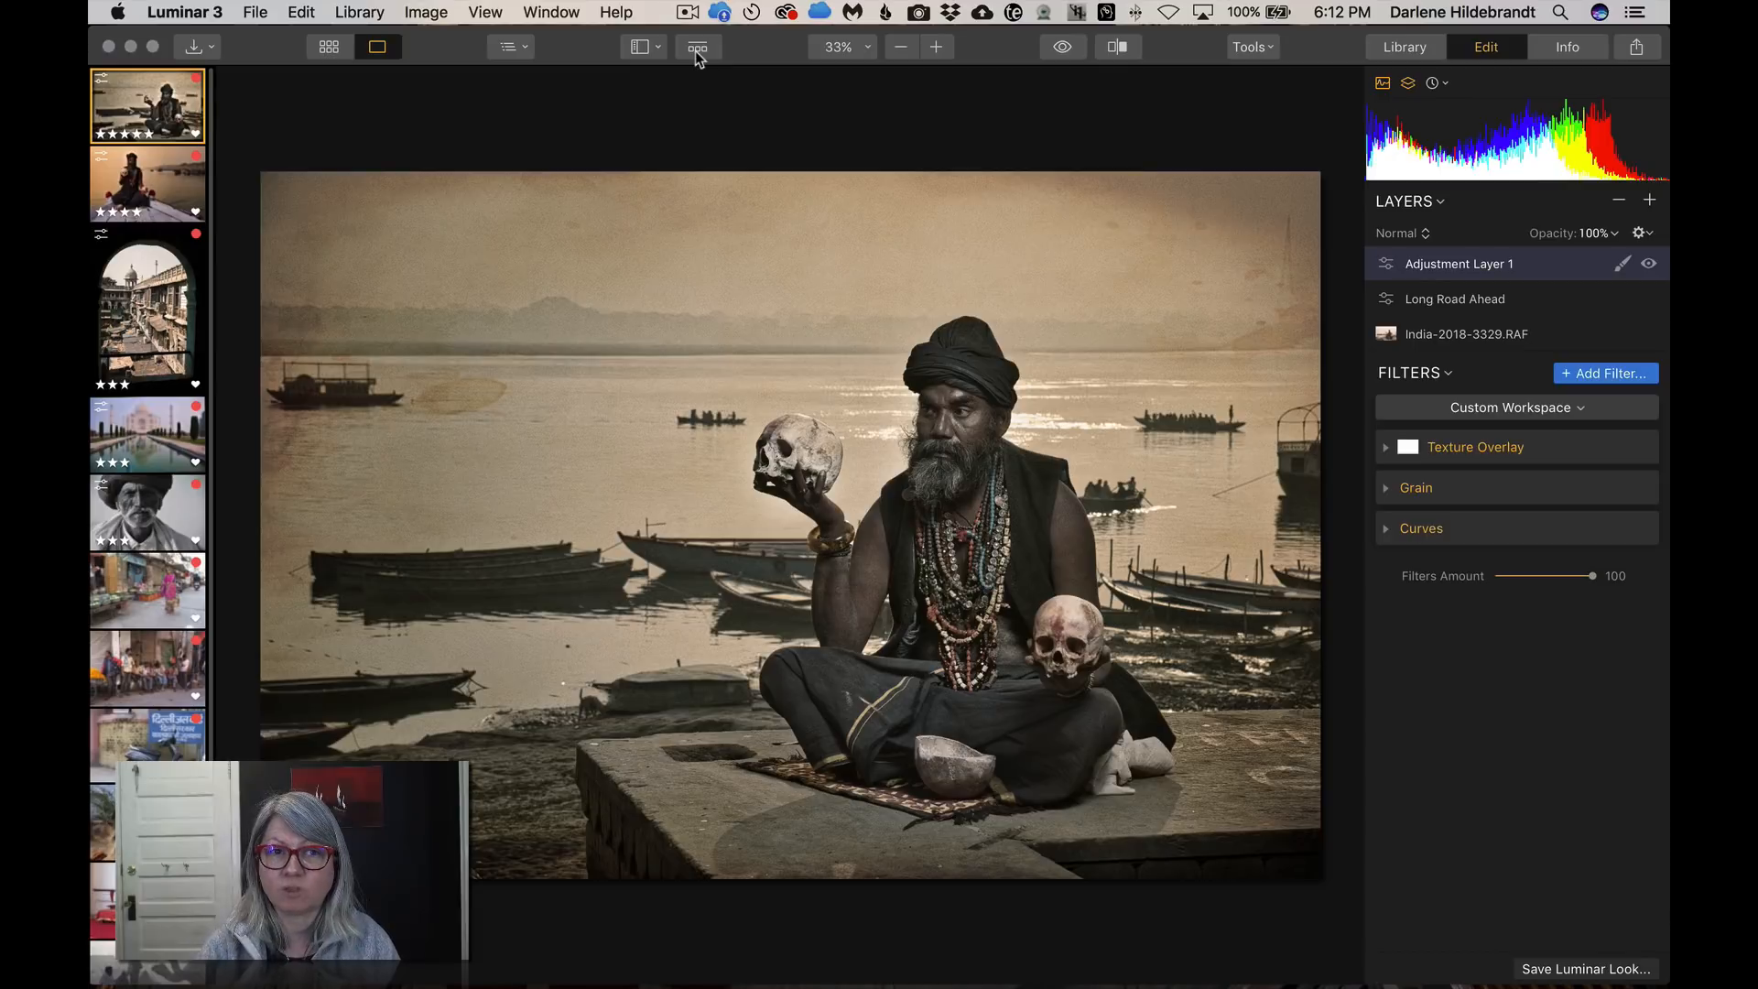
Show the Texture demonstration album as thumbnails, return to editing, and open the second photo, India-2018-3259.RAF
{"action": "key", "text": "g"}
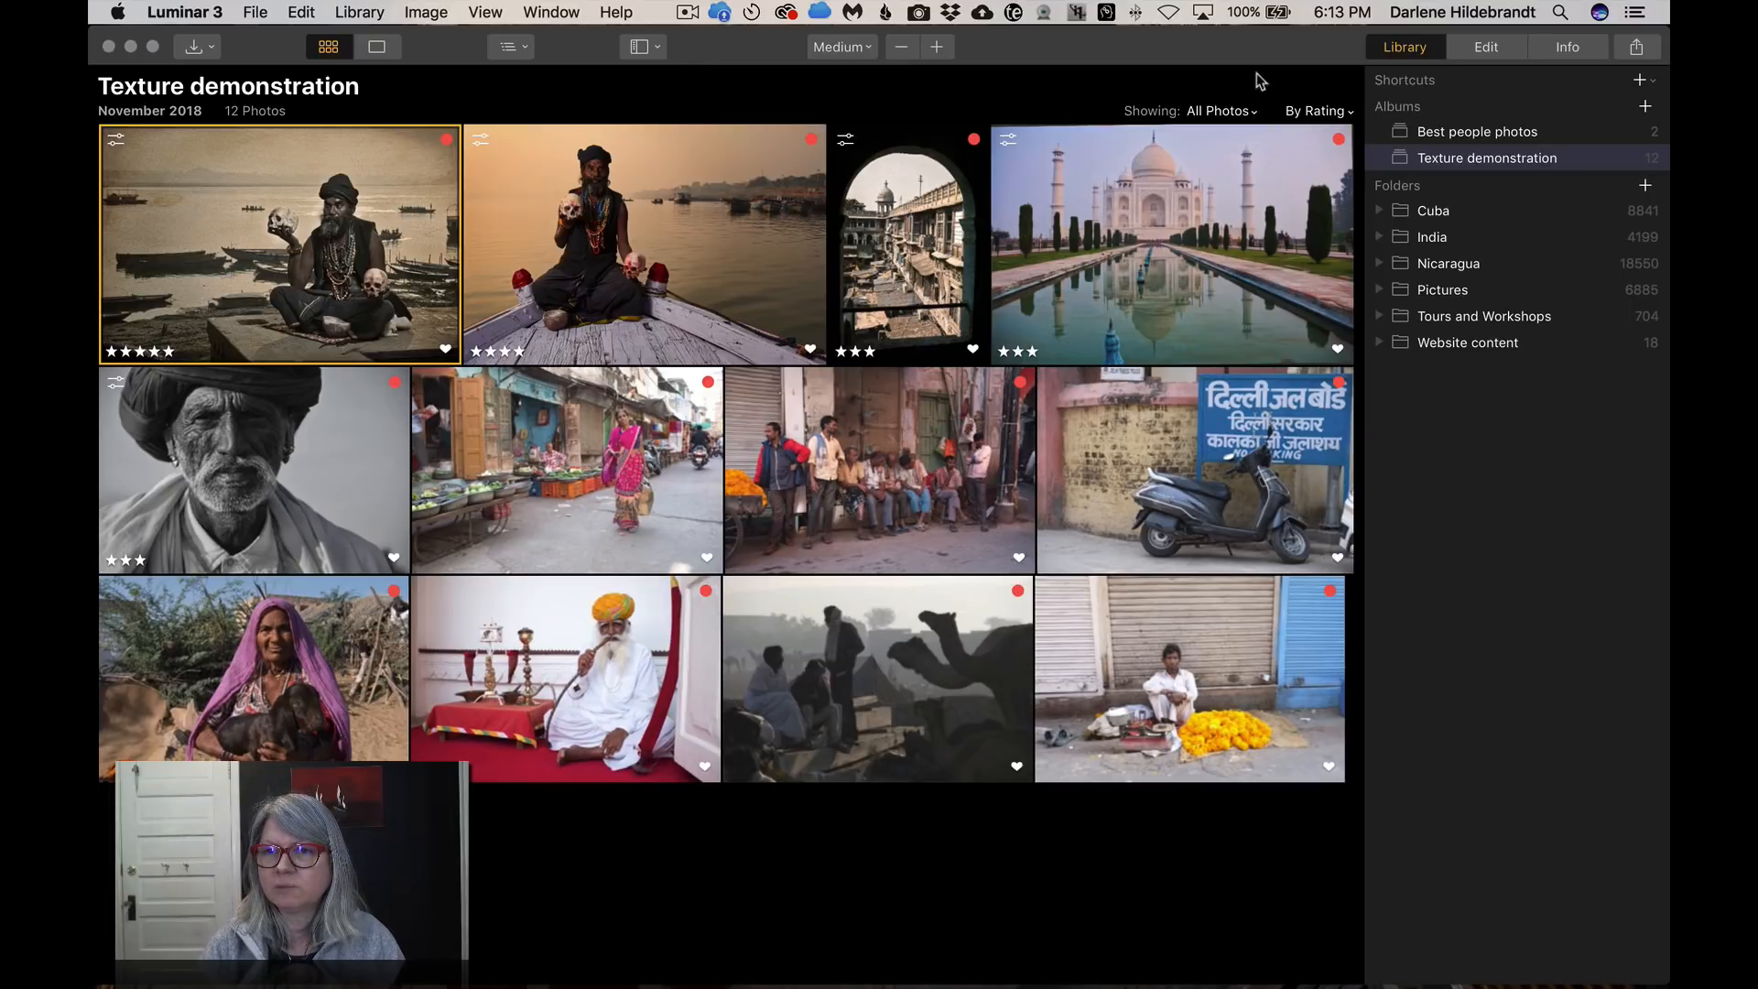
{"action": "left_click", "coordinate": [1487, 49]}
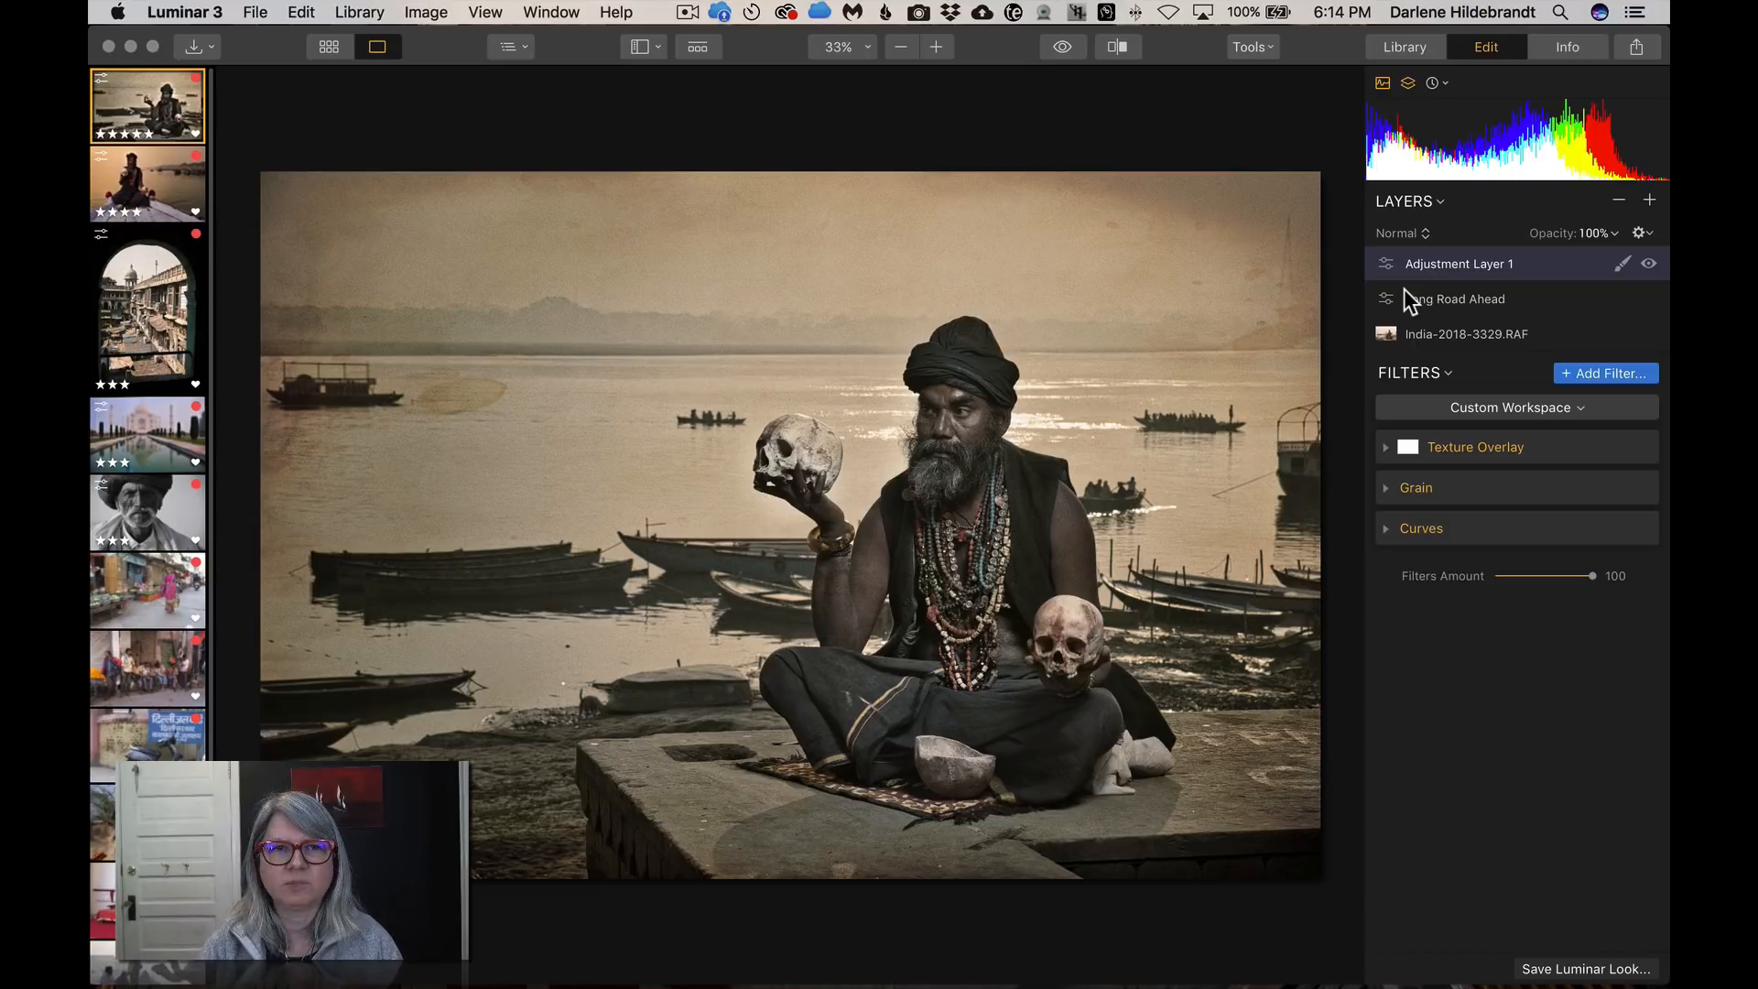
{"action": "left_click", "coordinate": [139, 173]}
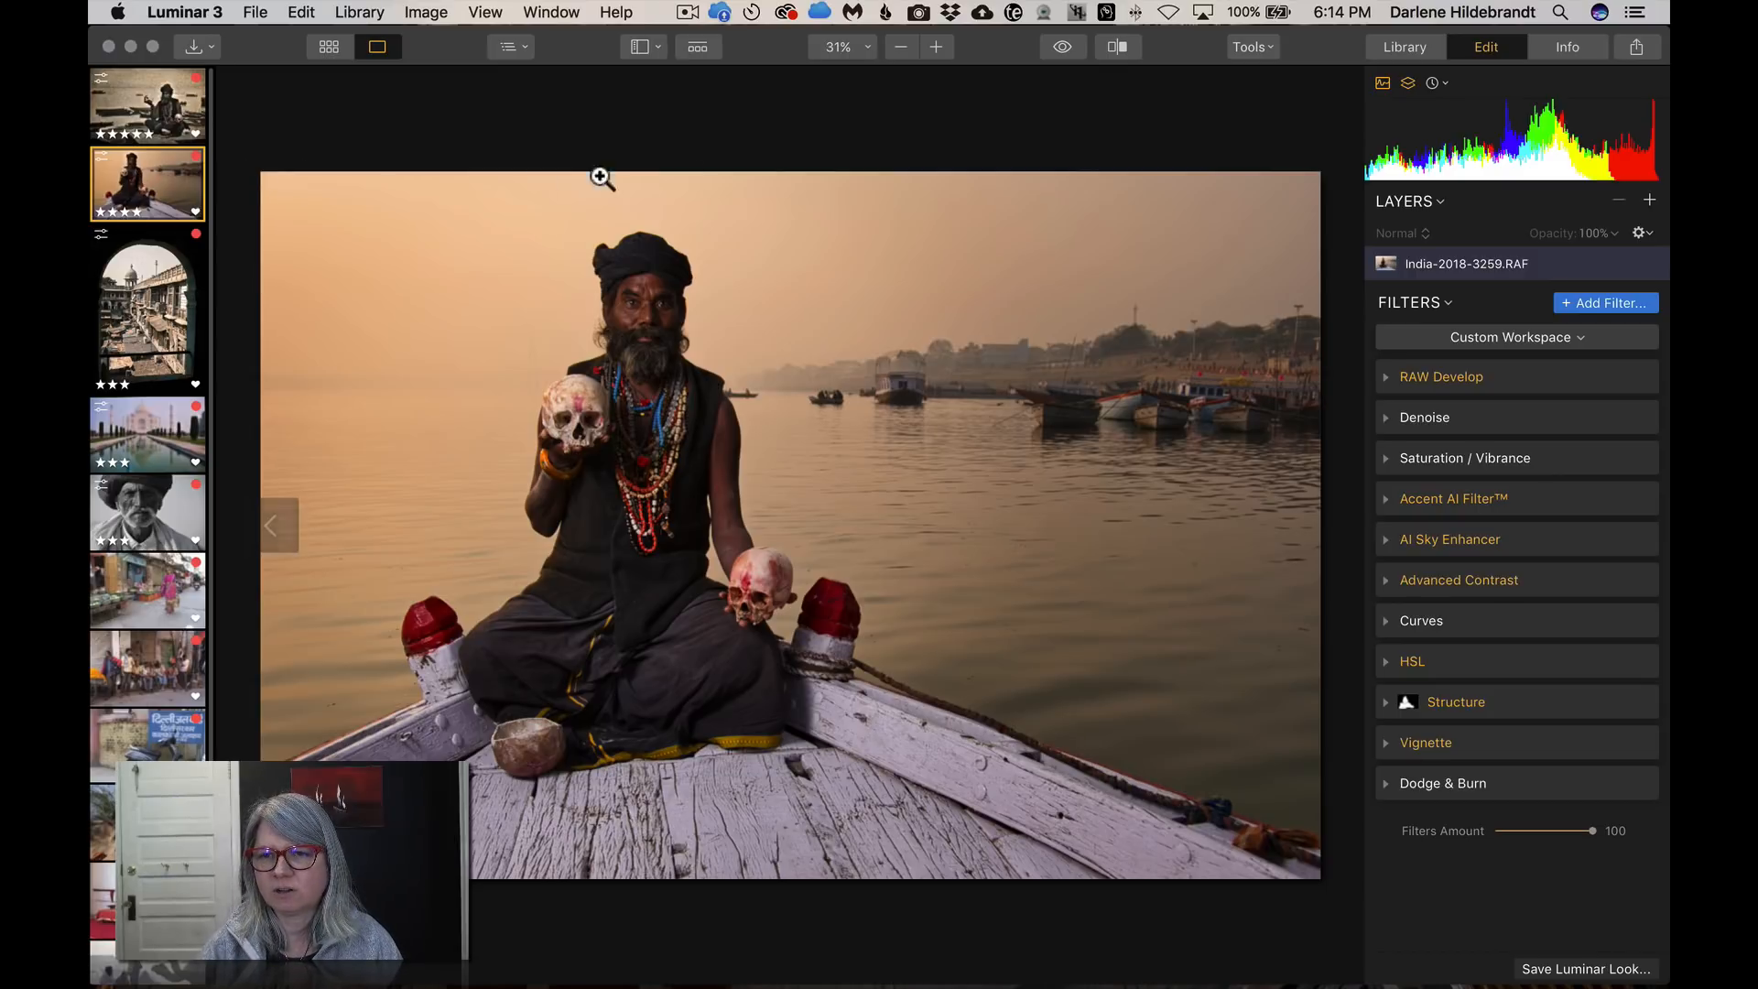
Review the photo's RAW Develop settings and compare the edited photo with its original version
{"action": "left_click", "coordinate": [1384, 376]}
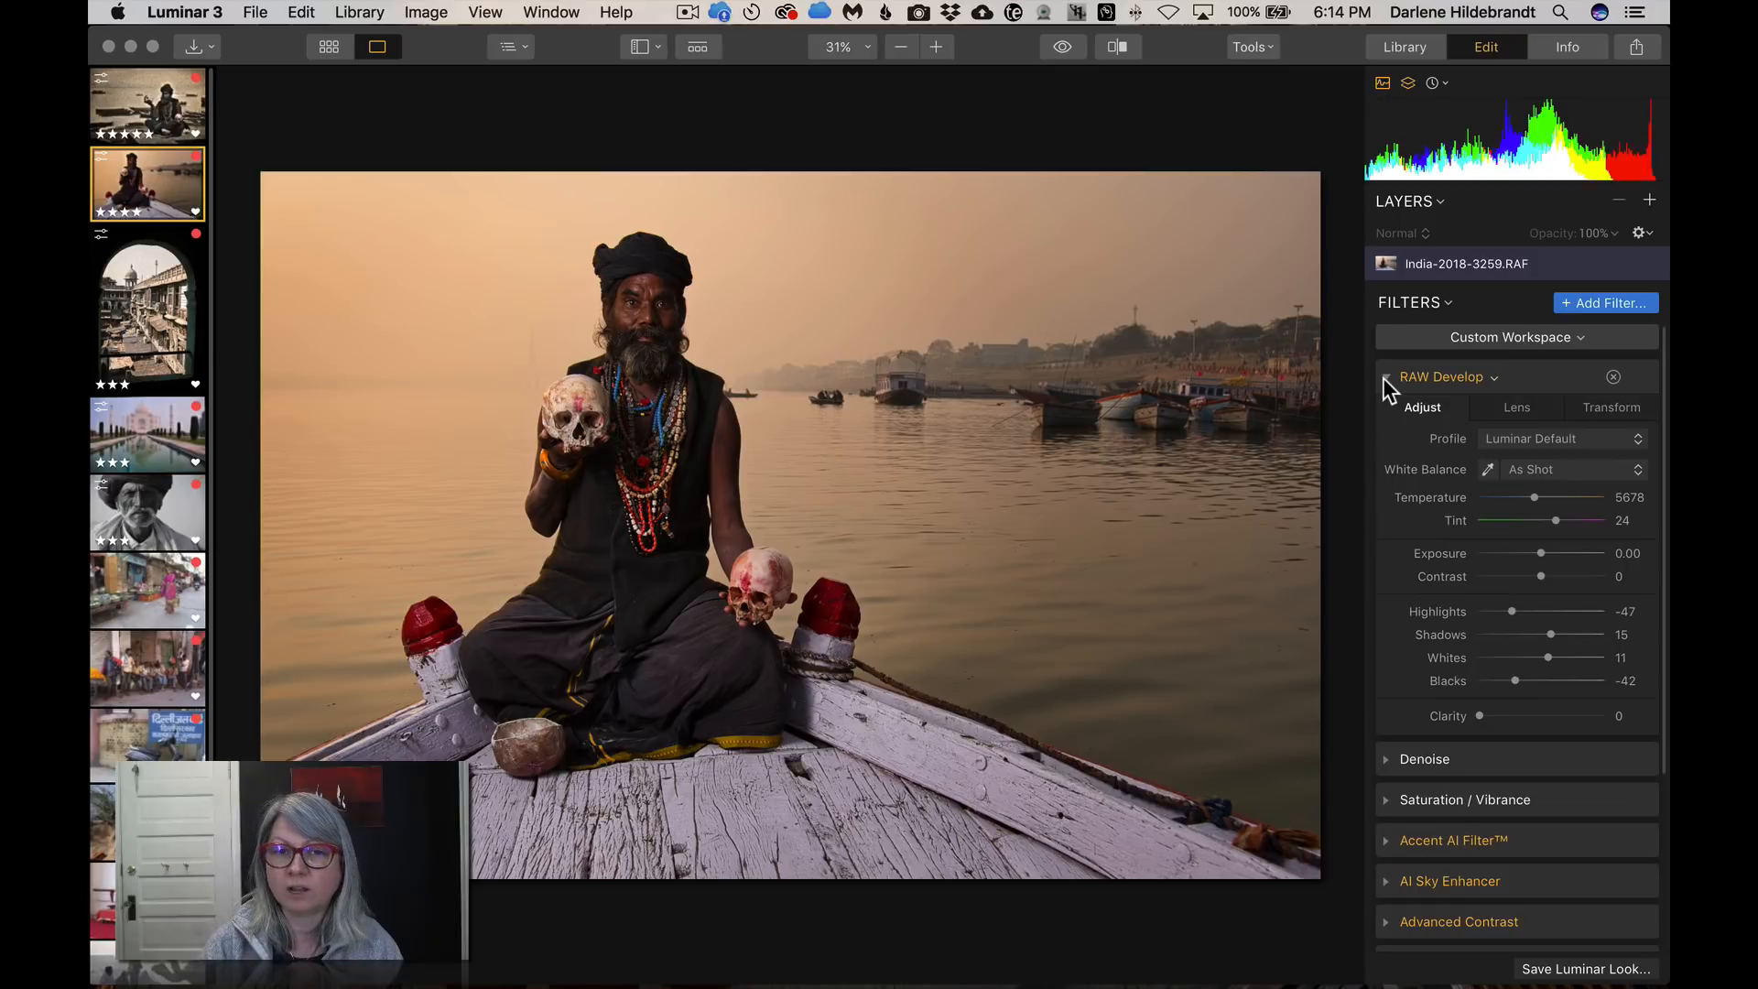
{"action": "left_click", "coordinate": [1385, 376]}
{"action": "key", "text": "backslash"}
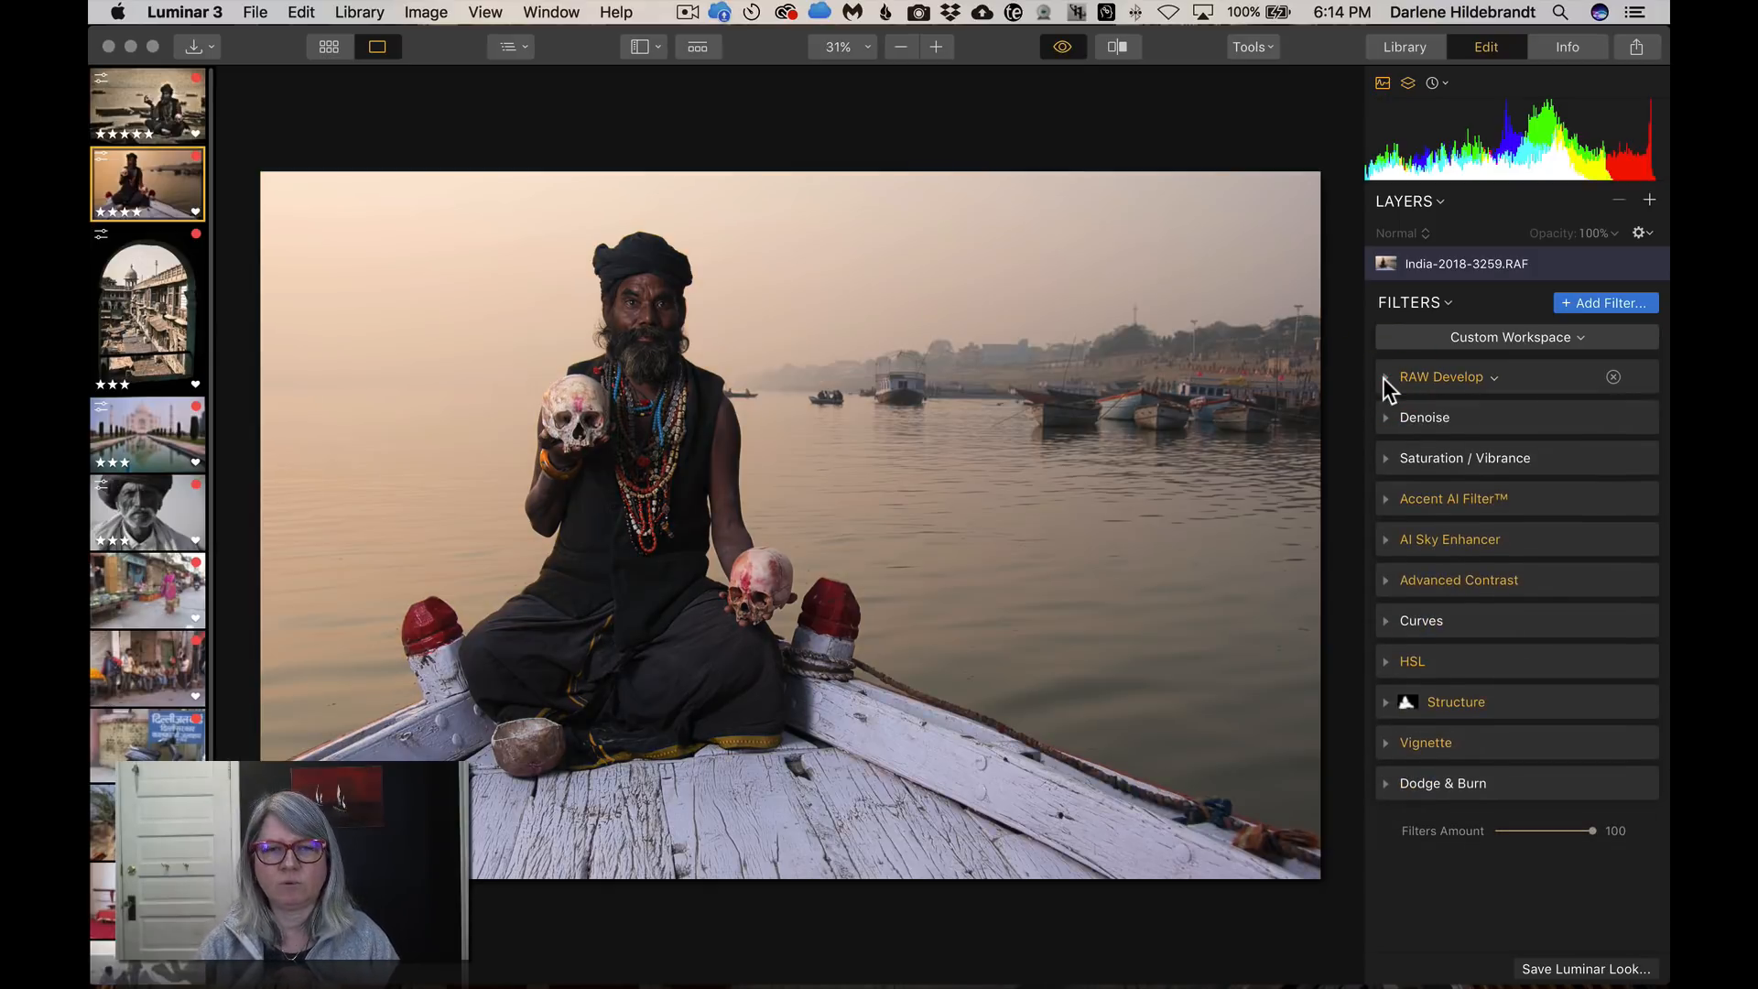
{"action": "key", "text": "backslash"}
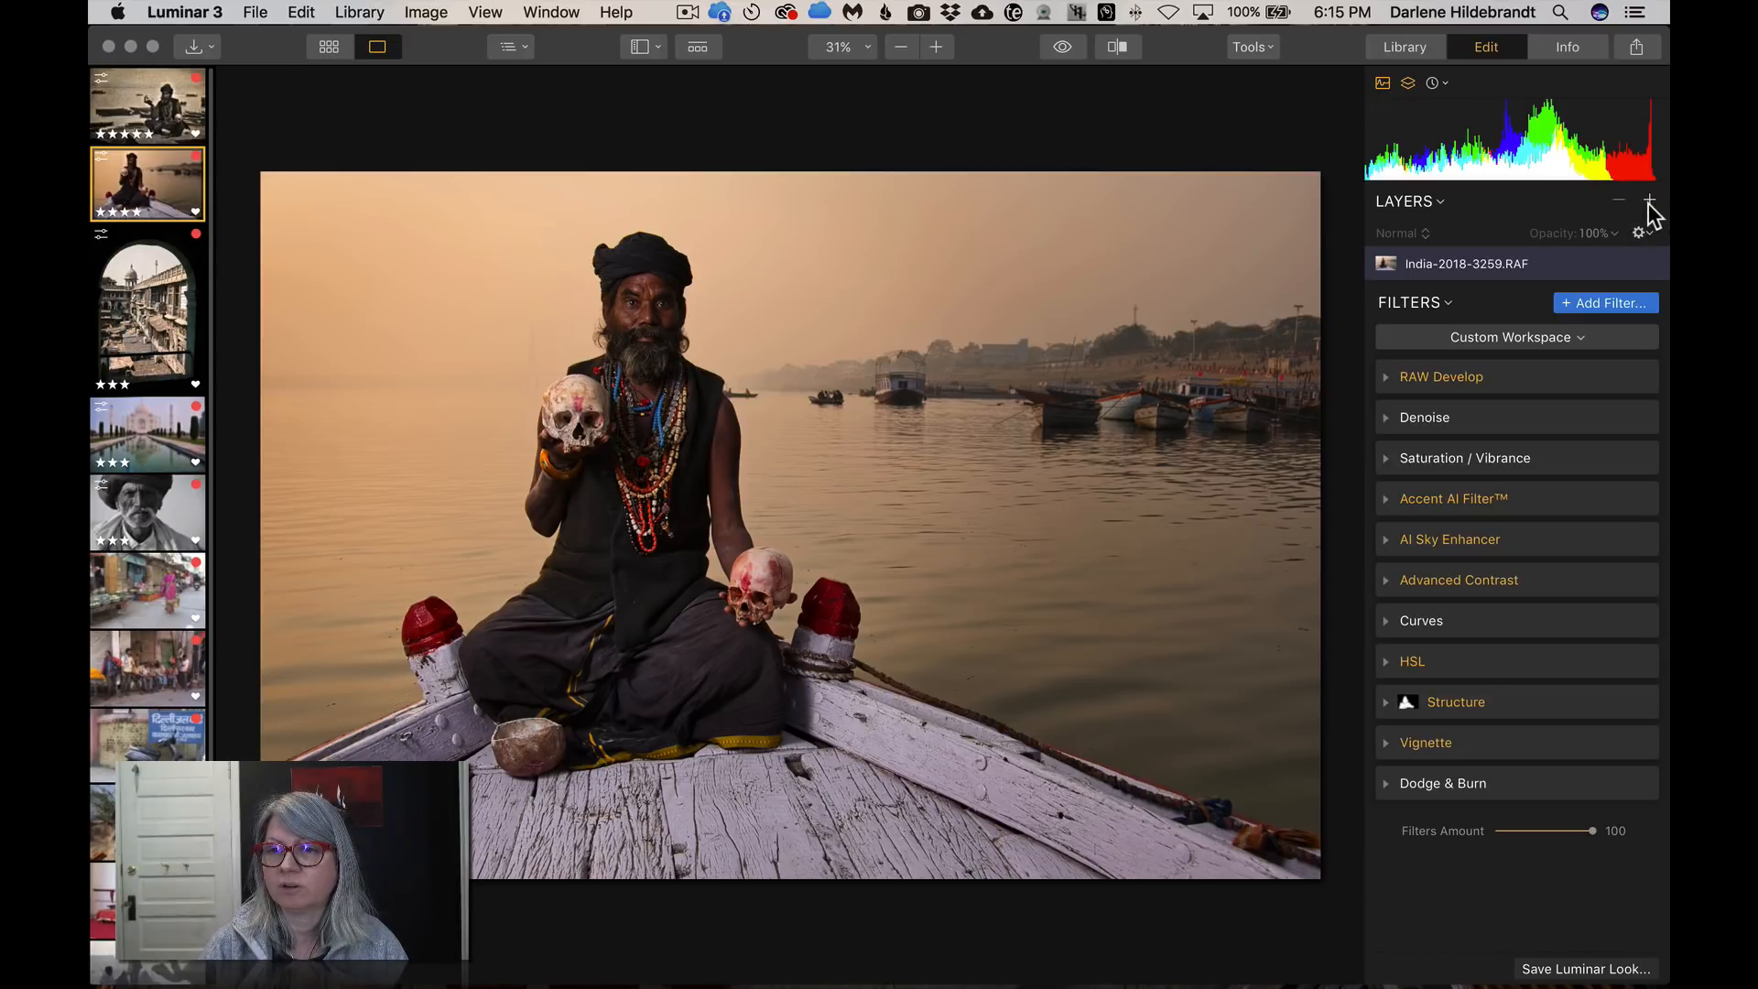
Add a new adjustment layer above India-2018-3259.RAF and hide the filmstrip
{"action": "left_click", "coordinate": [1650, 200]}
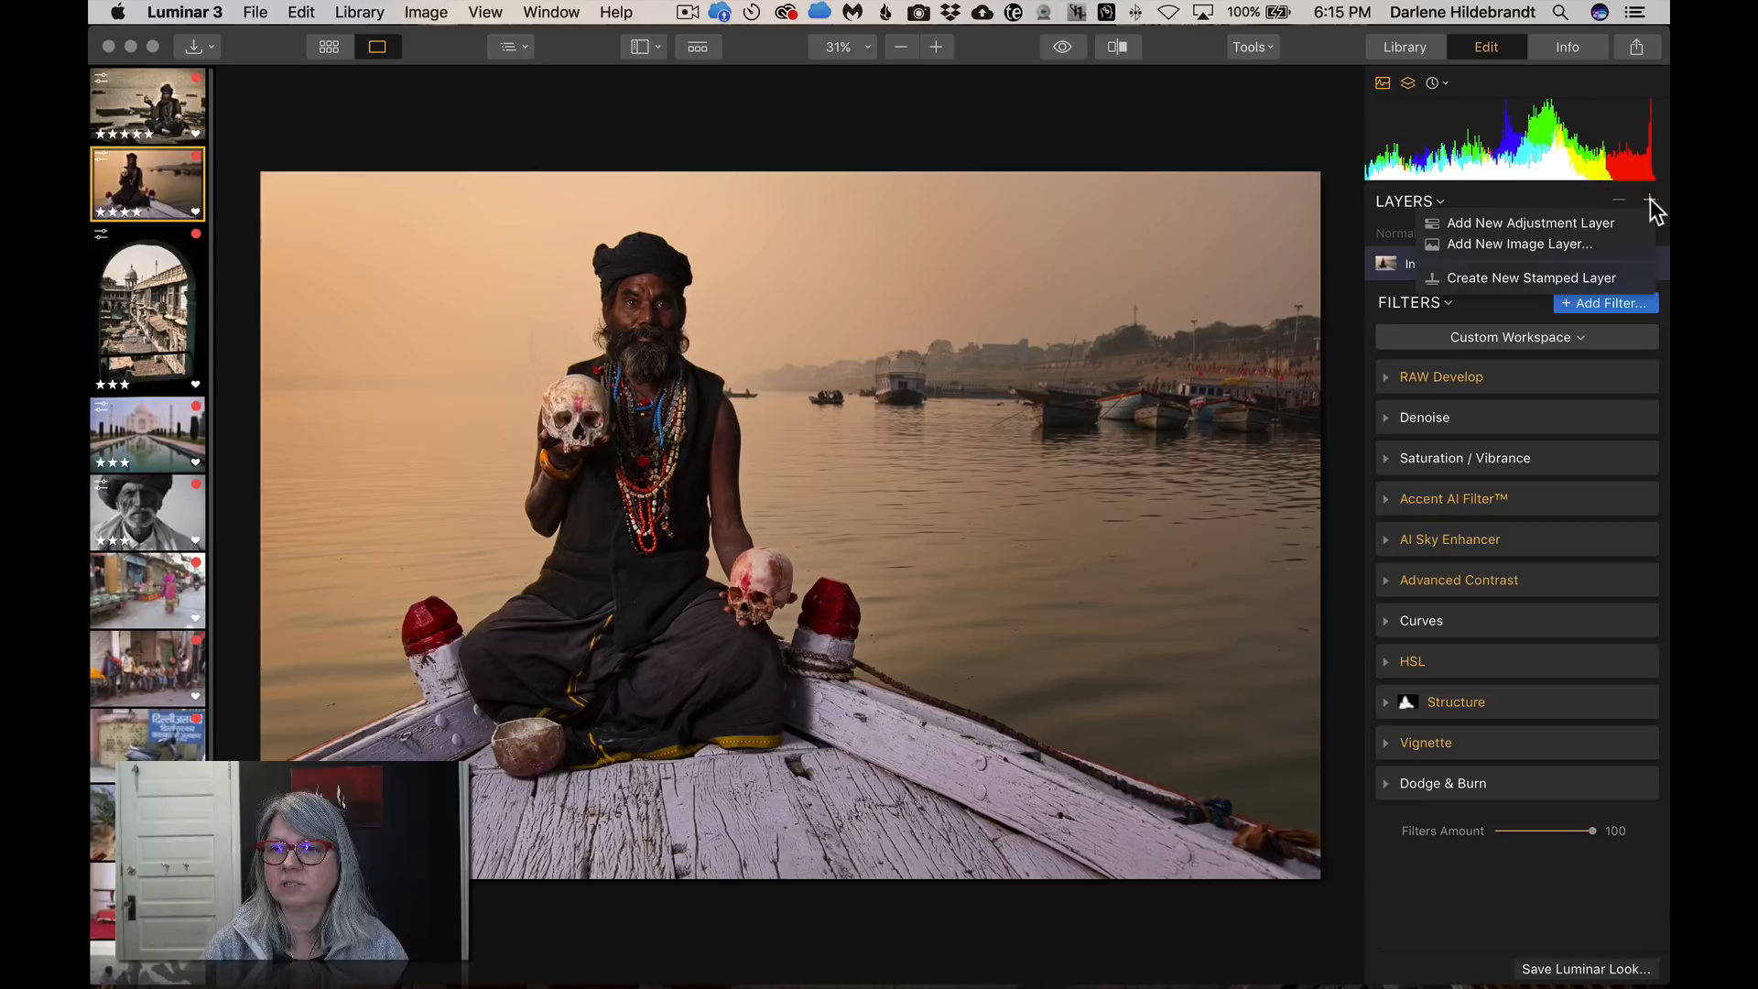
{"action": "left_click", "coordinate": [1568, 222]}
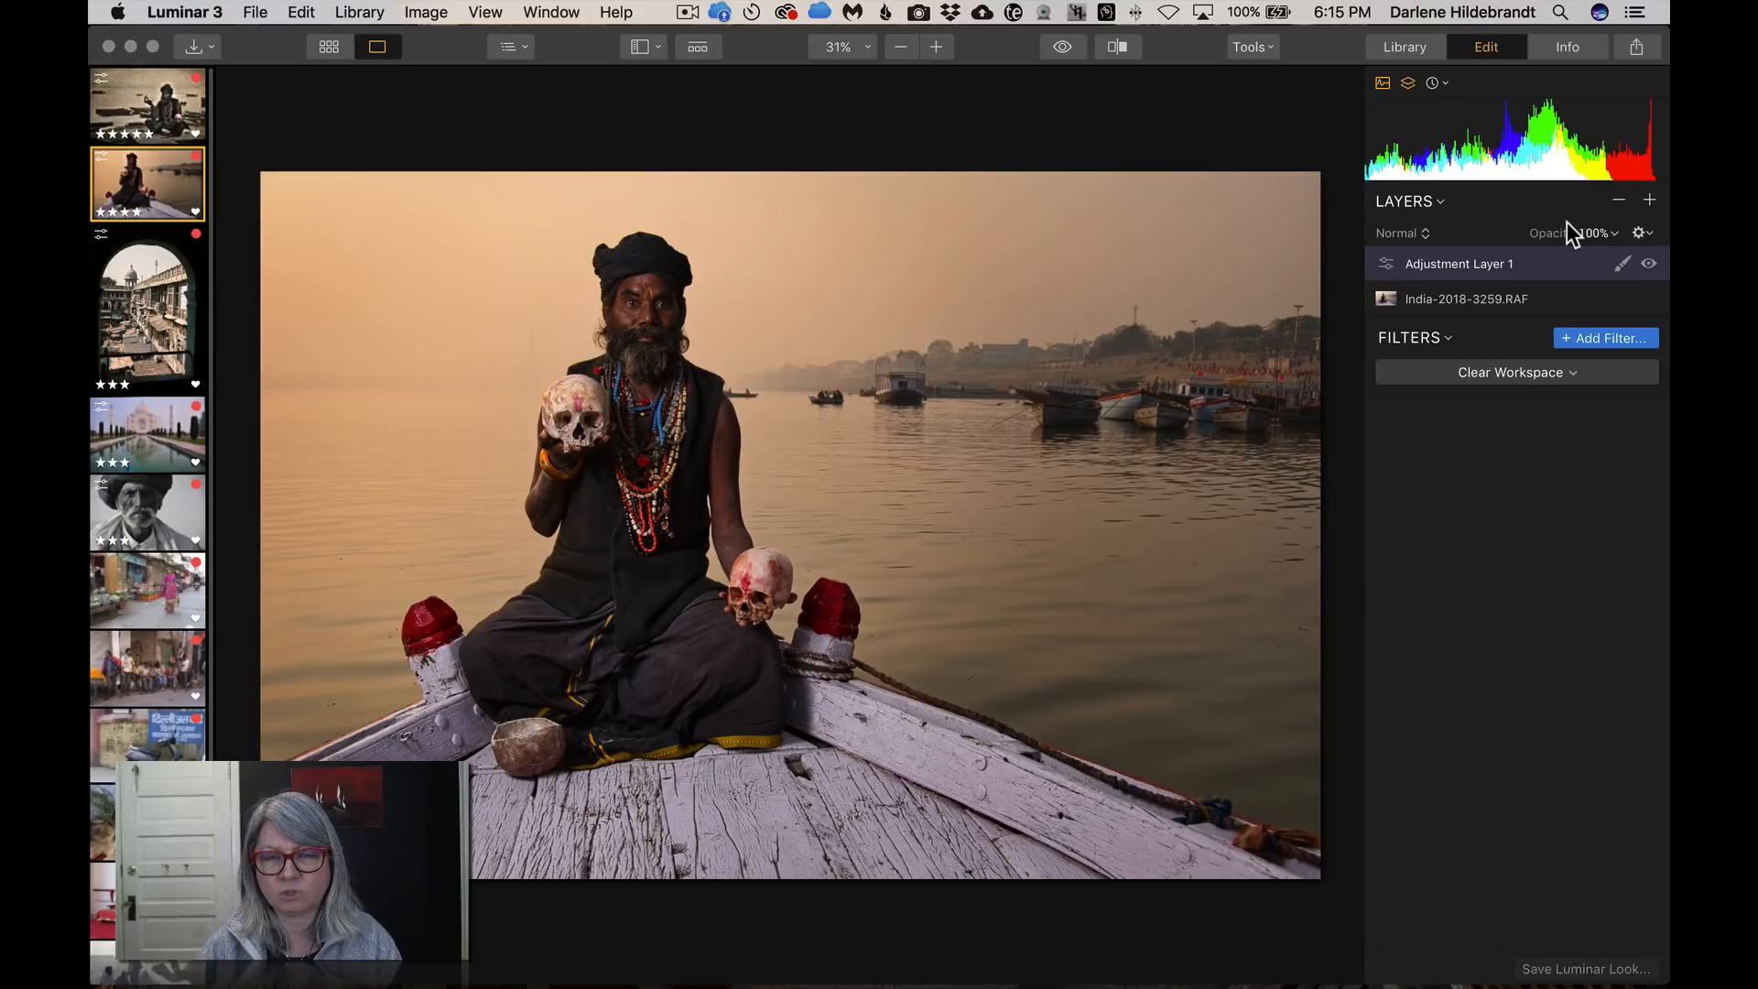
{"action": "left_click", "coordinate": [640, 48]}
{"action": "left_click", "coordinate": [646, 92]}
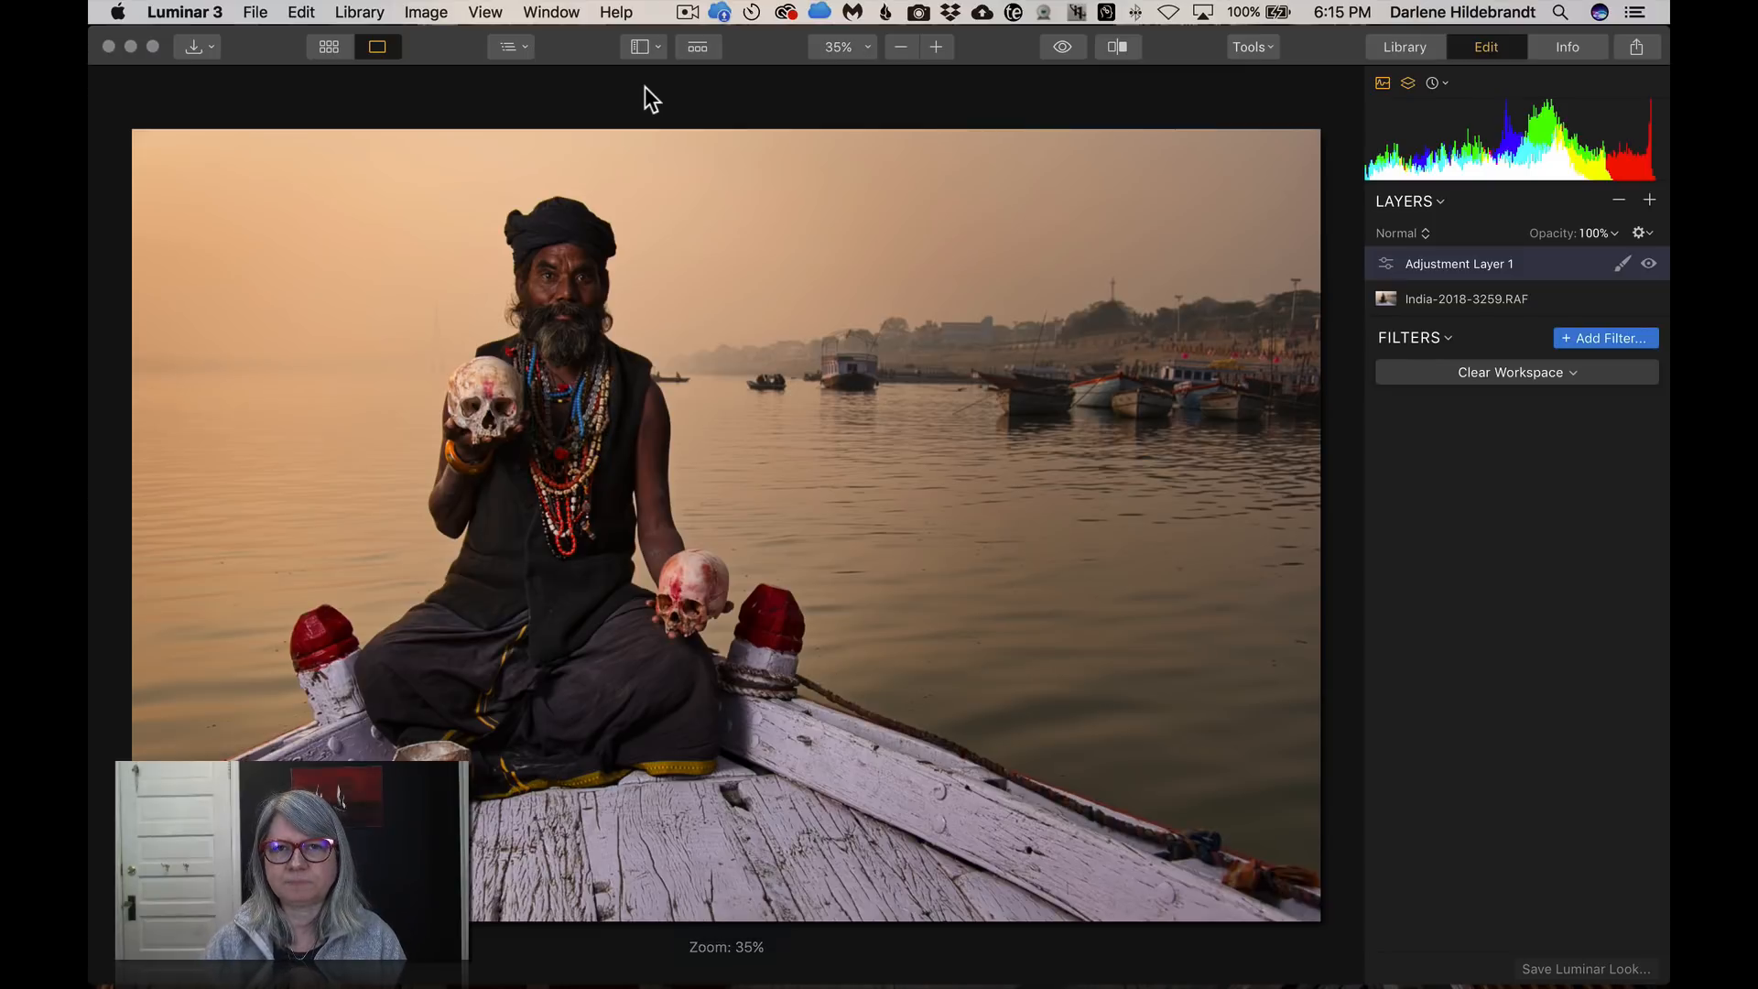
Show and hide the Luminar Looks strip, and bring the filmstrip back before hiding it again
{"action": "left_click", "coordinate": [700, 47]}
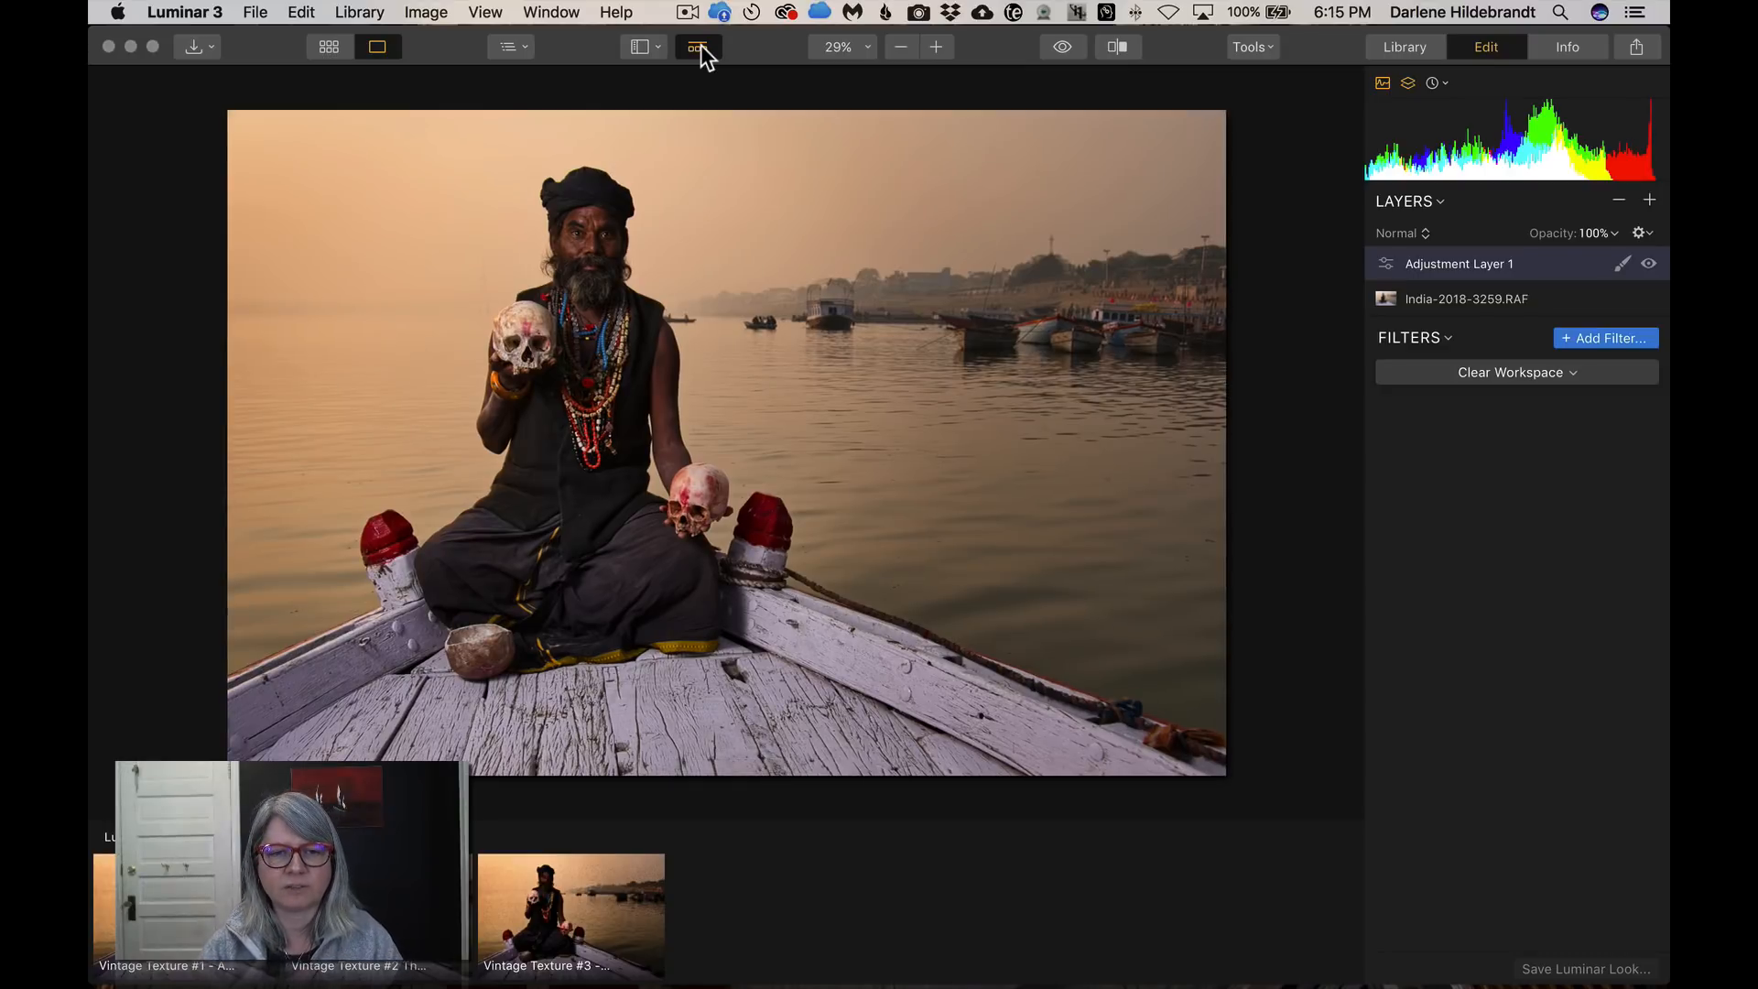
{"action": "left_click", "coordinate": [700, 46]}
{"action": "left_click", "coordinate": [658, 45]}
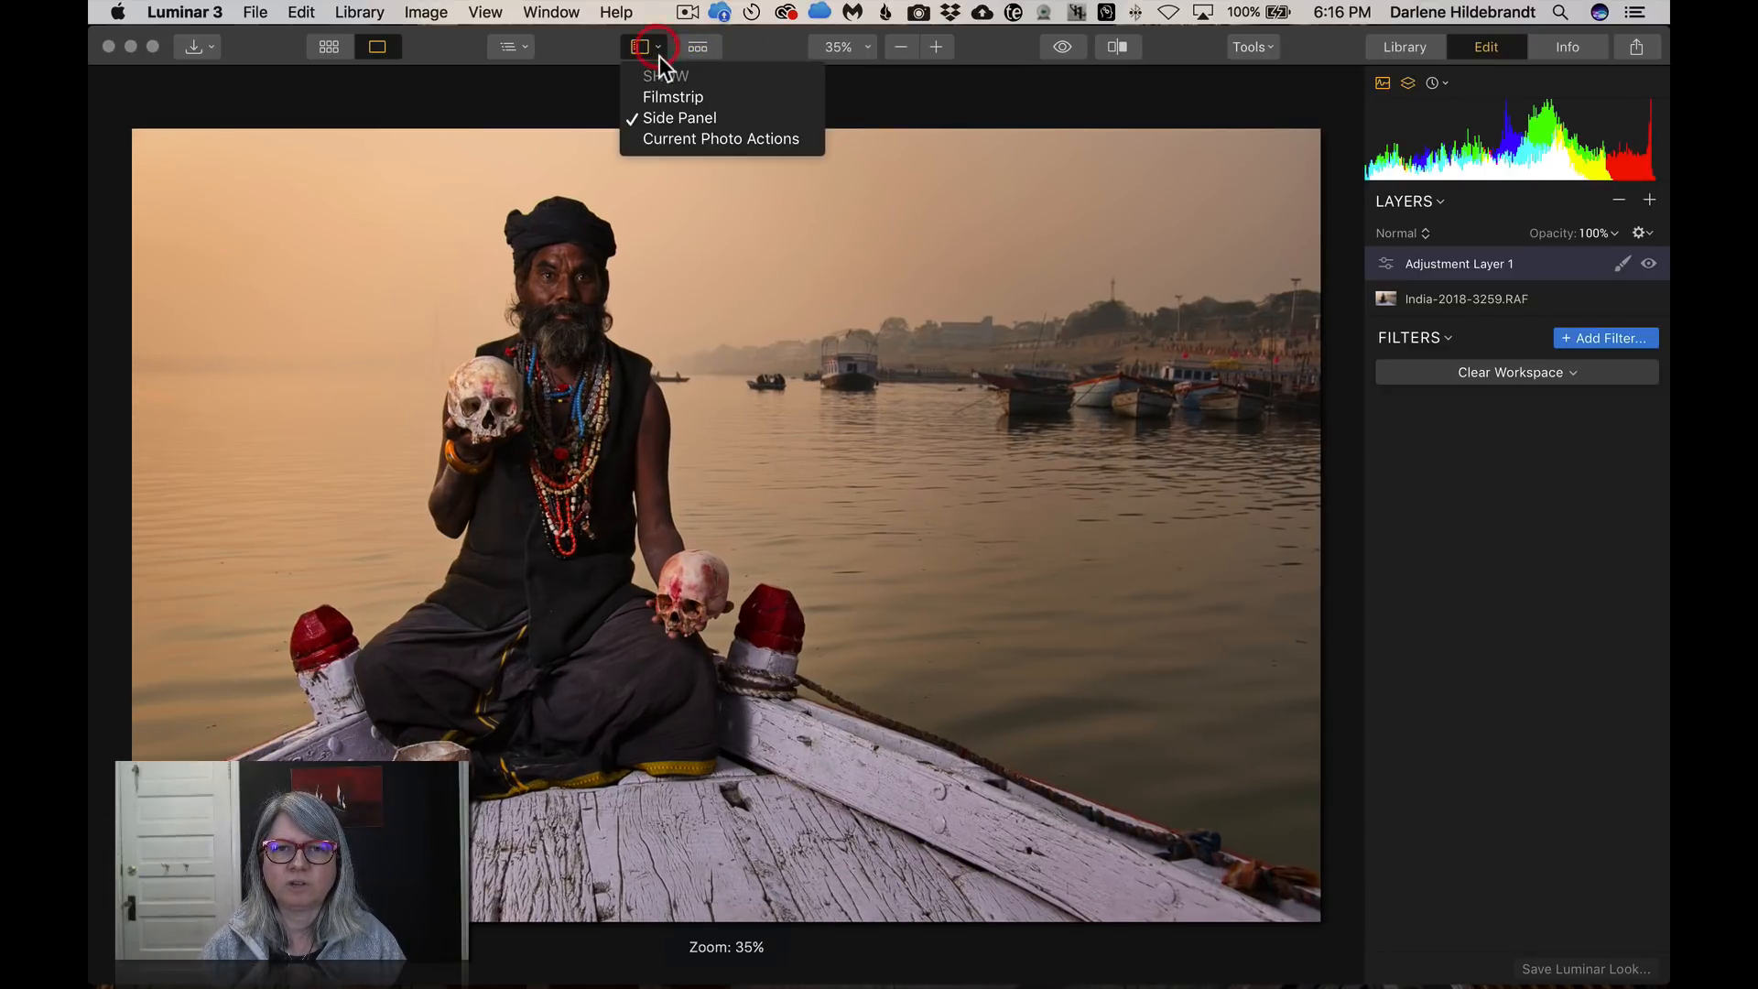
{"action": "left_click", "coordinate": [659, 95]}
{"action": "left_click", "coordinate": [654, 50]}
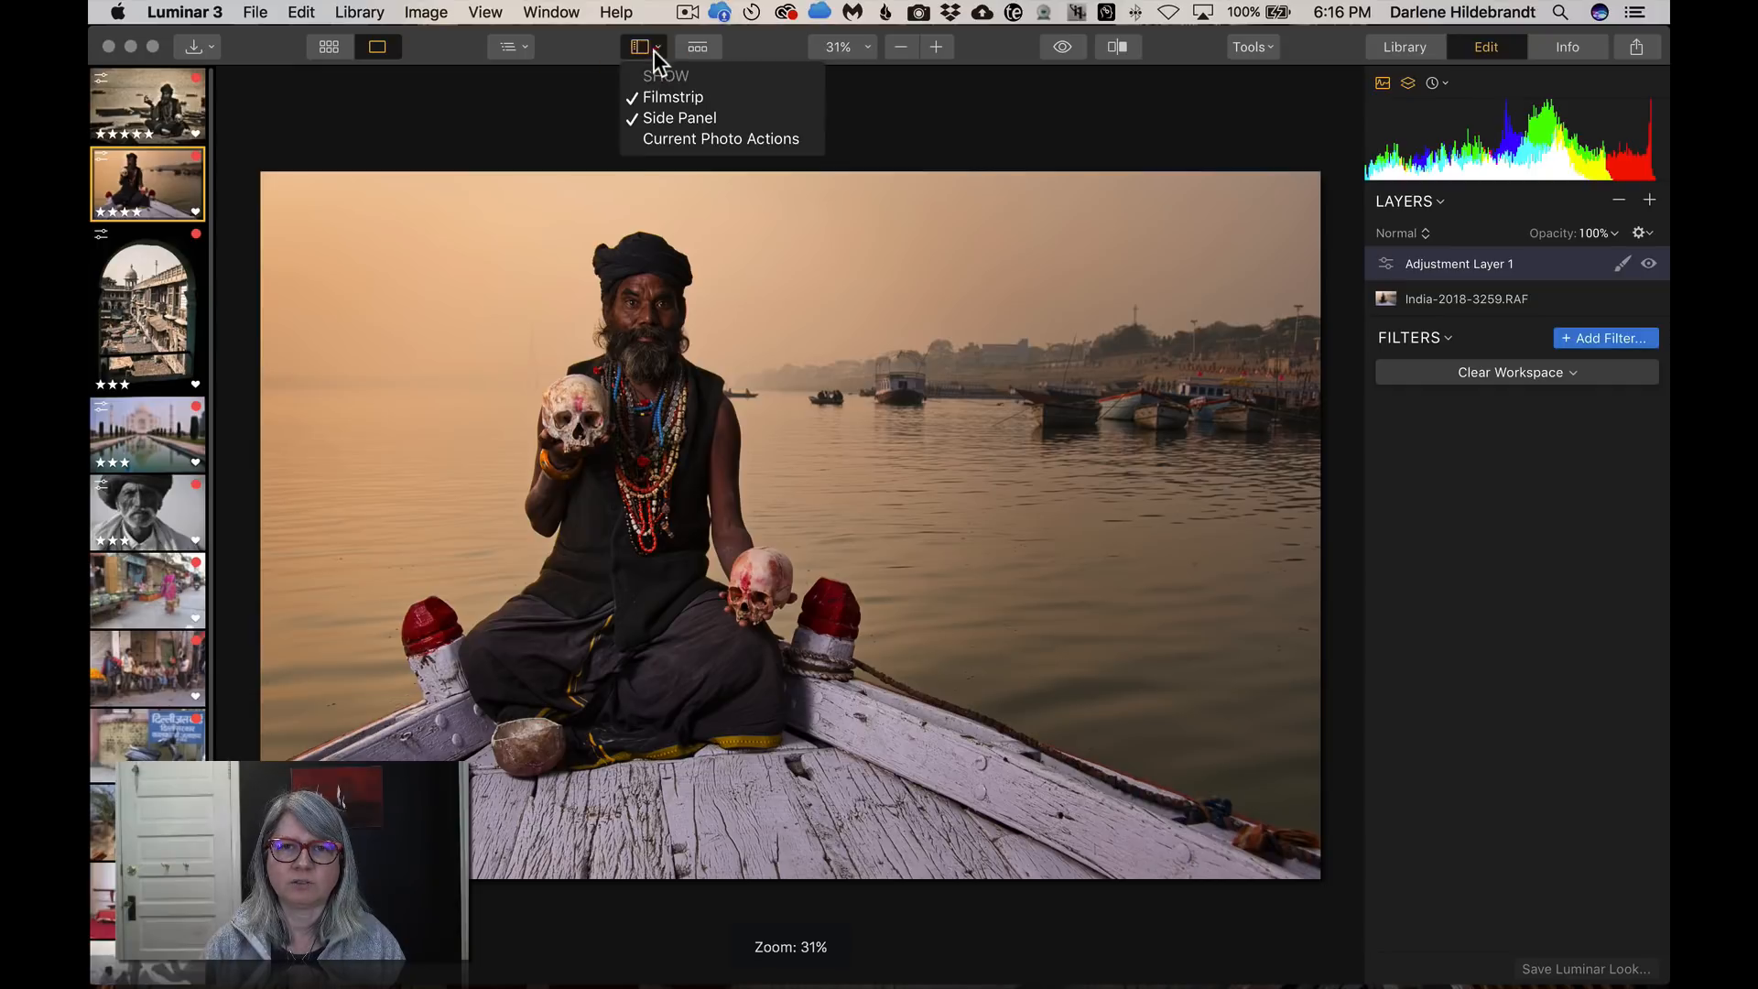
{"action": "left_click", "coordinate": [659, 95]}
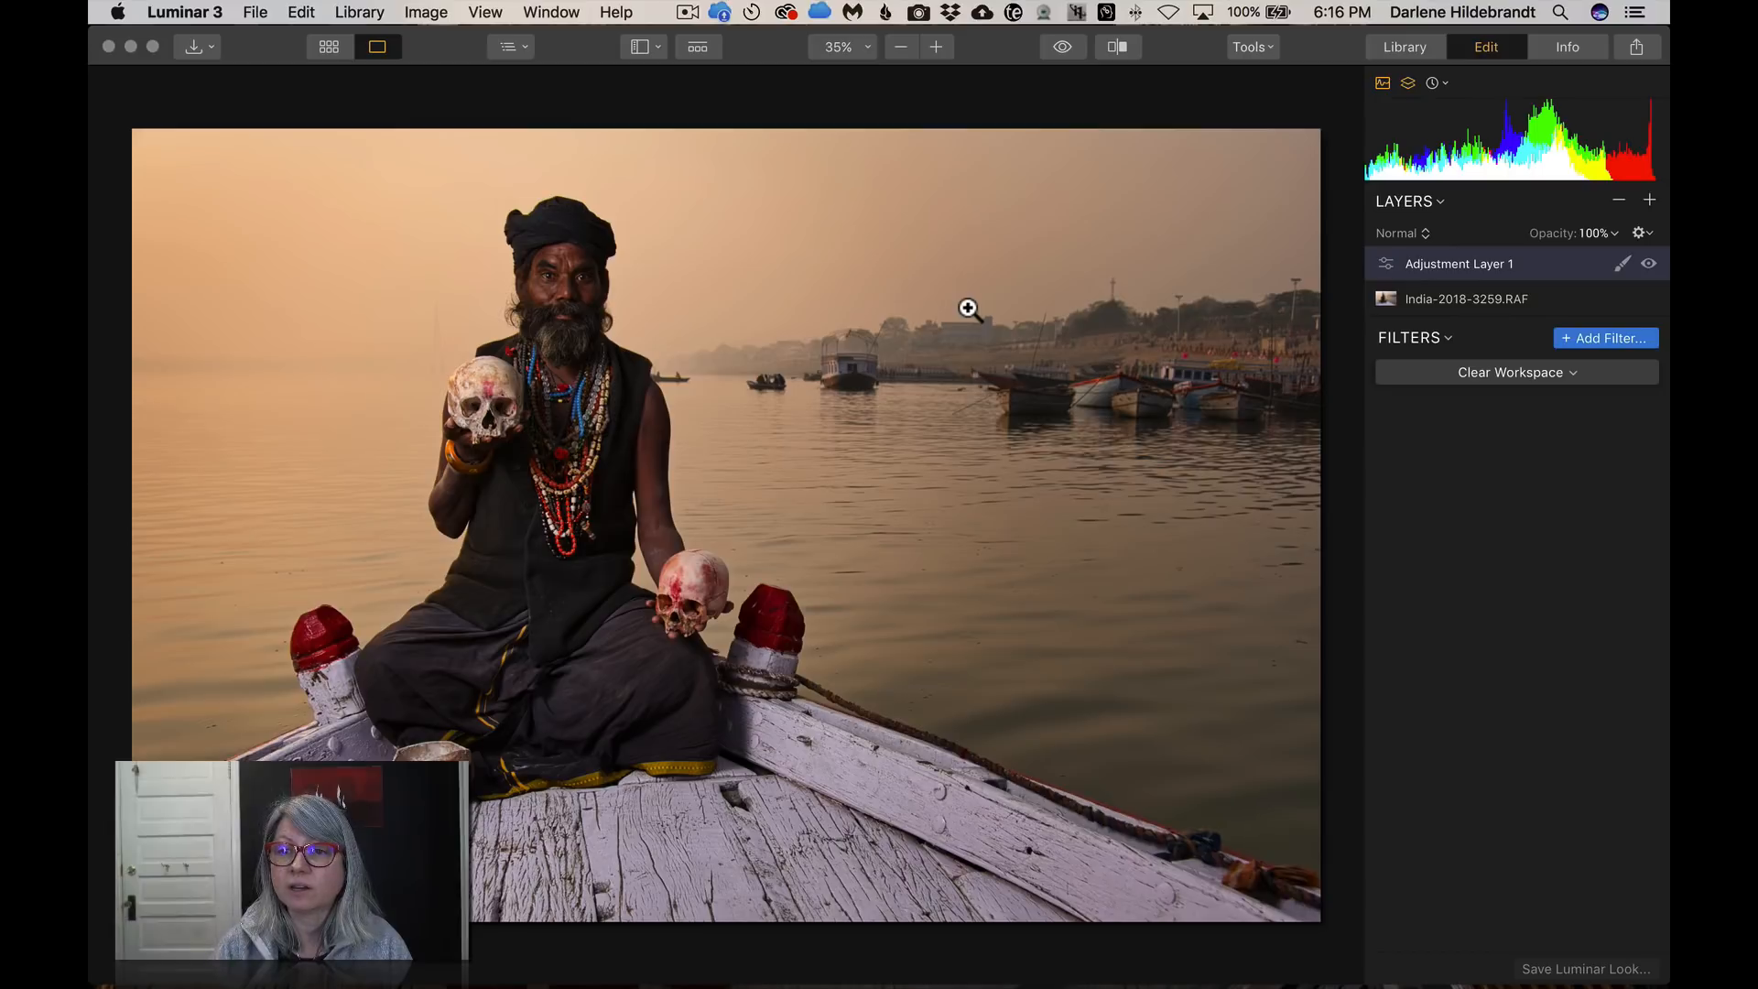
Add the Grain, Texture Overlay and Curves filters from the Favorites category to the adjustment layer
{"action": "left_click", "coordinate": [1602, 338]}
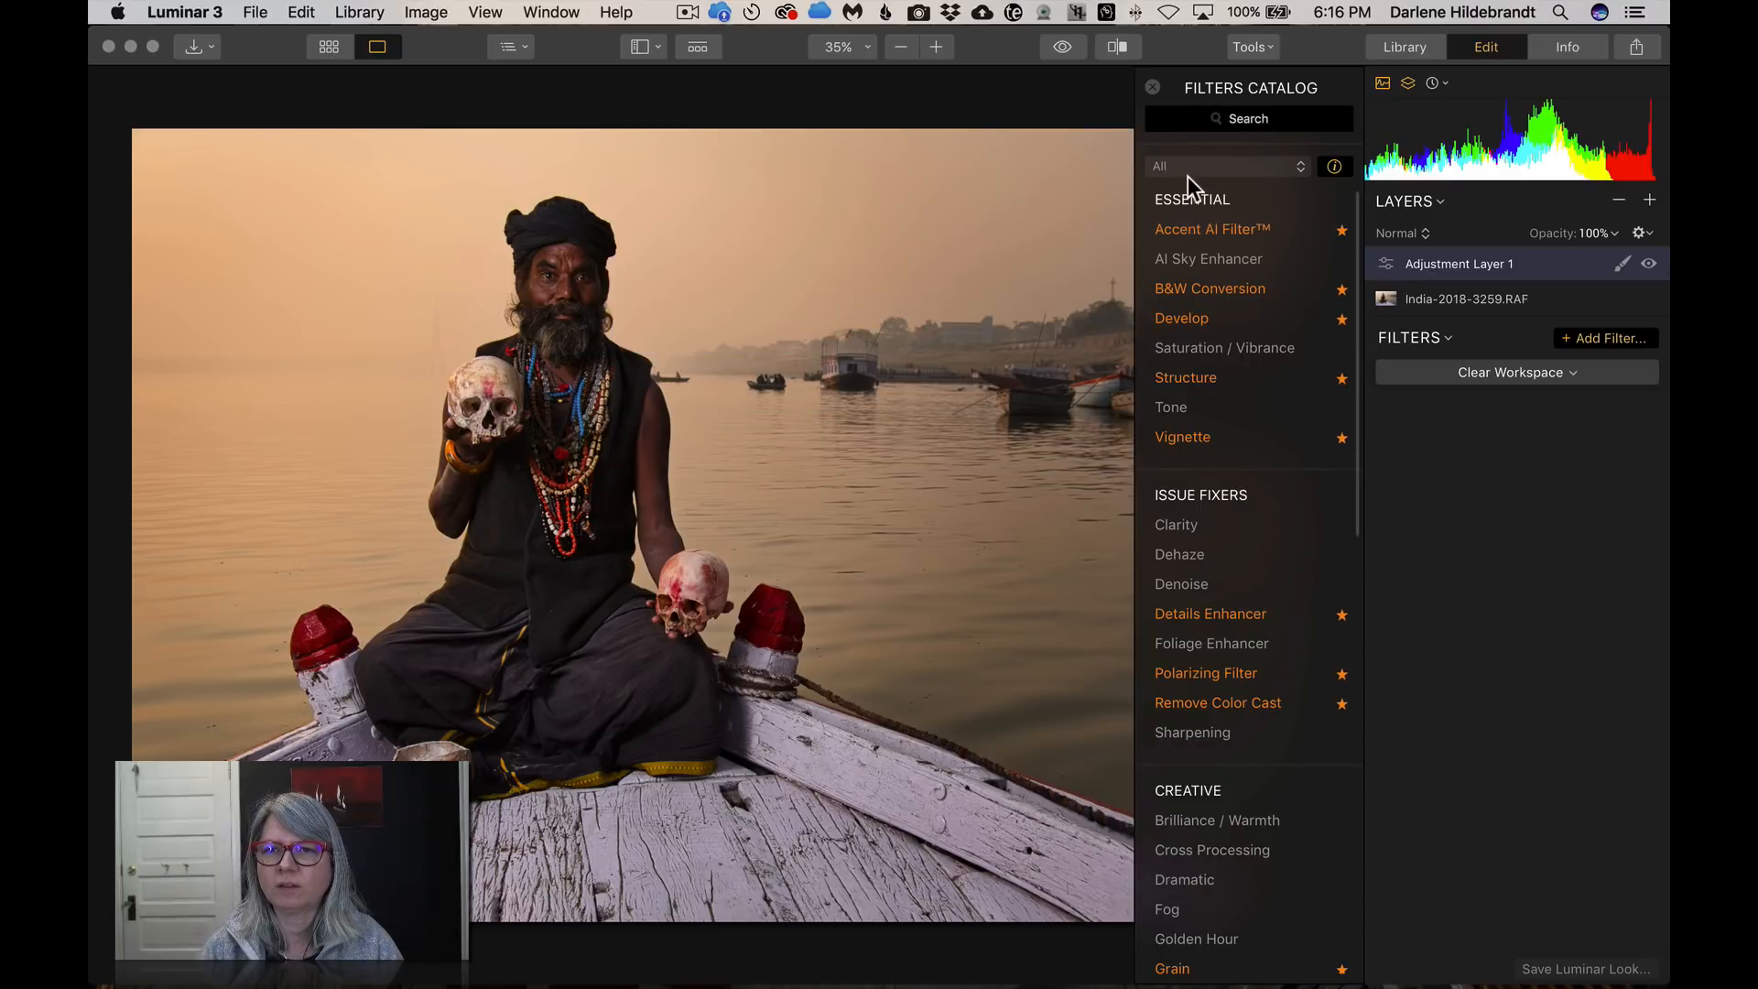
{"action": "left_click", "coordinate": [1187, 175]}
{"action": "left_click", "coordinate": [1191, 183]}
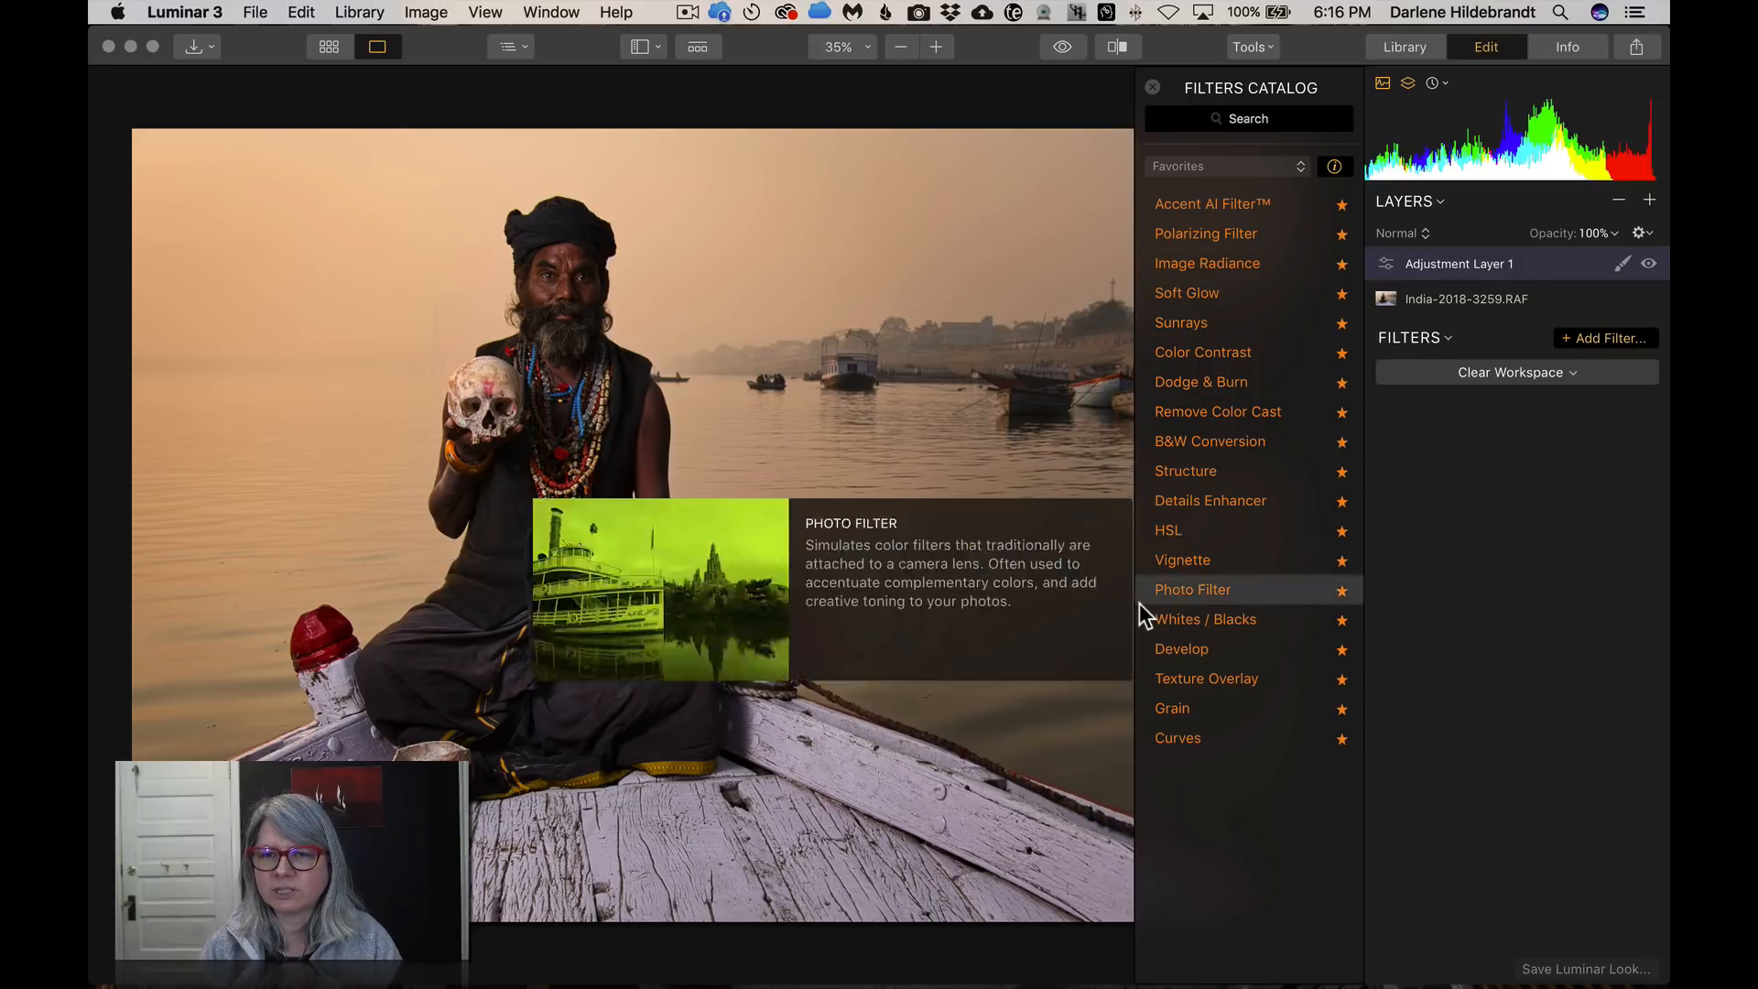
{"action": "left_click", "coordinate": [1178, 710]}
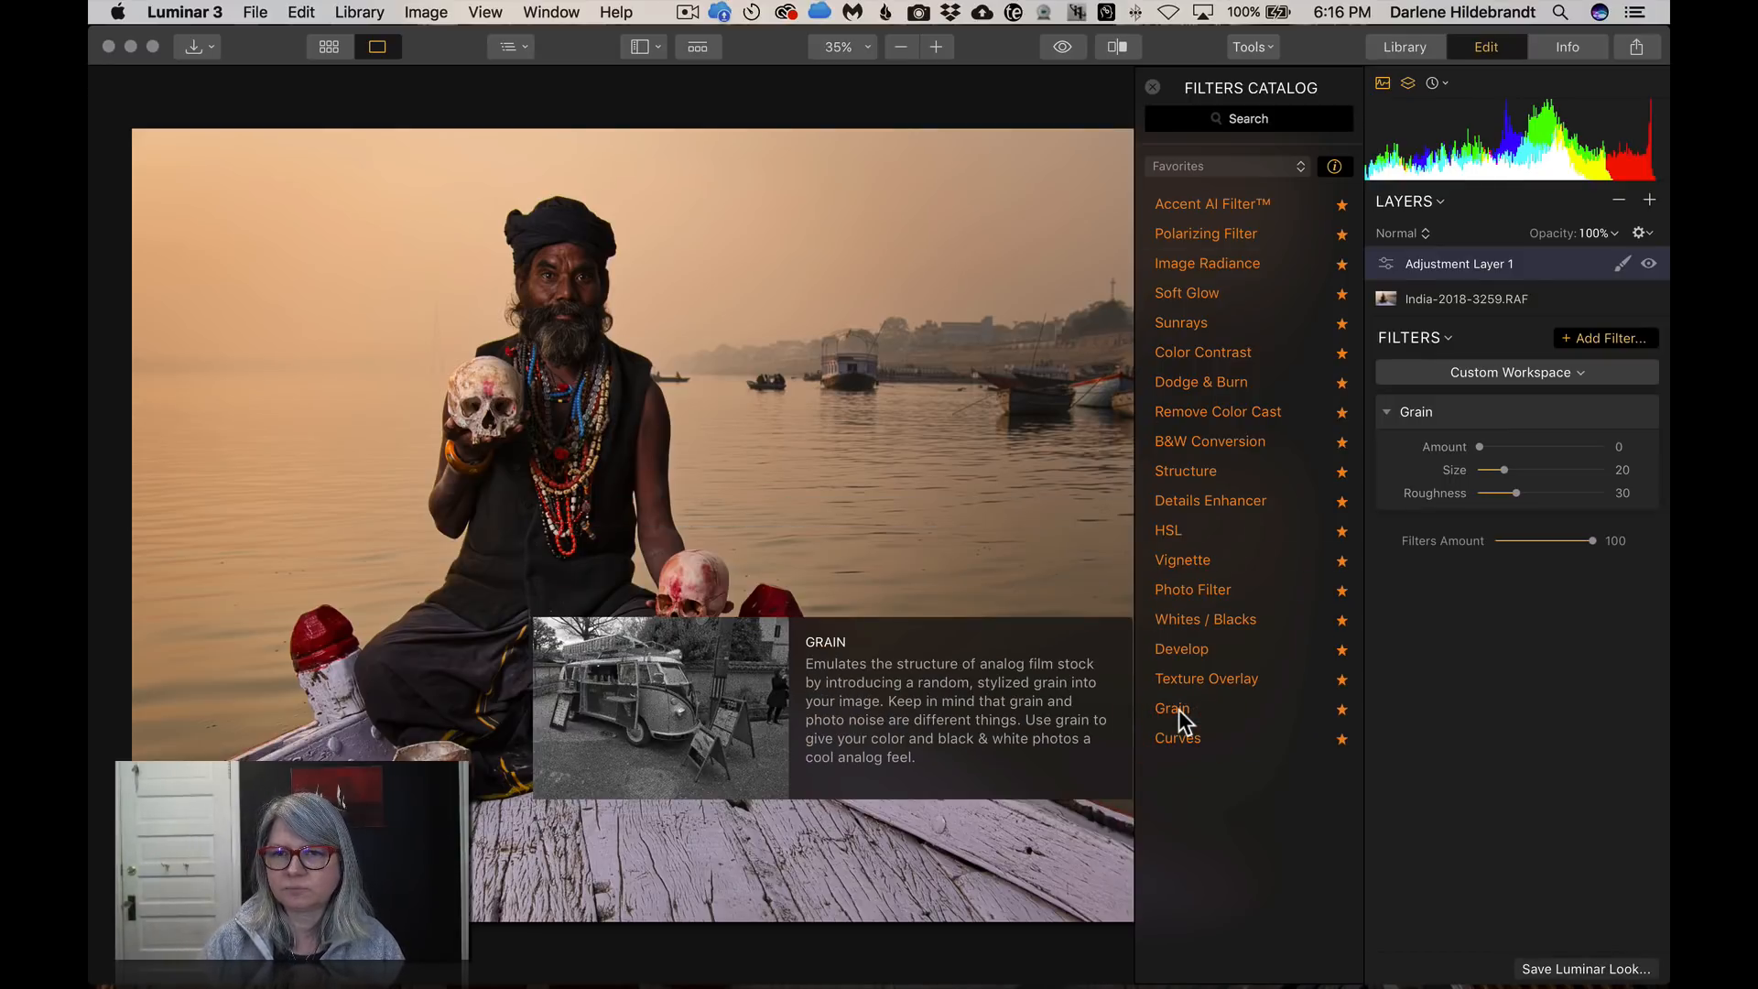
{"action": "left_click", "coordinate": [1188, 675]}
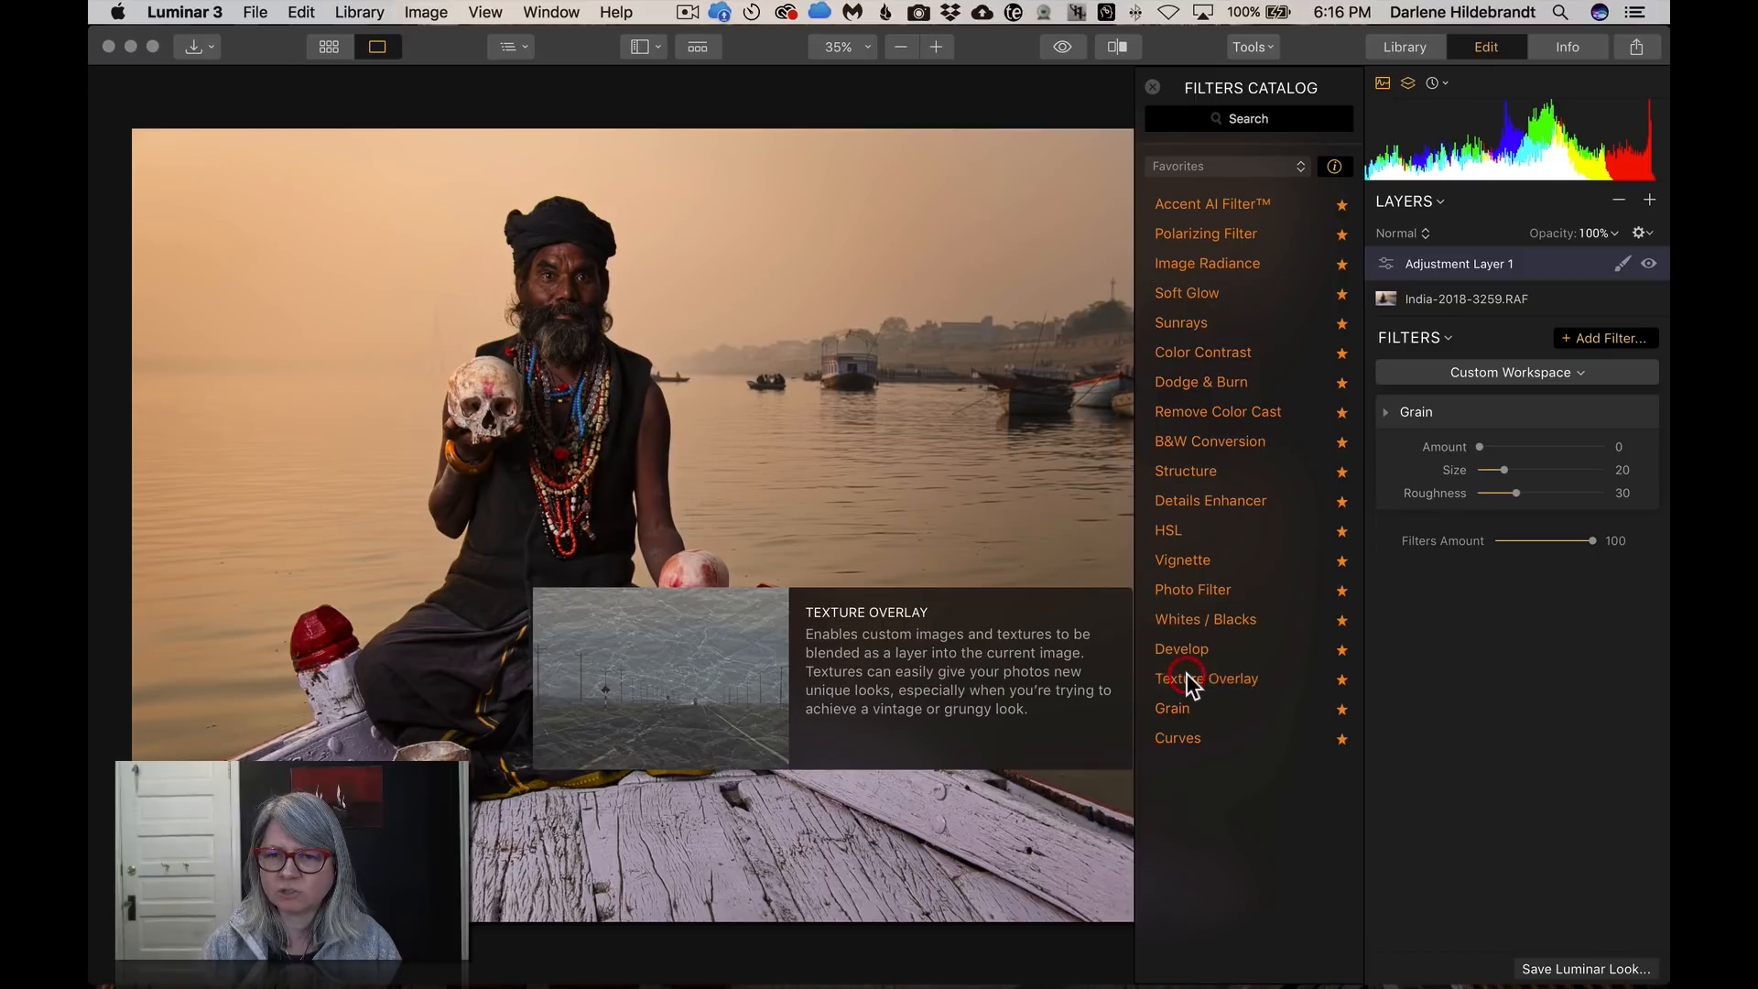
{"action": "left_click", "coordinate": [1173, 734]}
{"action": "left_click", "coordinate": [1153, 89]}
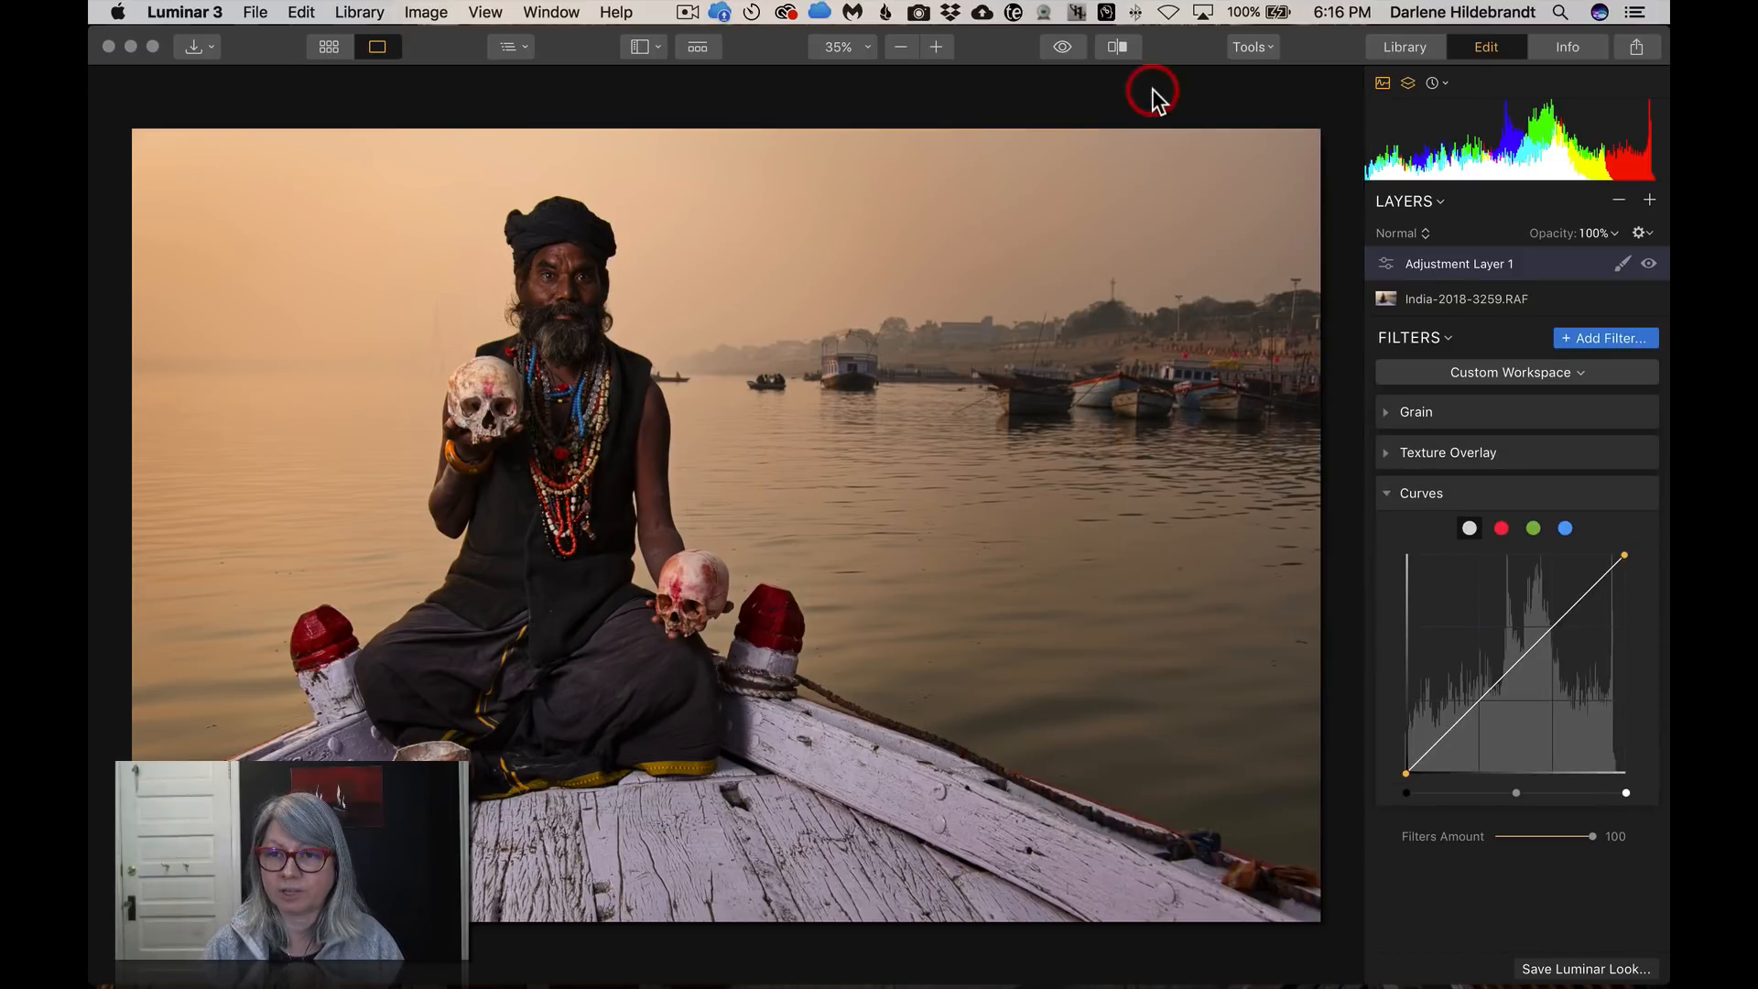
Set the Grain filter's Amount to 36 and its Roughness to 58
{"action": "left_click", "coordinate": [1387, 496]}
{"action": "left_click", "coordinate": [1388, 414]}
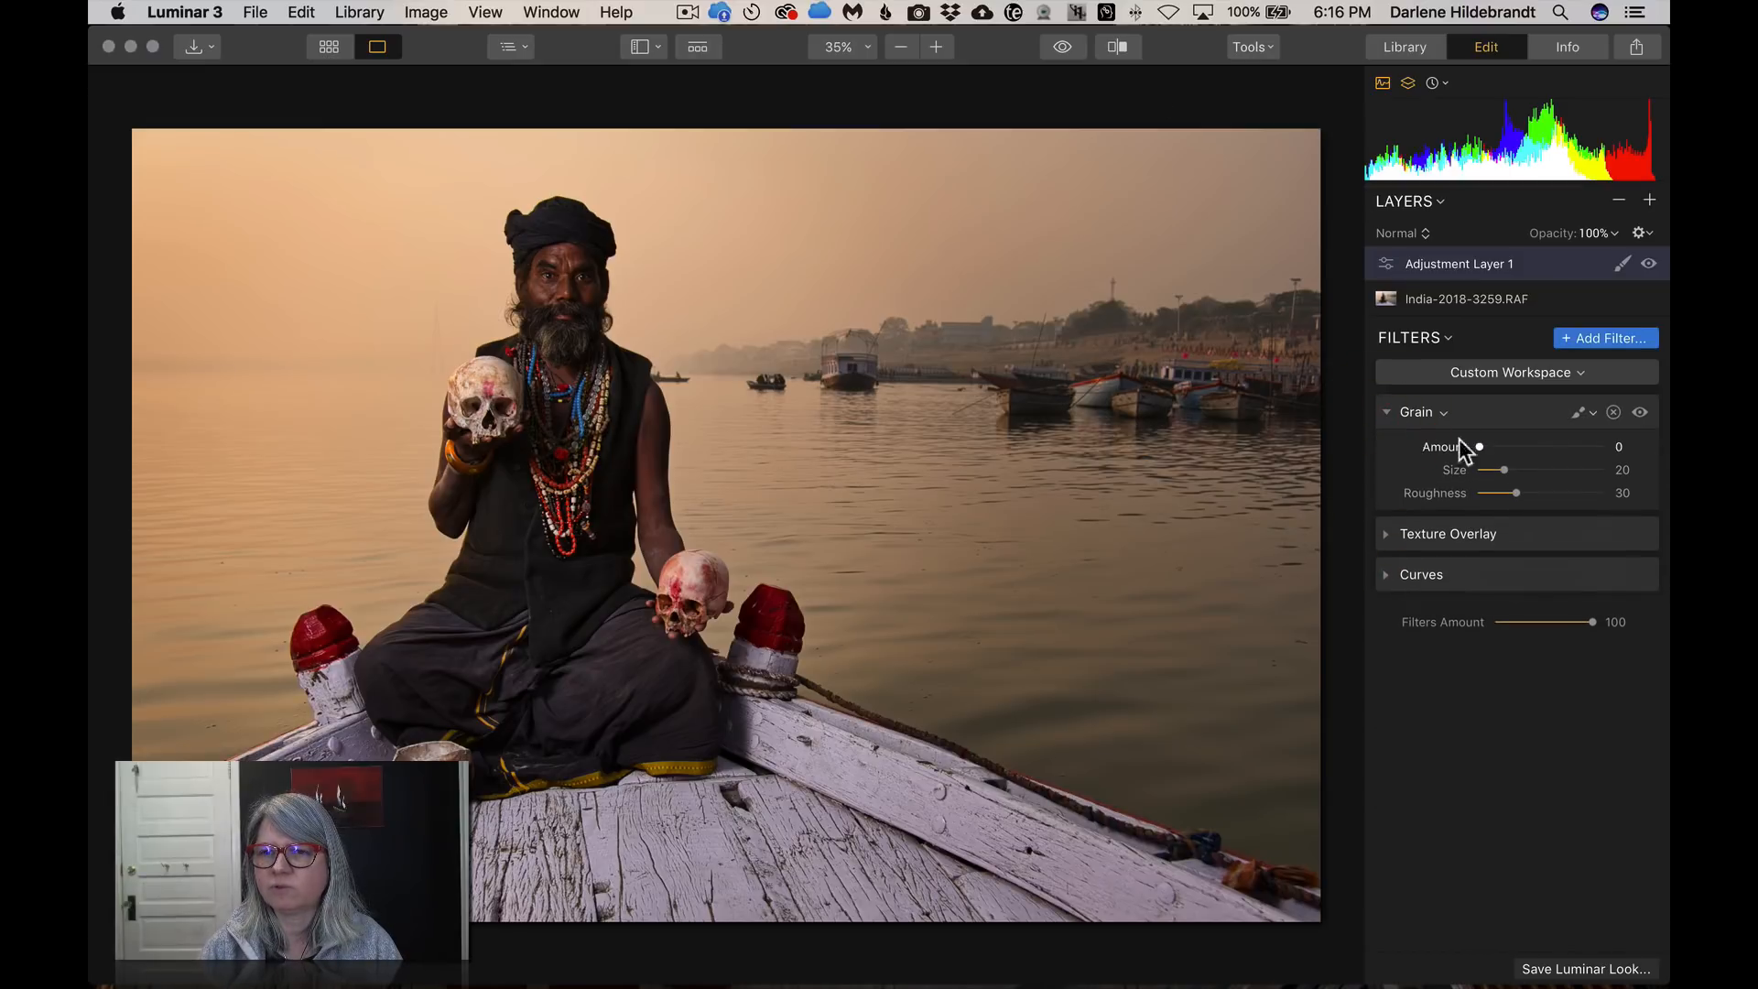
{"action": "left_click_drag", "start_coordinate": [1483, 451], "coordinate": [1557, 451]}
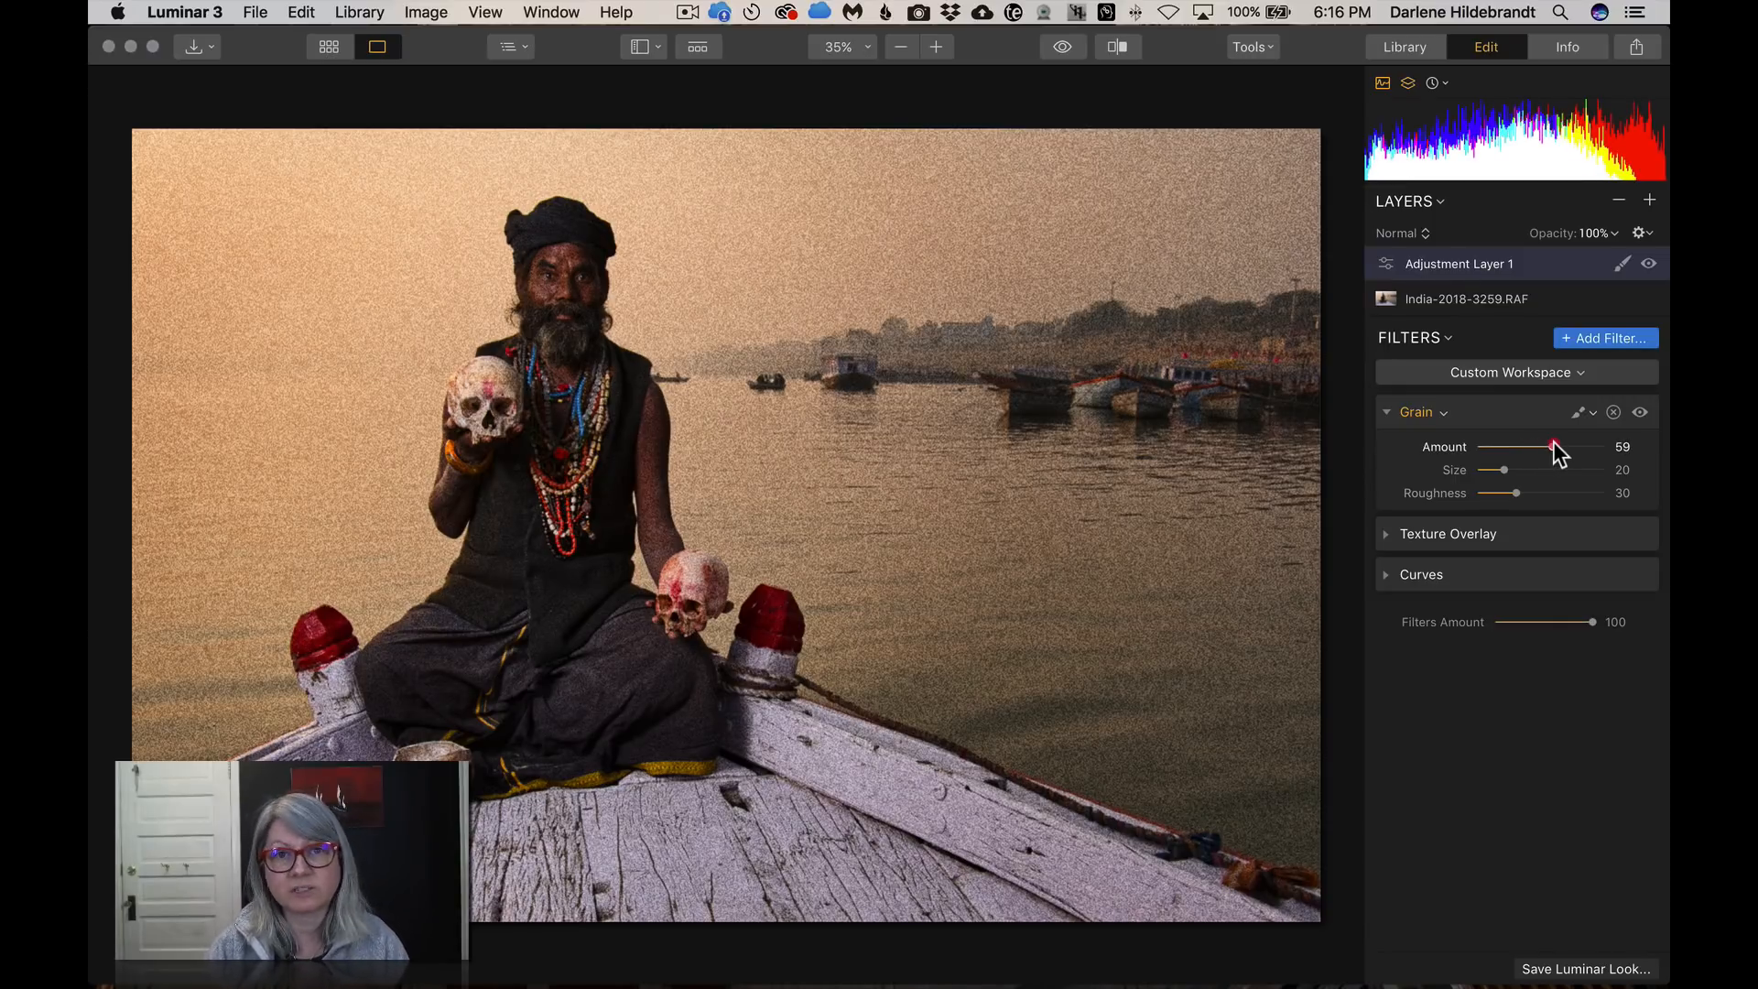
{"action": "left_click_drag", "start_coordinate": [1556, 448], "coordinate": [1551, 484]}
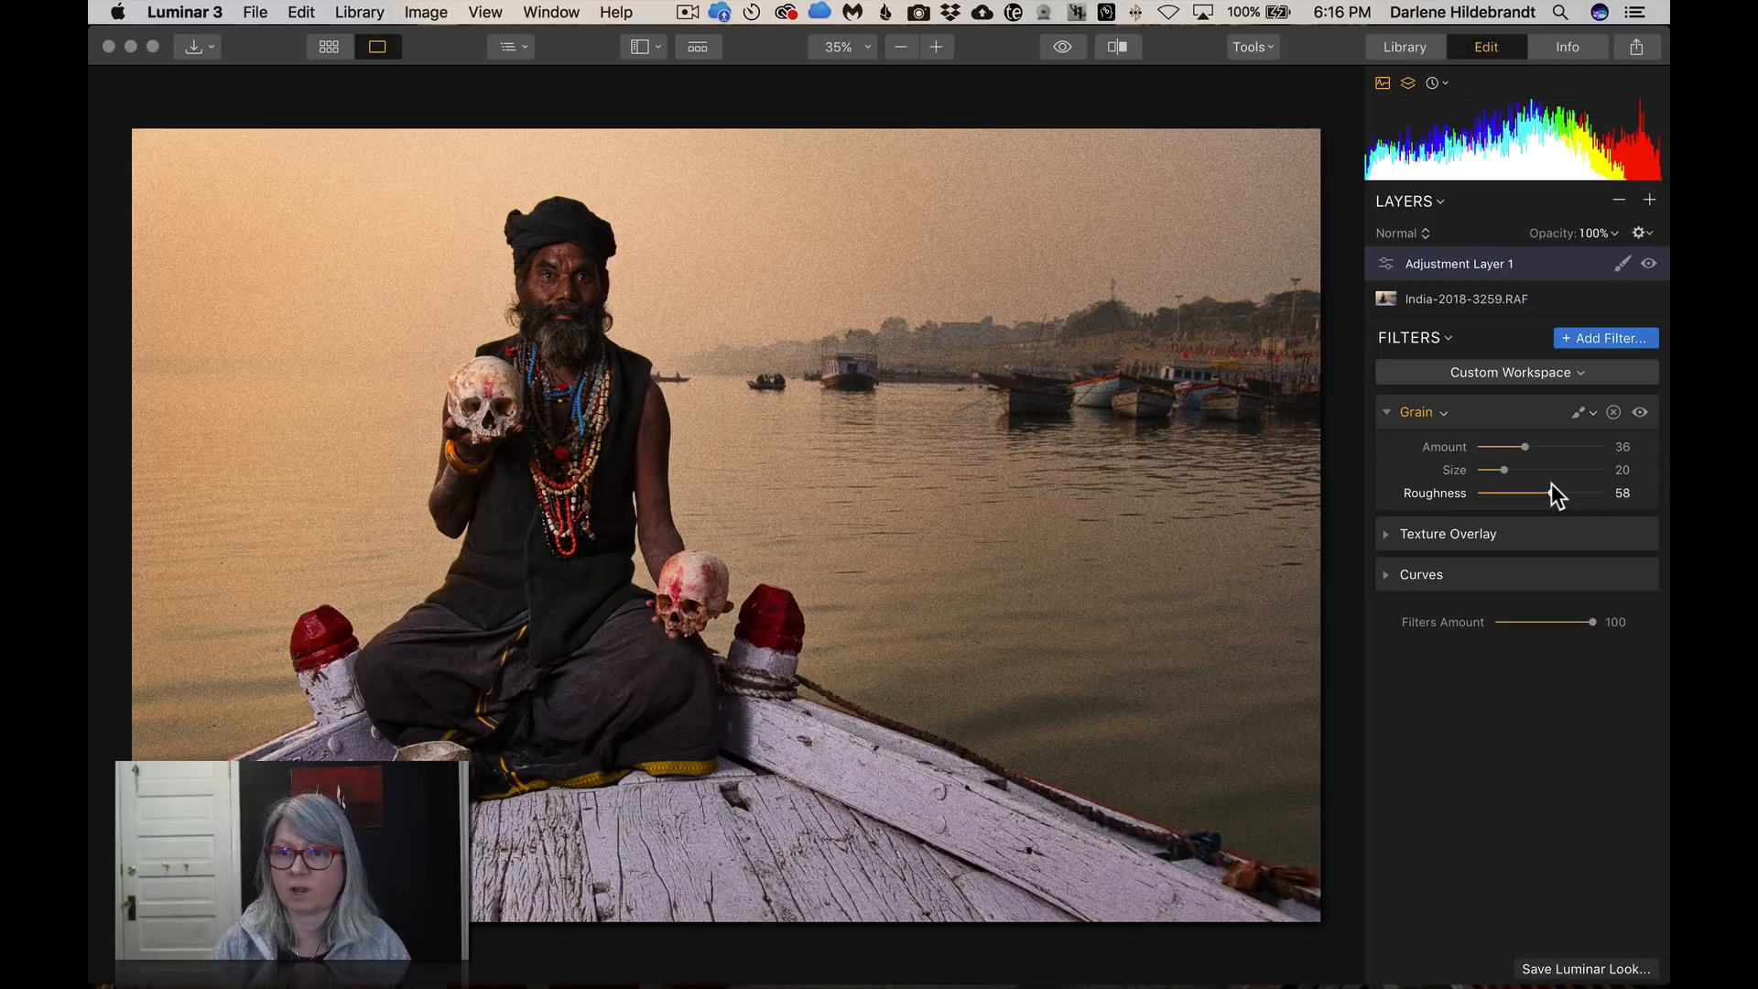
Expand the Texture Overlay filter's settings and open the file chooser for loading a texture
{"action": "left_click", "coordinate": [1385, 535]}
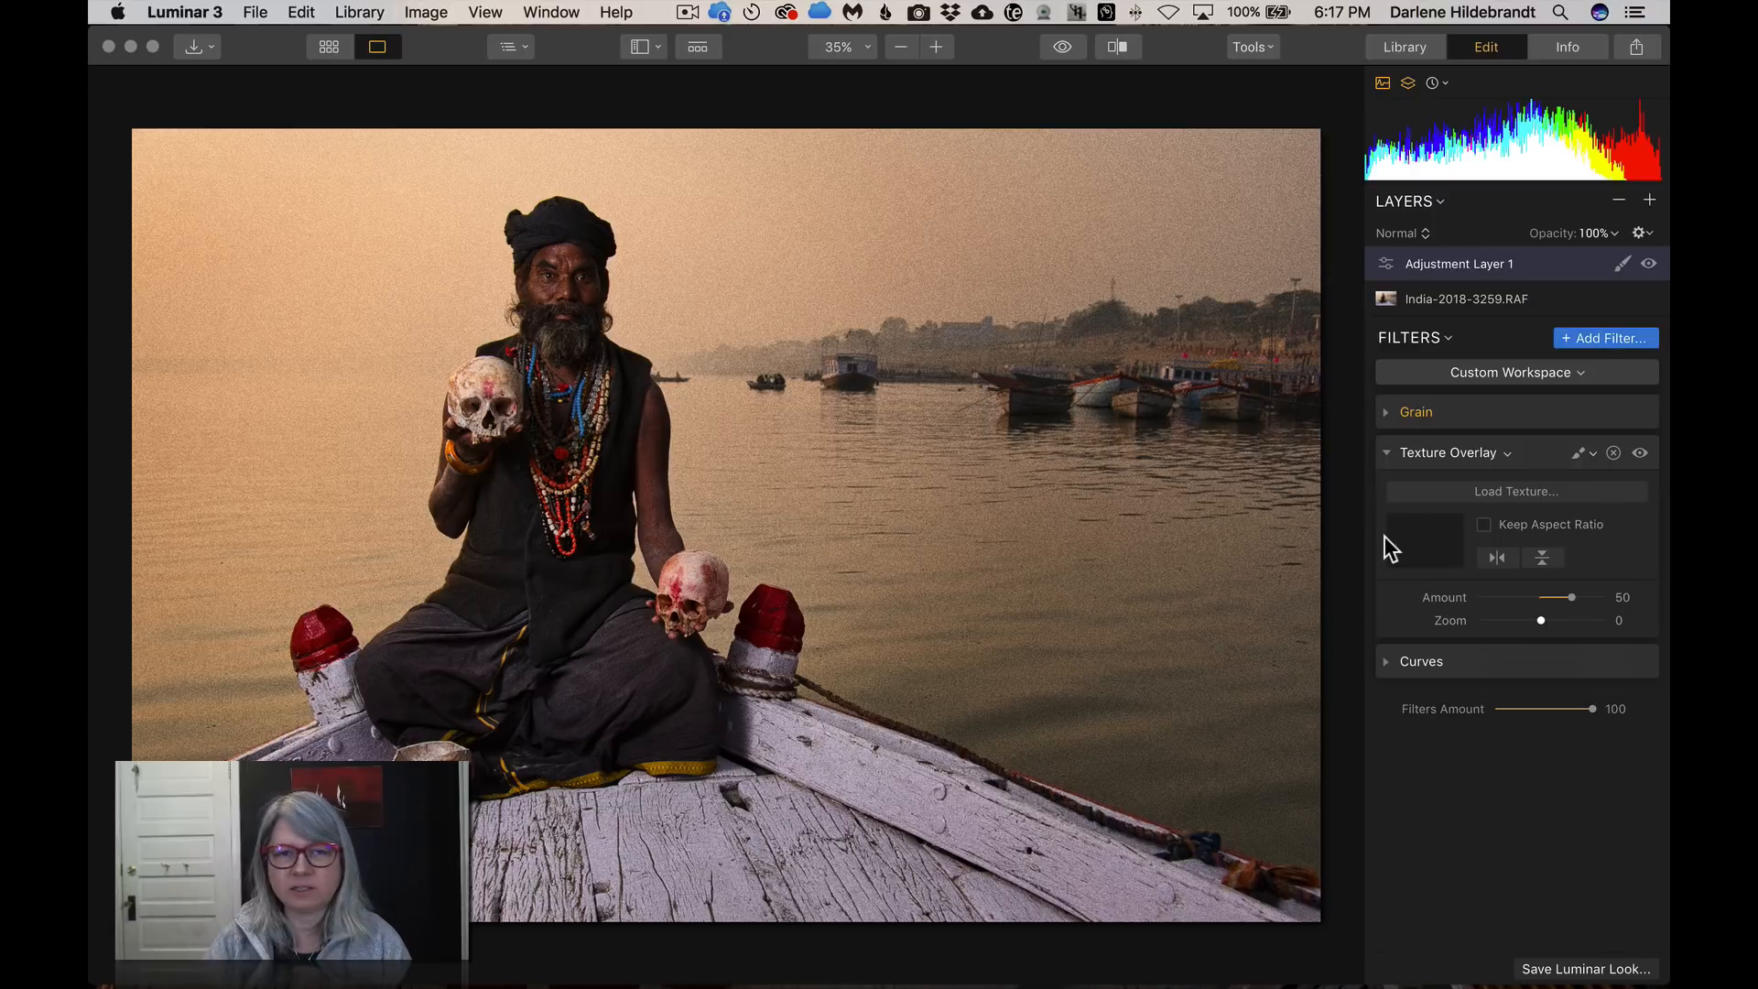
{"action": "left_click", "coordinate": [1387, 453]}
{"action": "left_click", "coordinate": [1389, 453]}
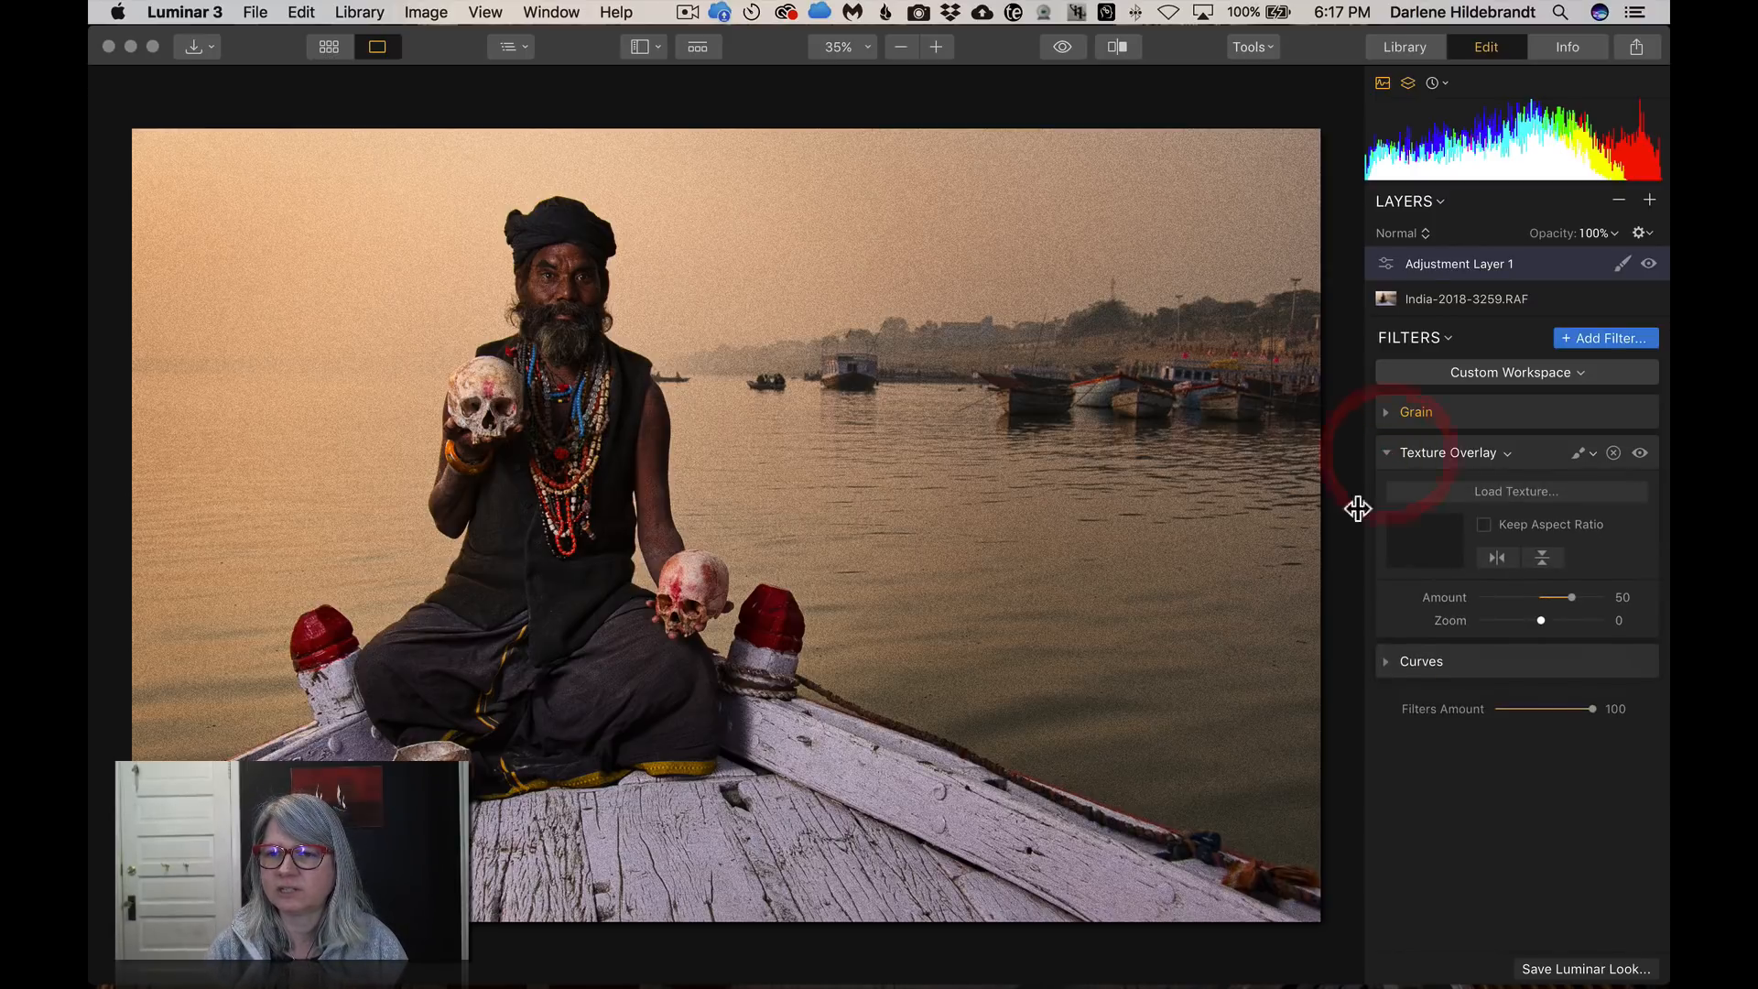
{"action": "left_click", "coordinate": [1502, 492]}
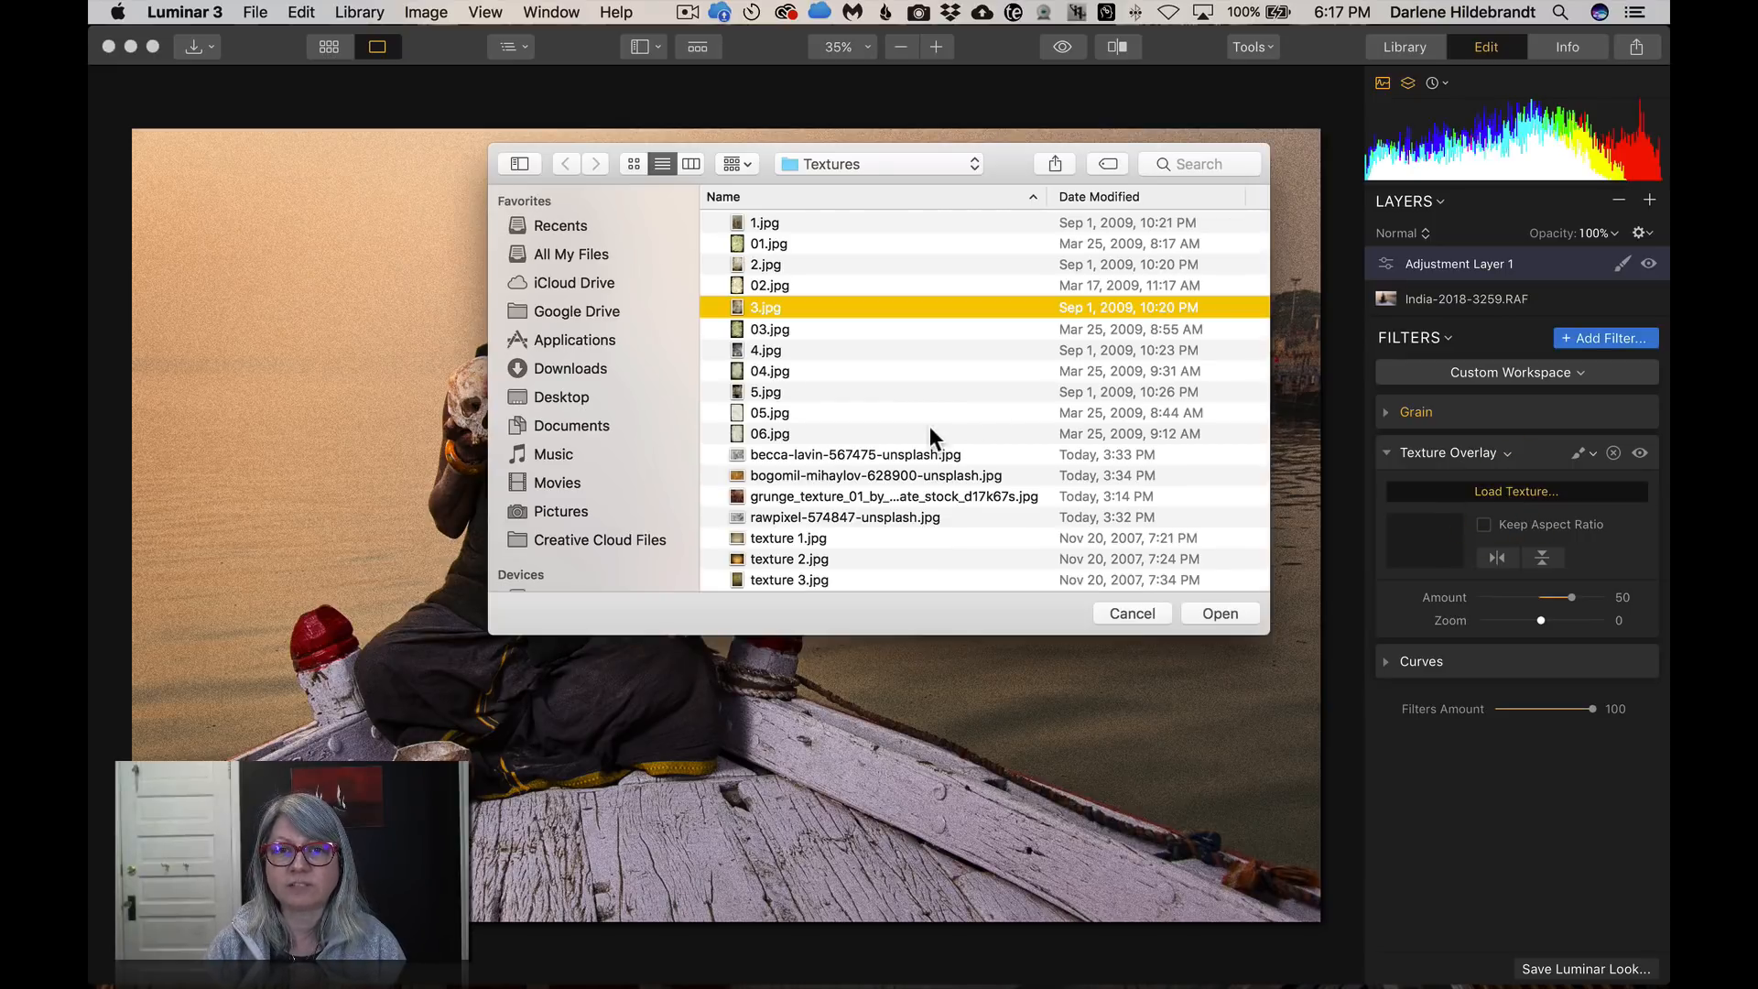
Preview the texture files one by one from 1.jpg down through the numbered and unsplash files to compare candidates for the overlay
{"action": "left_click", "coordinate": [786, 221]}
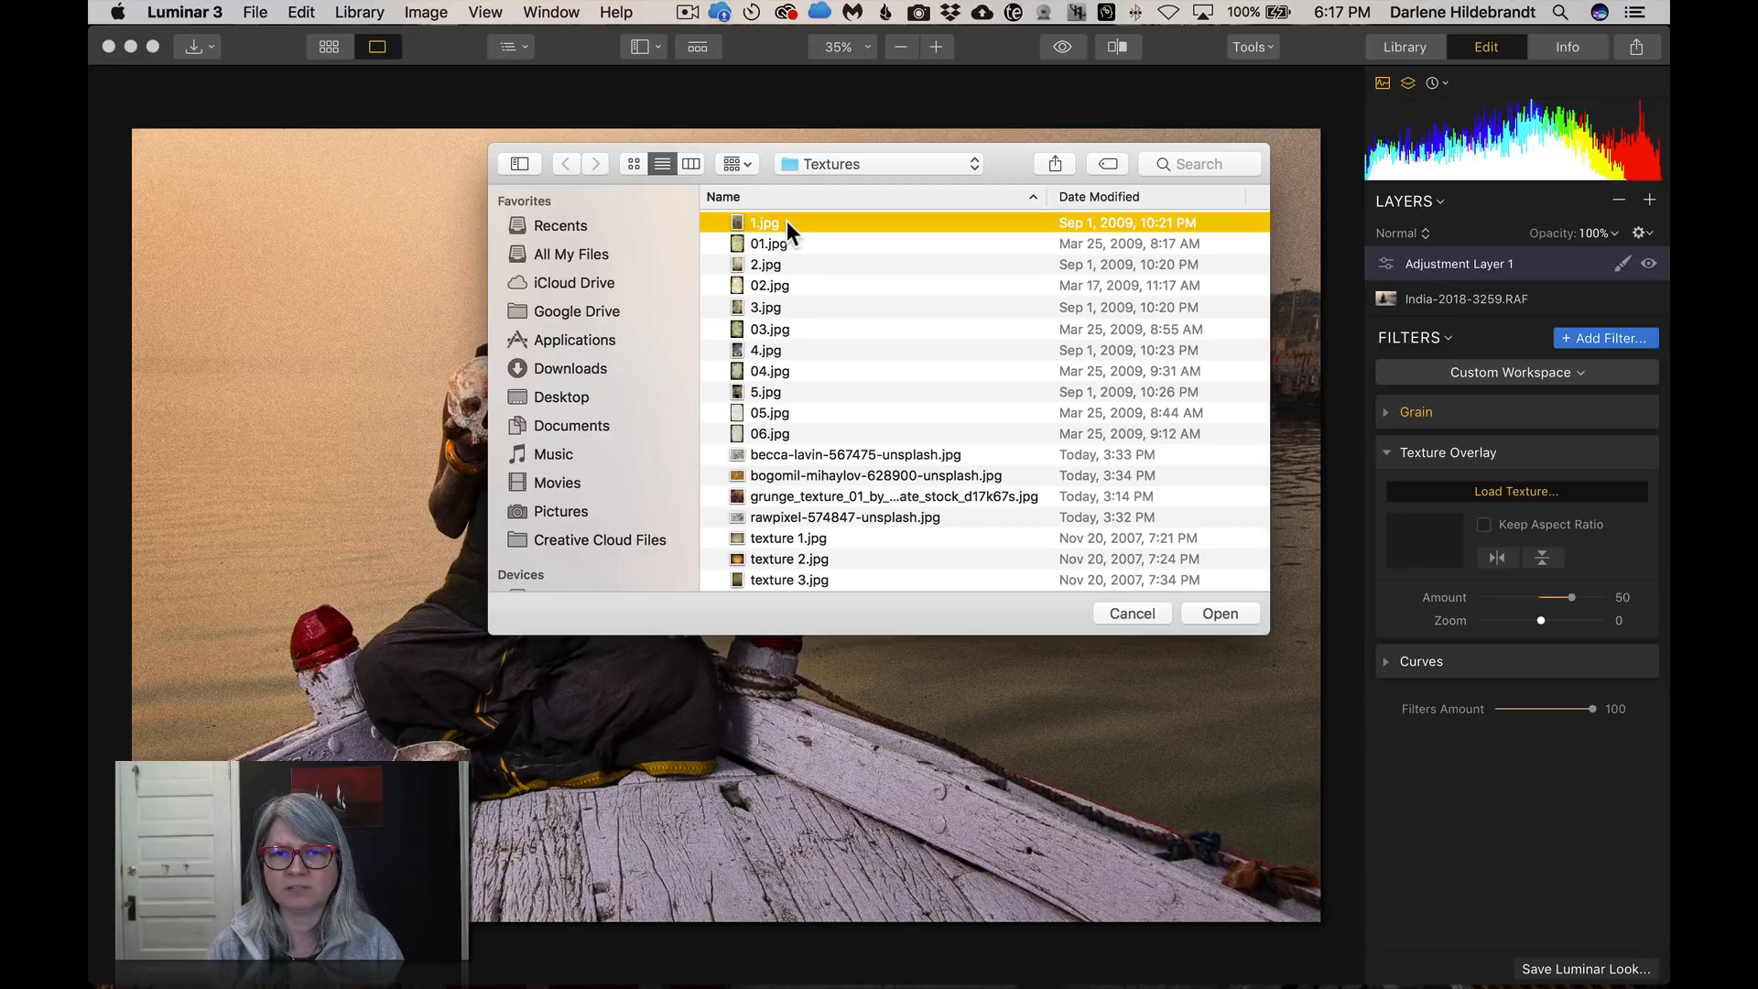
{"action": "key", "text": "space"}
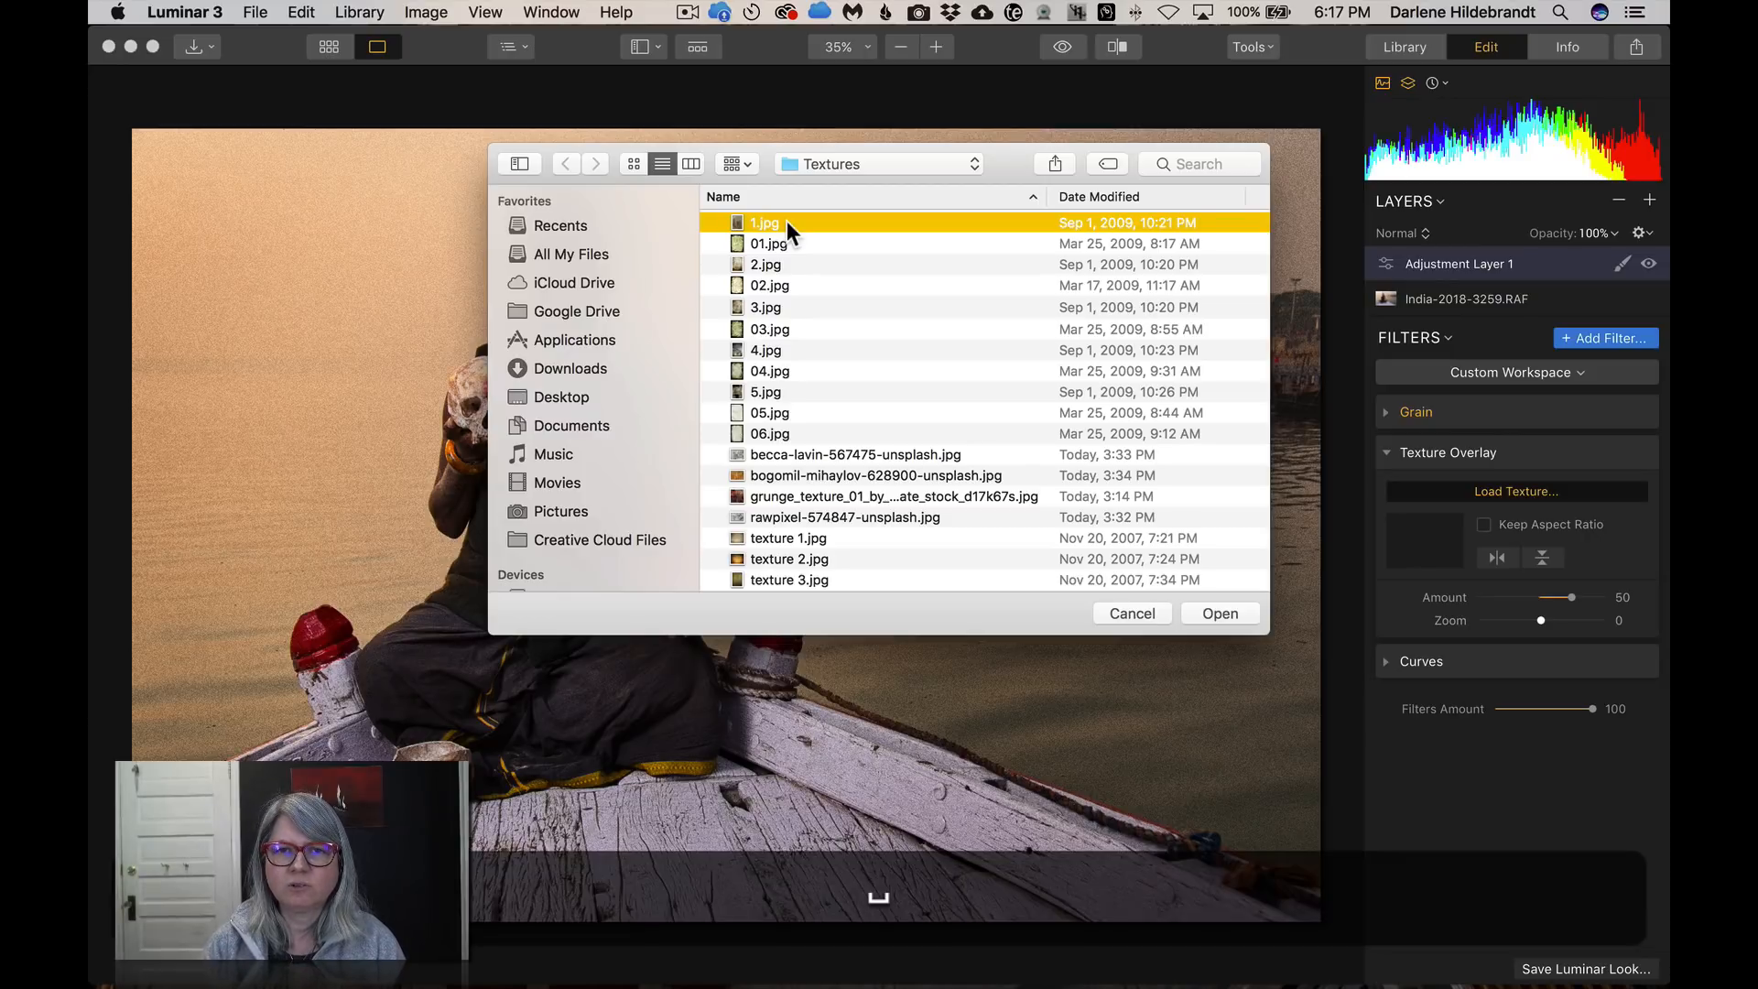
{"action": "key", "text": "Down"}
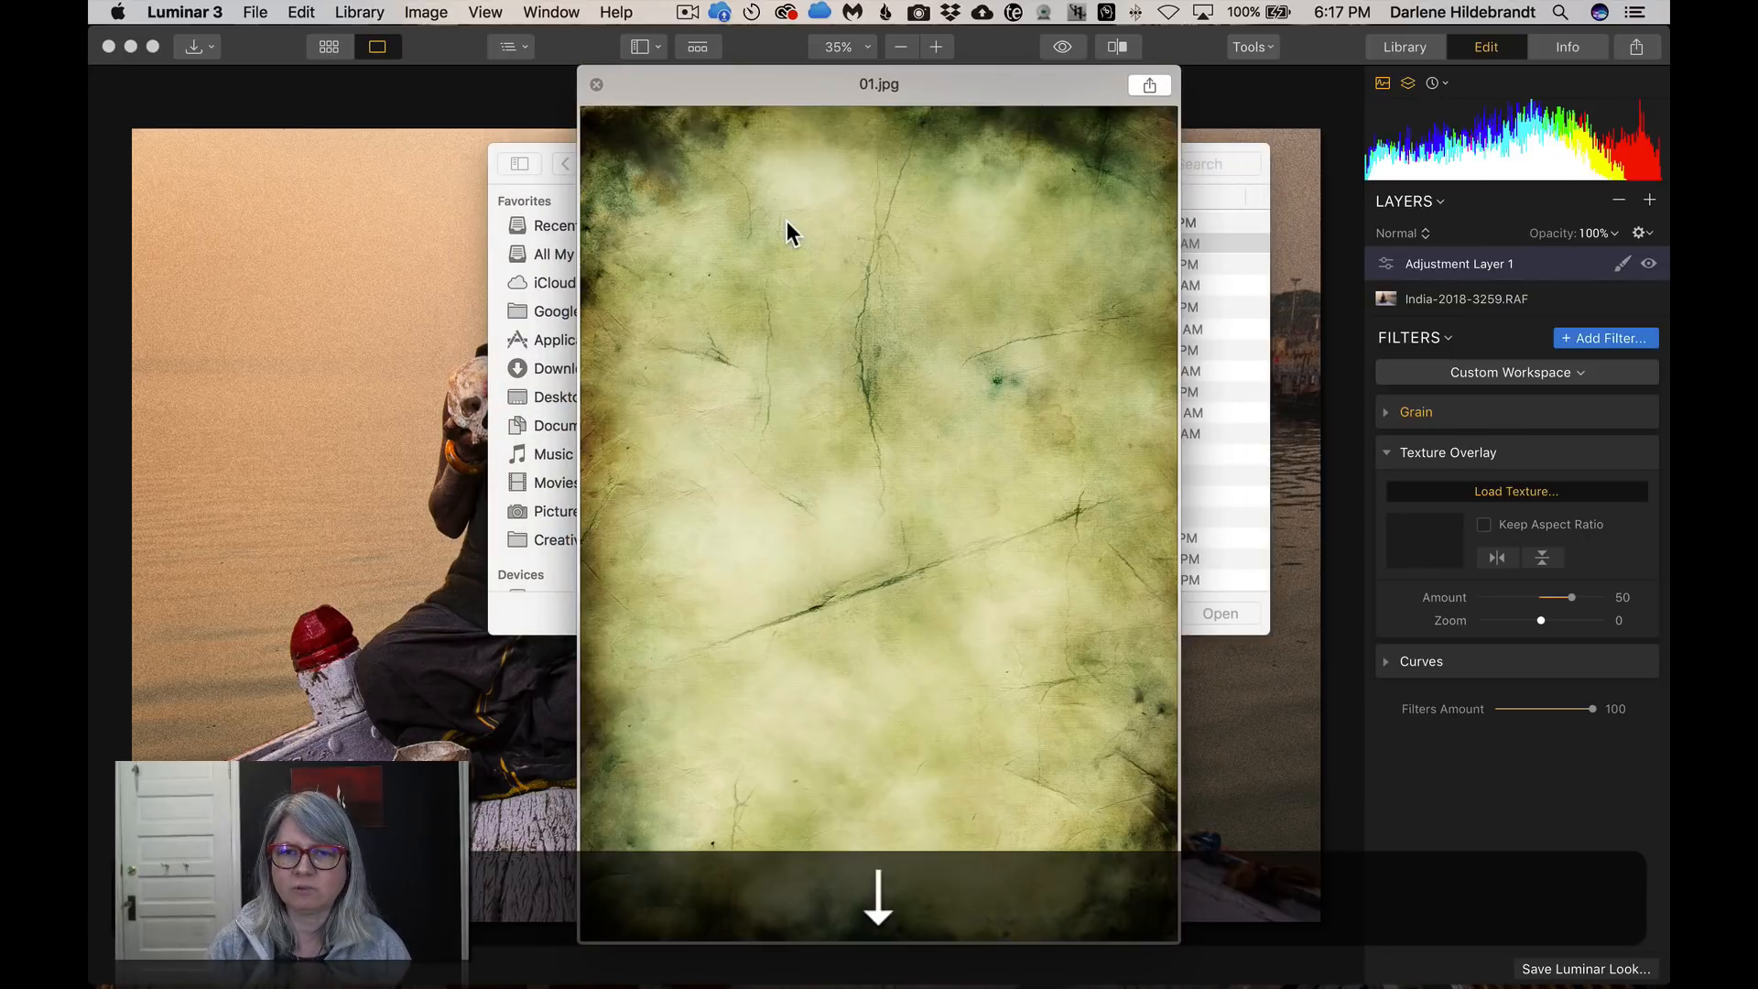
{"action": "key", "text": "Down"}
{"action": "key", "text": "Down"}
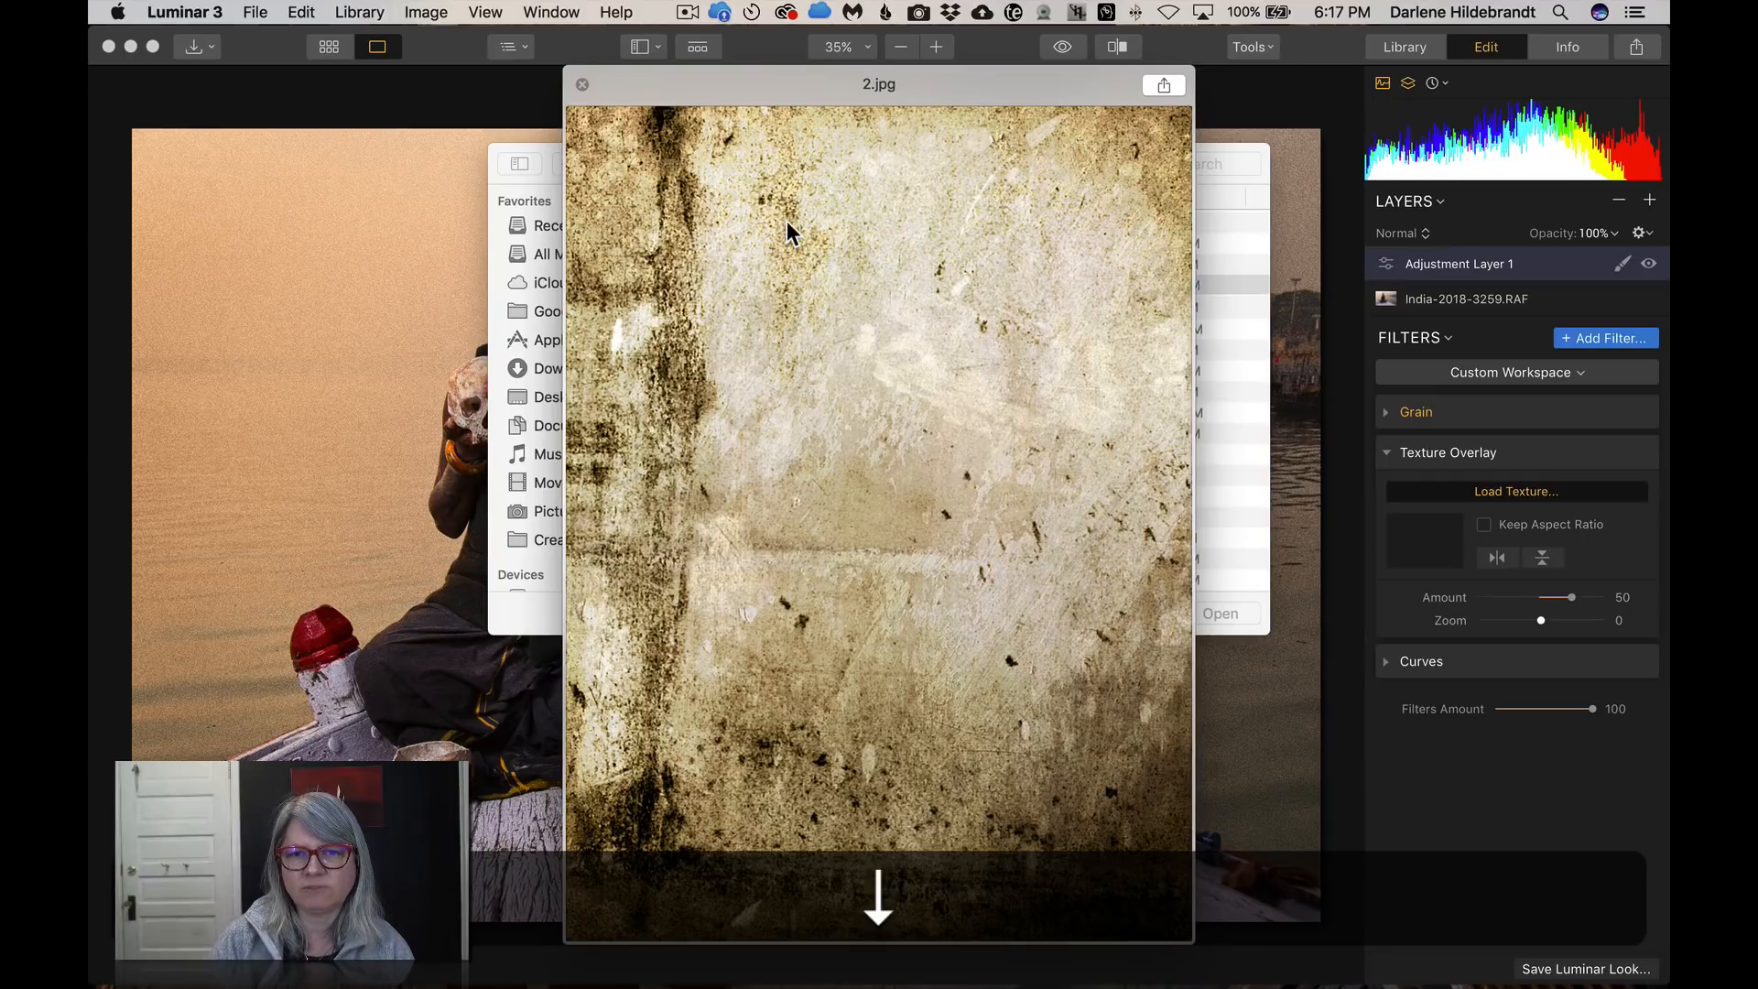
{"action": "key", "text": "Down"}
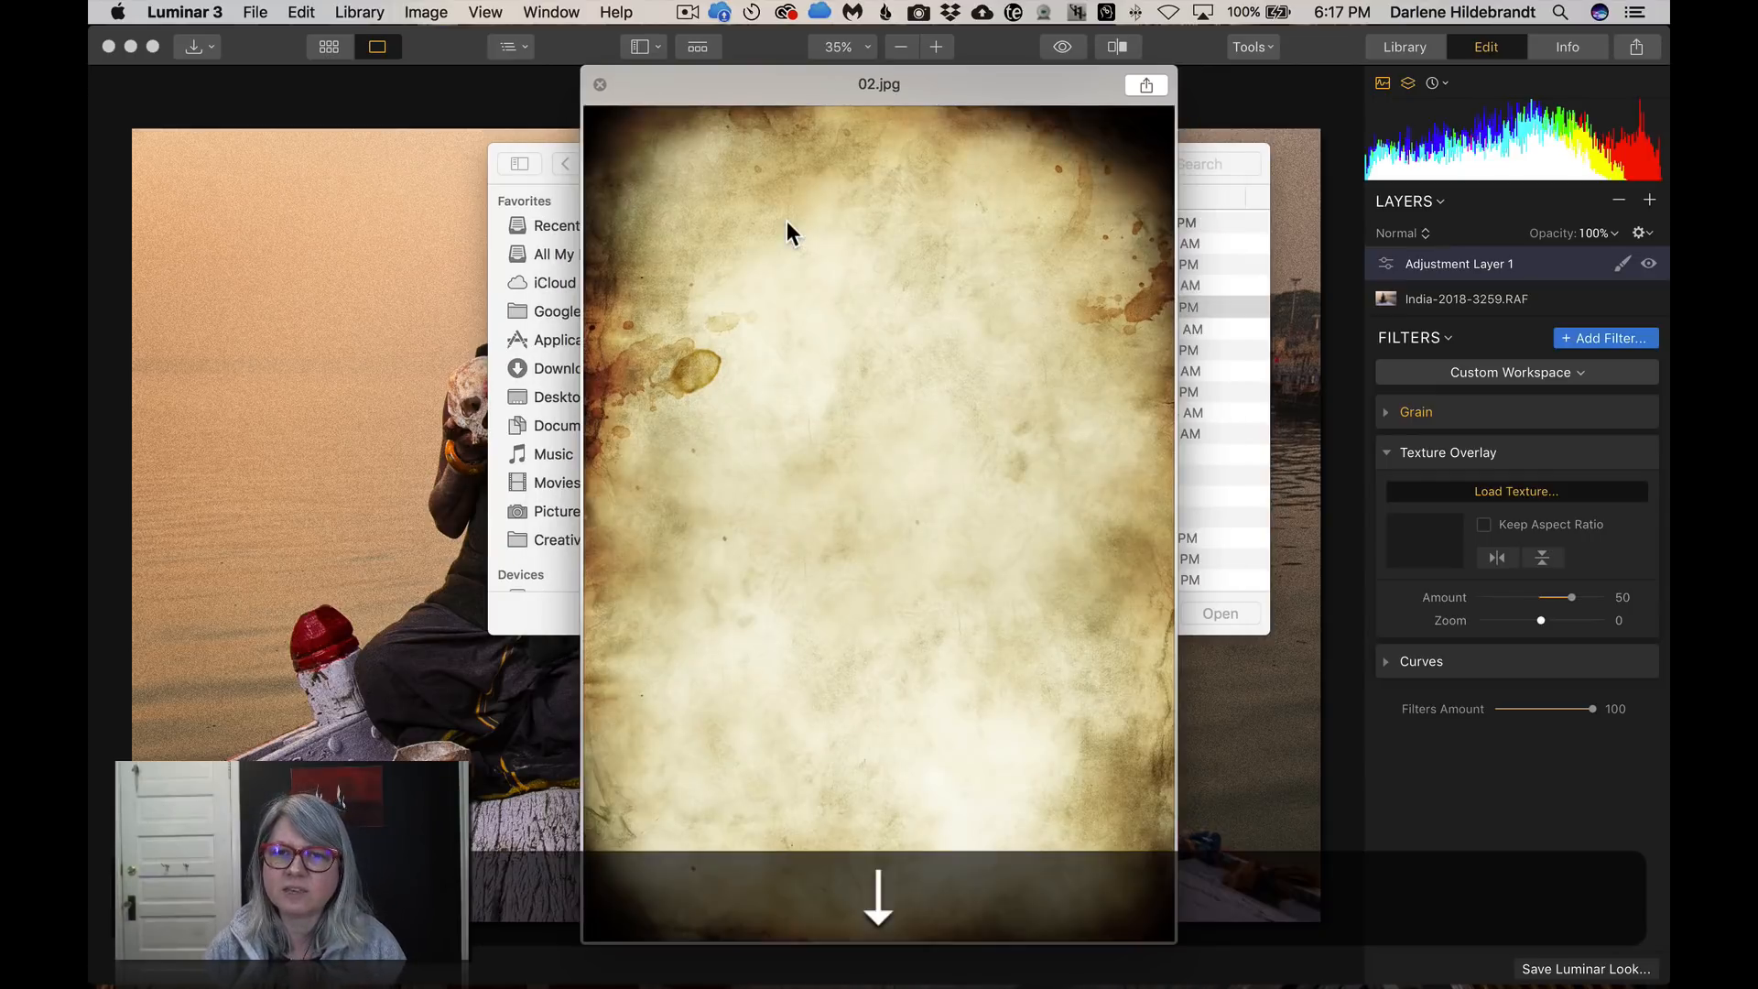
{"action": "key", "text": "Down"}
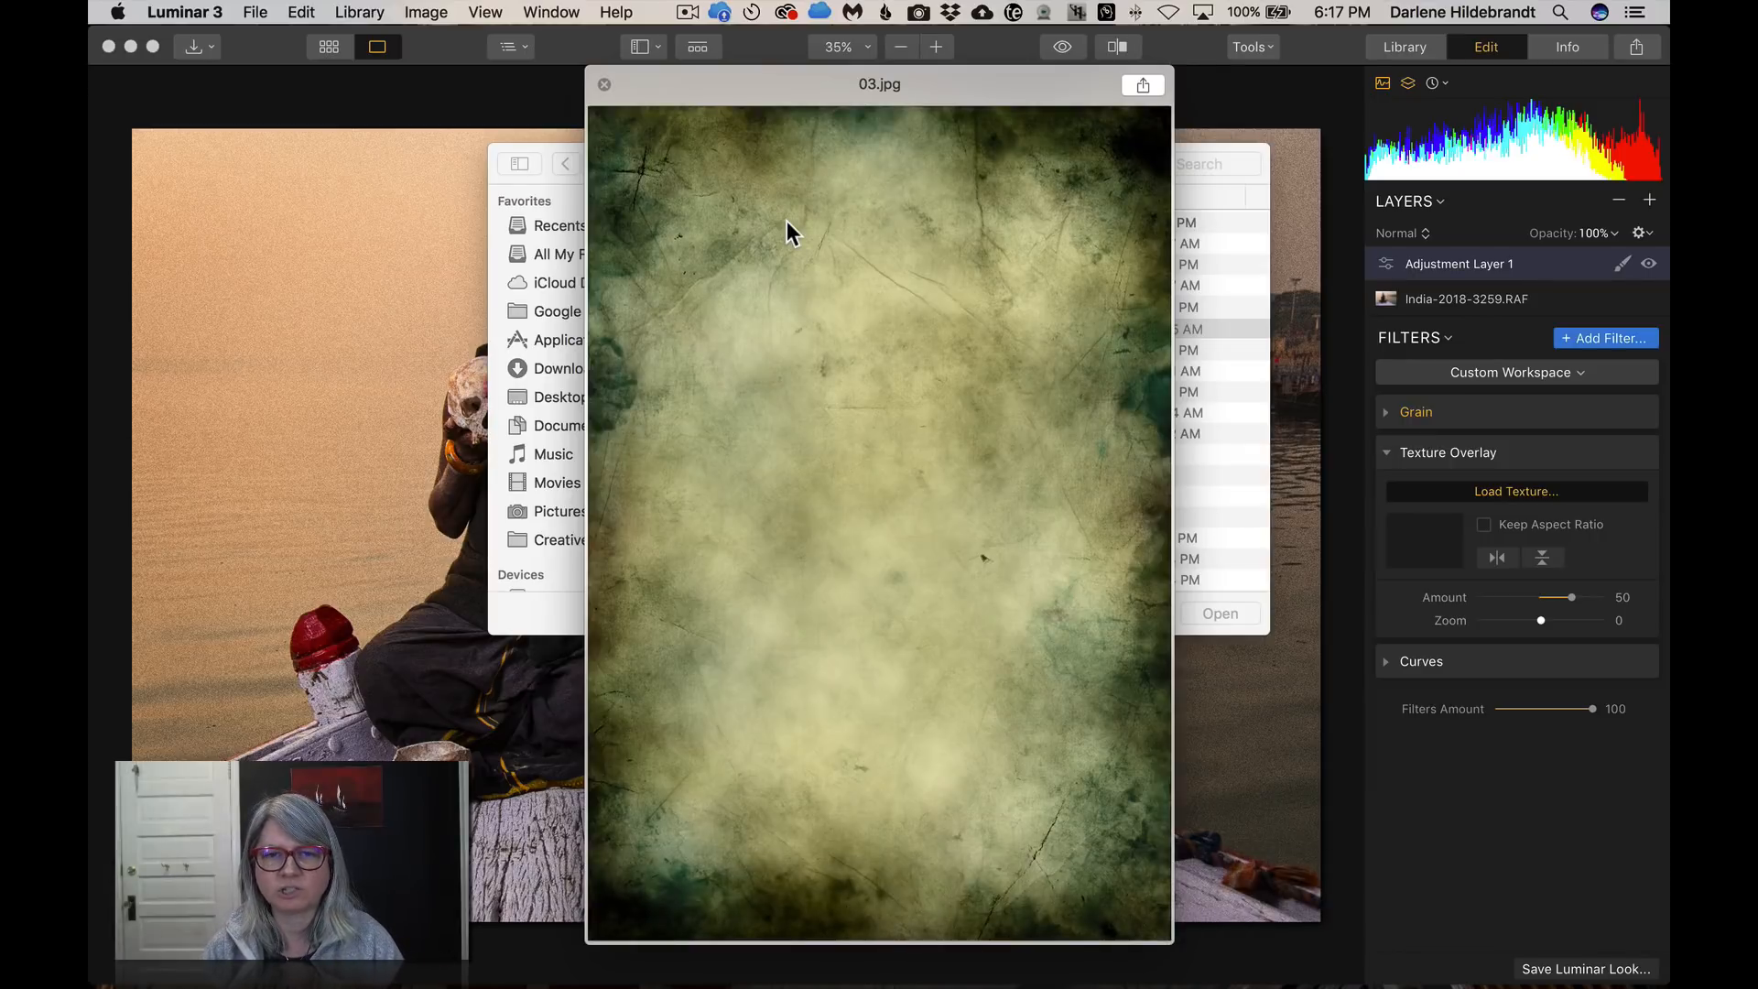
{"action": "key", "text": "Down"}
{"action": "key", "text": "Down"}
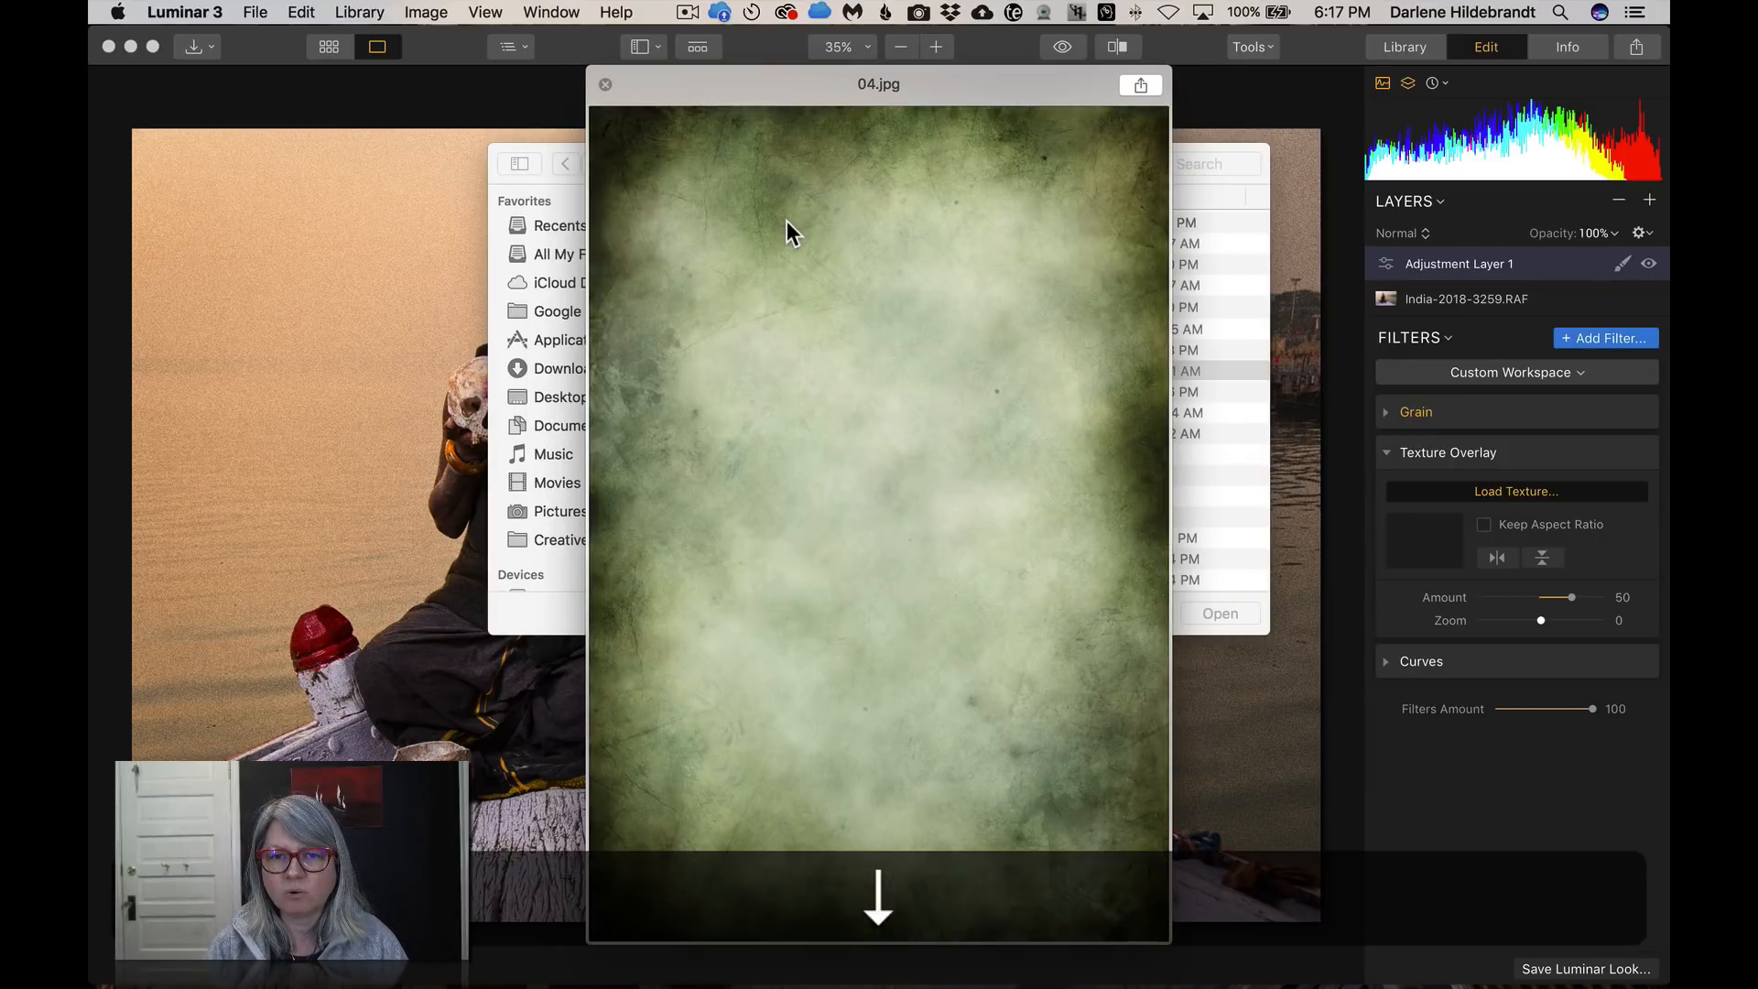
{"action": "key", "text": "Down"}
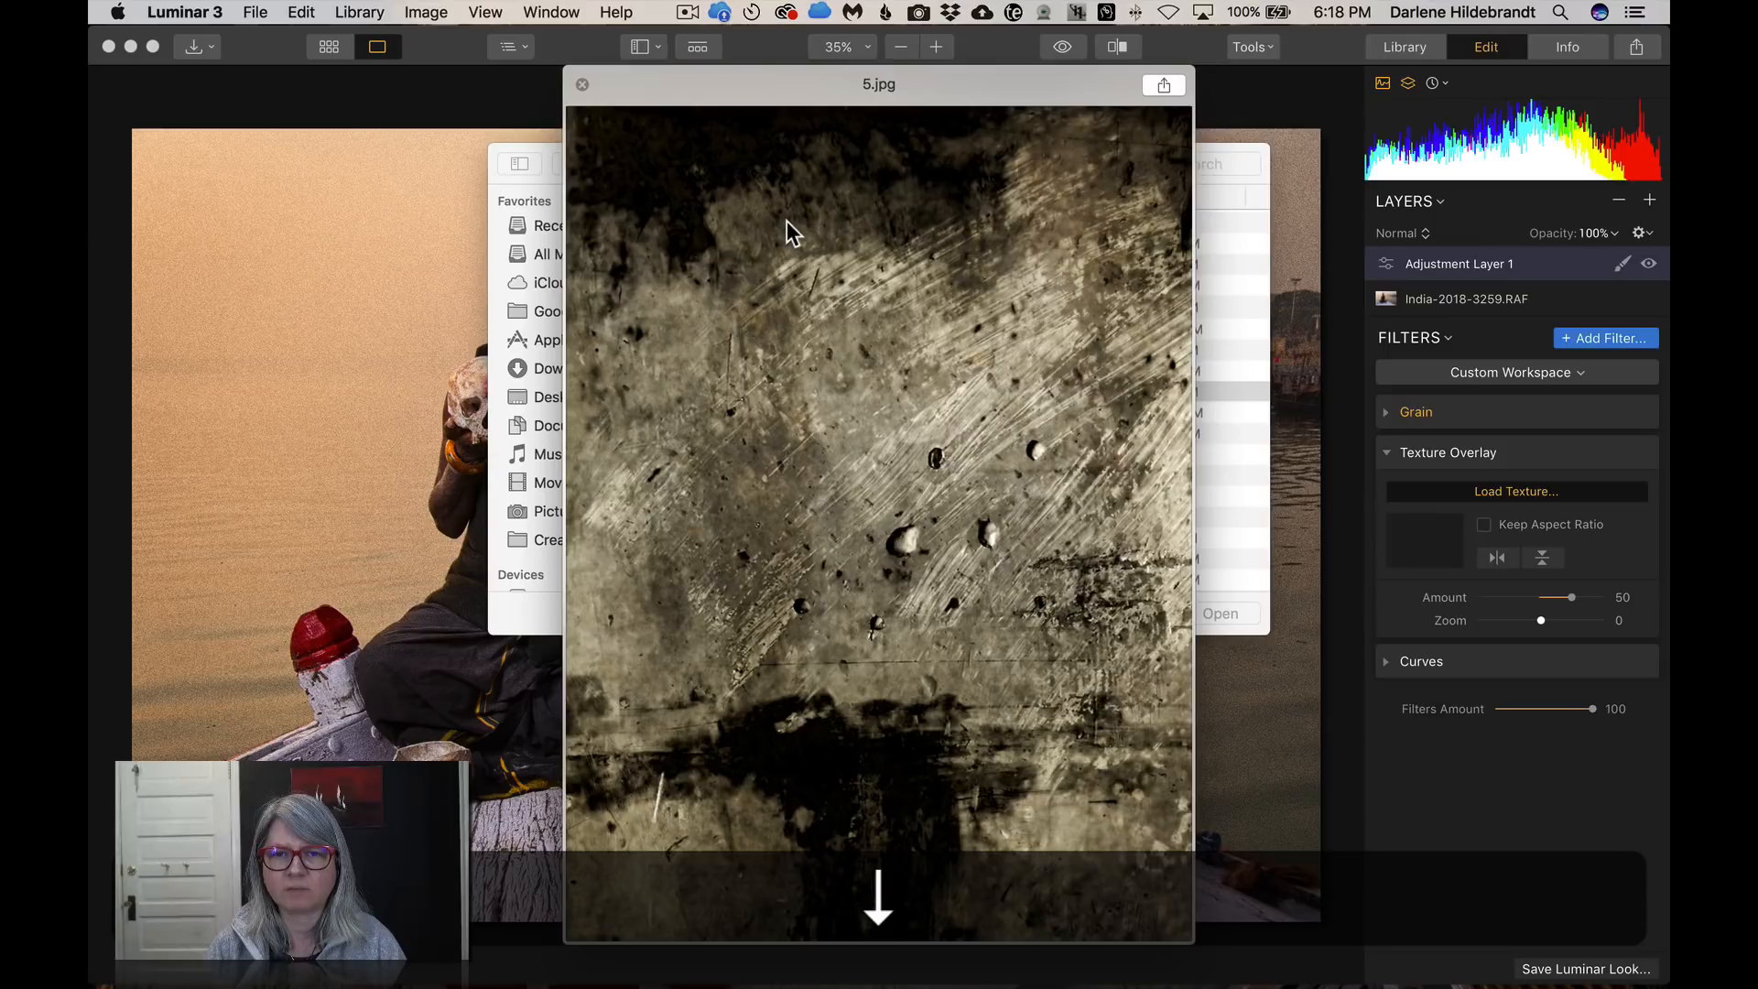
{"action": "key", "text": "Down"}
{"action": "key", "text": "Down"}
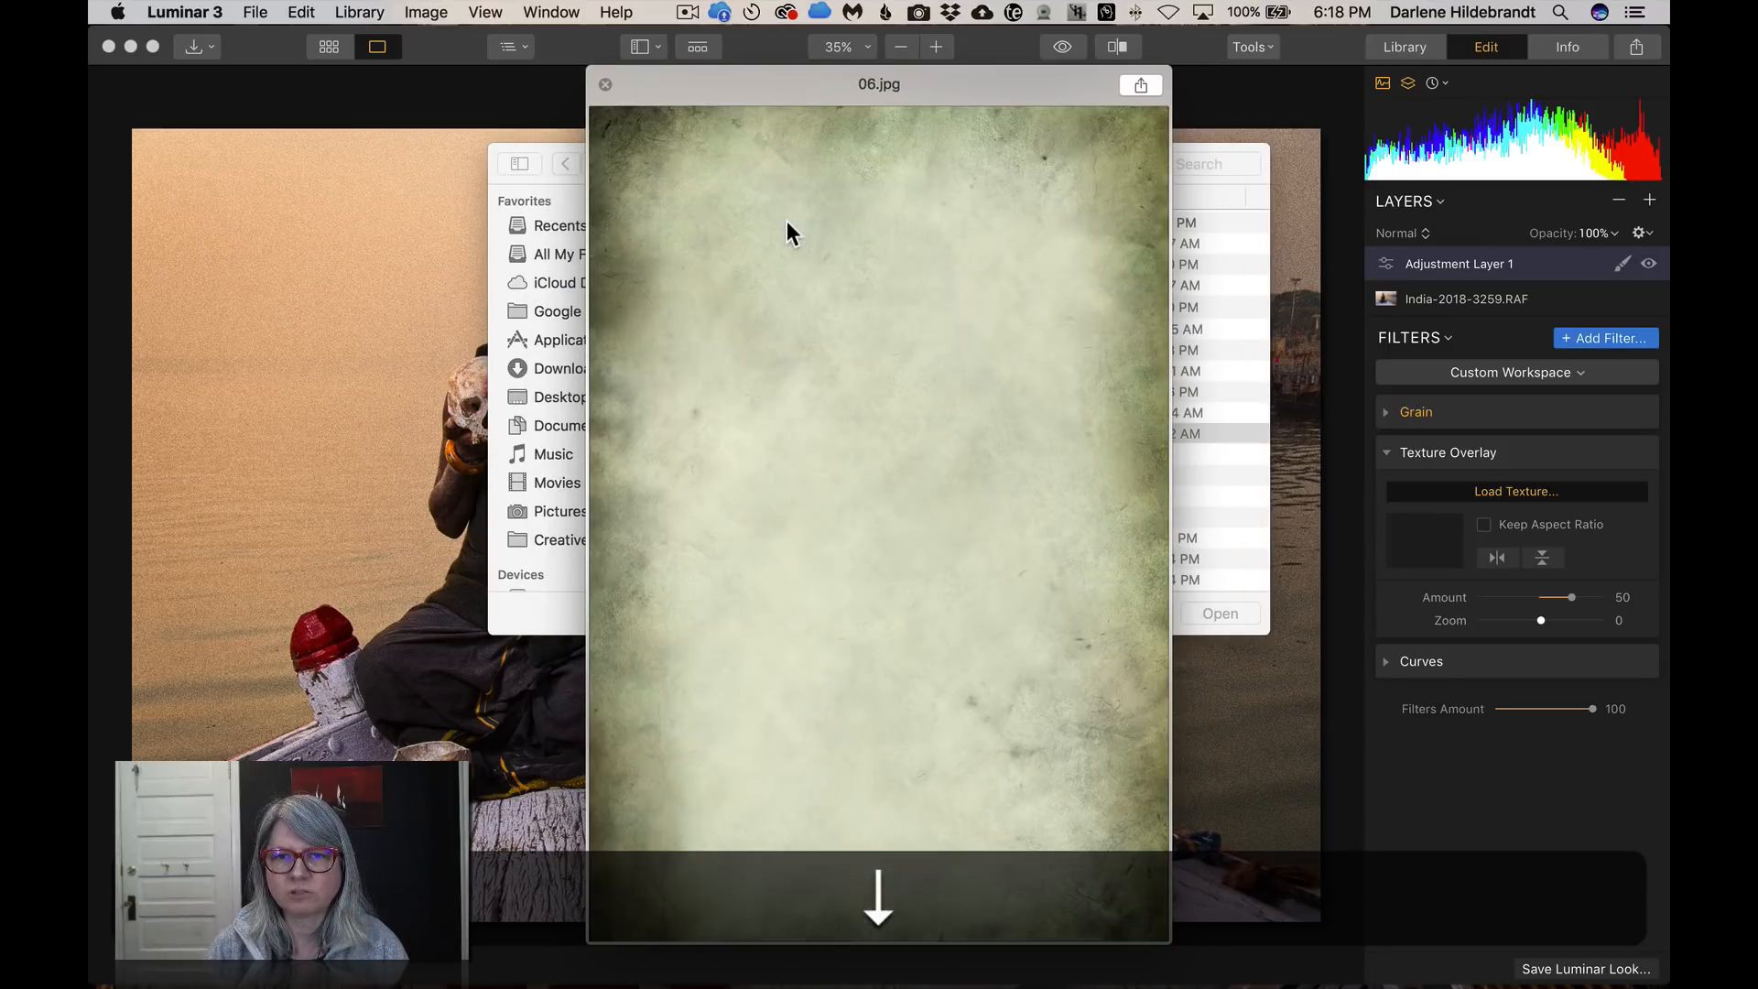
{"action": "key", "text": "Down"}
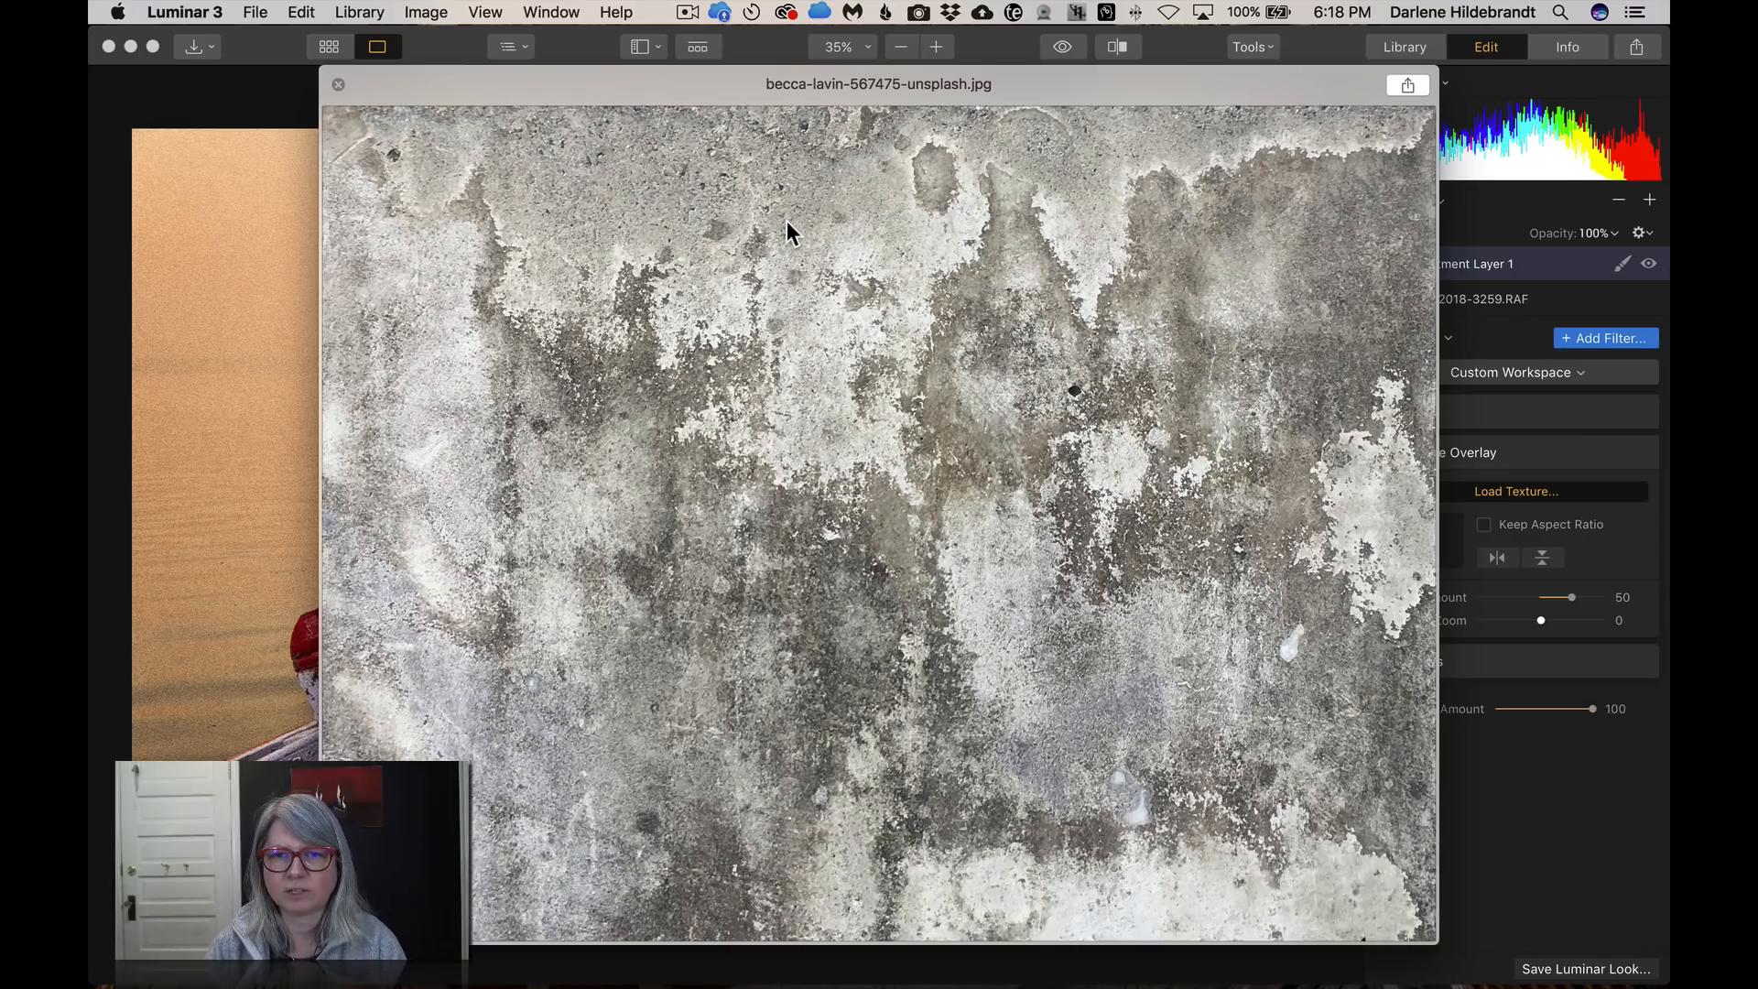
{"action": "key", "text": "Down"}
{"action": "key", "text": "Down"}
{"action": "key", "text": "Down"}
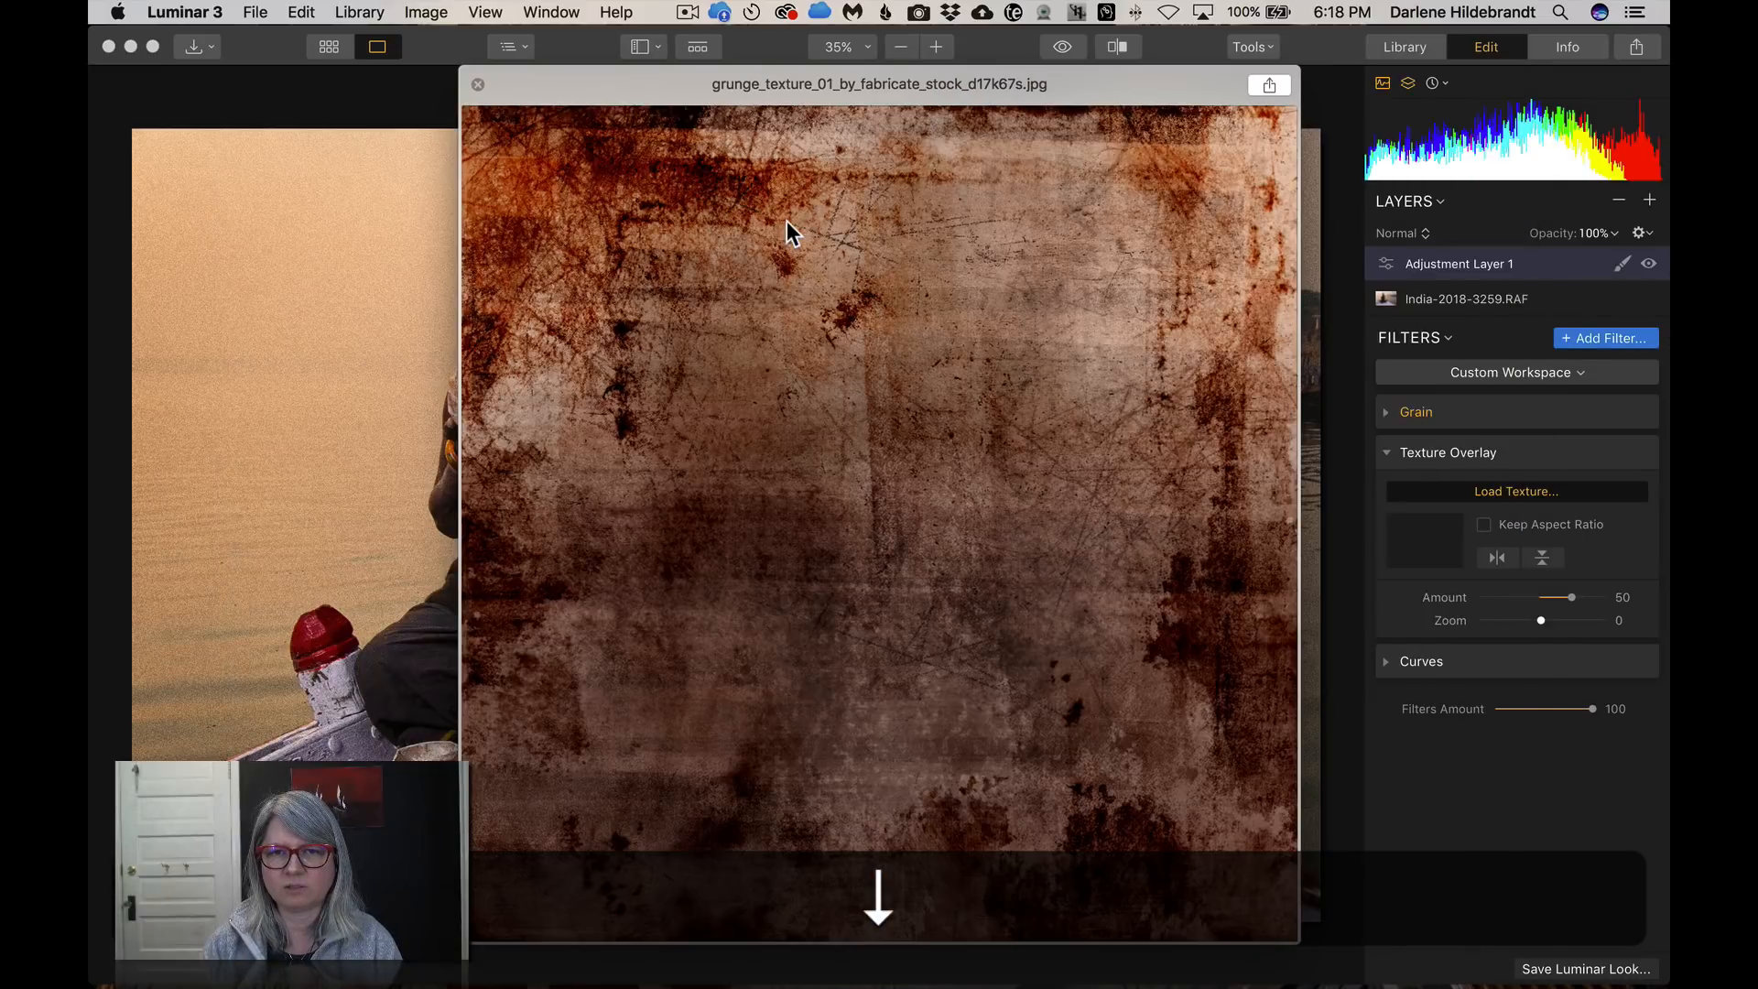
Load rawpixel-574847-unsplash.jpg as the overlay texture and set the Texture Overlay filter's blend mode to Soft Light
{"action": "key", "text": "space"}
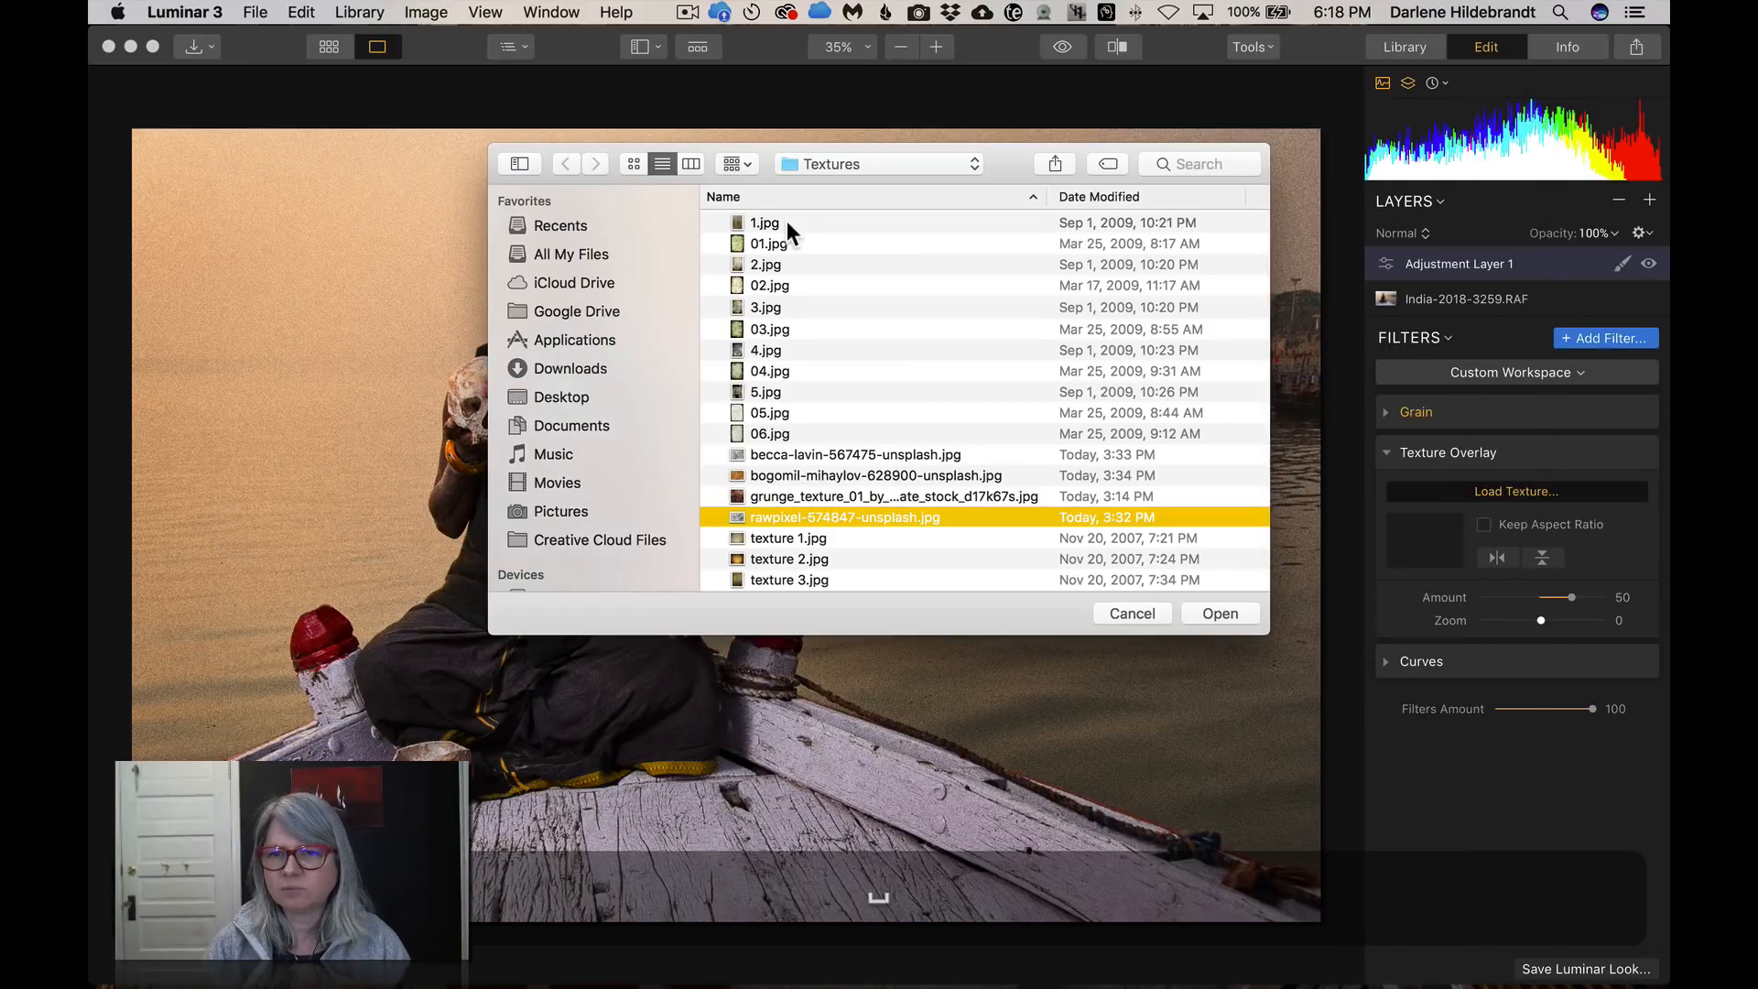
{"action": "key", "text": "Return"}
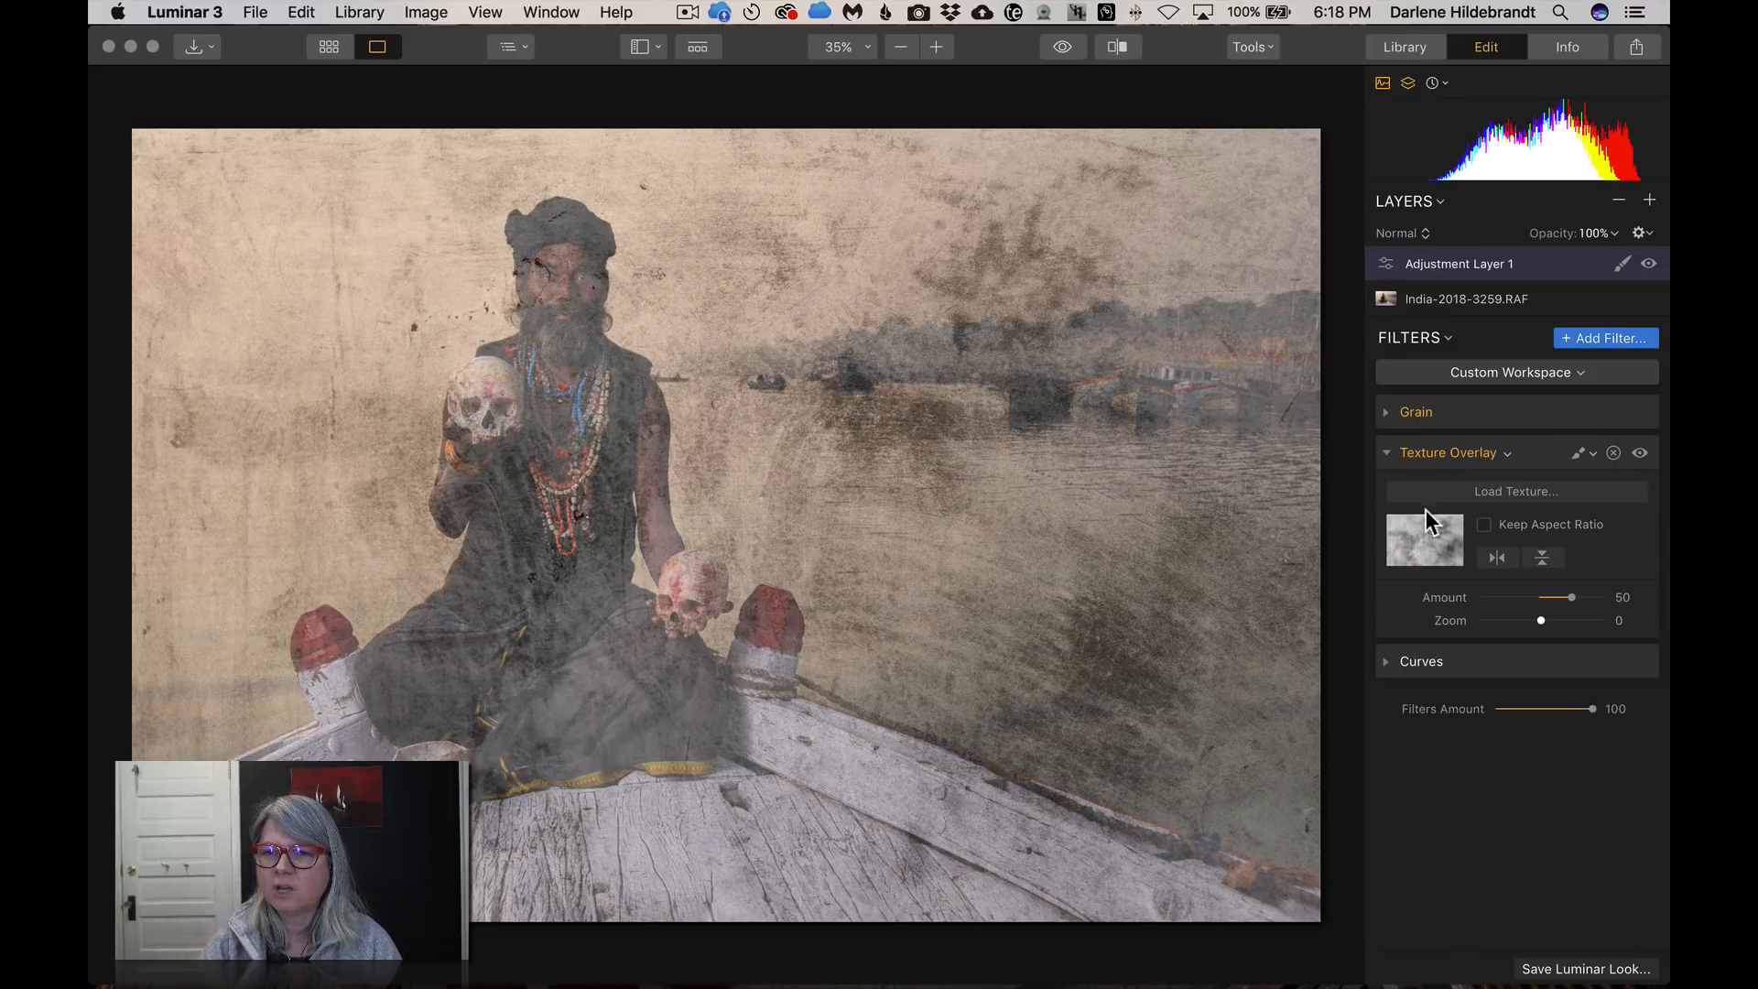
{"action": "left_click", "coordinate": [1456, 450]}
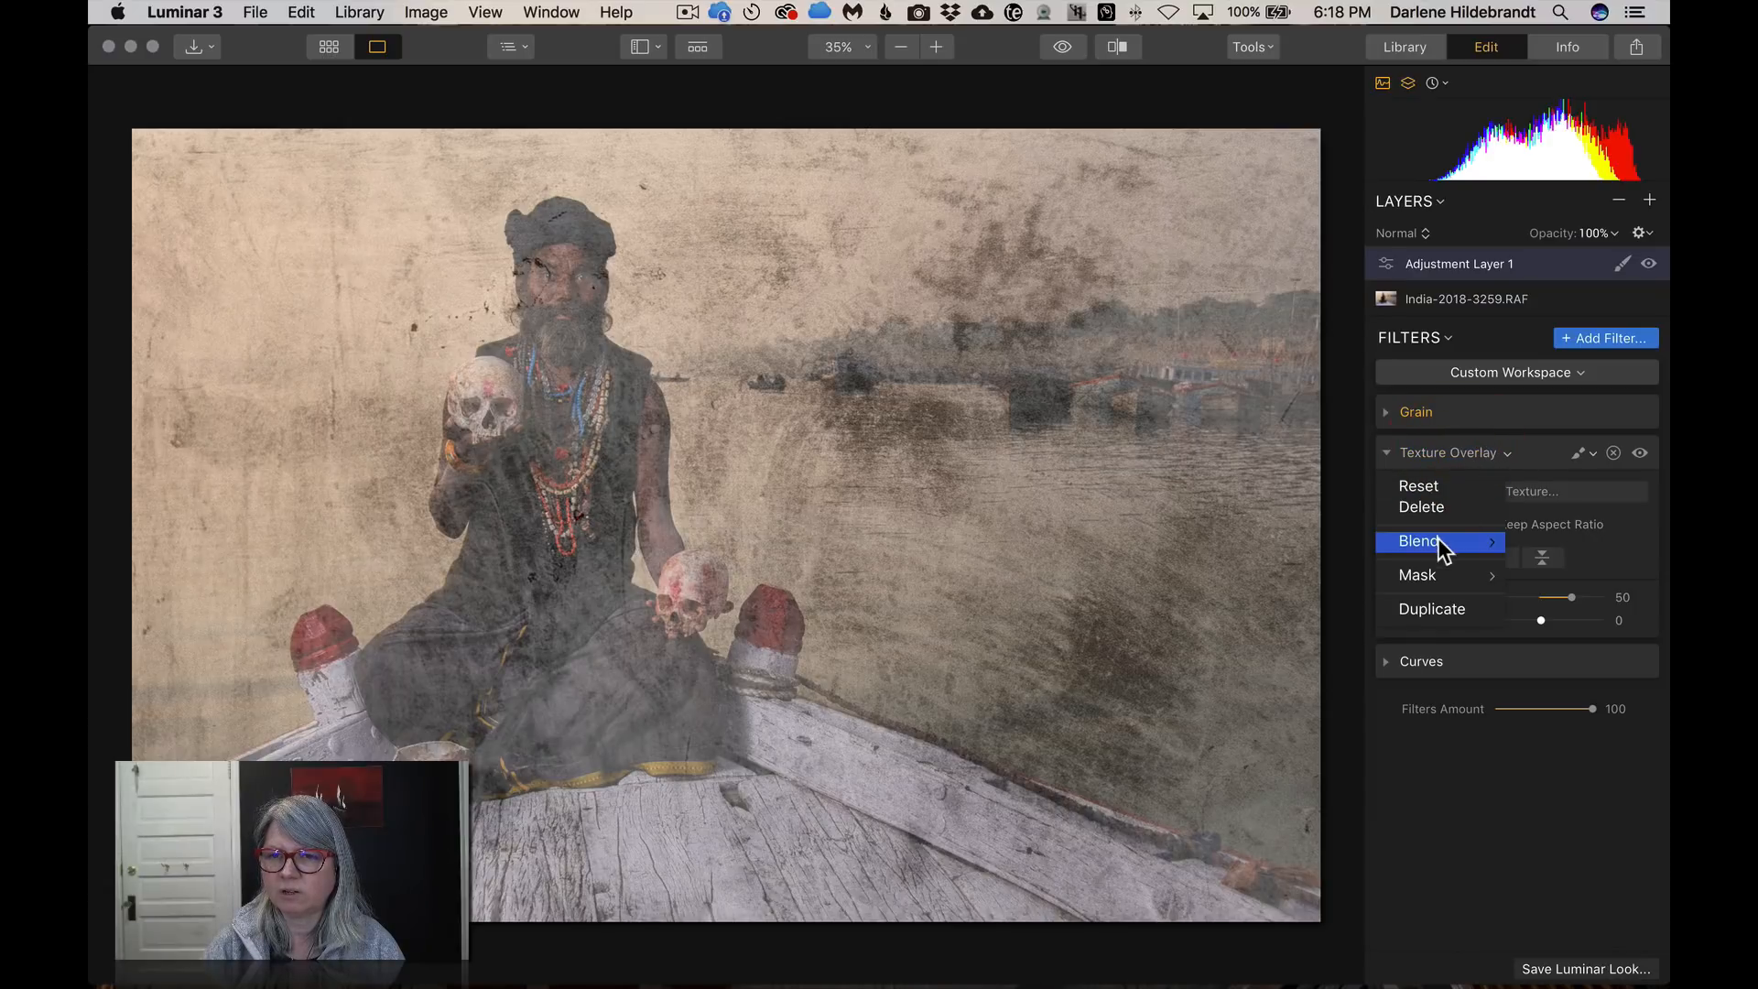
{"action": "mouse_move", "coordinate": [1436, 538]}
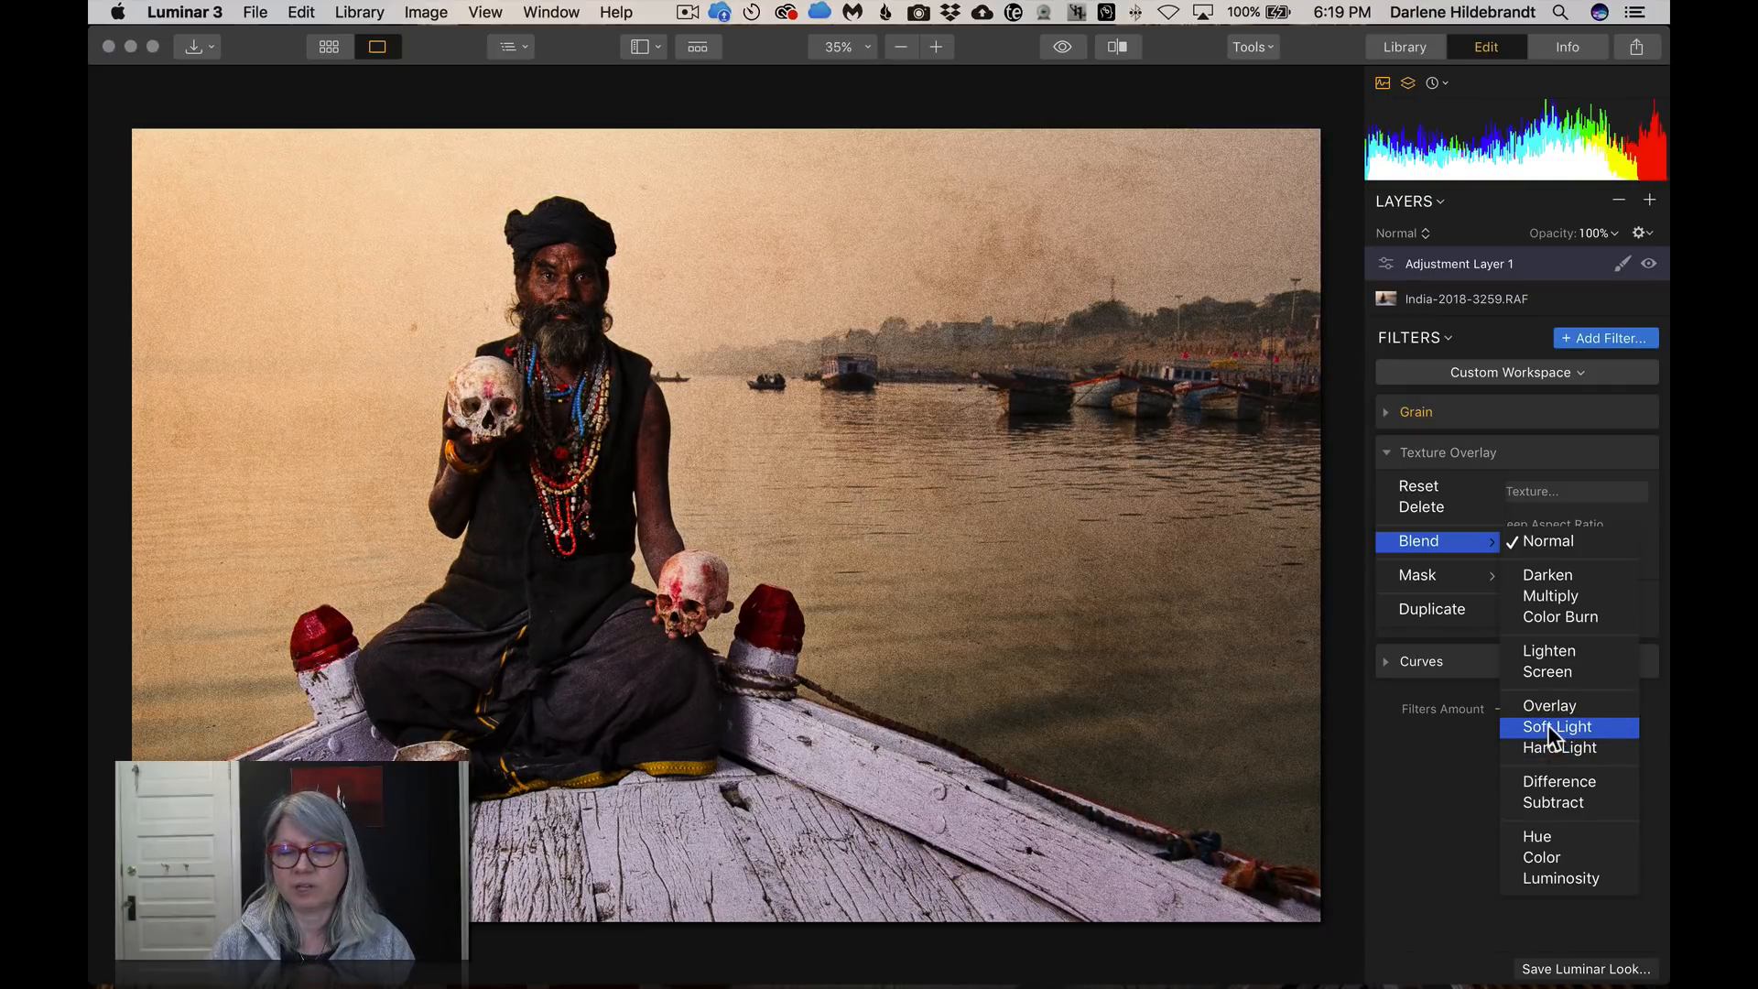
{"action": "left_click", "coordinate": [1538, 724]}
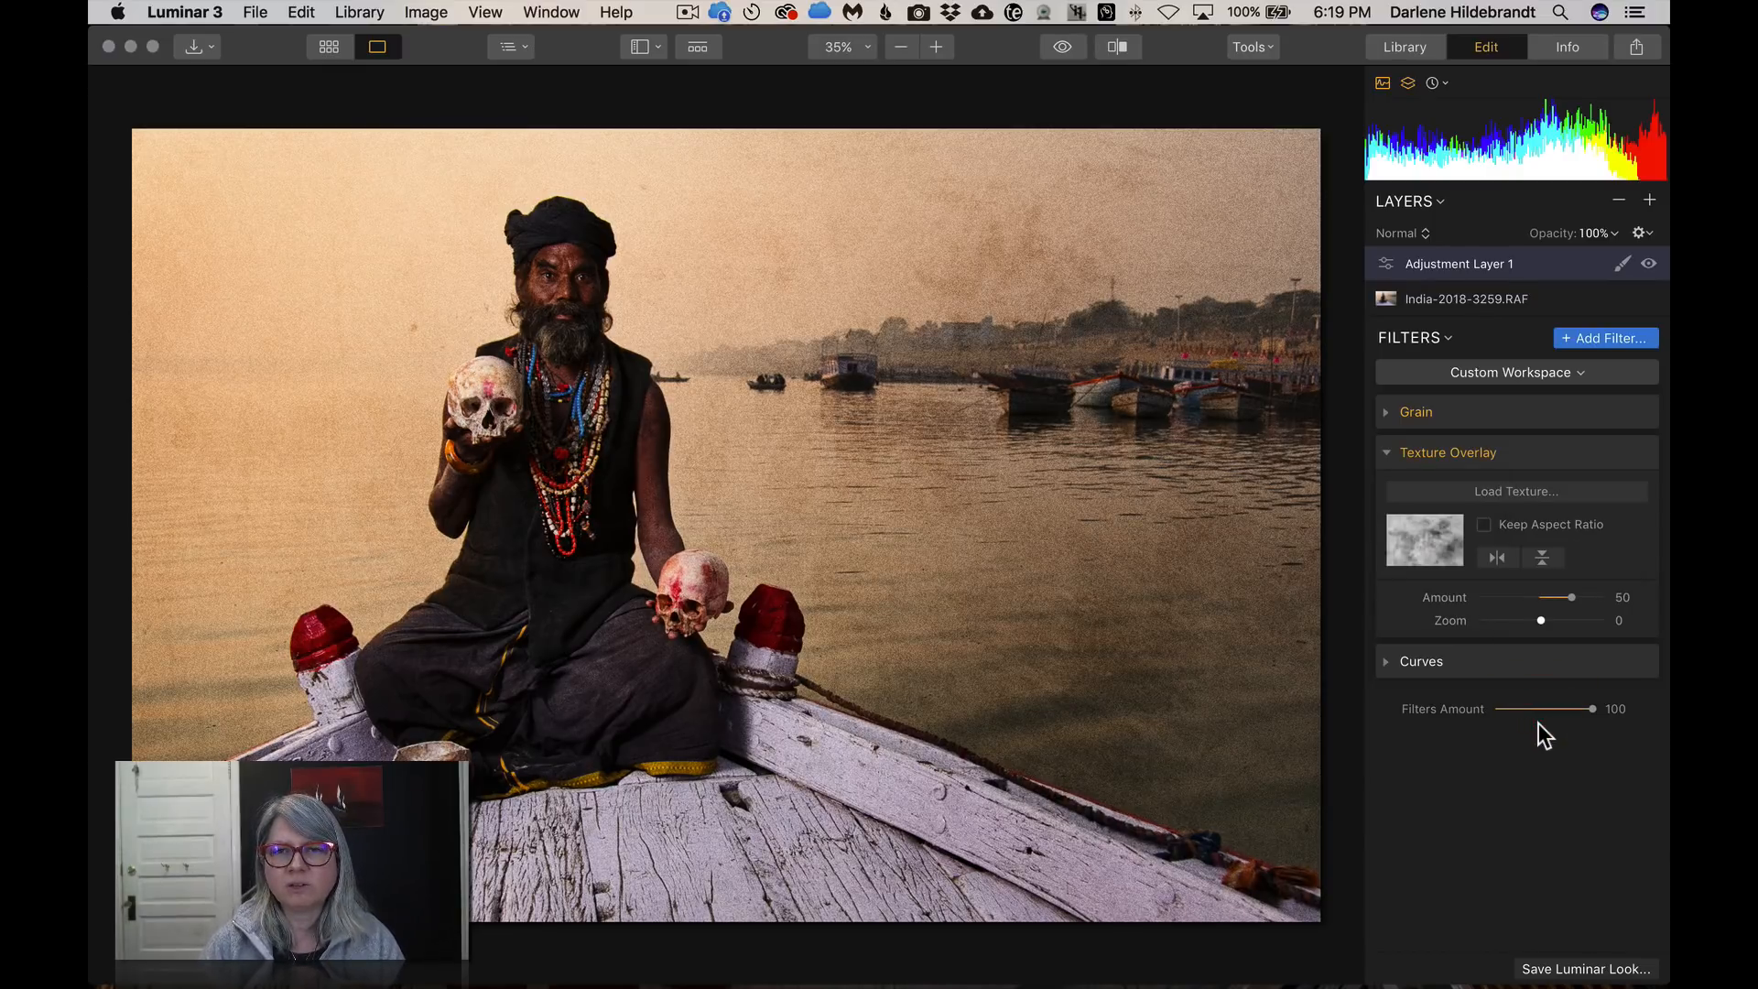
Try the flip directions of the overlaid texture and leave it flipped both horizontally and vertically
{"action": "left_click", "coordinate": [1543, 560]}
{"action": "left_click", "coordinate": [1542, 557]}
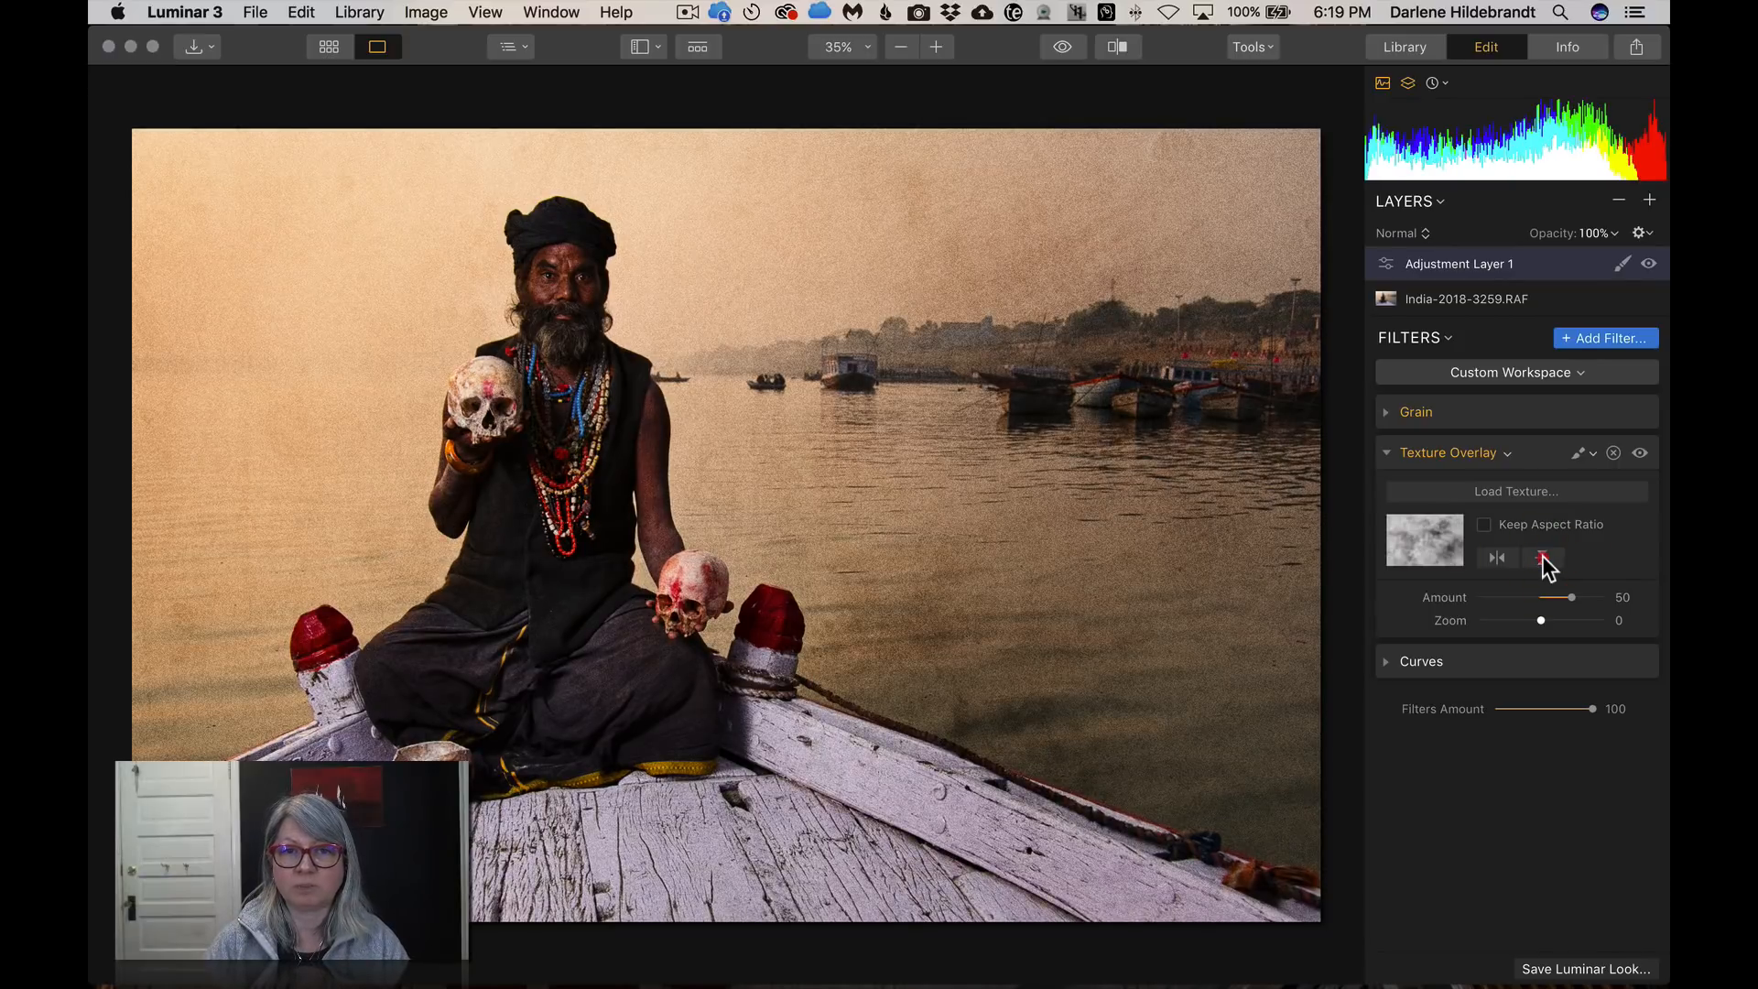
{"action": "left_click", "coordinate": [1506, 562]}
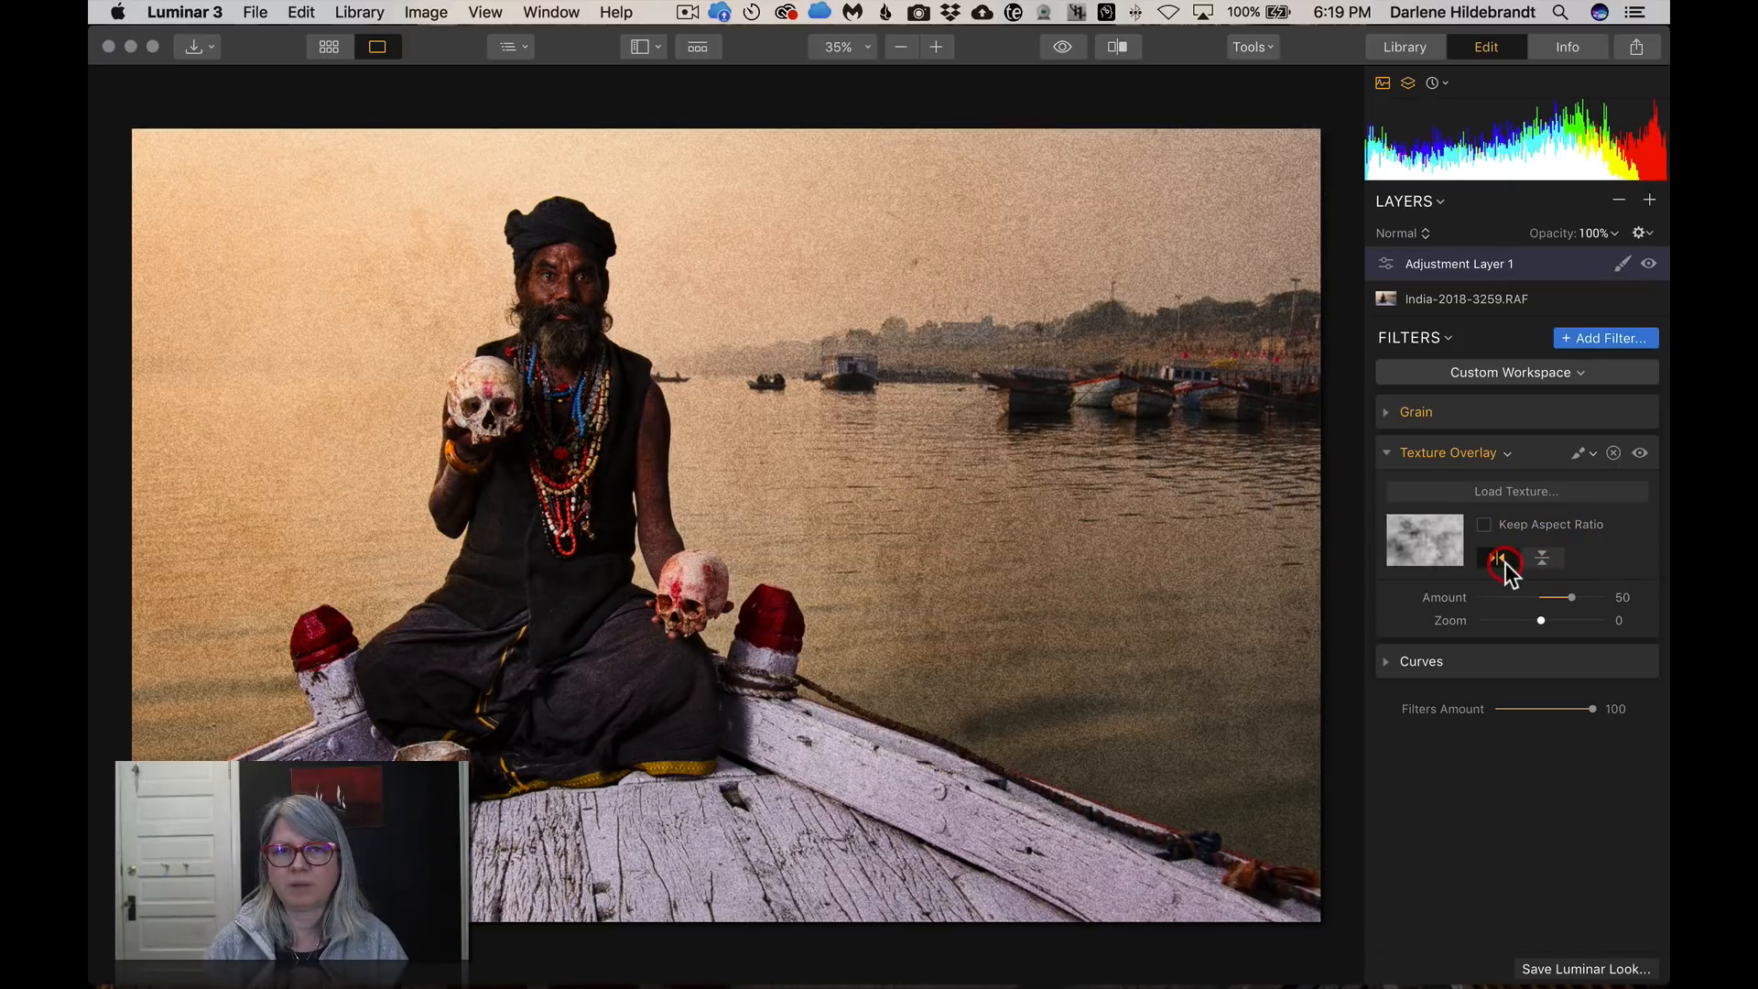
{"action": "left_click", "coordinate": [1505, 563]}
{"action": "left_click", "coordinate": [1506, 562]}
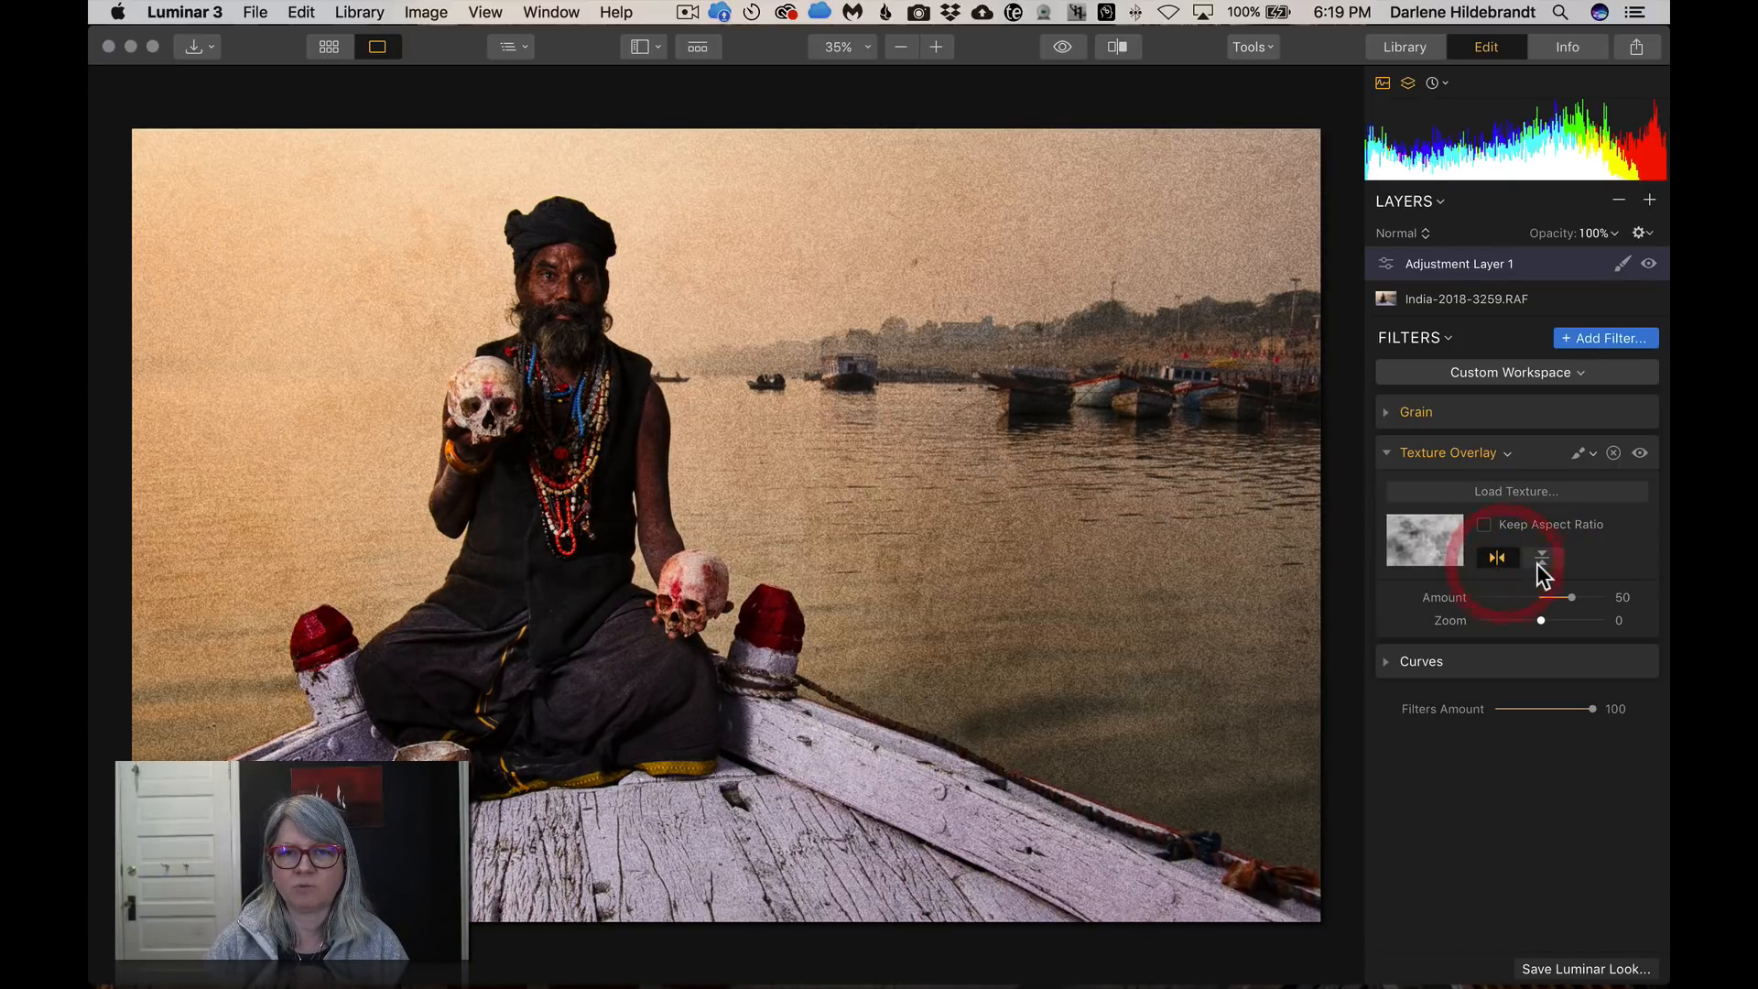
{"action": "left_click", "coordinate": [1542, 559]}
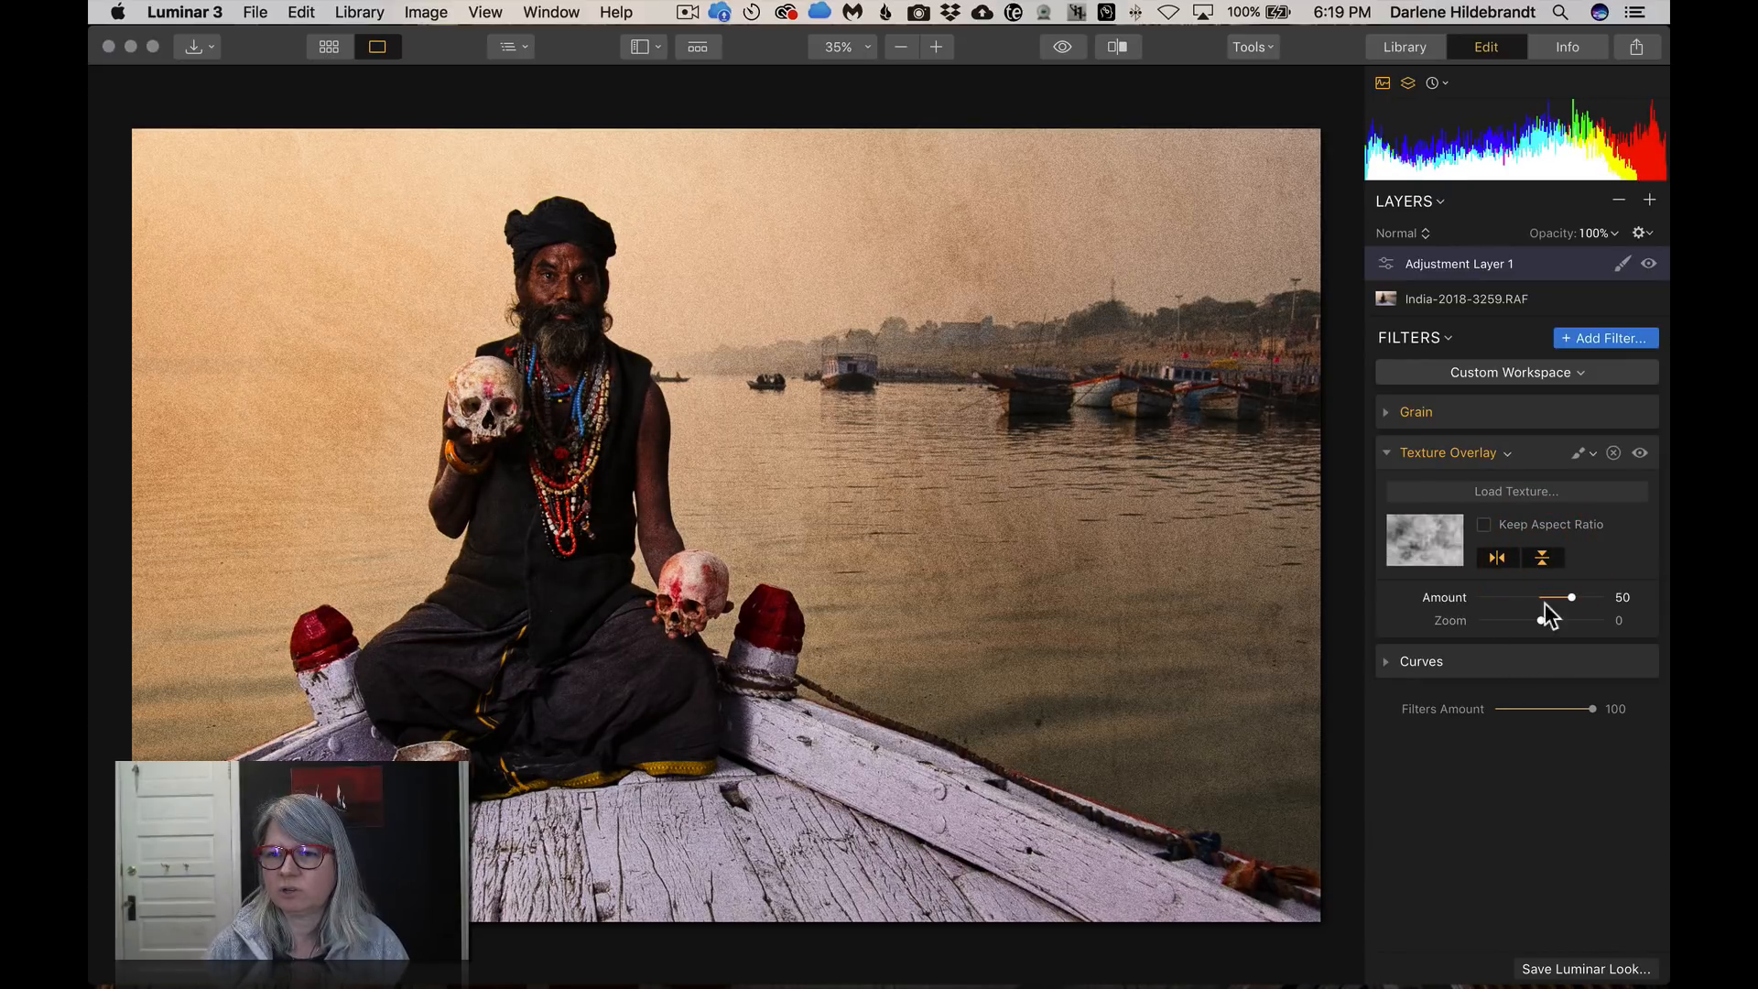
Try the Texture Overlay Amount at -100, reset it, and set it to 64
{"action": "left_click_drag", "start_coordinate": [1572, 595], "coordinate": [1444, 600]}
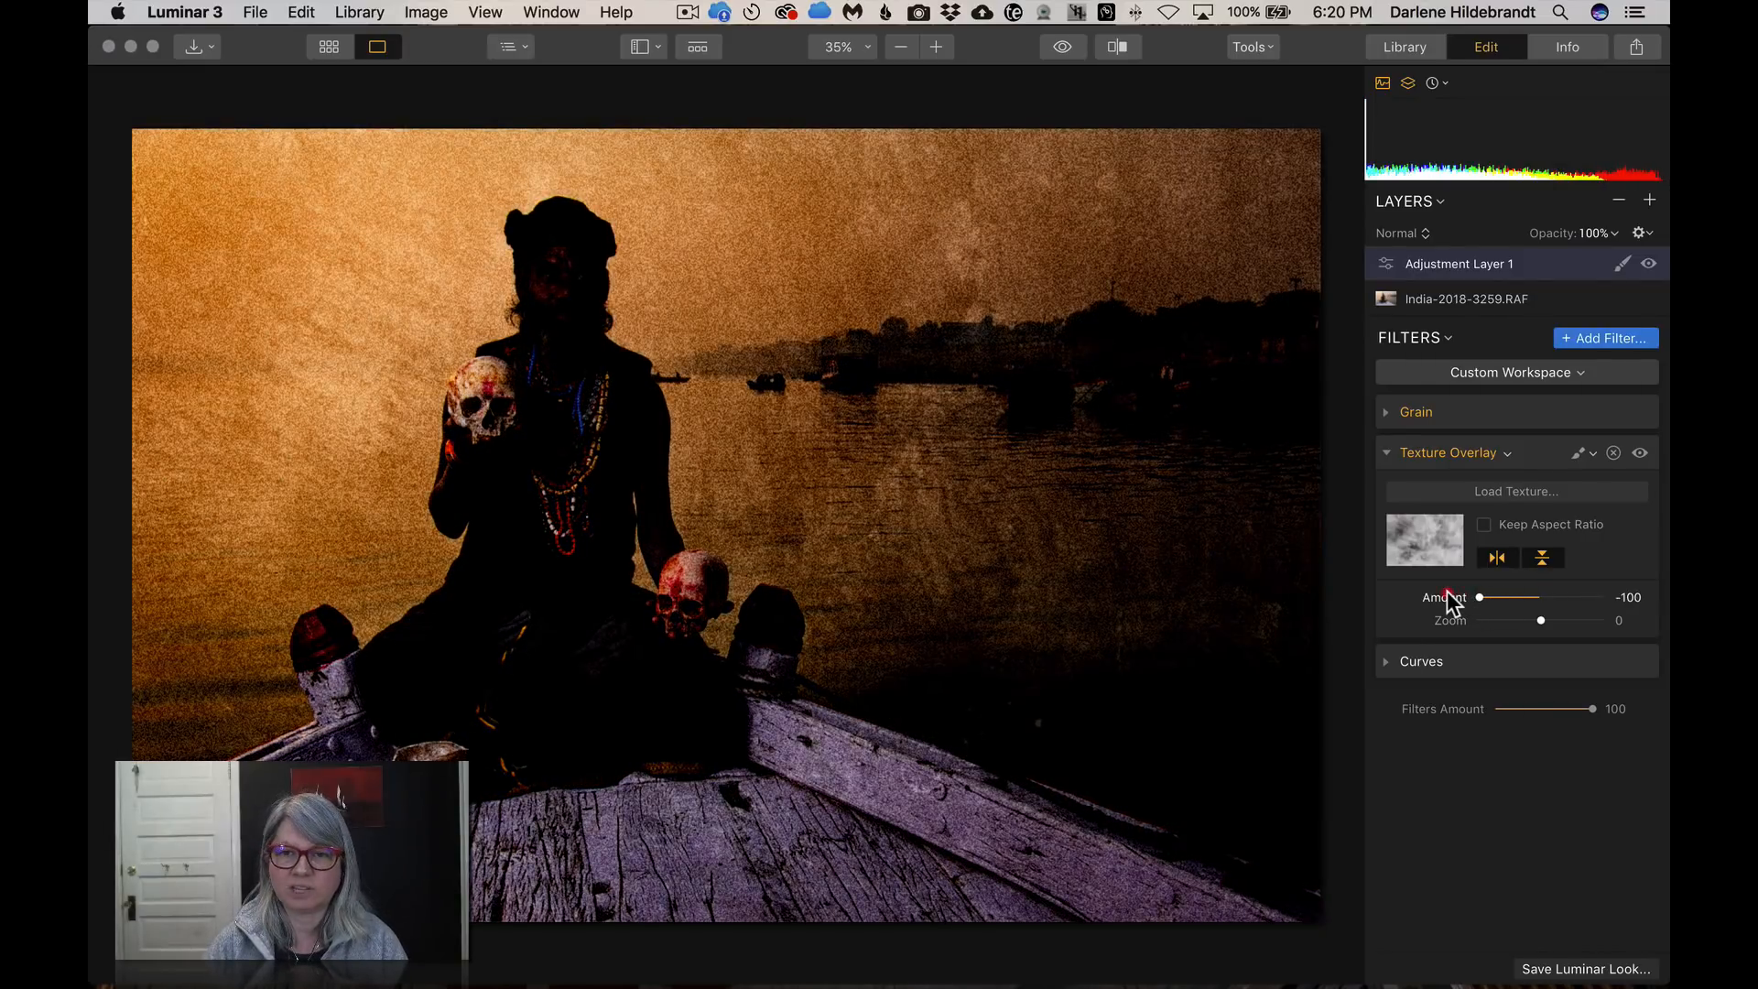
{"action": "double_click", "coordinate": [1444, 597]}
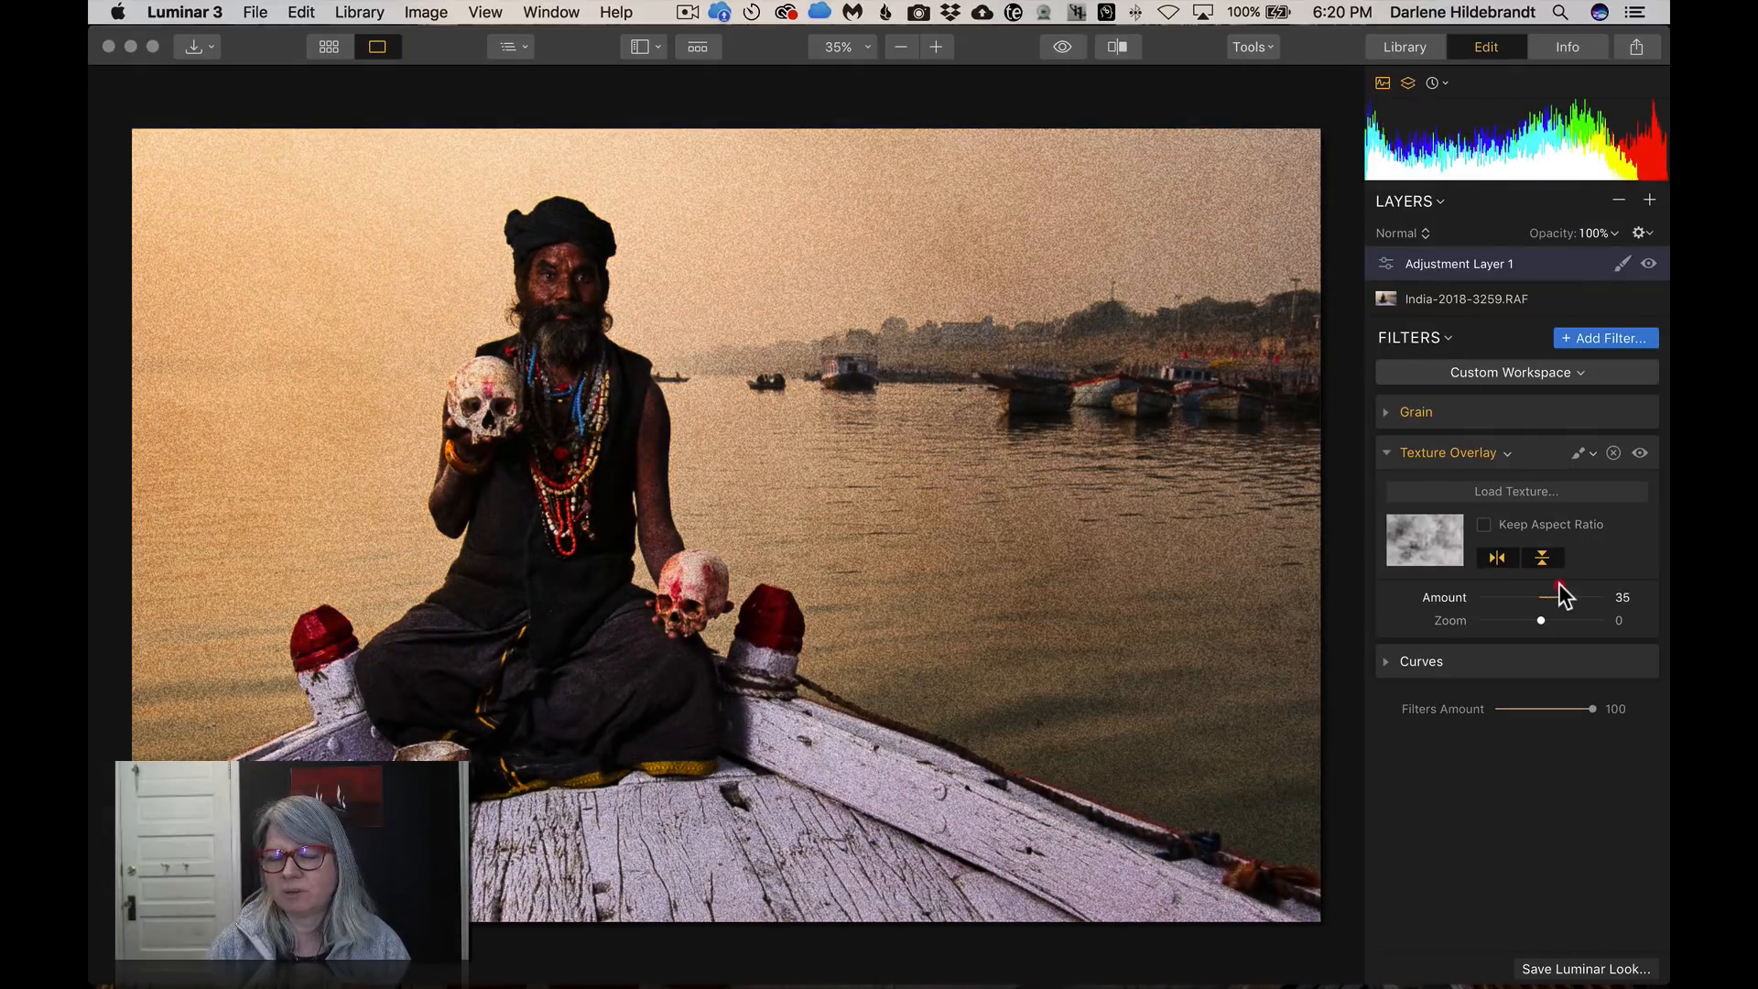
{"action": "left_click_drag", "start_coordinate": [1557, 584], "coordinate": [1514, 612]}
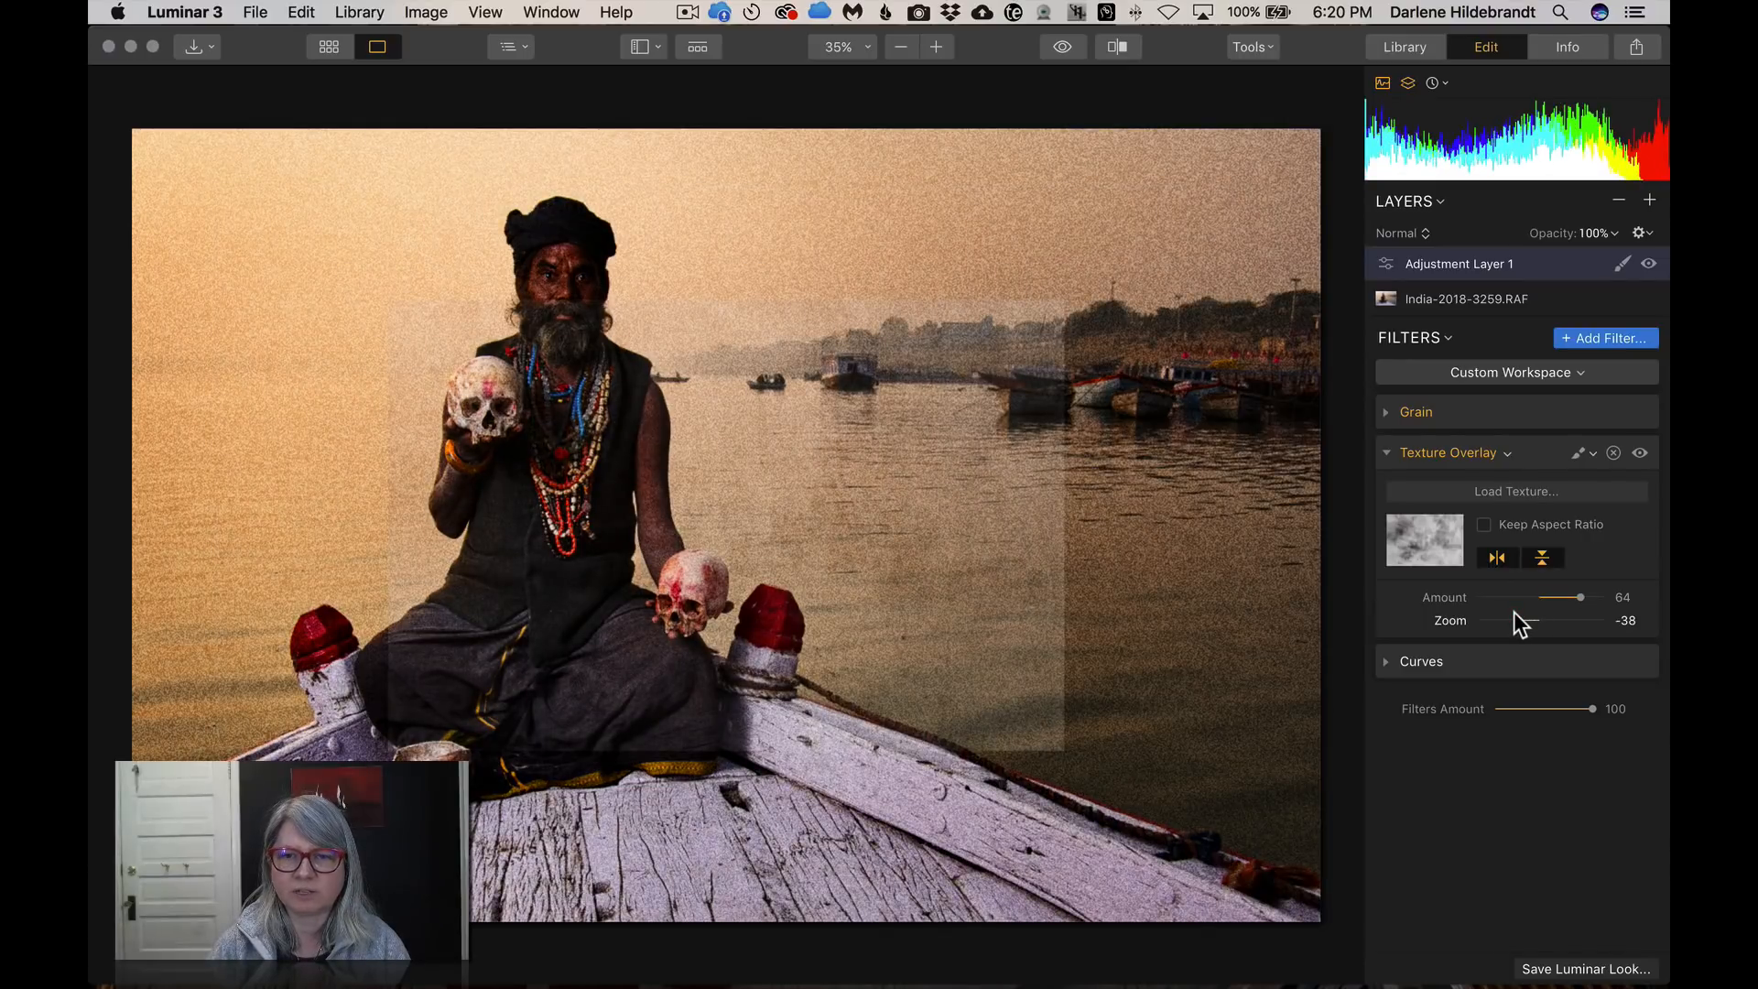
Reset the Texture Overlay Zoom, try it at 5, and reset it to its default again
{"action": "left_click_drag", "start_coordinate": [1471, 621], "coordinate": [1442, 617]}
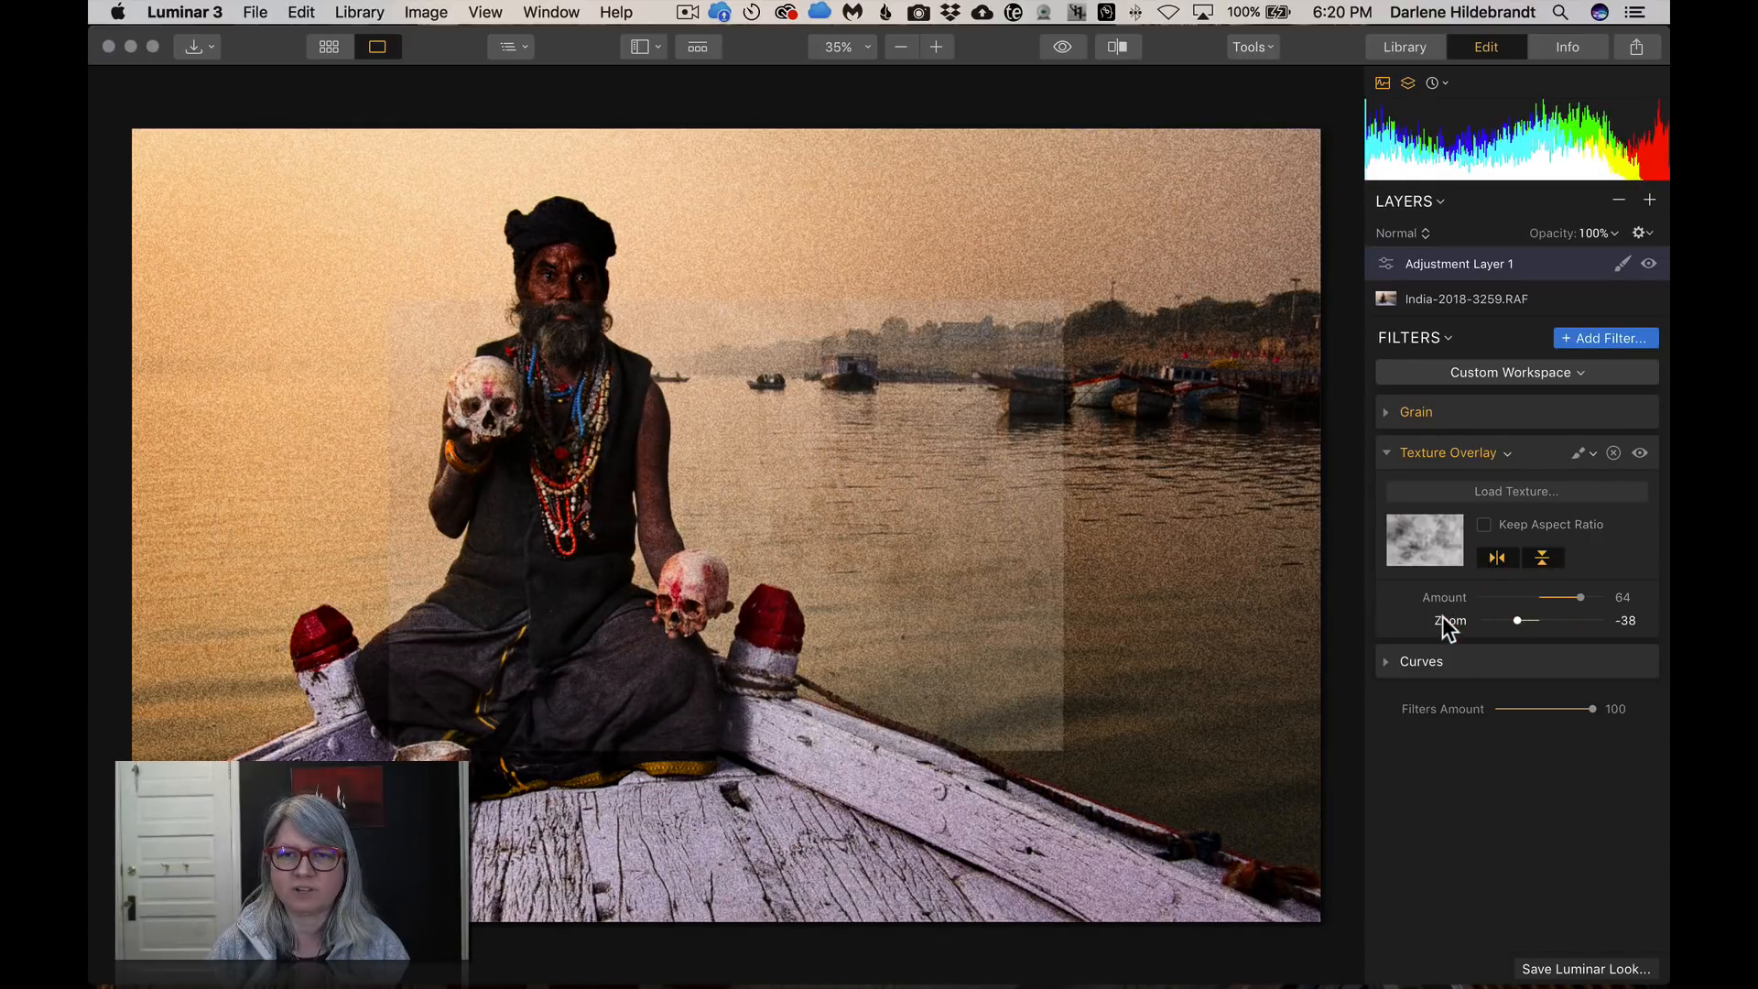
{"action": "double_click", "coordinate": [1443, 617]}
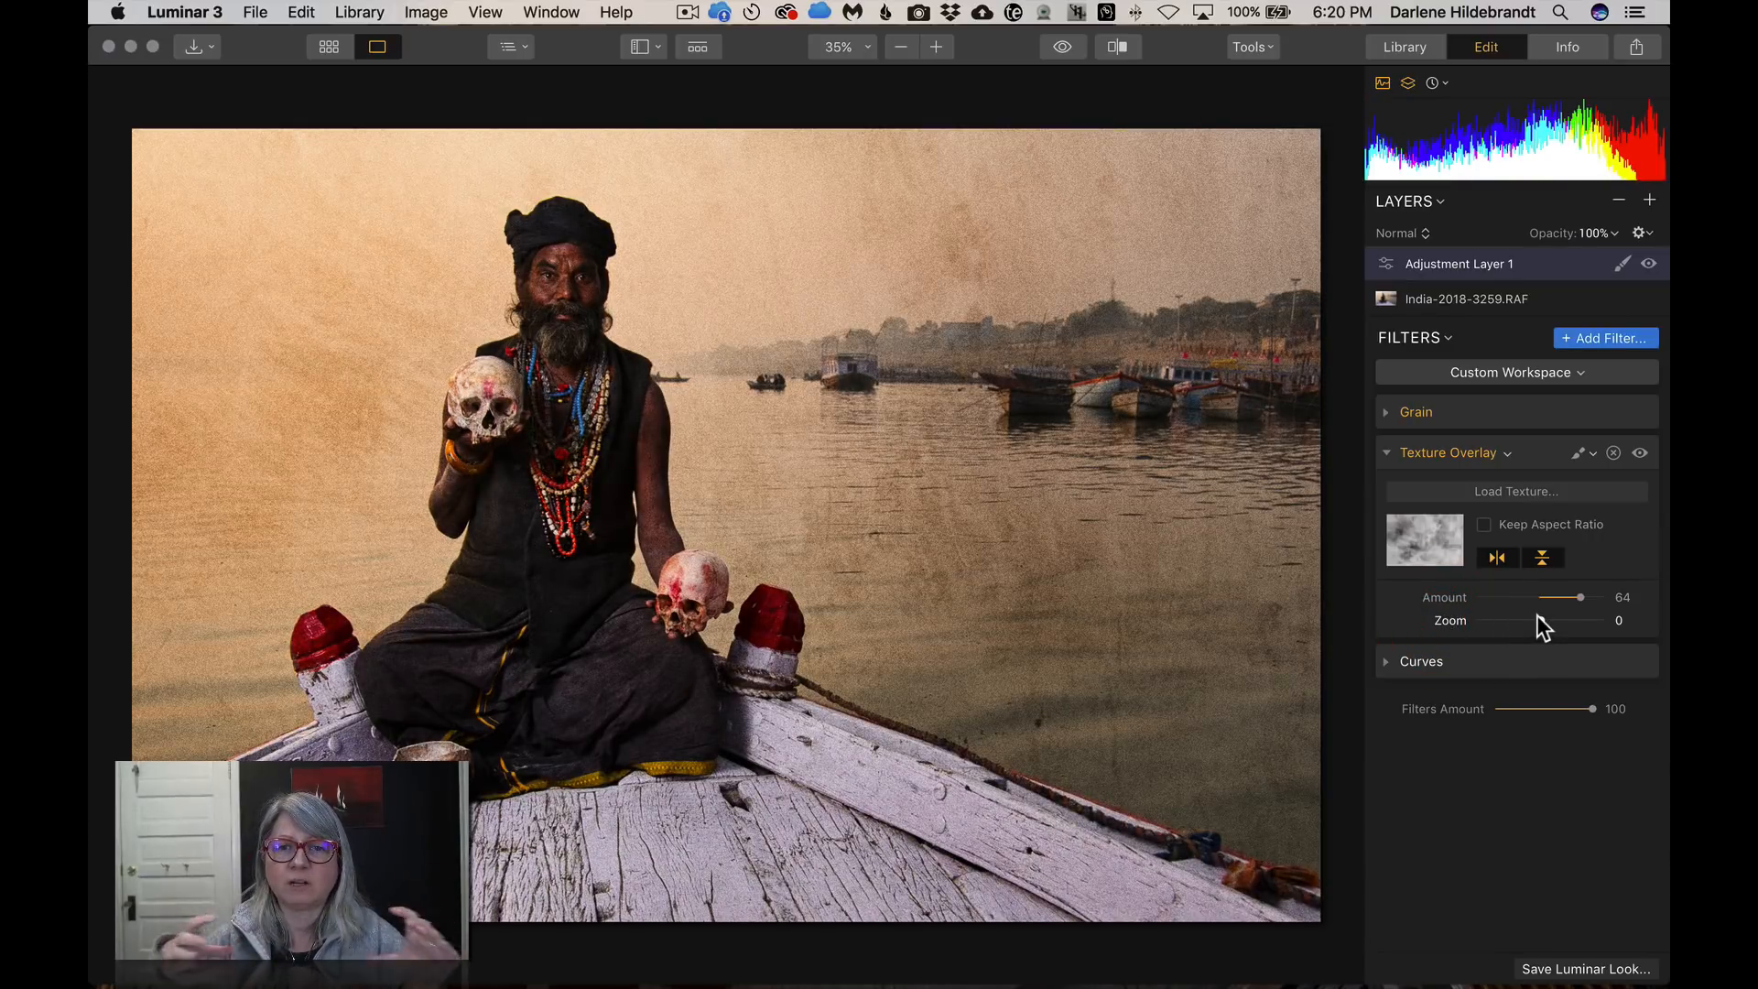
{"action": "left_click_drag", "start_coordinate": [1540, 616], "coordinate": [1541, 614]}
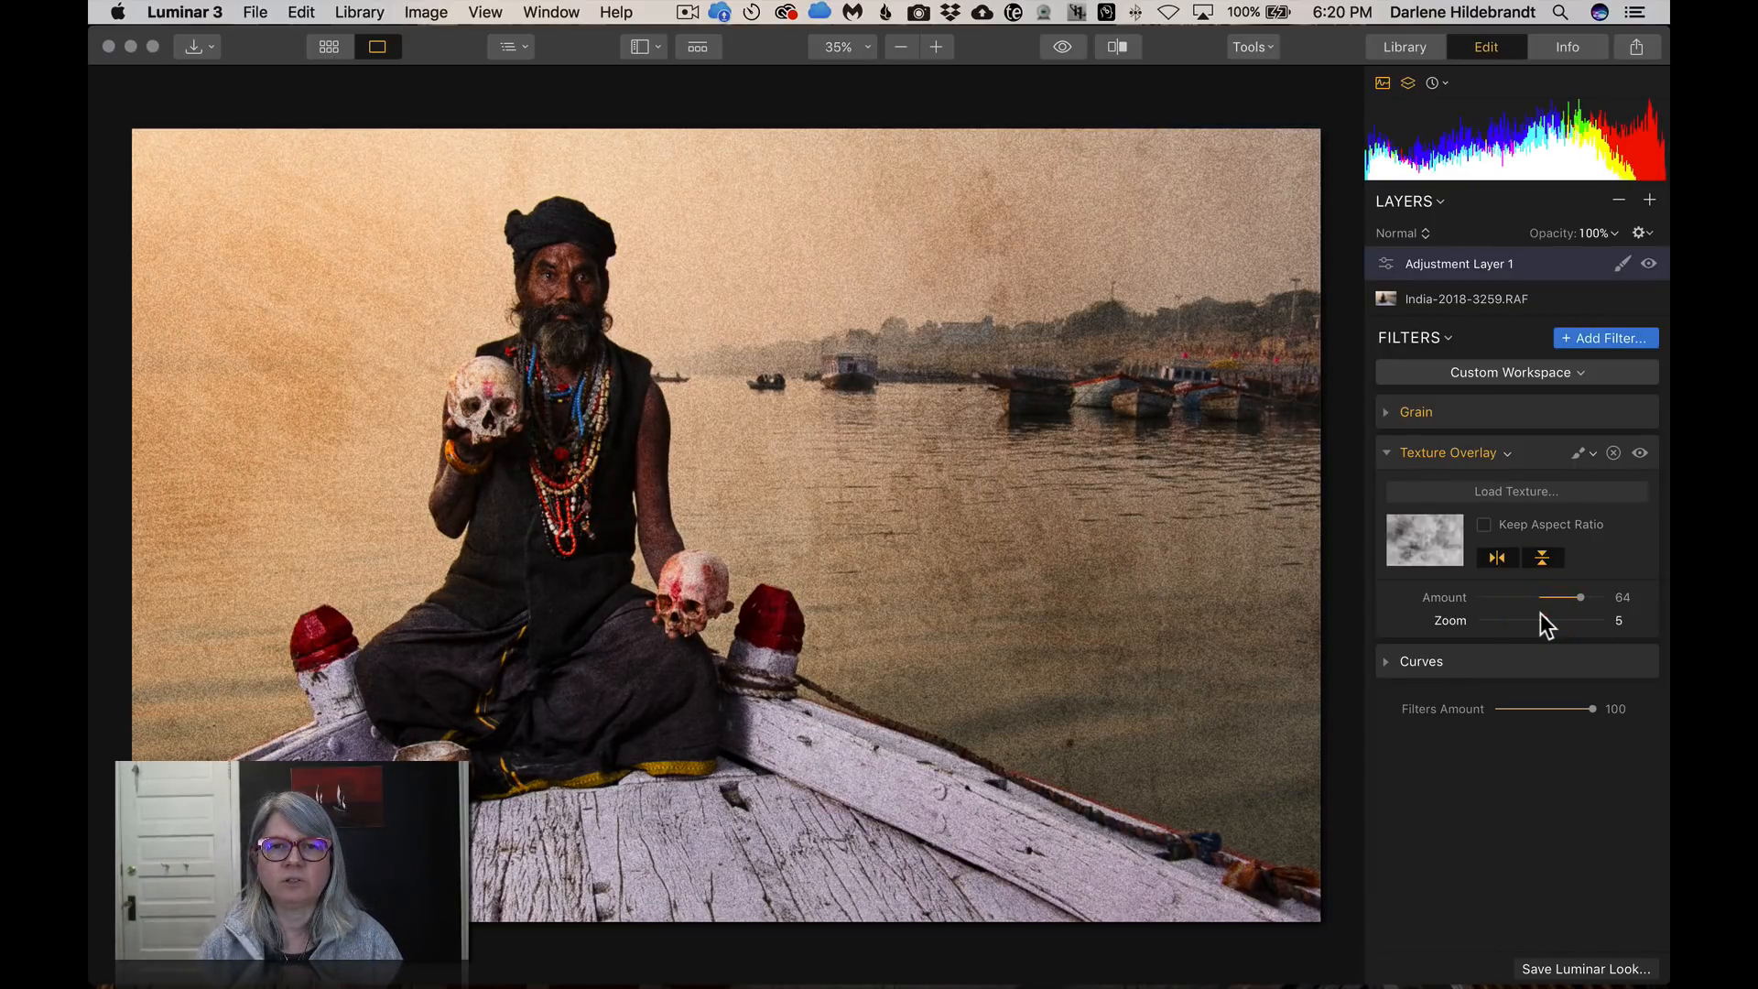
{"action": "double_click", "coordinate": [1446, 620]}
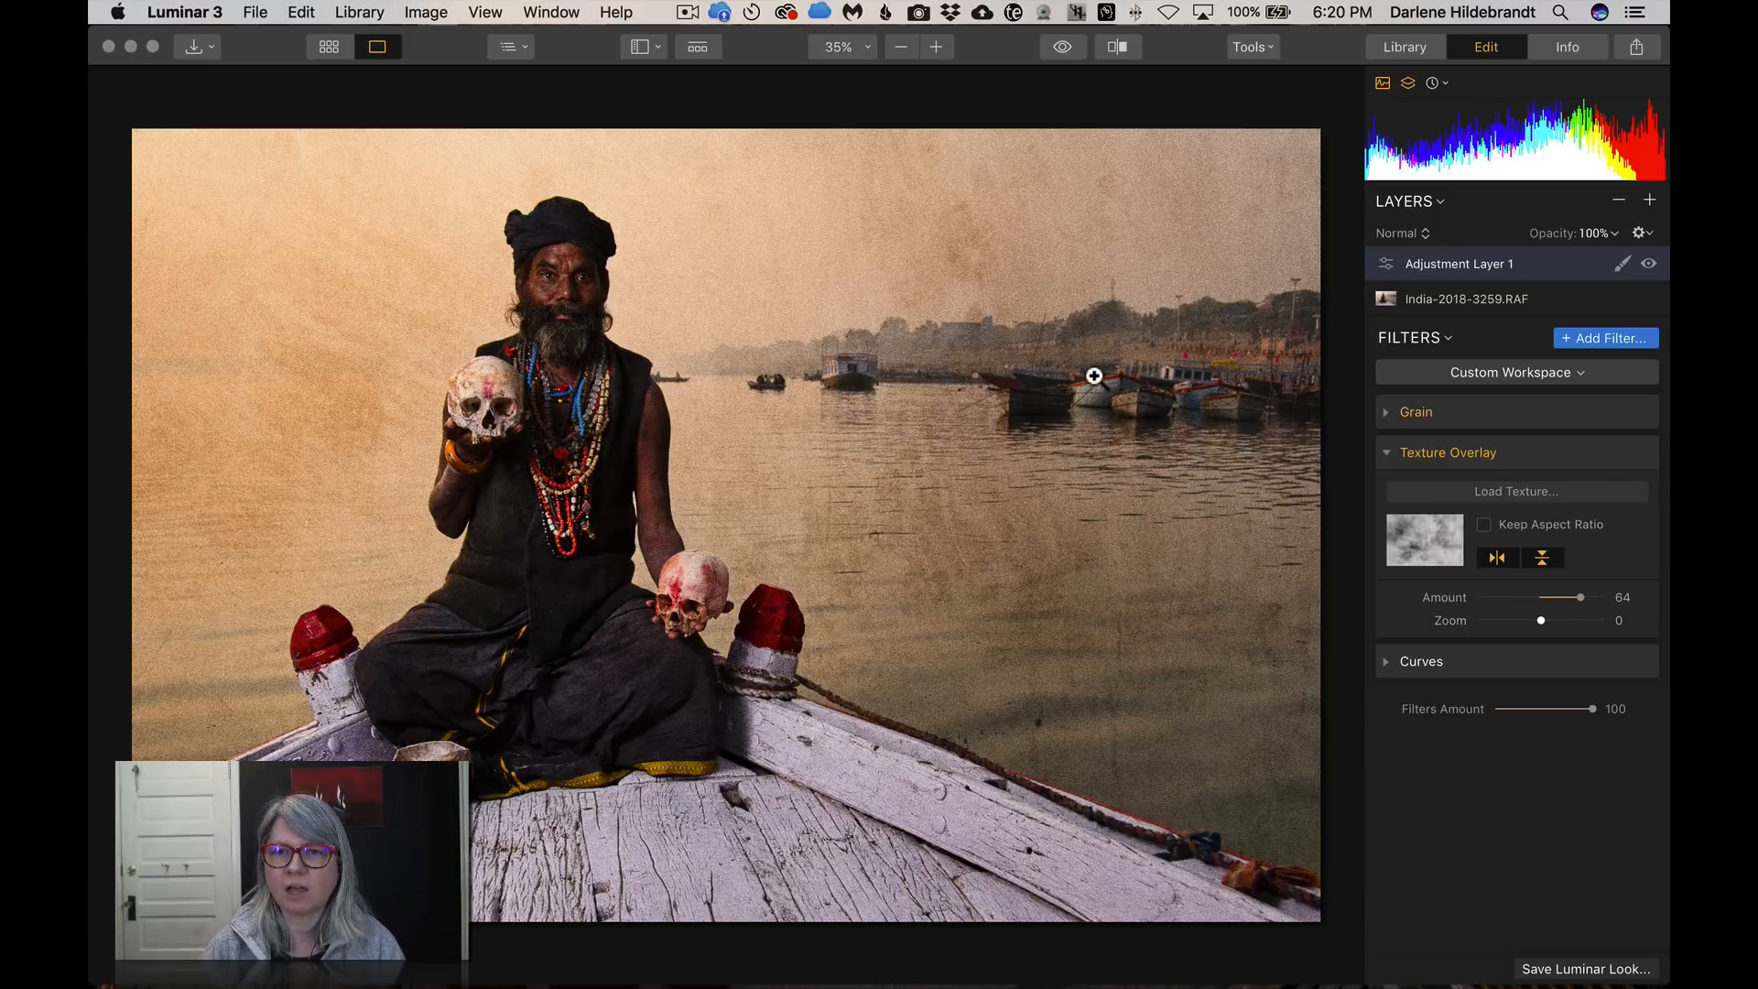
Start a brush mask on the Texture Overlay filter
{"action": "mouse_move", "coordinate": [1515, 452]}
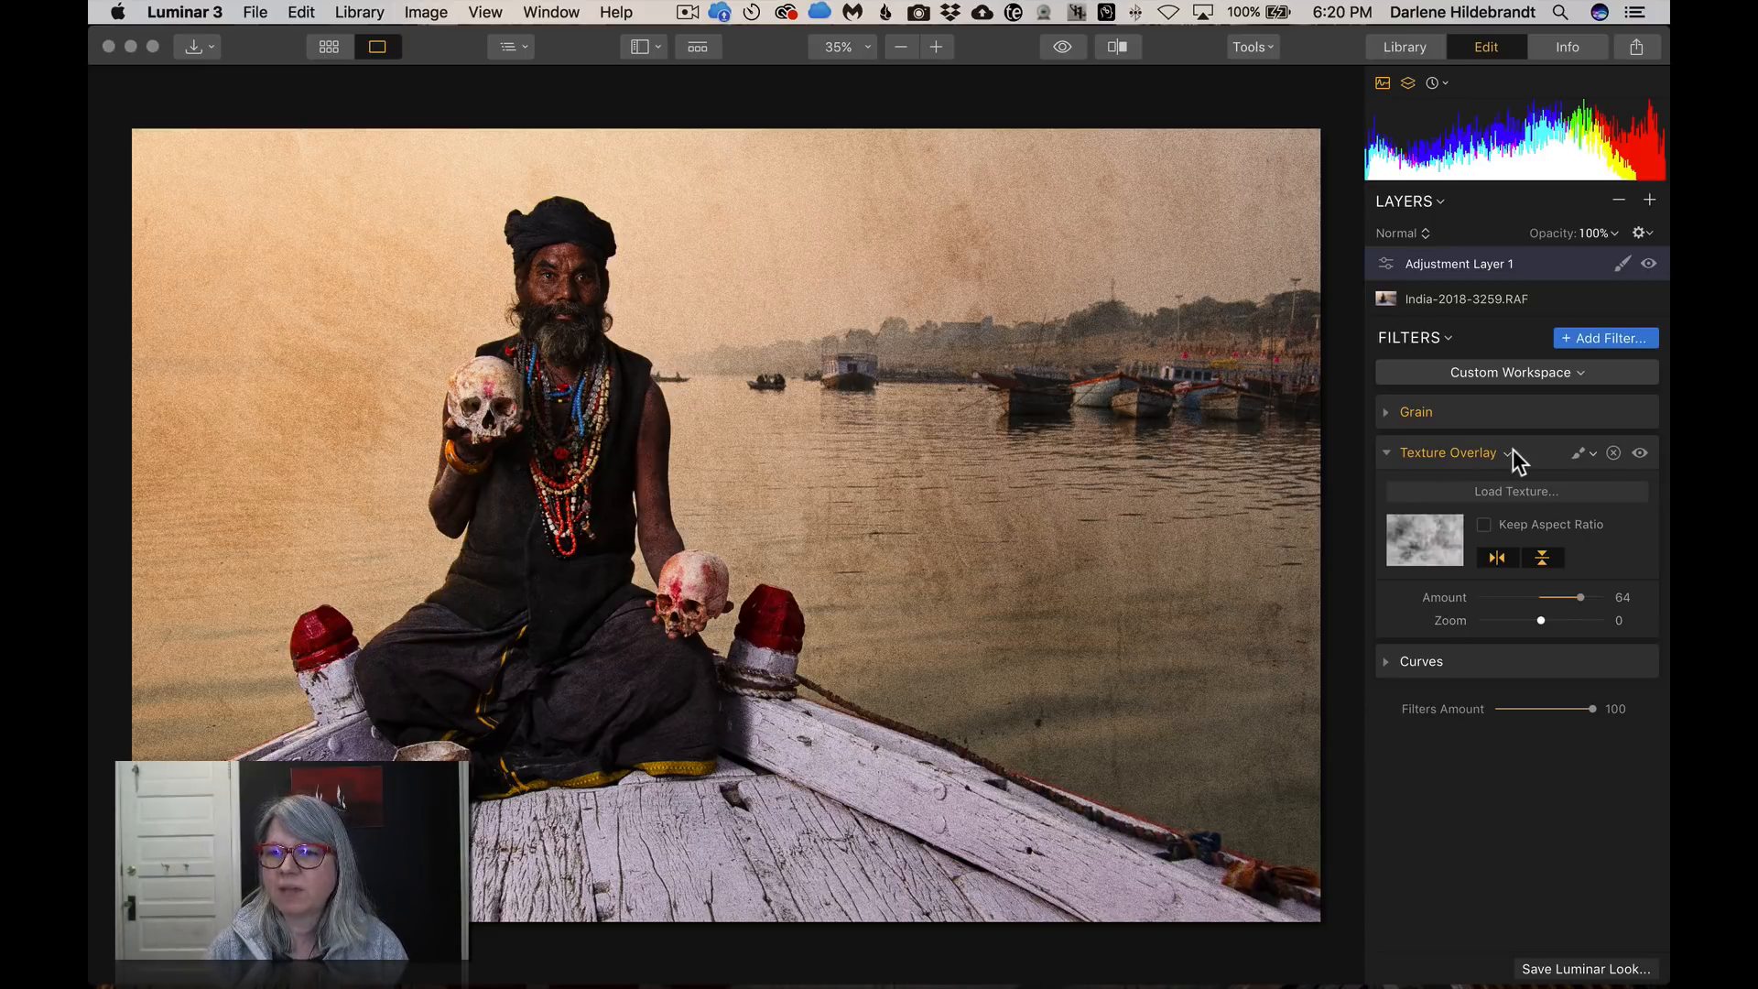
{"action": "left_click", "coordinate": [1581, 454]}
{"action": "left_click", "coordinate": [1580, 454]}
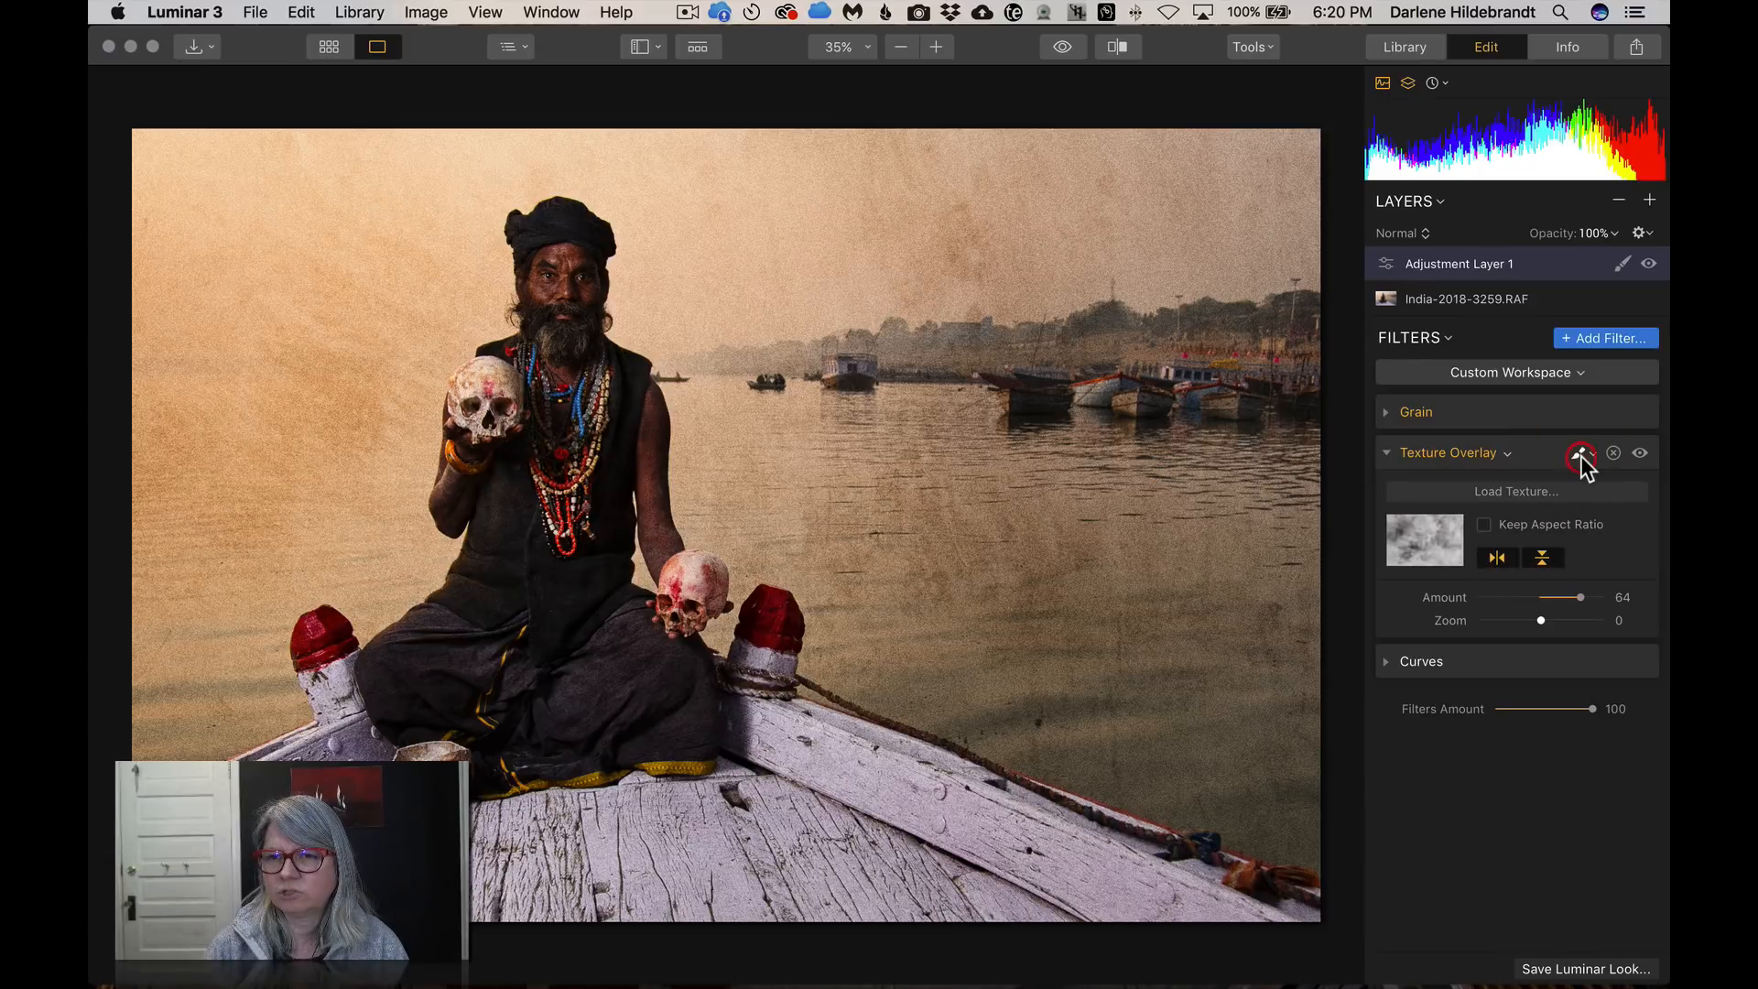
{"action": "key", "text": "super"}
{"action": "left_click", "coordinate": [1581, 454]}
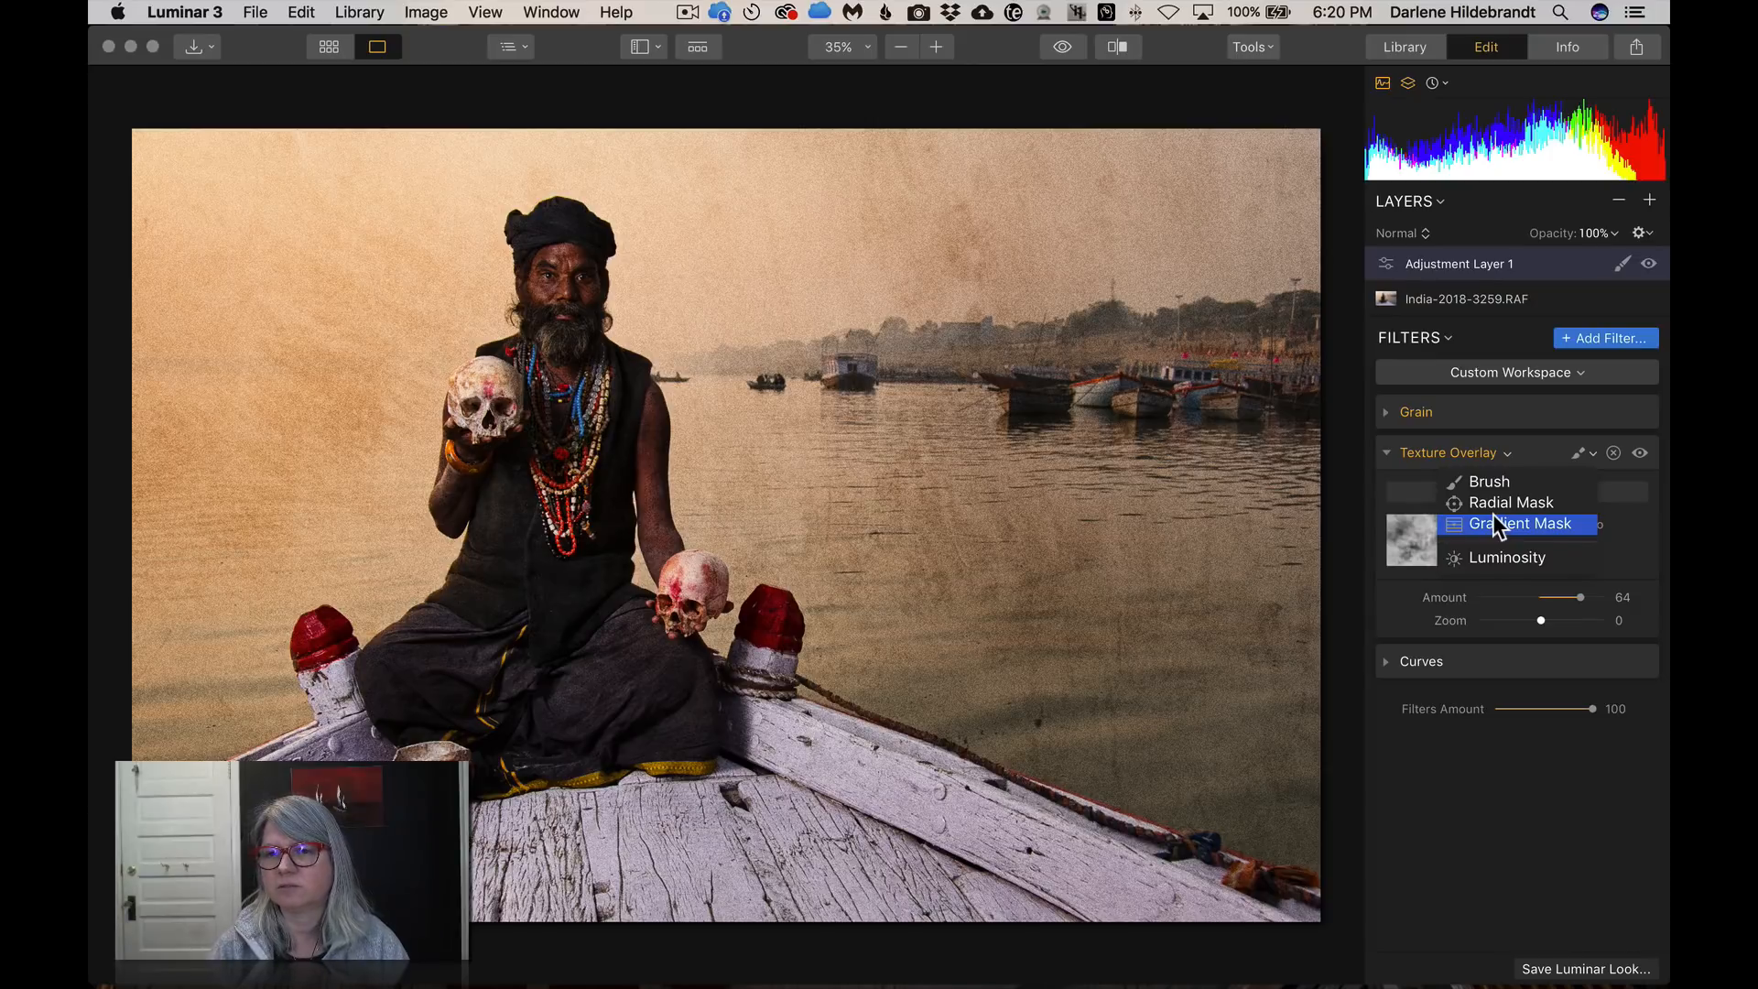
{"action": "left_click", "coordinate": [1490, 482]}
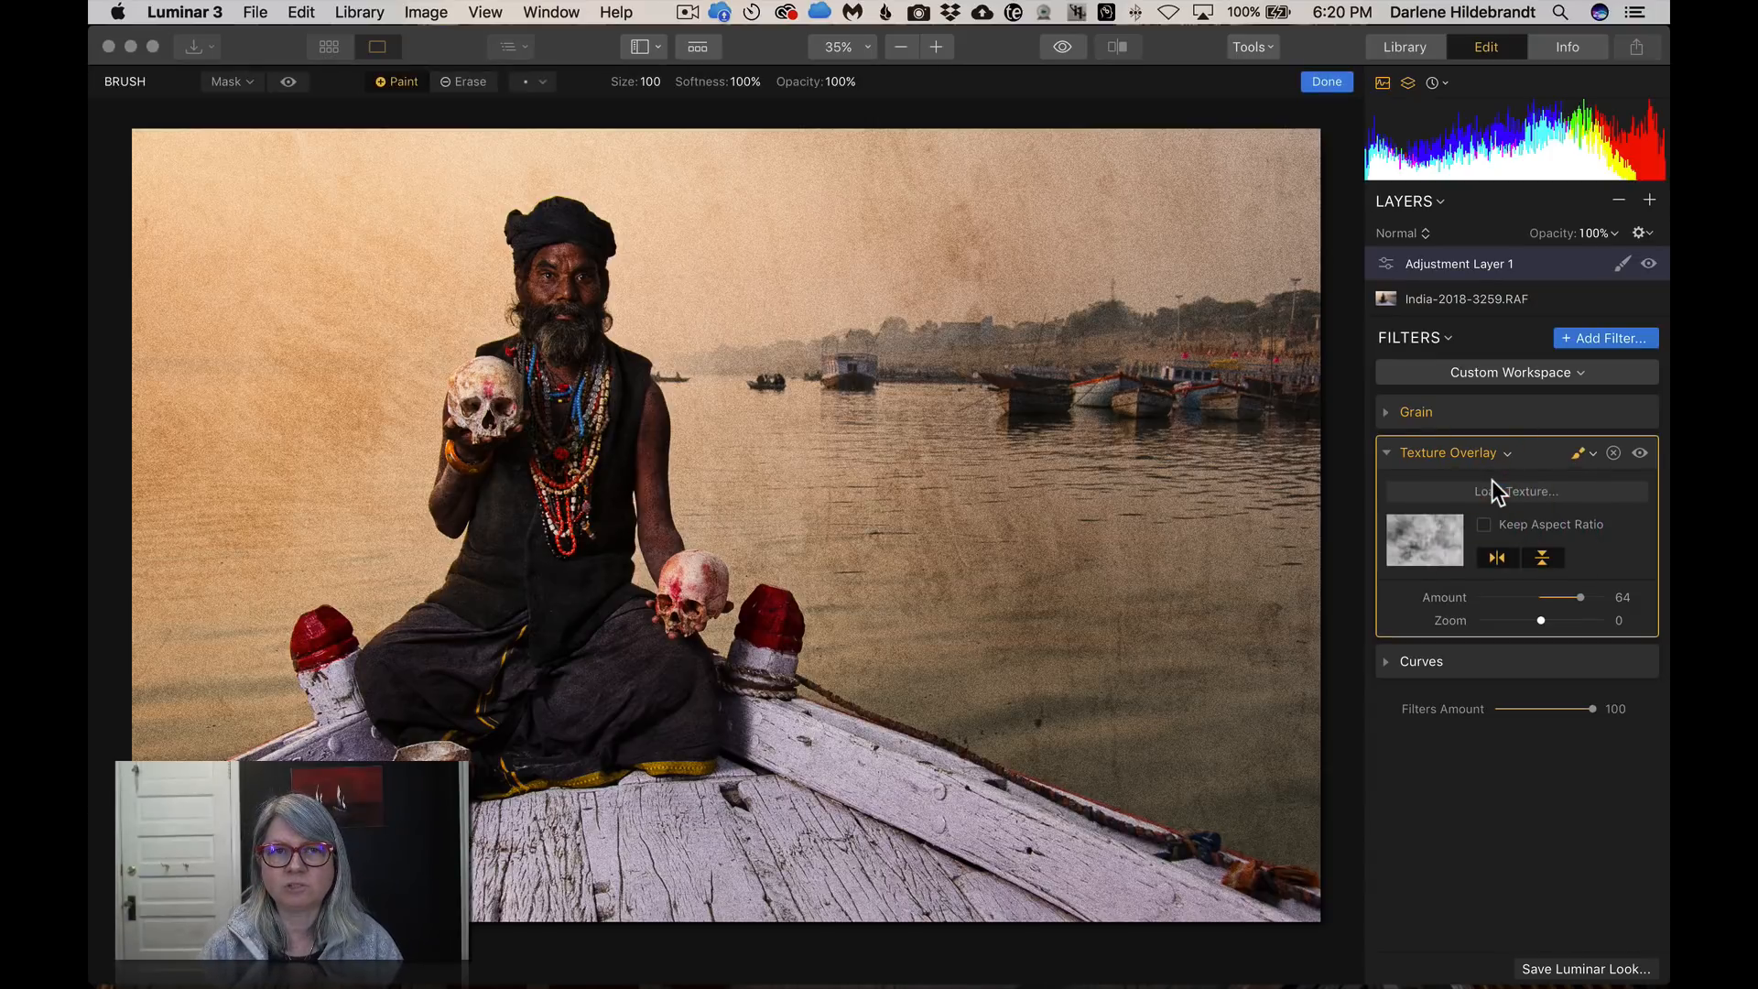
Switch the mask brush to Erase, lower its opacity to 31% and enlarge its size to 124
{"action": "left_click", "coordinate": [473, 84]}
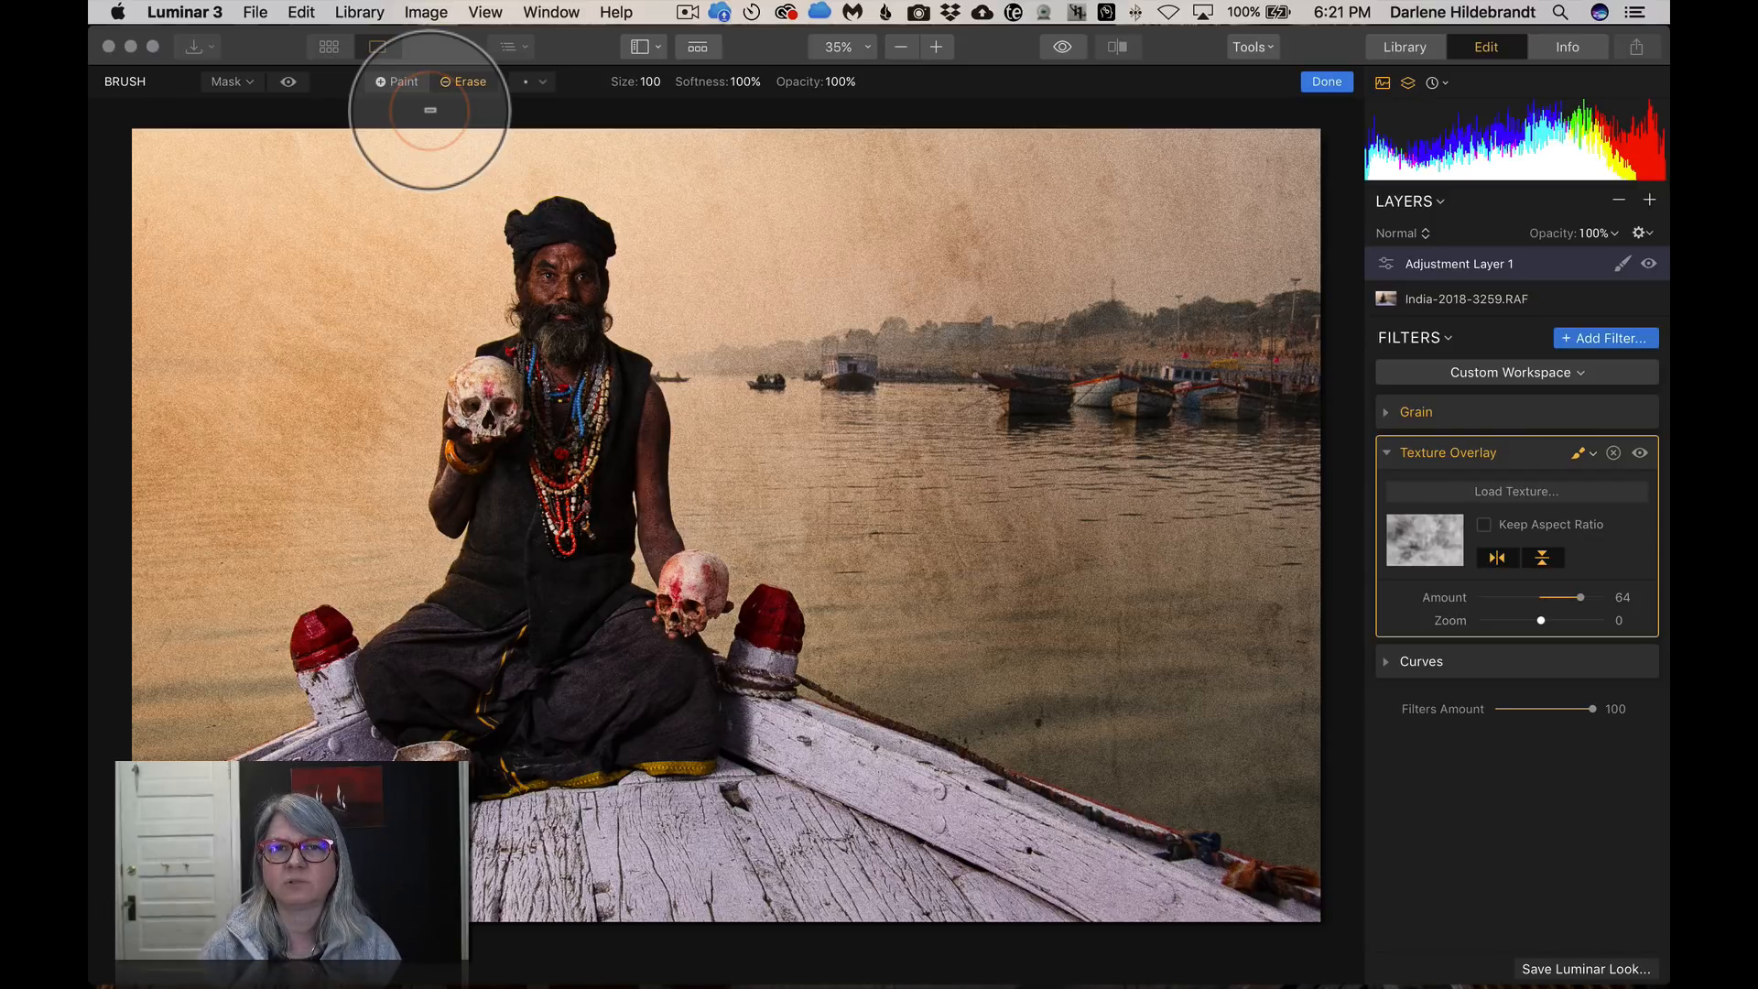
{"action": "left_click", "coordinate": [844, 83]}
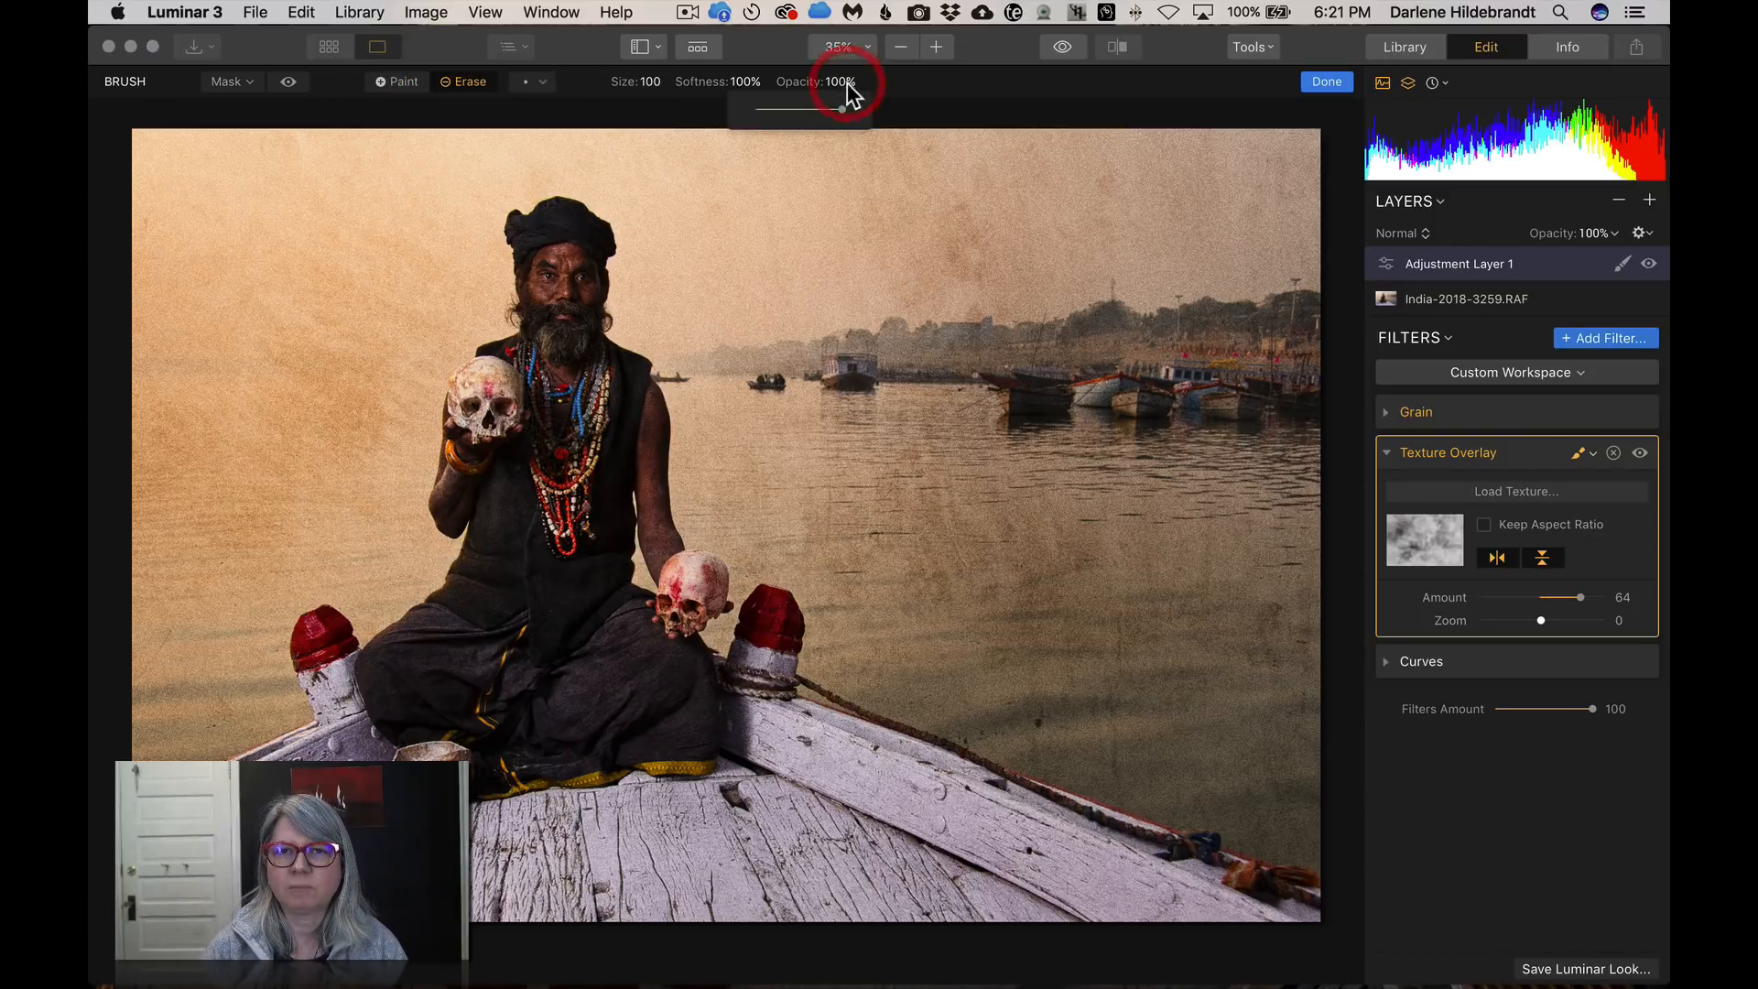
{"action": "left_click_drag", "start_coordinate": [843, 109], "coordinate": [781, 107]}
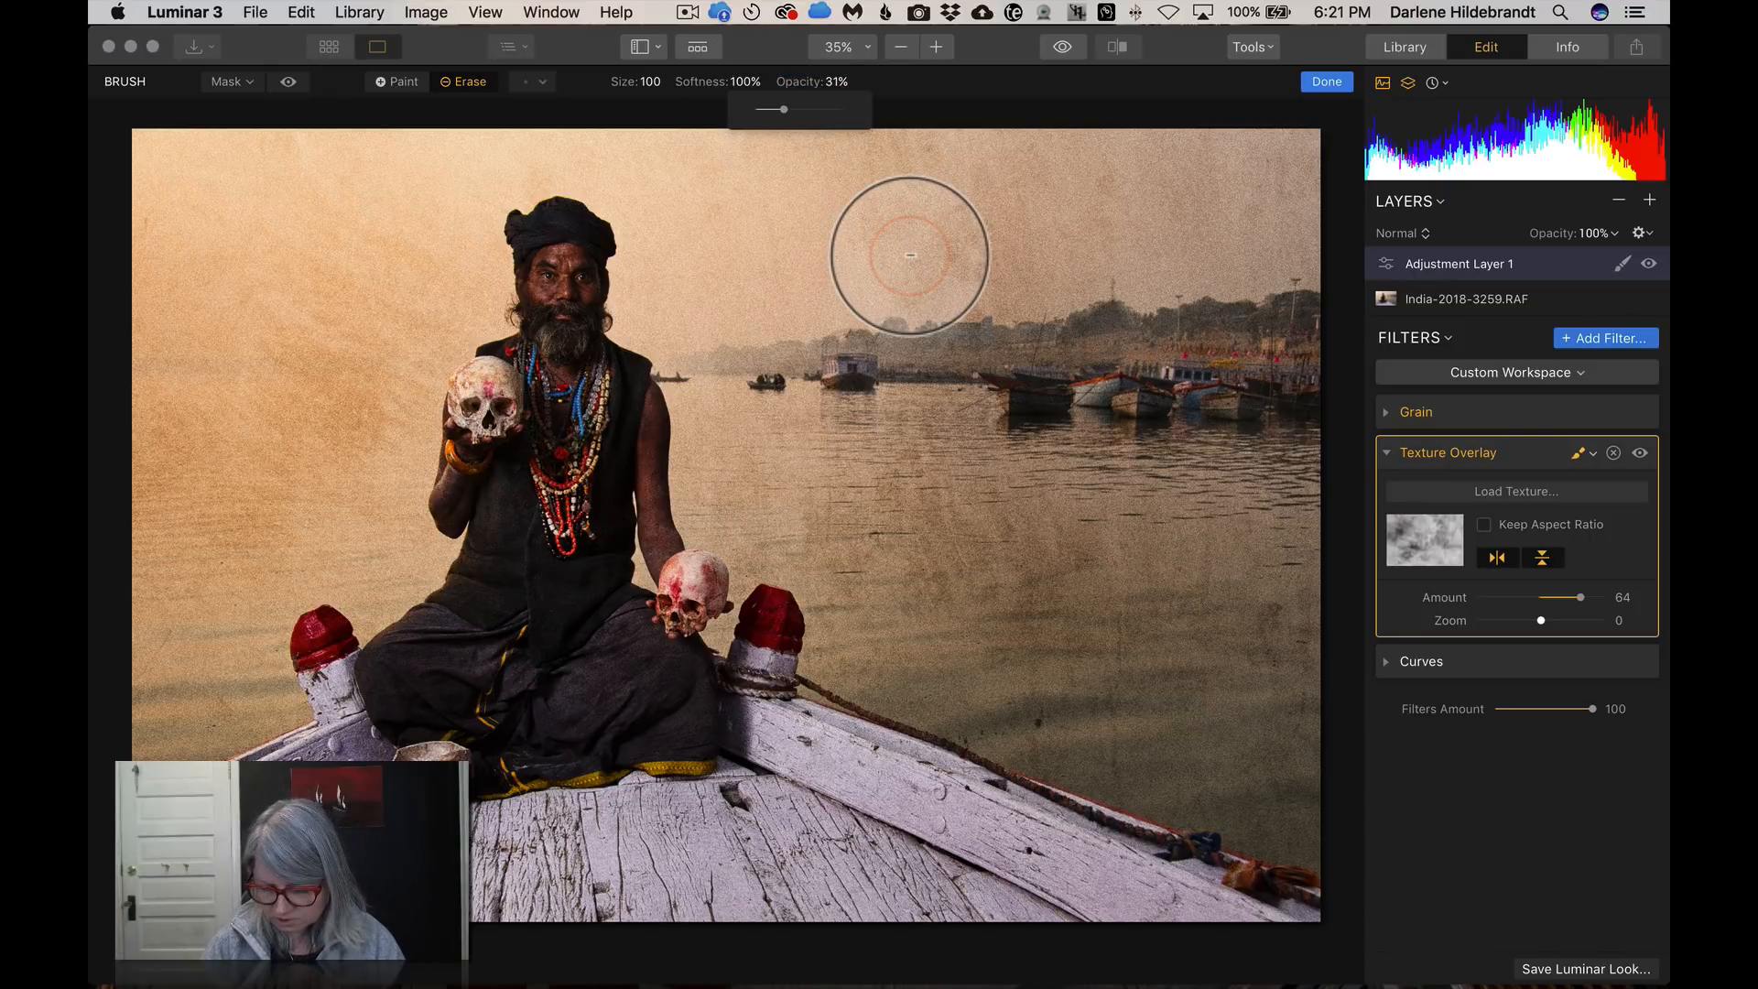
{"action": "key", "text": "bracketright"}
{"action": "key", "text": "bracketright"}
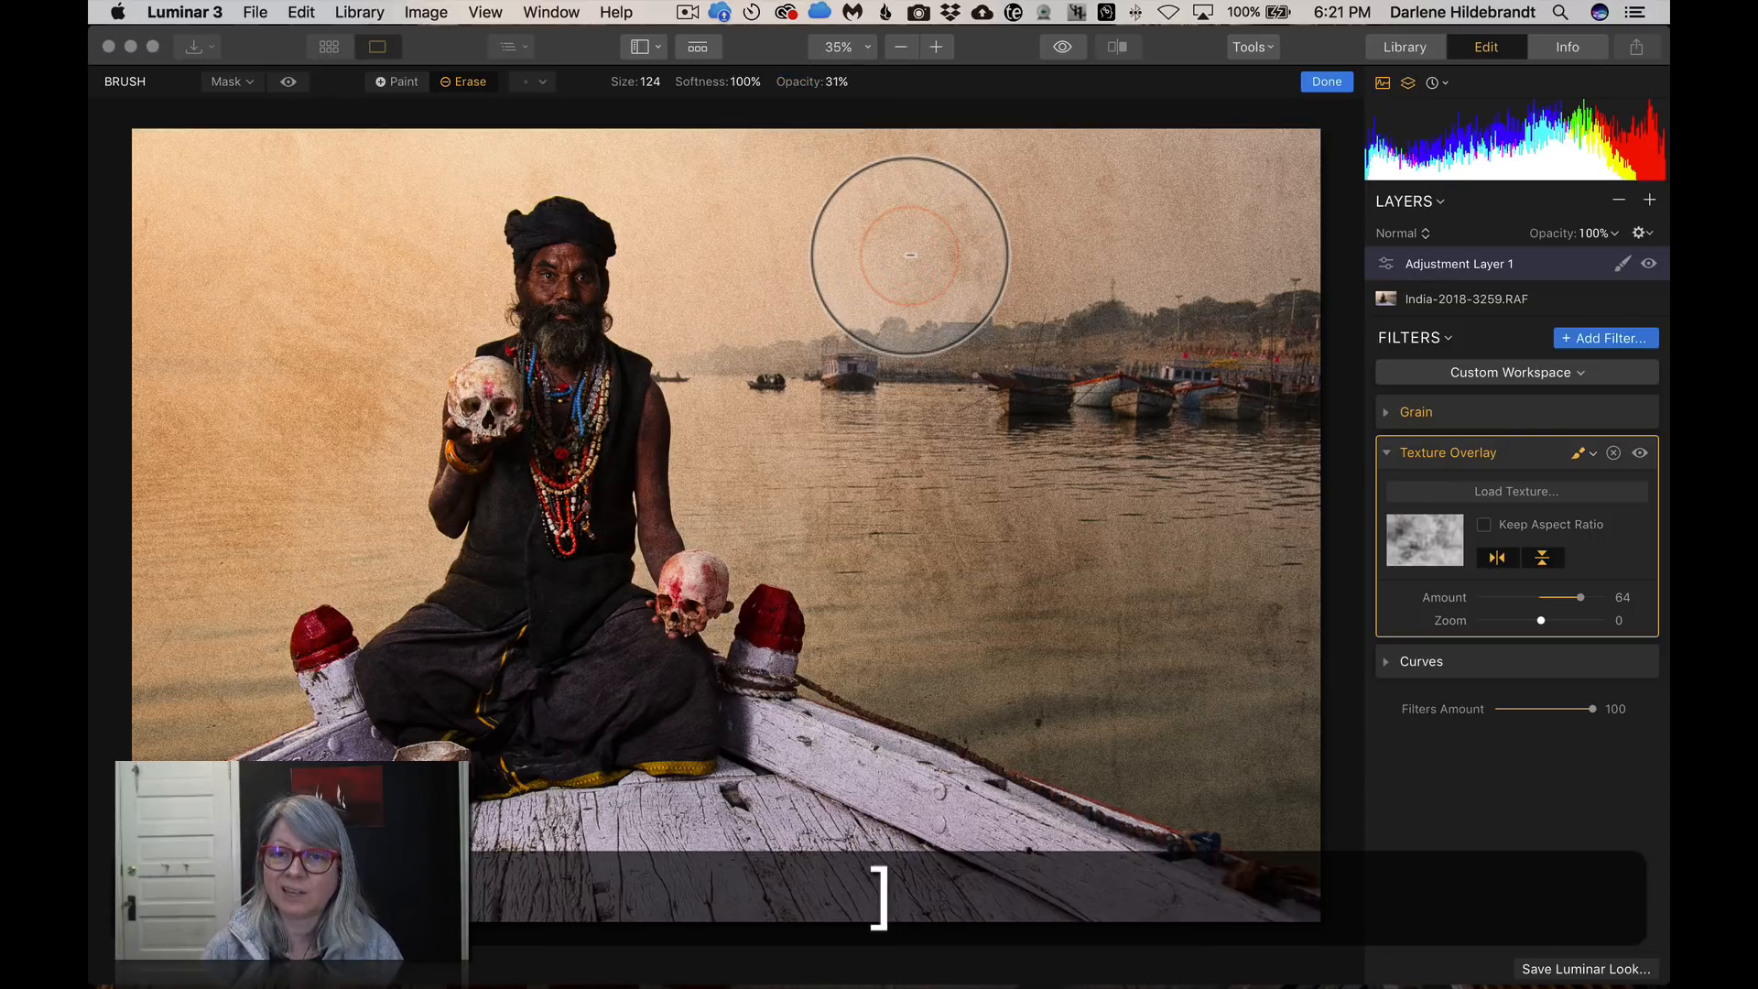
Erase the texture overlay over the seated man with a 124-size brush at 31% opacity
{"action": "mouse_move", "coordinate": [944, 240]}
{"action": "left_mouse_down"}
{"action": "mouse_move", "coordinate": [989, 288]}
{"action": "mouse_move", "coordinate": [955, 224]}
{"action": "mouse_move", "coordinate": [878, 283]}
{"action": "mouse_move", "coordinate": [968, 276]}
{"action": "mouse_move", "coordinate": [874, 238]}
{"action": "mouse_move", "coordinate": [912, 179]}
{"action": "mouse_move", "coordinate": [953, 174]}
{"action": "mouse_move", "coordinate": [1024, 243]}
{"action": "mouse_move", "coordinate": [907, 325]}
{"action": "mouse_move", "coordinate": [1140, 293]}
{"action": "mouse_move", "coordinate": [1127, 181]}
{"action": "mouse_move", "coordinate": [1033, 316]}
{"action": "mouse_move", "coordinate": [914, 311]}
{"action": "mouse_move", "coordinate": [959, 520]}
{"action": "mouse_move", "coordinate": [999, 582]}
{"action": "mouse_move", "coordinate": [897, 576]}
{"action": "mouse_move", "coordinate": [869, 466]}
{"action": "mouse_move", "coordinate": [551, 353]}
{"action": "mouse_move", "coordinate": [536, 251]}
{"action": "mouse_move", "coordinate": [552, 413]}
{"action": "mouse_move", "coordinate": [524, 277]}
{"action": "mouse_move", "coordinate": [542, 266]}
{"action": "mouse_move", "coordinate": [552, 470]}
{"action": "mouse_move", "coordinate": [607, 547]}
{"action": "mouse_move", "coordinate": [523, 557]}
{"action": "mouse_move", "coordinate": [513, 390]}
{"action": "mouse_move", "coordinate": [555, 456]}
{"action": "mouse_move", "coordinate": [550, 588]}
{"action": "mouse_move", "coordinate": [490, 666]}
{"action": "mouse_move", "coordinate": [466, 618]}
{"action": "mouse_move", "coordinate": [514, 550]}
{"action": "mouse_move", "coordinate": [566, 243]}
{"action": "mouse_move", "coordinate": [572, 475]}
{"action": "mouse_move", "coordinate": [595, 576]}
{"action": "left_mouse_up"}
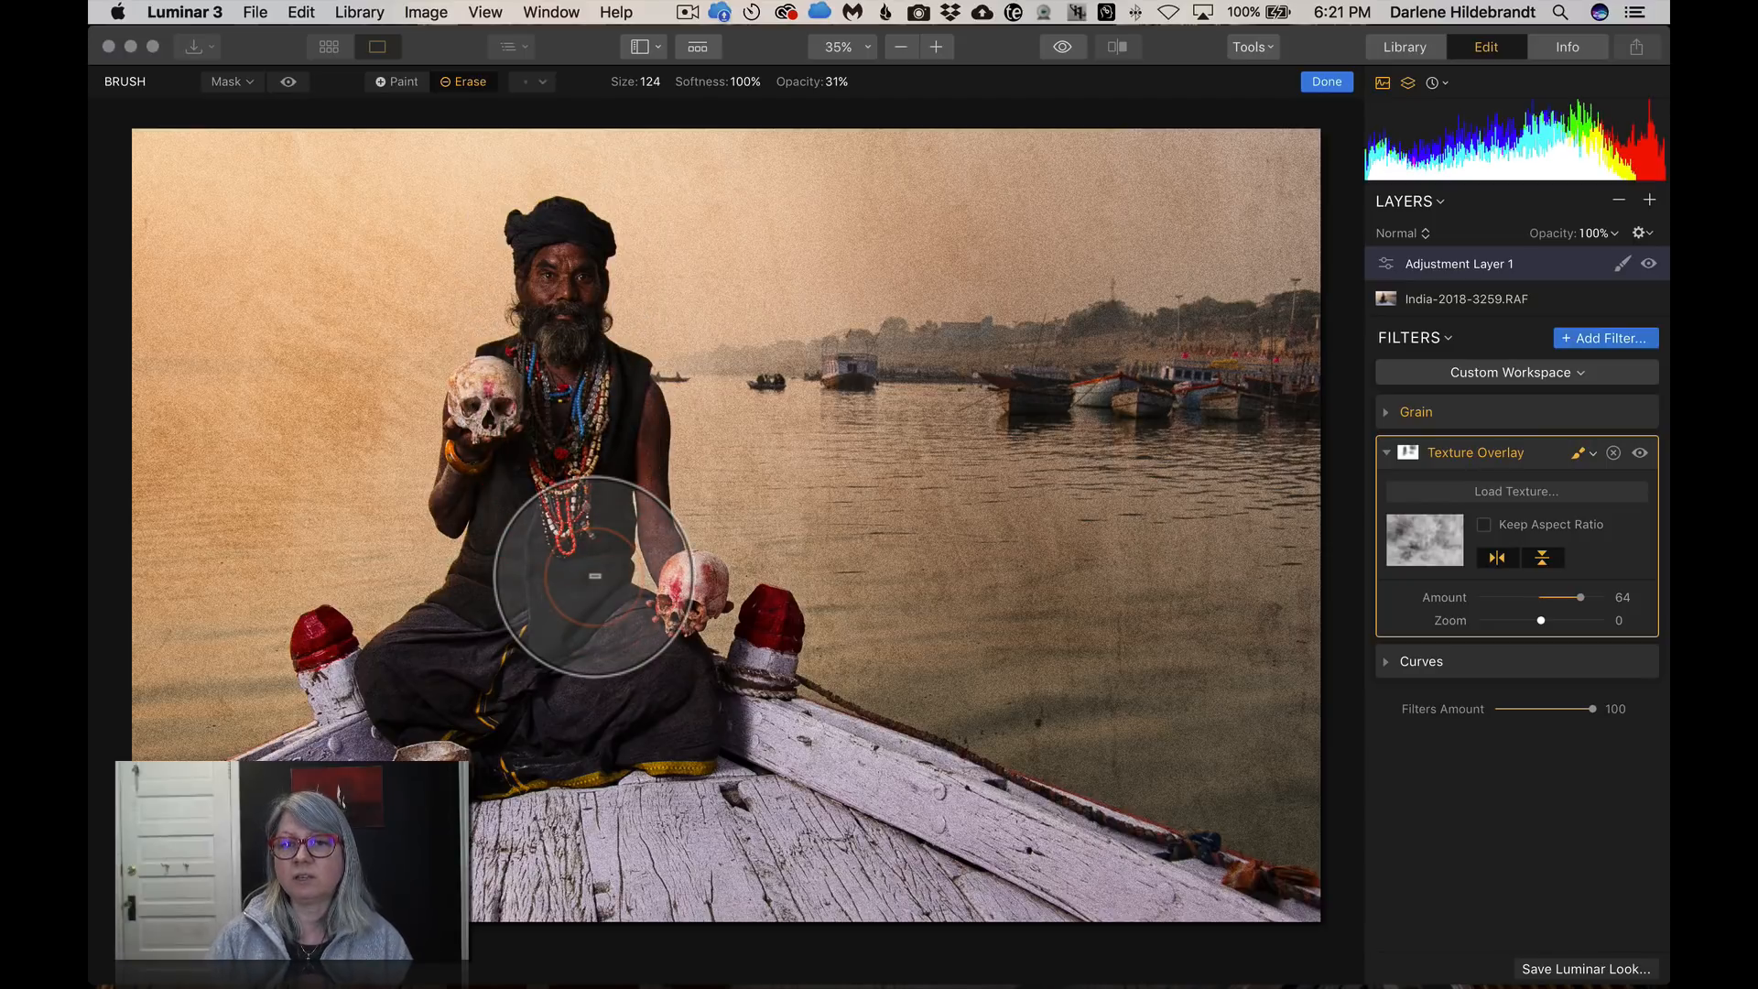
Try erasing the texture from the water and sky beside the man at 100% brush opacity, and undo those strokes
{"action": "left_click", "coordinate": [838, 83]}
{"action": "left_click_drag", "start_coordinate": [839, 109], "coordinate": [952, 105]}
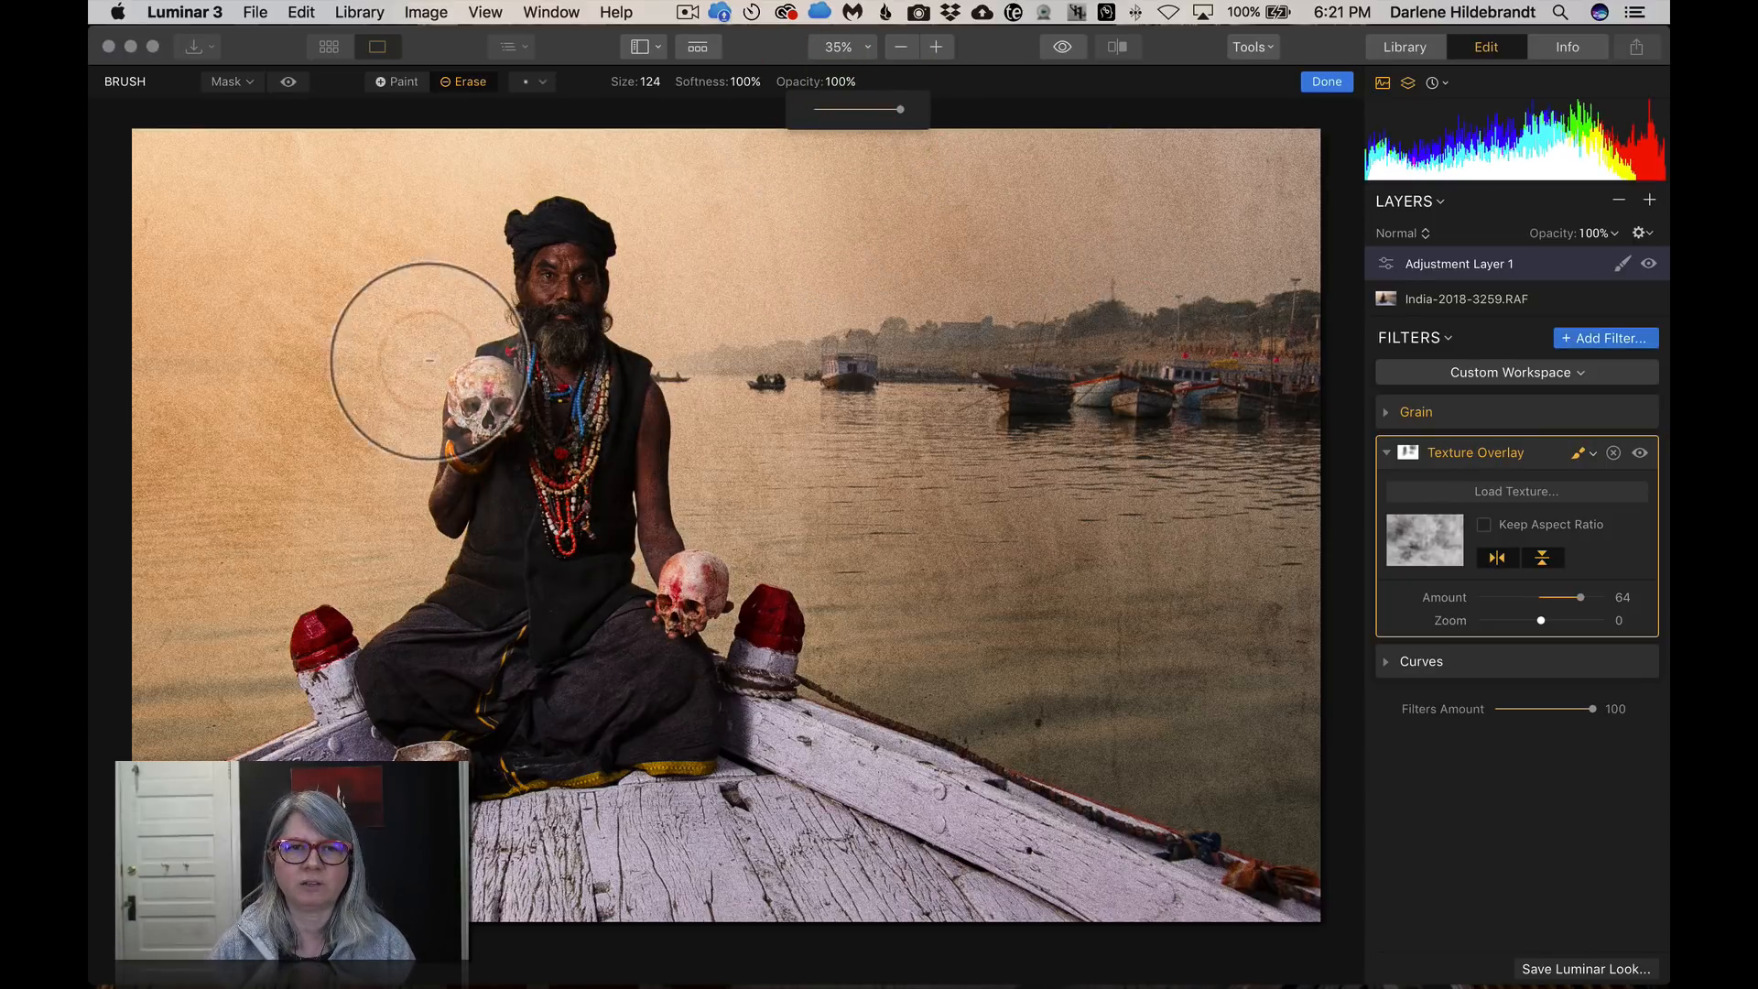
{"action": "left_click", "coordinate": [206, 650]}
{"action": "left_click_drag", "start_coordinate": [206, 650], "coordinate": [216, 640]}
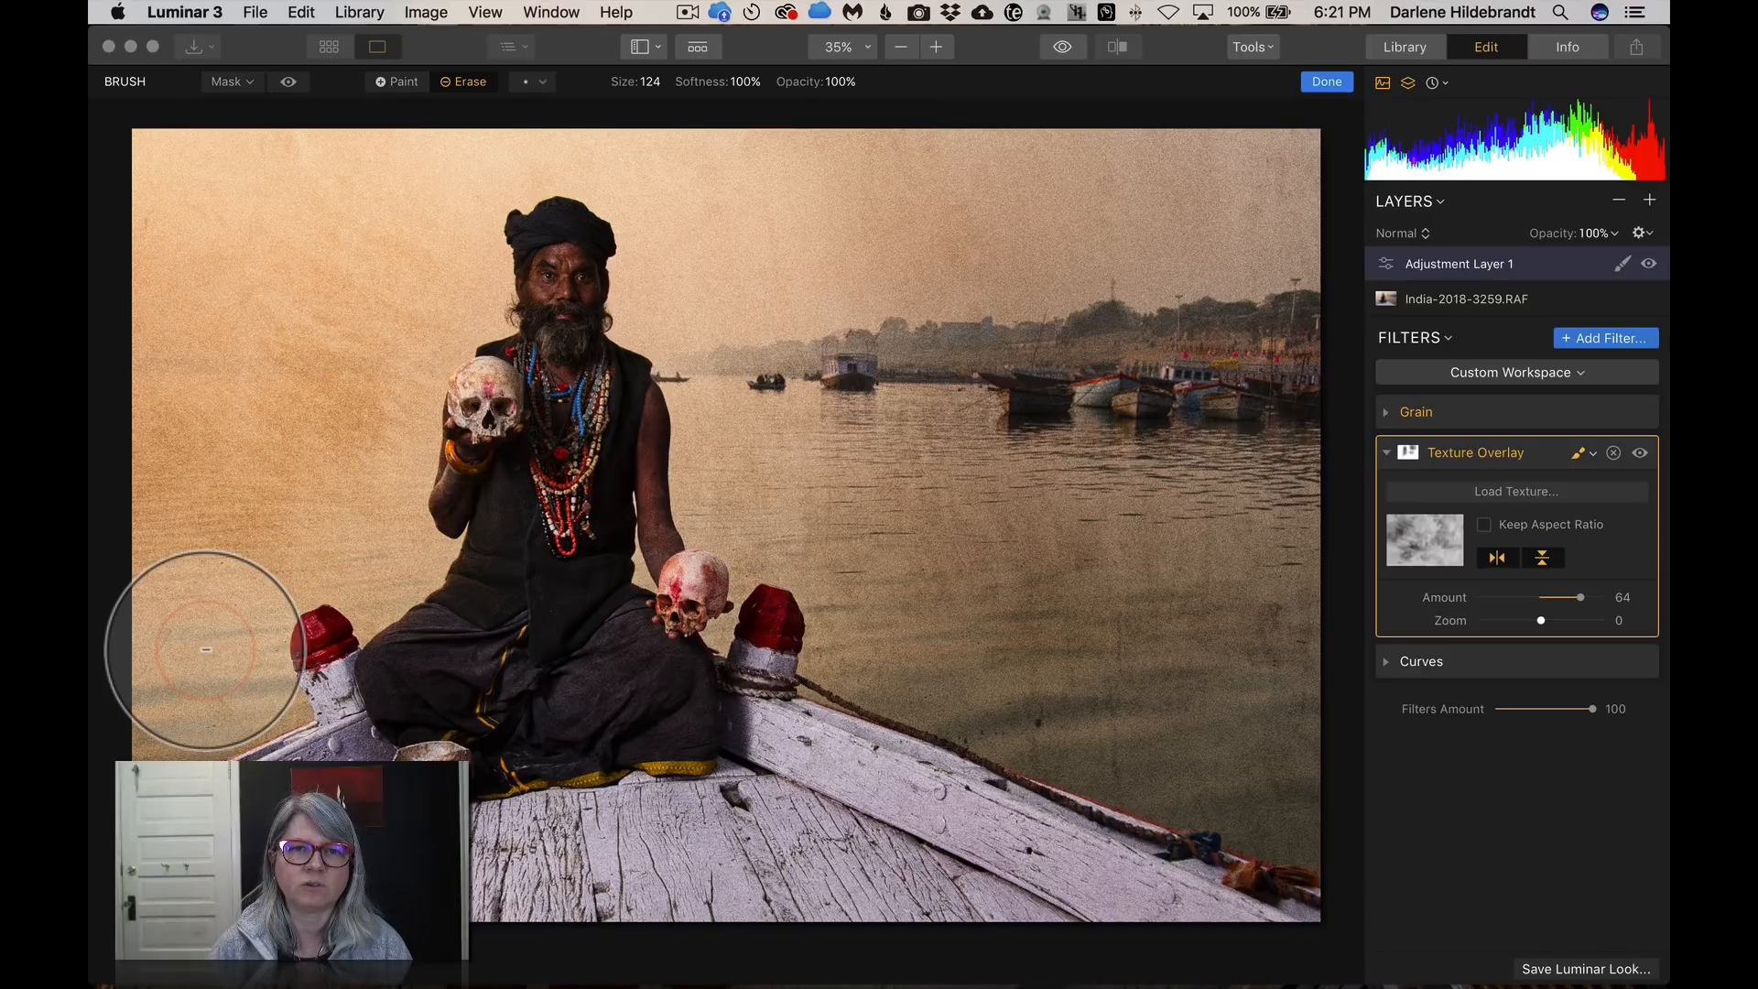
{"action": "mouse_move", "coordinate": [367, 319]}
{"action": "left_mouse_down"}
{"action": "mouse_move", "coordinate": [322, 476]}
{"action": "mouse_move", "coordinate": [289, 388]}
{"action": "mouse_move", "coordinate": [211, 527]}
{"action": "left_mouse_up"}
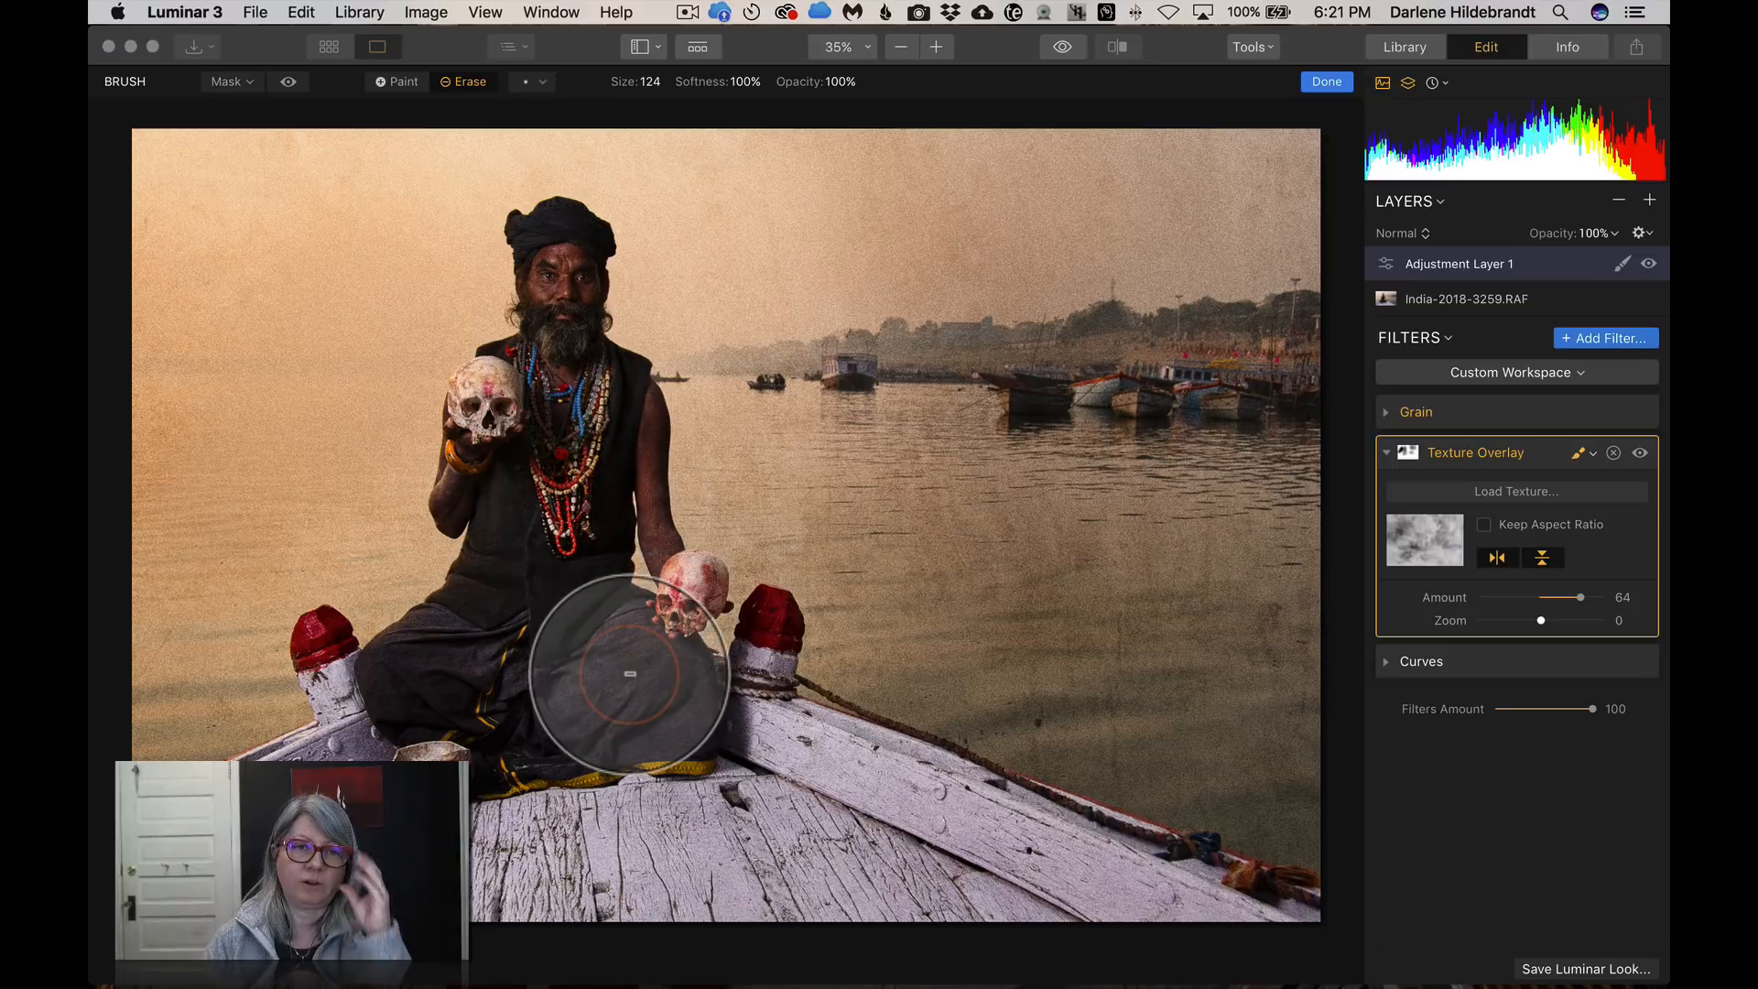
{"action": "key", "text": "super+z"}
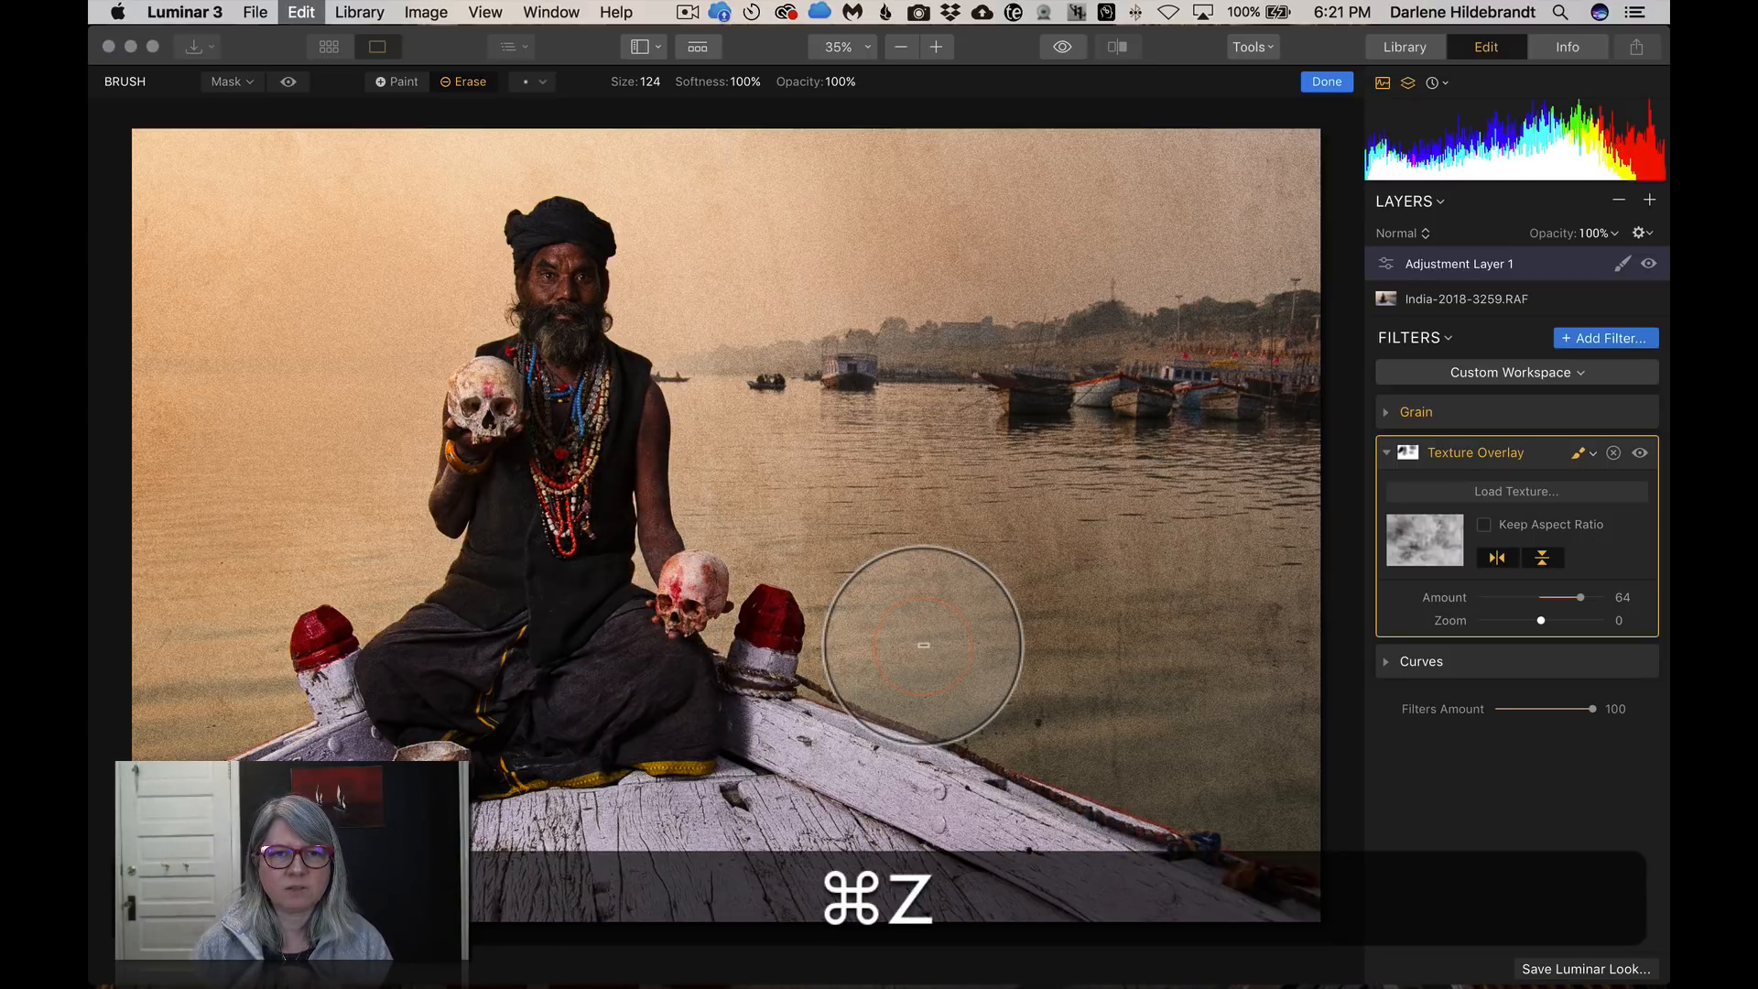
{"action": "key", "text": "super+z"}
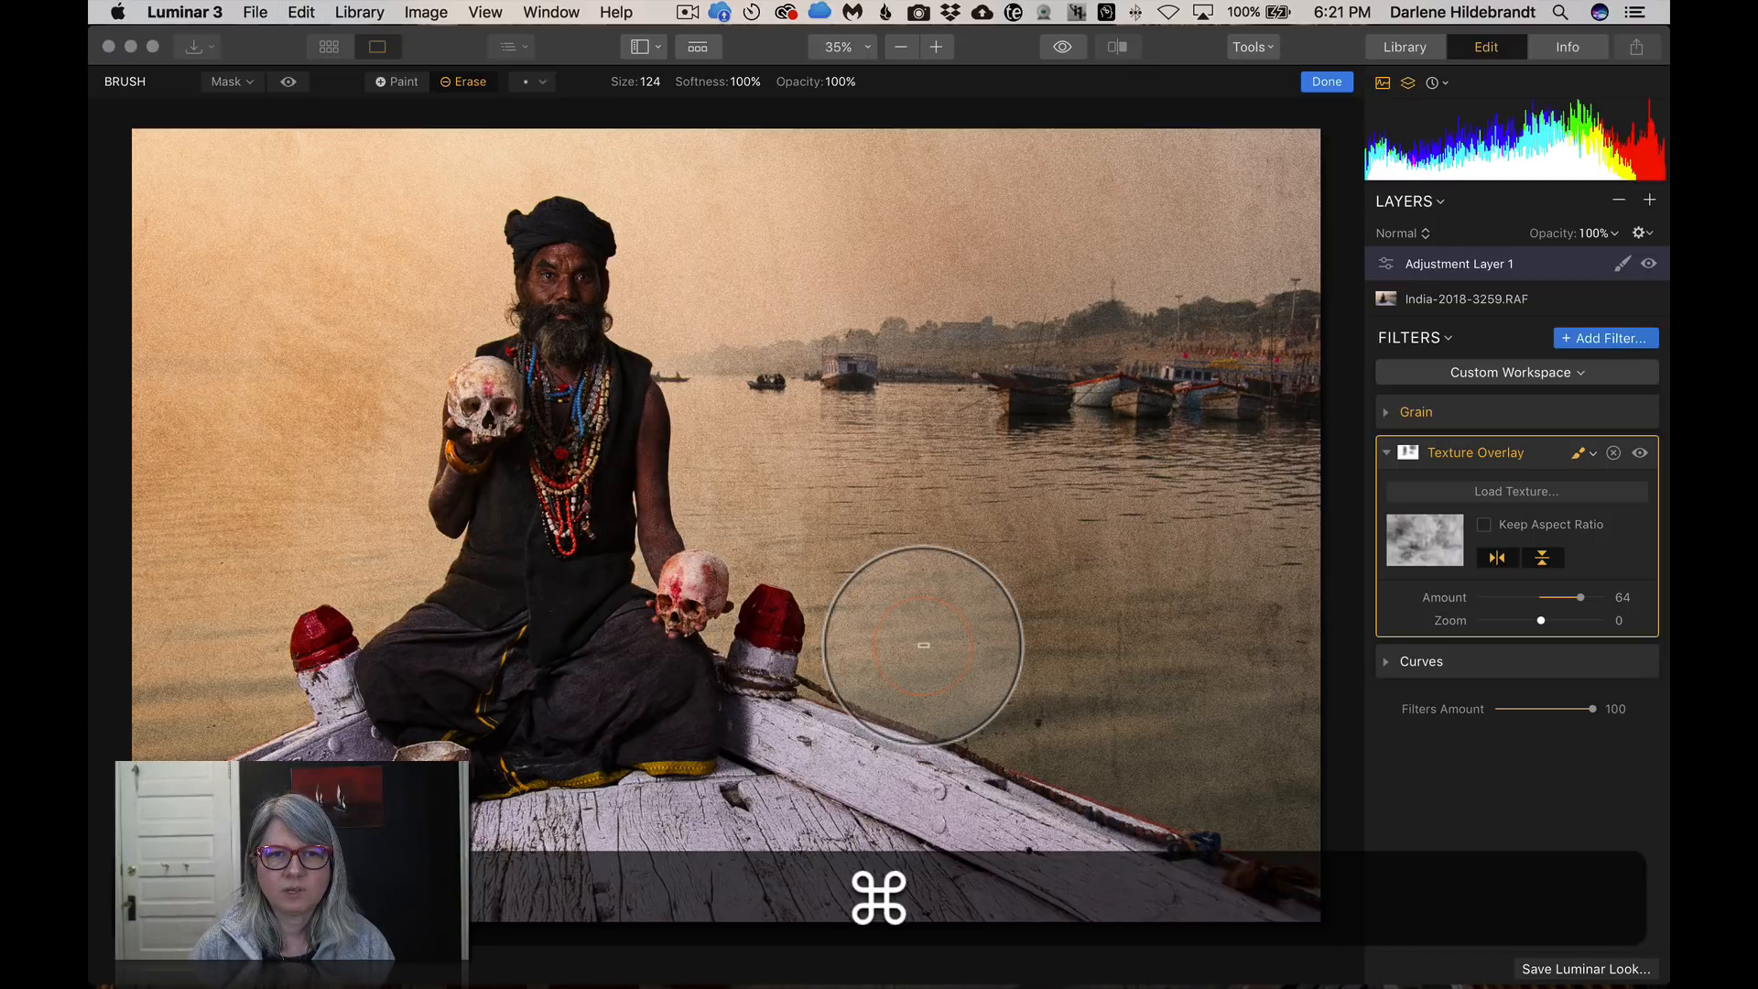
Finish the texture mask and lift the black point of the Curves filter to about a tenth of the graph's height
{"action": "left_click", "coordinate": [1327, 82]}
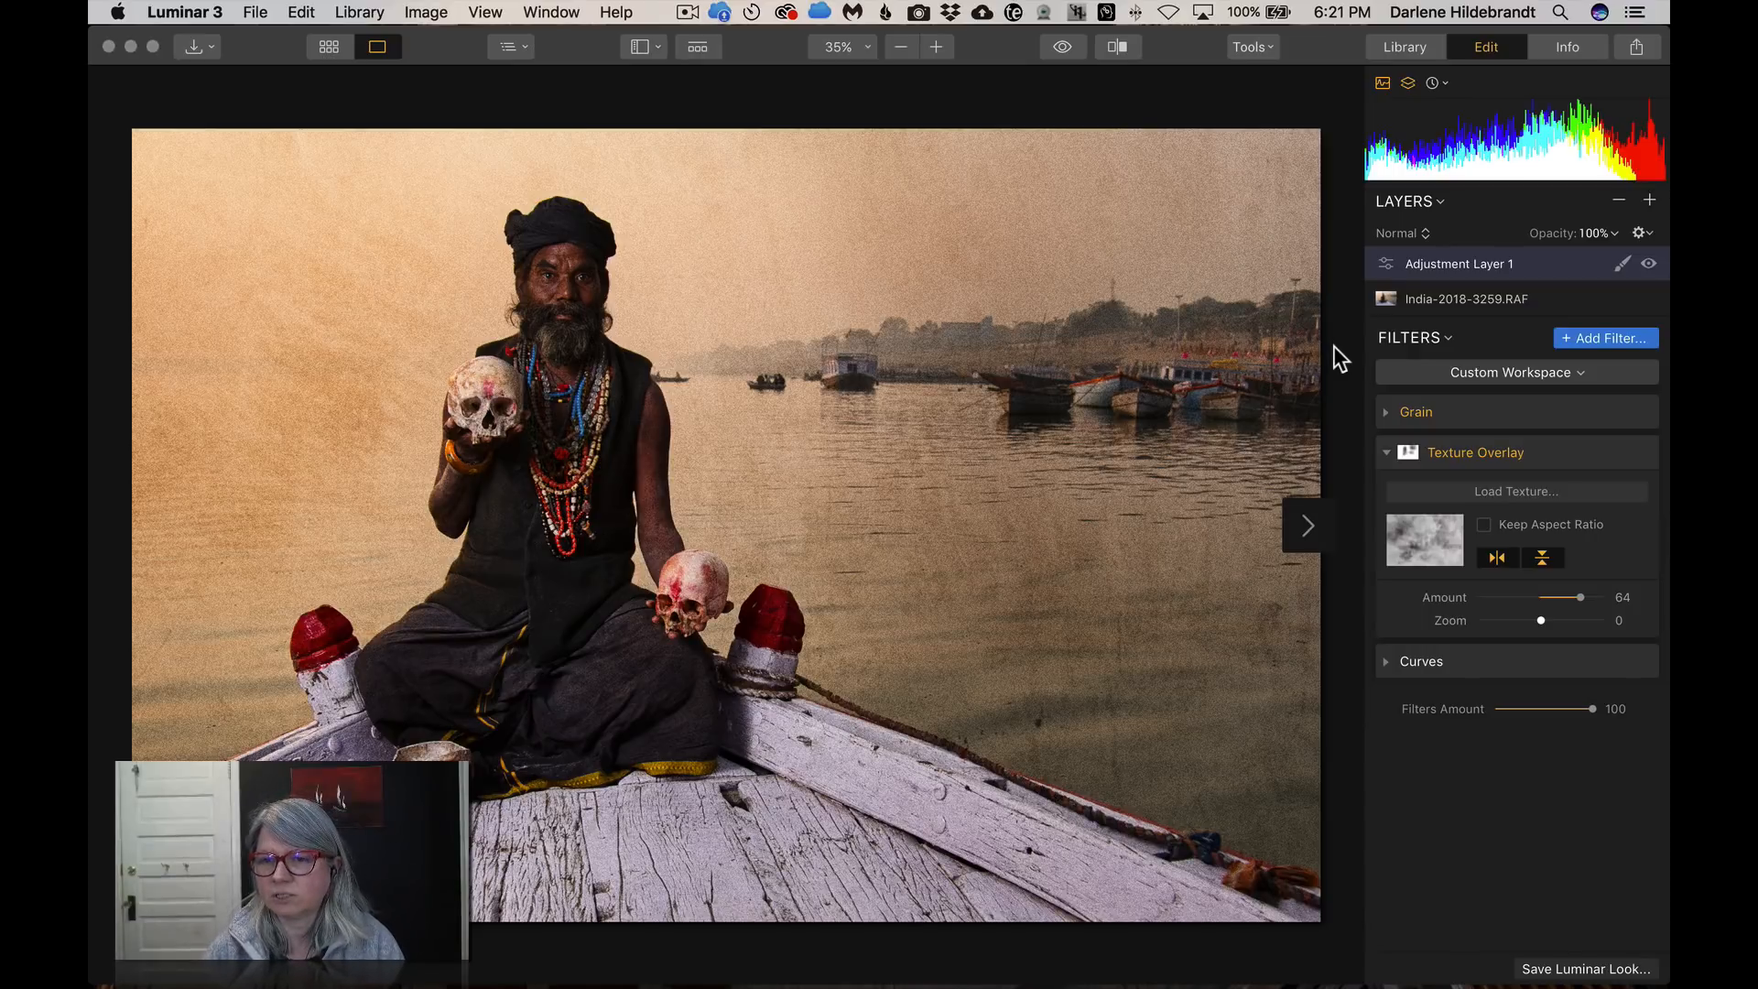
{"action": "left_click", "coordinate": [1387, 663]}
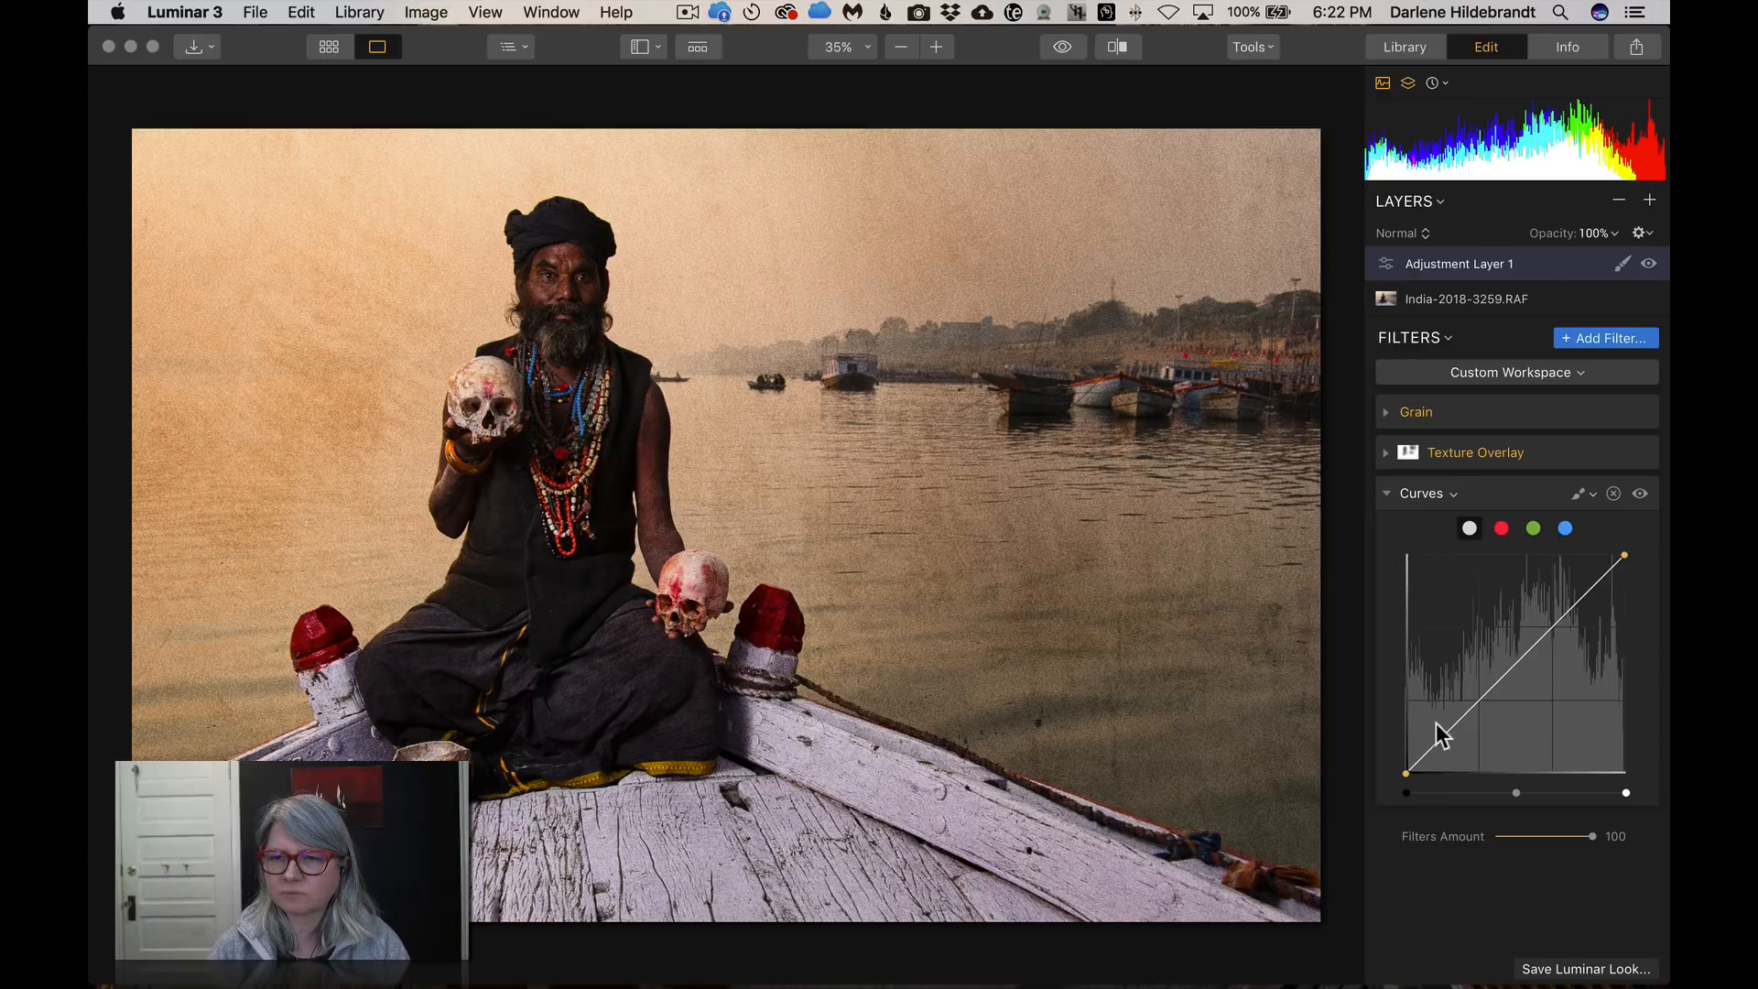
{"action": "left_click", "coordinate": [1404, 770]}
{"action": "left_click_drag", "start_coordinate": [1404, 770], "coordinate": [1403, 737]}
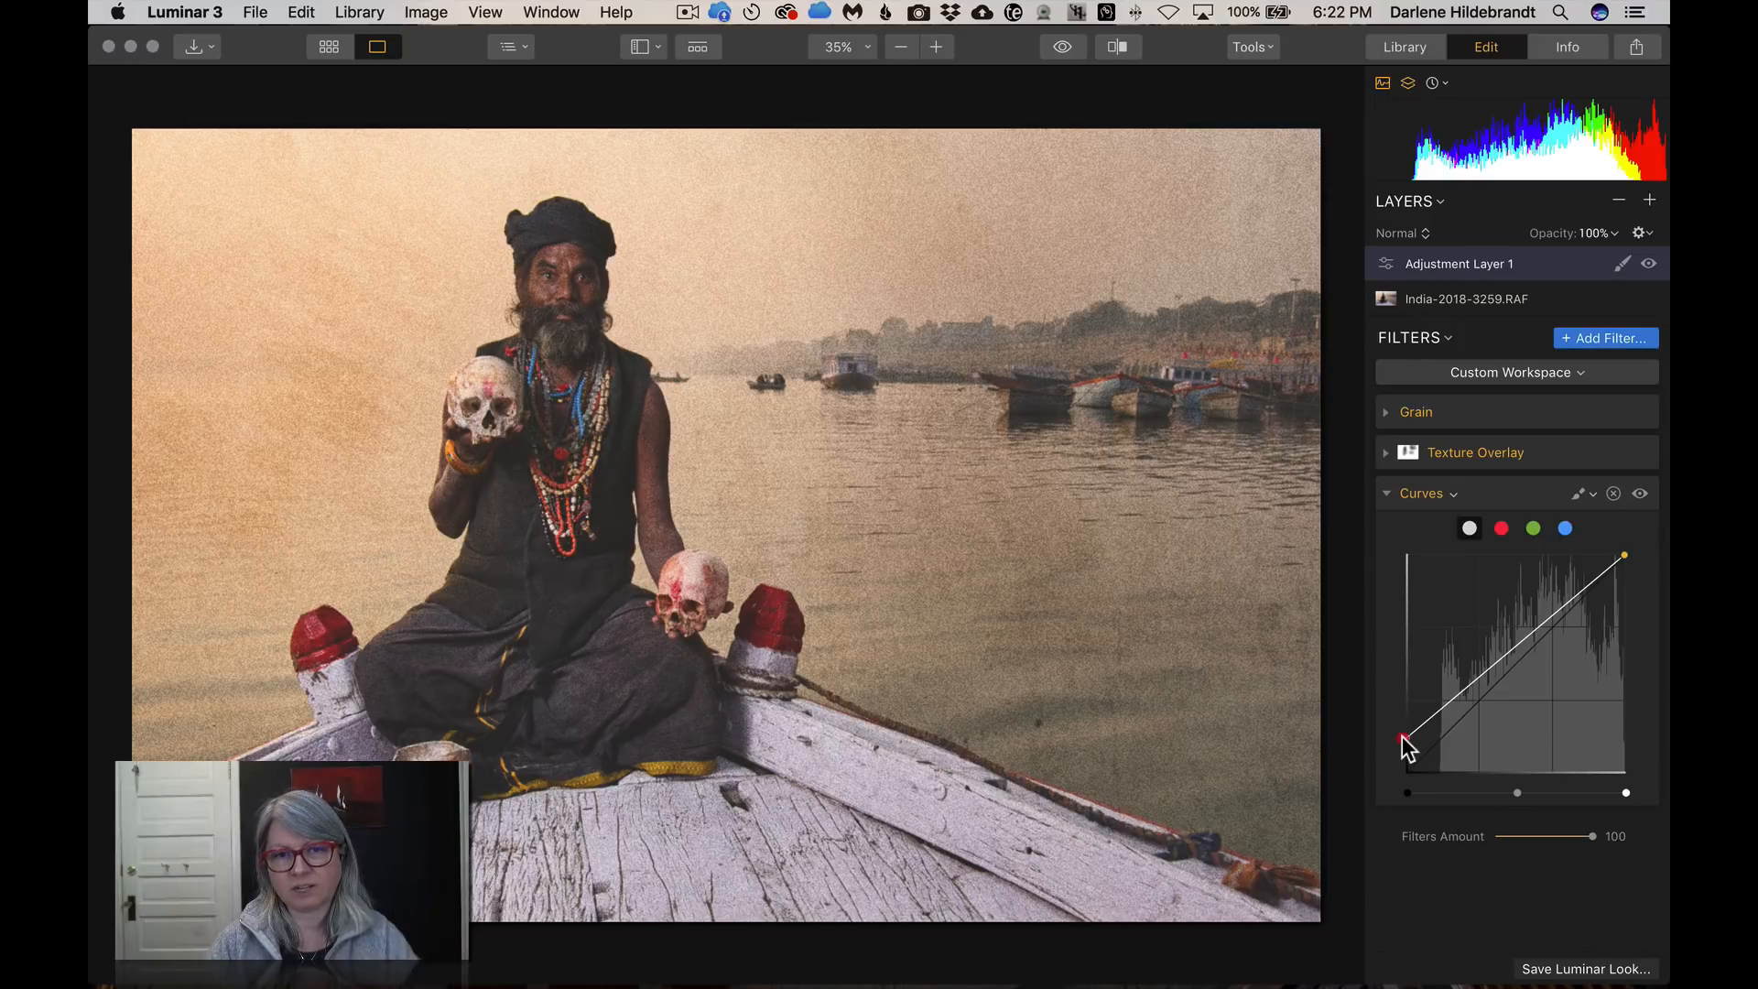
{"action": "left_click_drag", "start_coordinate": [1402, 738], "coordinate": [1398, 714]}
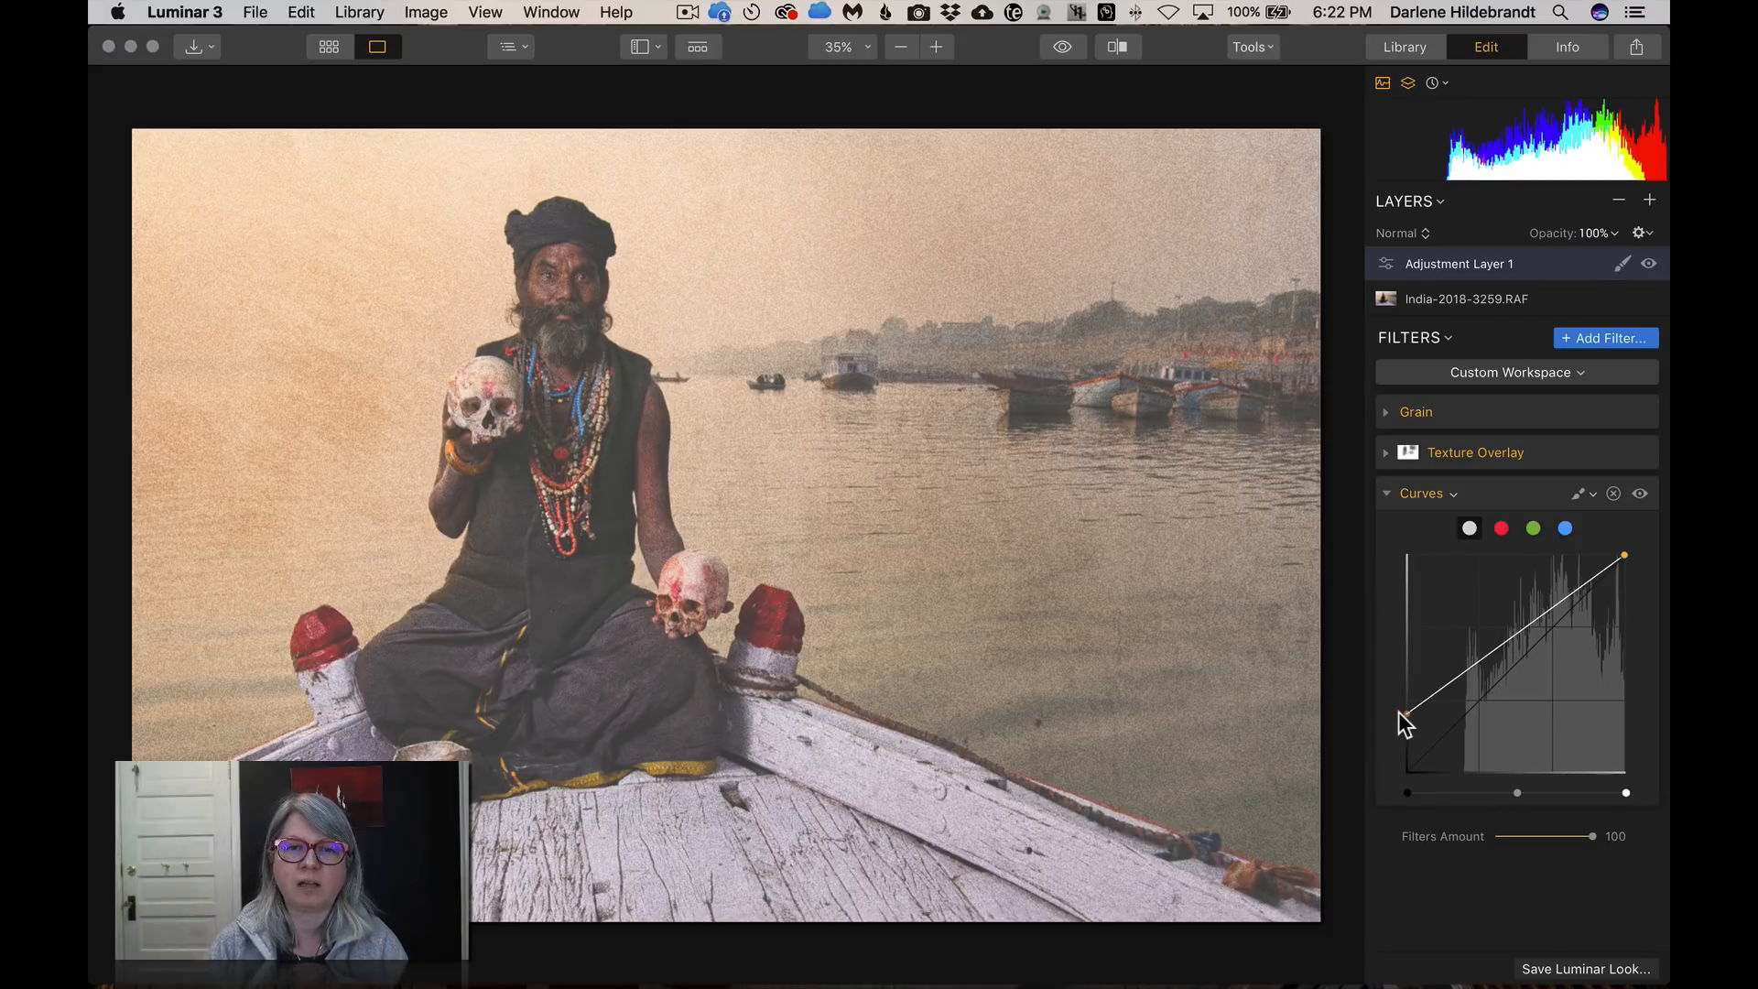
{"action": "left_click_drag", "start_coordinate": [1399, 713], "coordinate": [1392, 749]}
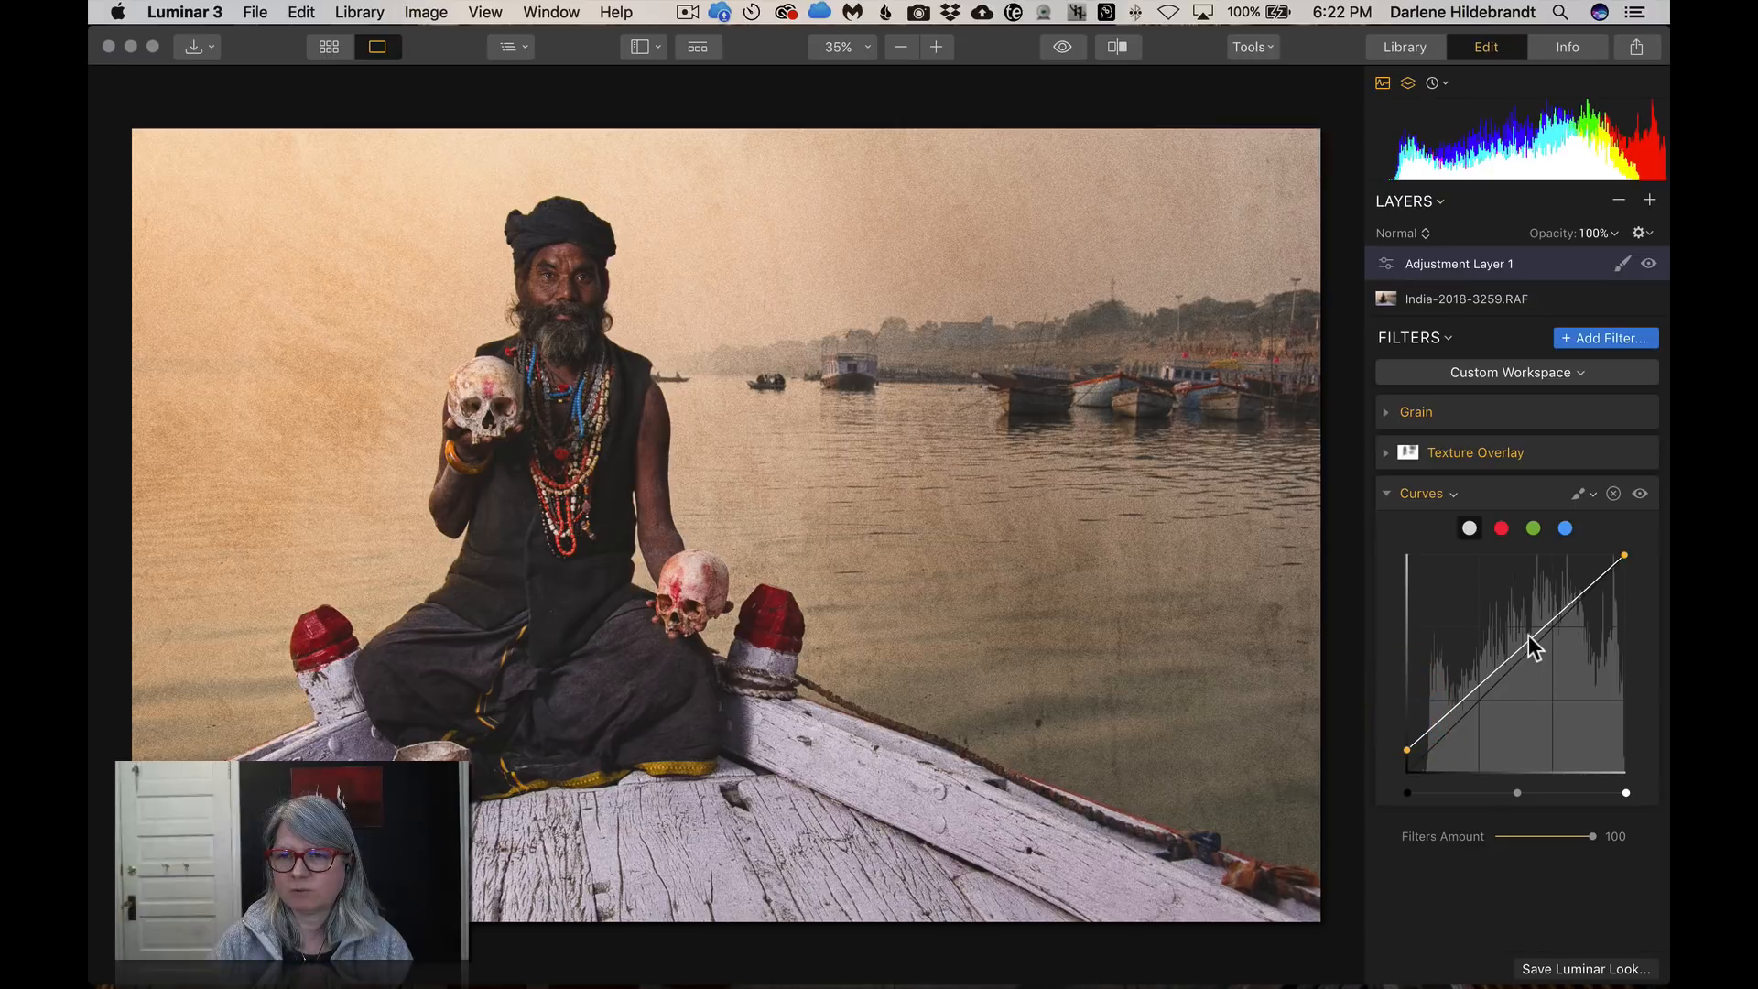
Add a control point at the middle of the curve and compare the photo with Curves off and on
{"action": "left_click_drag", "start_coordinate": [1529, 635], "coordinate": [1534, 645]}
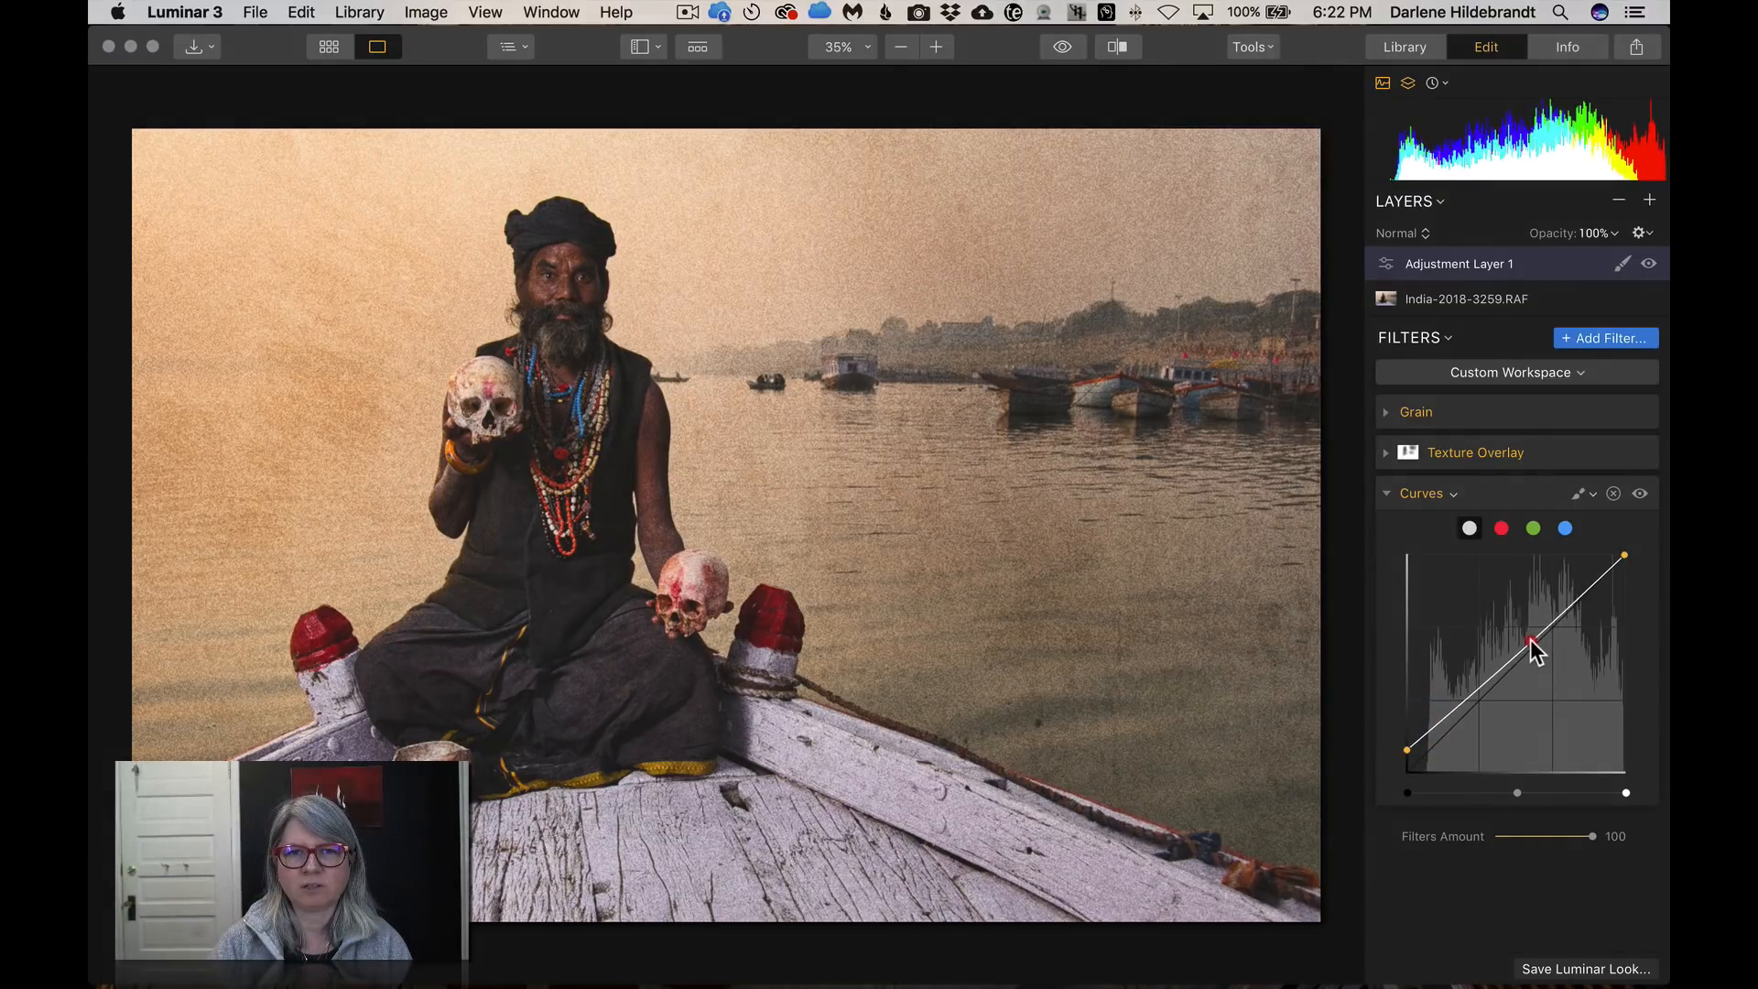
{"action": "double_click", "coordinate": [1535, 644]}
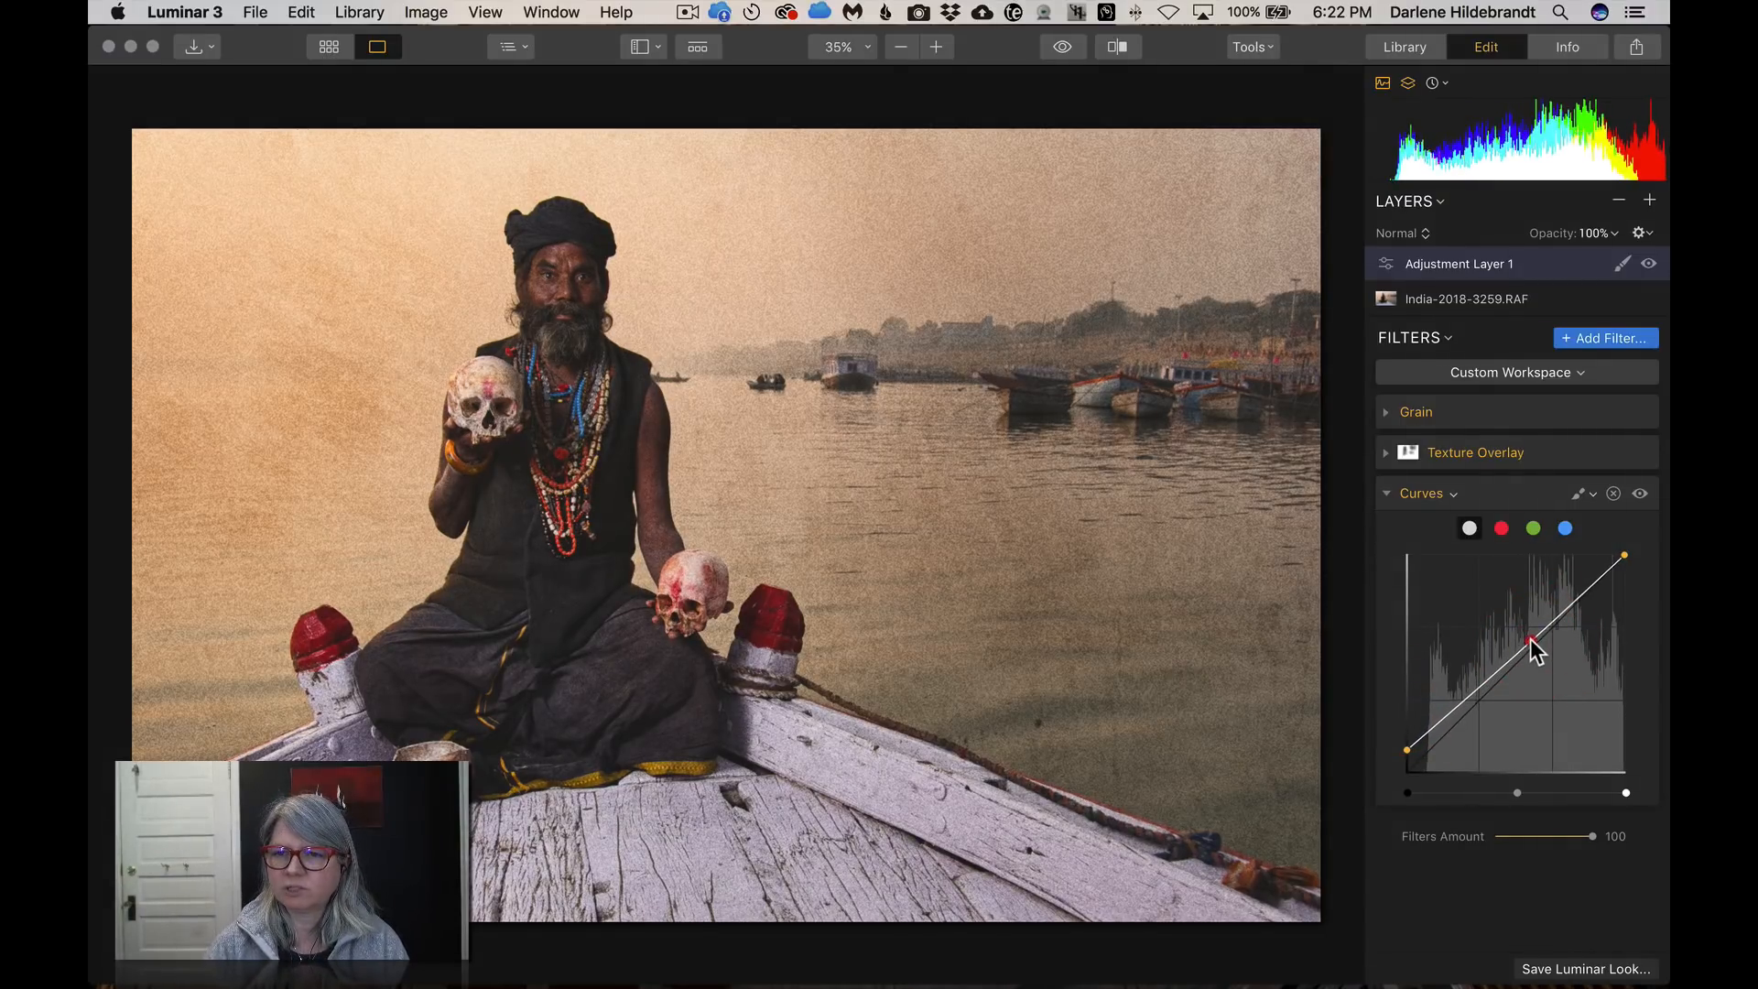
{"action": "left_click", "coordinate": [1531, 639]}
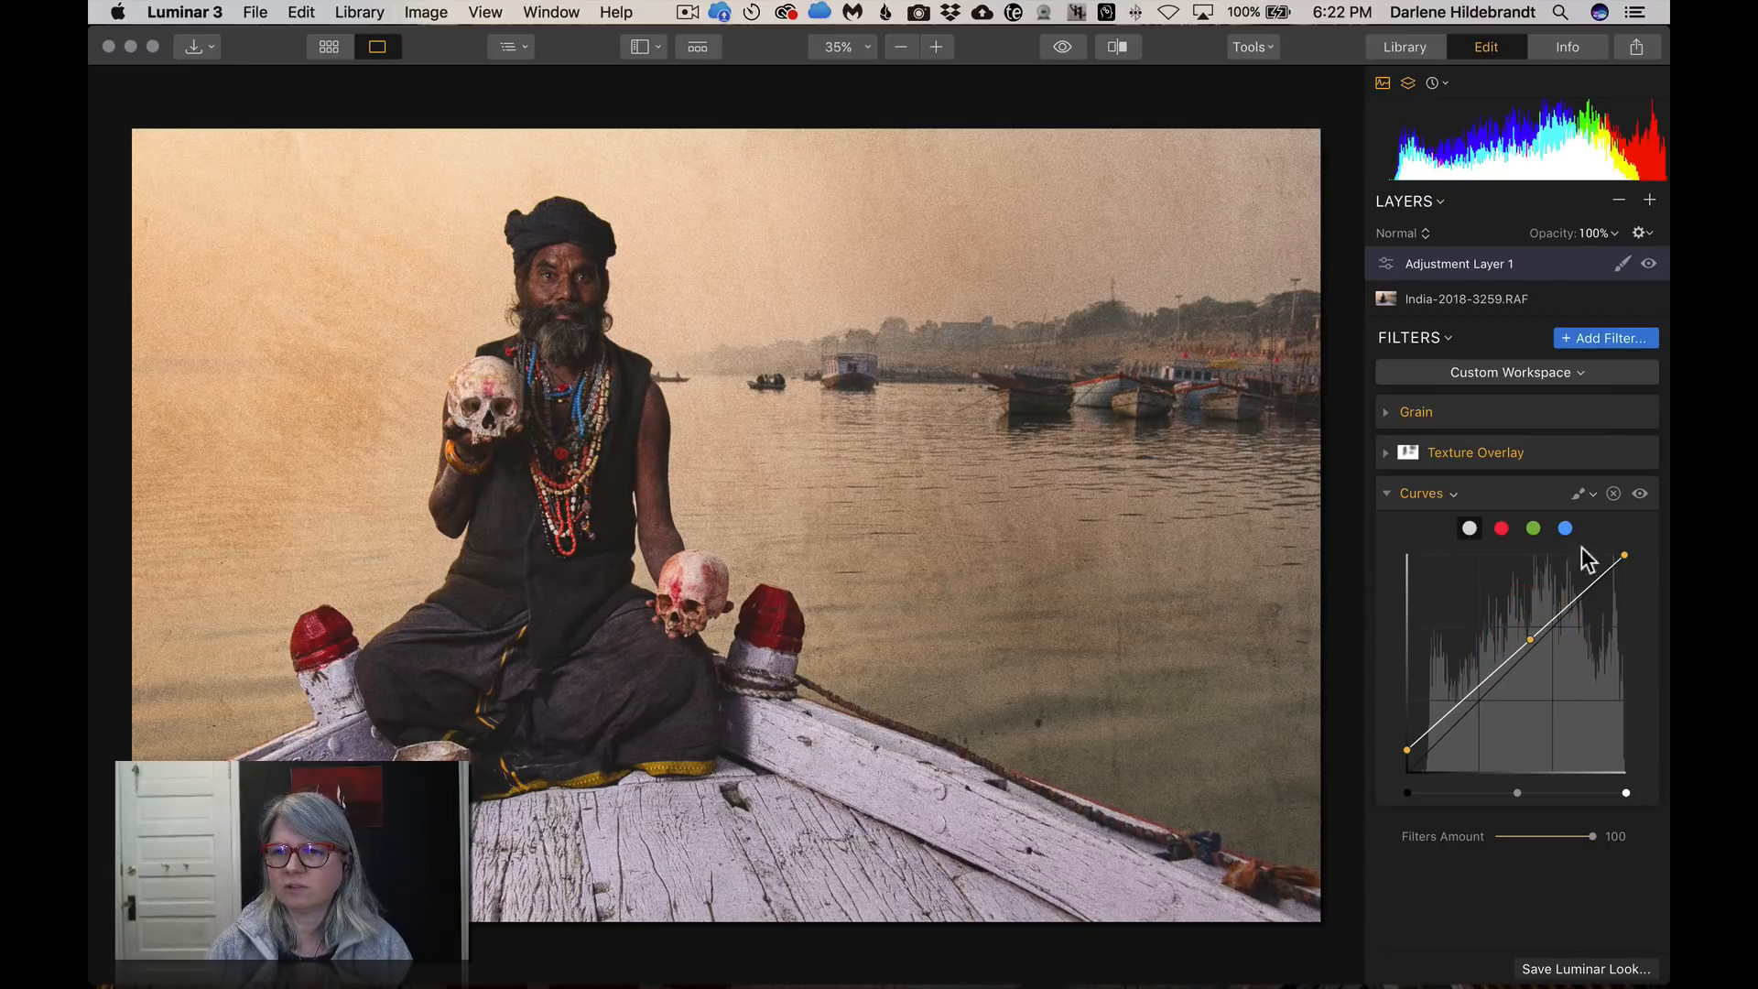
{"action": "left_click", "coordinate": [1640, 495]}
{"action": "left_click", "coordinate": [1640, 495]}
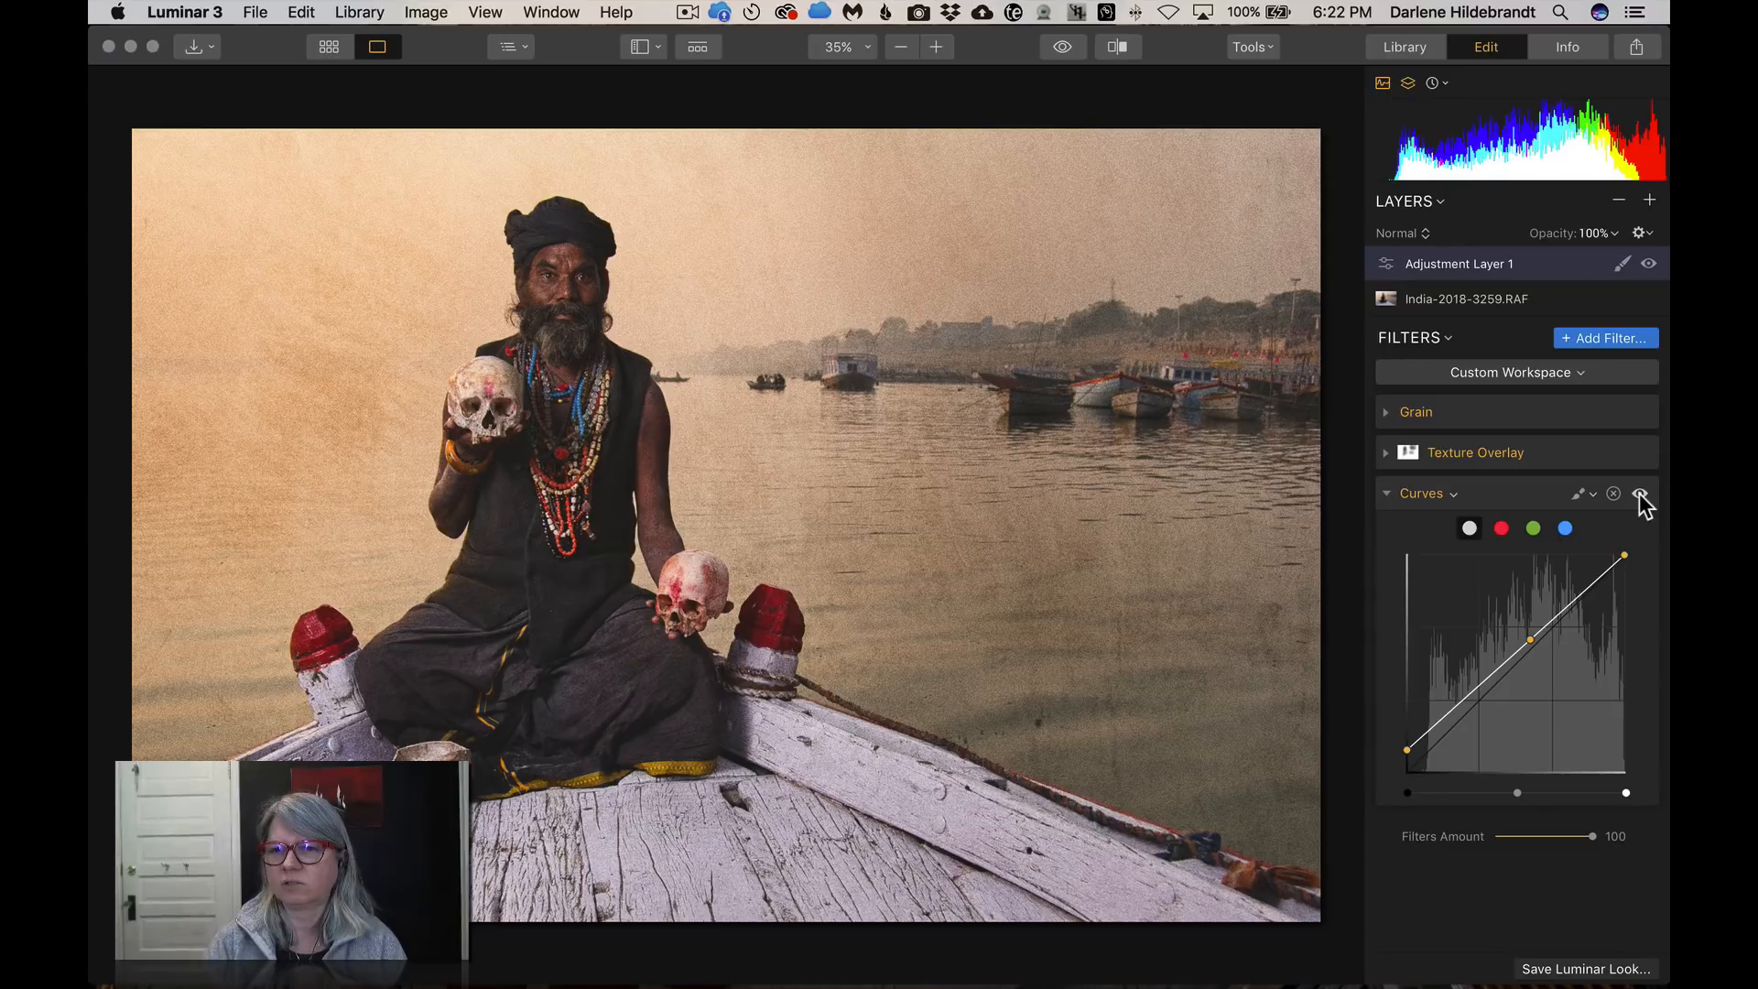
{"action": "left_click", "coordinate": [1387, 495]}
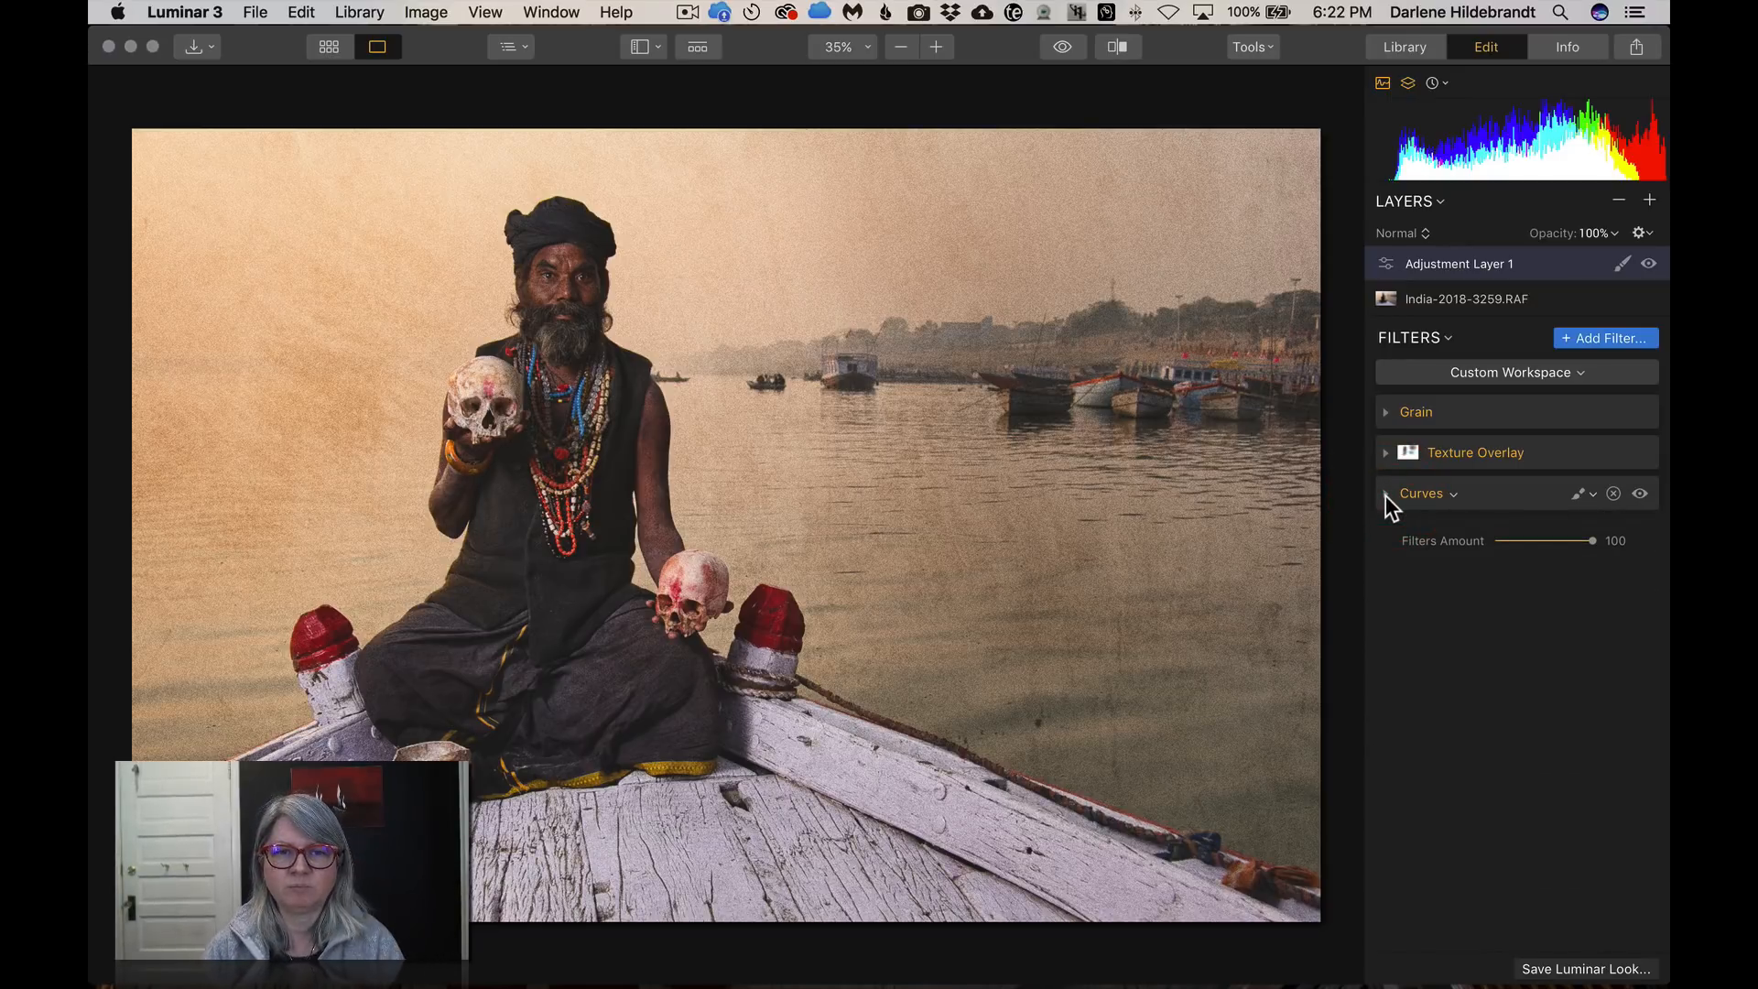
Add a second adjustment layer and apply the B&W Conversion filter to it
{"action": "left_click", "coordinate": [1651, 200]}
{"action": "left_click", "coordinate": [1499, 227]}
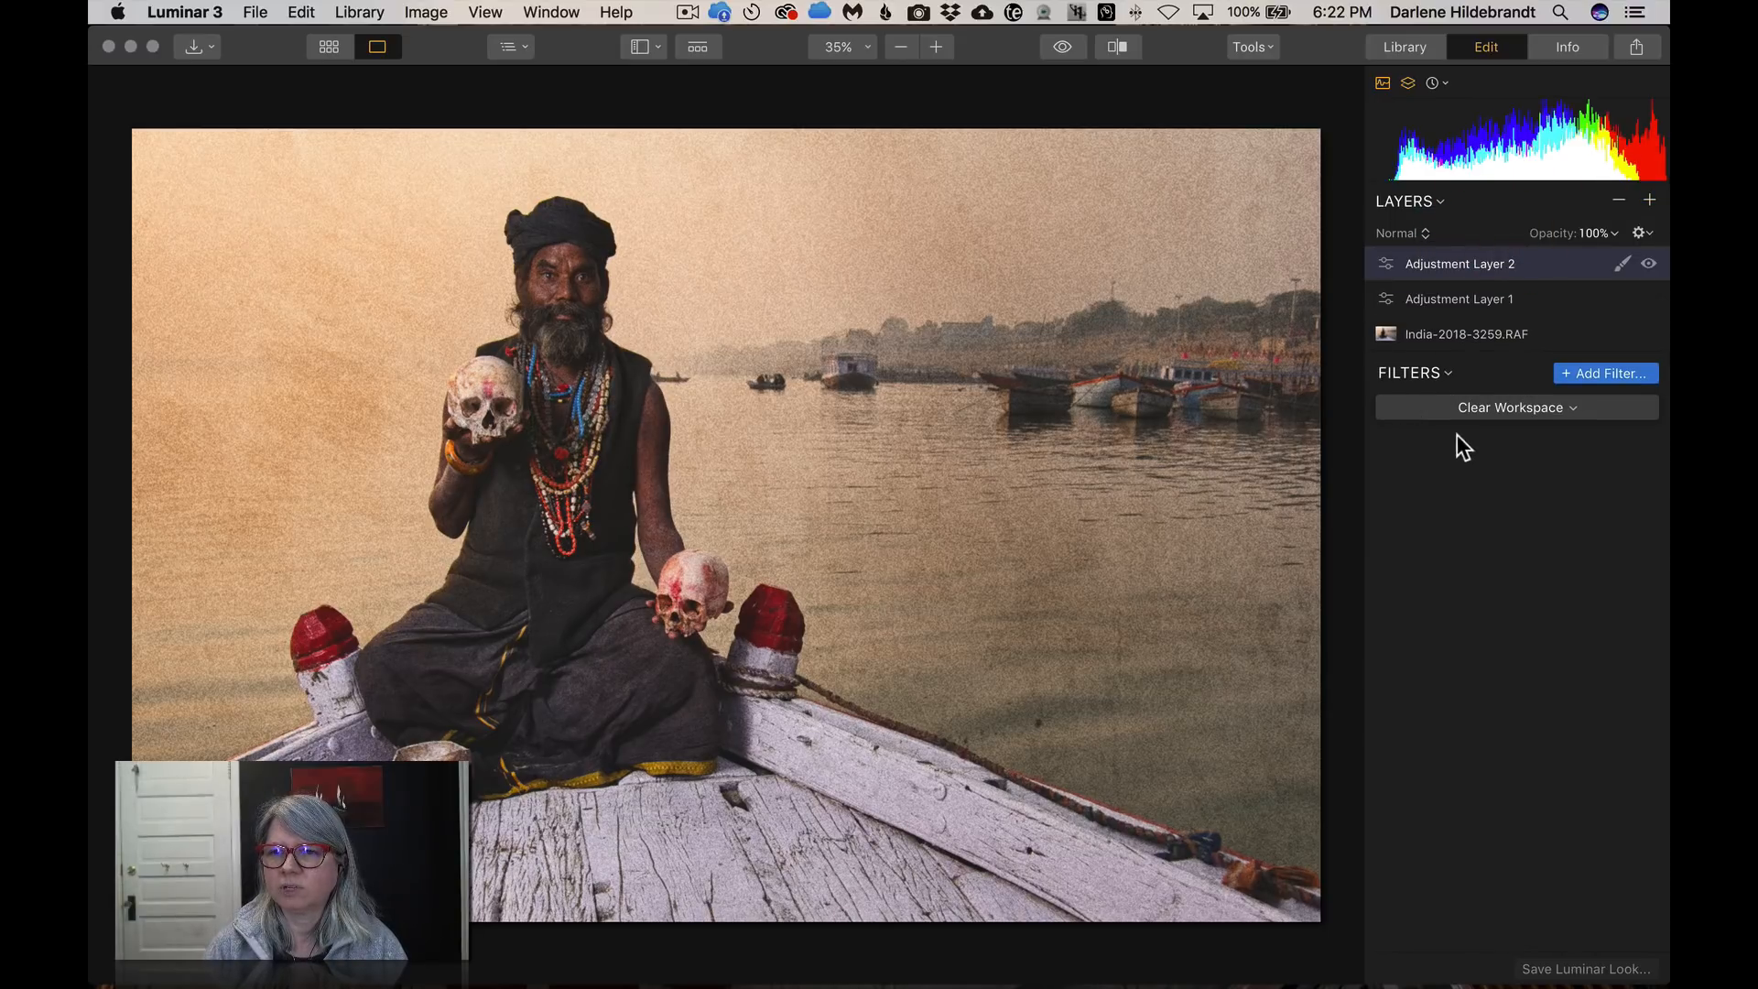
{"action": "left_click", "coordinate": [1579, 376]}
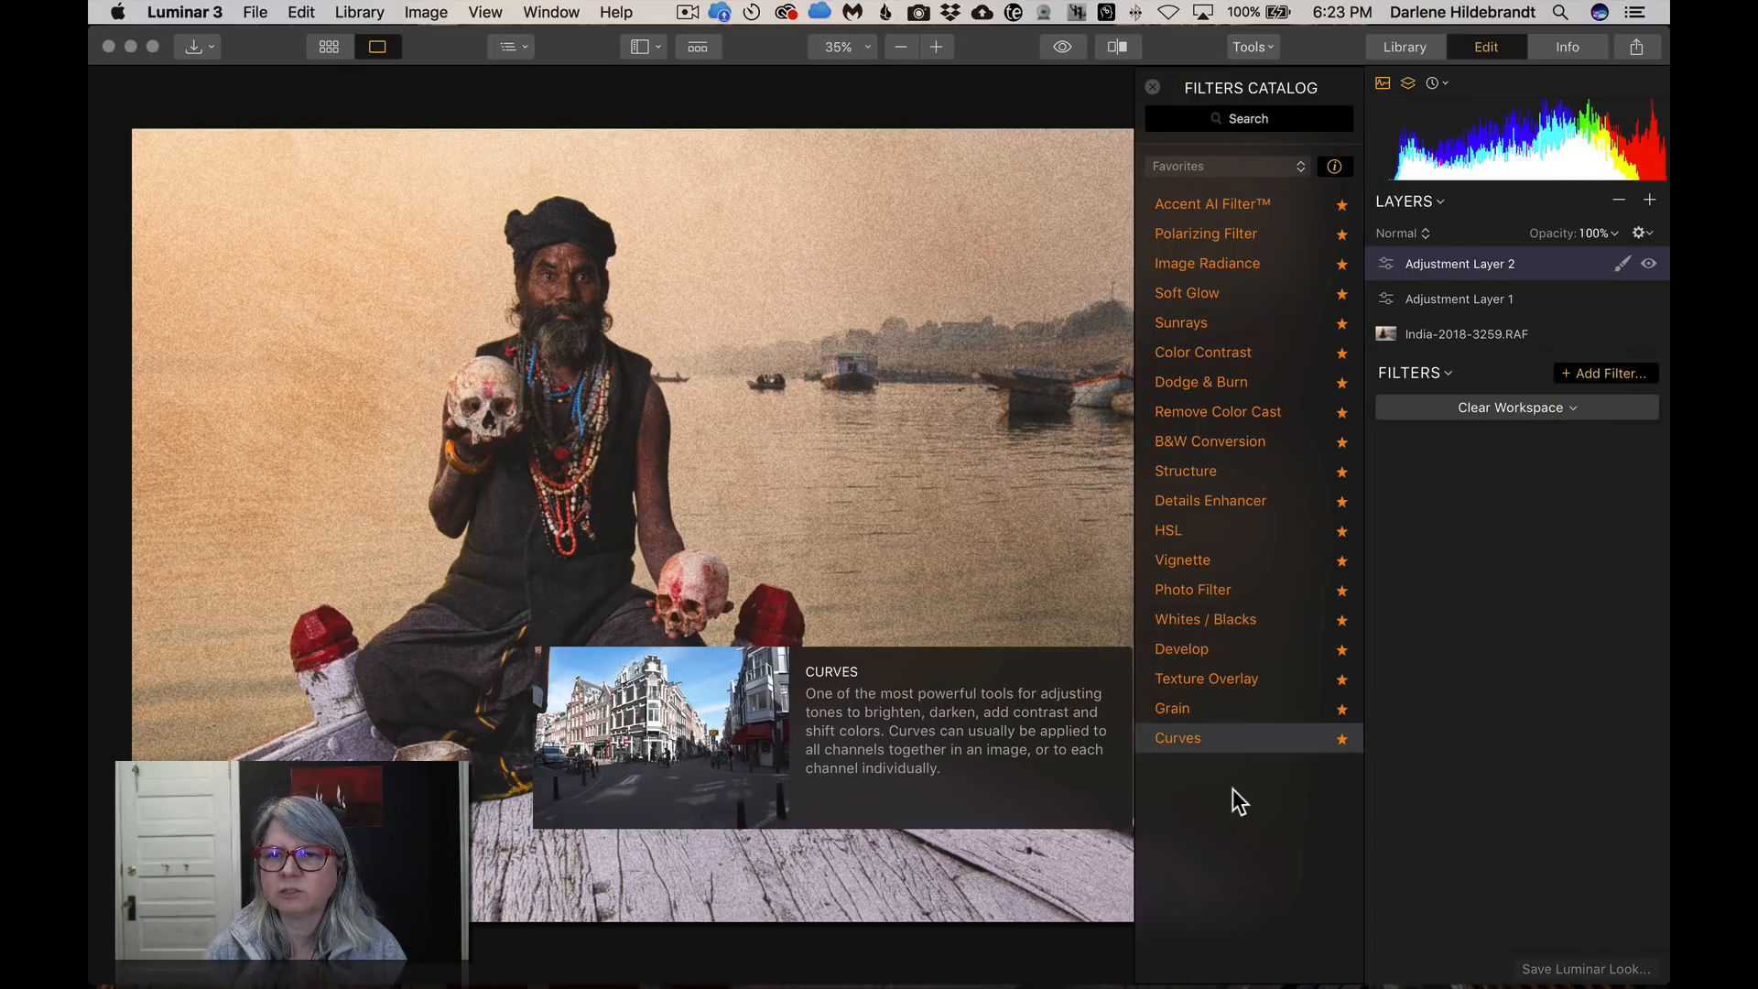
{"action": "left_click", "coordinate": [1189, 440]}
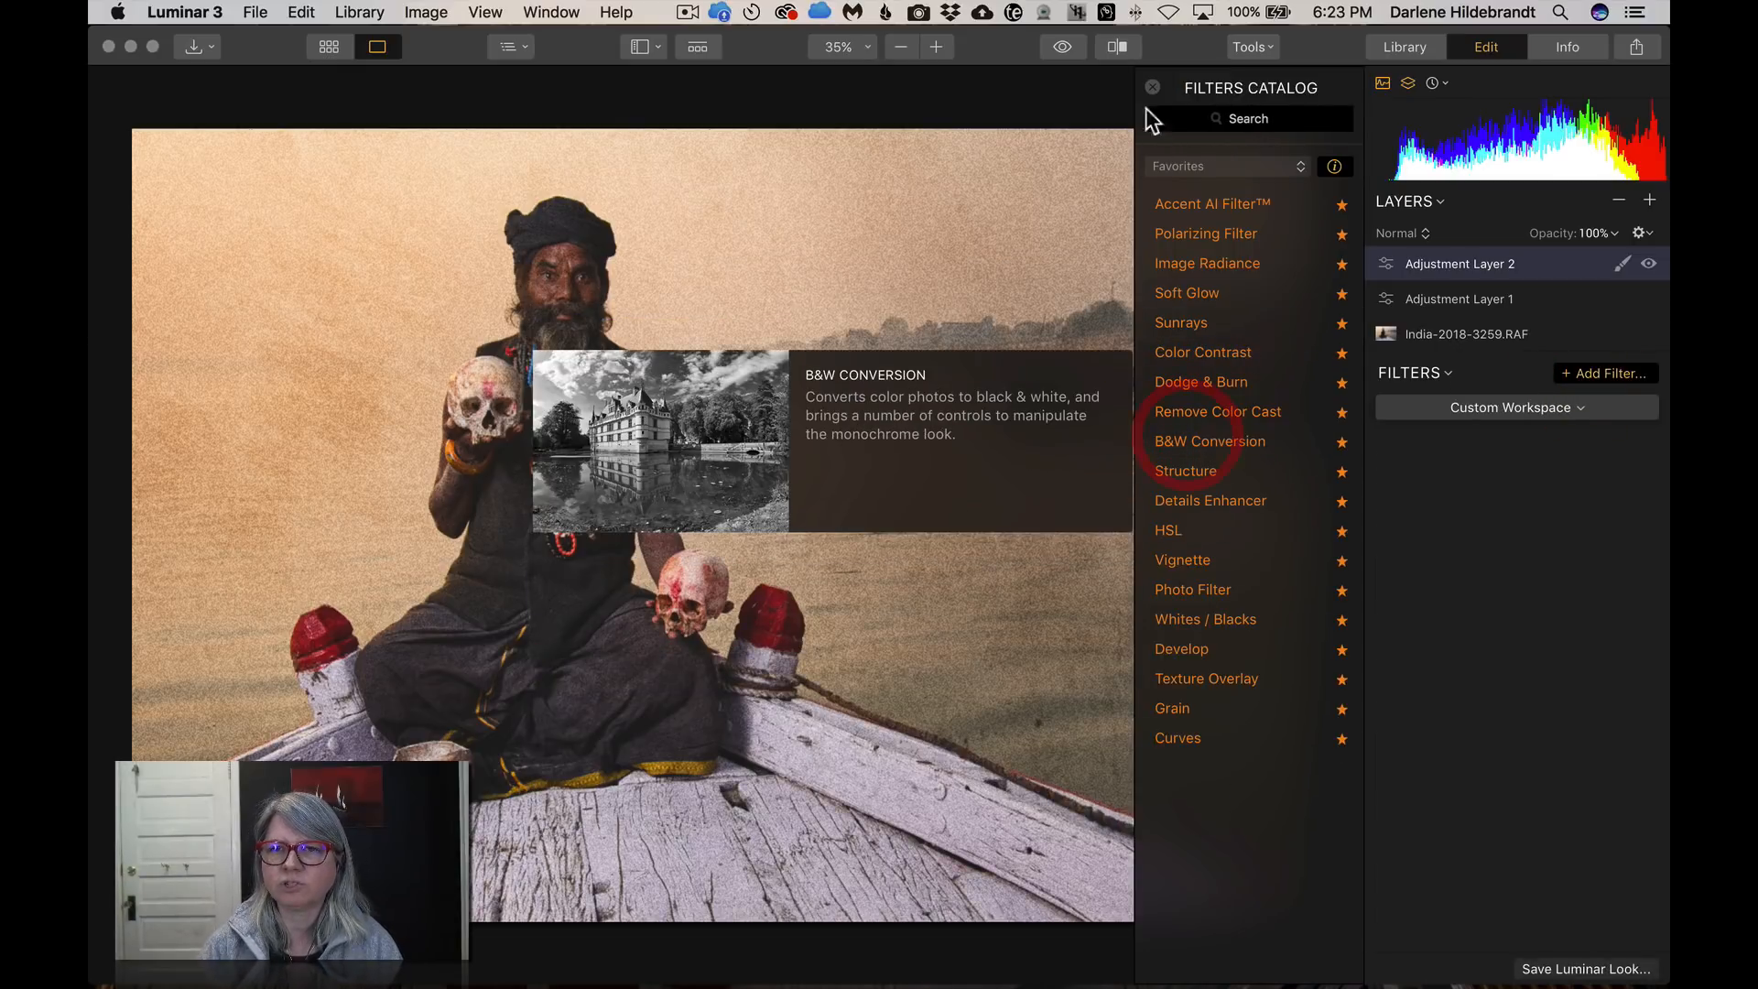
{"action": "left_click", "coordinate": [1152, 86]}
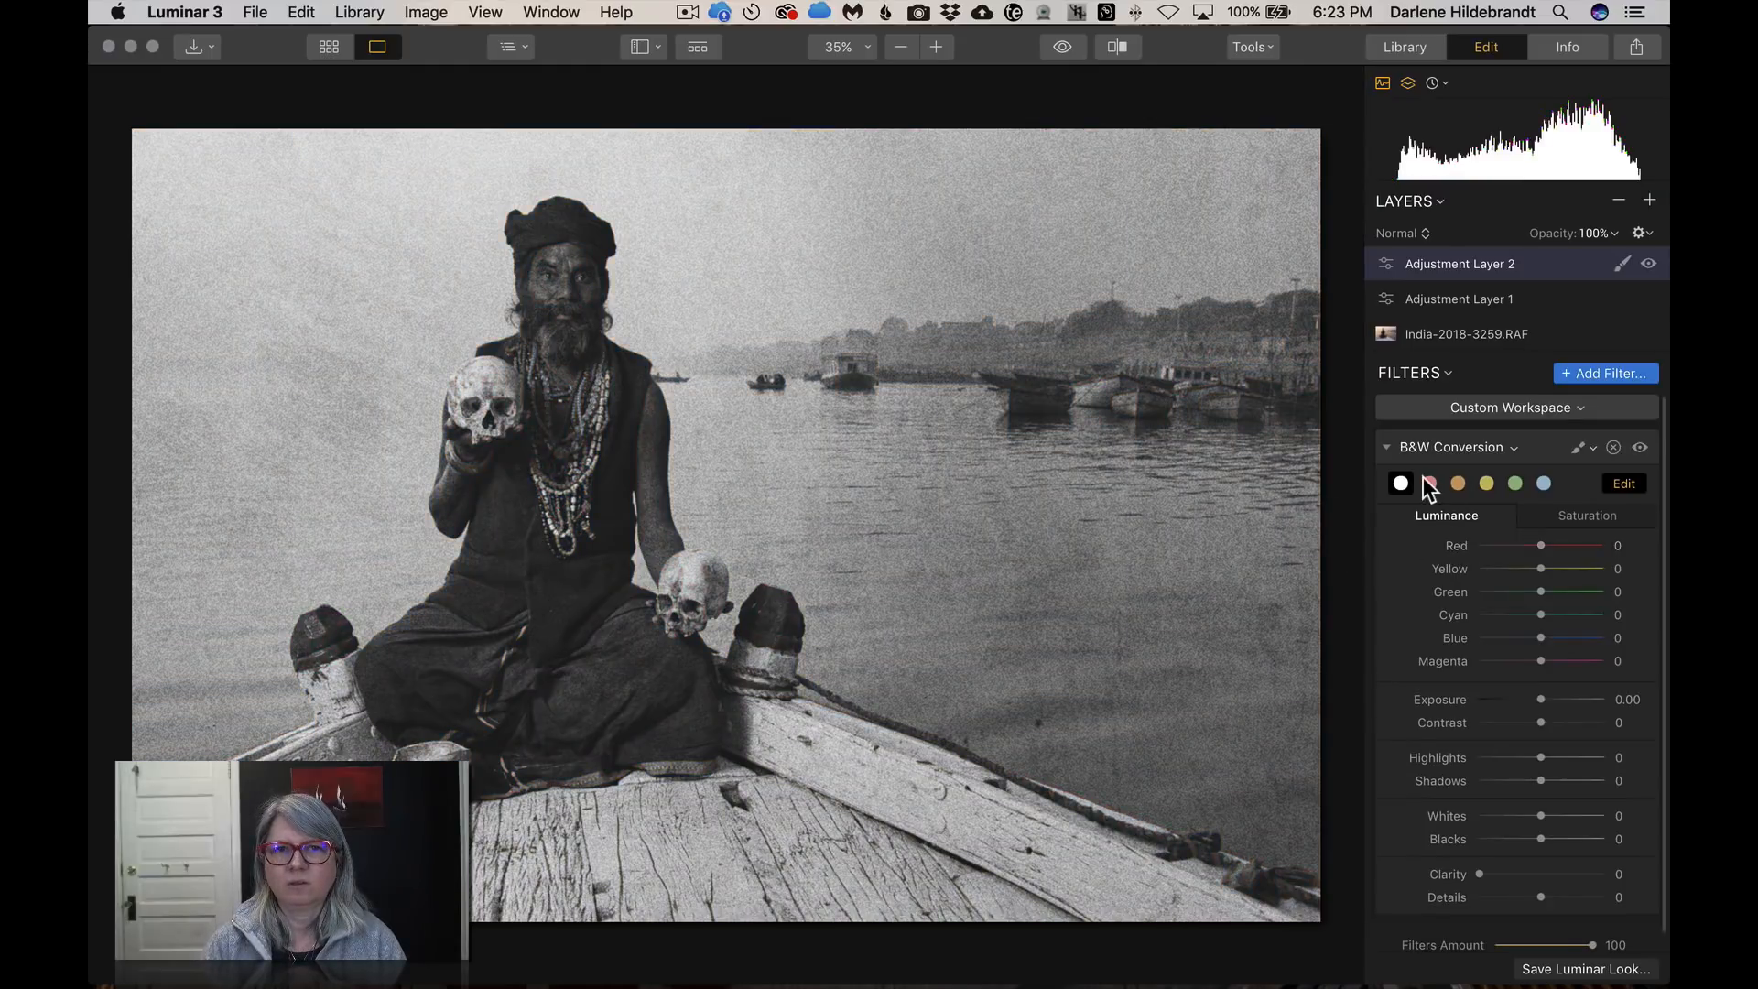
Try the red, orange and green color filters of the B&W Conversion and settle on yellow
{"action": "left_click", "coordinate": [1430, 482]}
{"action": "left_click", "coordinate": [1456, 482]}
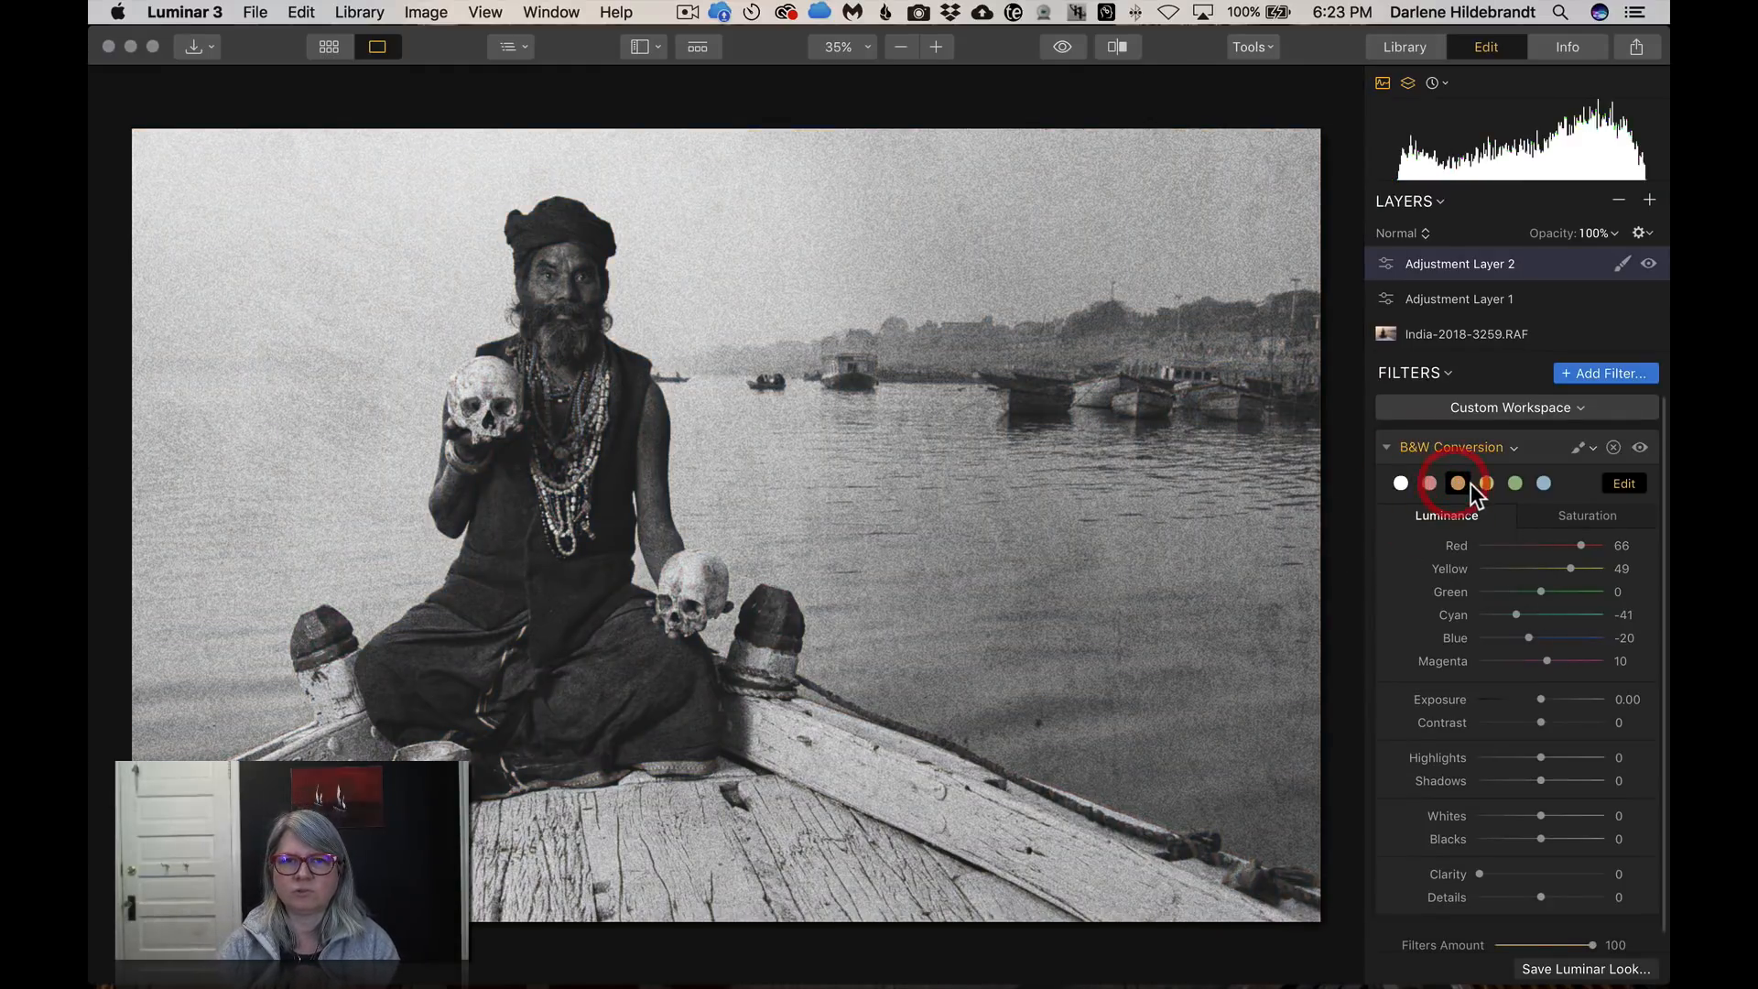
{"action": "left_click", "coordinate": [1513, 481]}
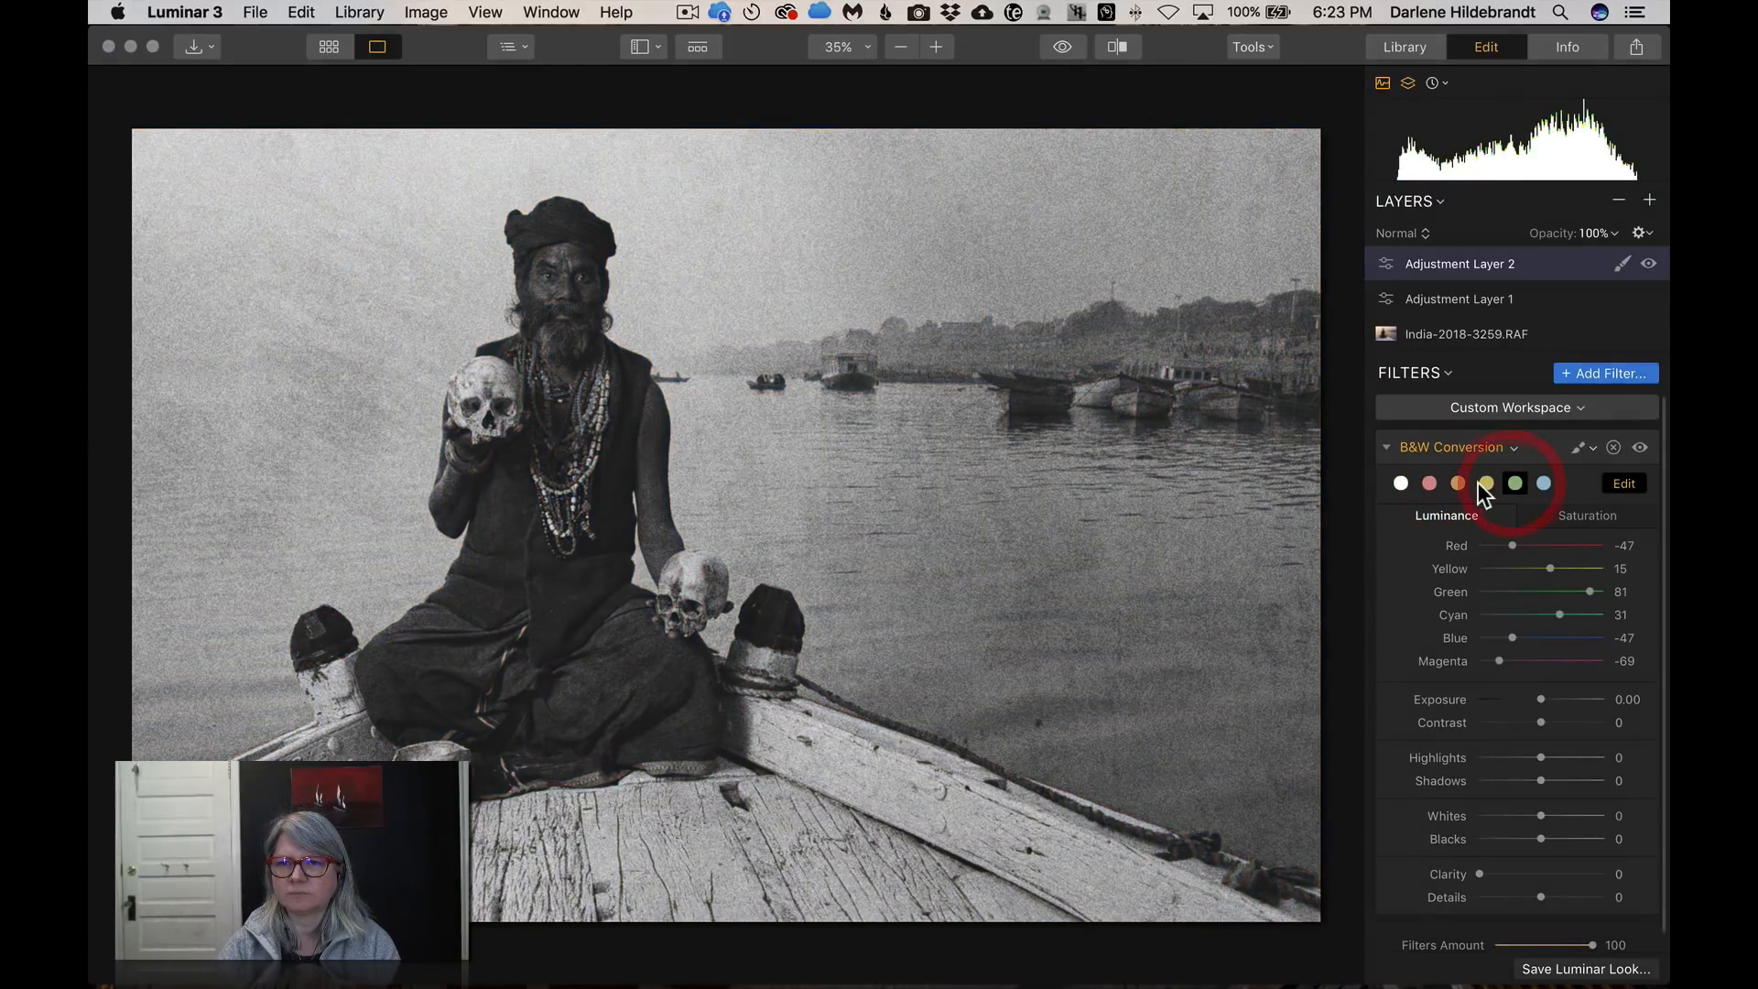
{"action": "left_click", "coordinate": [1483, 481]}
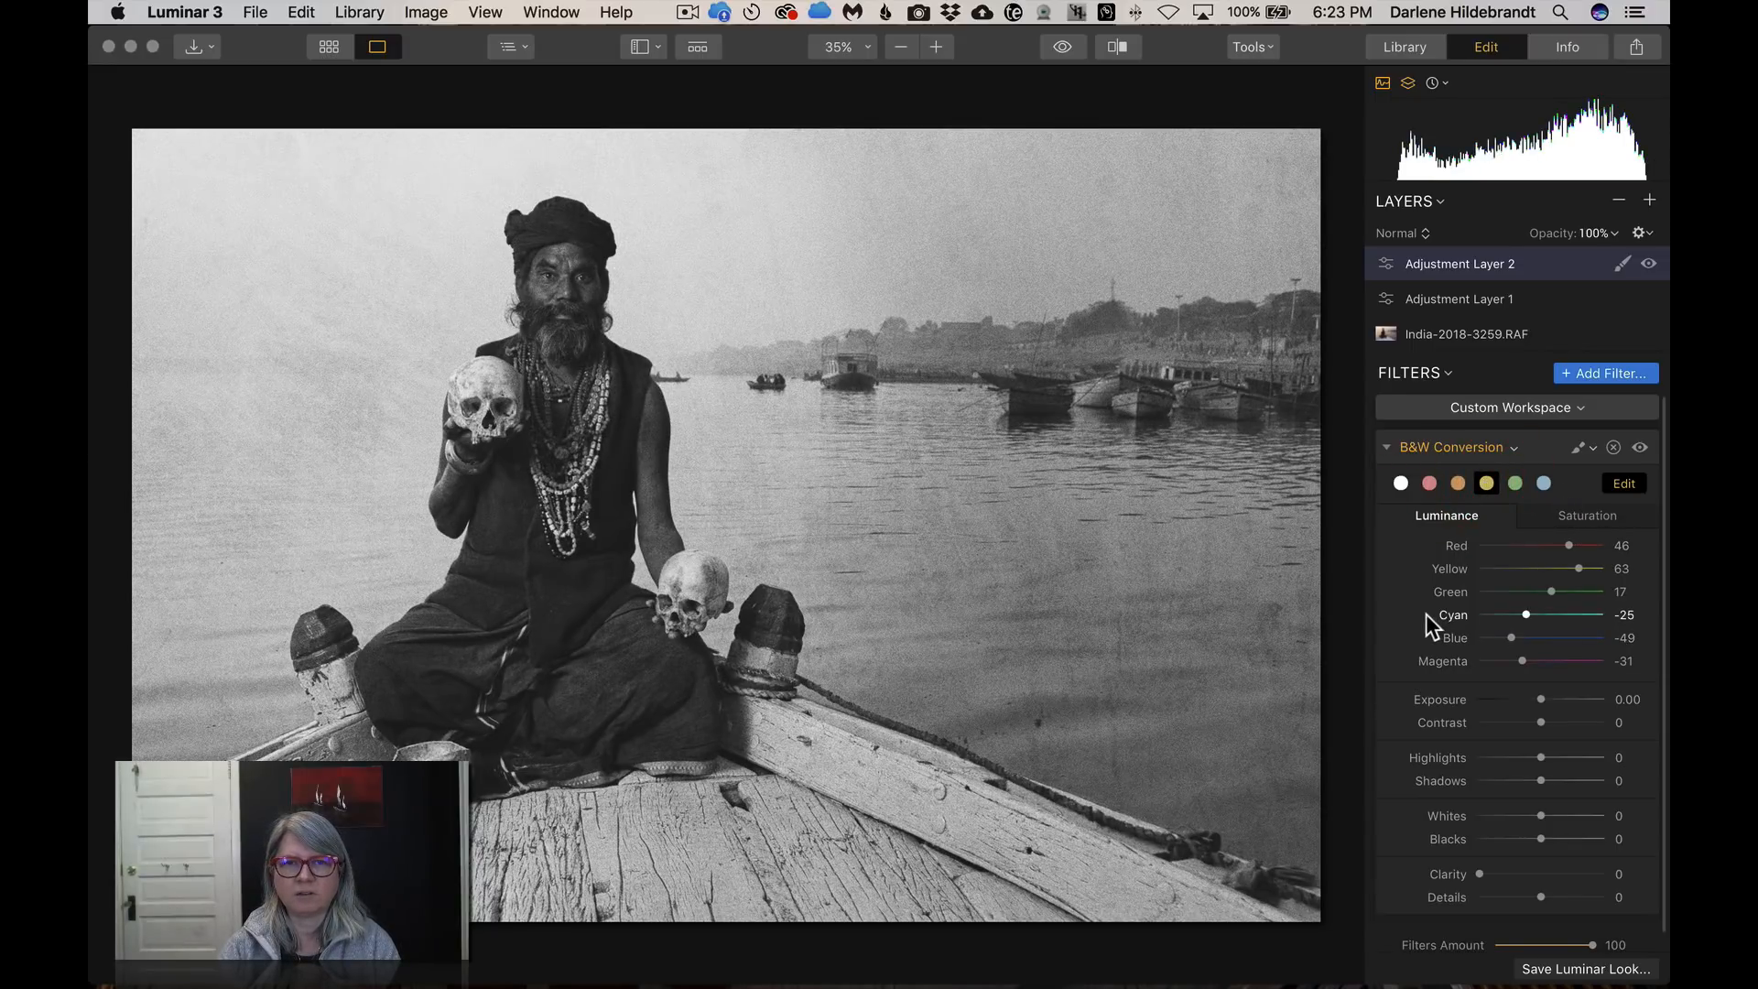
Set the B&W Conversion luminance to Blue -5, Yellow -38 and Red 18
{"action": "scroll", "coordinate": [1426, 613], "scroll_direction": "down", "scroll_amount": 1}
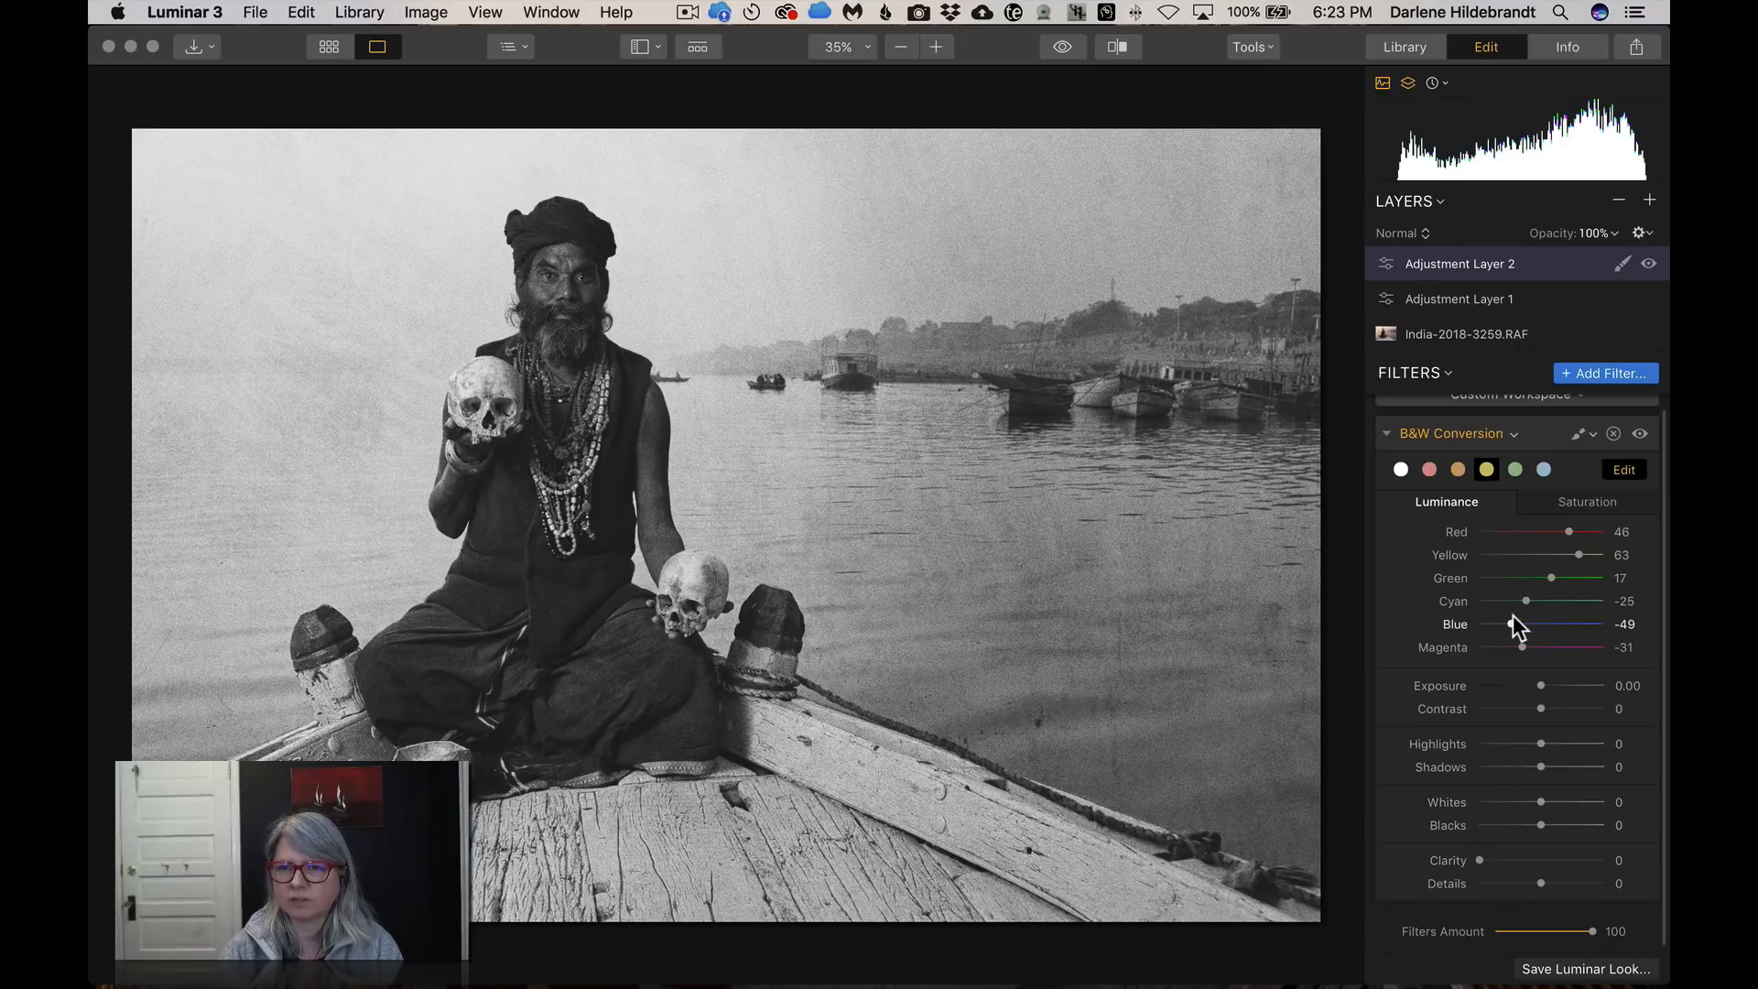
{"action": "mouse_move", "coordinate": [1512, 624]}
{"action": "left_mouse_down"}
{"action": "mouse_move", "coordinate": [1482, 616]}
{"action": "mouse_move", "coordinate": [1539, 613]}
{"action": "left_mouse_up"}
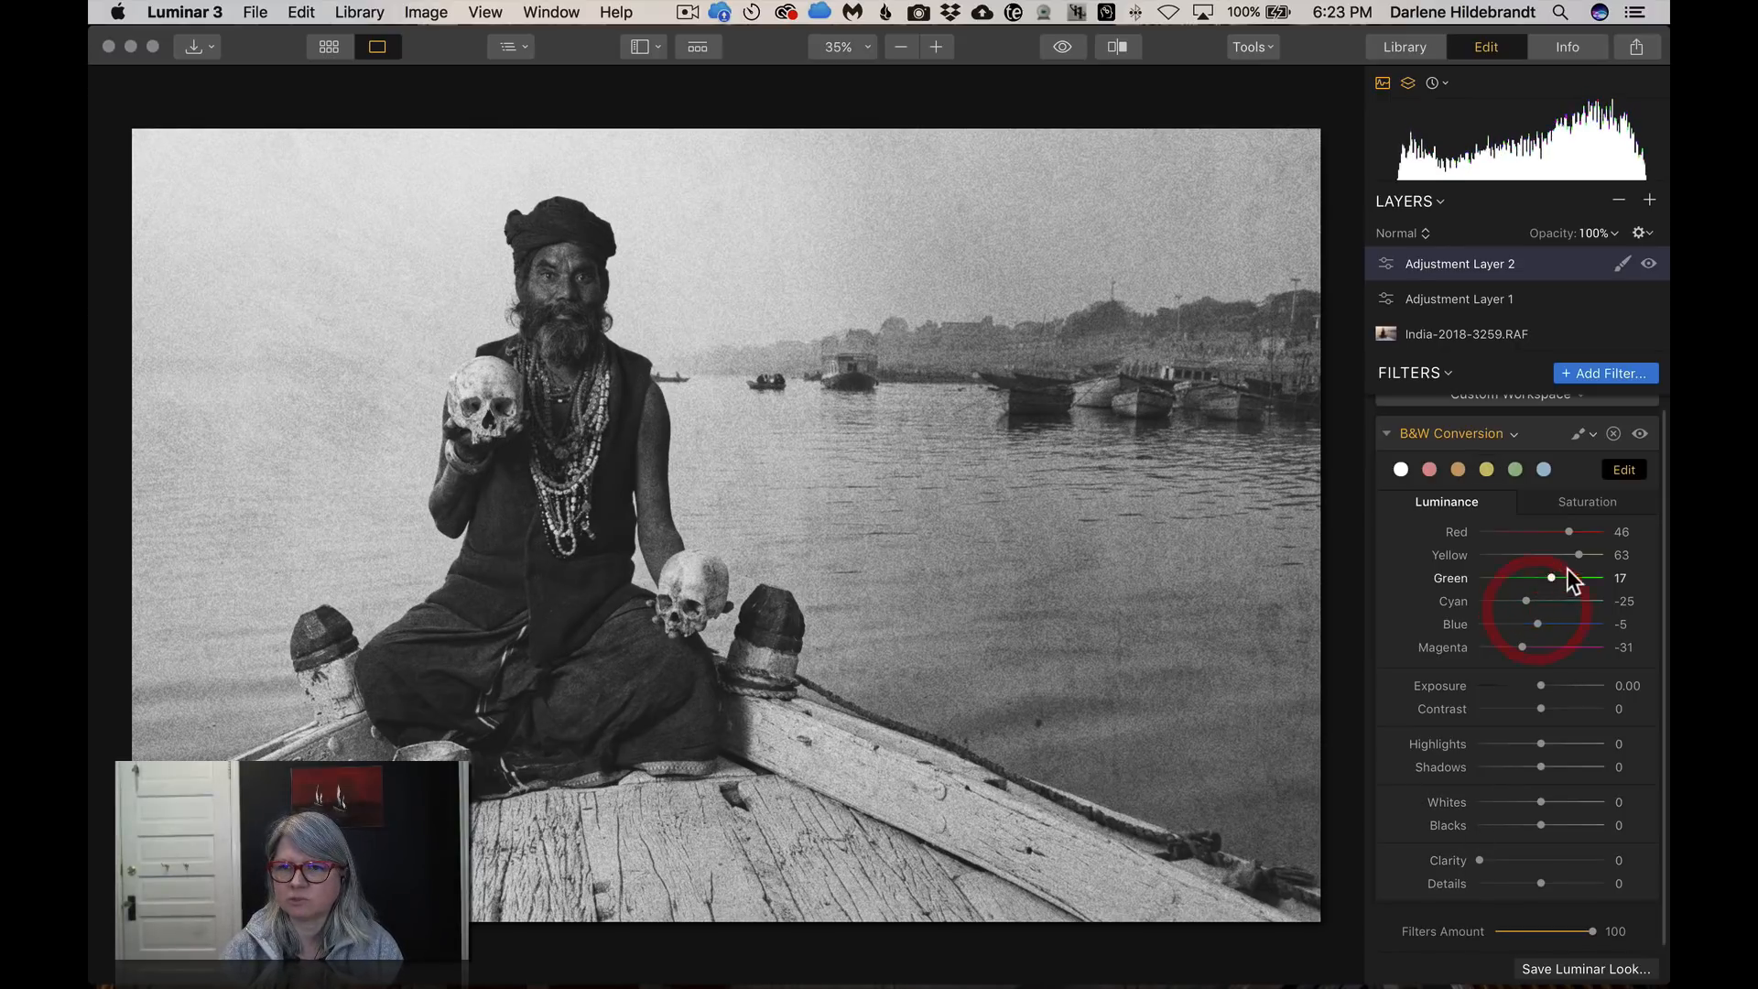
{"action": "left_click_drag", "start_coordinate": [1577, 554], "coordinate": [1536, 540]}
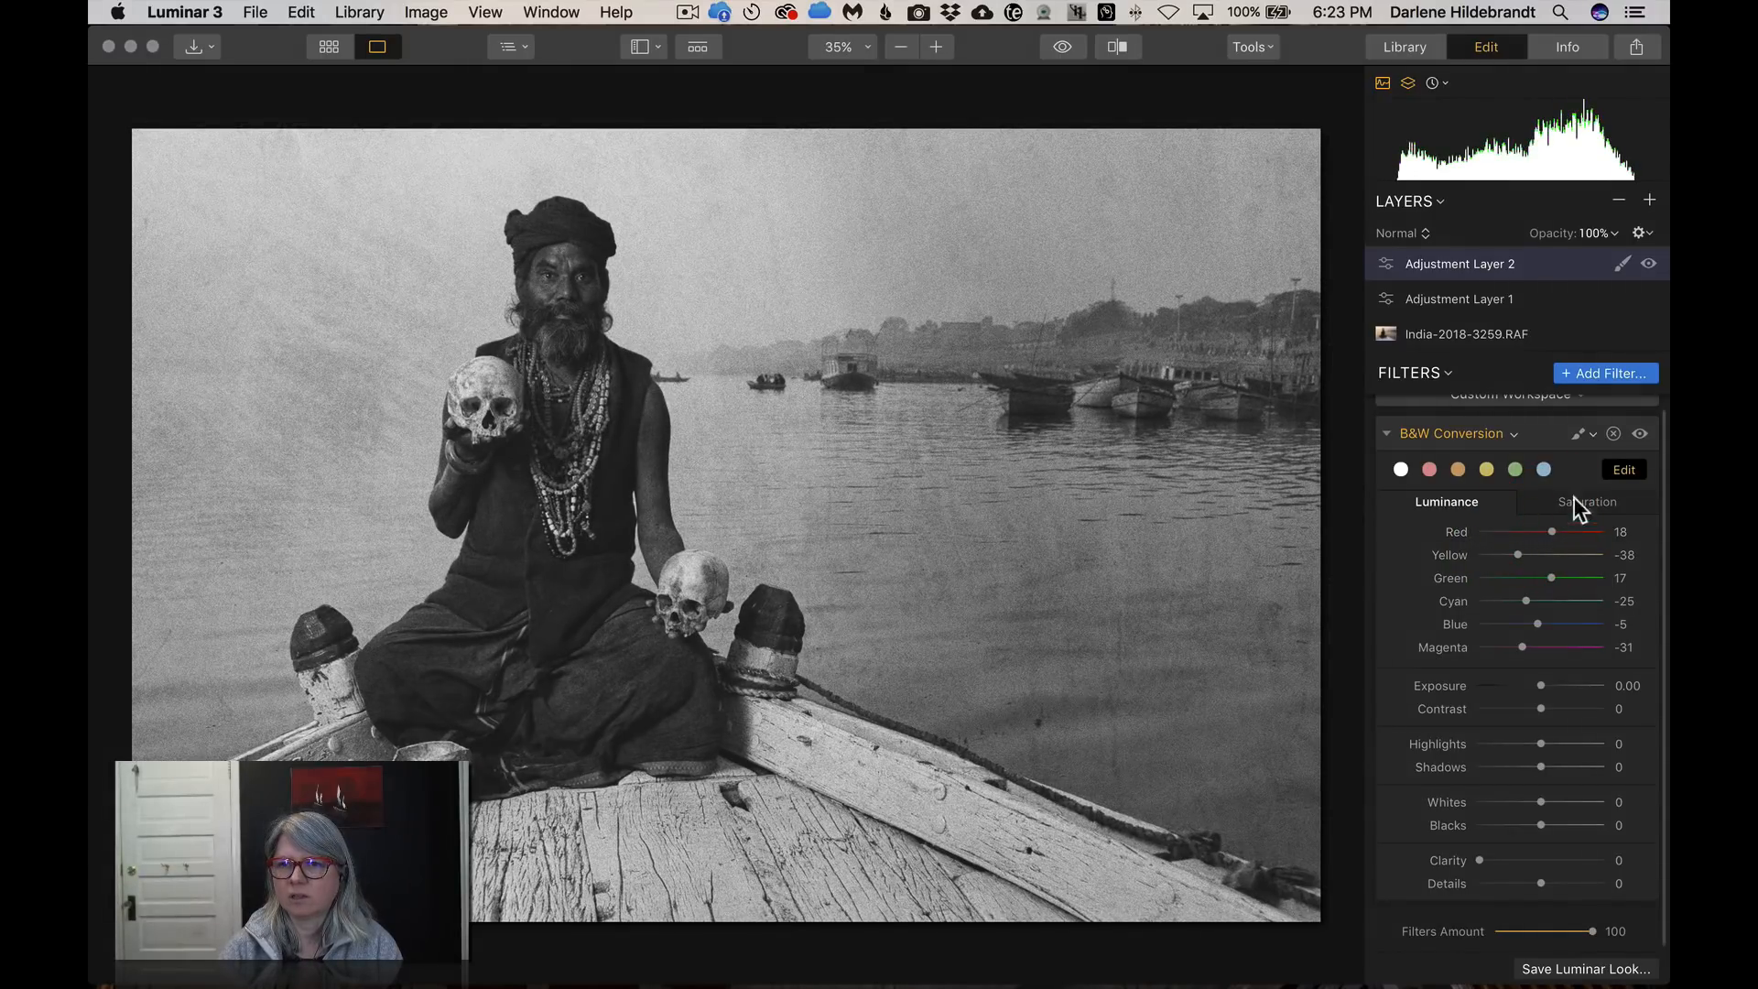
{"action": "scroll", "coordinate": [1492, 618], "scroll_direction": "down", "scroll_amount": 1}
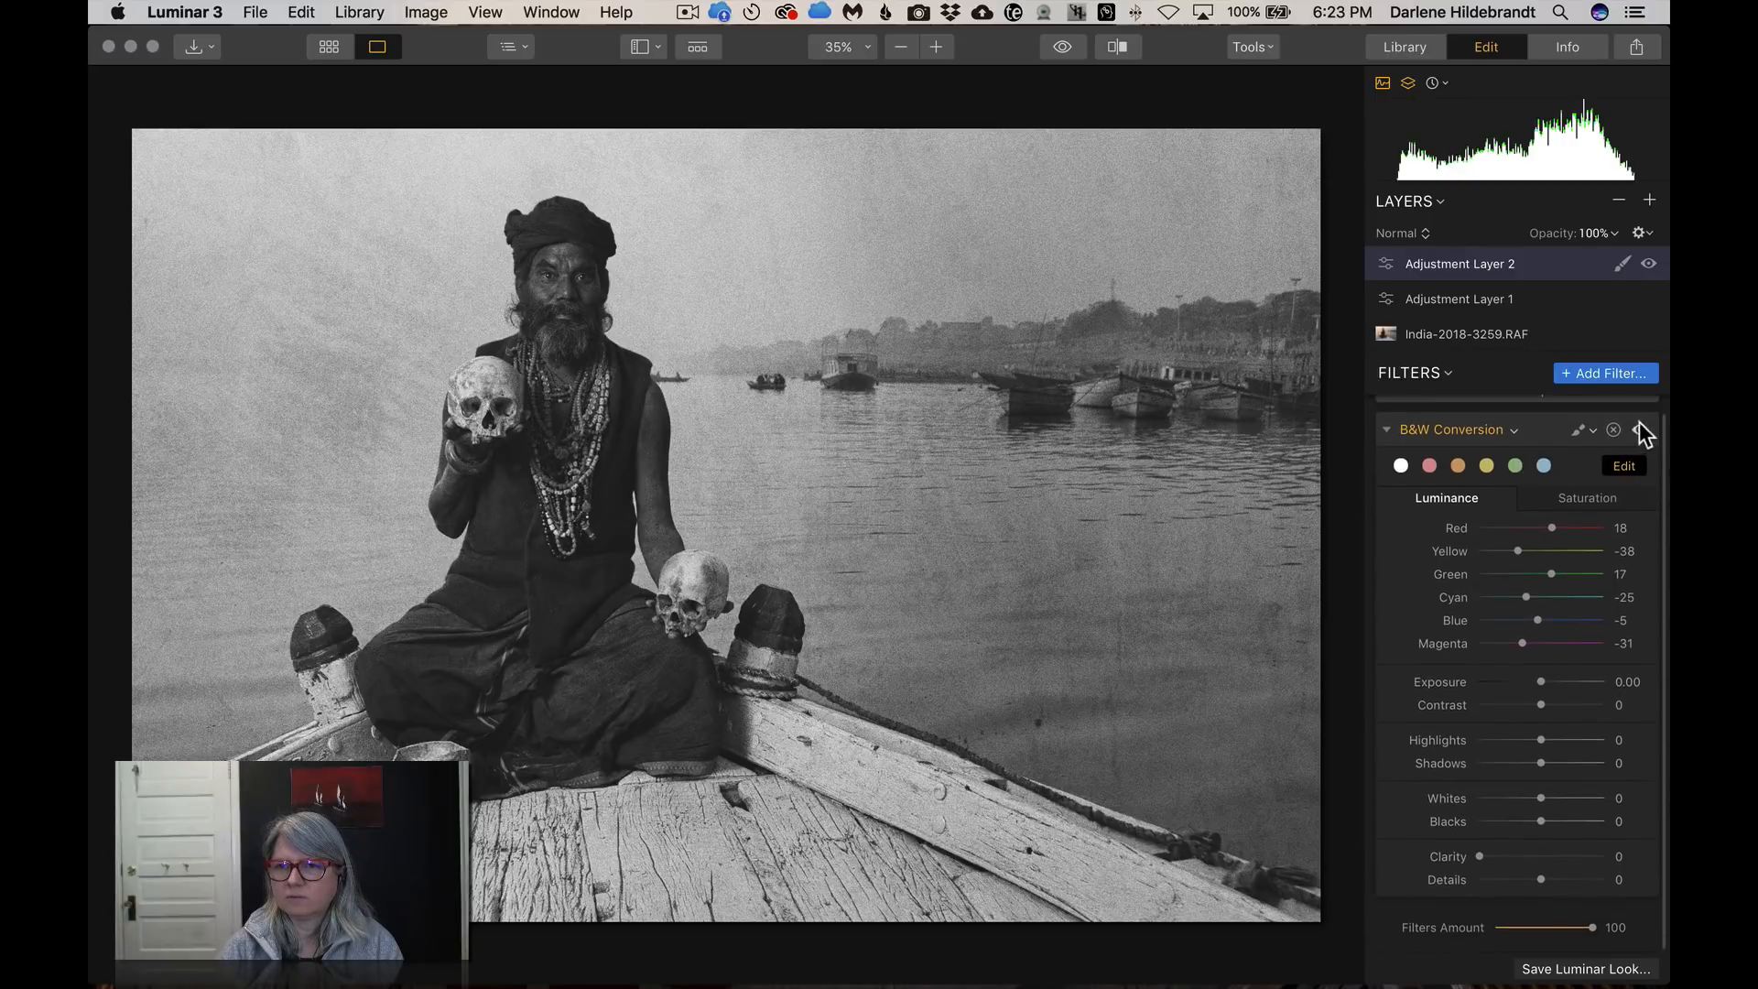
{"action": "left_click", "coordinate": [1386, 427]}
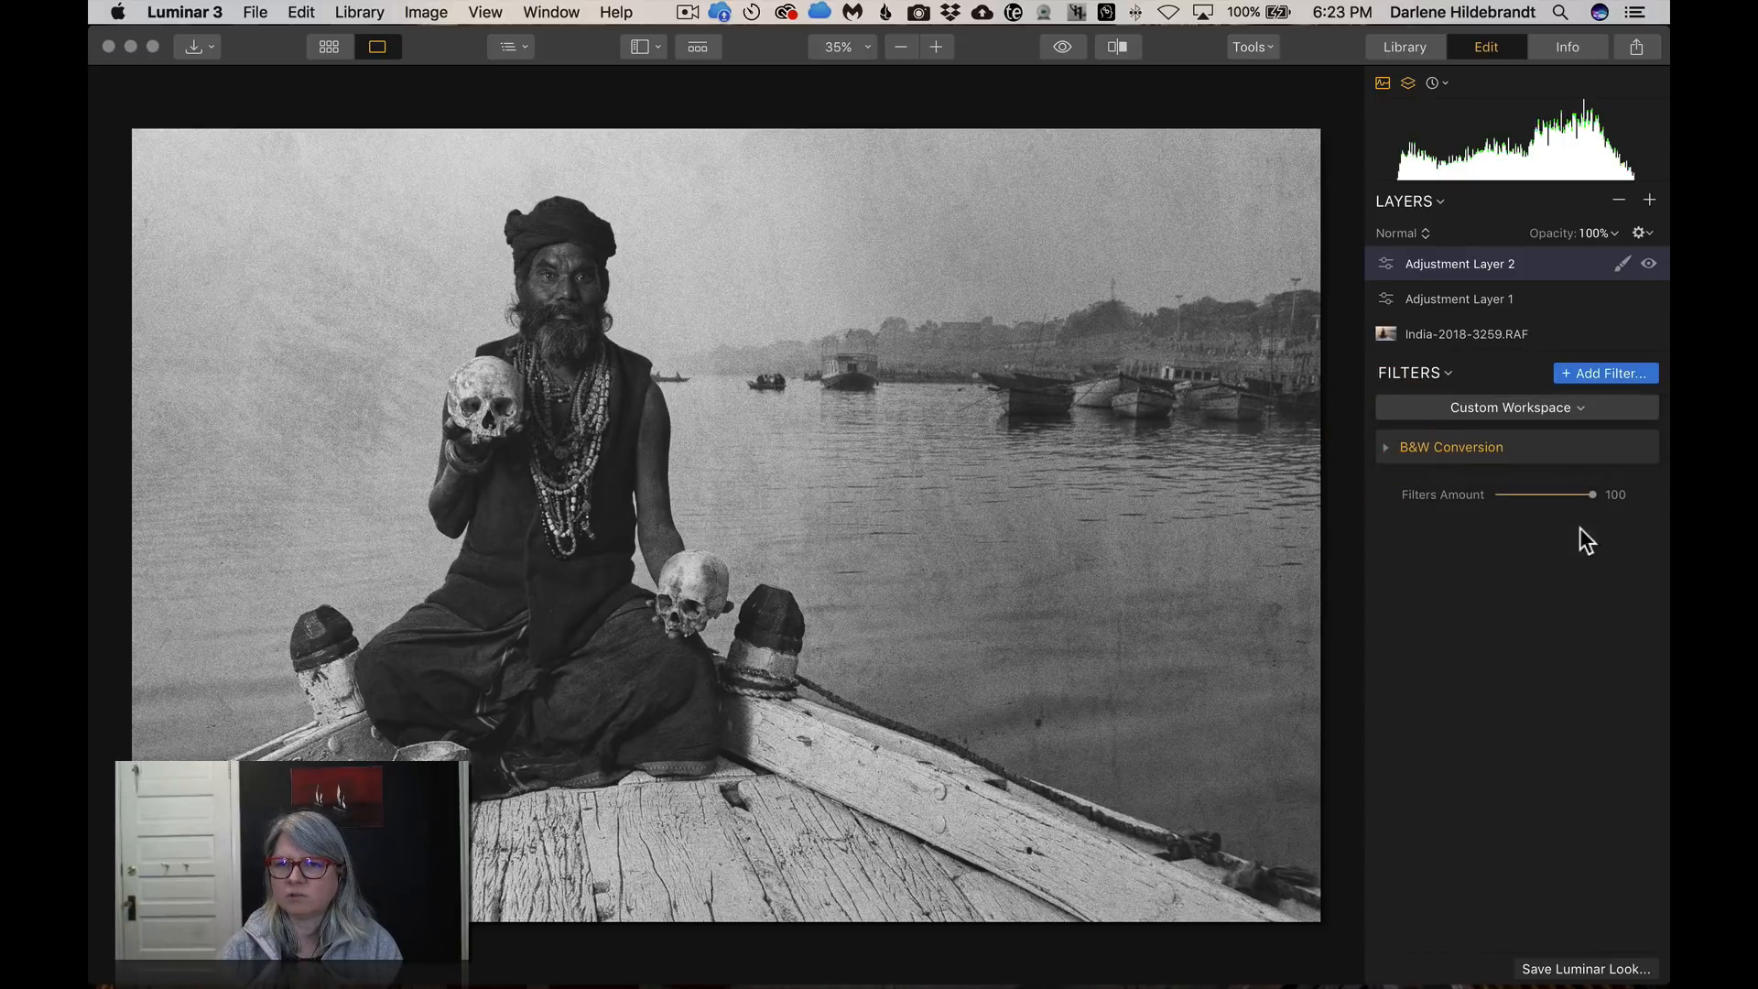
Lower the Filters Amount to 86 and the opacity of Adjustment Layer 2 to 76%
{"action": "mouse_move", "coordinate": [1593, 494]}
{"action": "left_mouse_down"}
{"action": "mouse_move", "coordinate": [1466, 495]}
{"action": "mouse_move", "coordinate": [1574, 489]}
{"action": "left_mouse_up"}
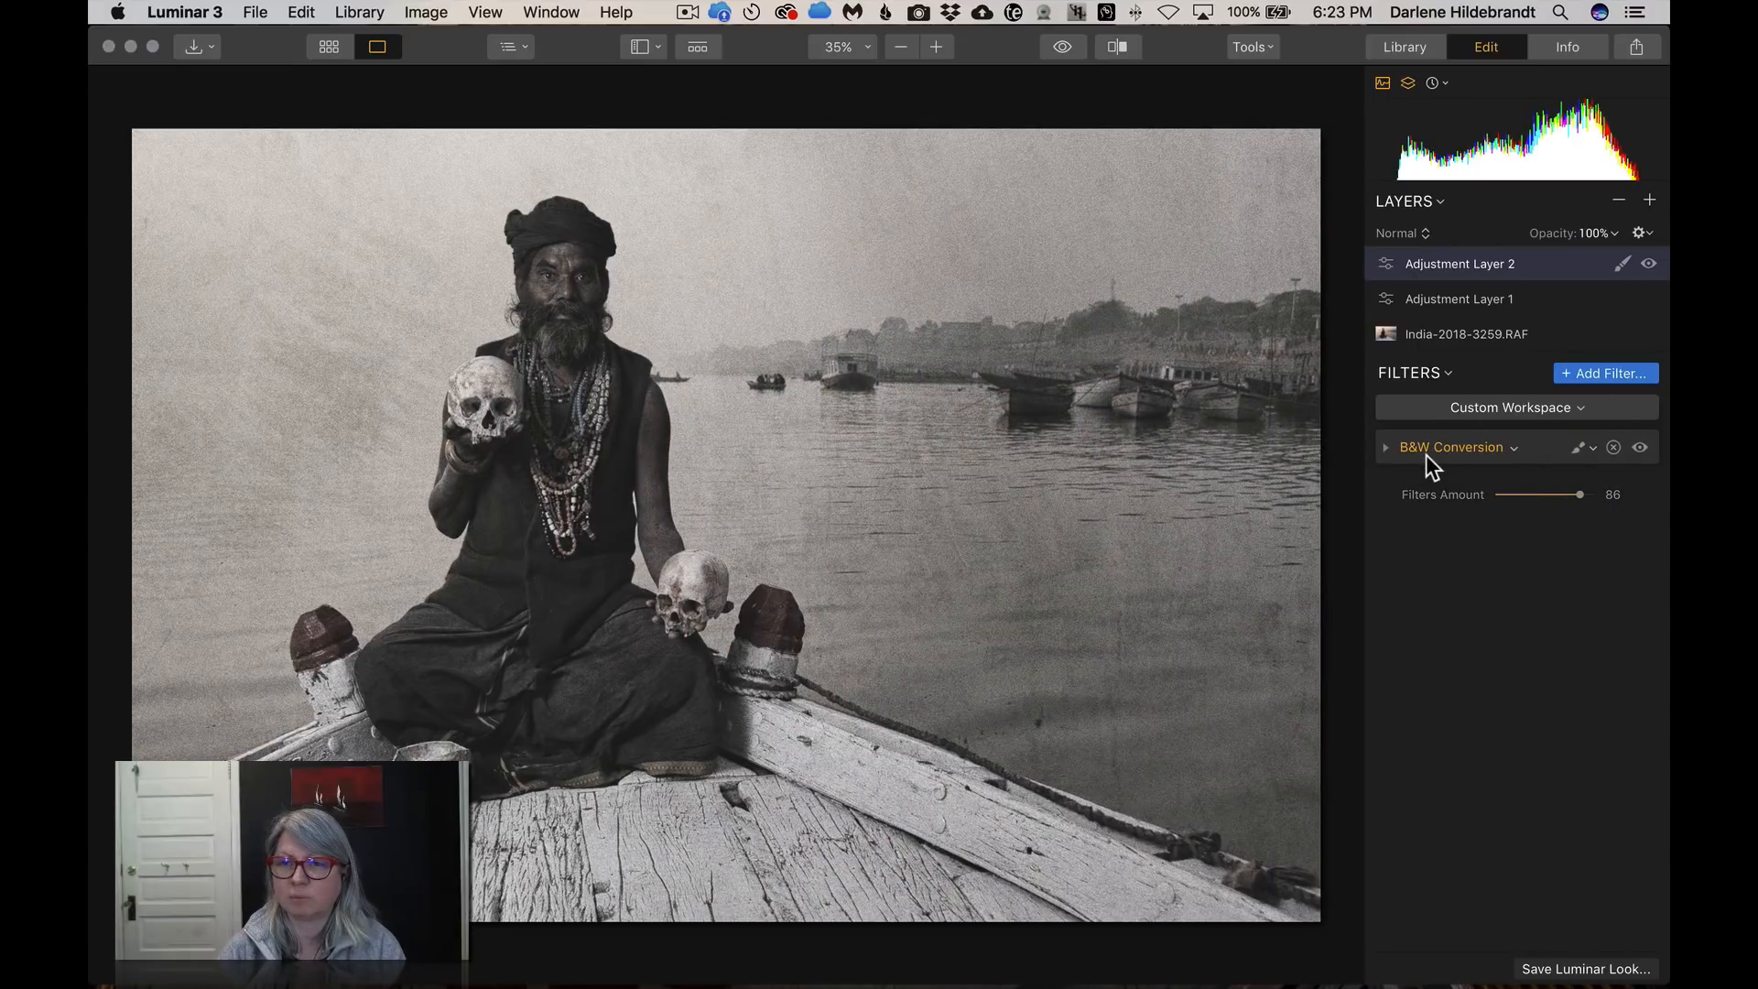
{"action": "left_click", "coordinate": [1603, 236]}
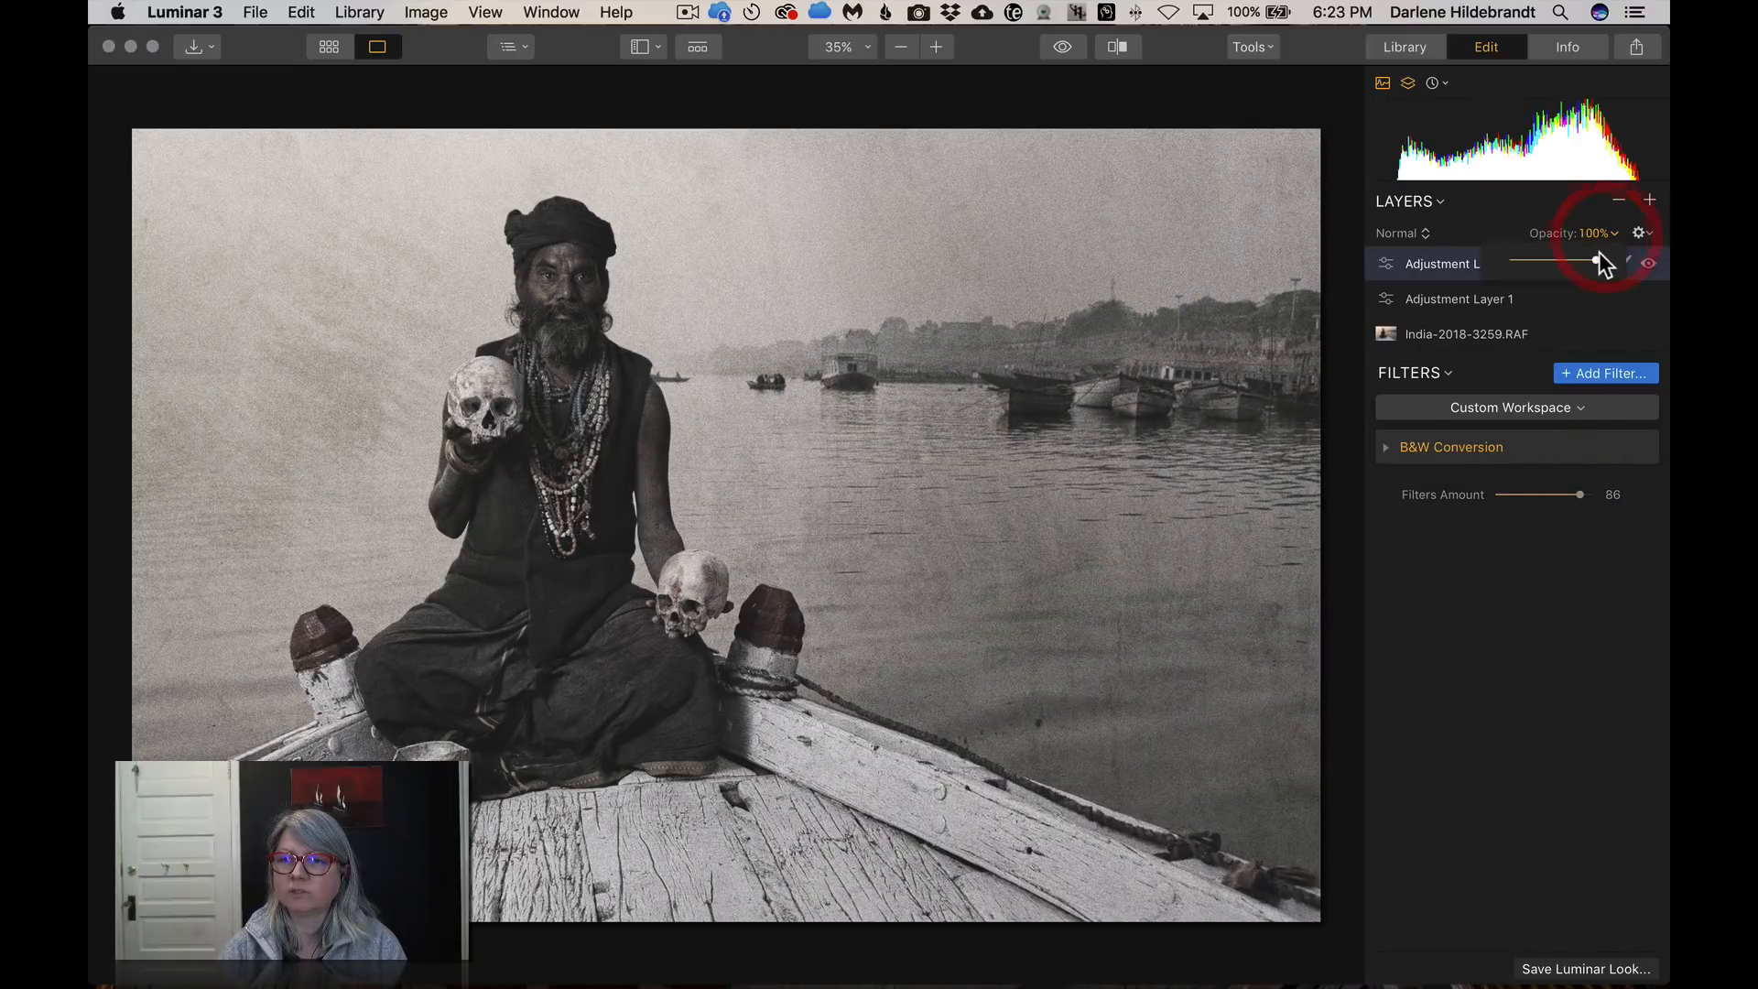
{"action": "mouse_move", "coordinate": [1596, 255]}
{"action": "left_mouse_down"}
{"action": "mouse_move", "coordinate": [1533, 245]}
{"action": "mouse_move", "coordinate": [1573, 239]}
{"action": "left_mouse_up"}
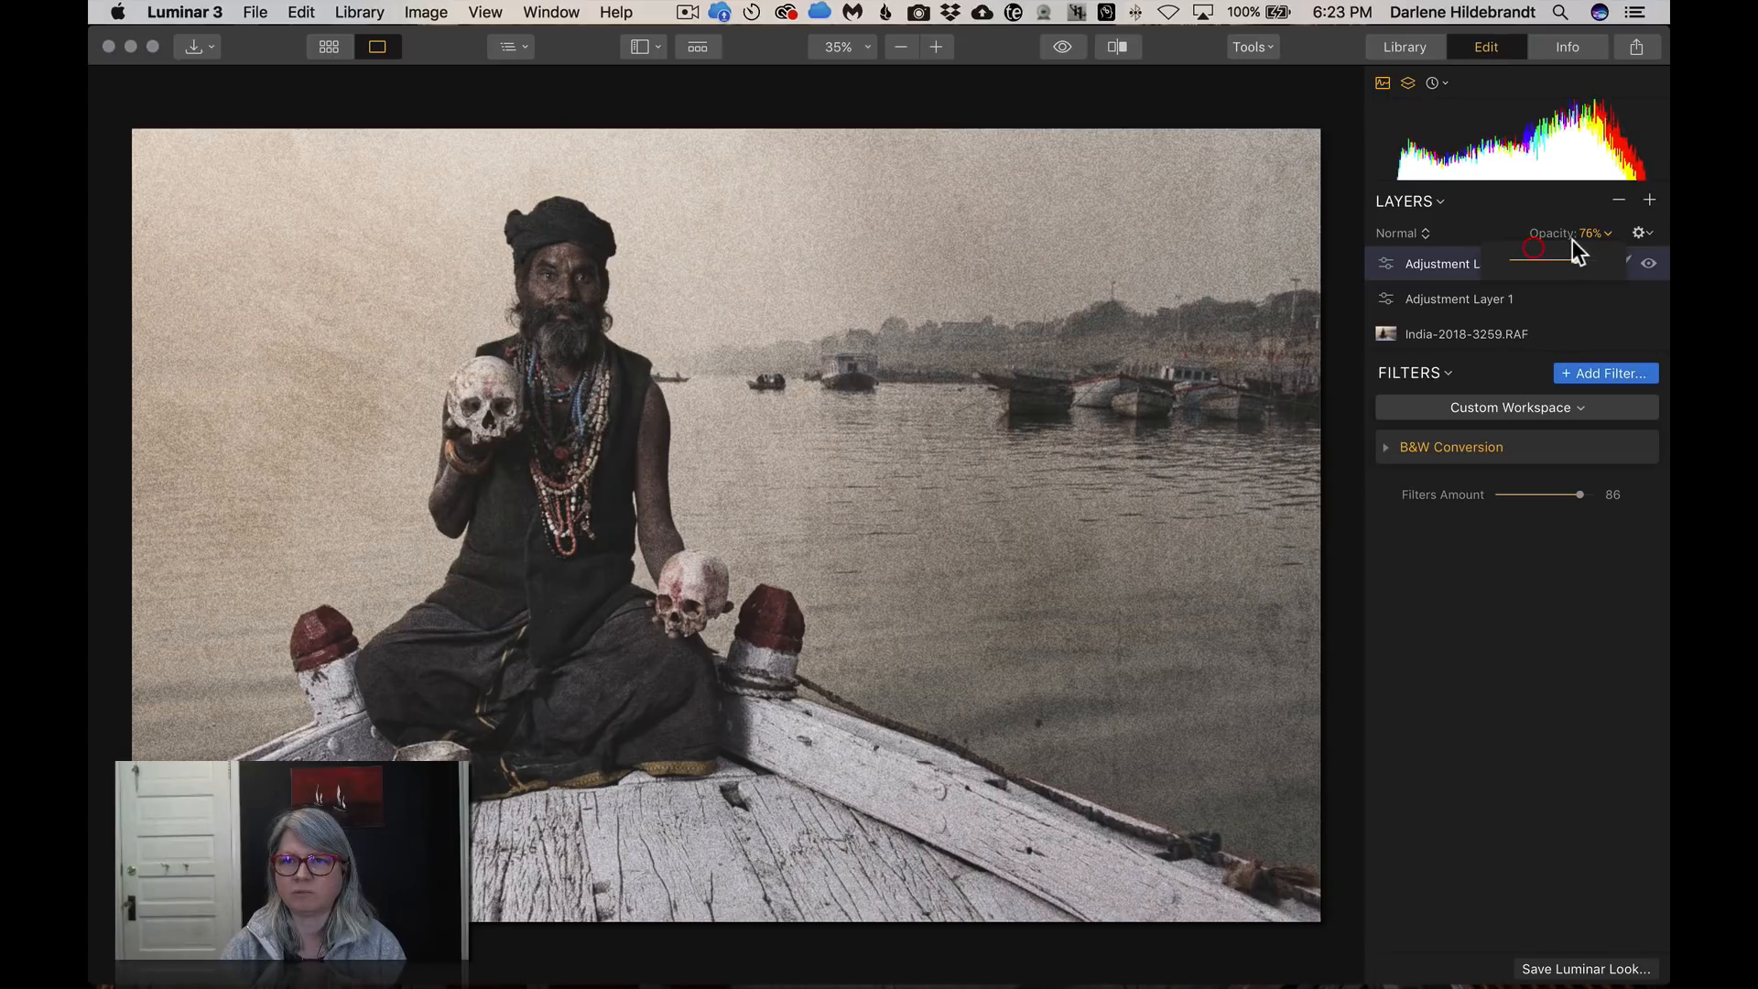
{"action": "left_click", "coordinate": [1533, 300]}
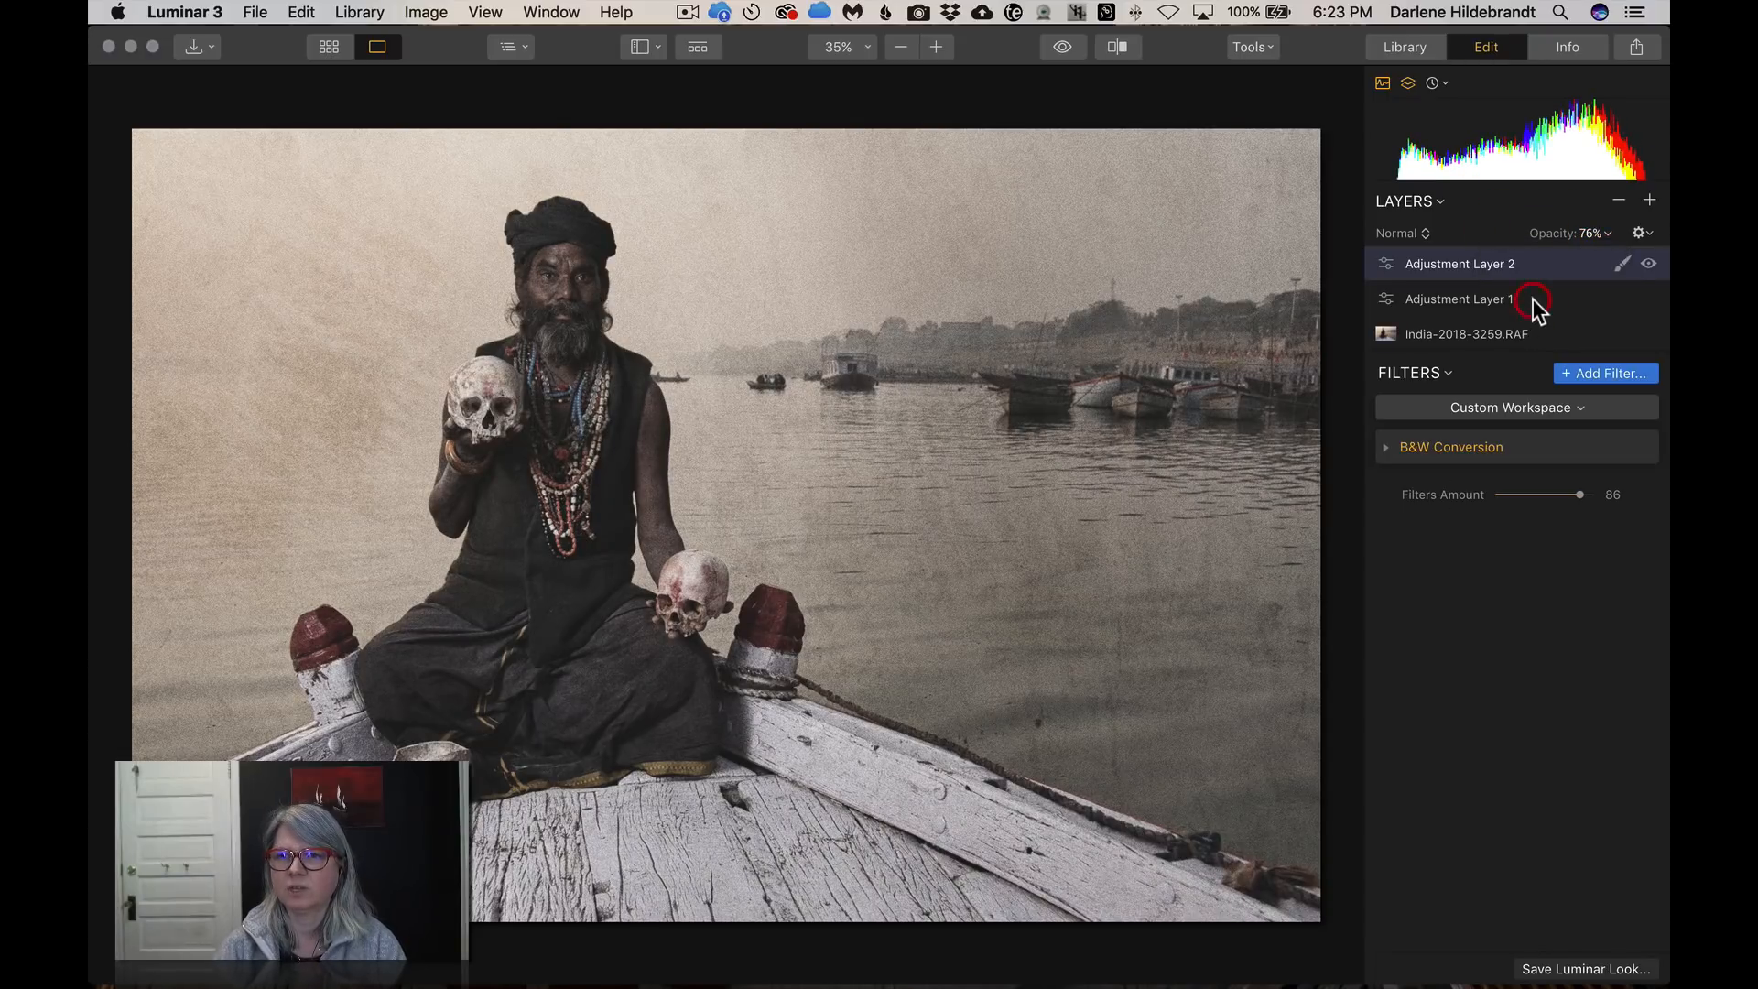
Rename Adjustment Layer 1 as "texture layer"
{"action": "left_click", "coordinate": [1430, 297]}
{"action": "left_click", "coordinate": [1448, 297]}
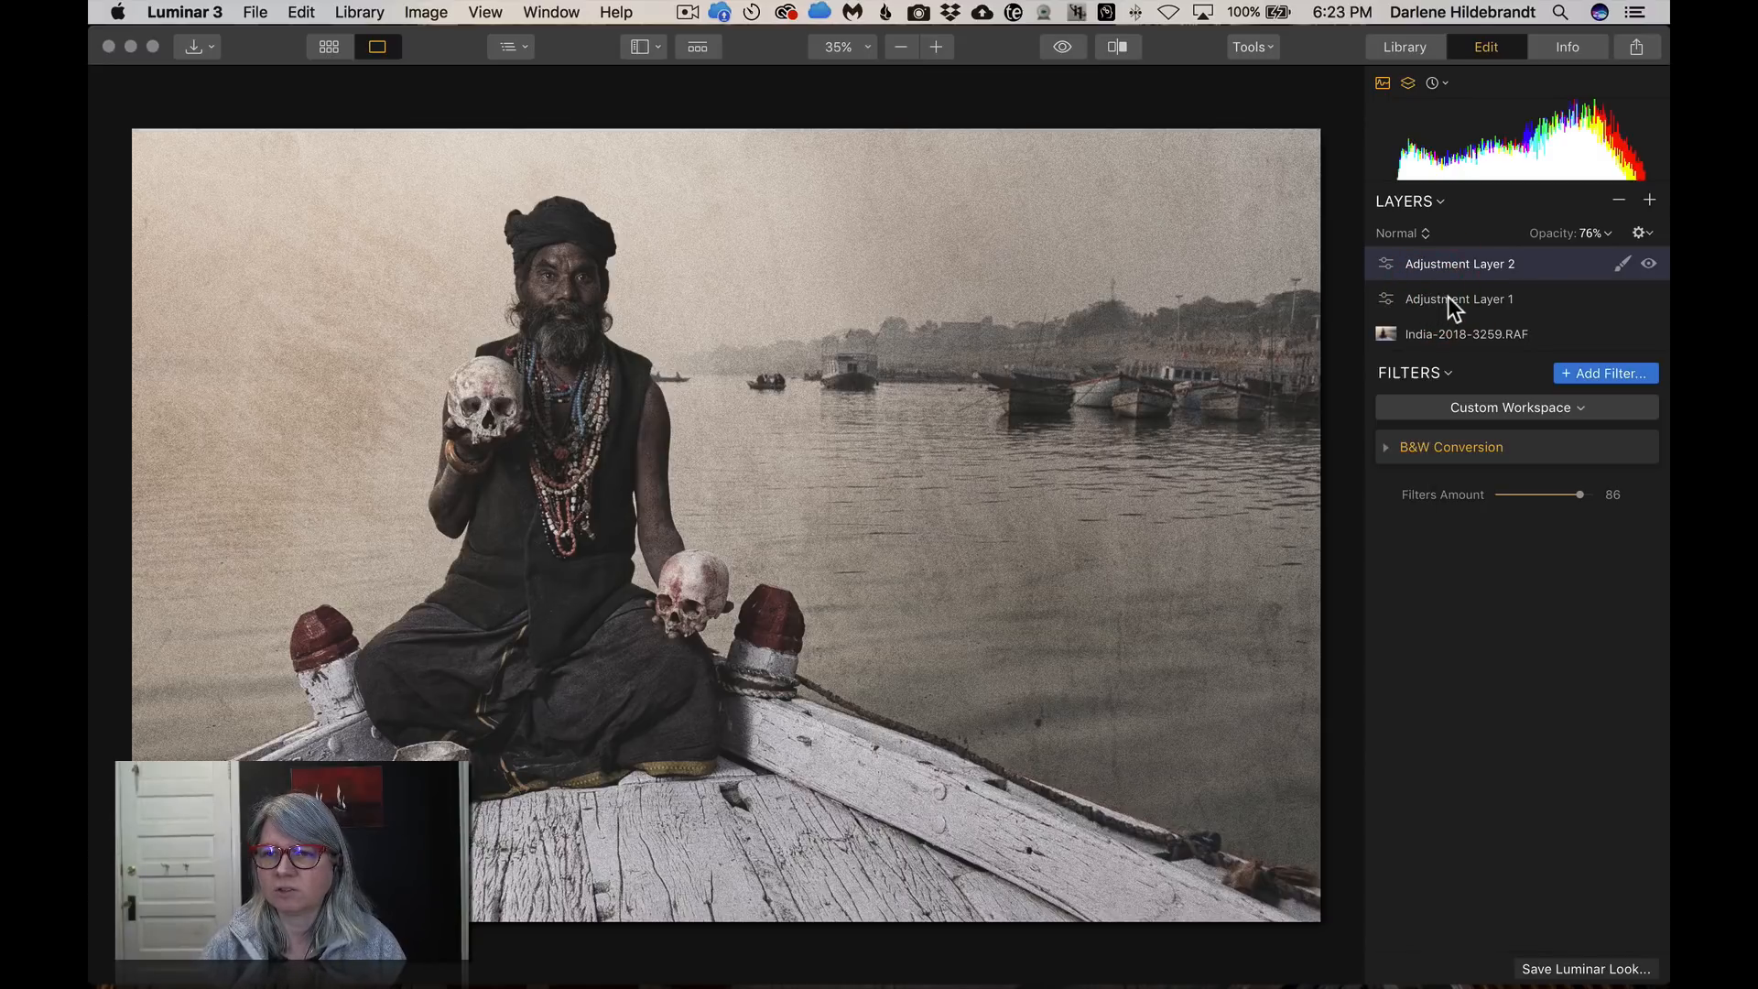
{"action": "right_click", "coordinate": [1443, 298]}
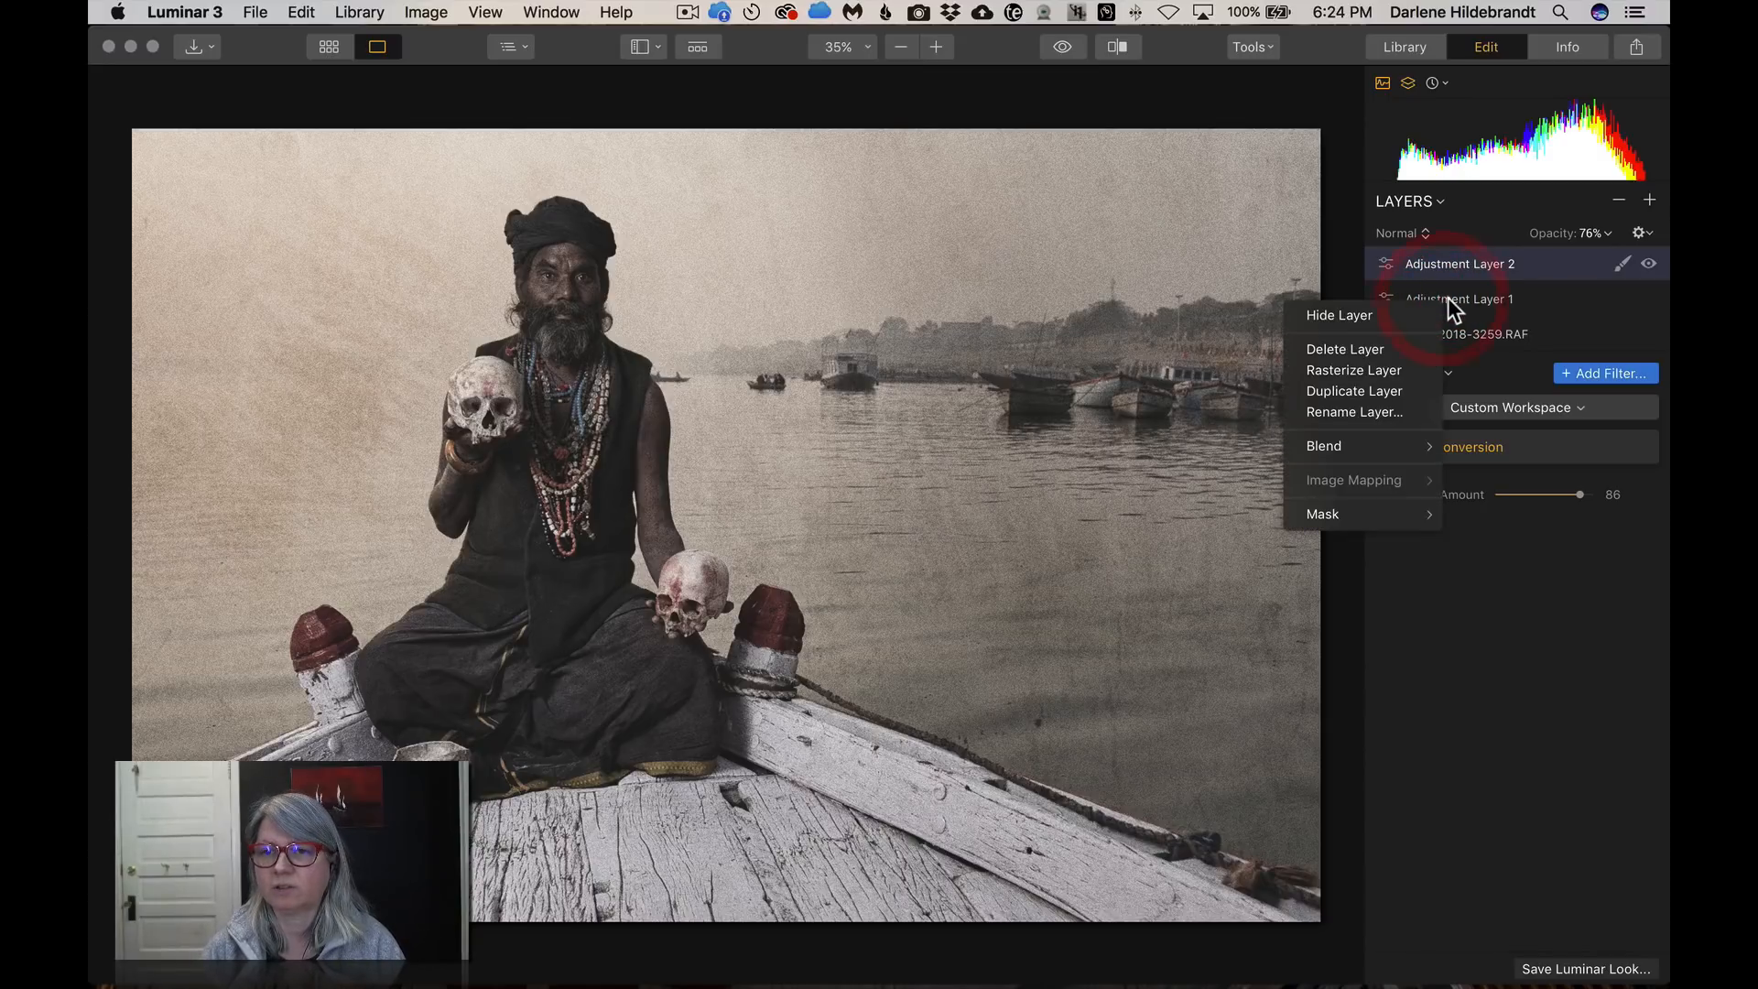
{"action": "left_click", "coordinate": [1346, 415]}
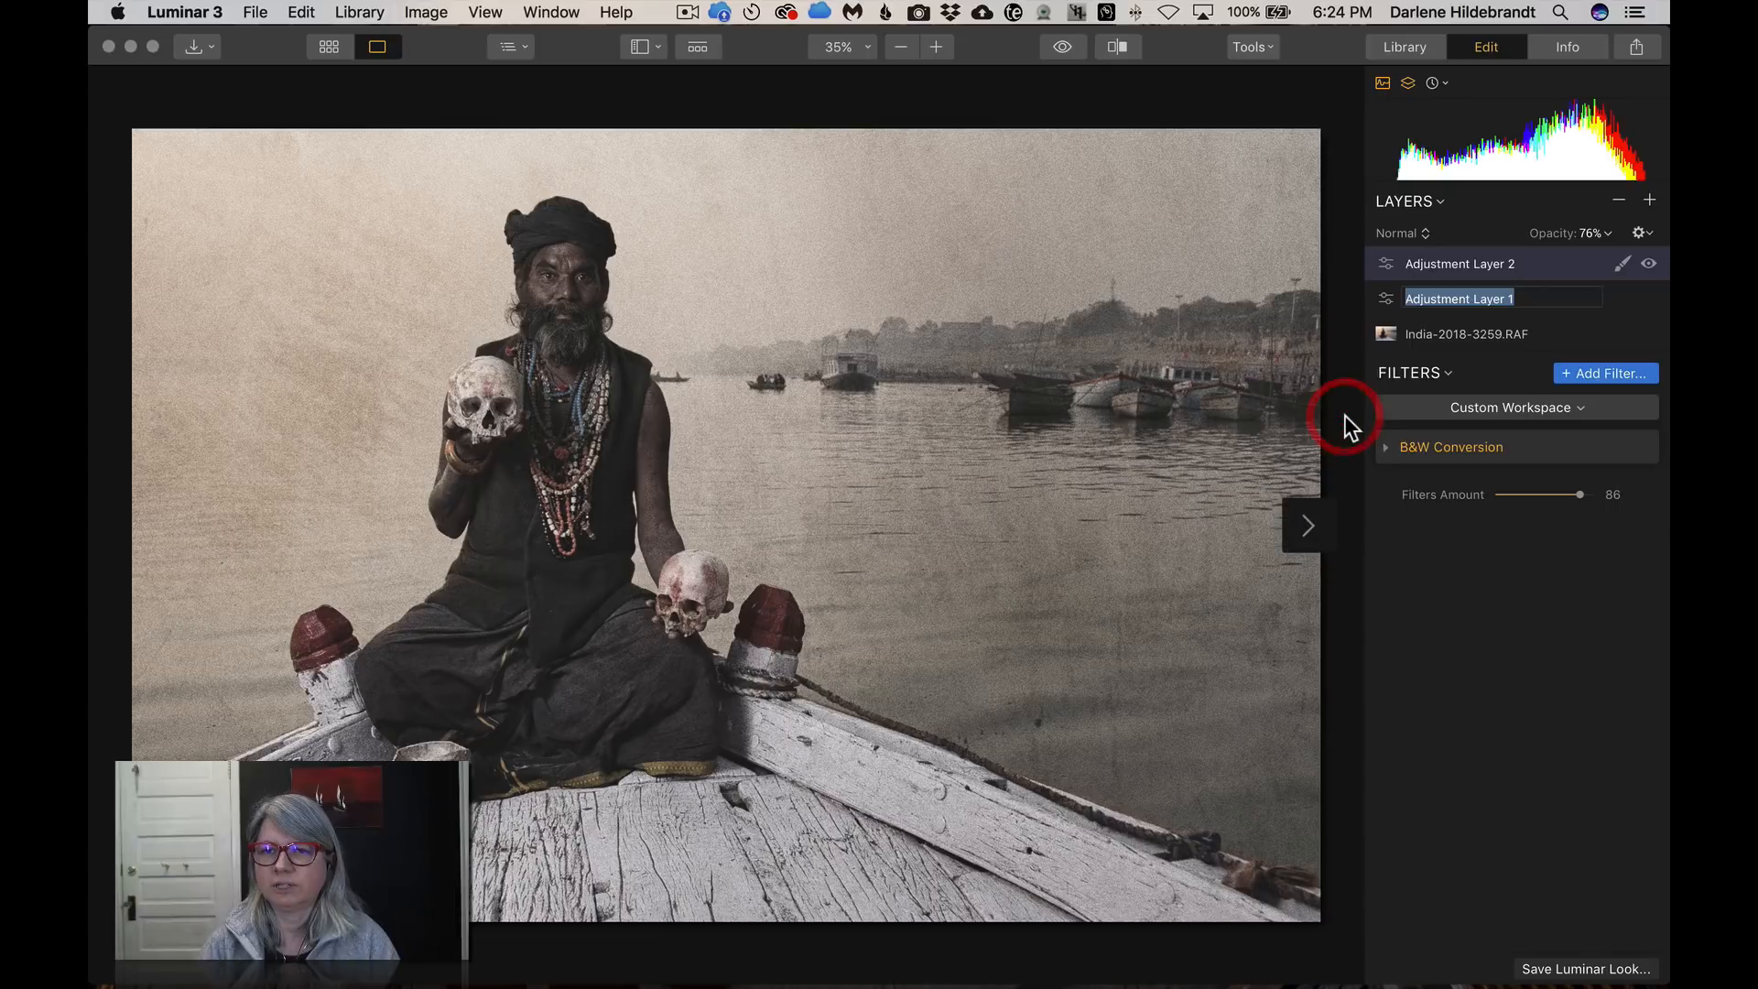
{"action": "type", "text": "te"}
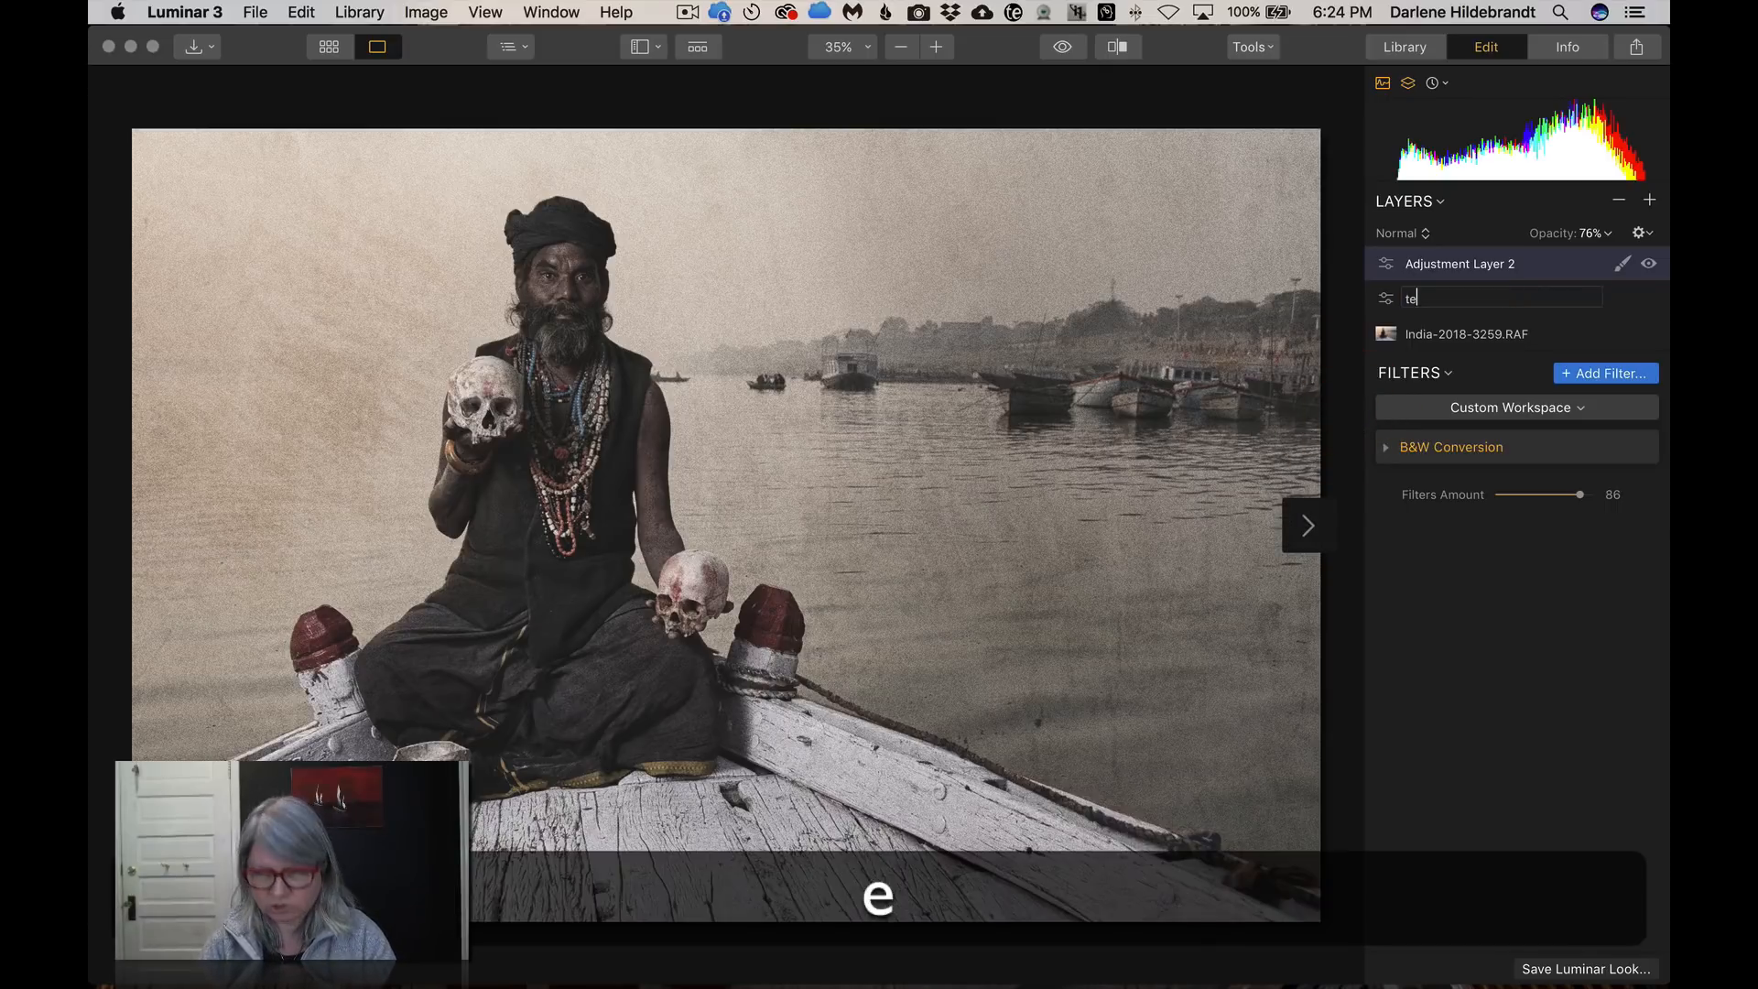
{"action": "type", "text": "xture layer"}
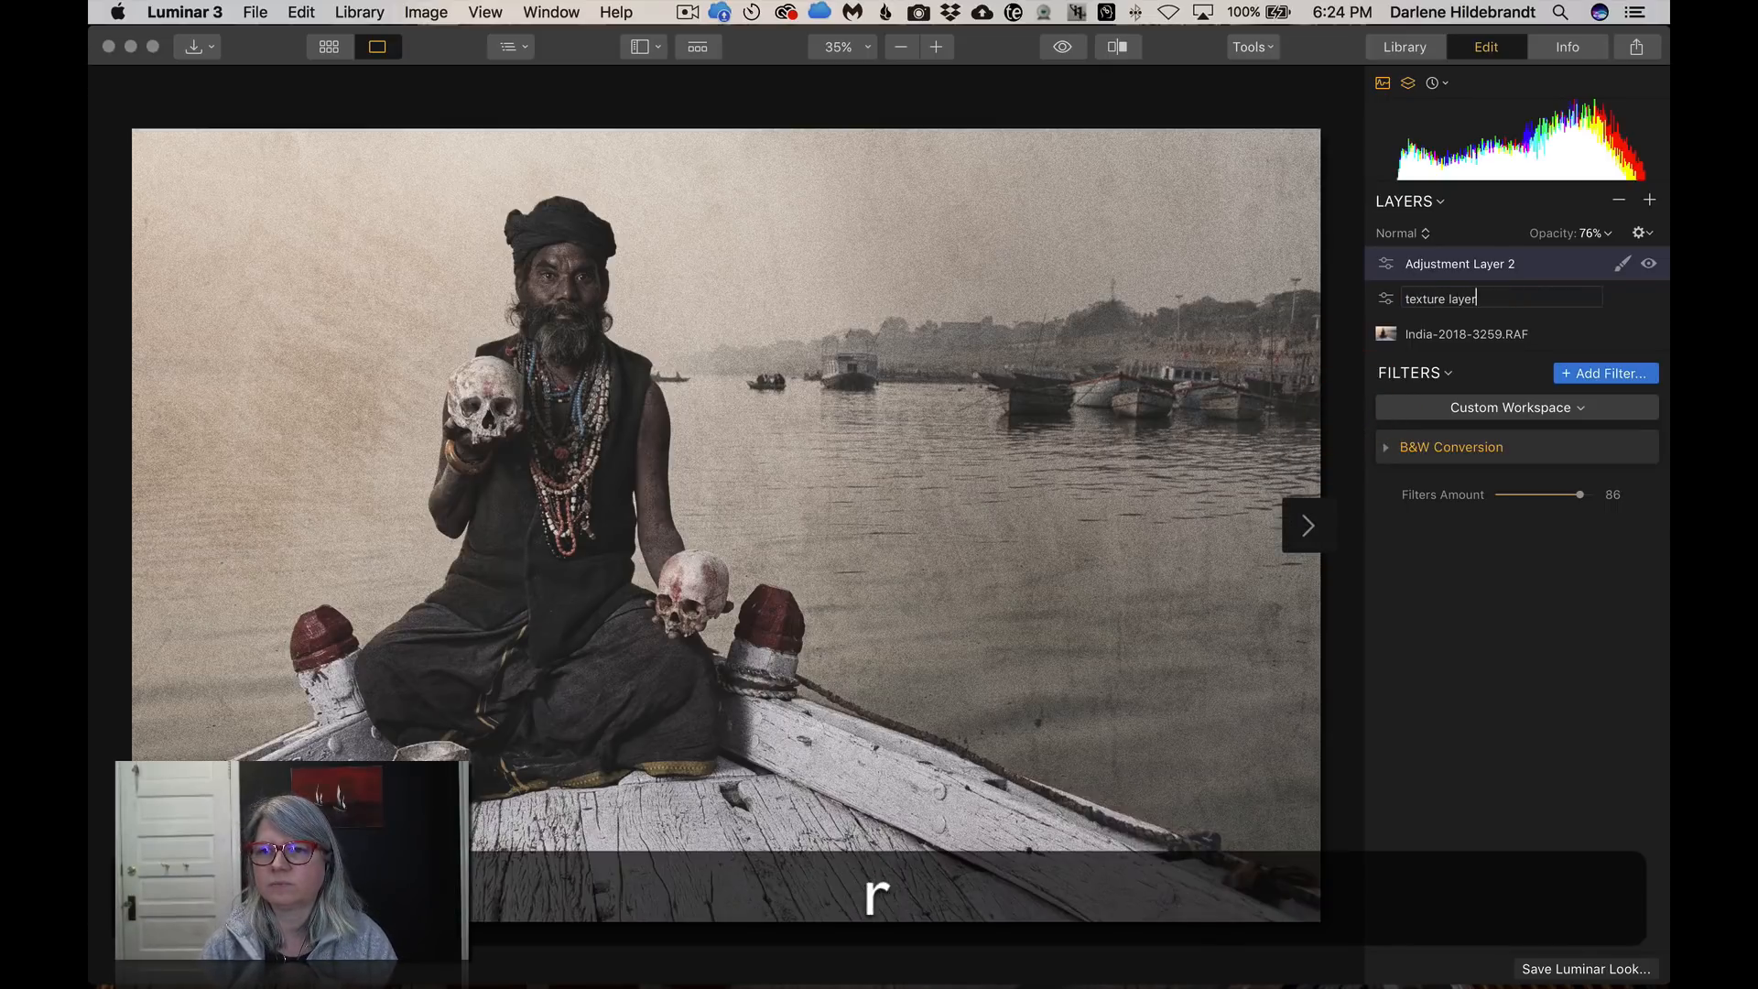
{"action": "key", "text": "Return"}
Rename Adjustment Layer 2 as "b/w layer"
{"action": "right_click", "coordinate": [1431, 267]}
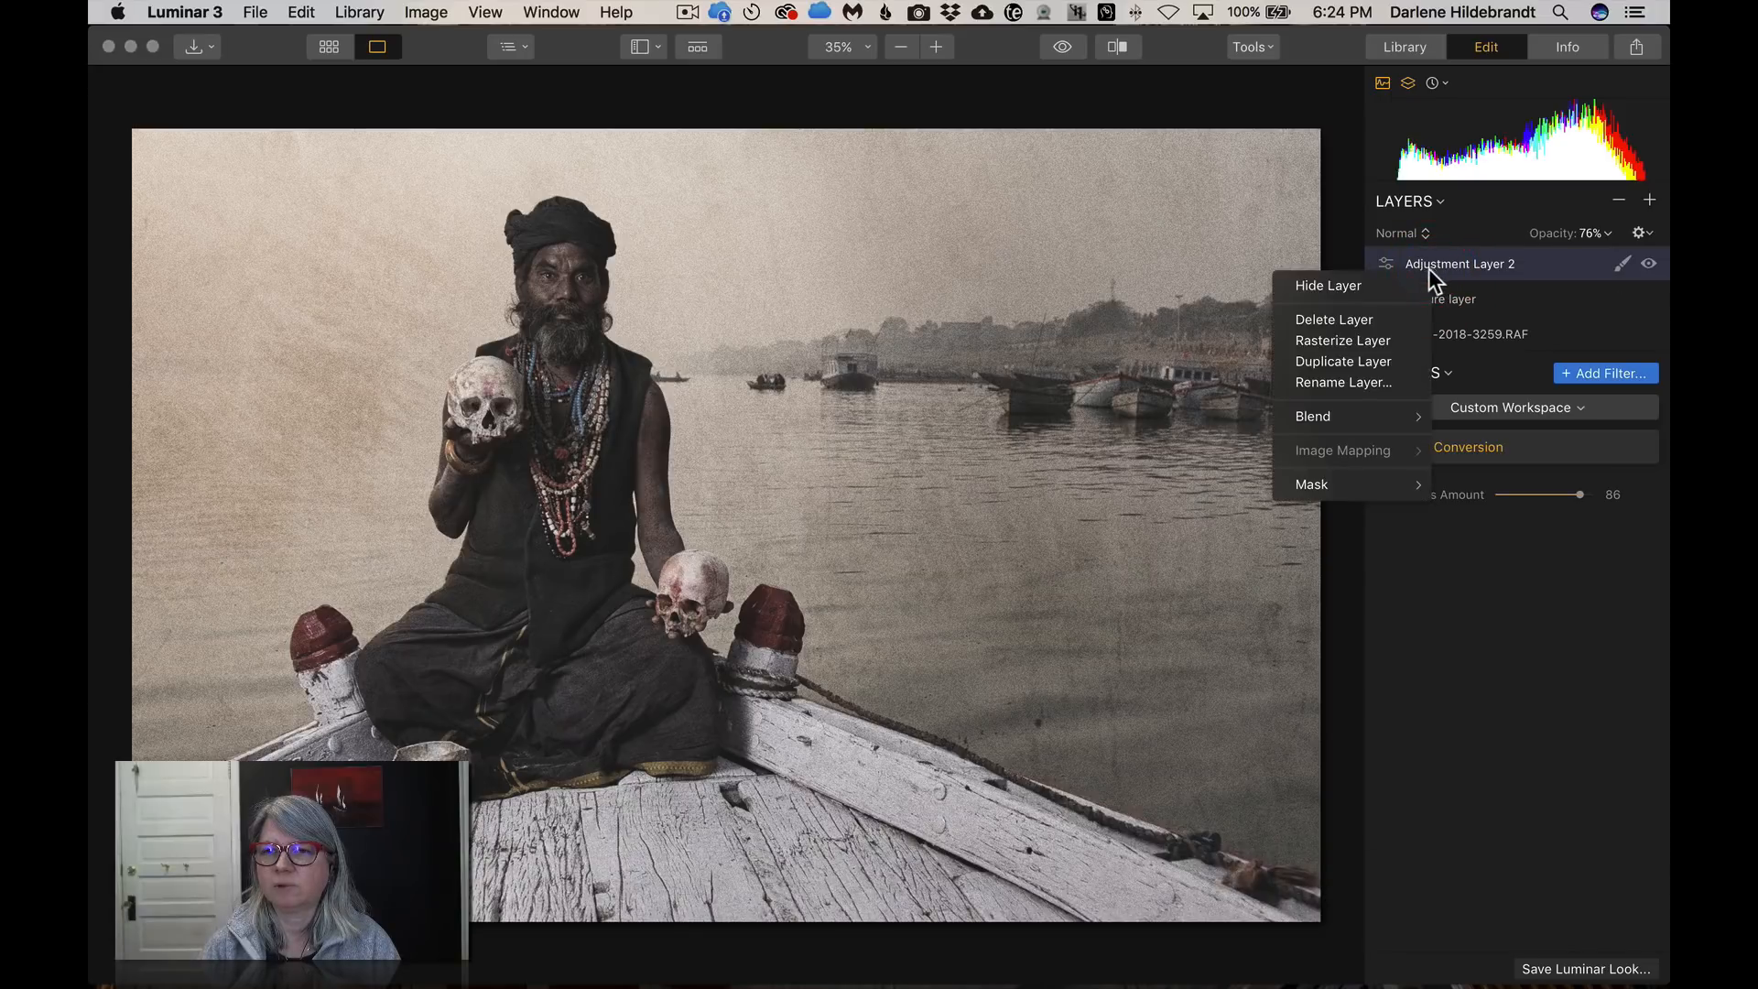
{"action": "left_click", "coordinate": [1342, 387]}
{"action": "type", "text": "b/w later"}
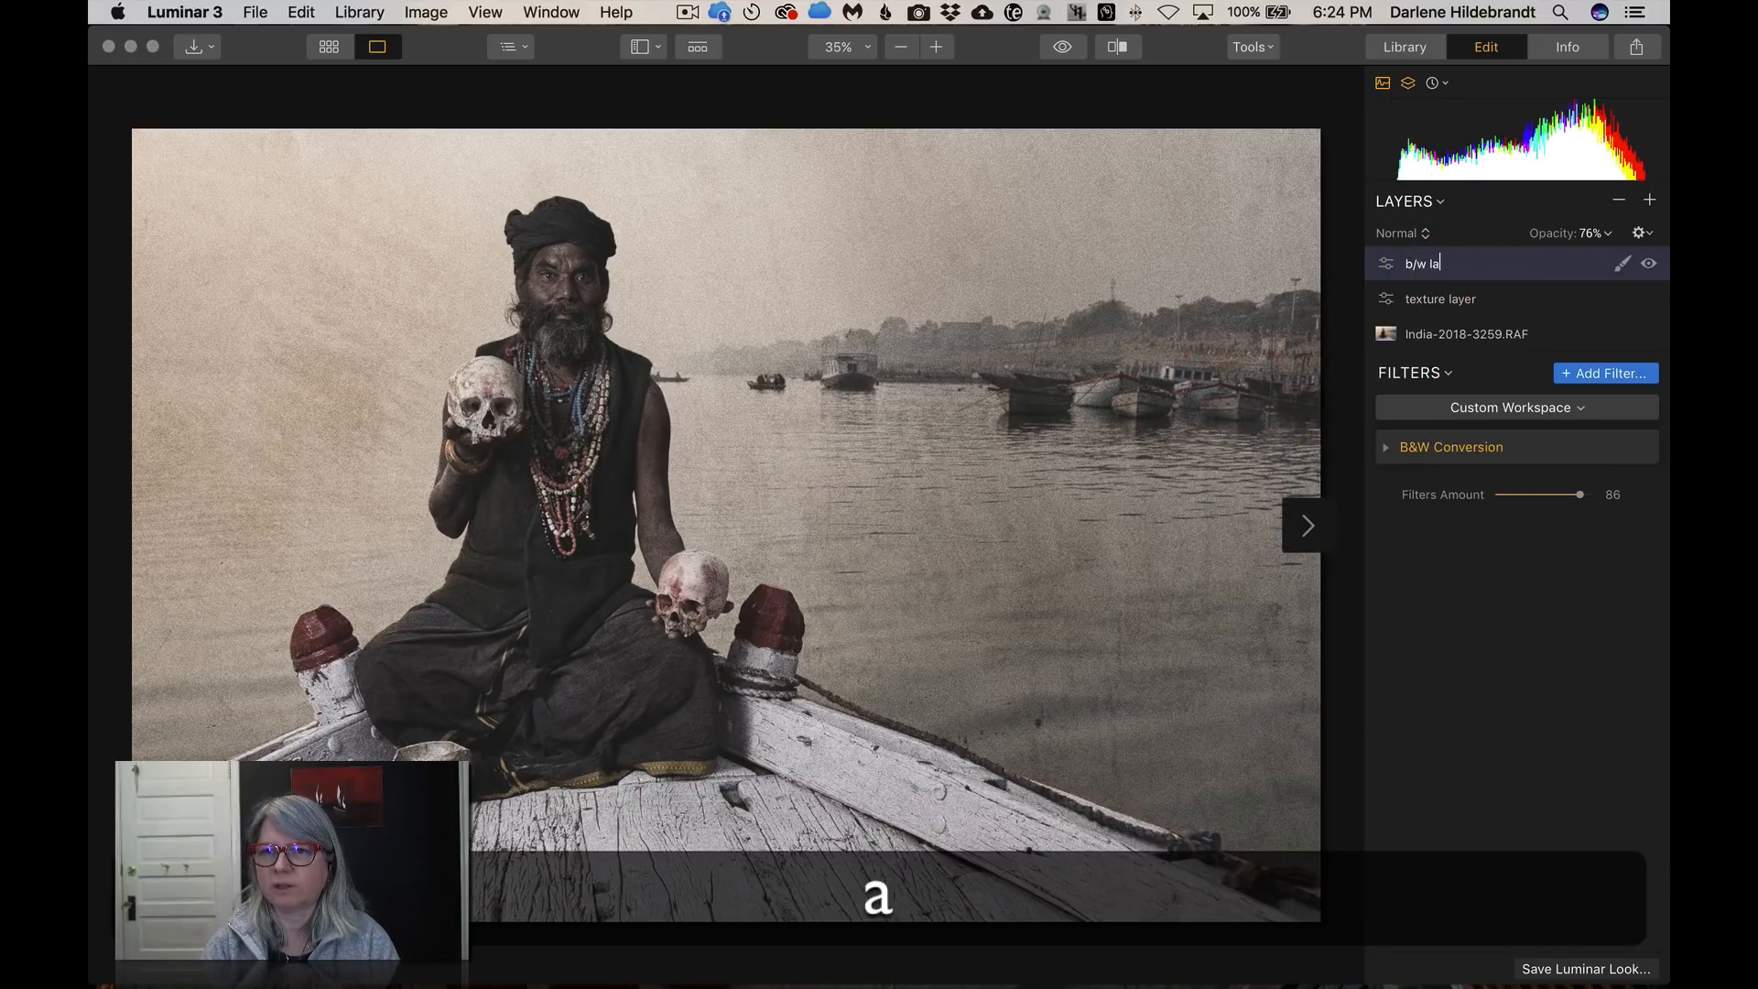
{"action": "key", "text": "BackSpace"}
{"action": "key", "text": "BackSpace"}
{"action": "key", "text": "BackSpace"}
{"action": "type", "text": "yer"}
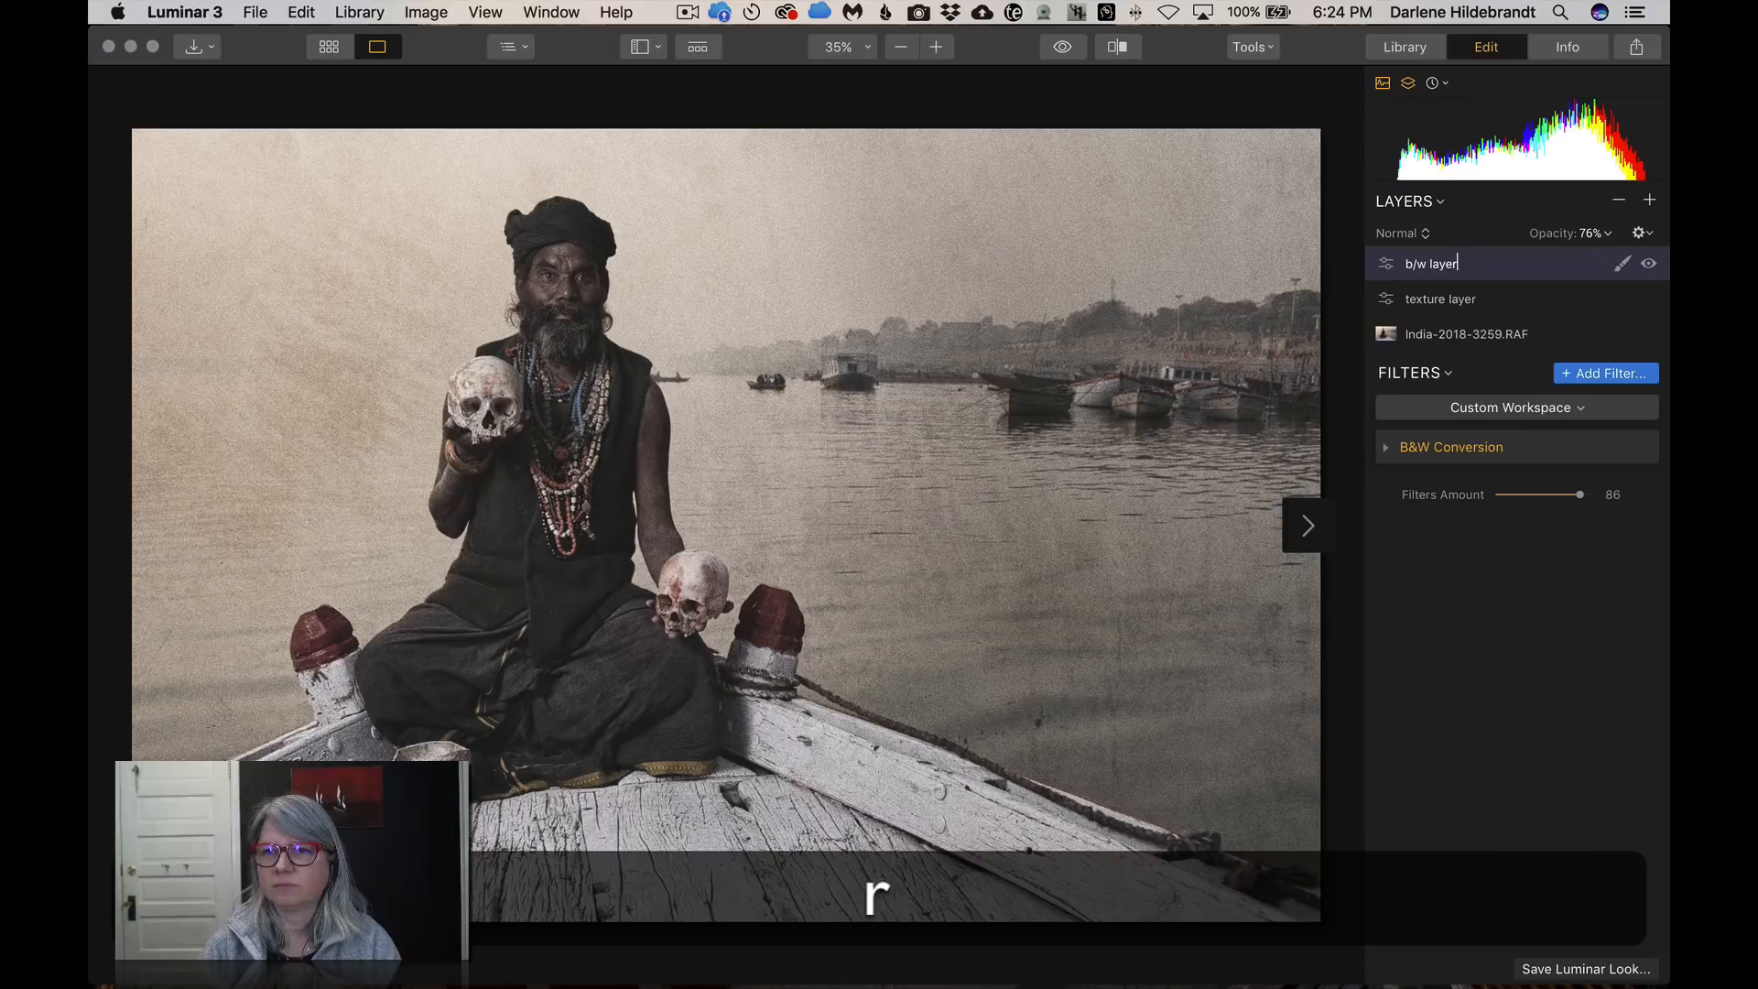
{"action": "key", "text": "Return"}
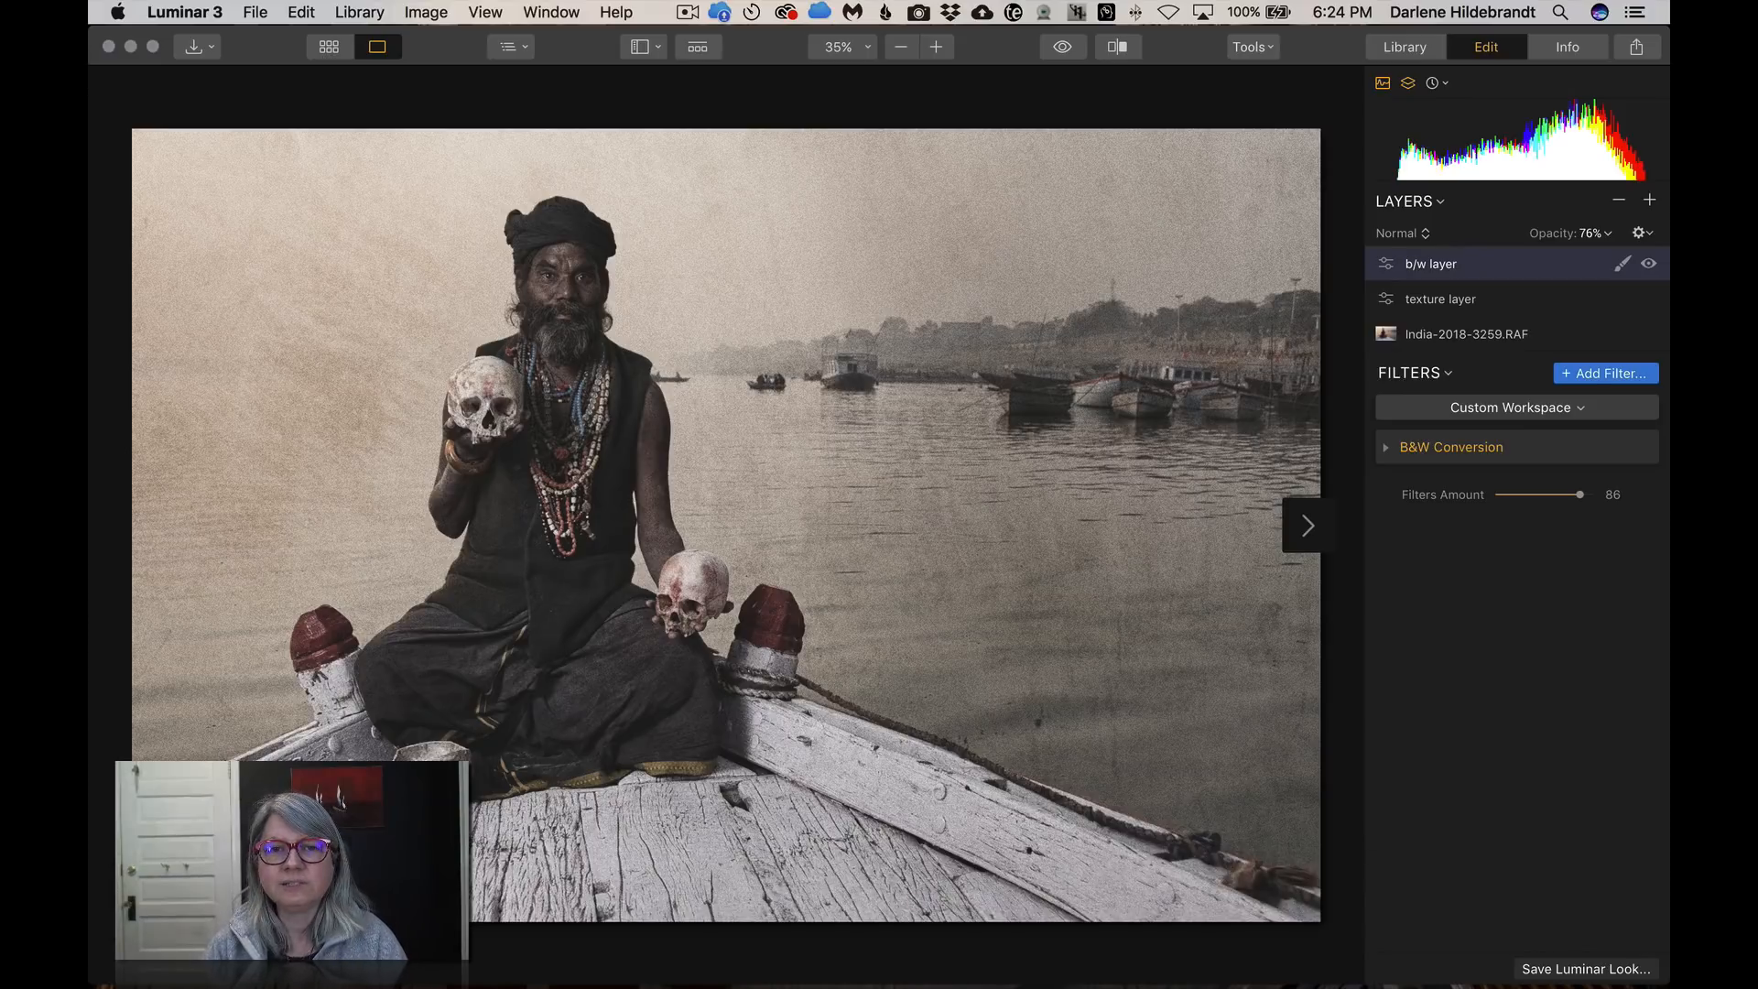
Preview the images in the Textures folder and load 03.jpg into the Texture Overlay filter of the texture layer
{"action": "left_click", "coordinate": [1503, 298]}
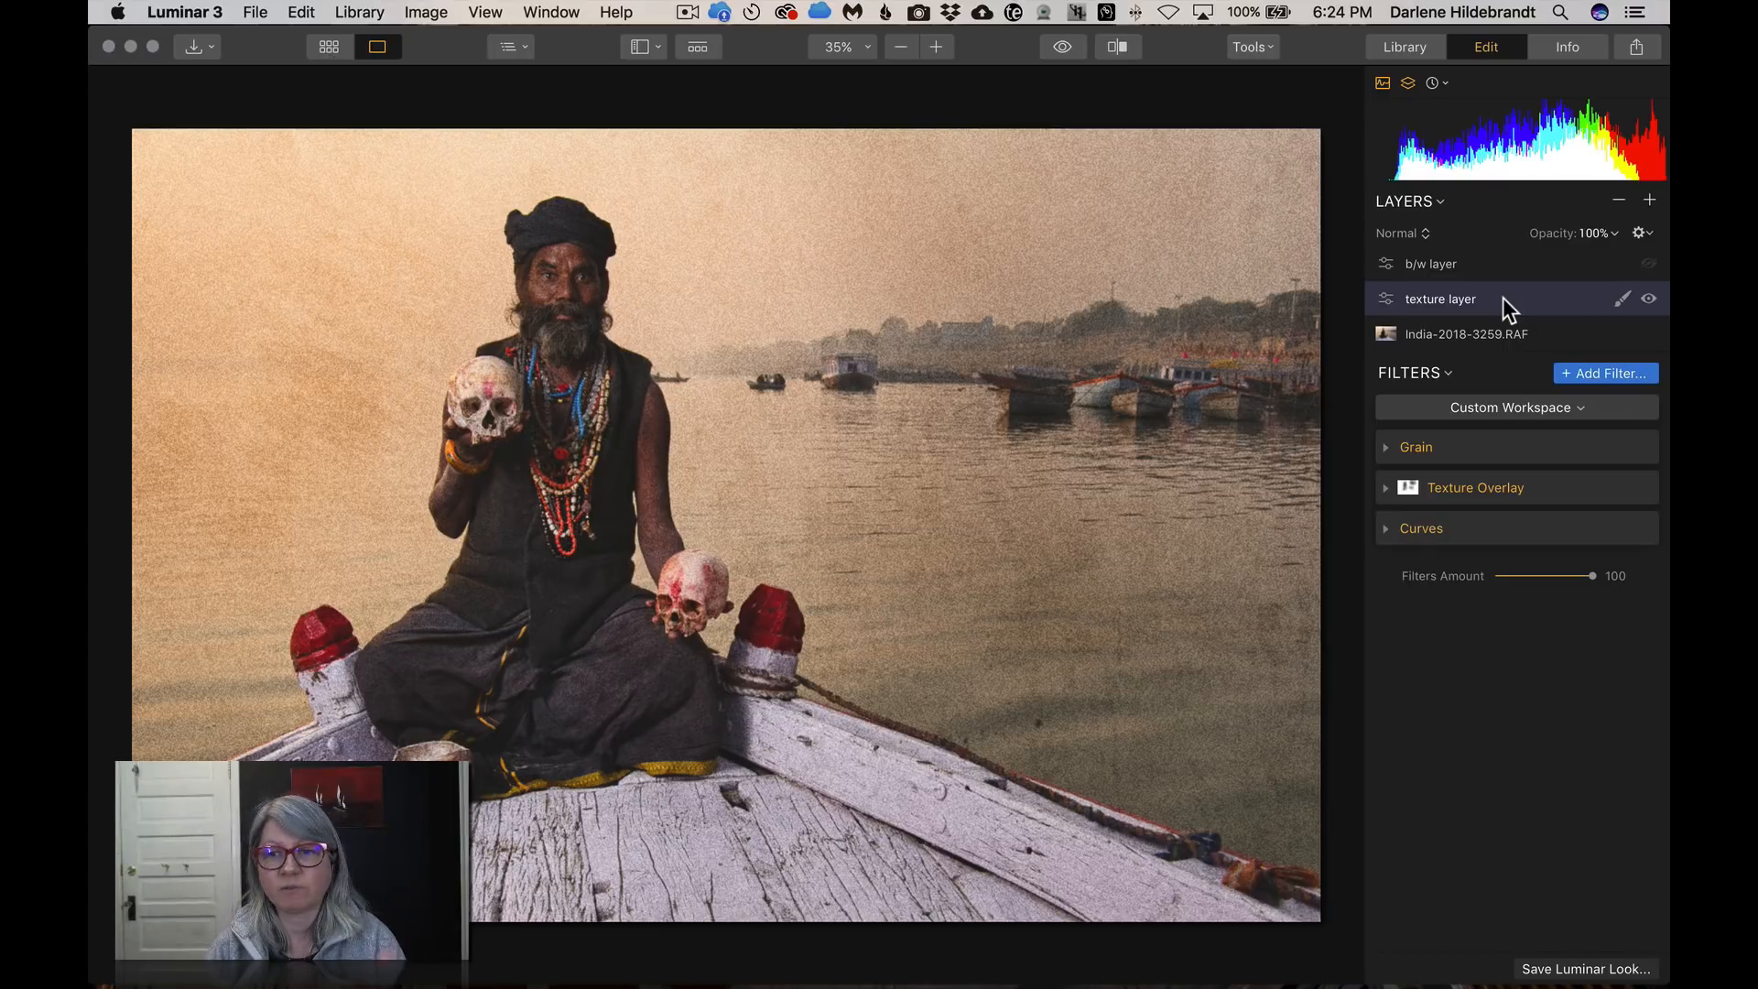
{"action": "left_click", "coordinate": [1386, 487]}
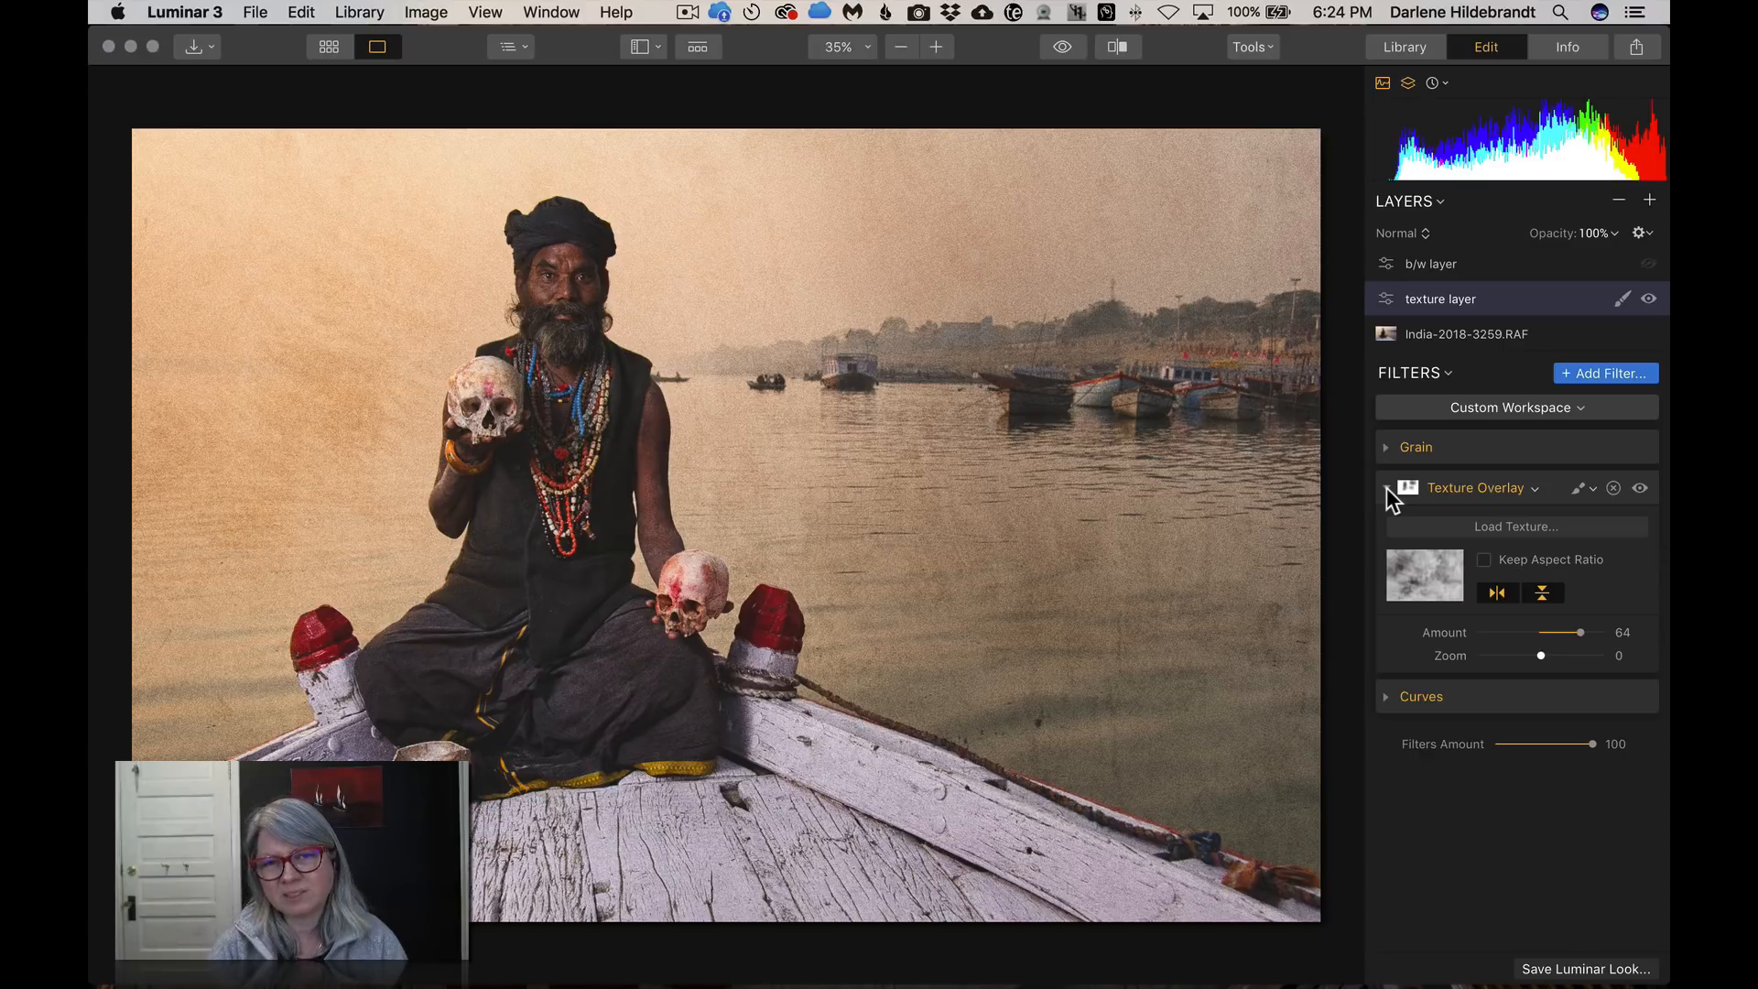
{"action": "left_click", "coordinate": [1503, 526]}
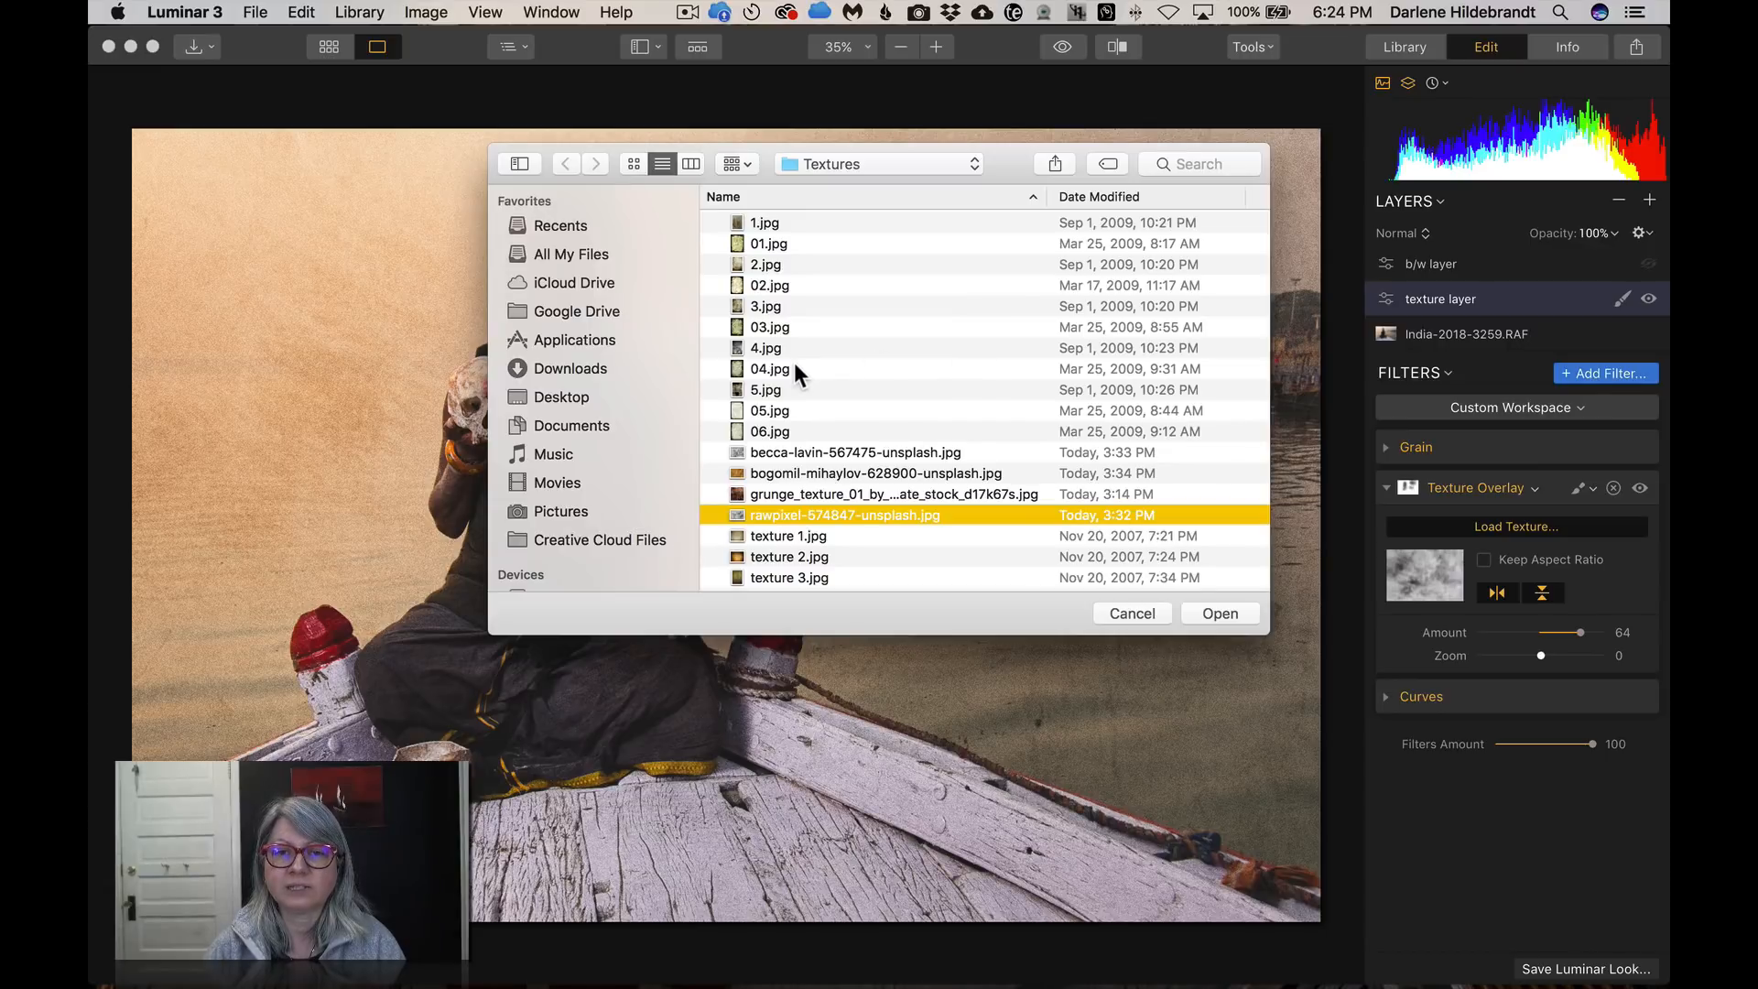
{"action": "left_click", "coordinate": [755, 227]}
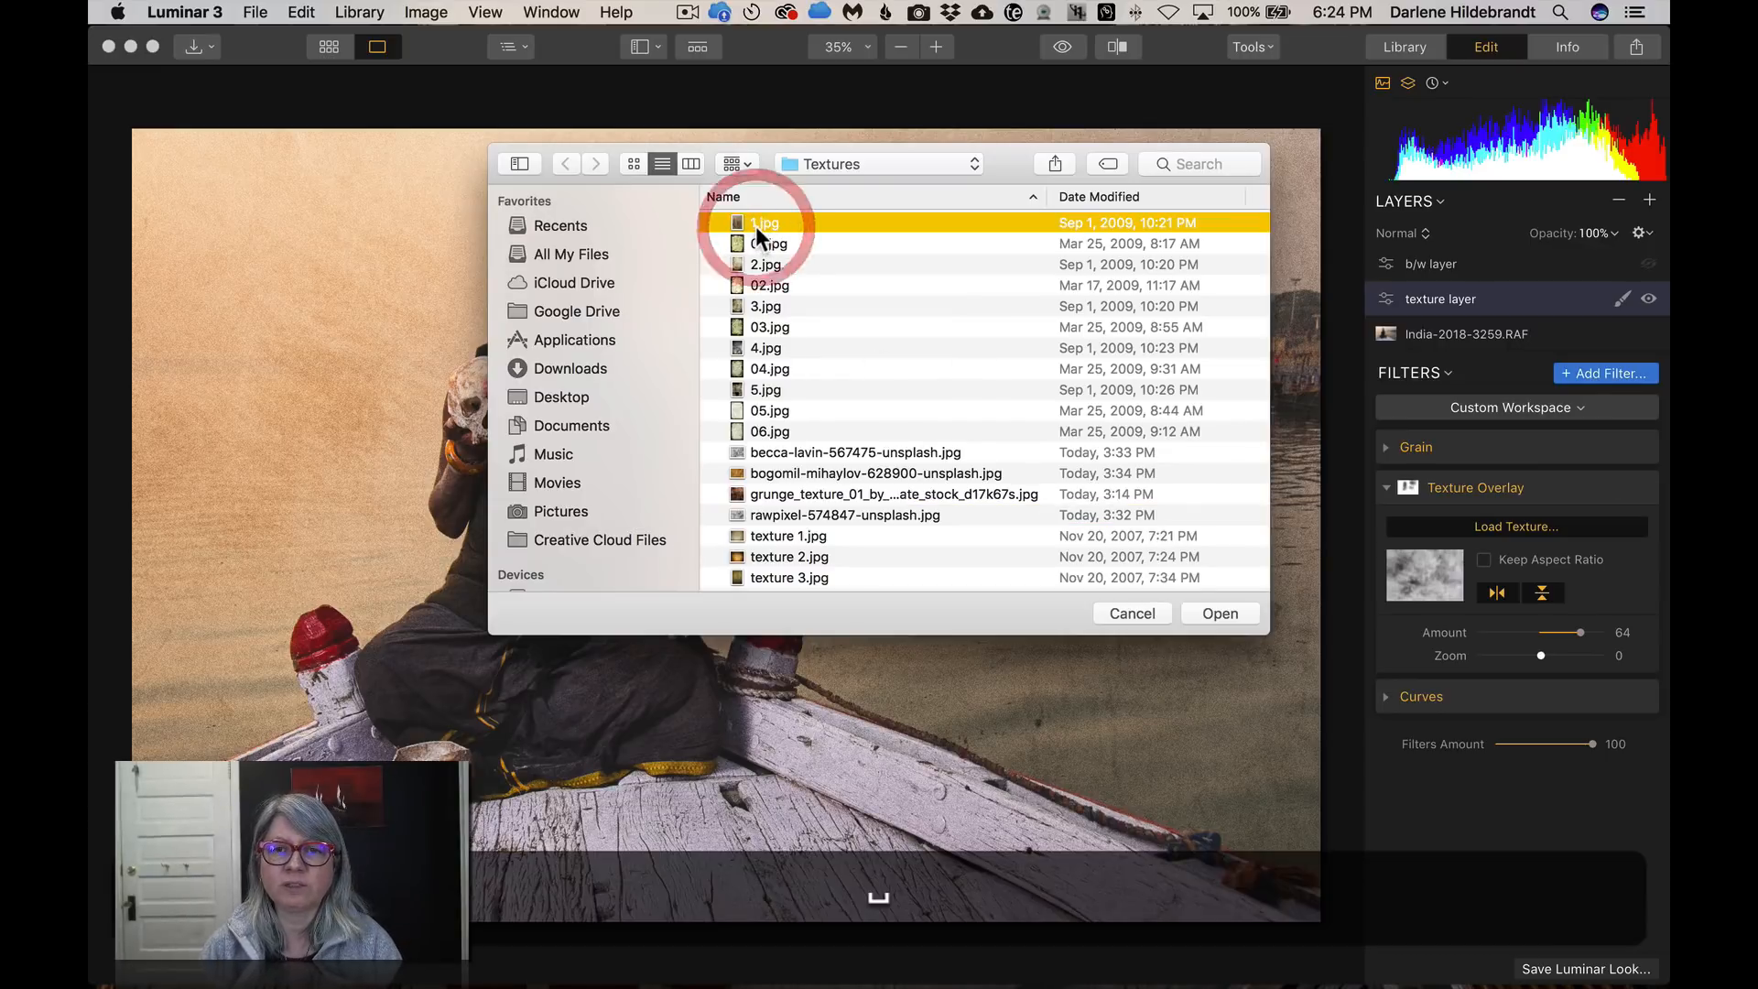
{"action": "key", "text": "space"}
{"action": "key", "text": "Down"}
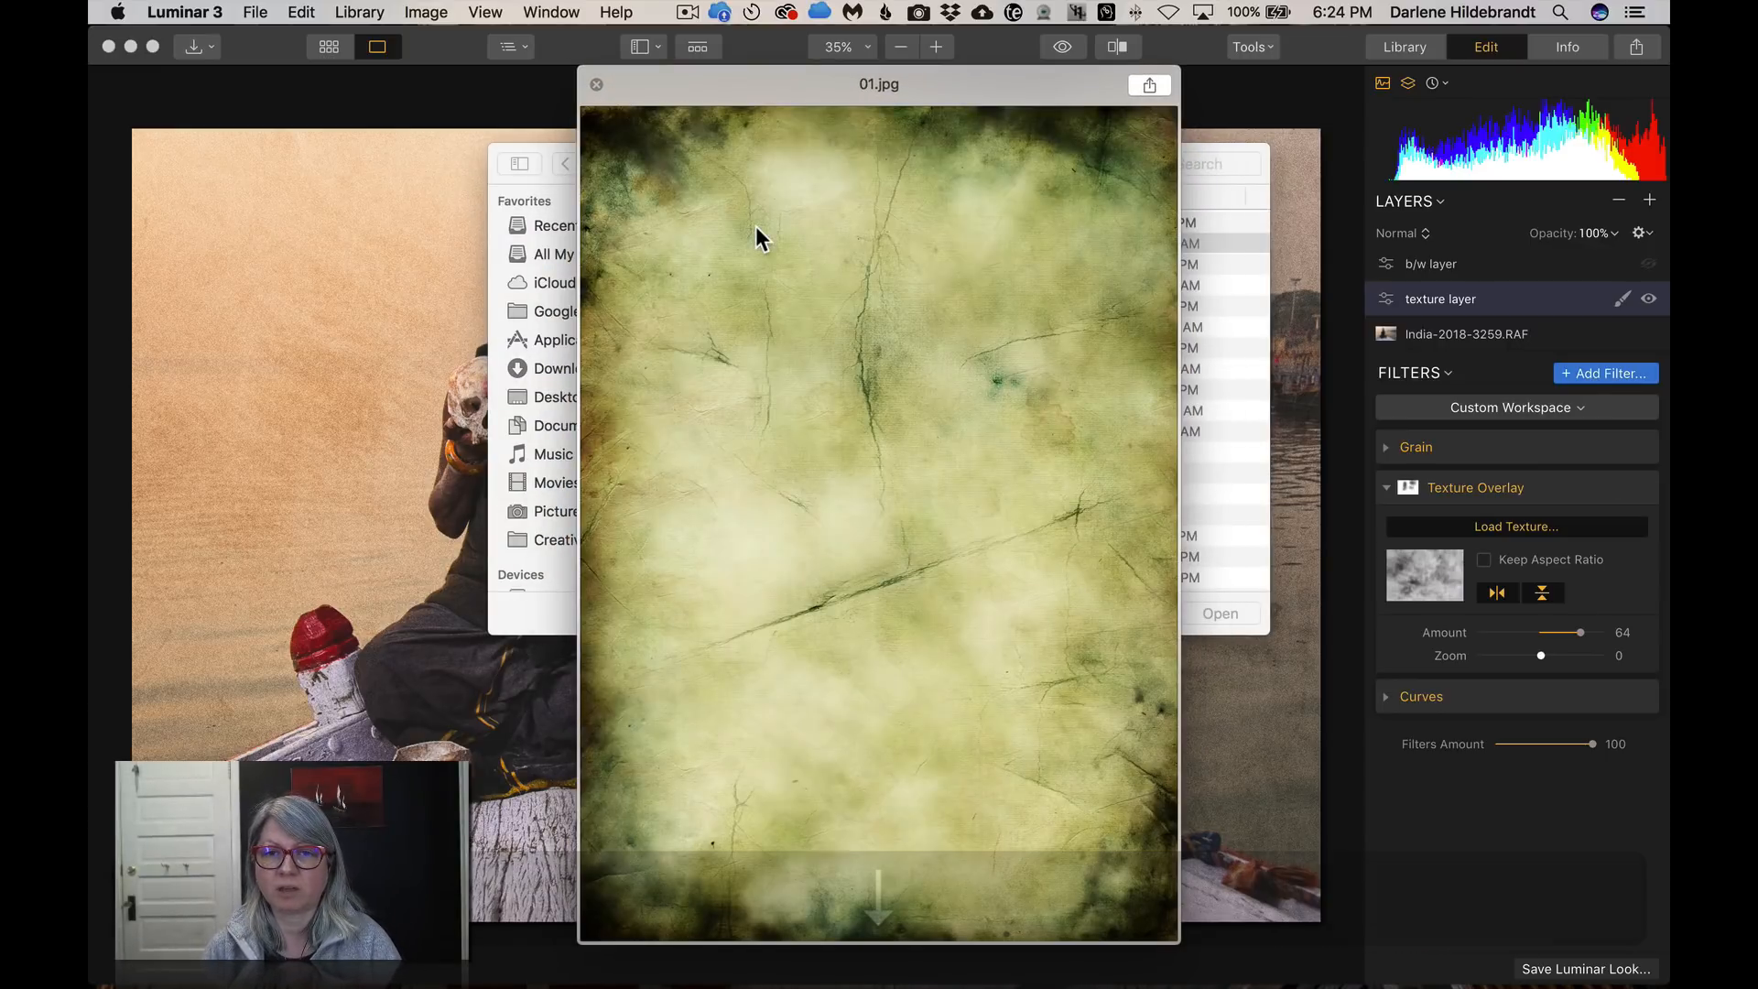
{"action": "key", "text": "Down"}
{"action": "key", "text": "Down"}
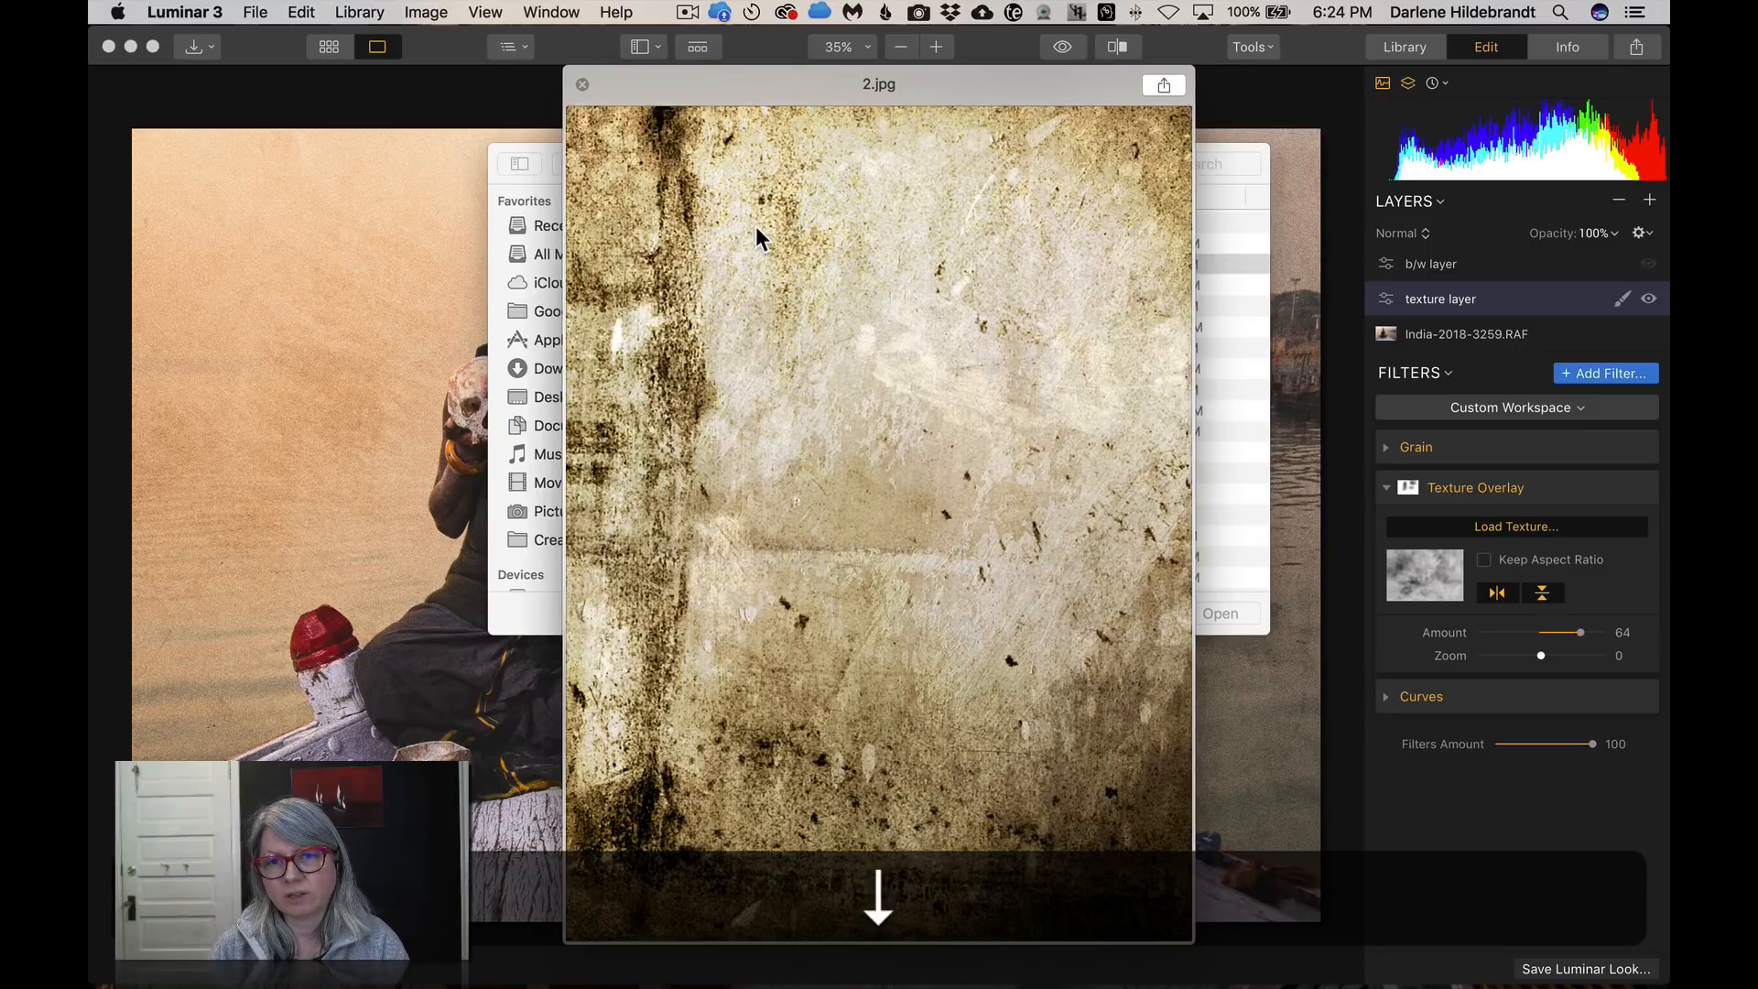
{"action": "key", "text": "Down"}
{"action": "key", "text": "Down"}
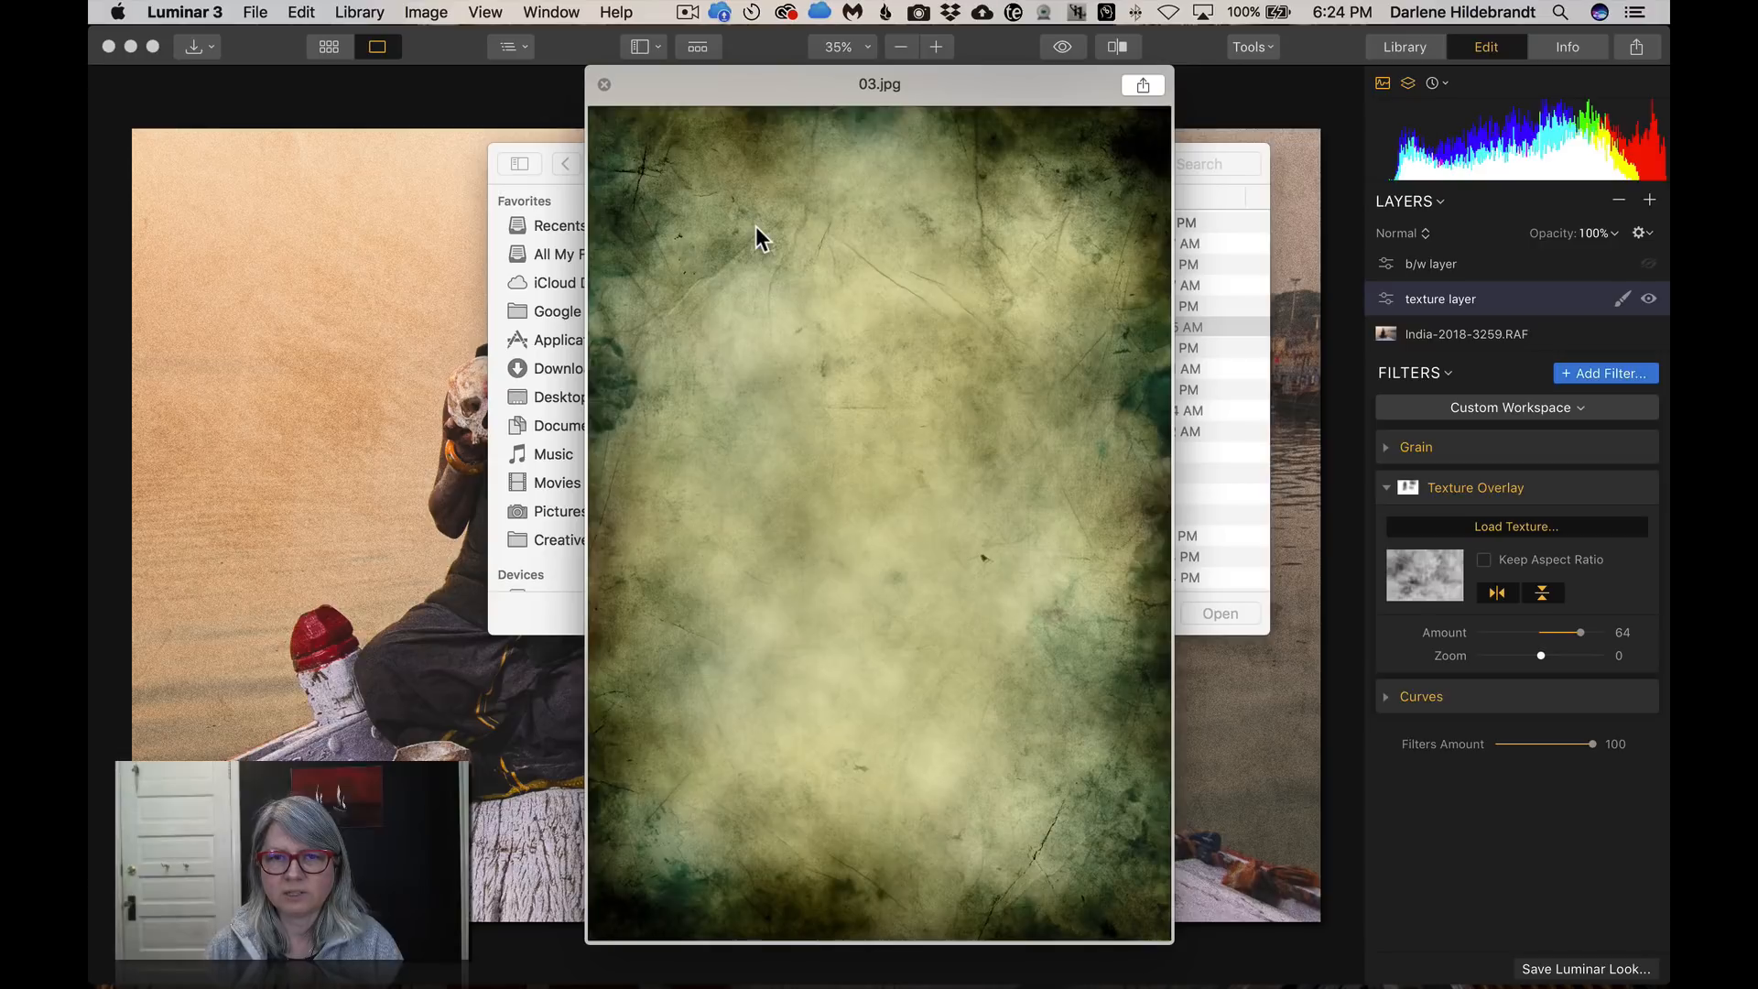
{"action": "key", "text": "space"}
{"action": "key", "text": "Return"}
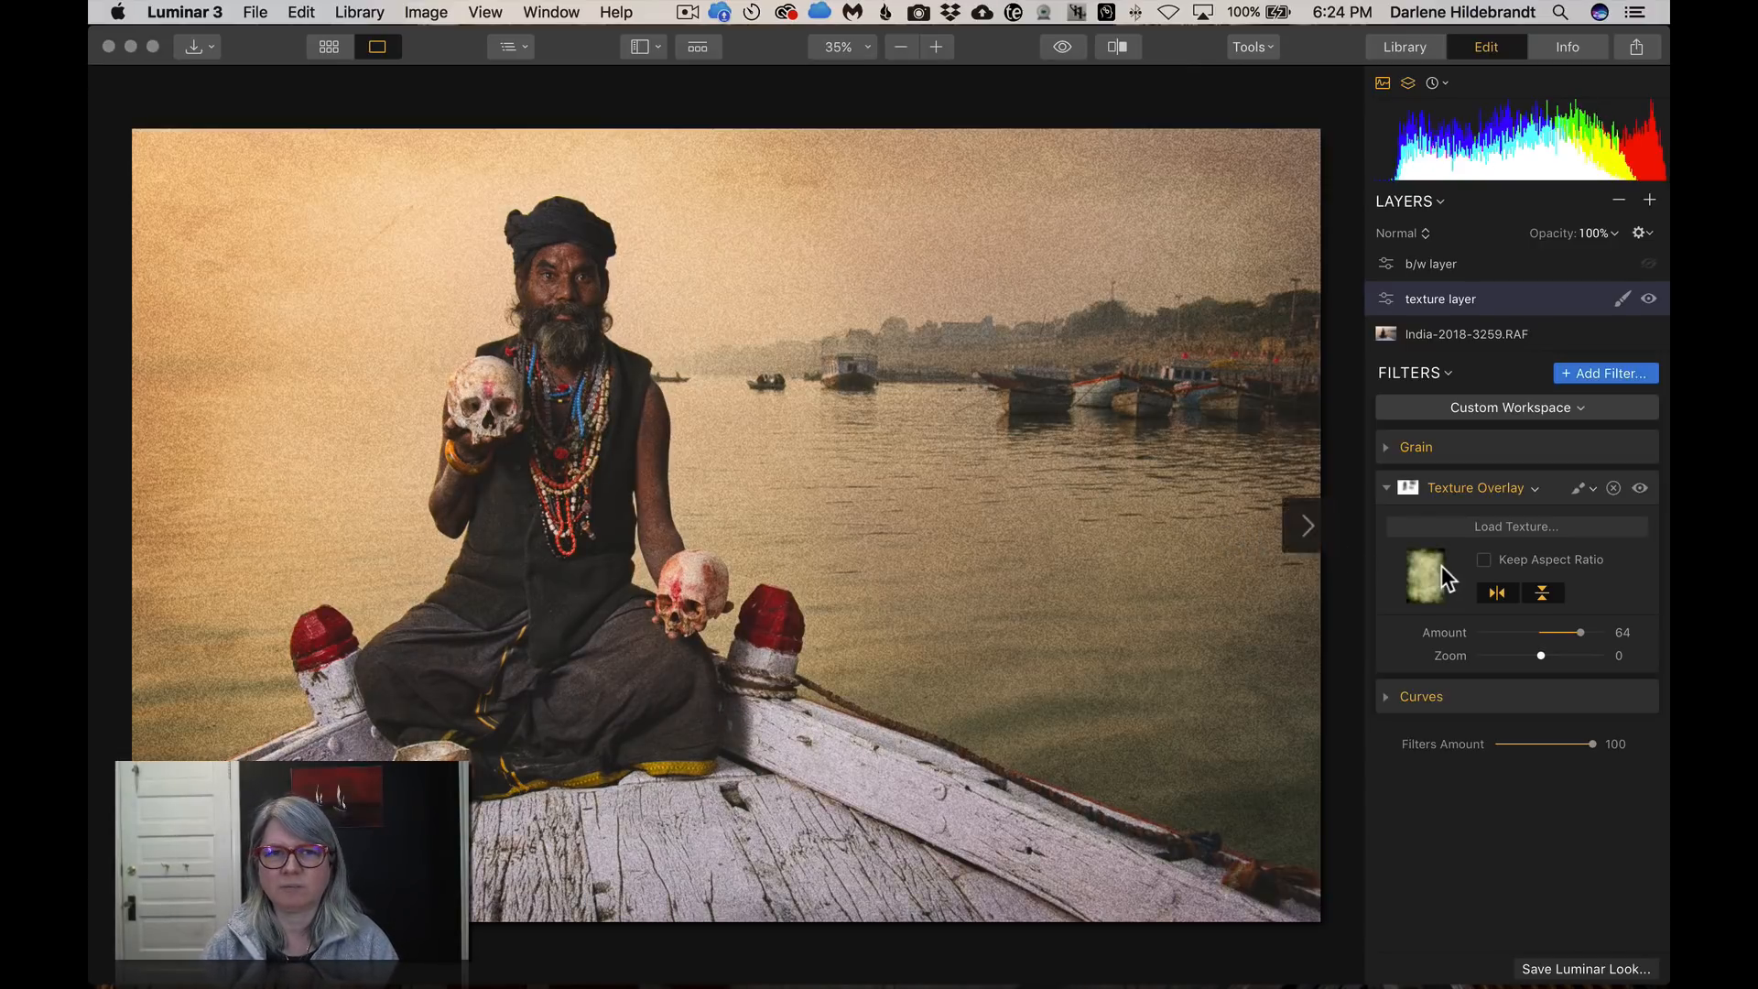
Turn off the horizontal flip of the Texture Overlay and set its blend mode to Overlay
{"action": "left_click", "coordinate": [1500, 594]}
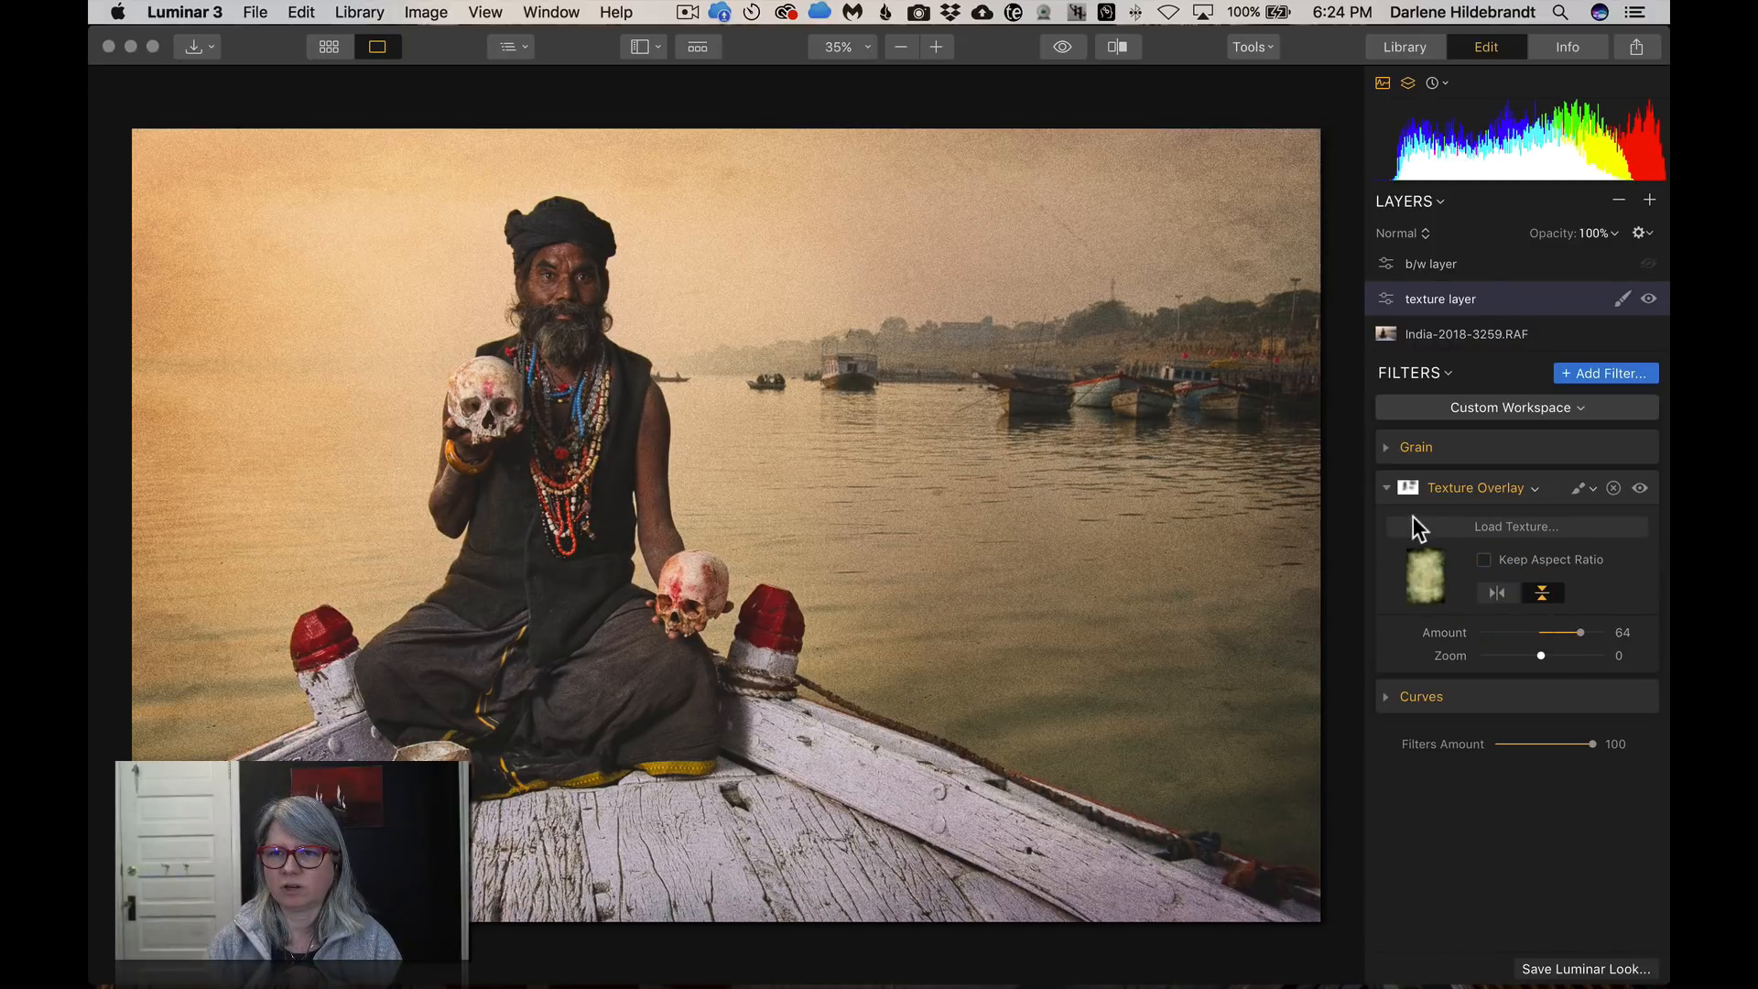
{"action": "left_click", "coordinate": [1445, 486]}
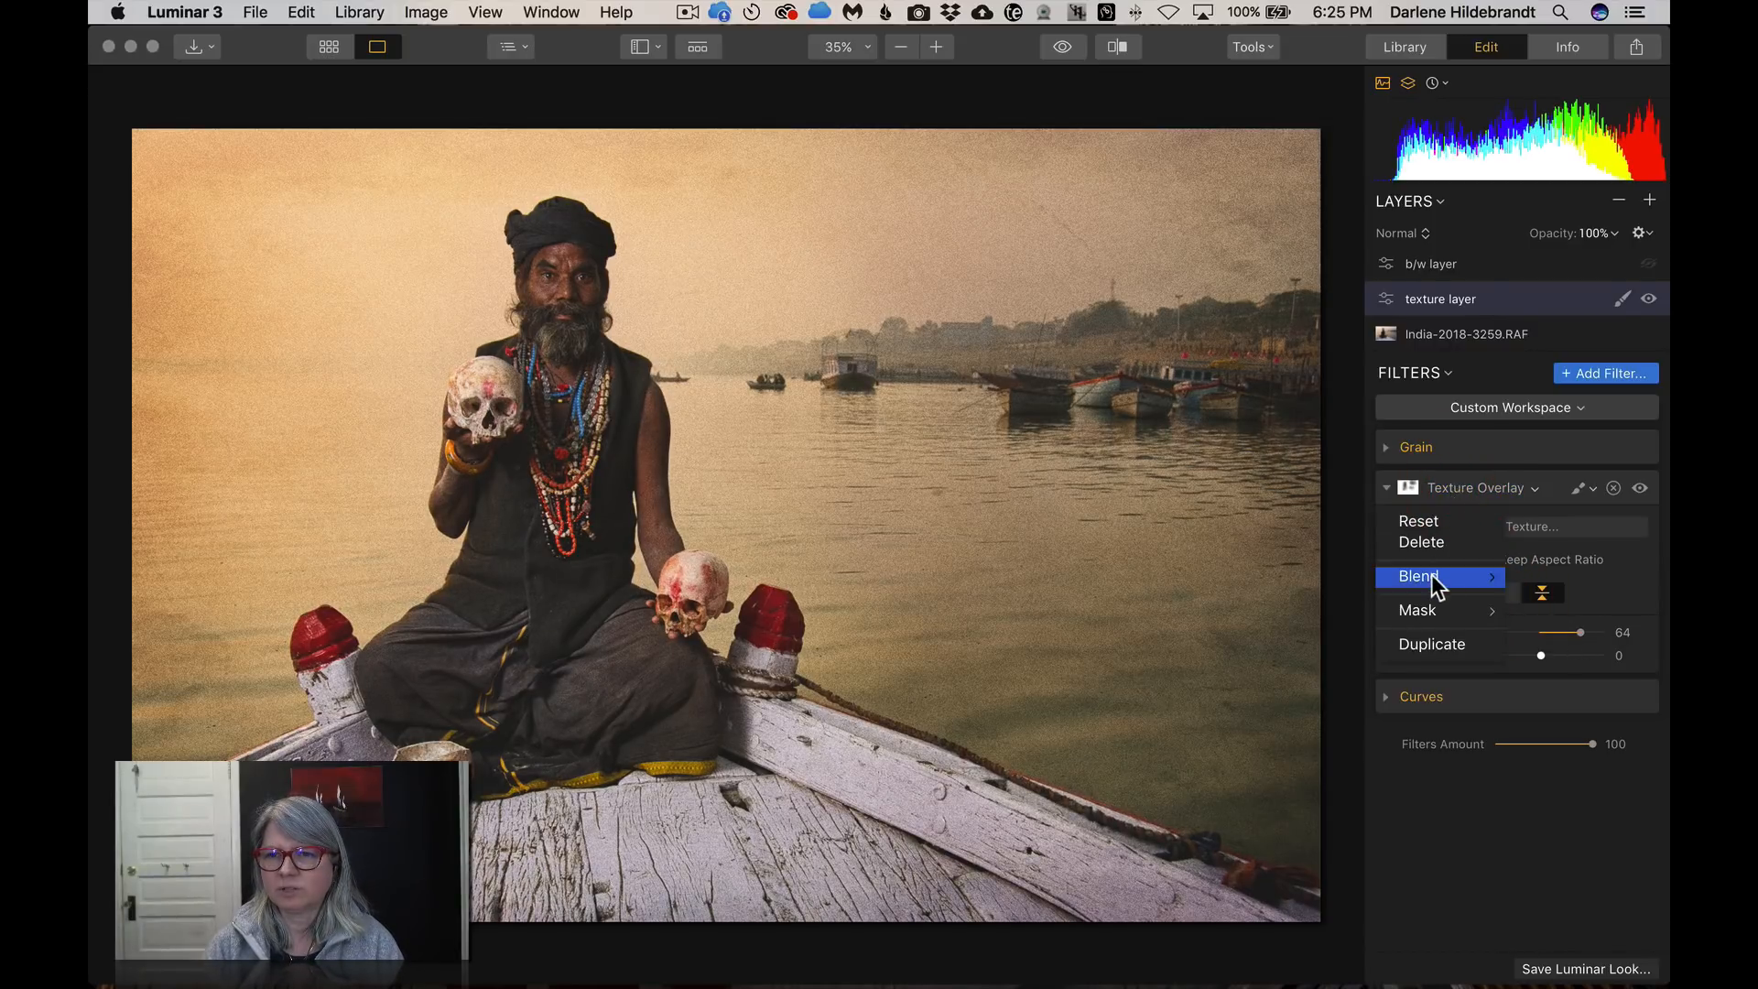
{"action": "mouse_move", "coordinate": [1433, 576]}
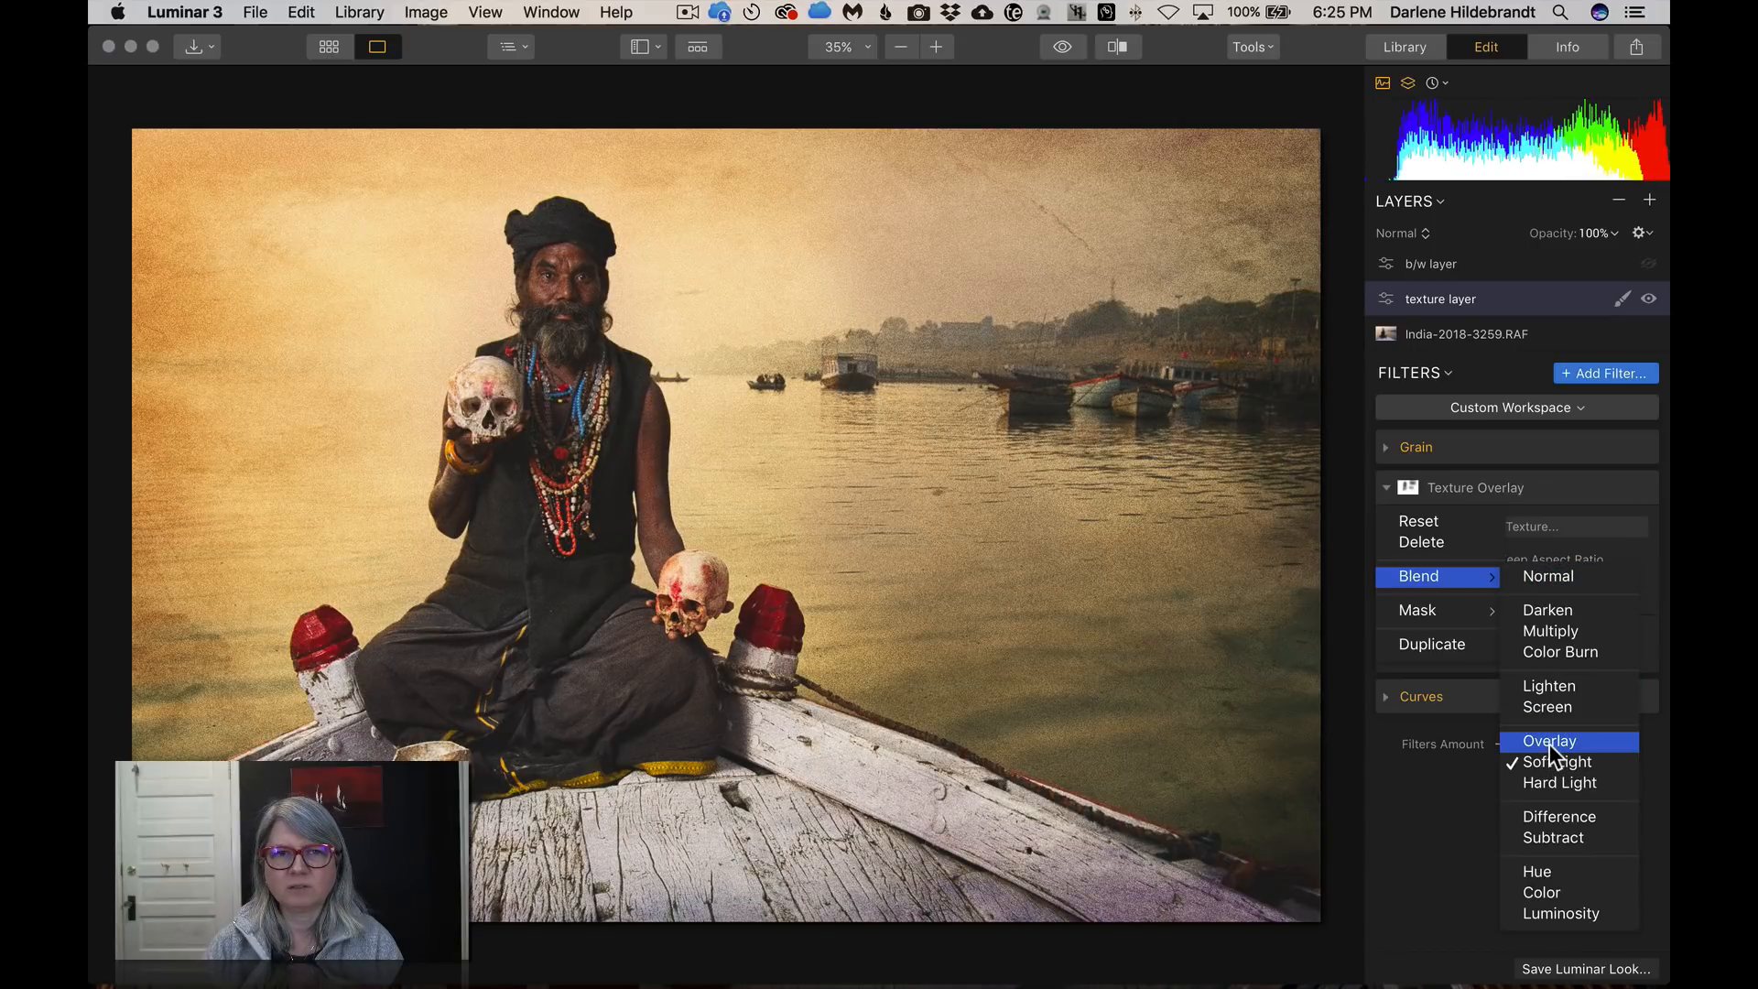
{"action": "left_click", "coordinate": [1549, 742]}
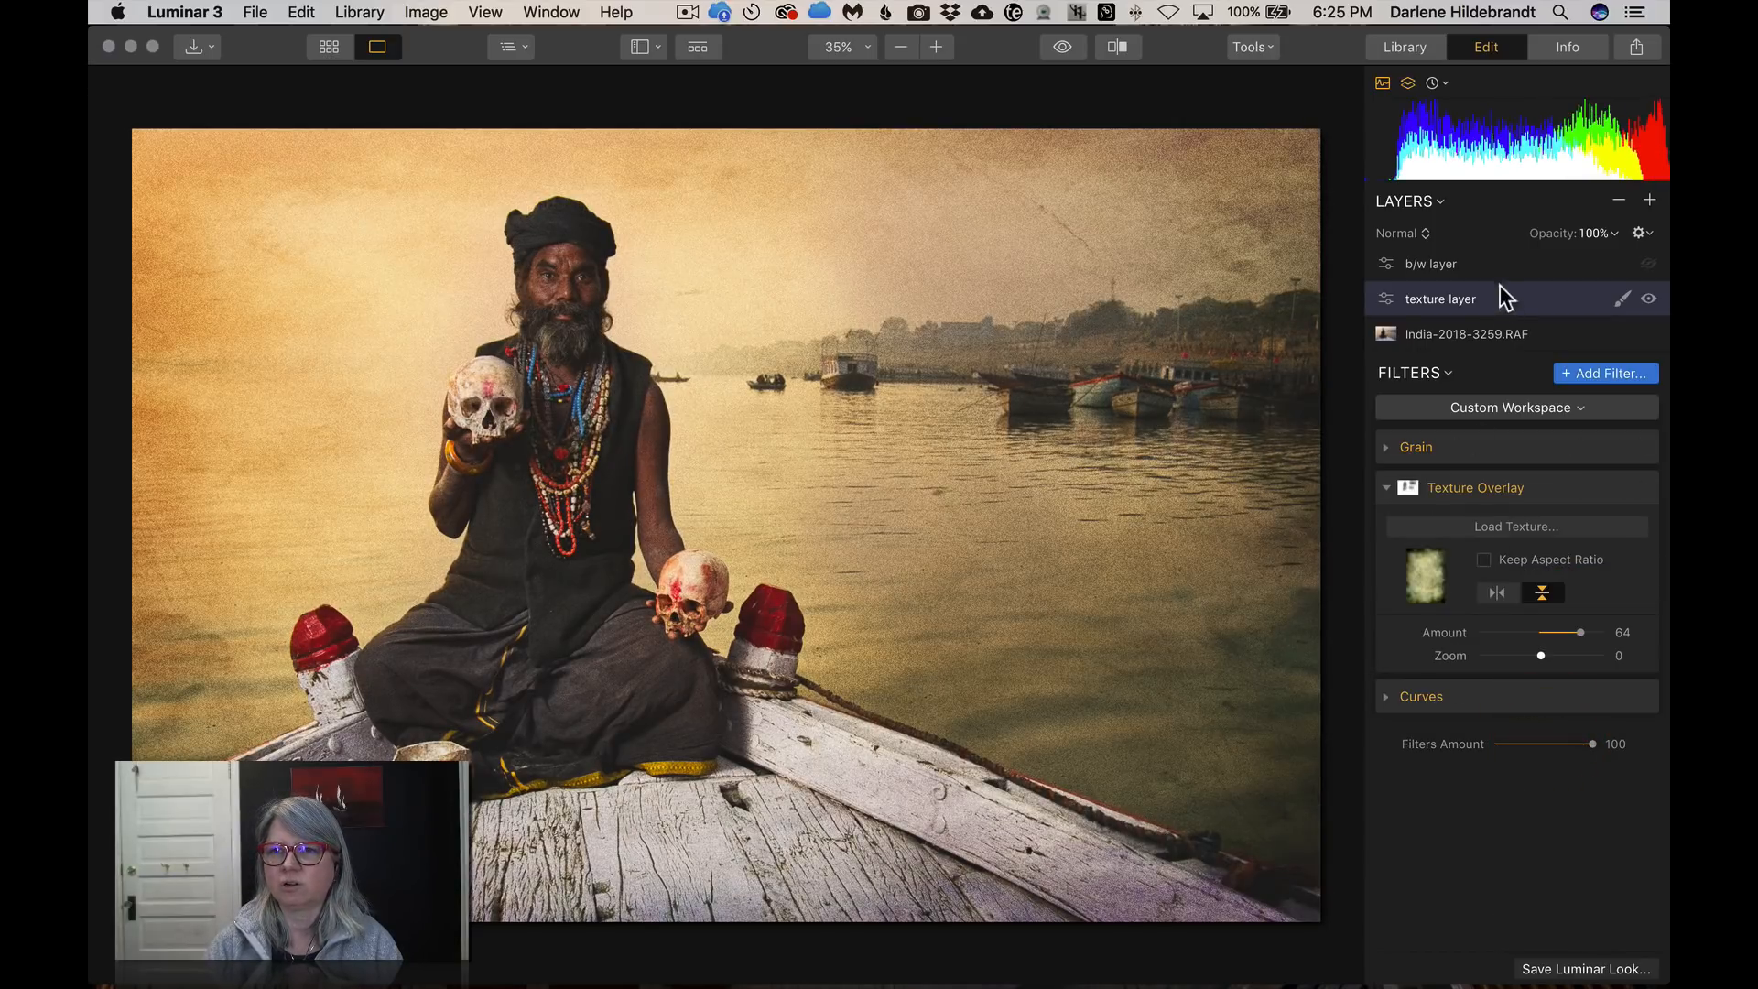
Move the b/w layer below the texture layer in the layer stack
{"action": "left_click", "coordinate": [1507, 262]}
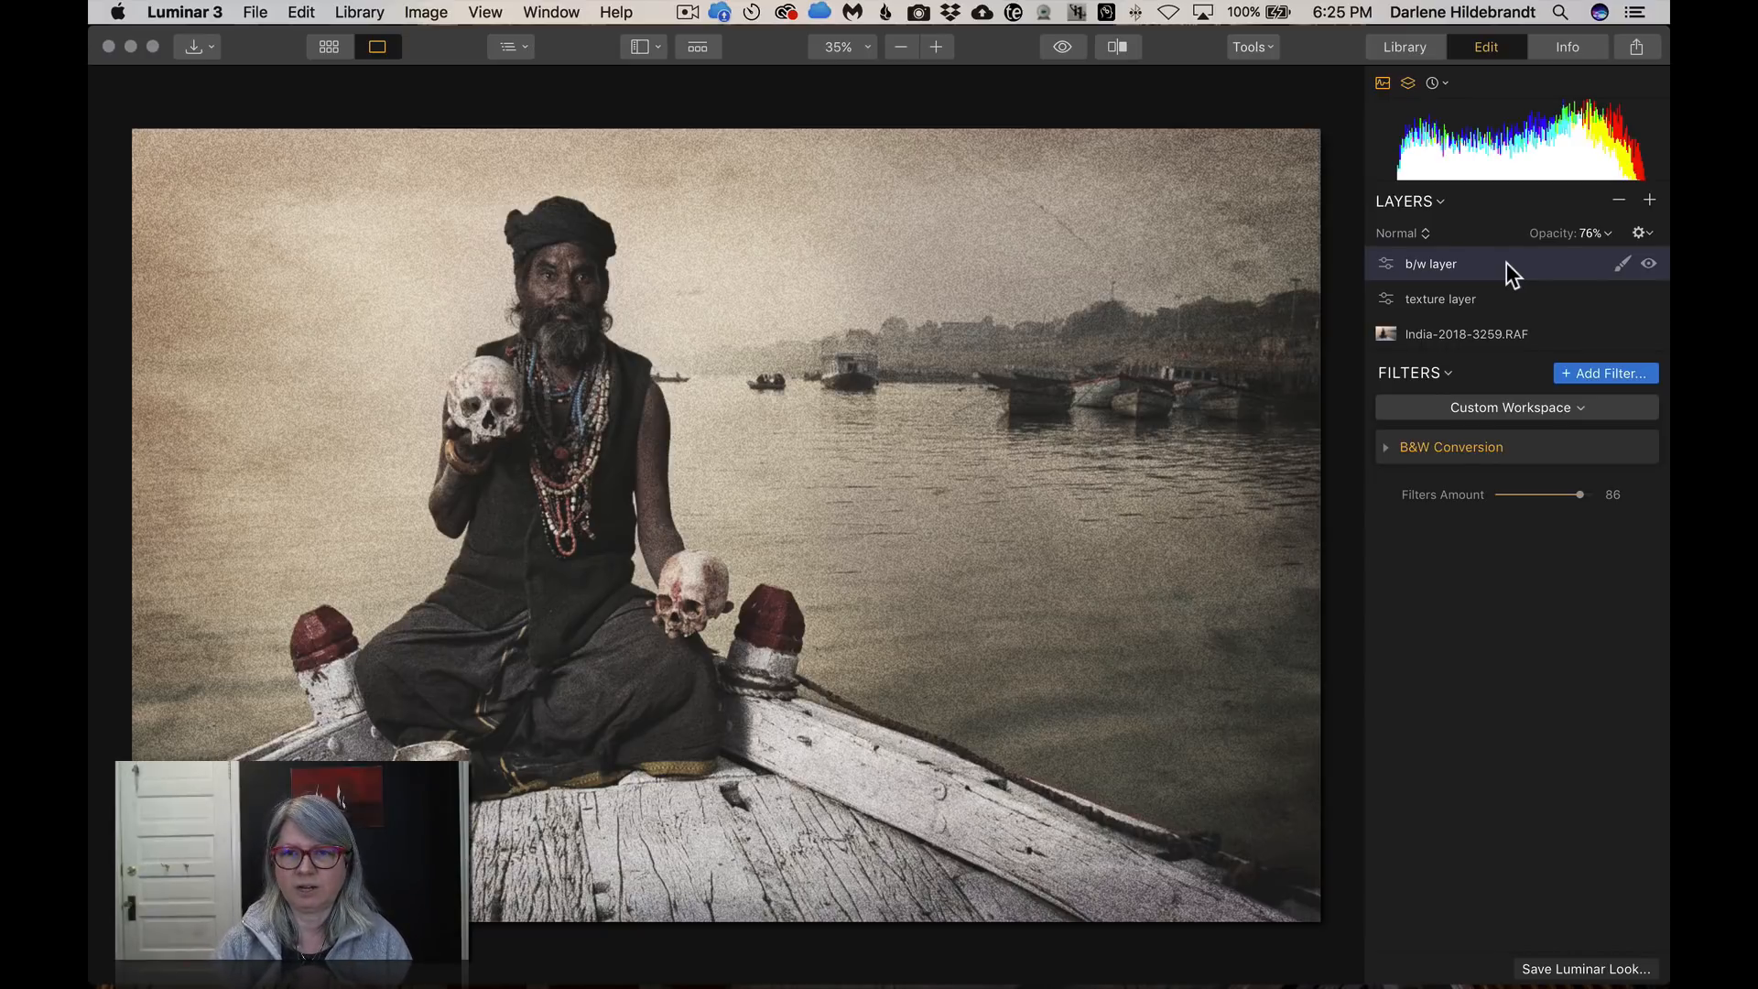
{"action": "left_click_drag", "start_coordinate": [1508, 262], "coordinate": [1503, 310]}
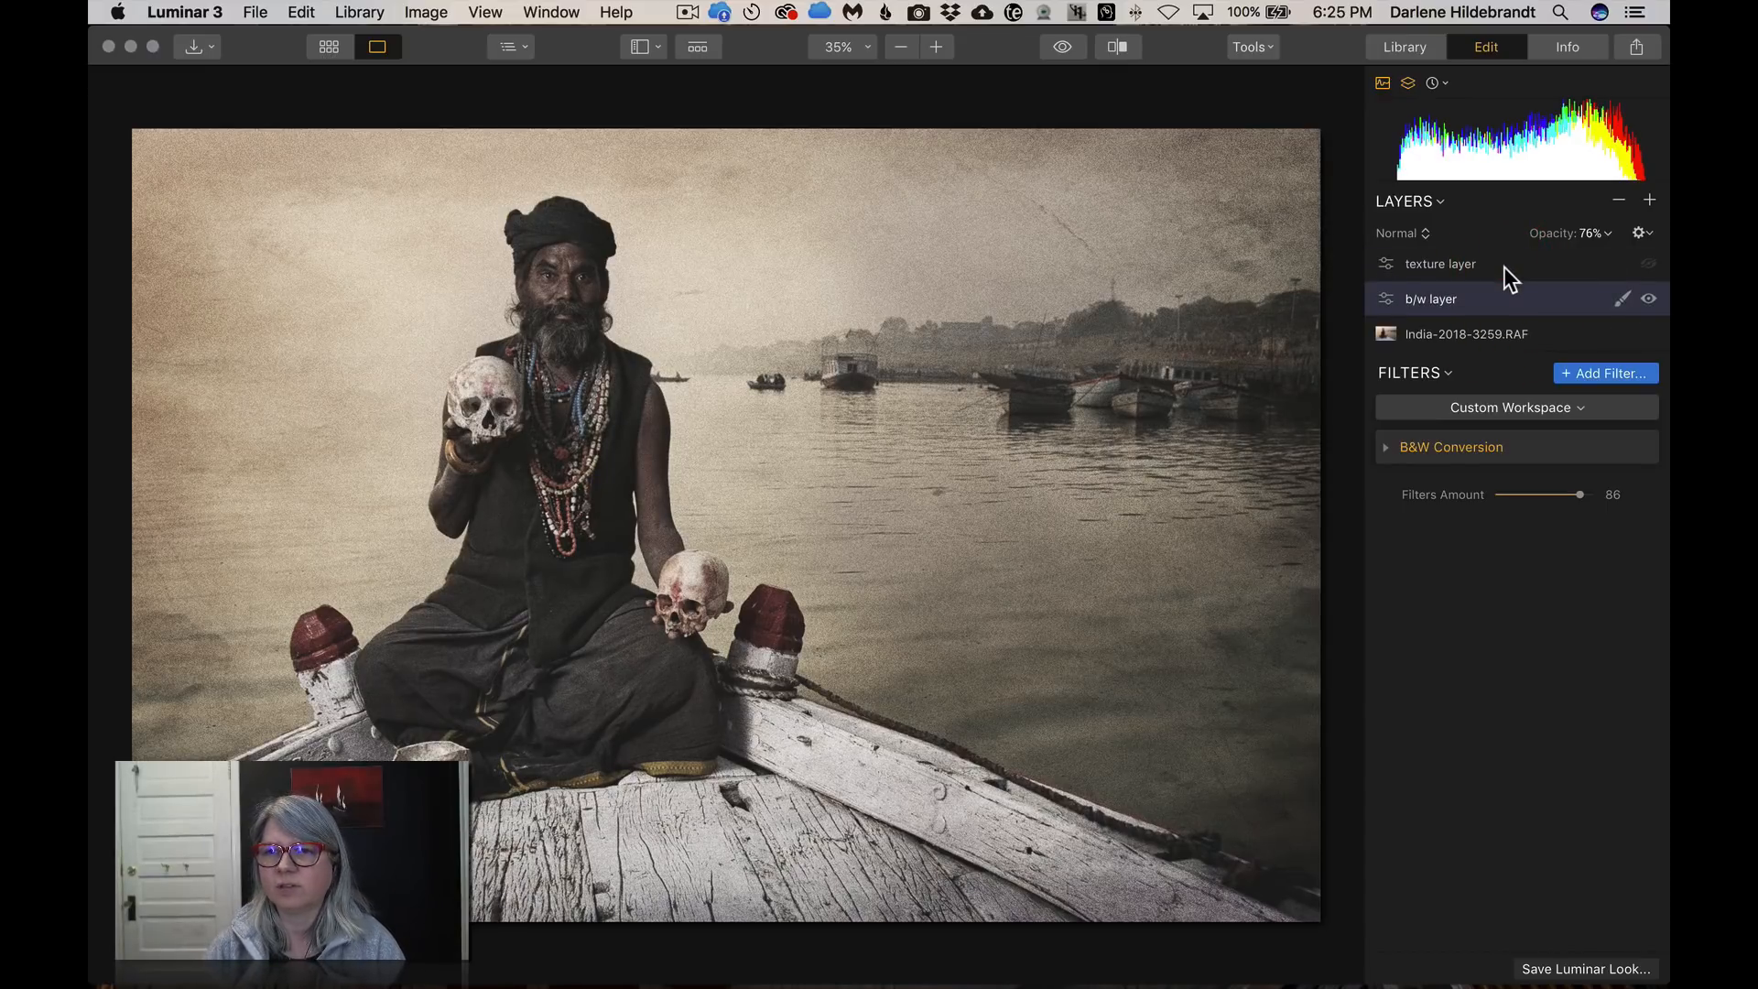
Reload 03.jpg from the Textures folder into the texture layer's Texture Overlay filter
{"action": "left_click", "coordinate": [1503, 267]}
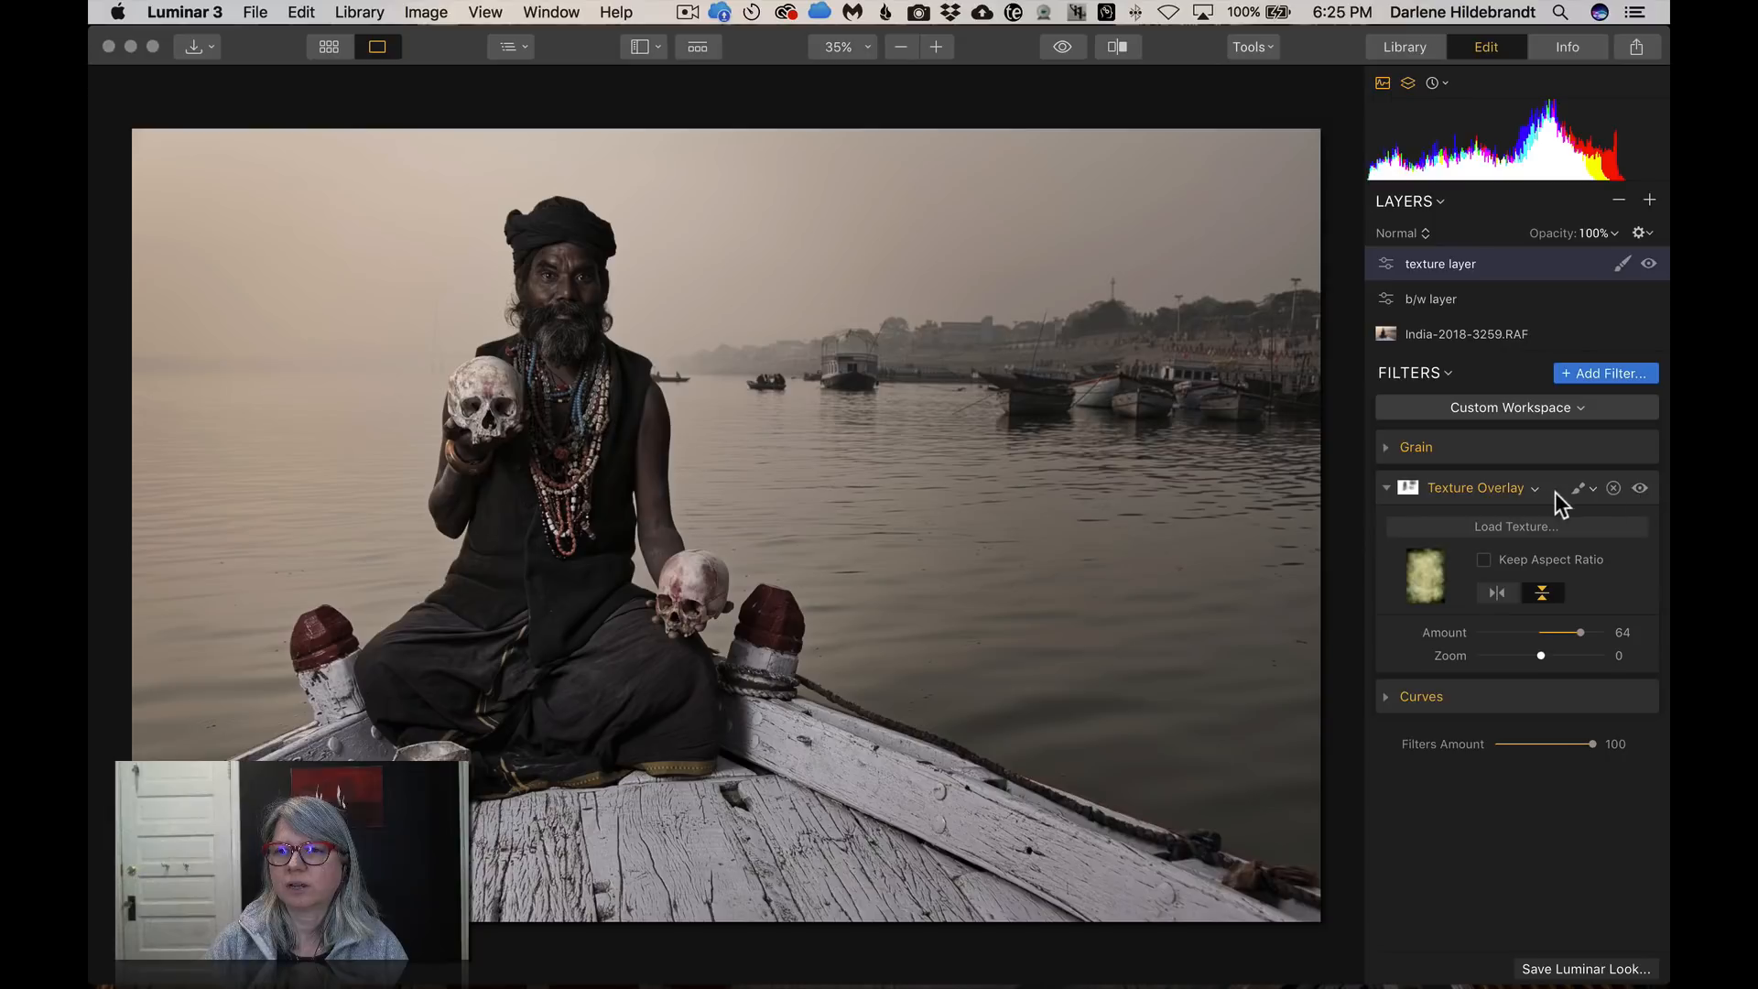
{"action": "left_click", "coordinate": [1505, 525]}
{"action": "left_click", "coordinate": [805, 327]}
{"action": "right_click", "coordinate": [805, 327]}
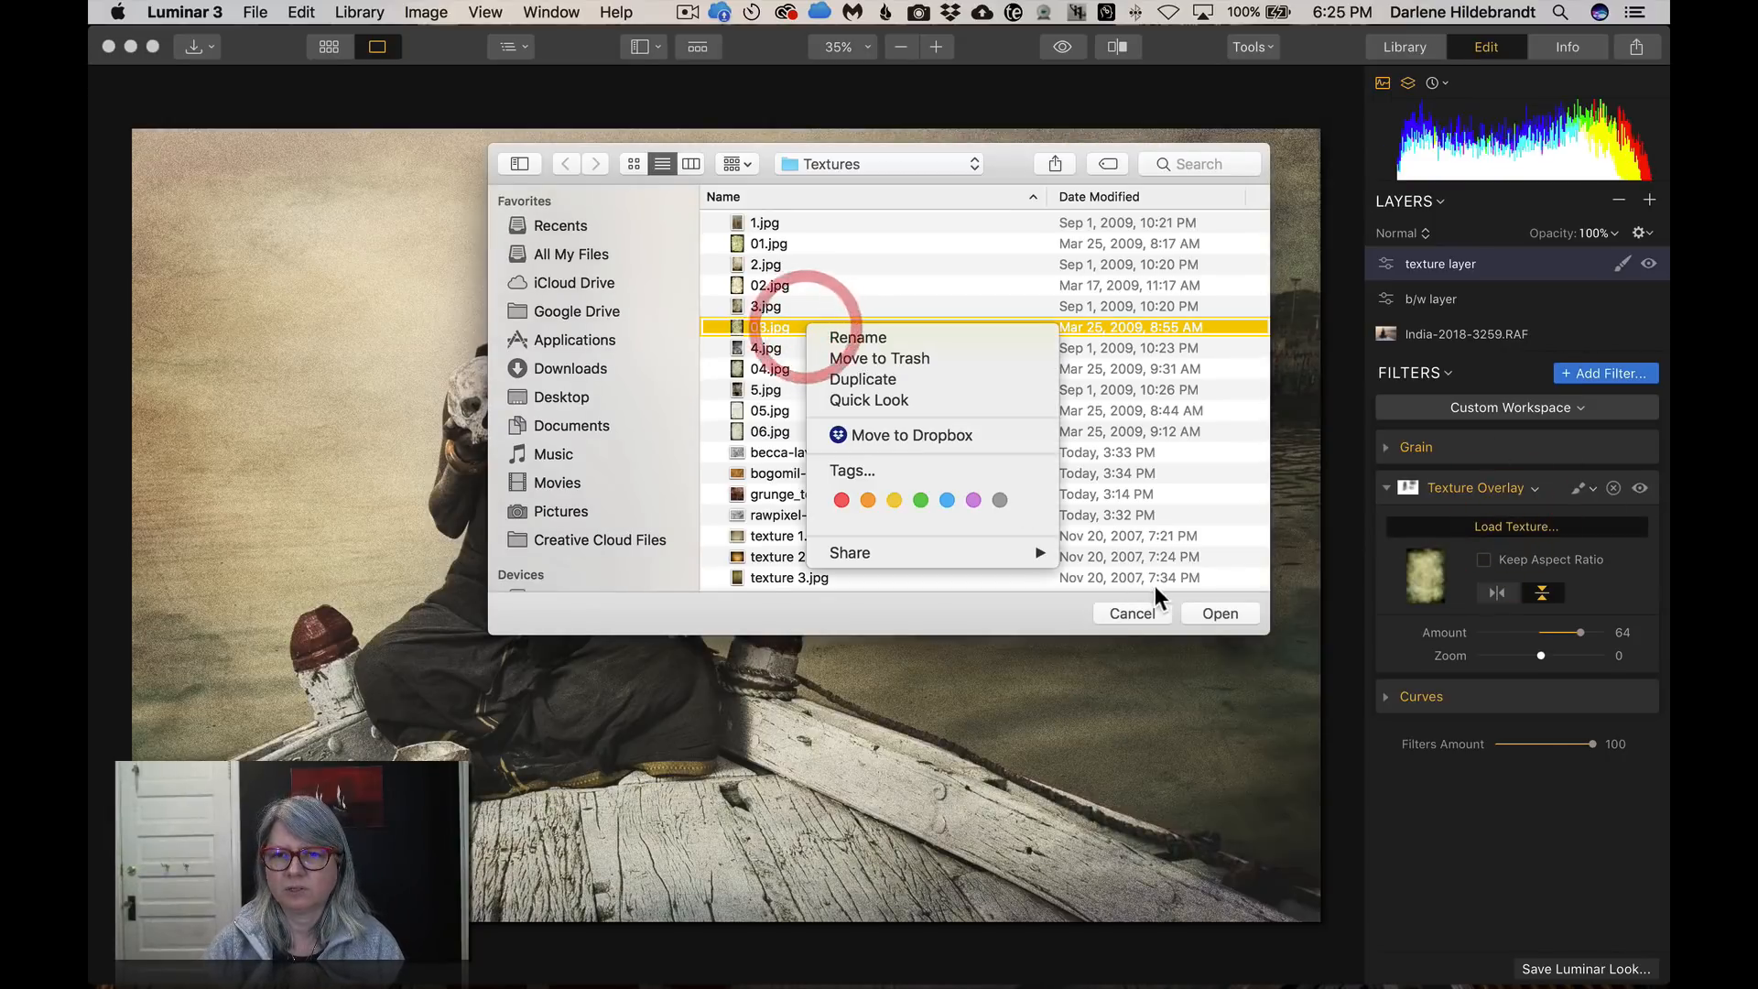
{"action": "left_click", "coordinate": [1201, 606]}
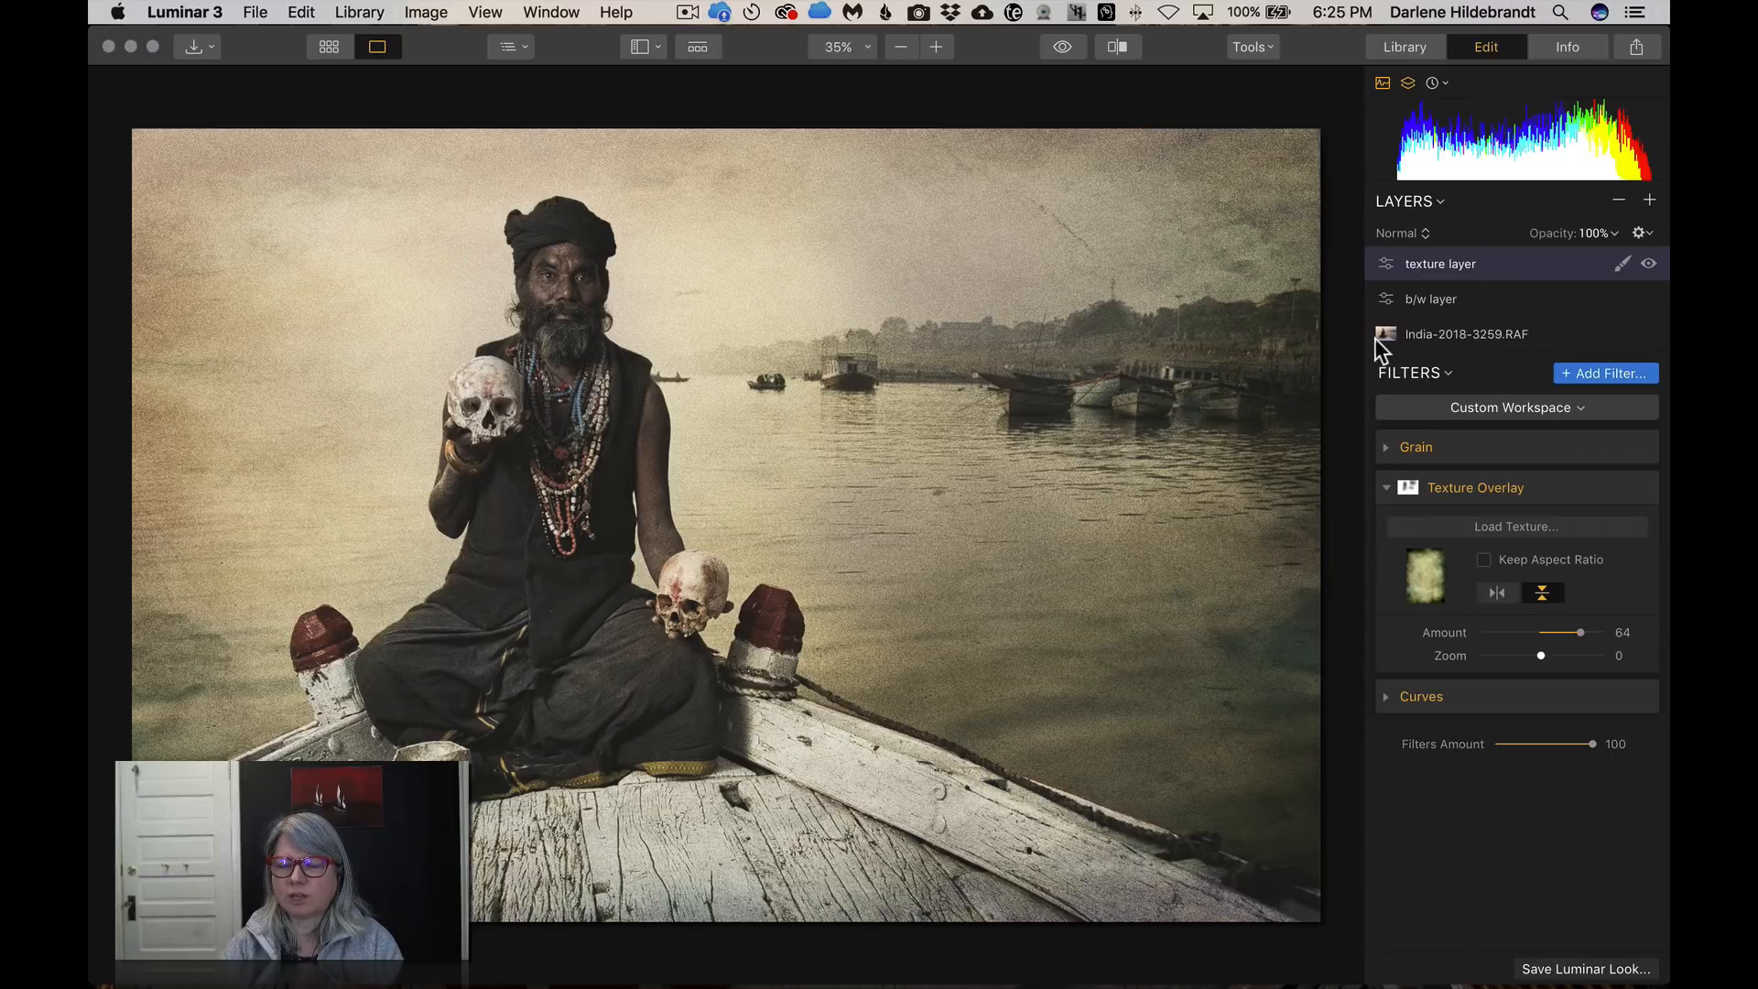
Compare the edited photo with the original and show the strip of saved Luminar Looks
{"action": "mouse_move", "coordinate": [1425, 280]}
{"action": "left_mouse_down"}
{"action": "mouse_move", "coordinate": [1436, 308]}
{"action": "mouse_move", "coordinate": [1436, 275]}
{"action": "left_mouse_up"}
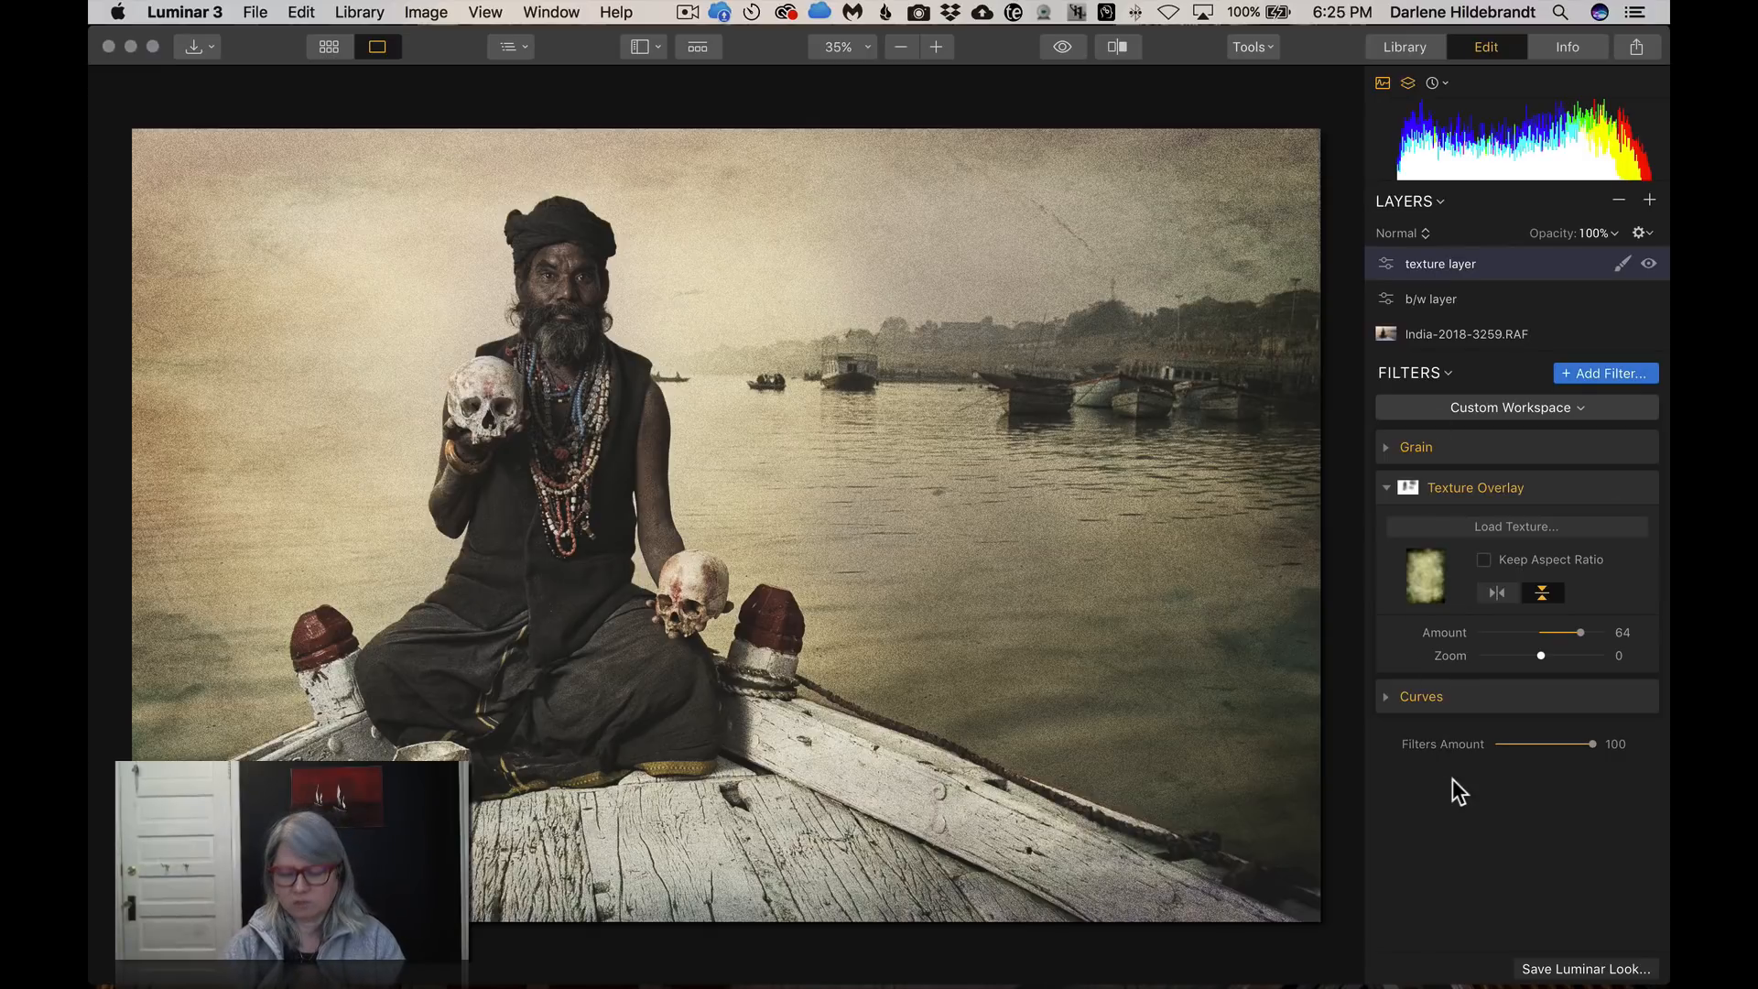
{"action": "key", "text": "backslash"}
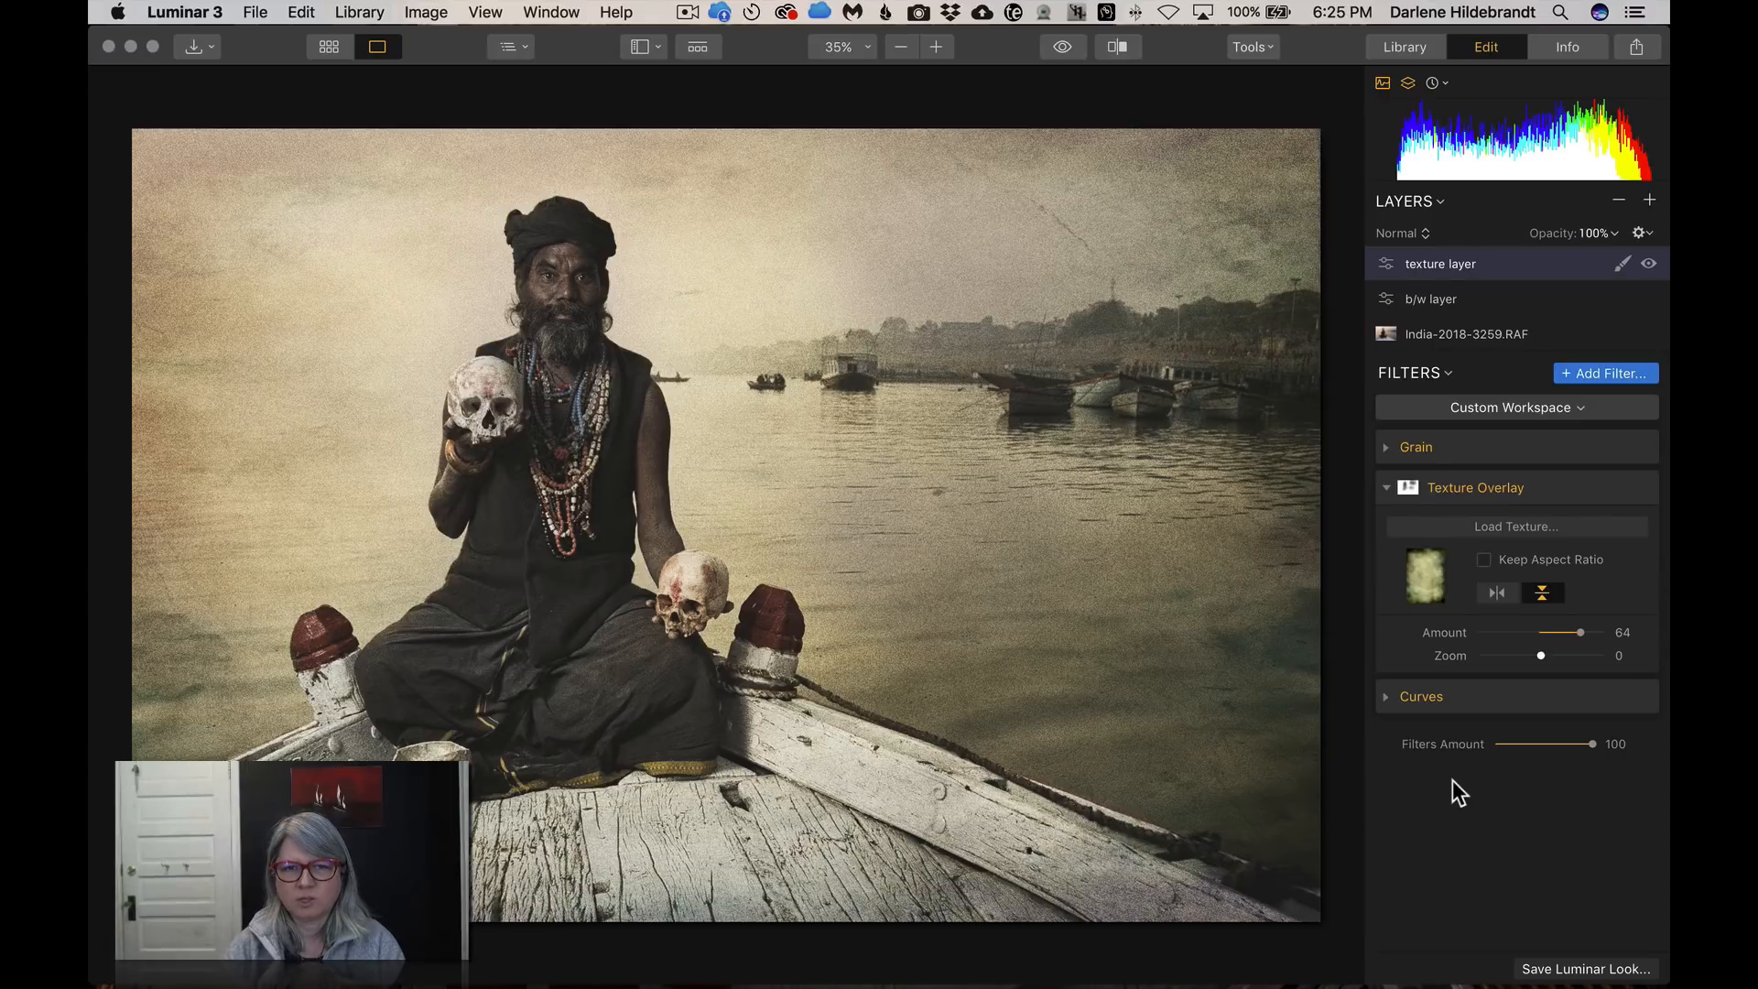
{"action": "left_click", "coordinate": [696, 46]}
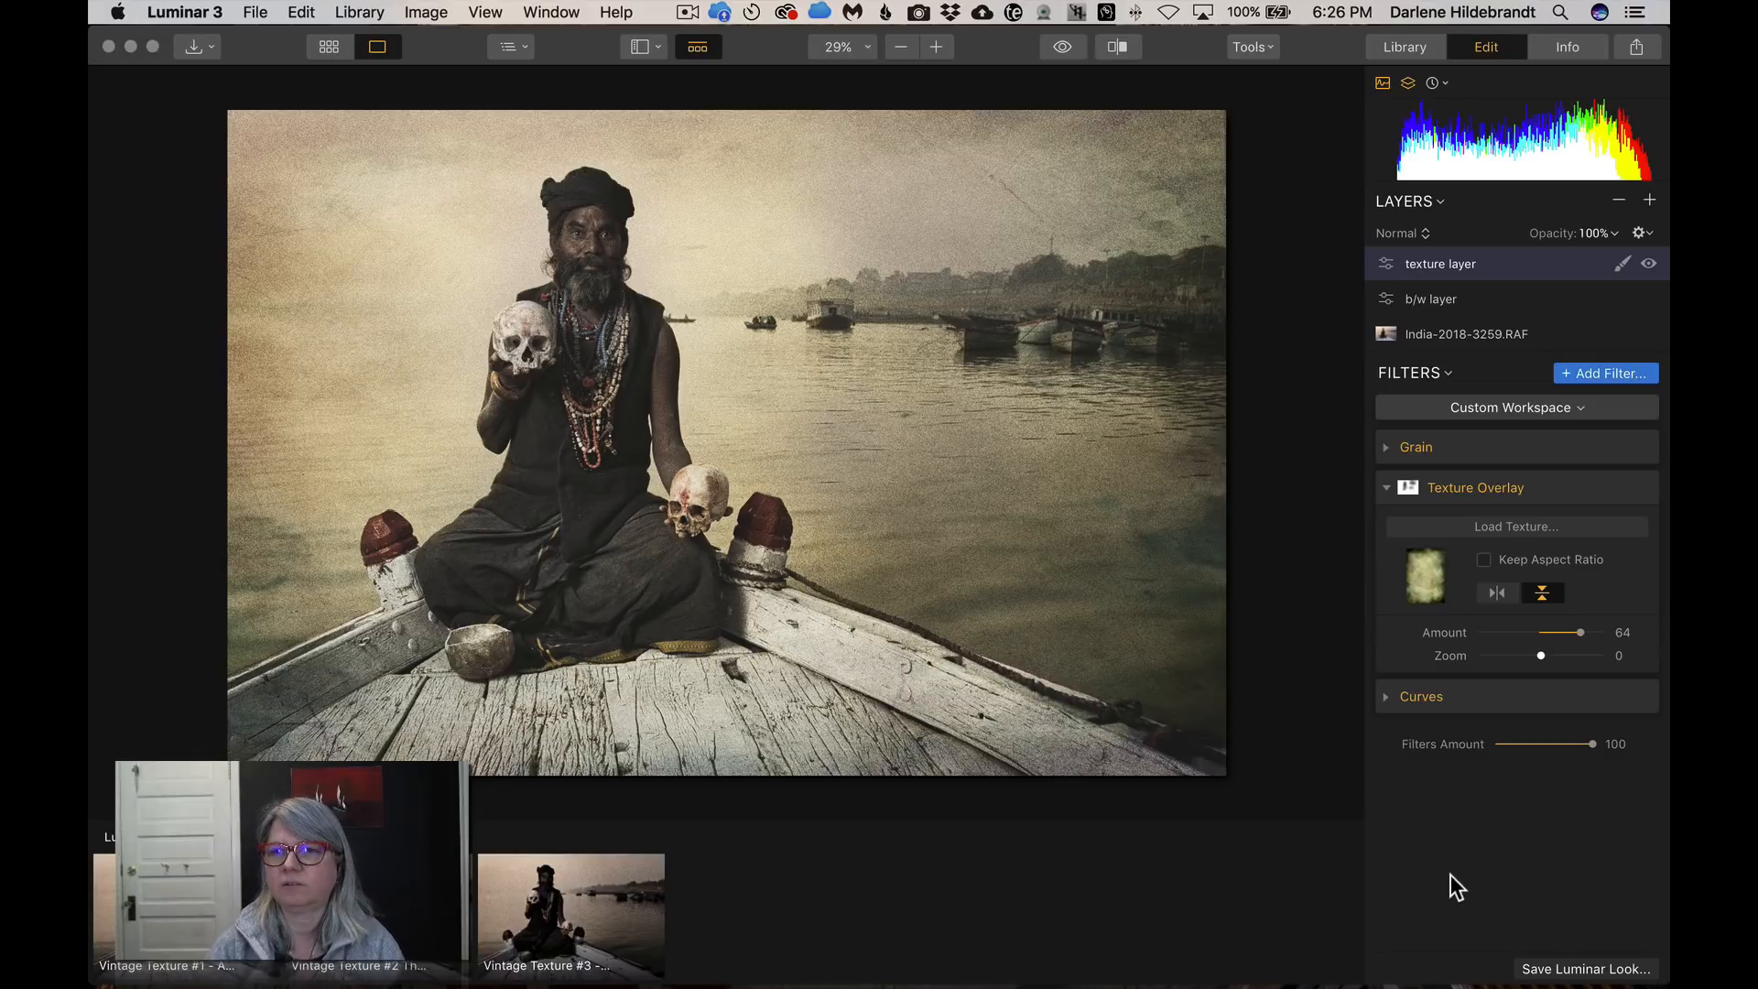
Hide the b/w layer and add a B&W Conversion filter to the texture layer
{"action": "mouse_move", "coordinate": [1526, 293]}
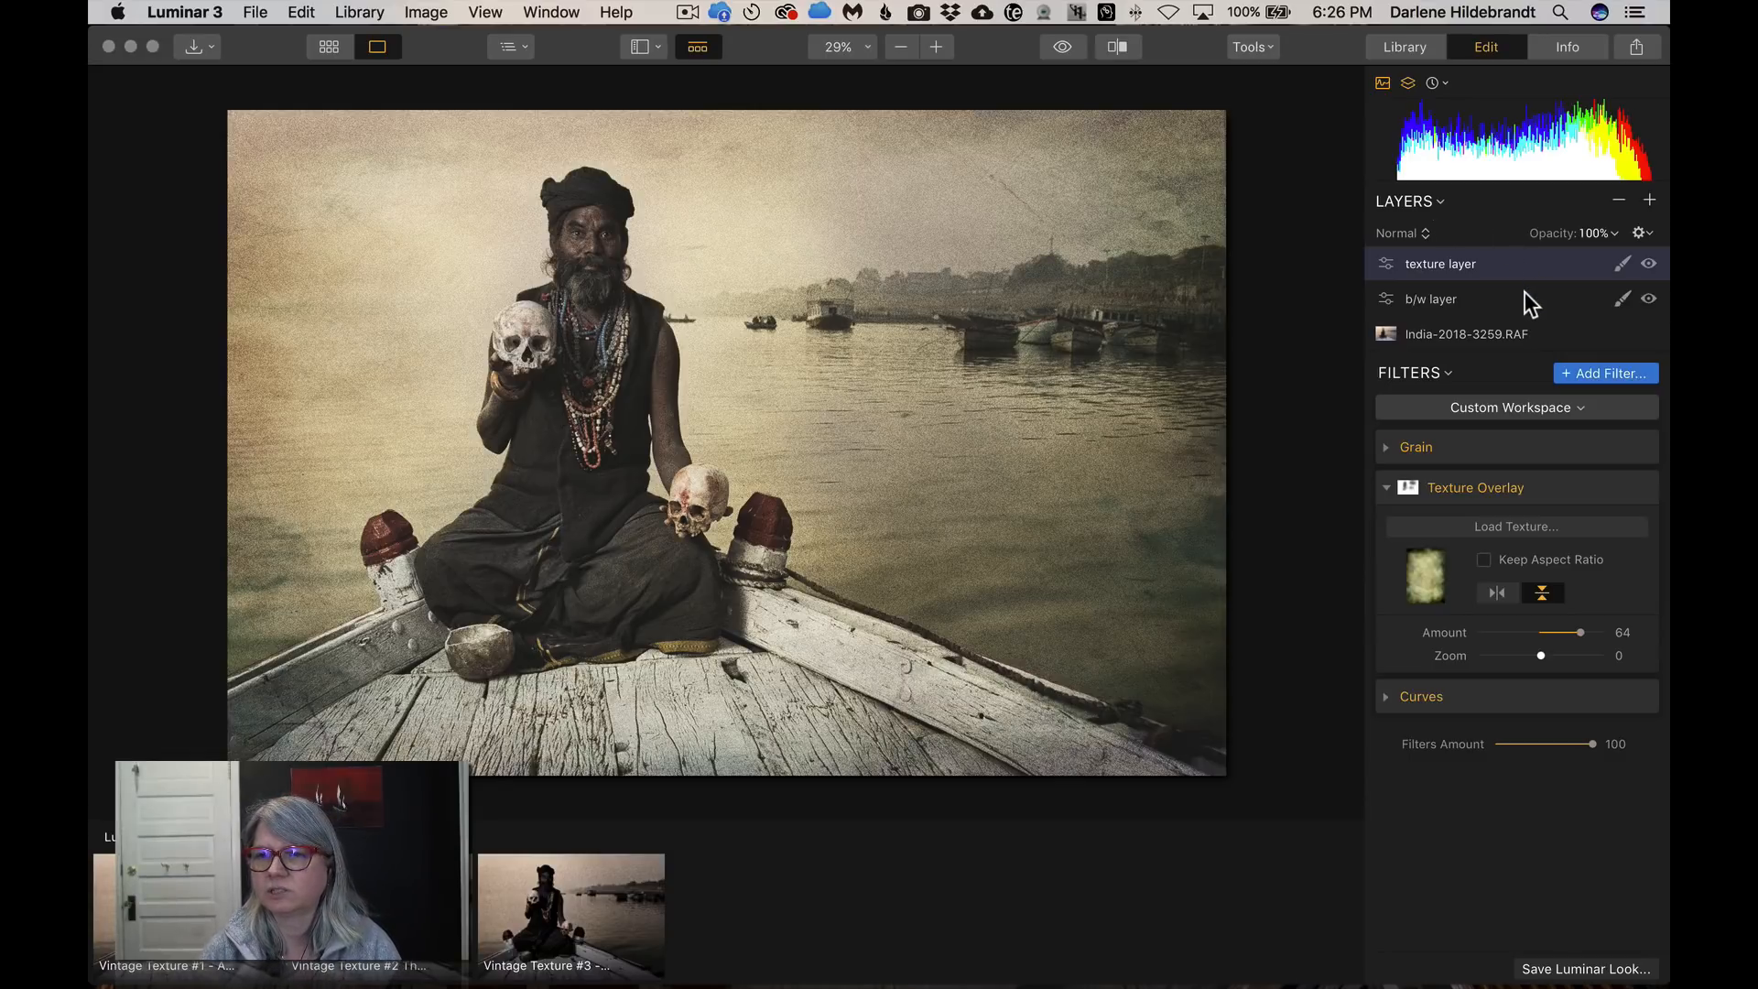
{"action": "left_click", "coordinate": [1651, 299]}
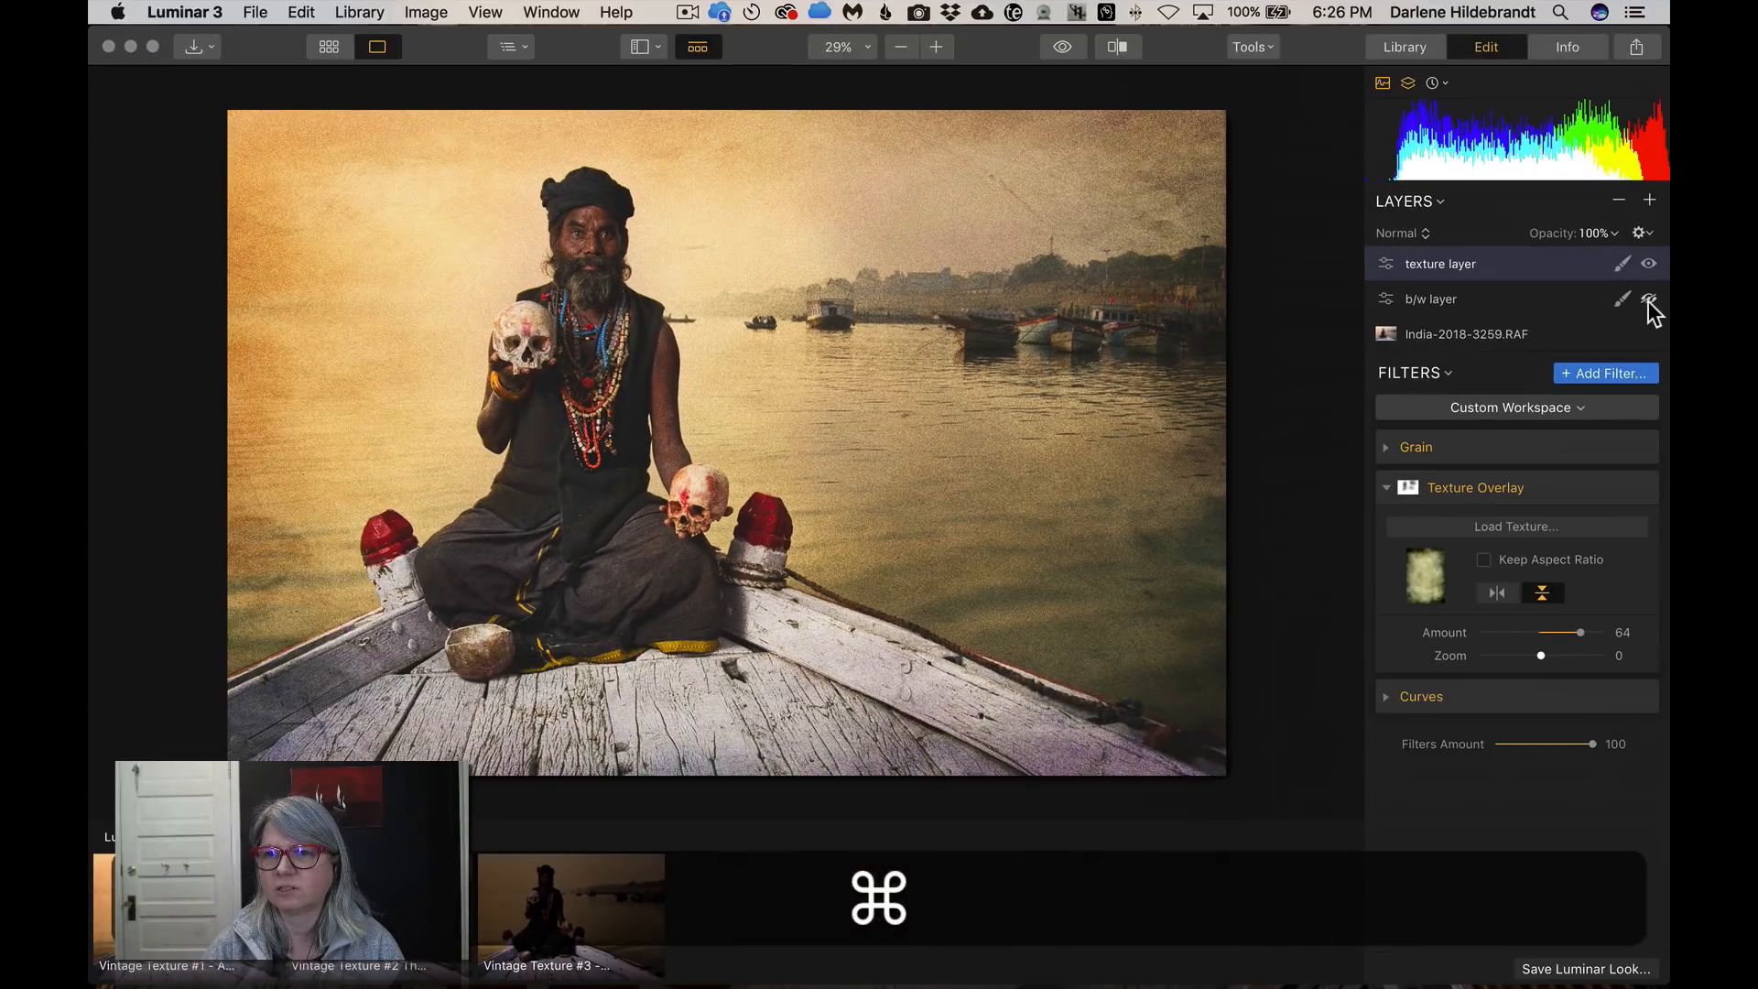
{"action": "left_click", "coordinate": [1649, 298]}
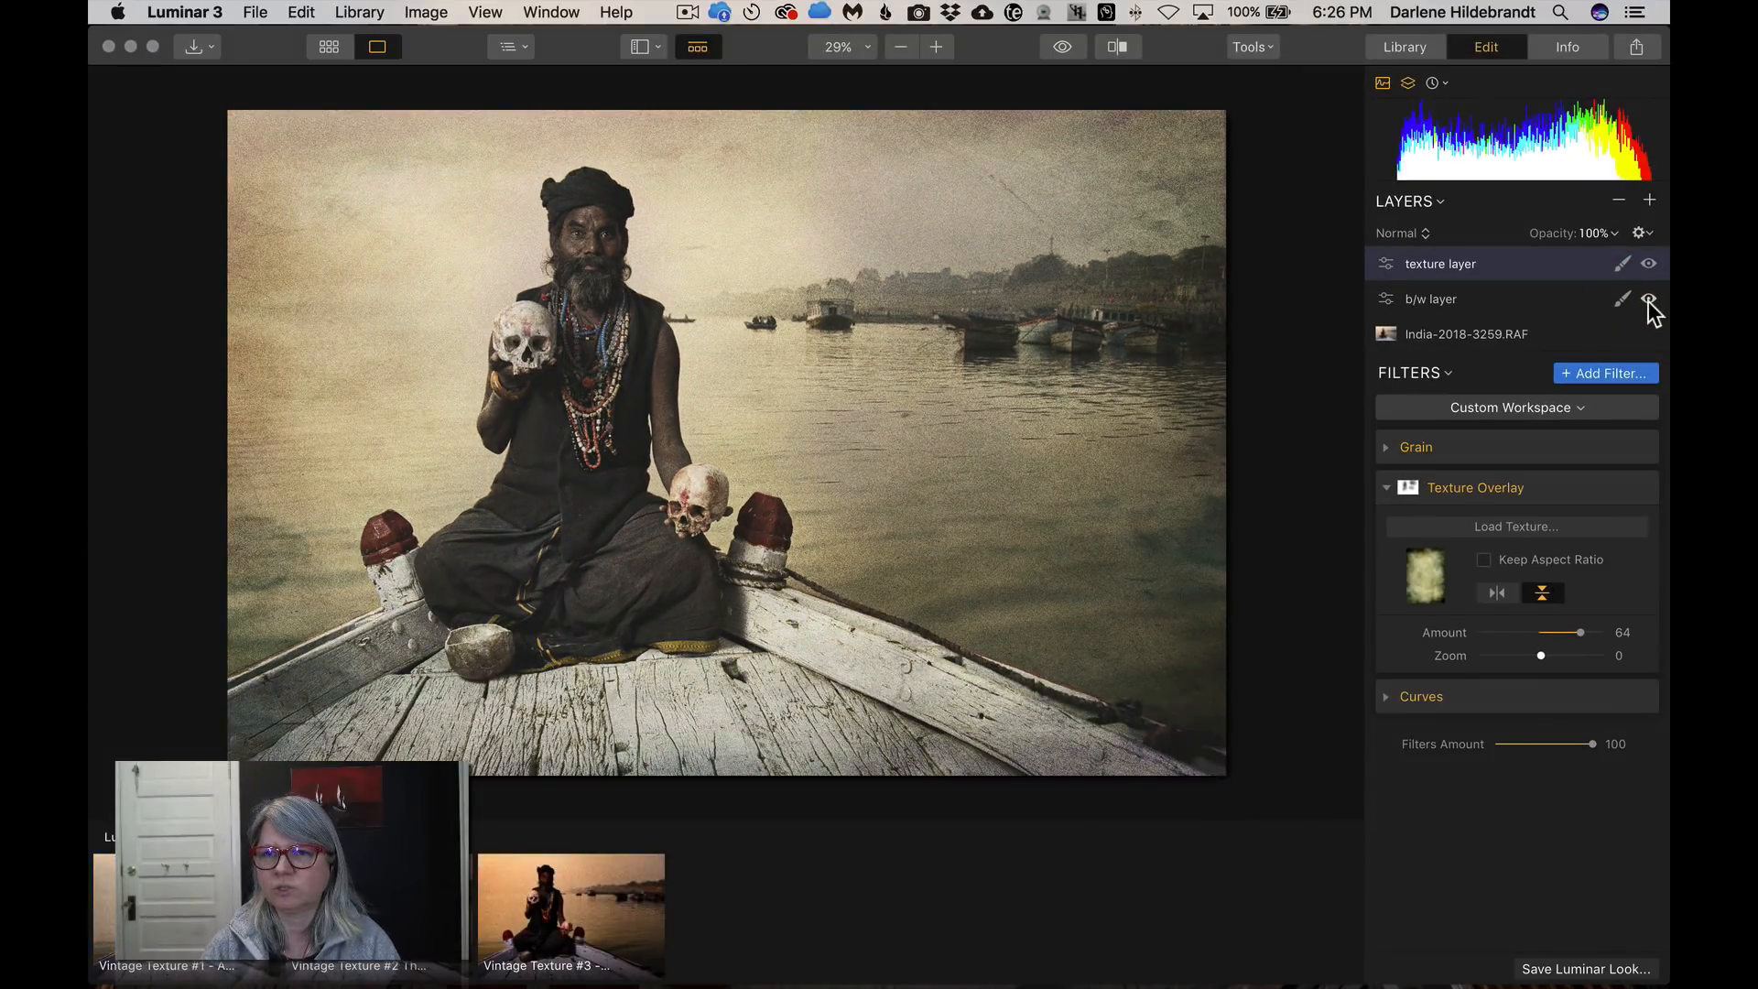
{"action": "left_click", "coordinate": [1648, 299]}
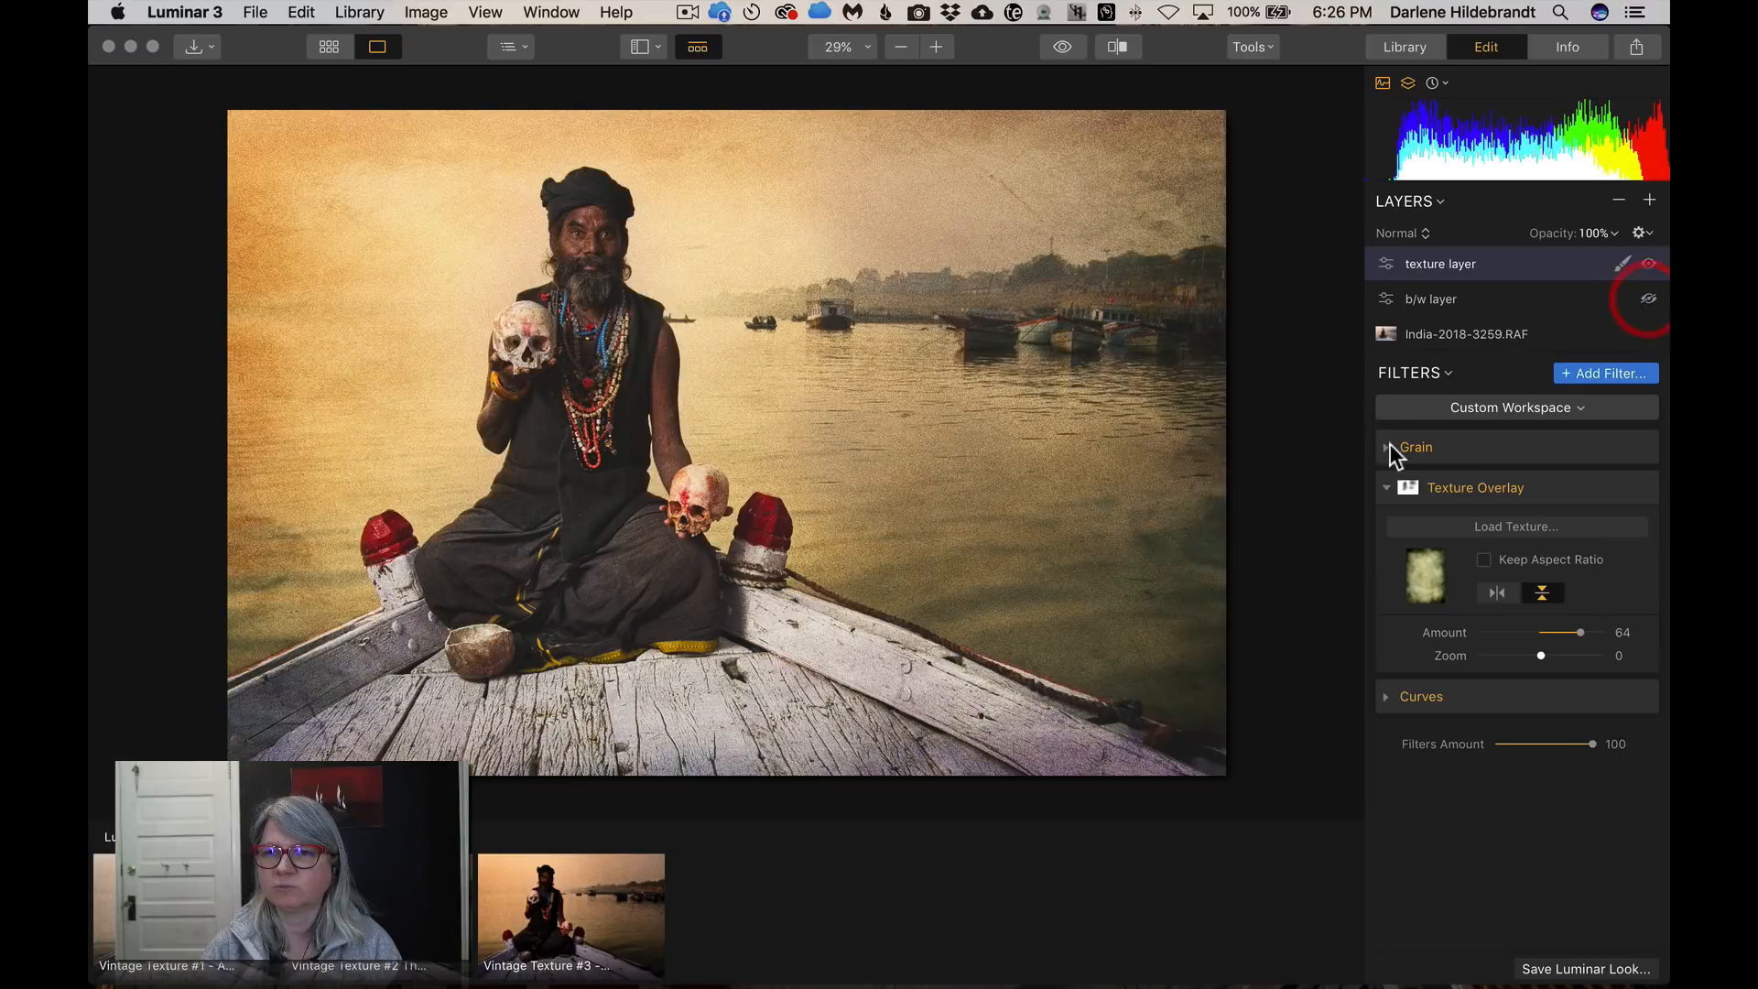
{"action": "left_click", "coordinate": [1601, 374]}
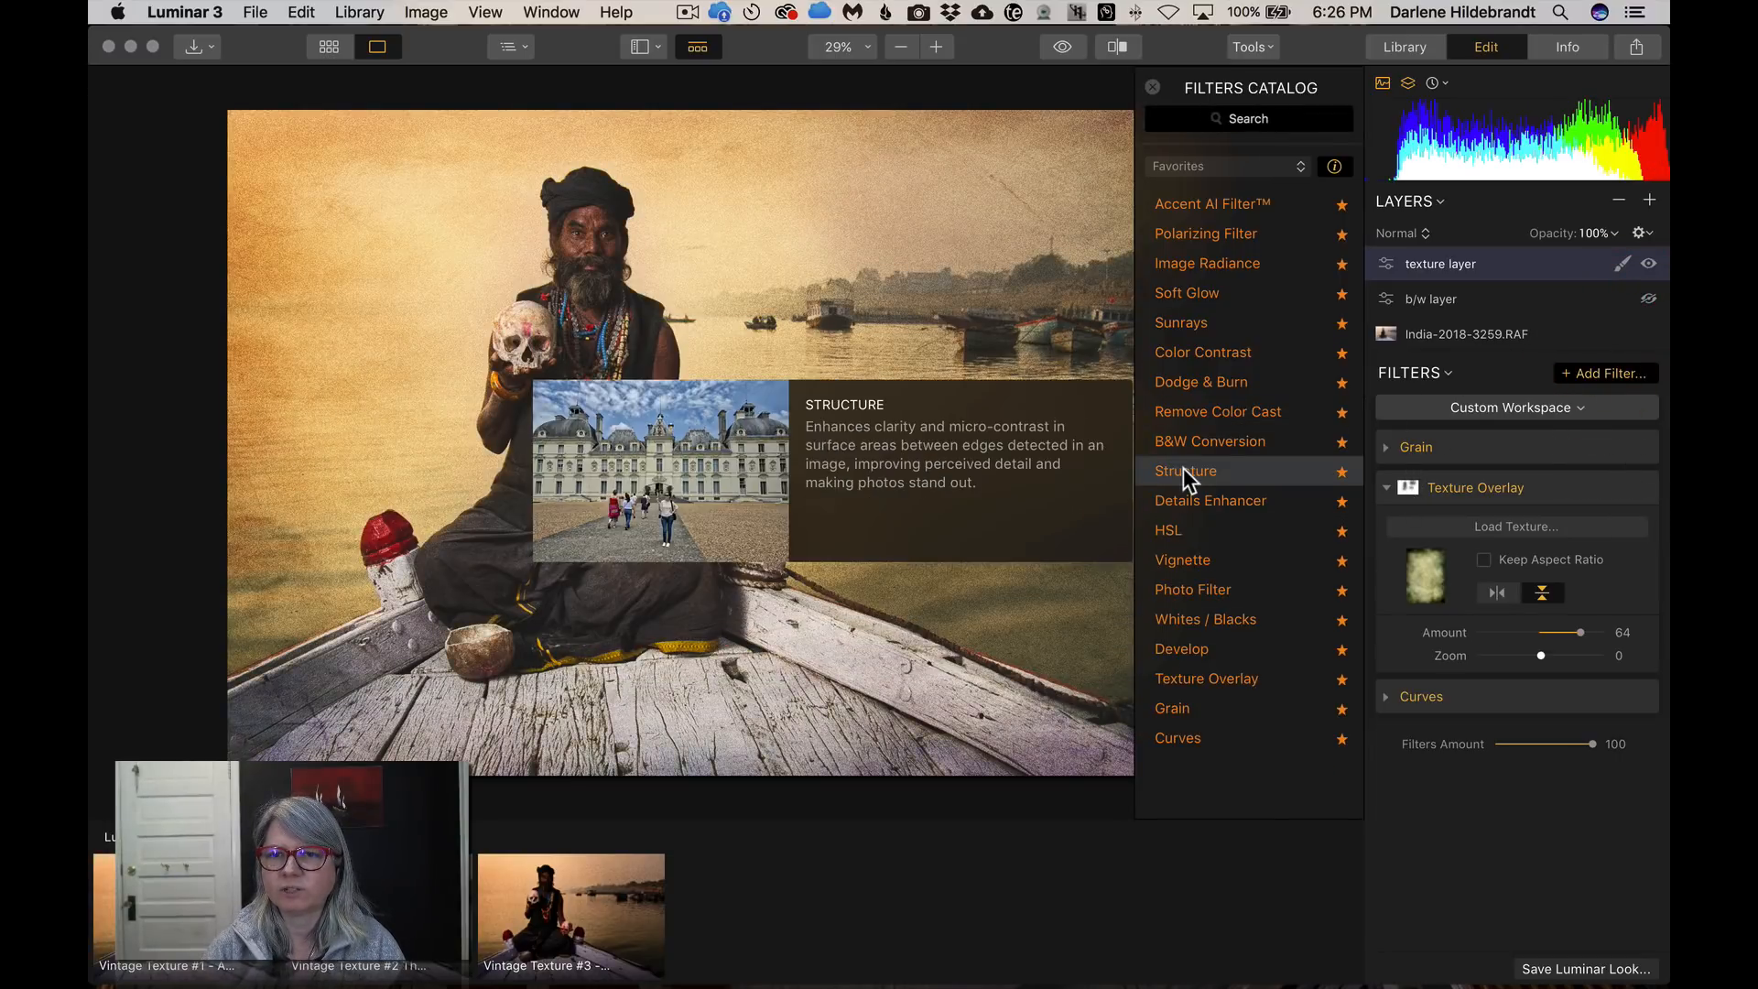
{"action": "left_click", "coordinate": [1184, 443]}
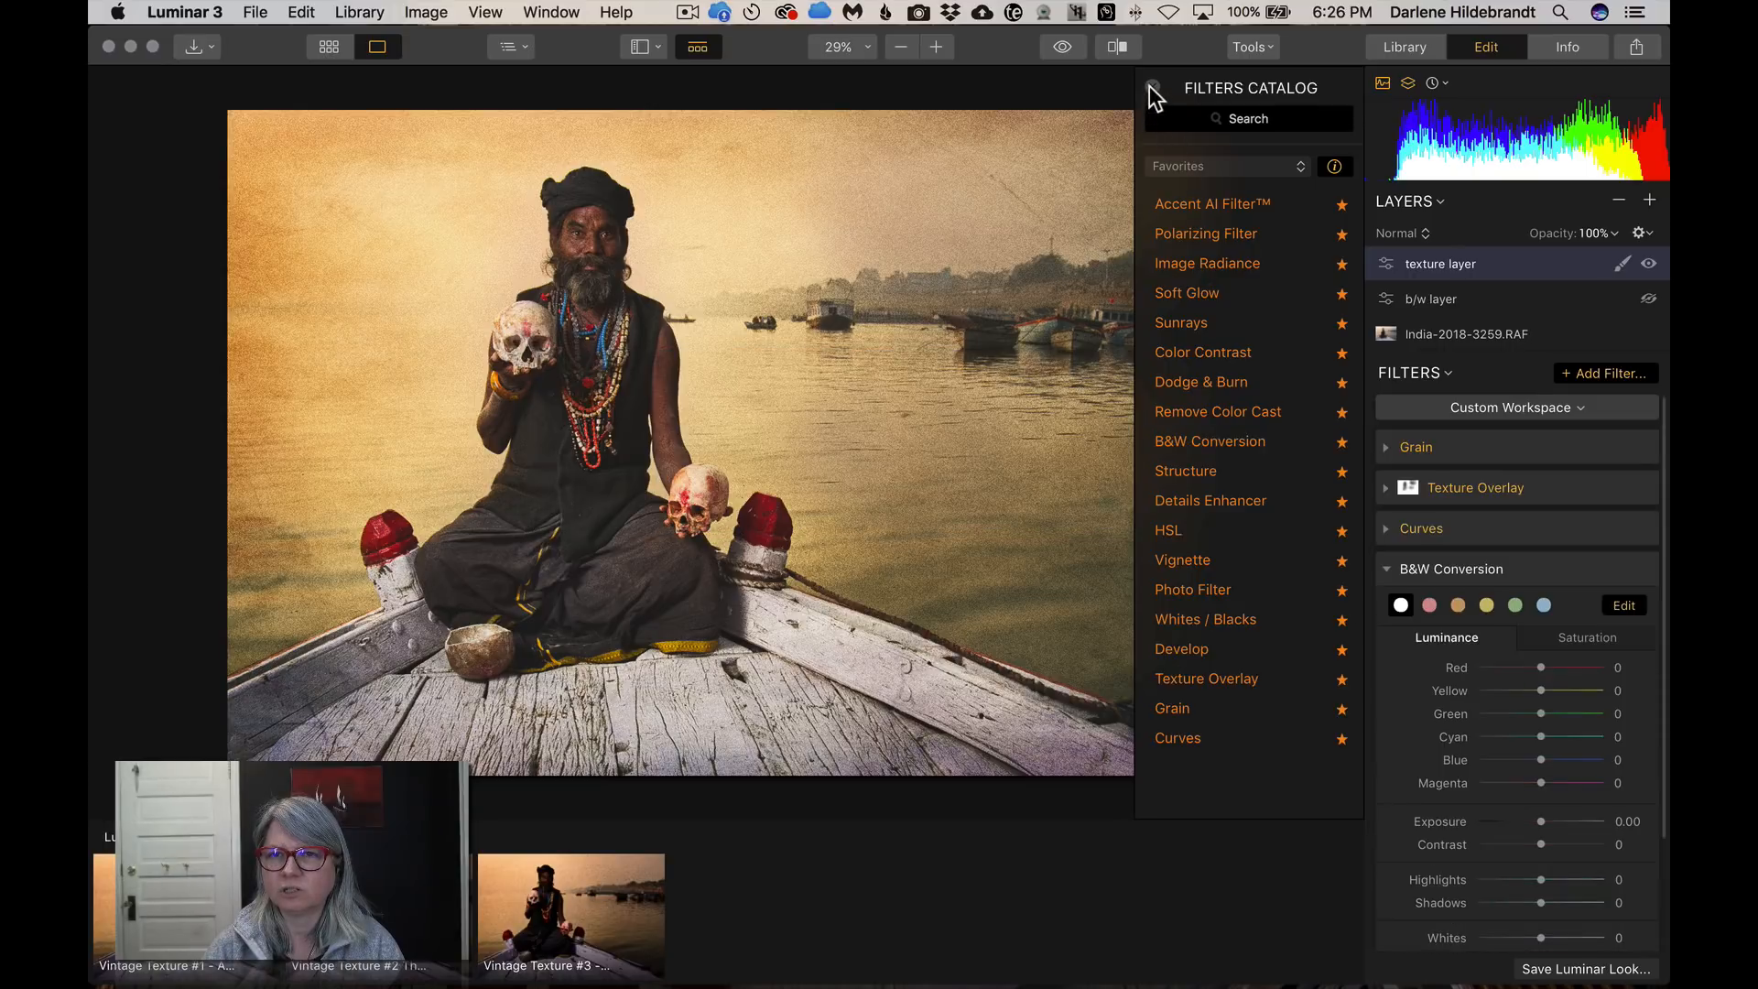
Set the B&W Conversion filter's luminance to Red 20 and Yellow -36 on the texture layer
{"action": "left_click", "coordinate": [1152, 87]}
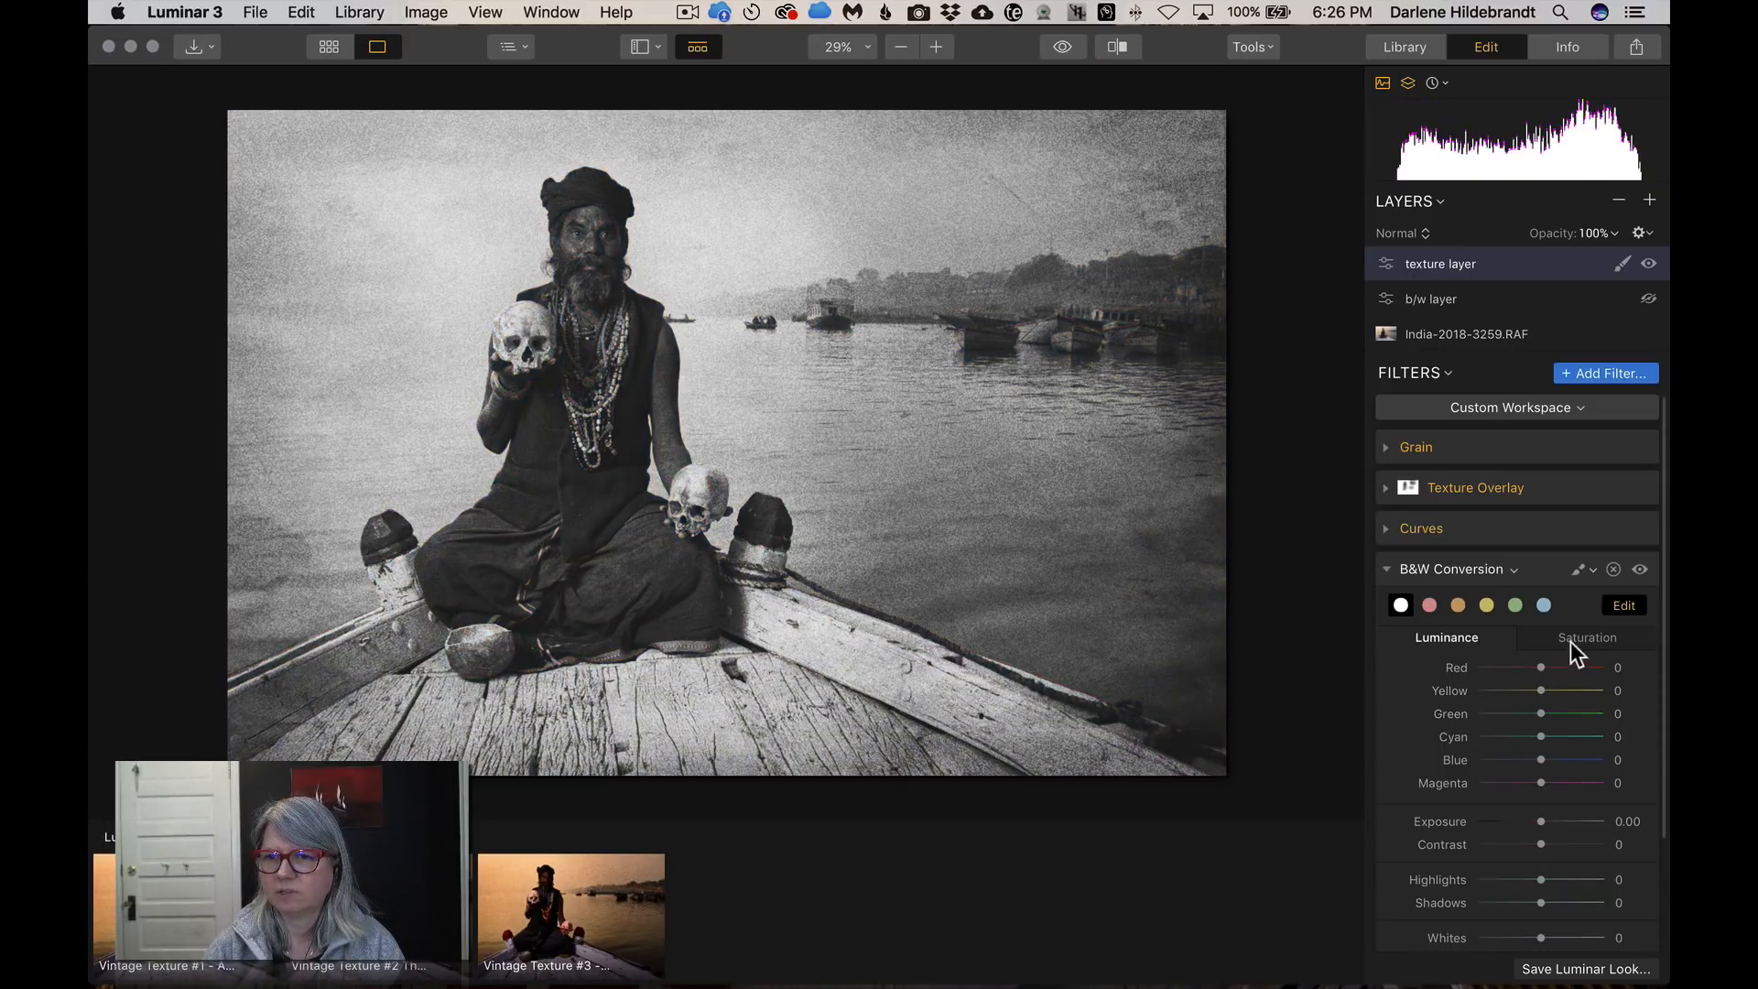
{"action": "mouse_move", "coordinate": [1538, 666]}
{"action": "left_mouse_down"}
{"action": "mouse_move", "coordinate": [1555, 662]}
{"action": "mouse_move", "coordinate": [1514, 679]}
{"action": "left_mouse_up"}
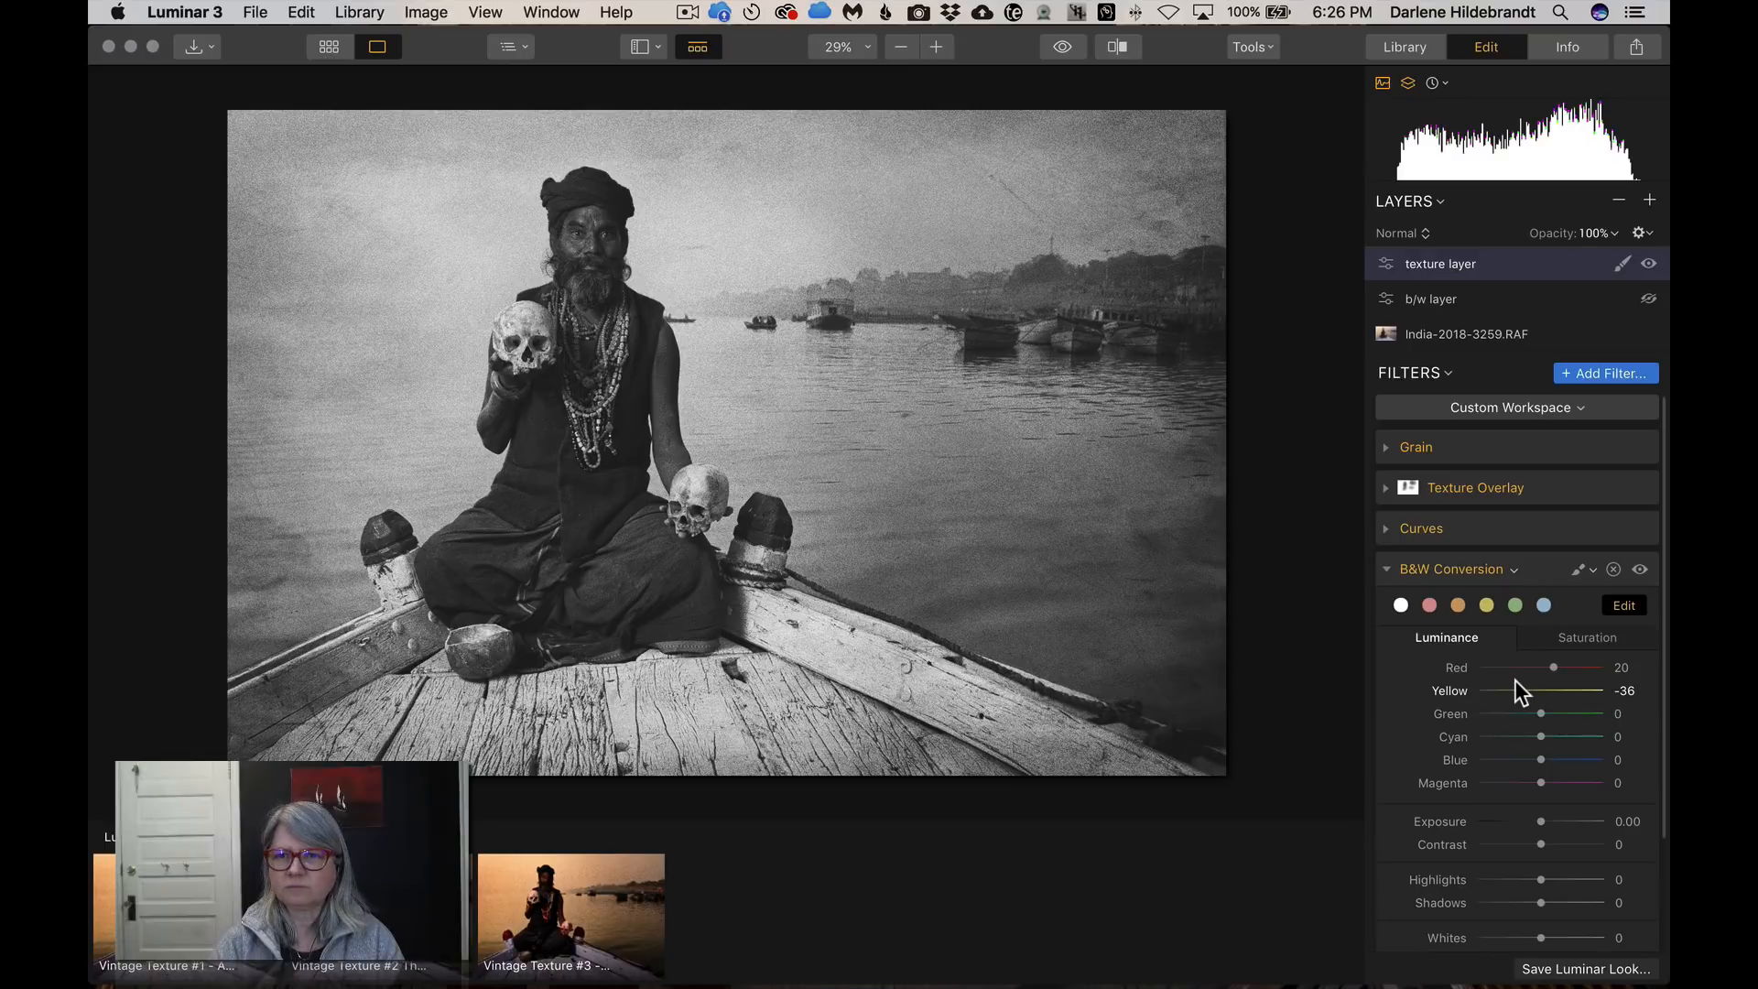
{"action": "scroll", "coordinate": [1515, 679], "scroll_direction": "down", "scroll_amount": 5}
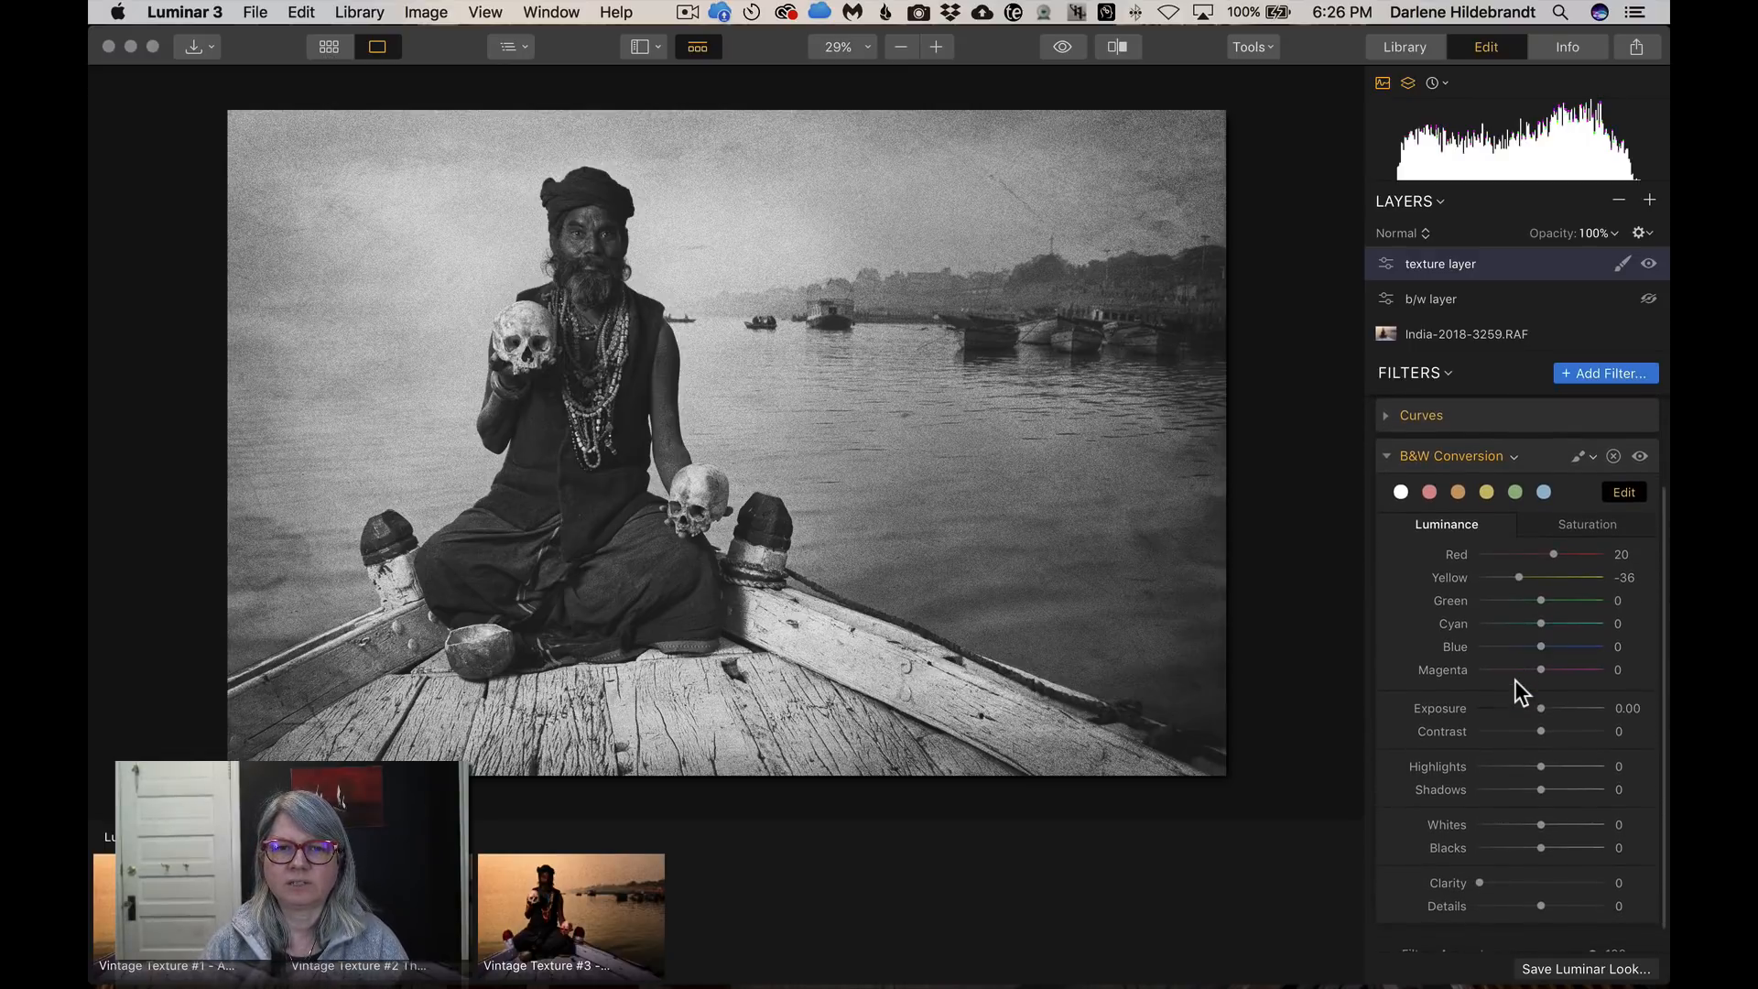
{"action": "scroll", "coordinate": [1515, 680], "scroll_direction": "down", "scroll_amount": 2}
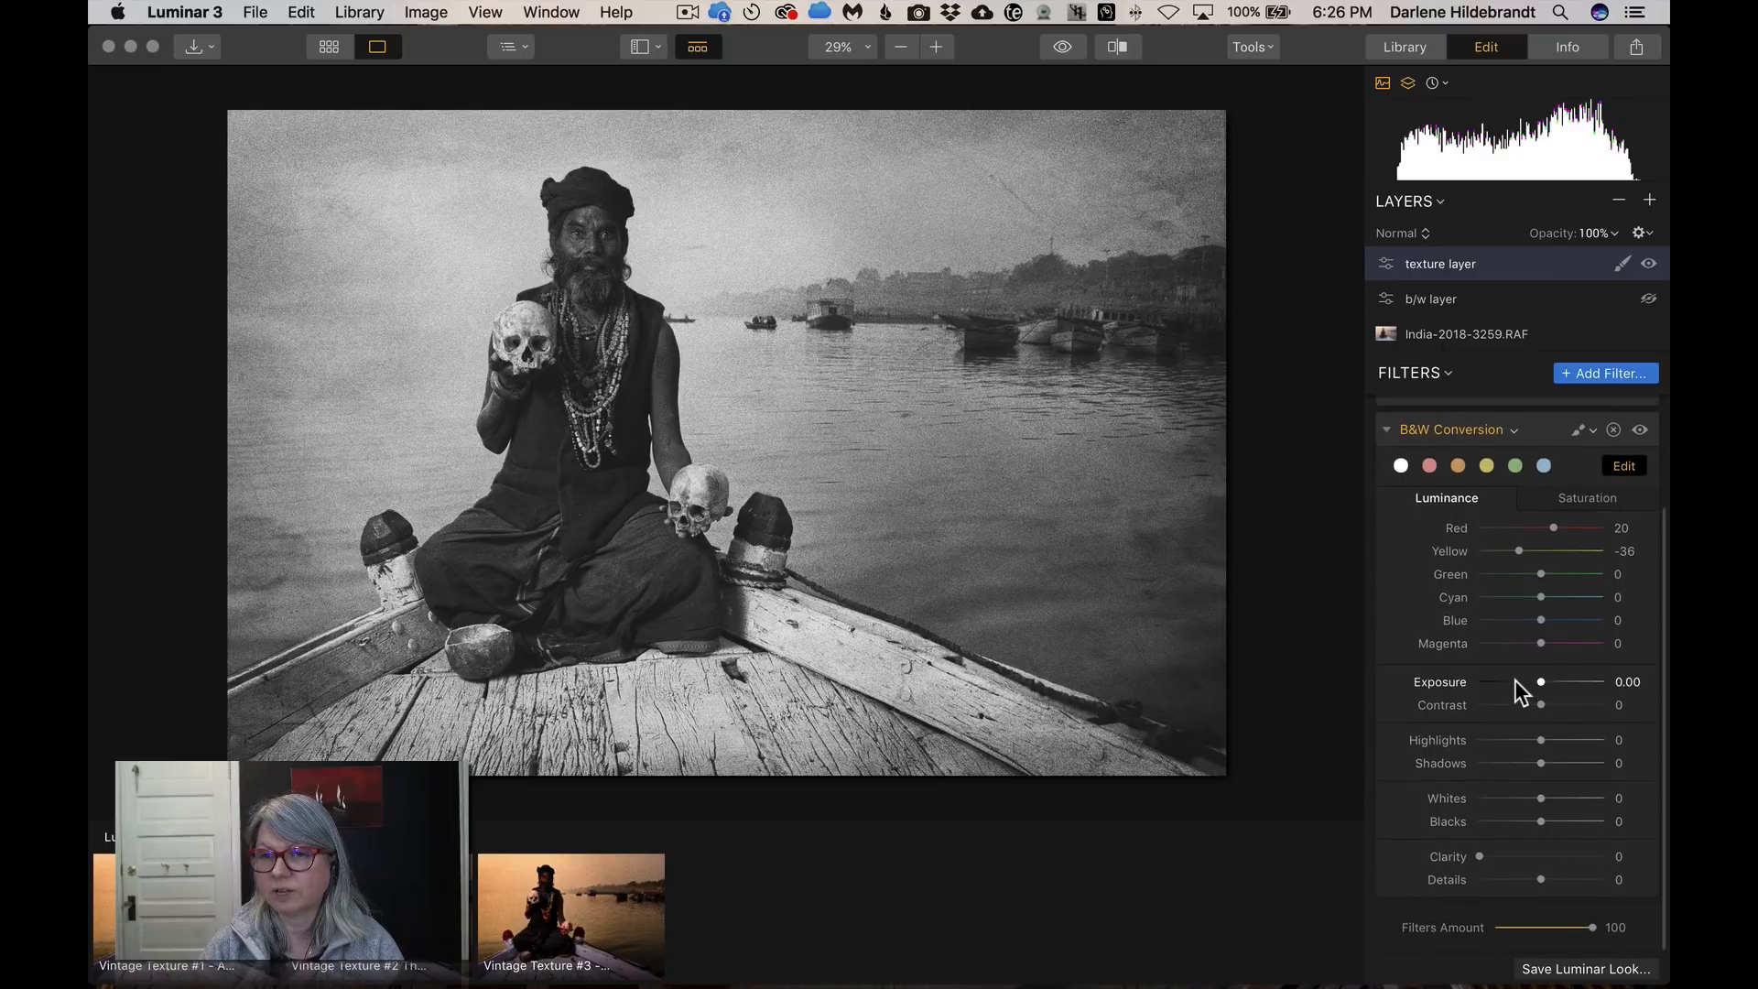
{"action": "left_click", "coordinate": [1386, 429]}
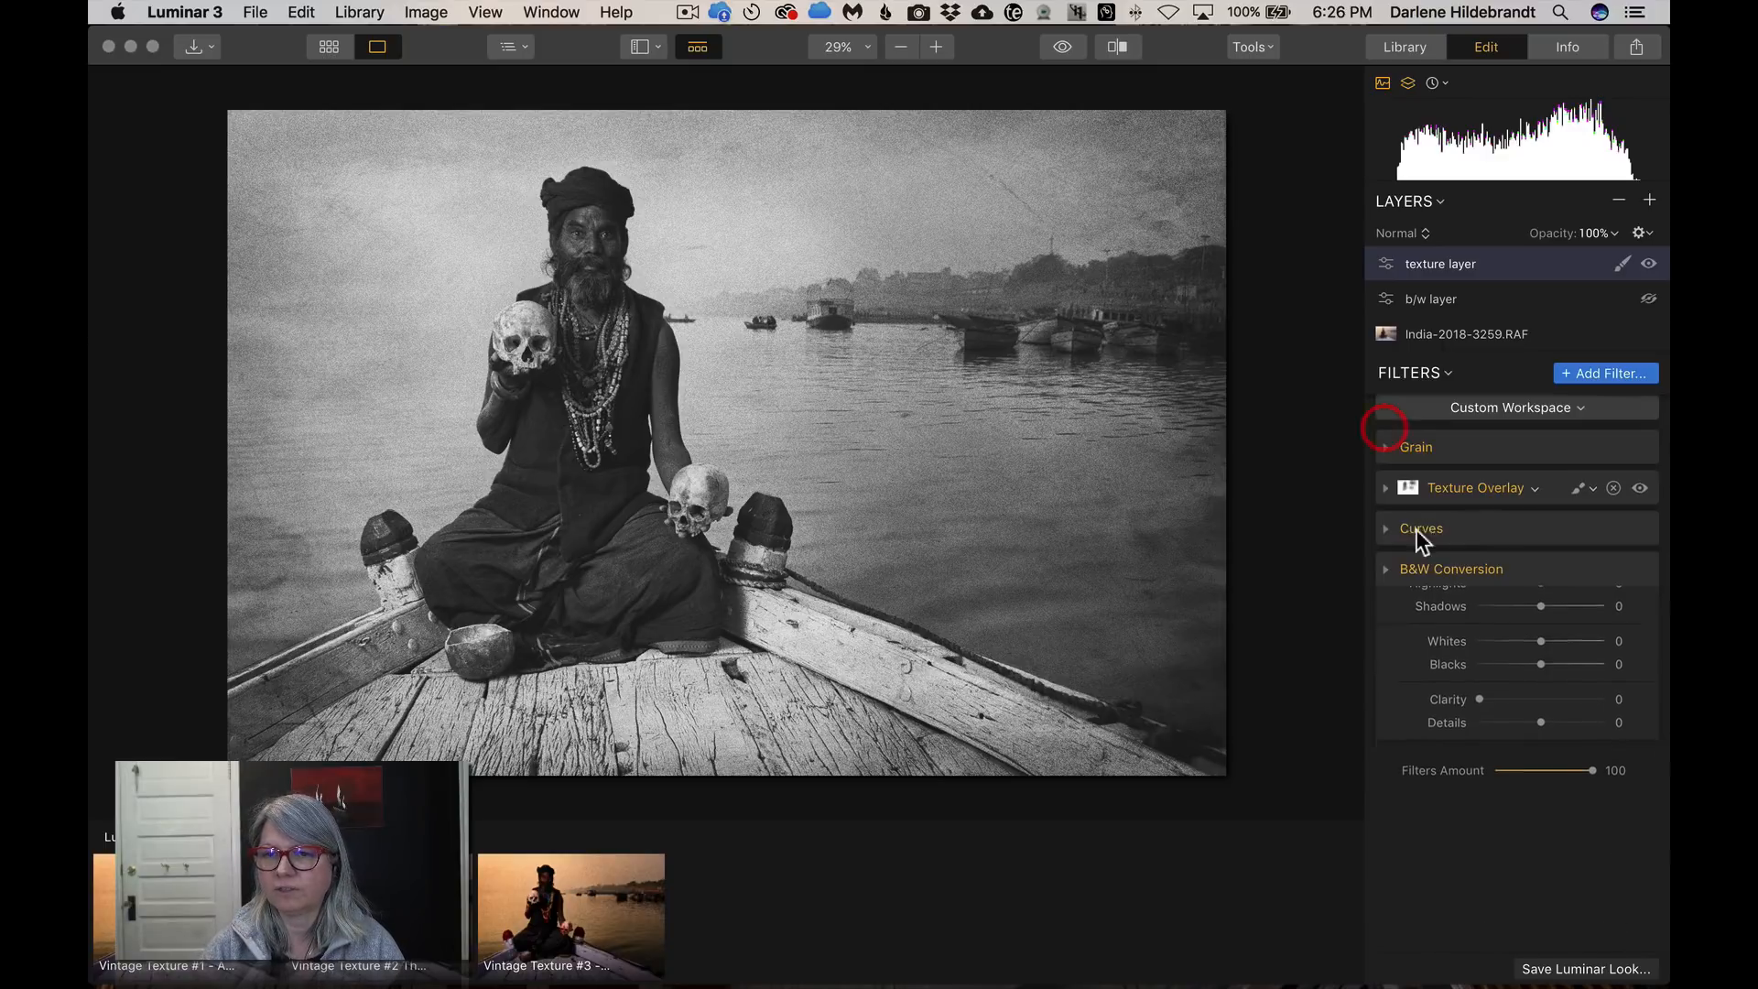
{"action": "left_click_drag", "start_coordinate": [1591, 615], "coordinate": [1637, 621]}
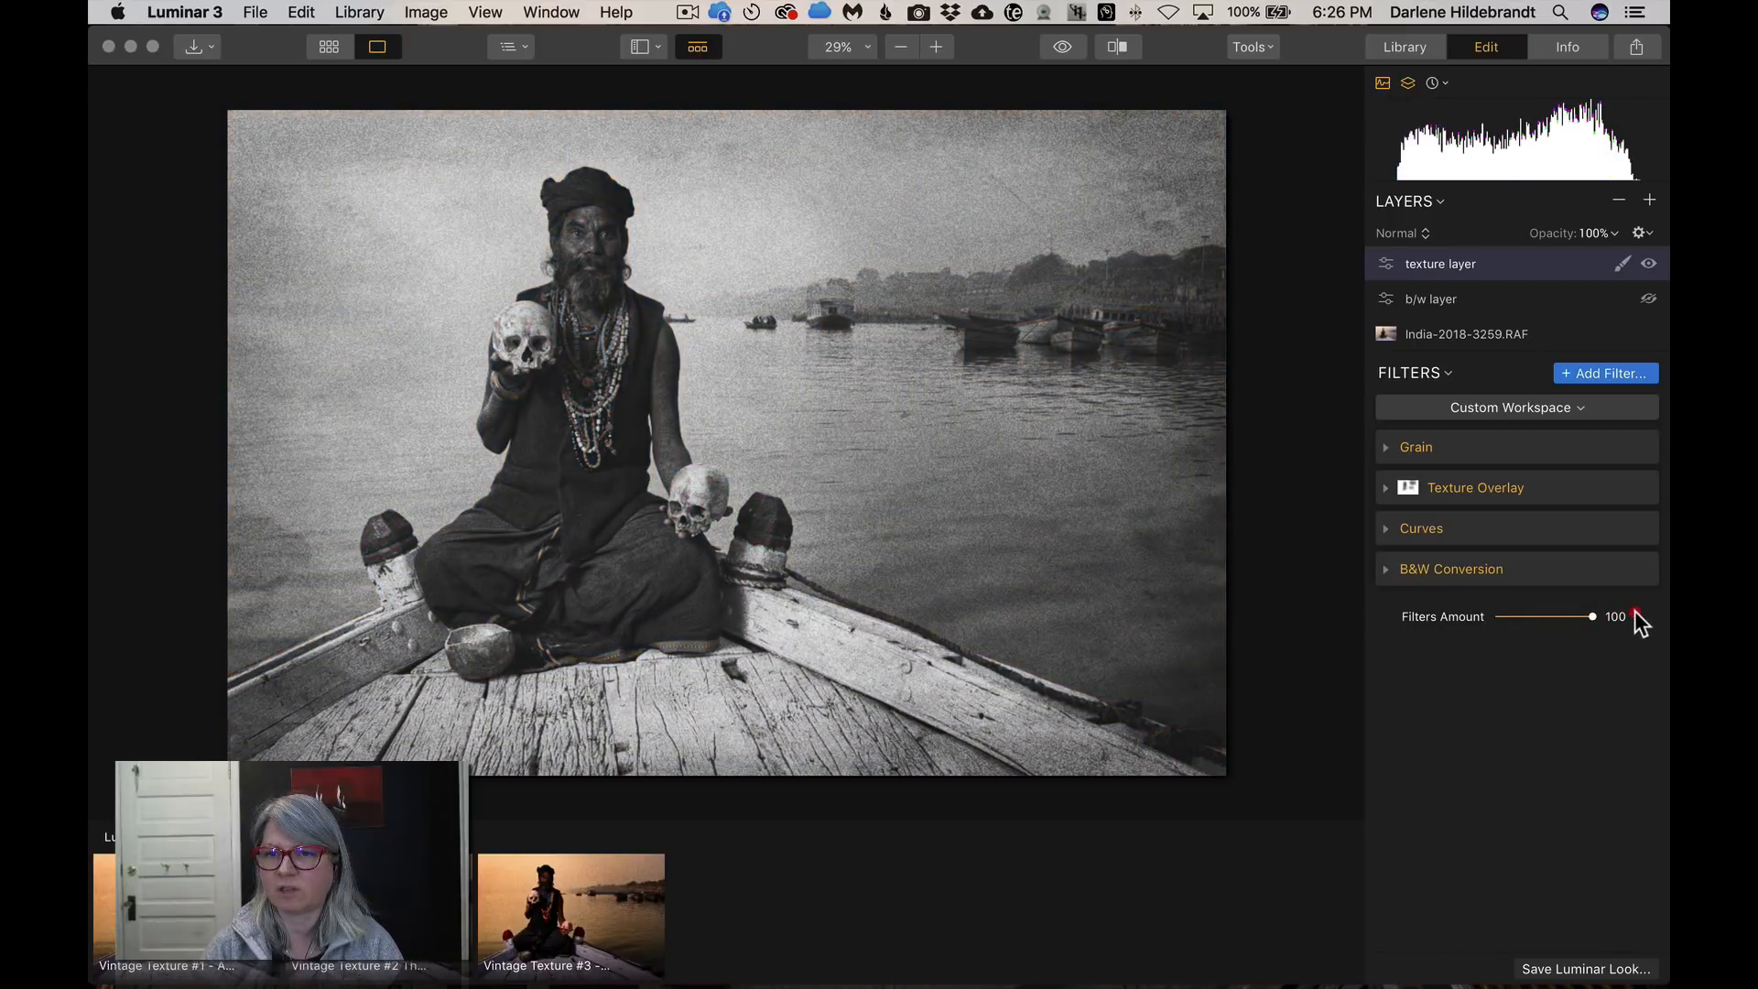
Look through the blend modes available for the B&W Conversion filter, leaving it on Normal
{"action": "left_click", "coordinate": [1384, 569]}
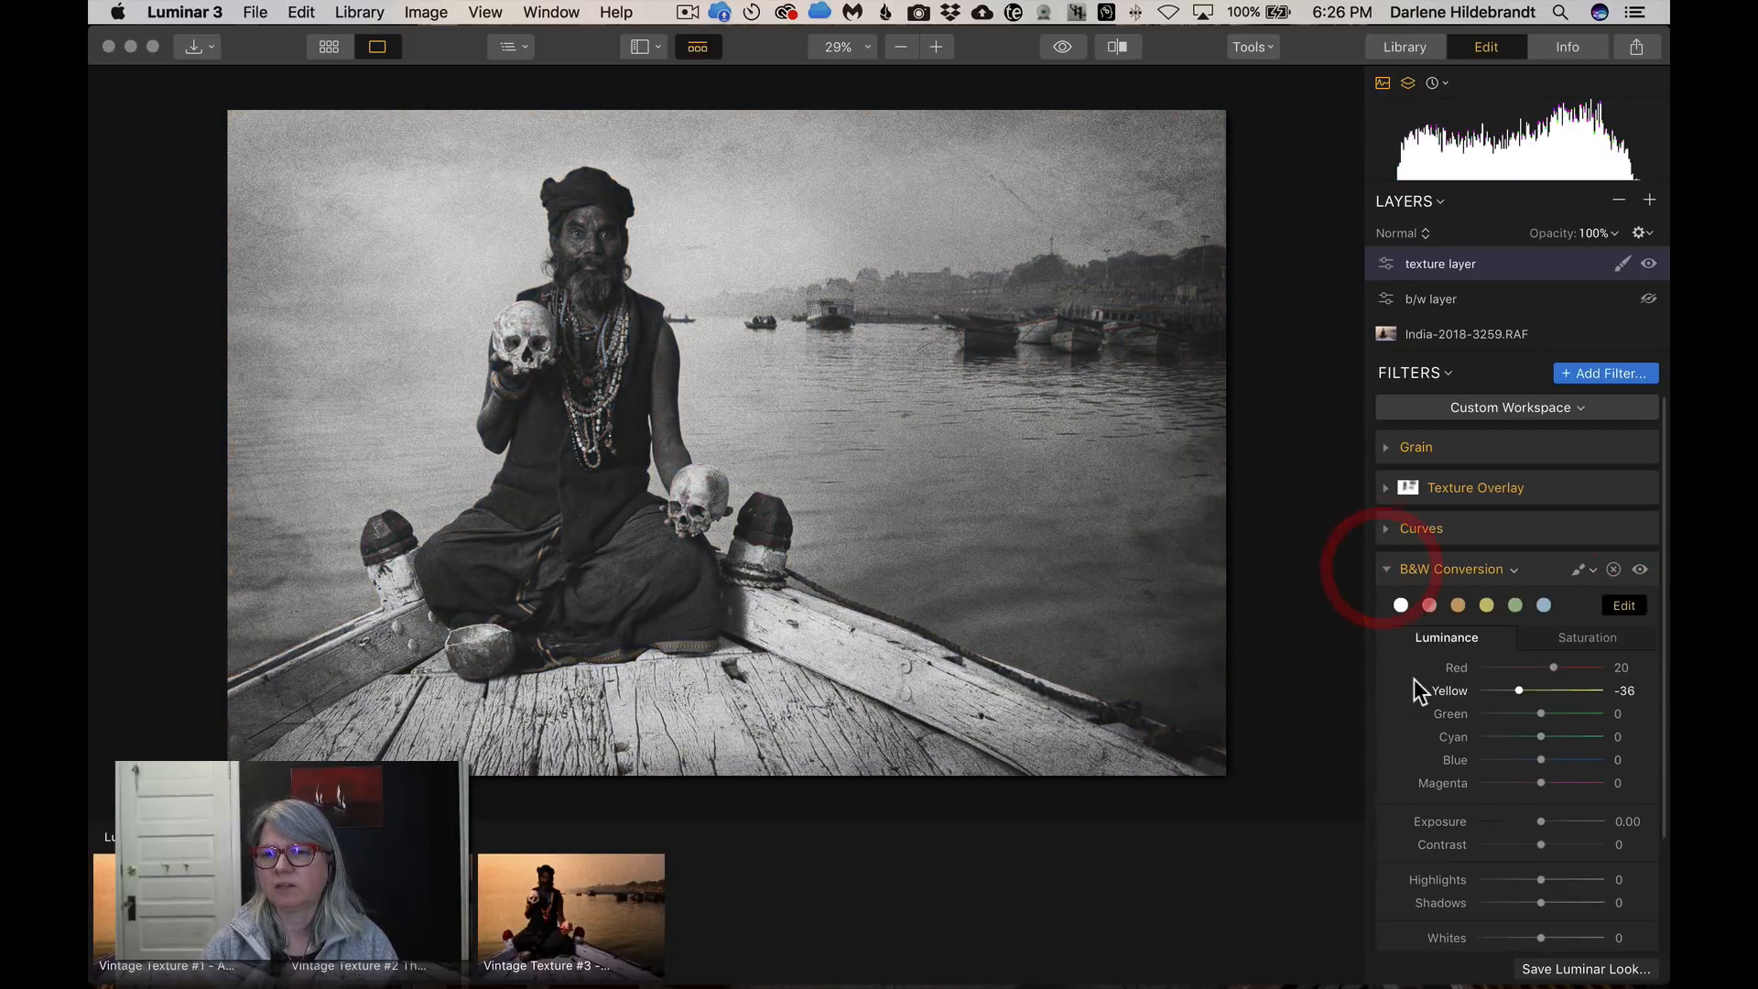
{"action": "scroll", "coordinate": [1443, 668], "scroll_direction": "down", "scroll_amount": 3}
{"action": "scroll", "coordinate": [1442, 669], "scroll_direction": "up", "scroll_amount": 2}
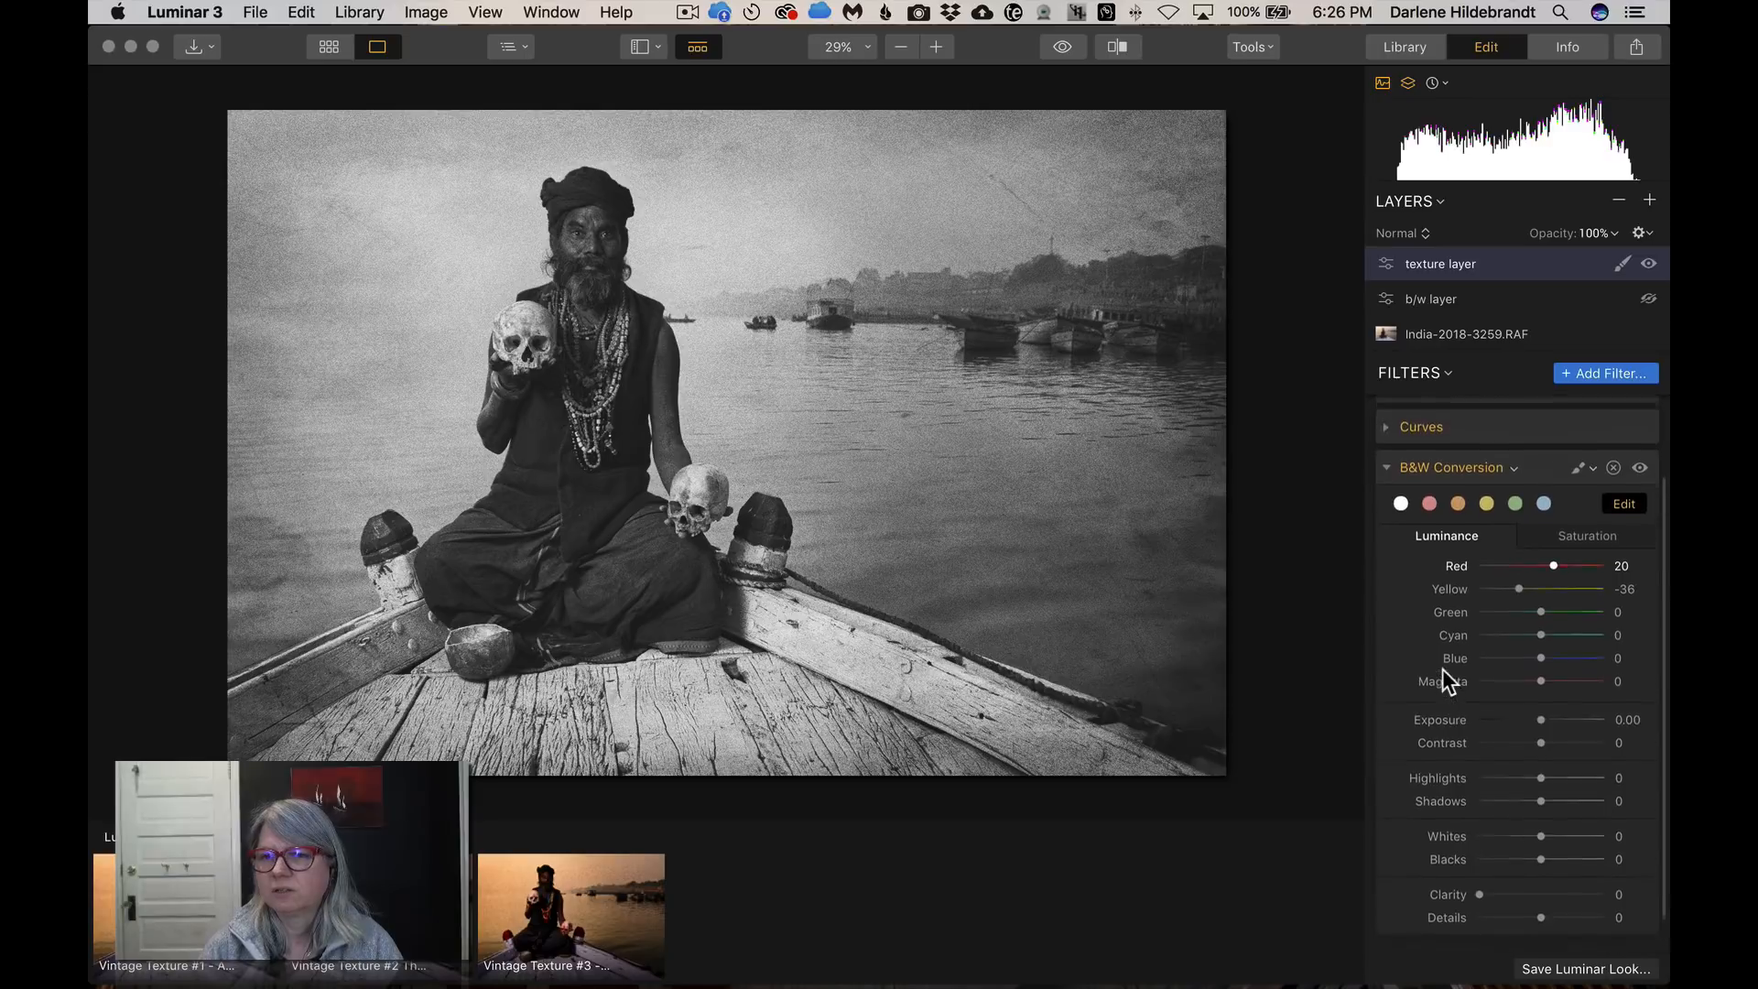
{"action": "left_click", "coordinate": [1448, 474]}
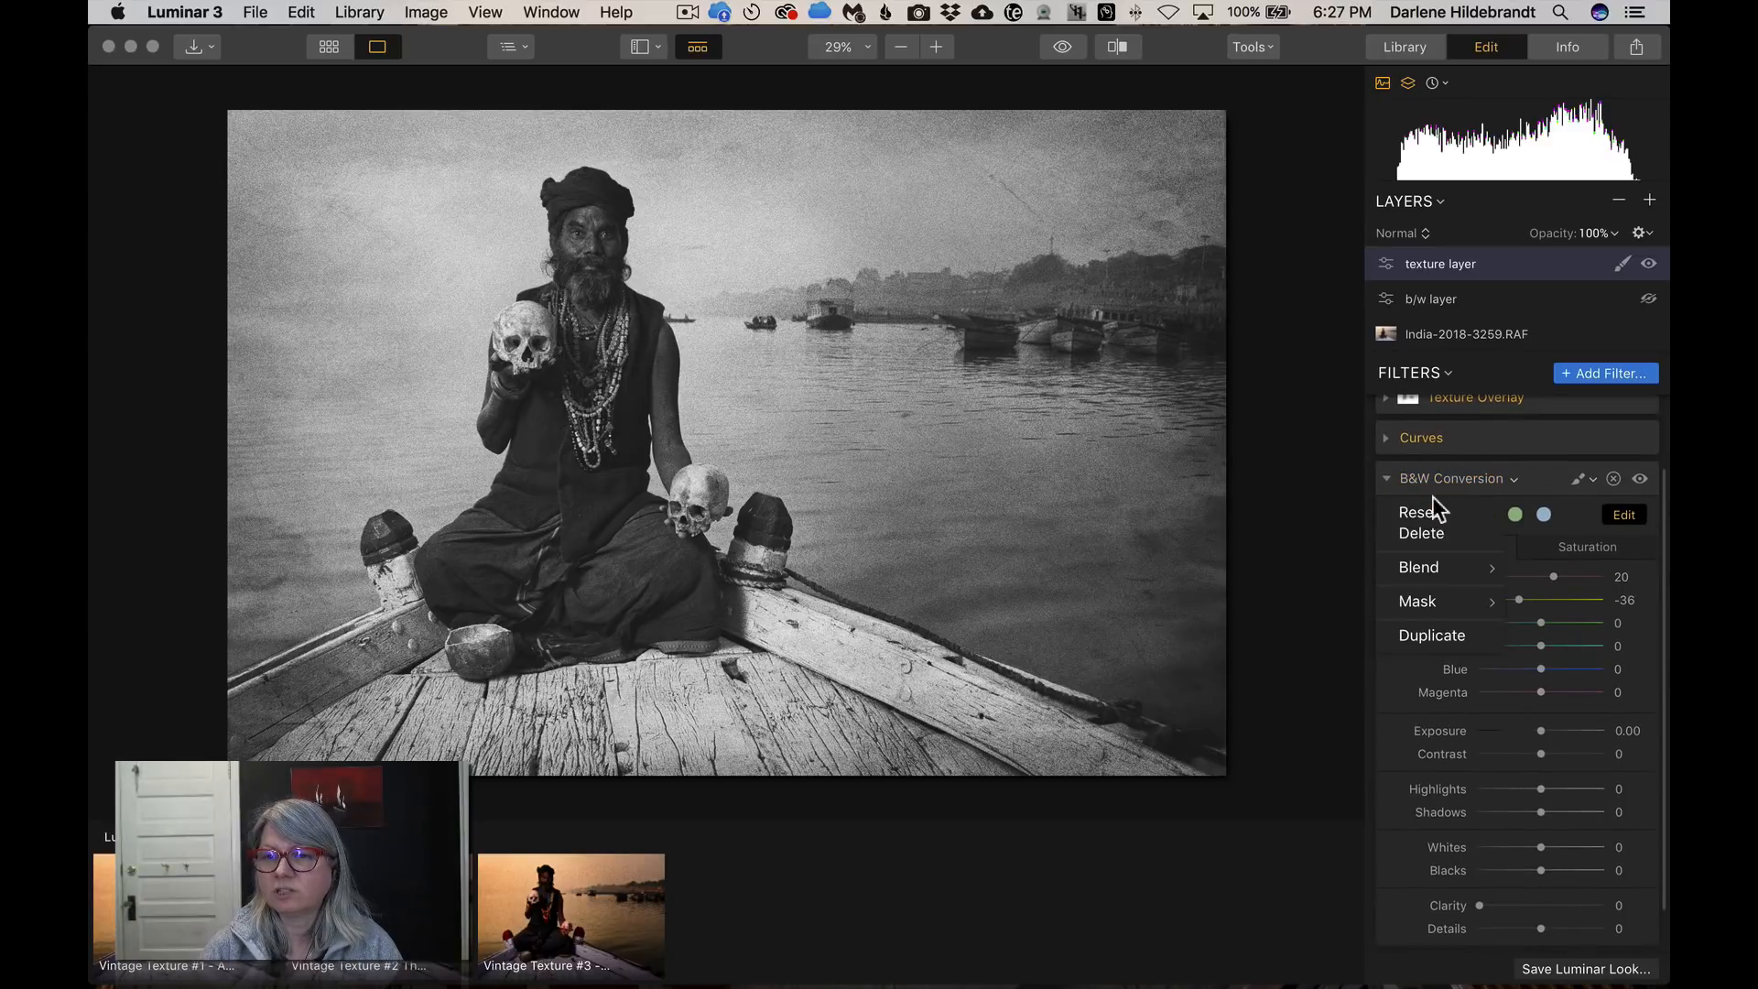
{"action": "mouse_move", "coordinate": [1426, 571]}
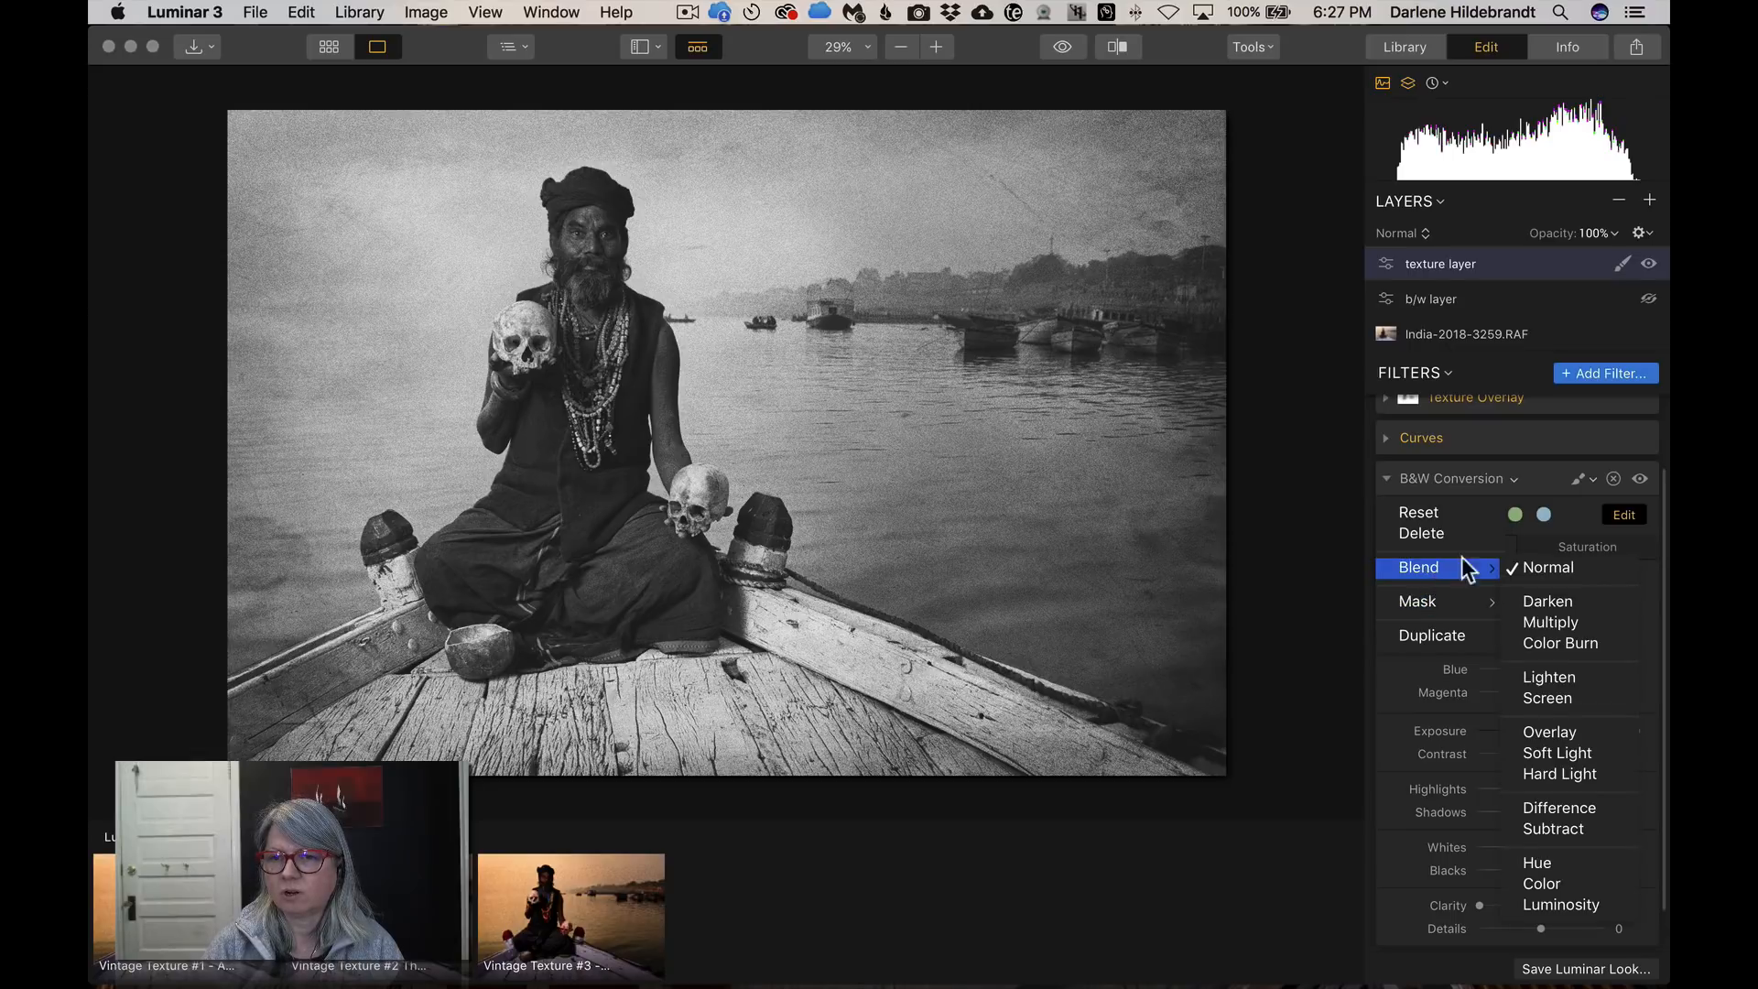
{"action": "left_click", "coordinate": [1579, 511]}
Set the B&W Conversion saturation to Red 25, Yellow 28, Green 26, Cyan 28, Blue 18 and Magenta 16, and compare with the original
{"action": "left_click", "coordinate": [1579, 545]}
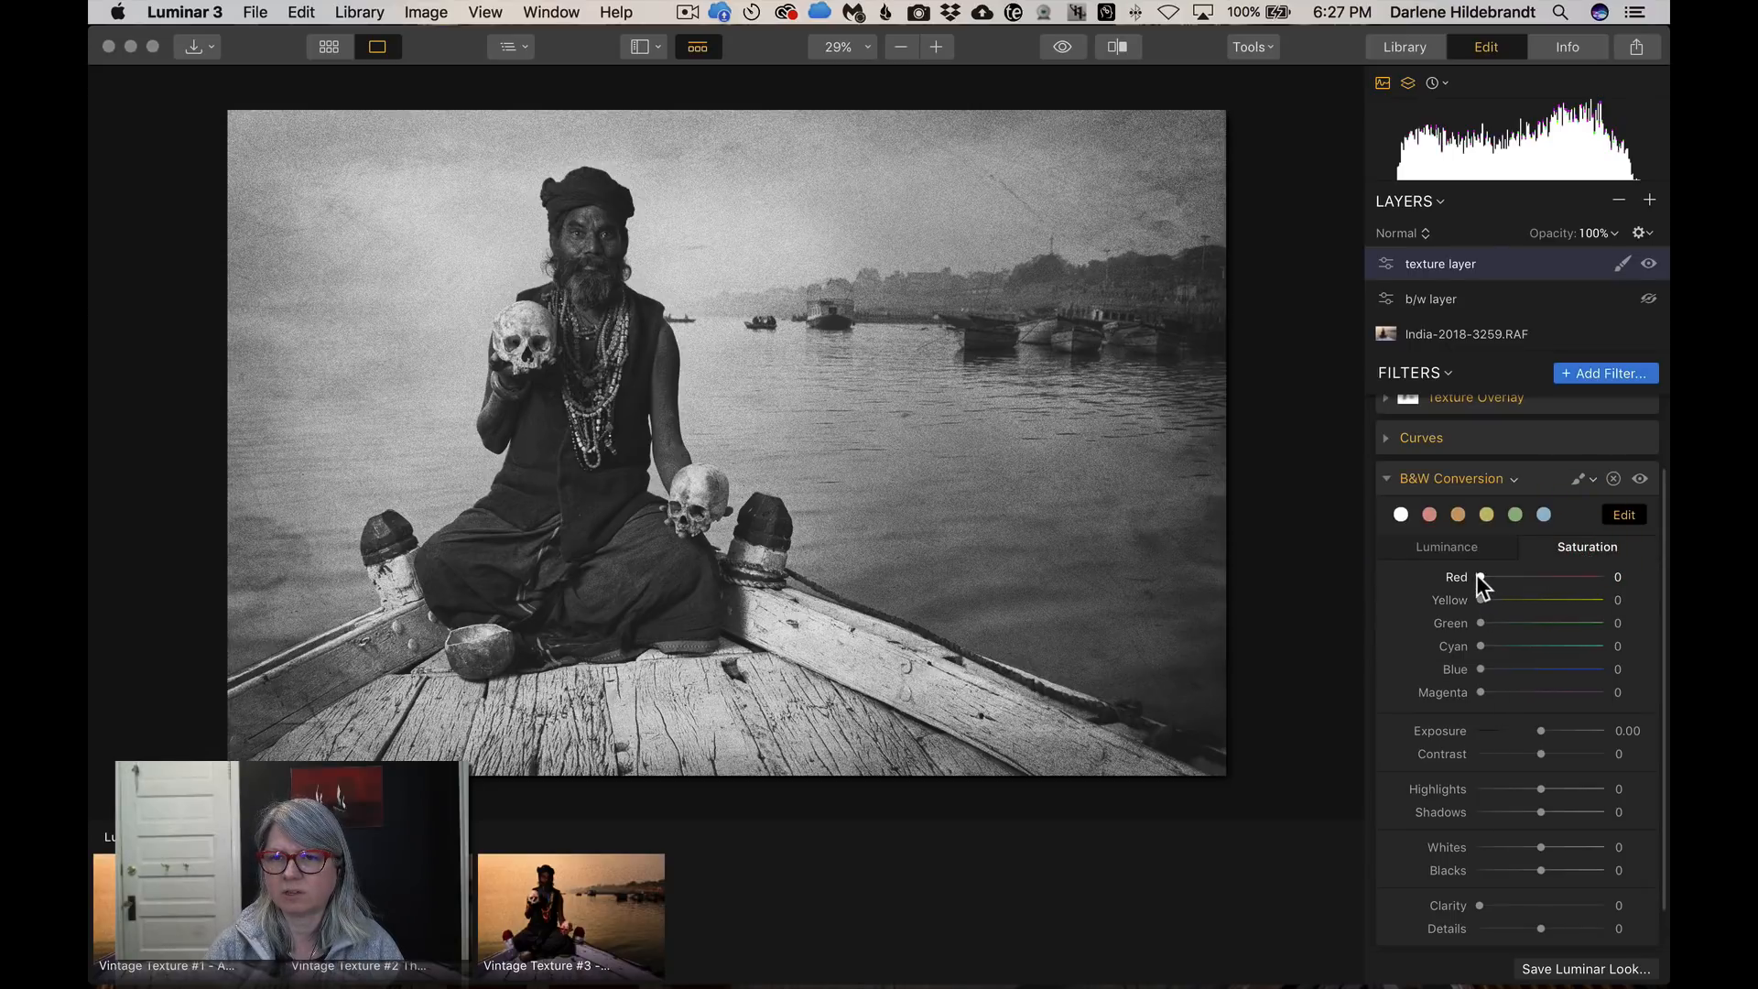
{"action": "left_click_drag", "start_coordinate": [1480, 577], "coordinate": [1493, 639]}
{"action": "left_click", "coordinate": [1496, 577]}
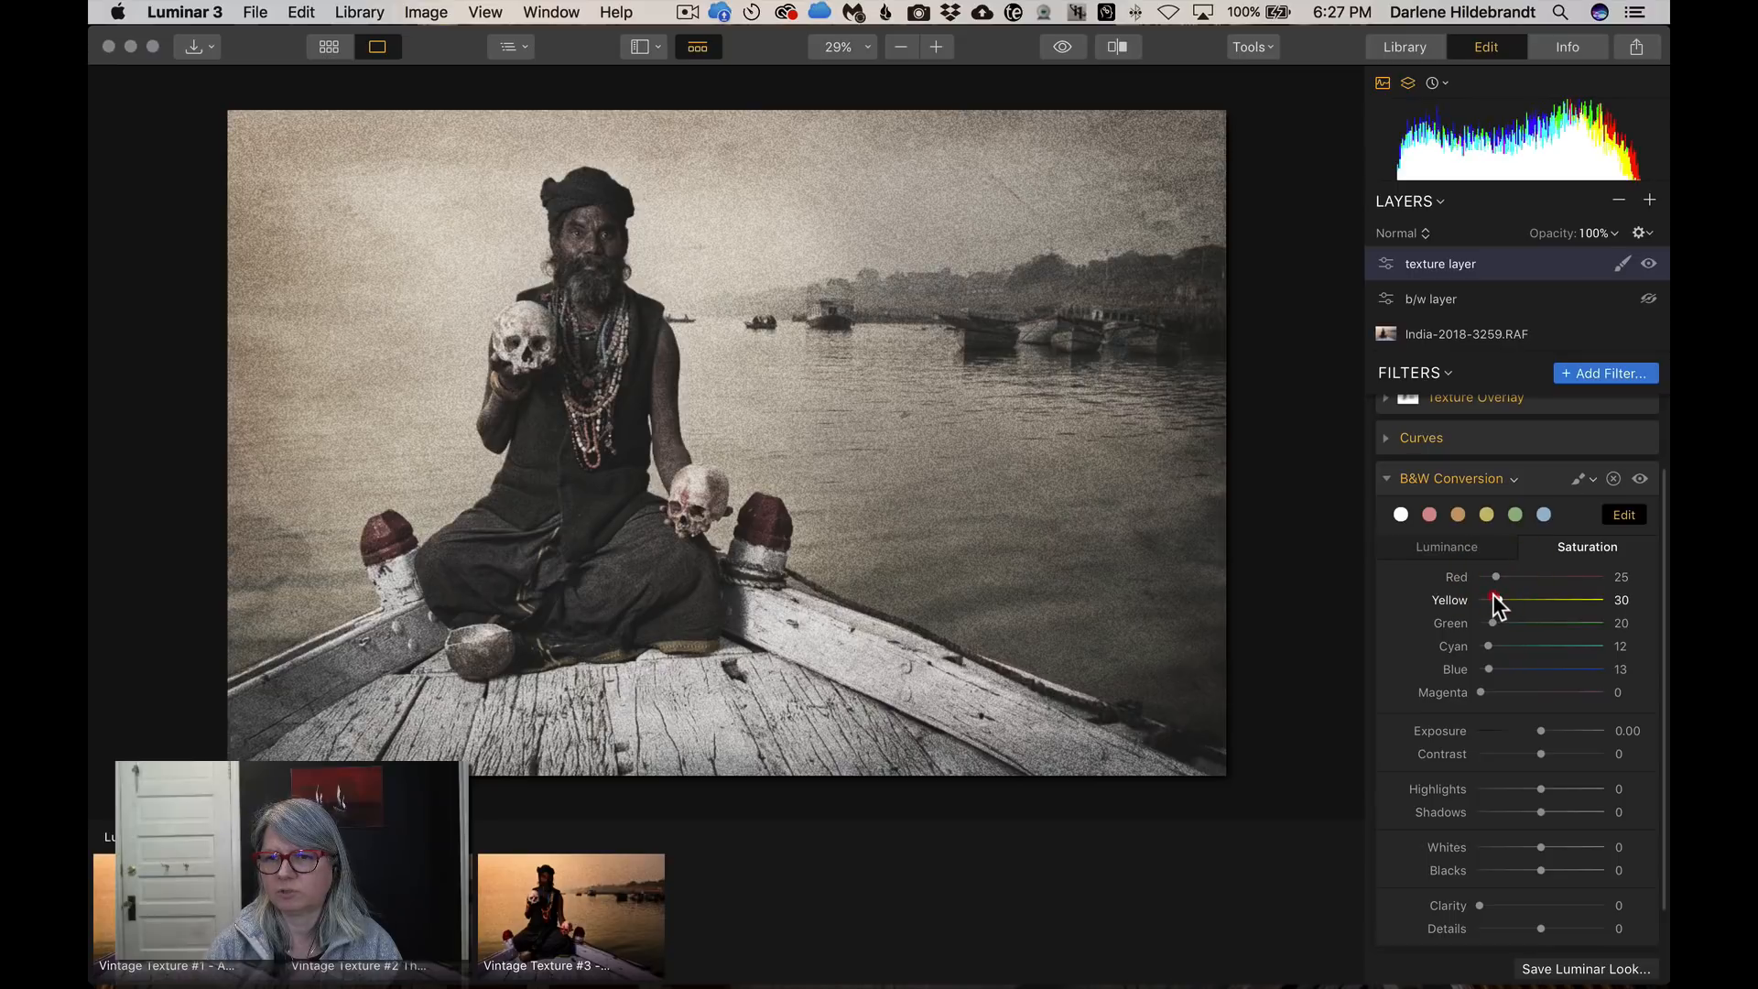
{"action": "left_click", "coordinate": [1492, 600]}
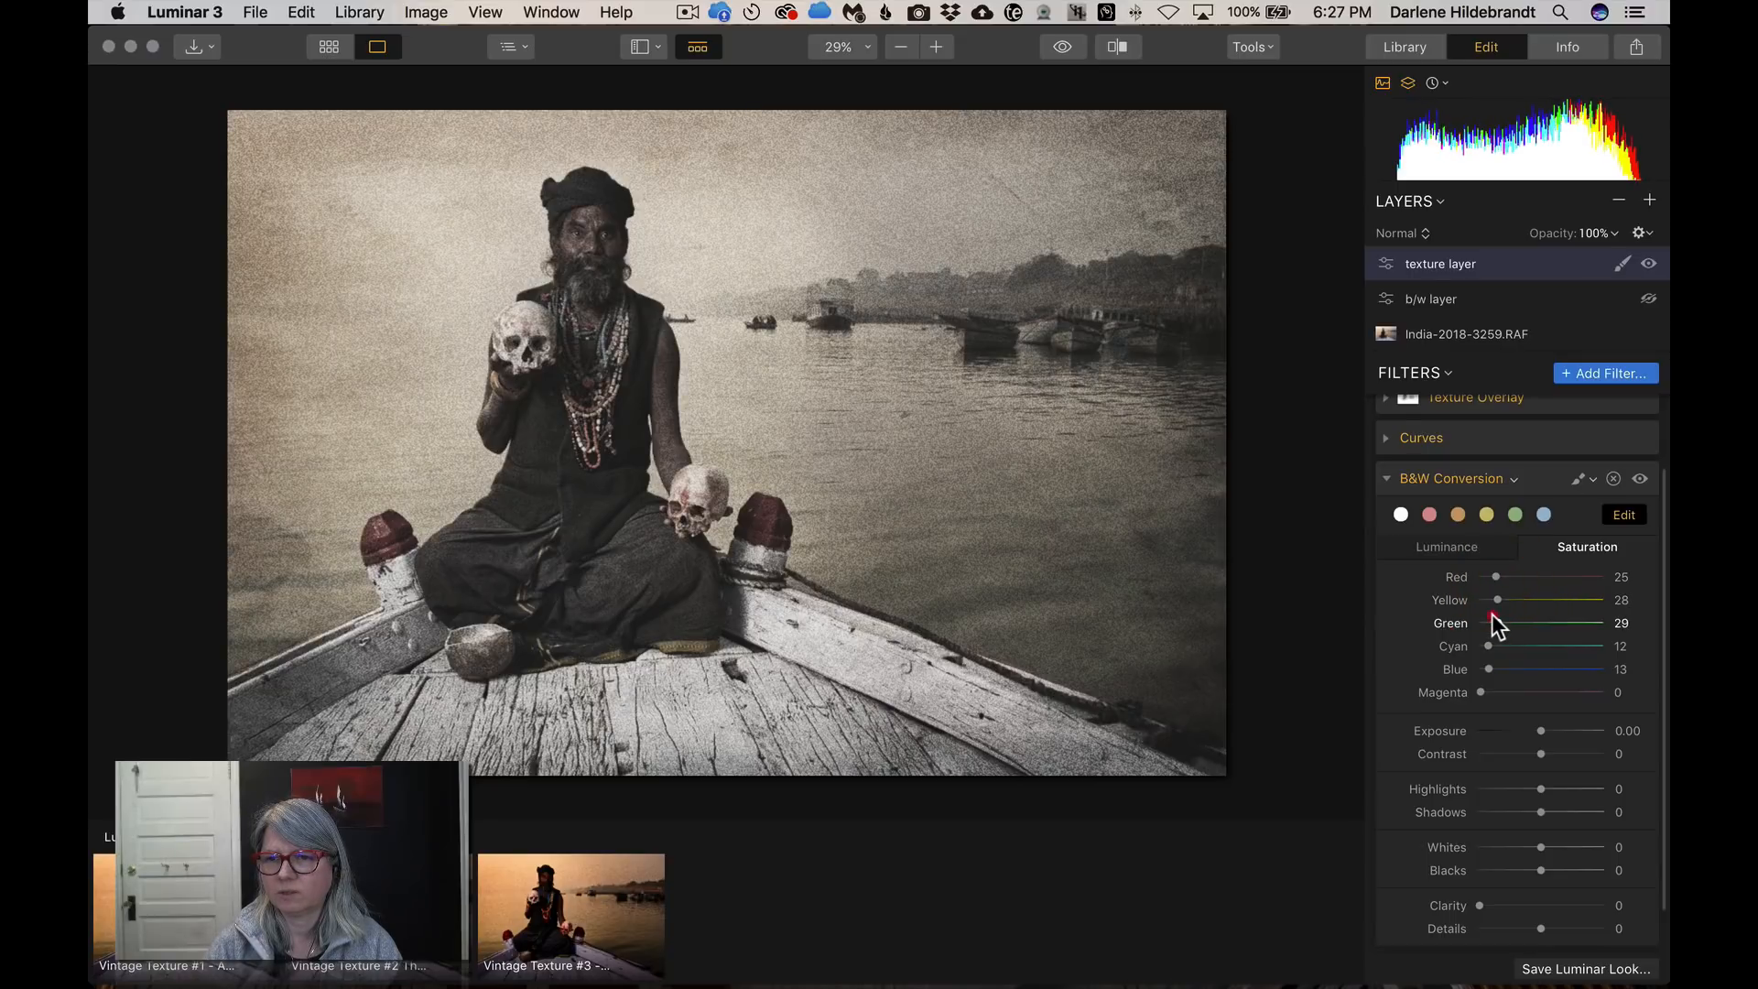
{"action": "left_click", "coordinate": [1491, 644]}
{"action": "left_click", "coordinate": [1494, 643]}
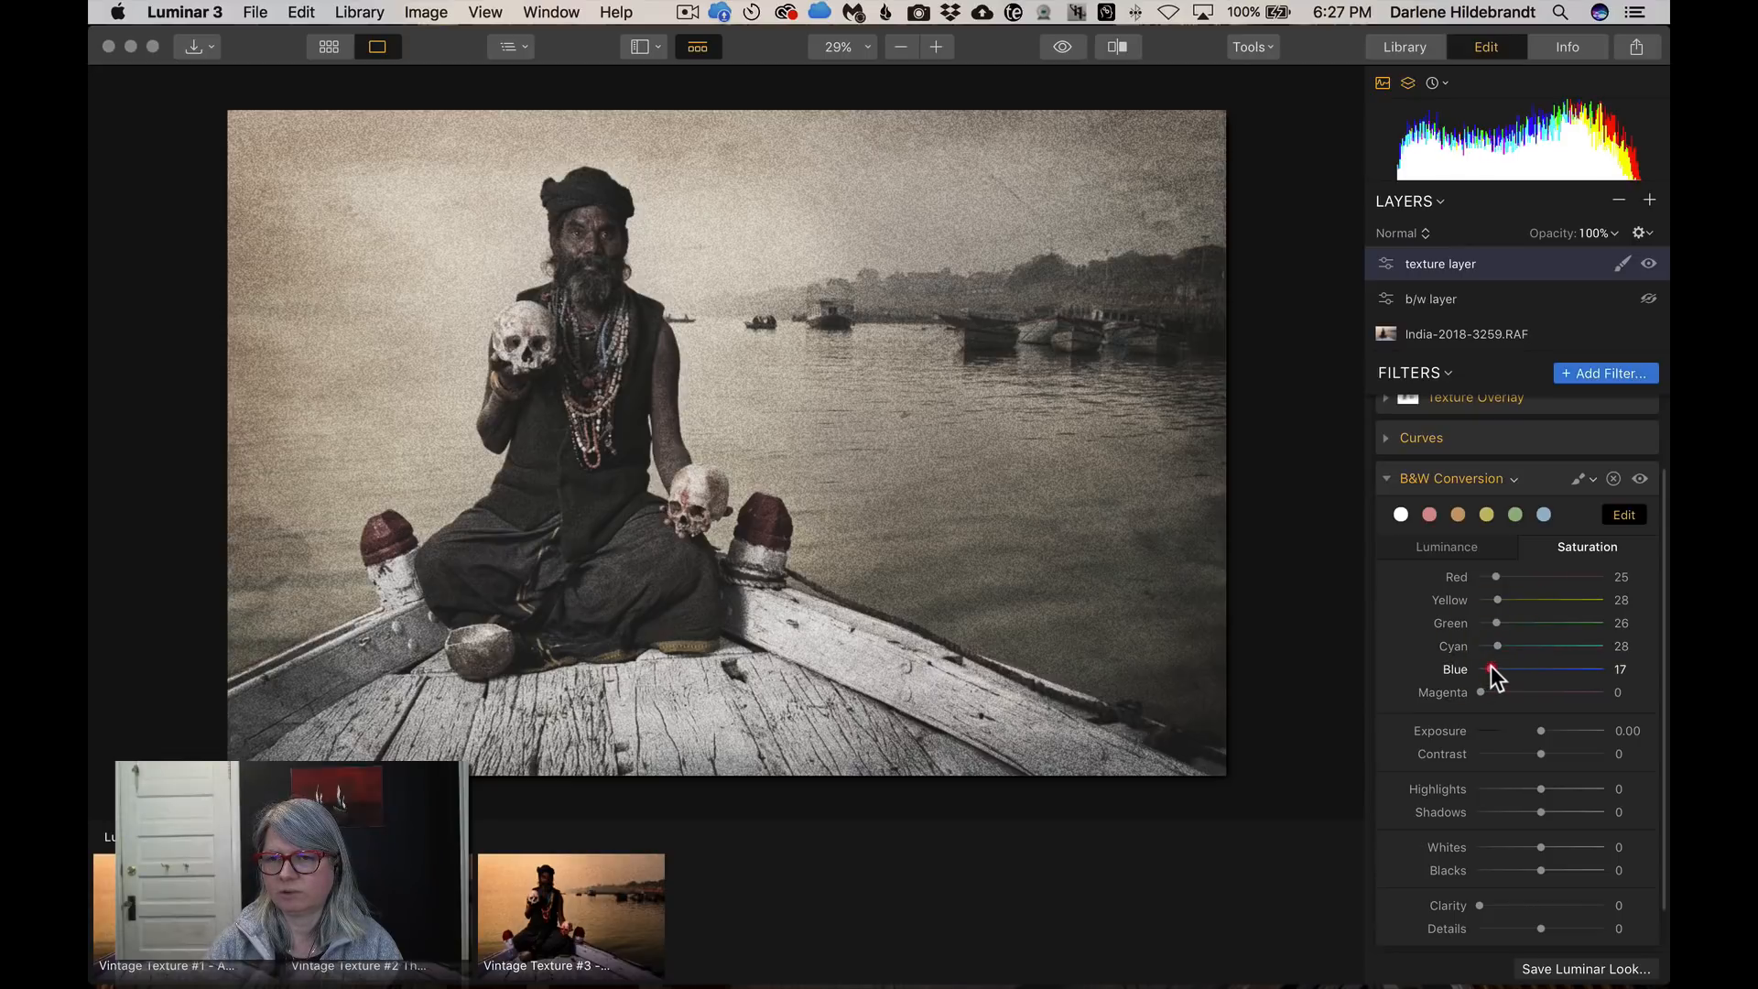
{"action": "left_click", "coordinate": [1487, 688]}
{"action": "scroll", "coordinate": [1495, 683], "scroll_direction": "down", "scroll_amount": 2}
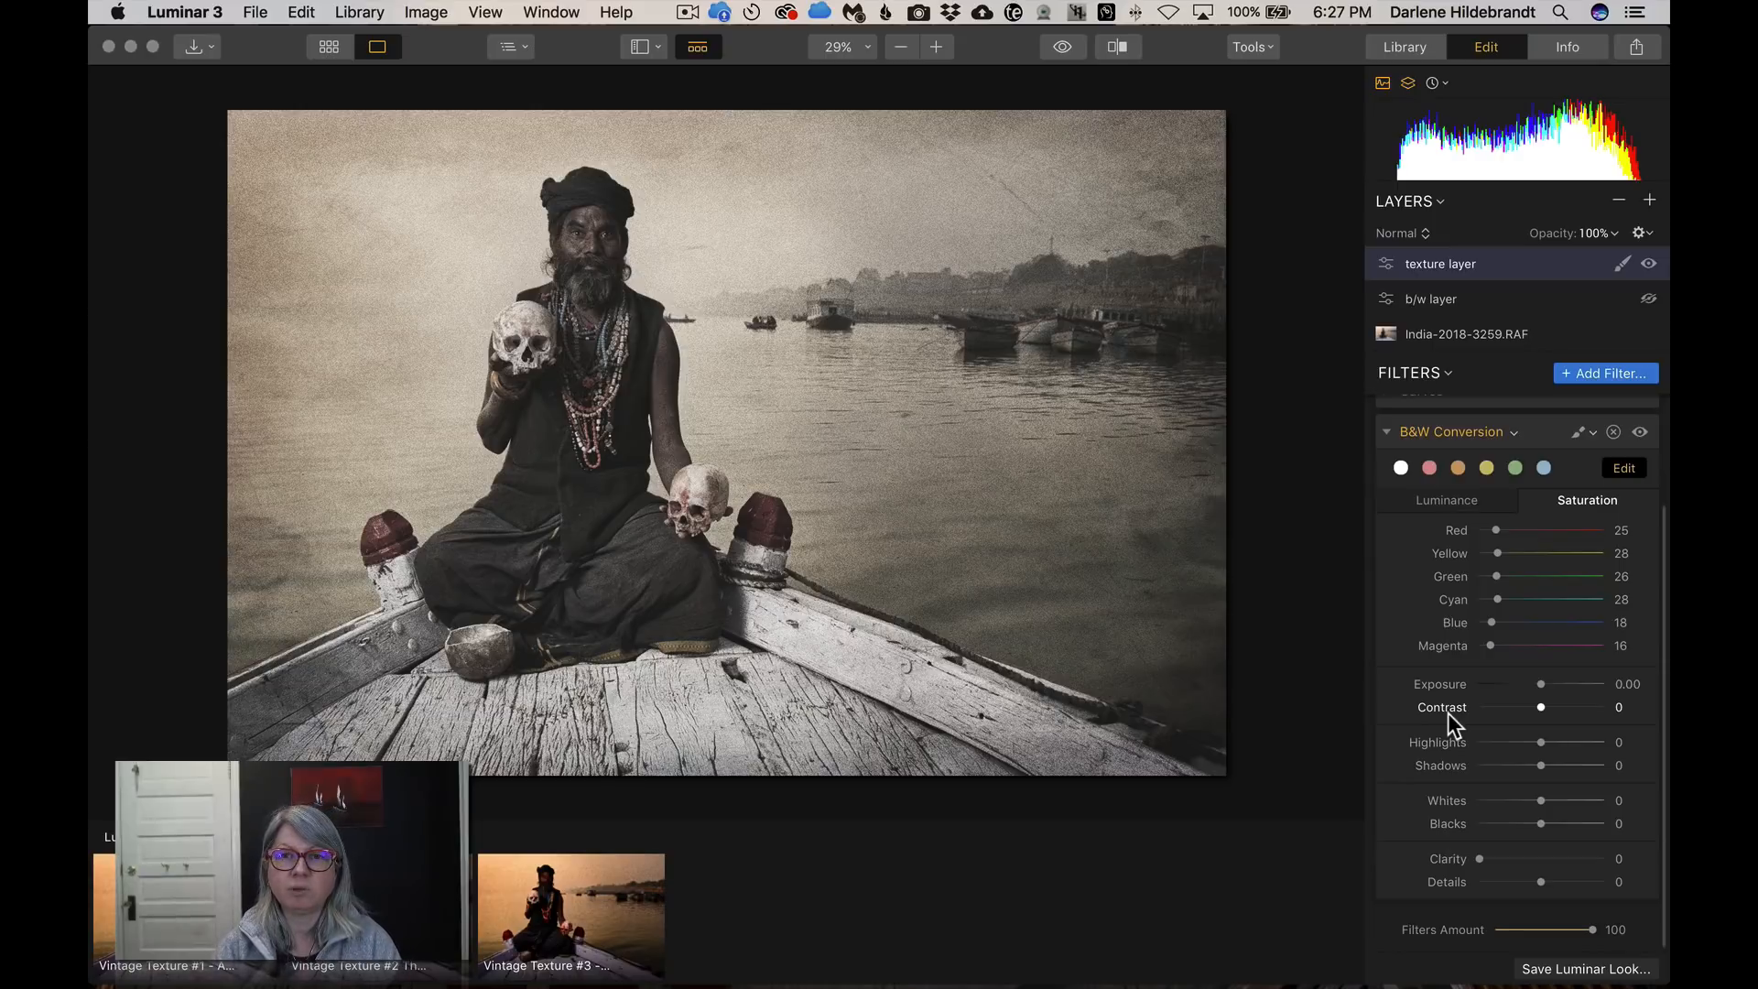
{"action": "scroll", "coordinate": [1448, 712], "scroll_direction": "up", "scroll_amount": 5}
{"action": "left_click", "coordinate": [1385, 571]}
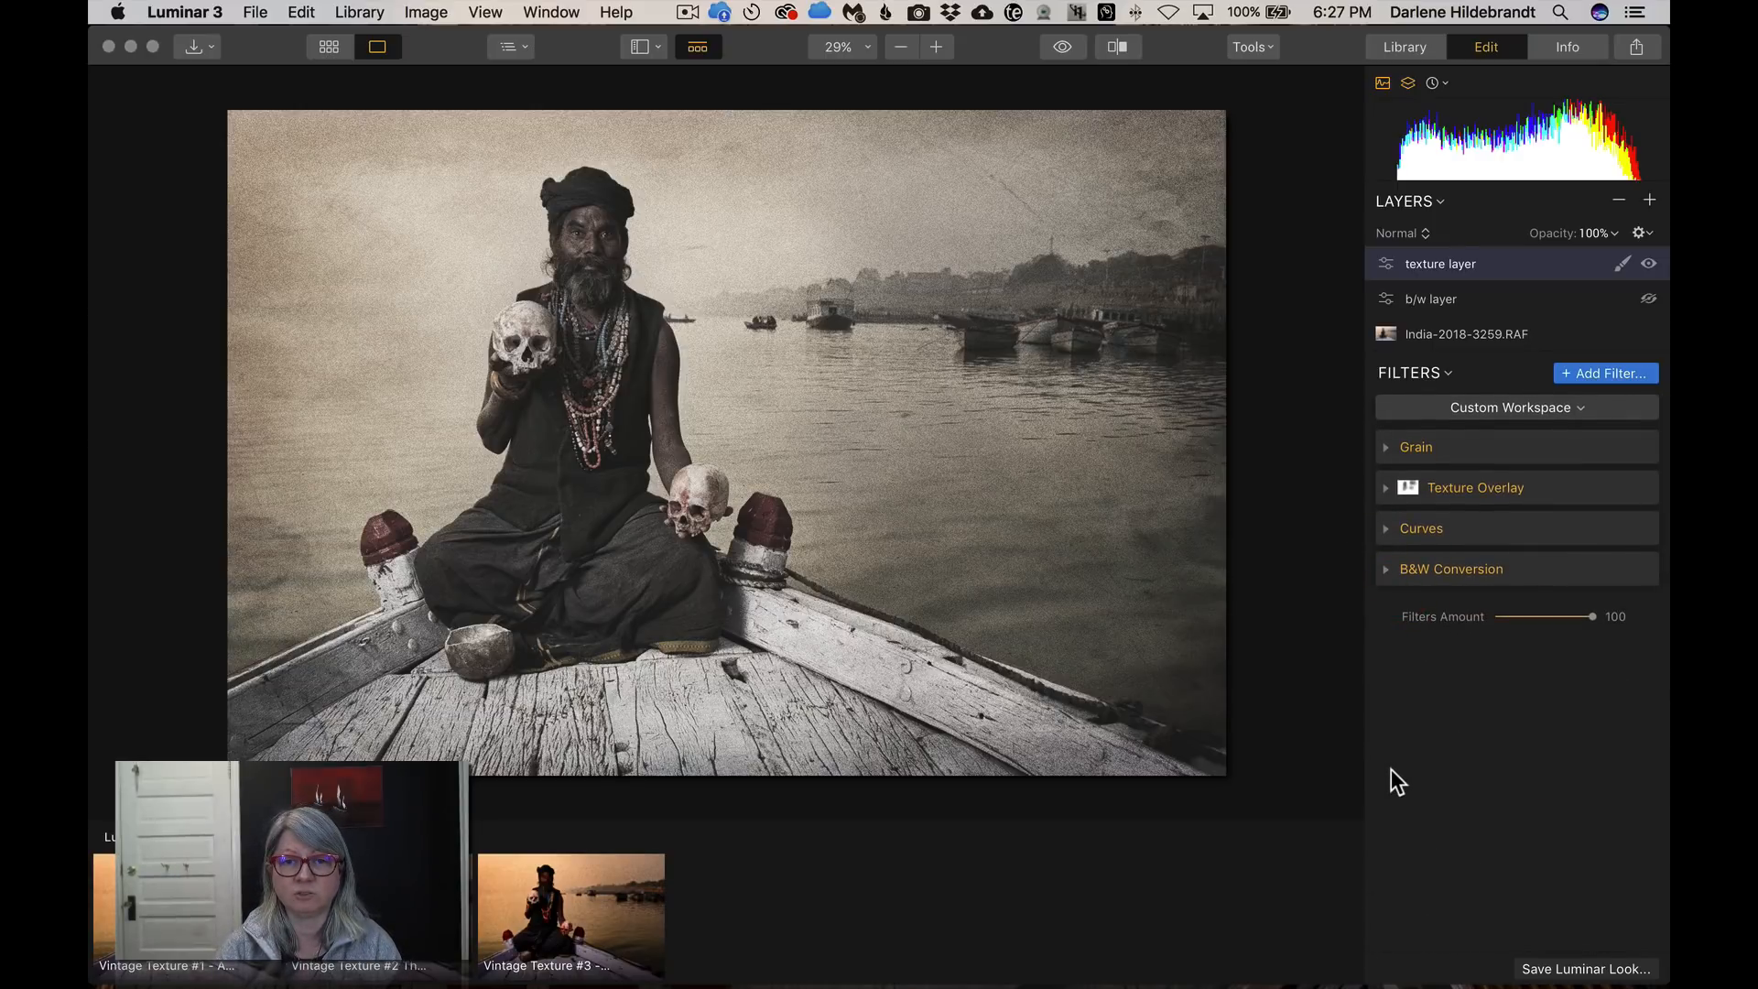
{"action": "key", "text": "backslash"}
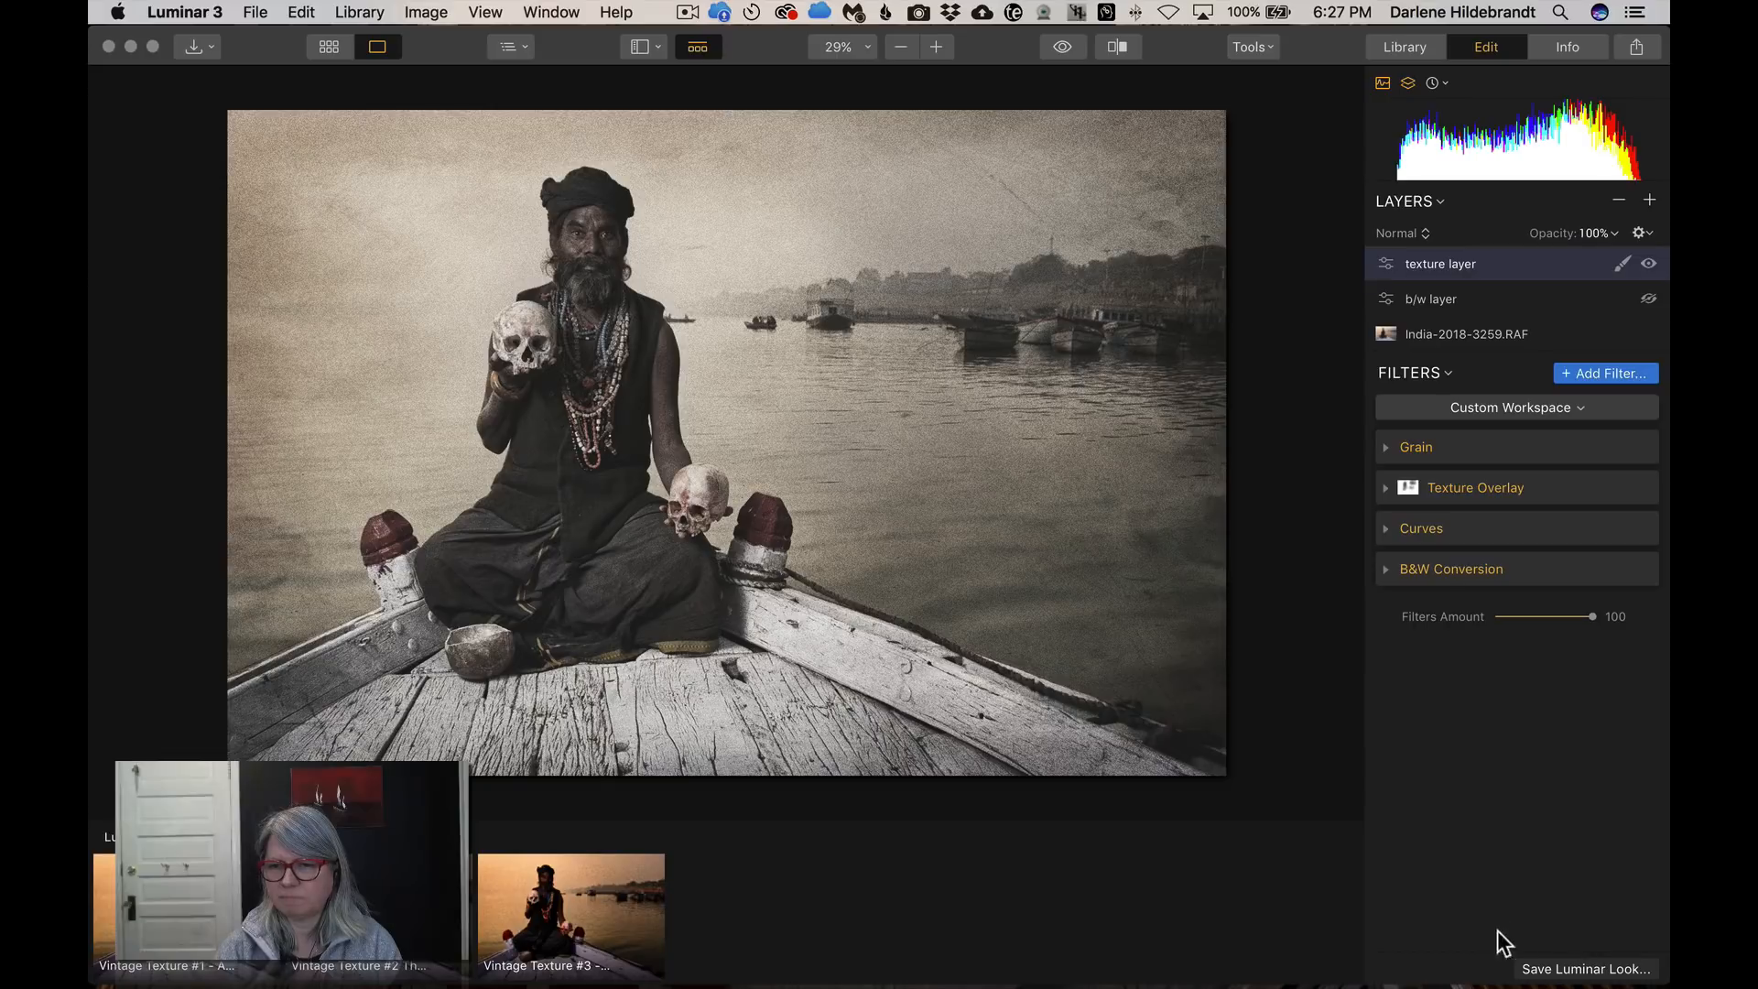
Save the current filters as a Luminar Look named "Vintage Texture #4 Varanasi"
{"action": "left_click", "coordinate": [1584, 971]}
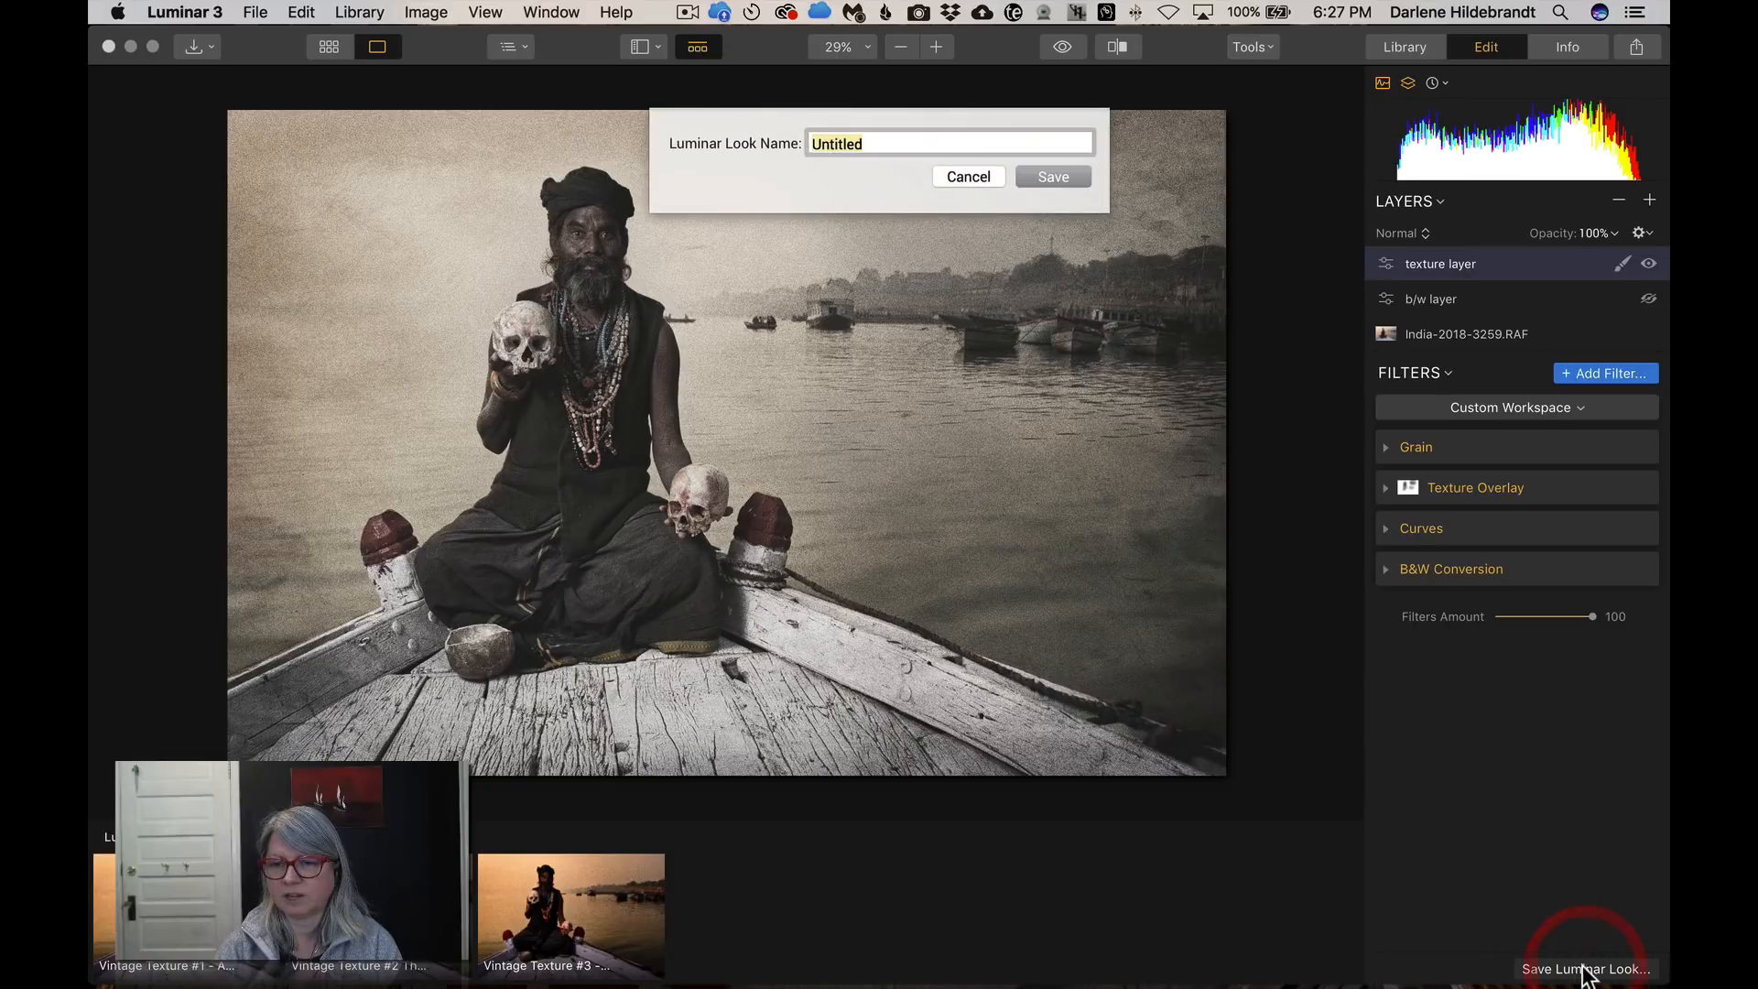
{"action": "type", "text": "Vinat"}
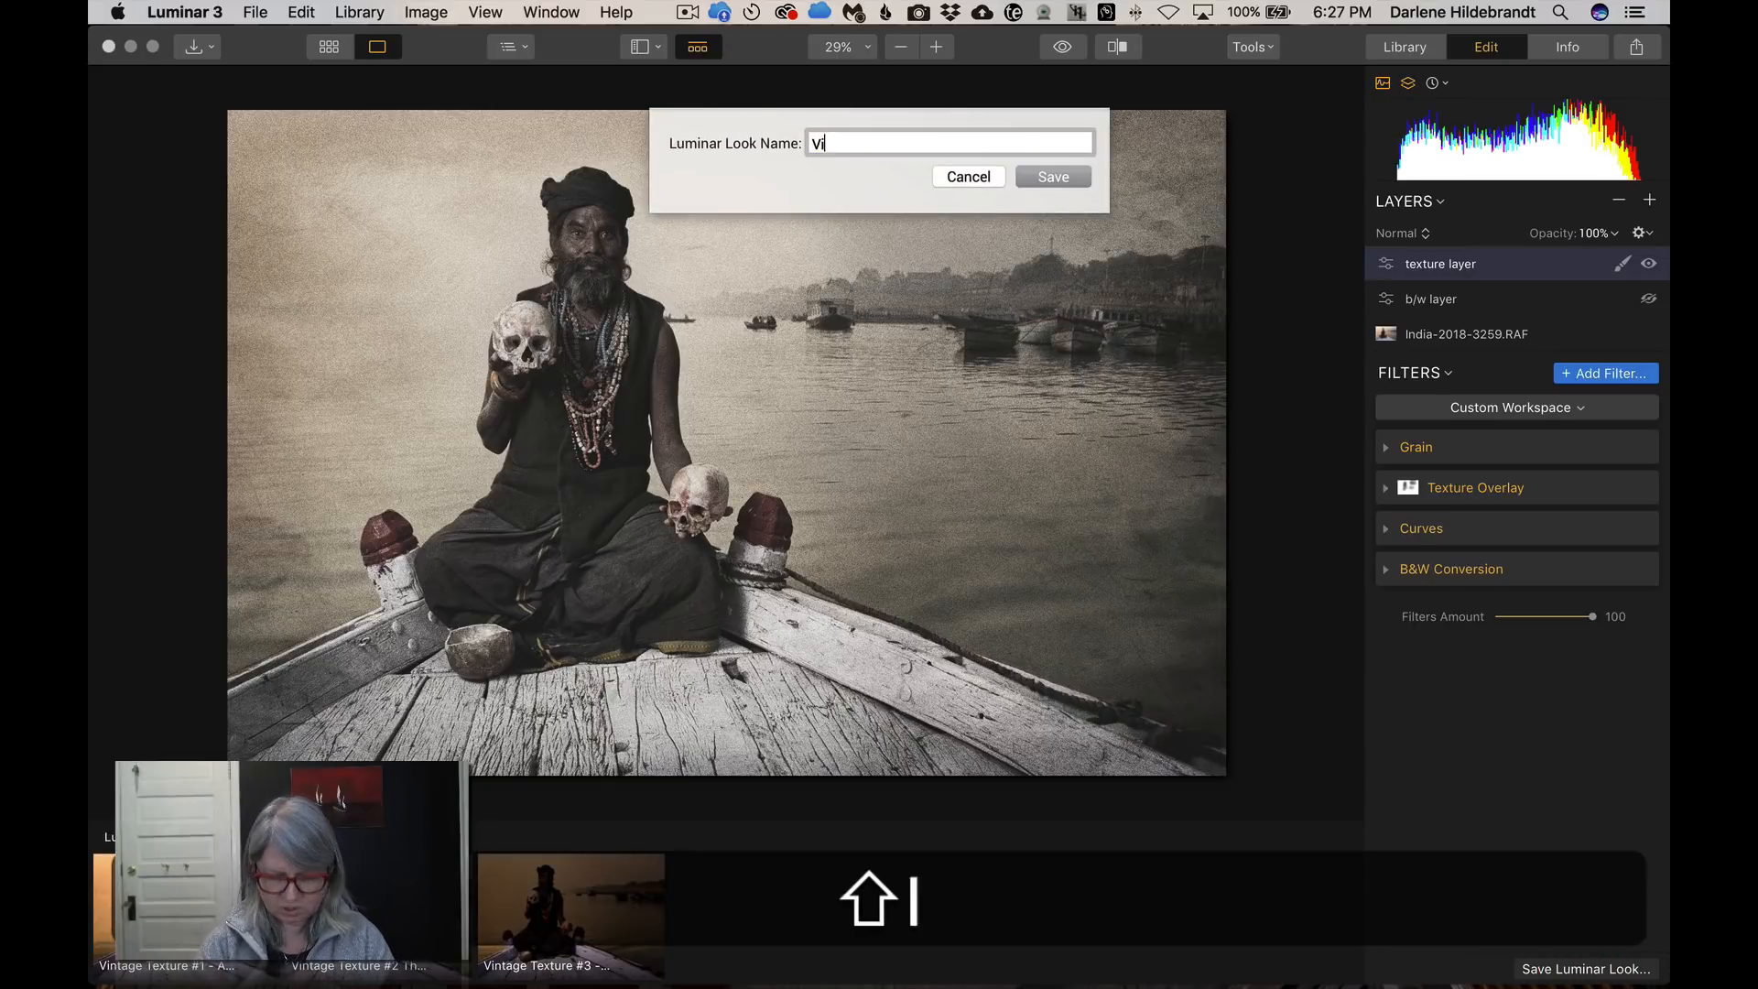
{"action": "key", "text": "BackSpace"}
{"action": "key", "text": "BackSpace"}
{"action": "type", "text": "tage "}
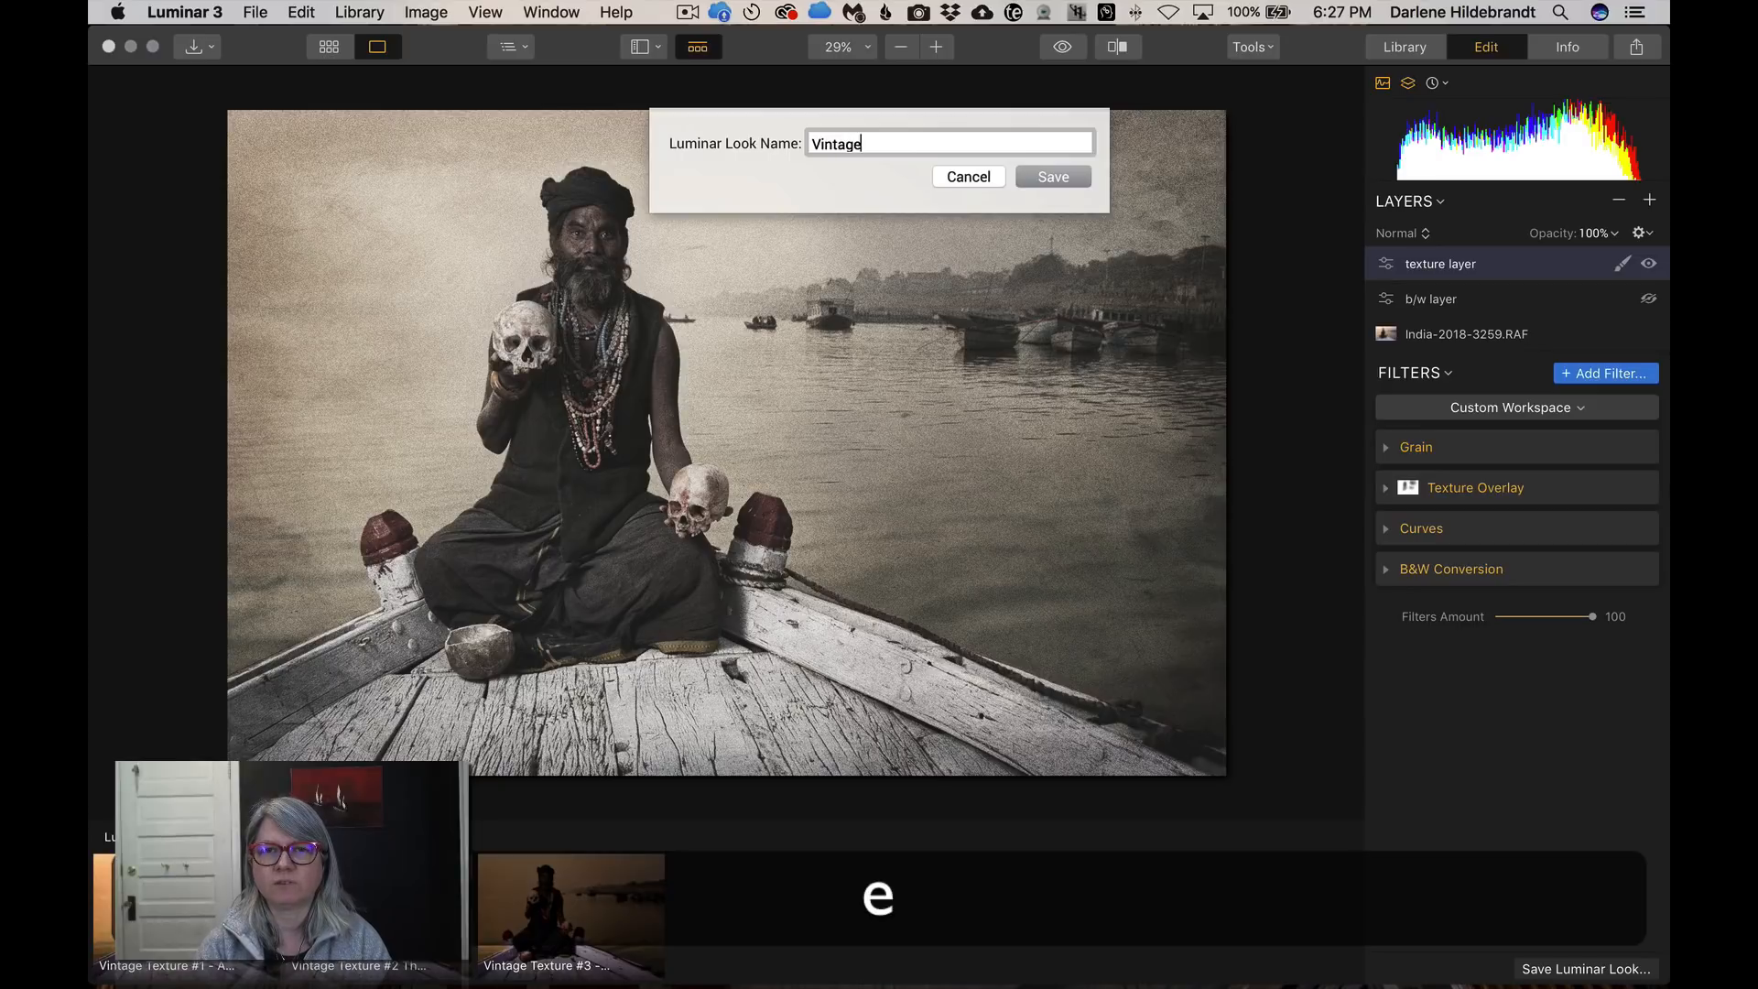
{"action": "type", "text": "Textru"}
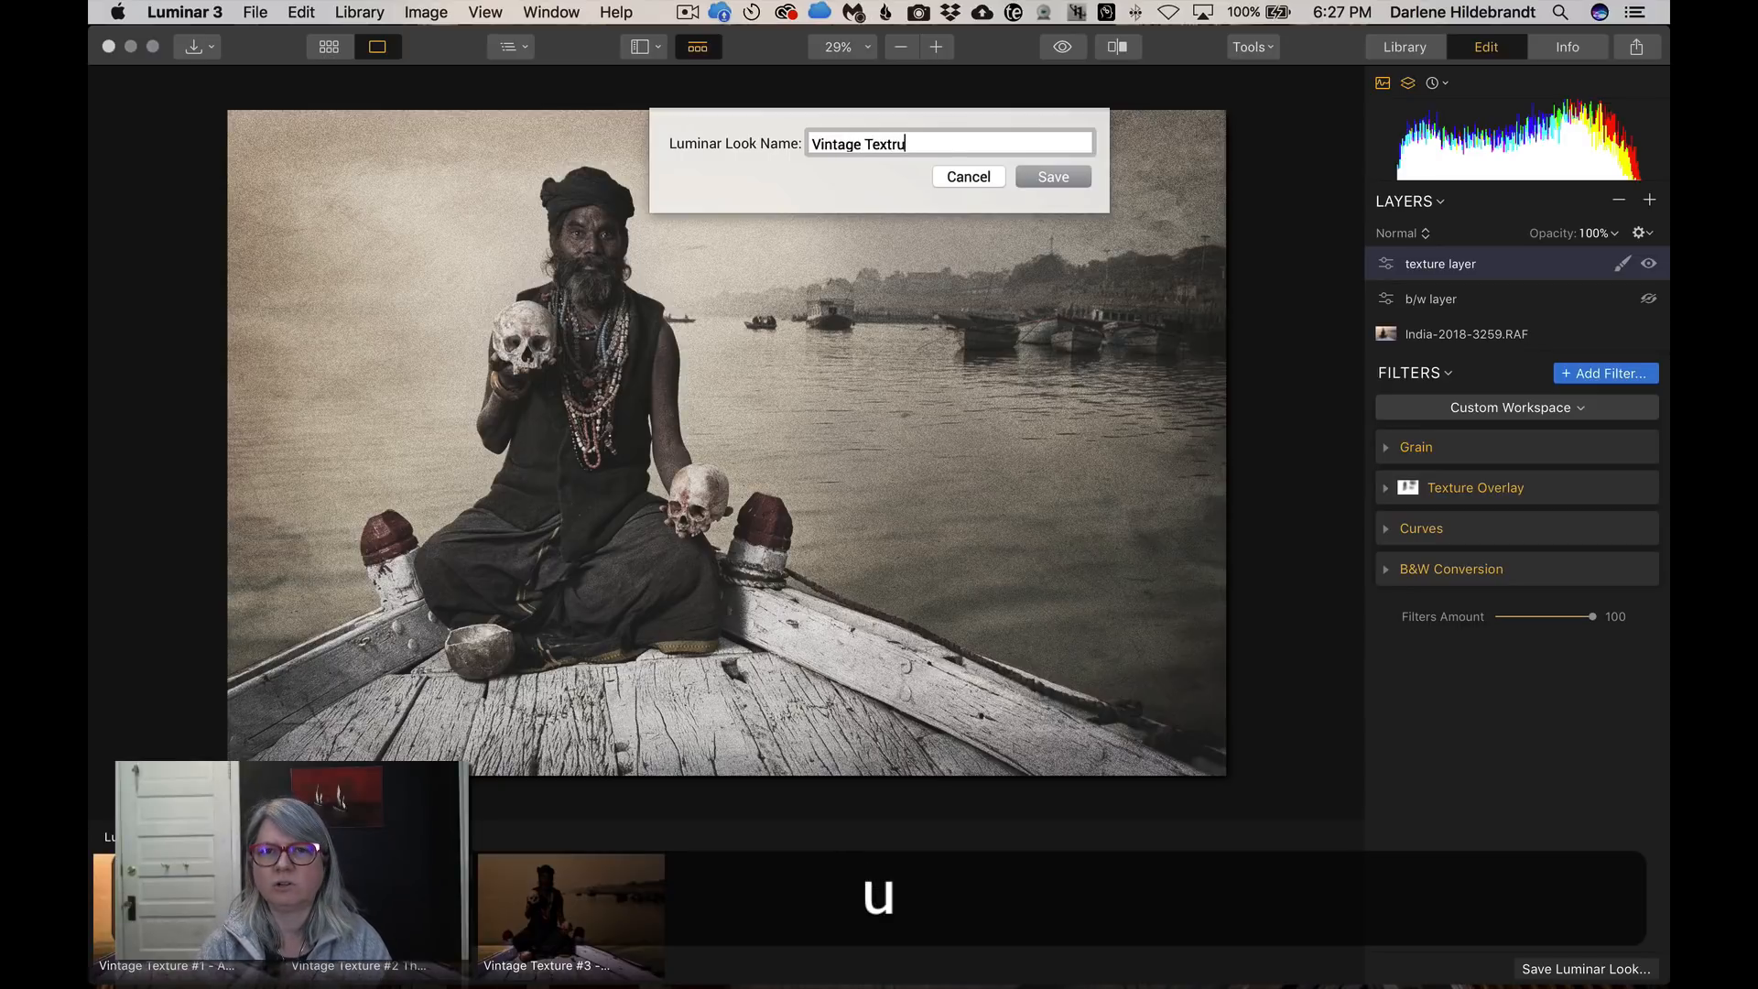
{"action": "key", "text": "BackSpace"}
{"action": "type", "text": "ure"}
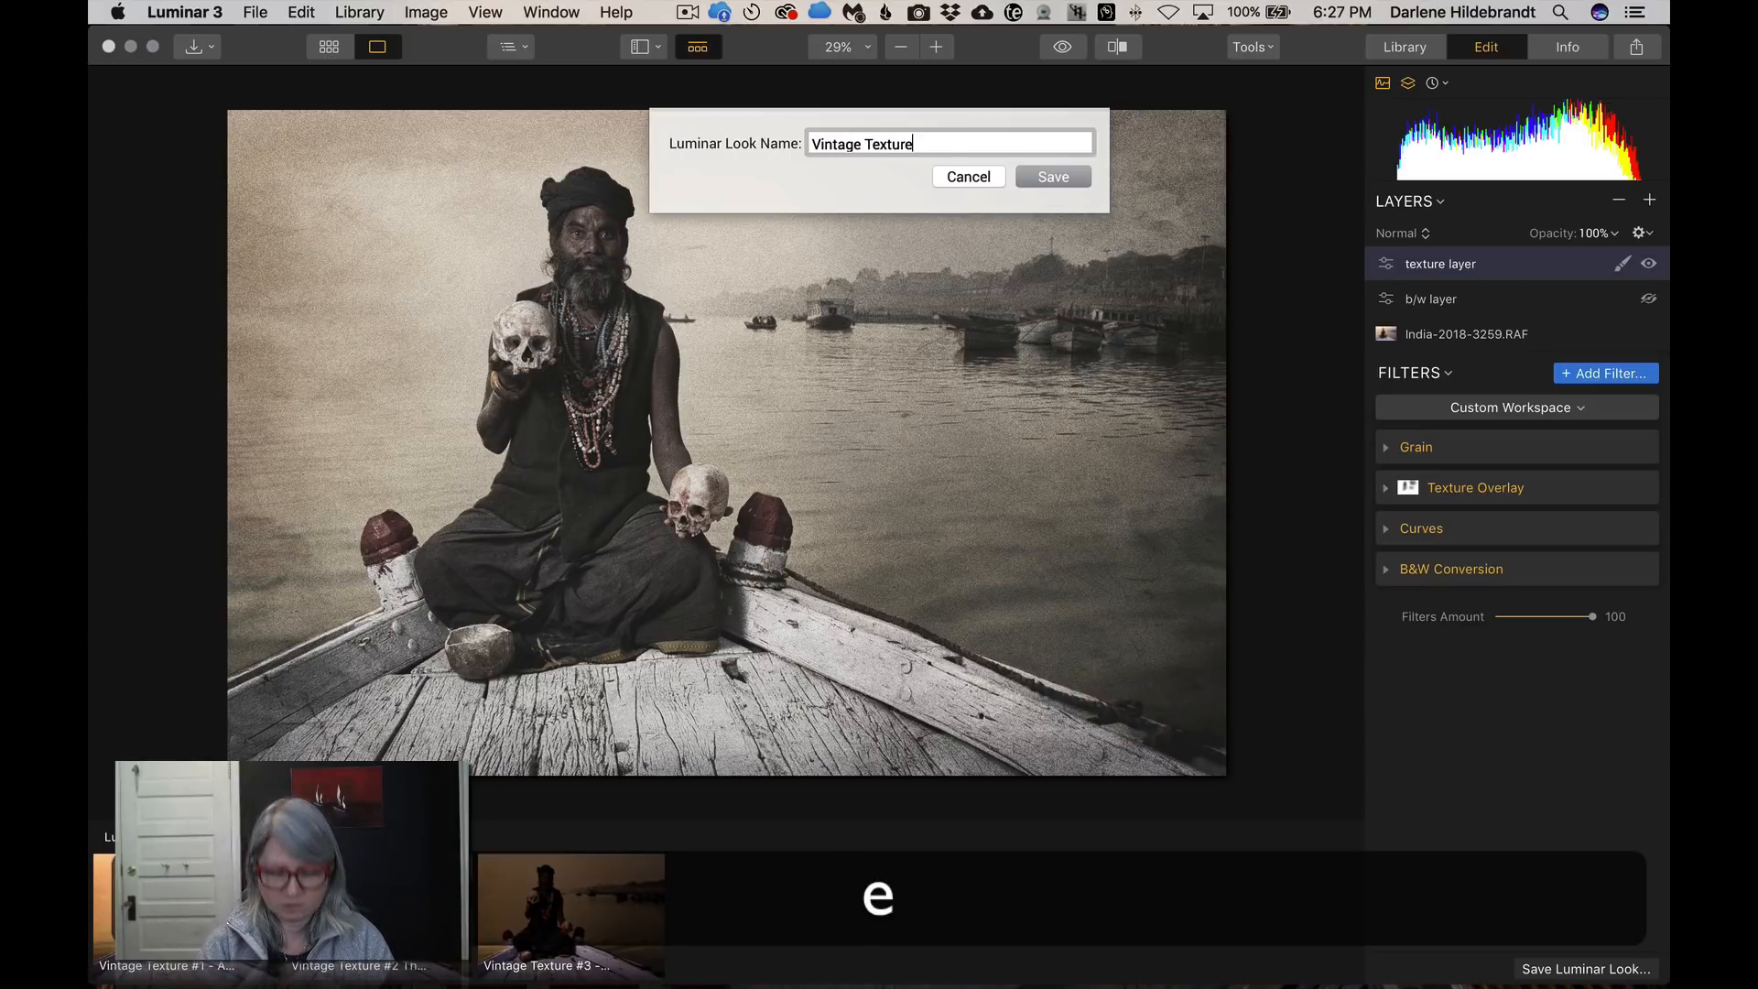
{"action": "type", "text": " #4"}
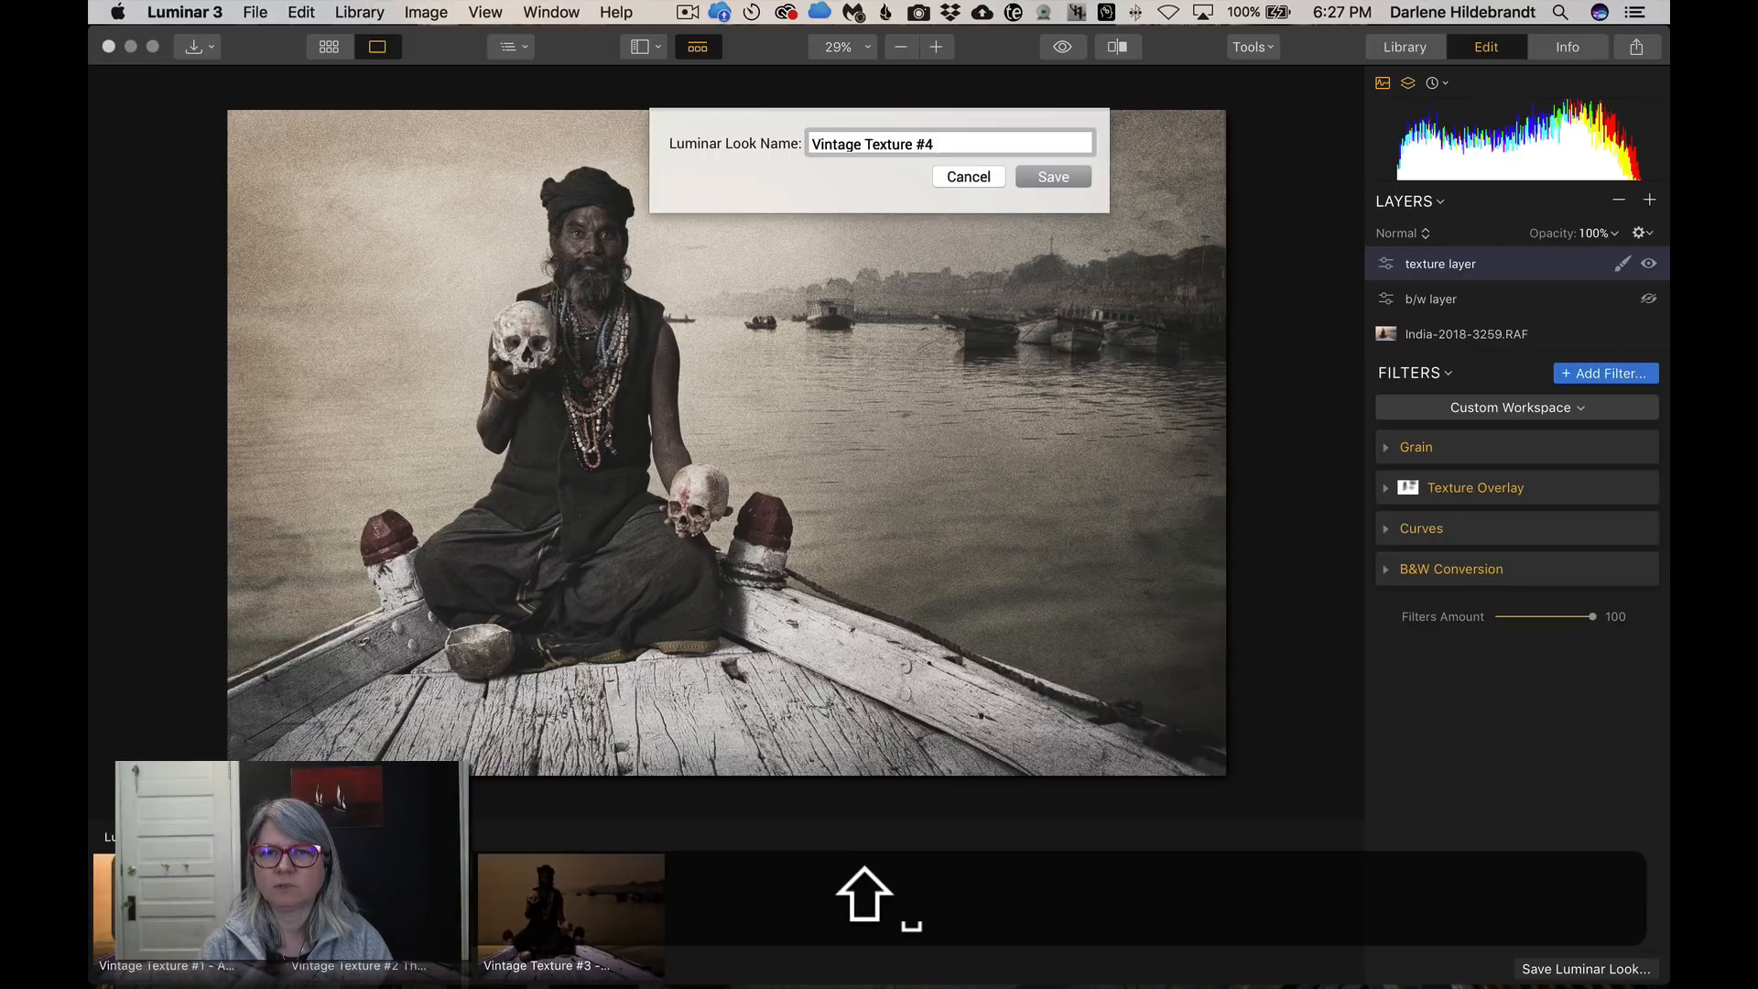
{"action": "type", "text": " Varanasi"}
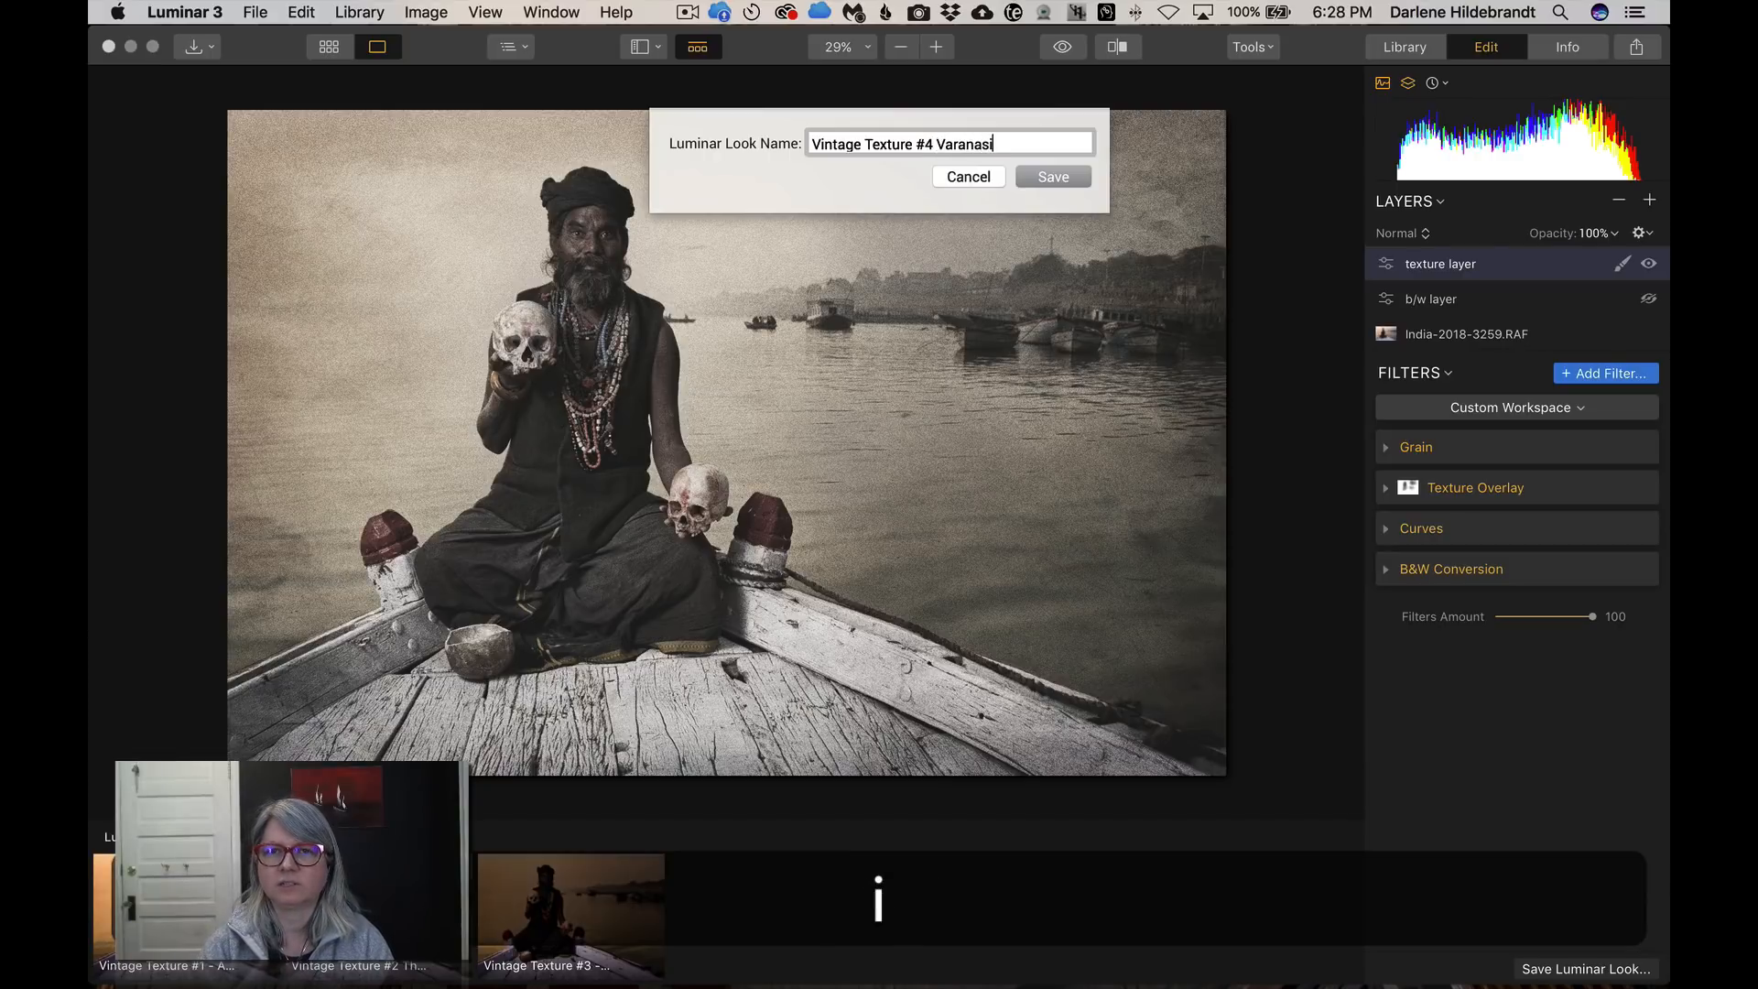
{"action": "key", "text": "Return"}
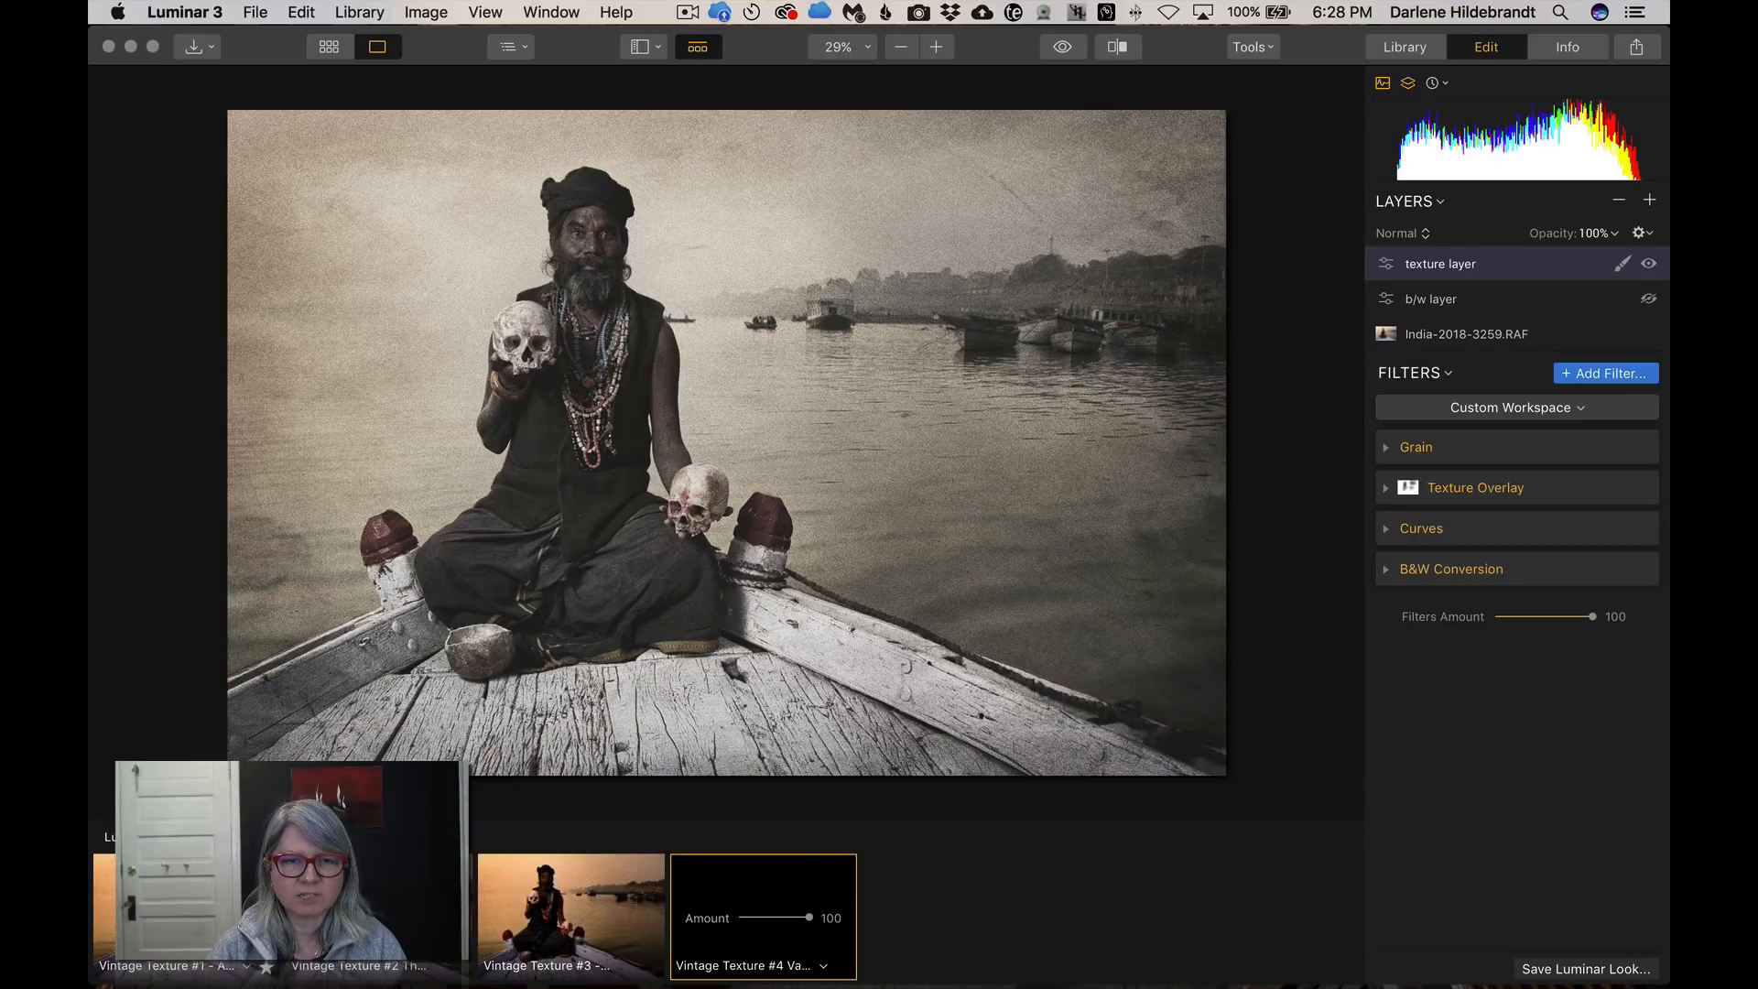
Browse the Luminar Looks collections and choose User Luminar Looks
{"action": "left_click", "coordinate": [164, 836]}
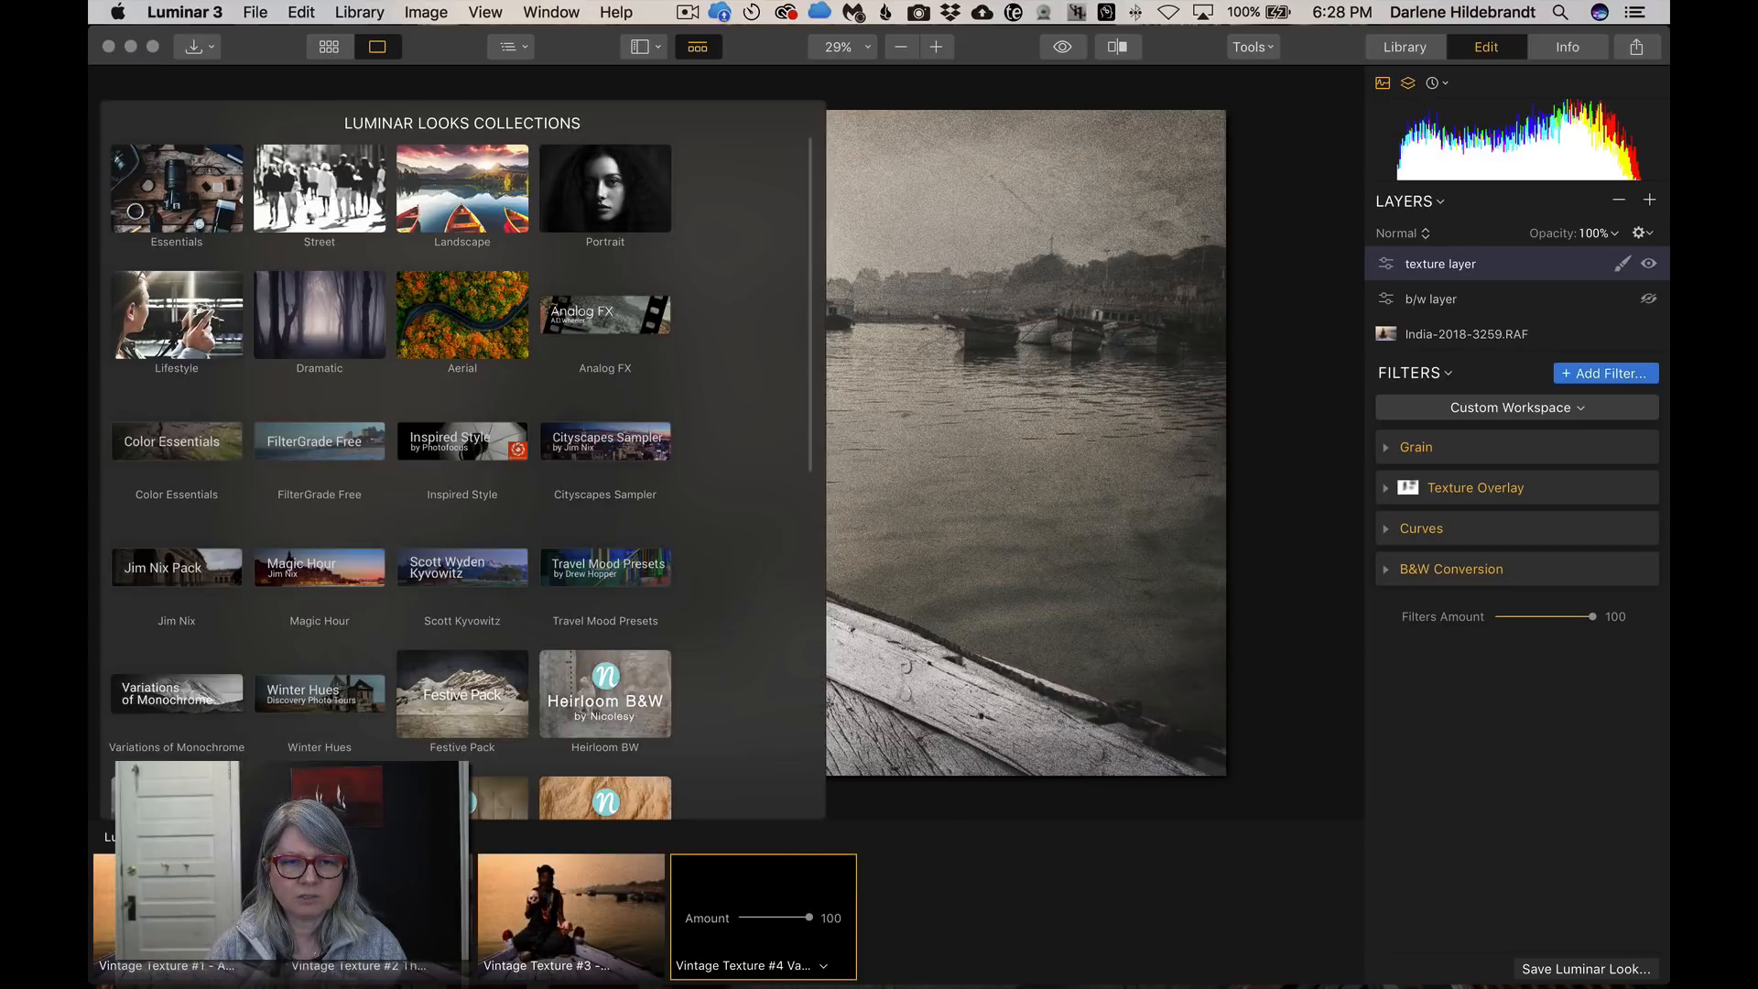
{"action": "scroll", "coordinate": [280, 575], "scroll_direction": "down", "scroll_amount": 5}
{"action": "scroll", "coordinate": [278, 568], "scroll_direction": "down", "scroll_amount": 3}
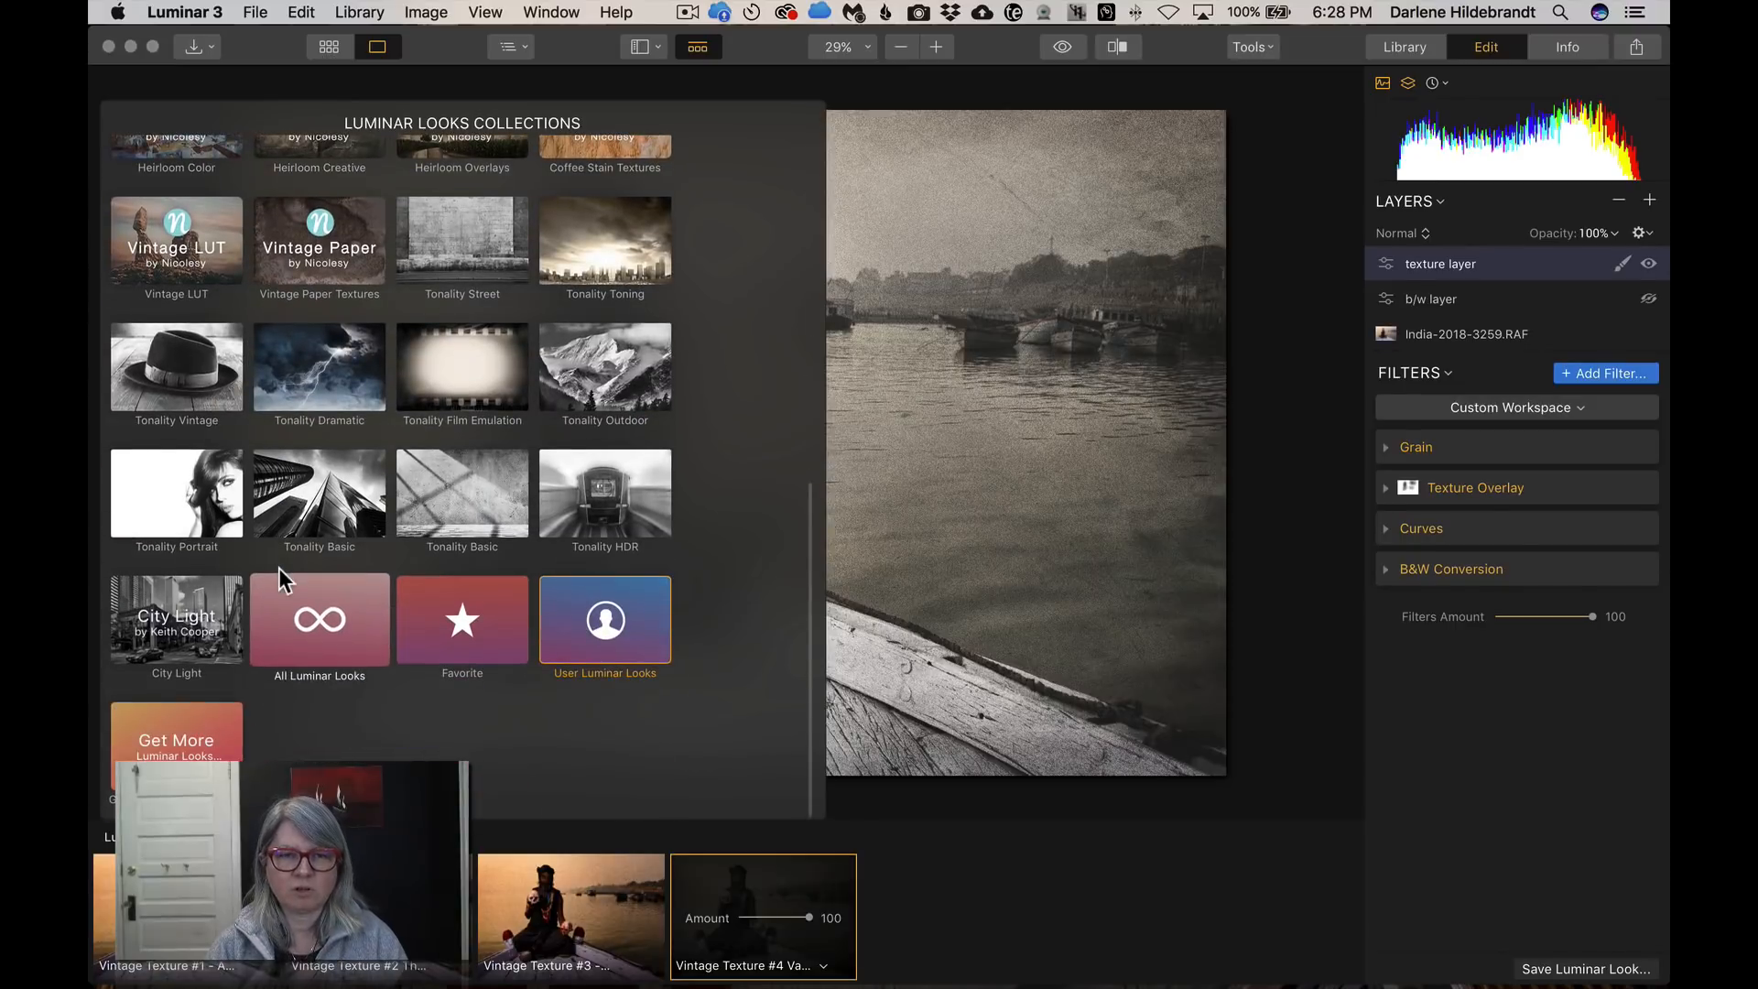
{"action": "scroll", "coordinate": [279, 568], "scroll_direction": "up", "scroll_amount": 10}
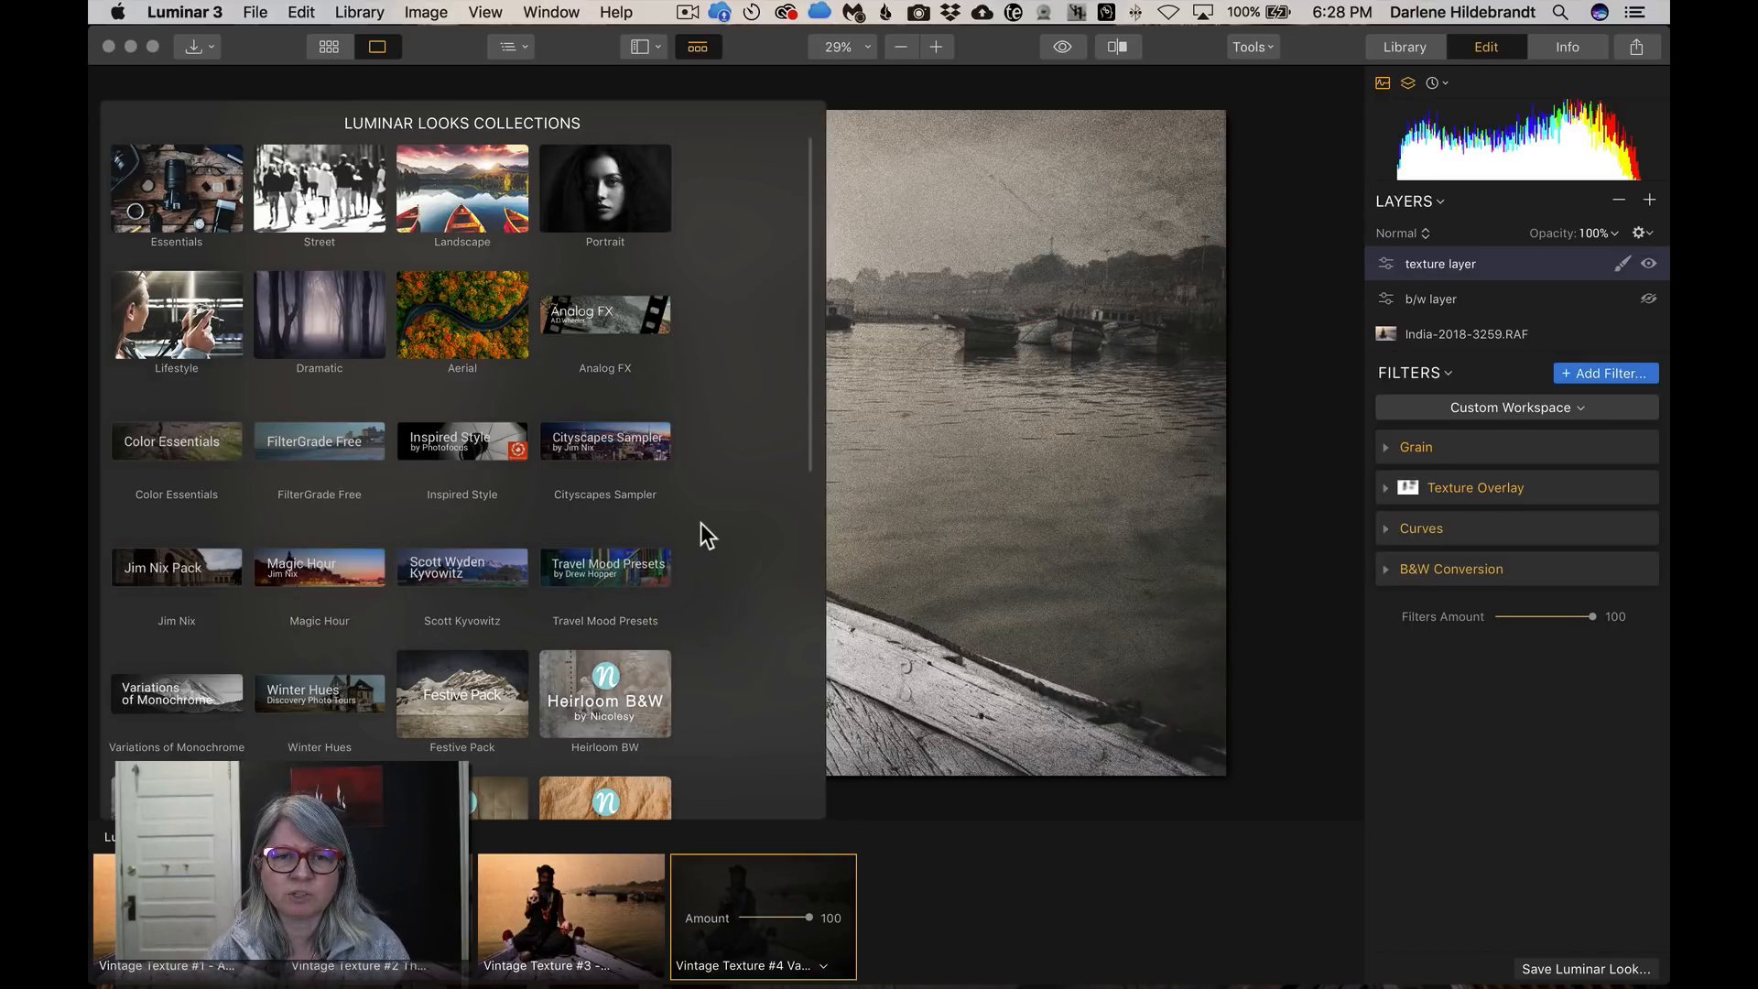
{"action": "scroll", "coordinate": [700, 524], "scroll_direction": "down", "scroll_amount": 2}
{"action": "scroll", "coordinate": [701, 524], "scroll_direction": "down", "scroll_amount": 10}
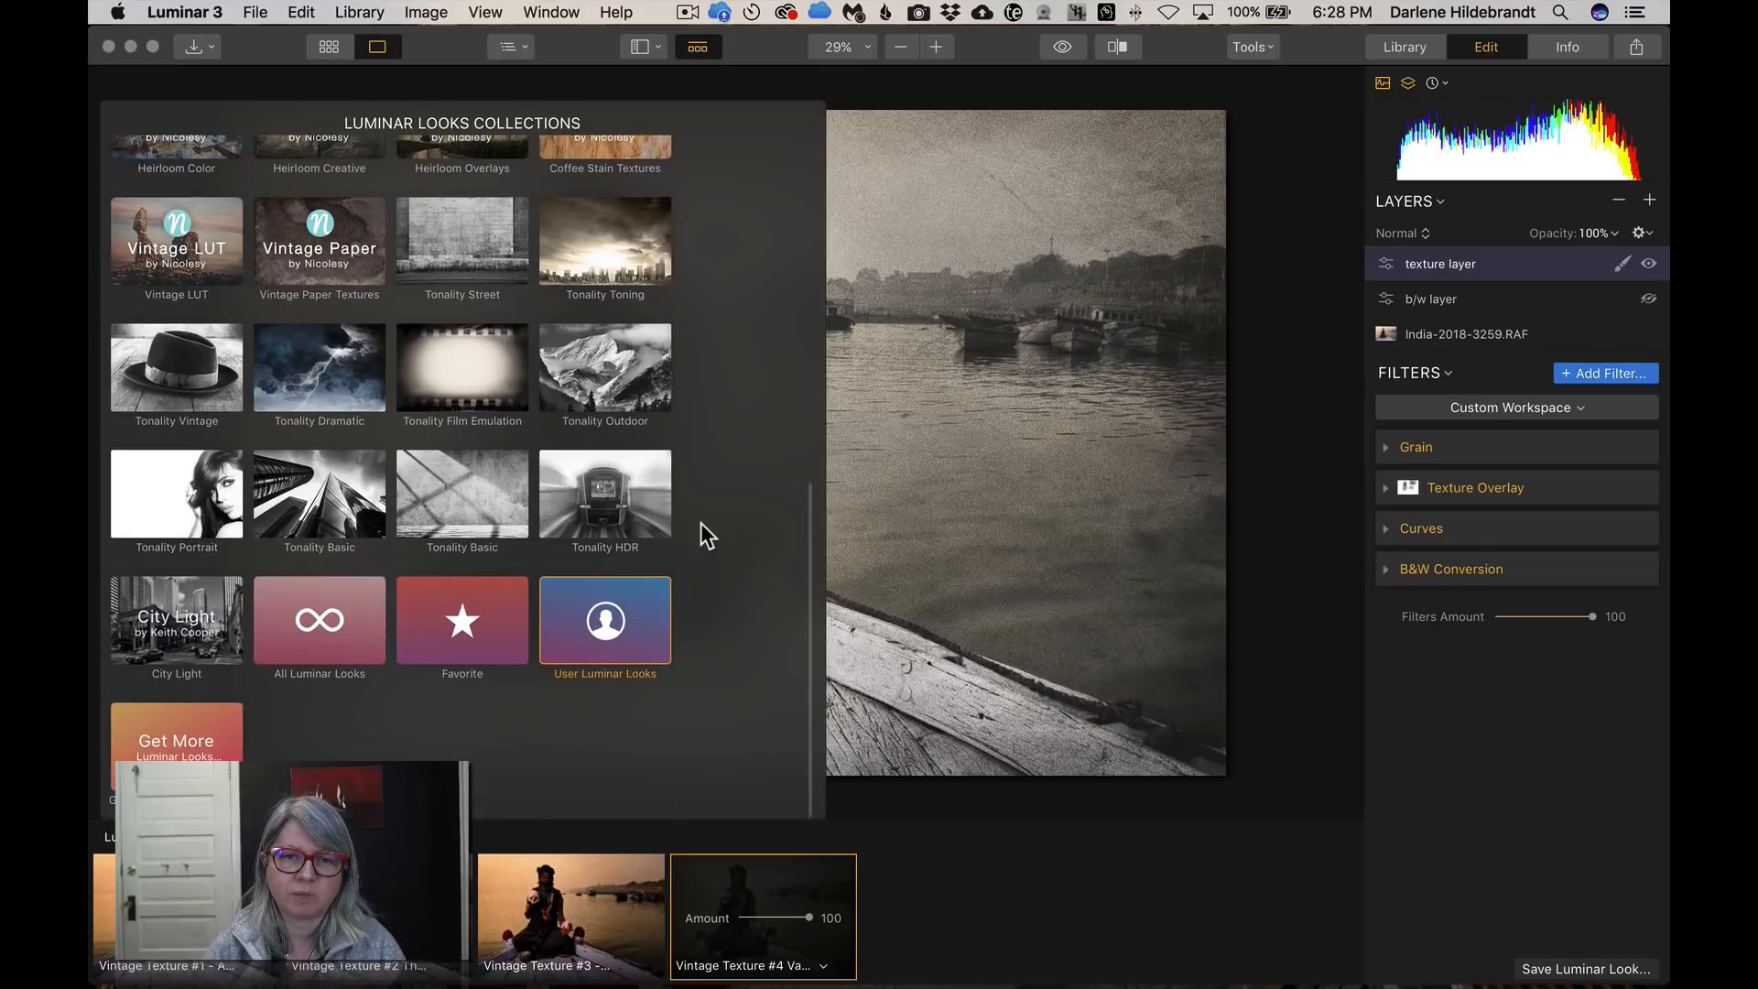
{"action": "left_click", "coordinate": [567, 625]}
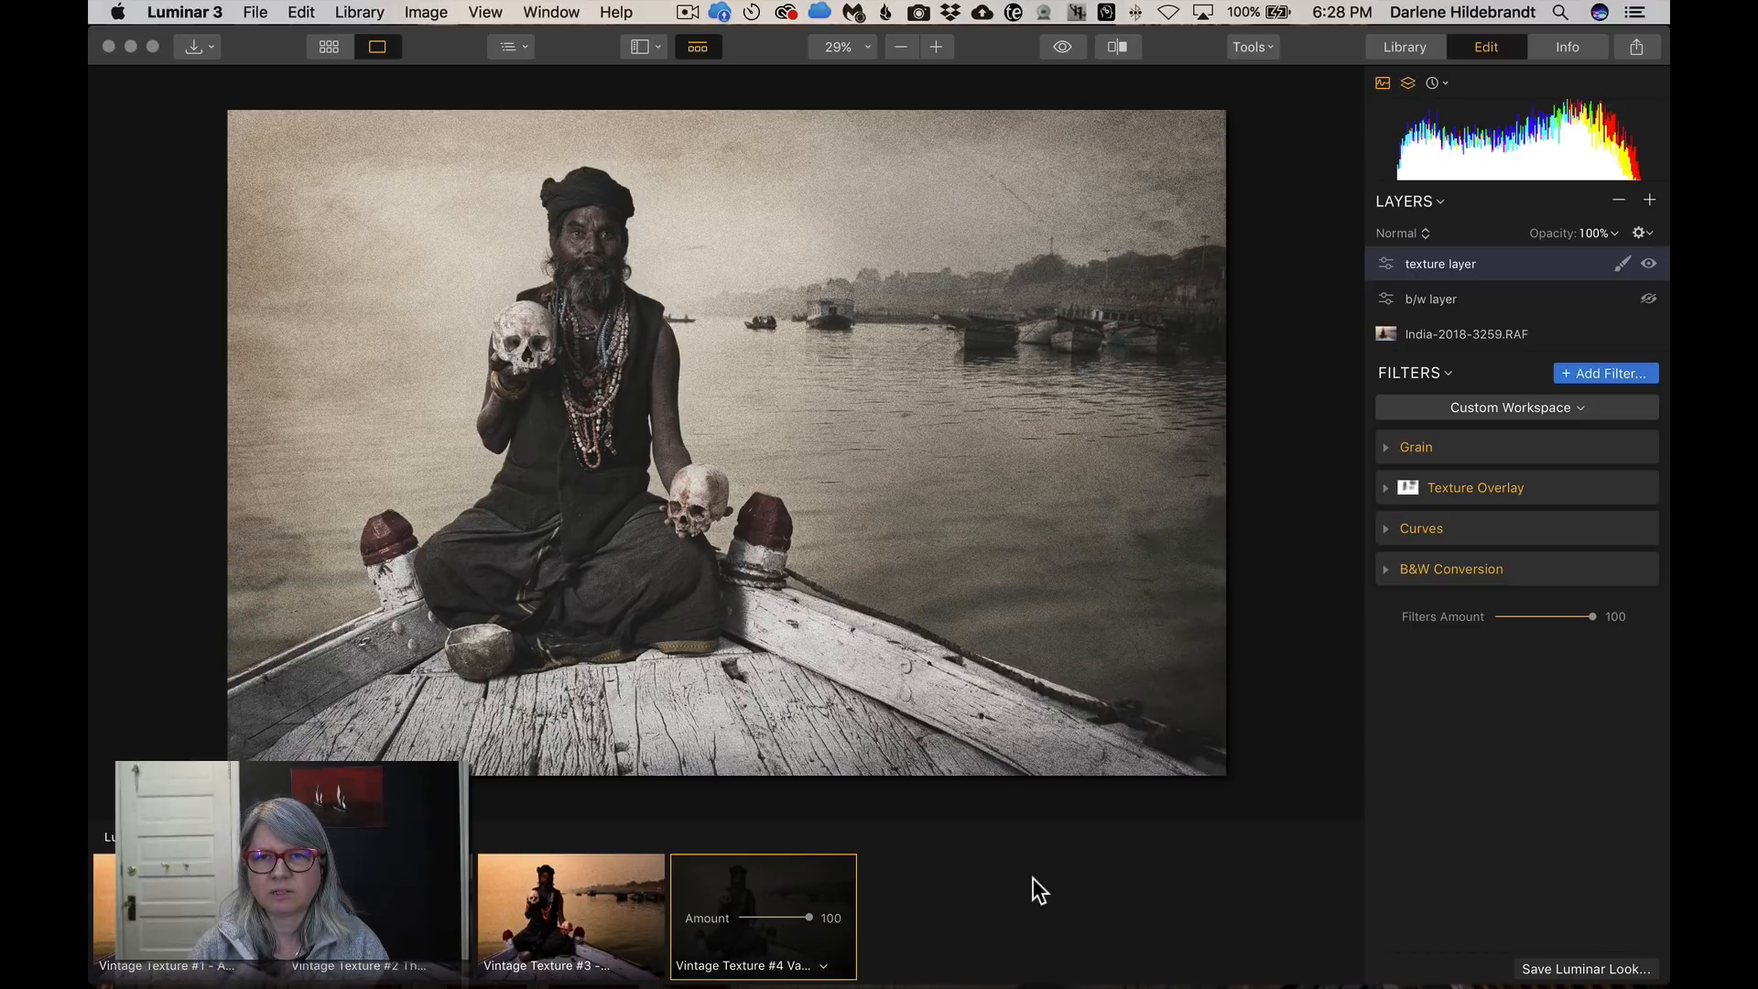
Open the arched-window photo India-2018-0694.RAF from the Texture demonstration album for editing
{"action": "key", "text": "g"}
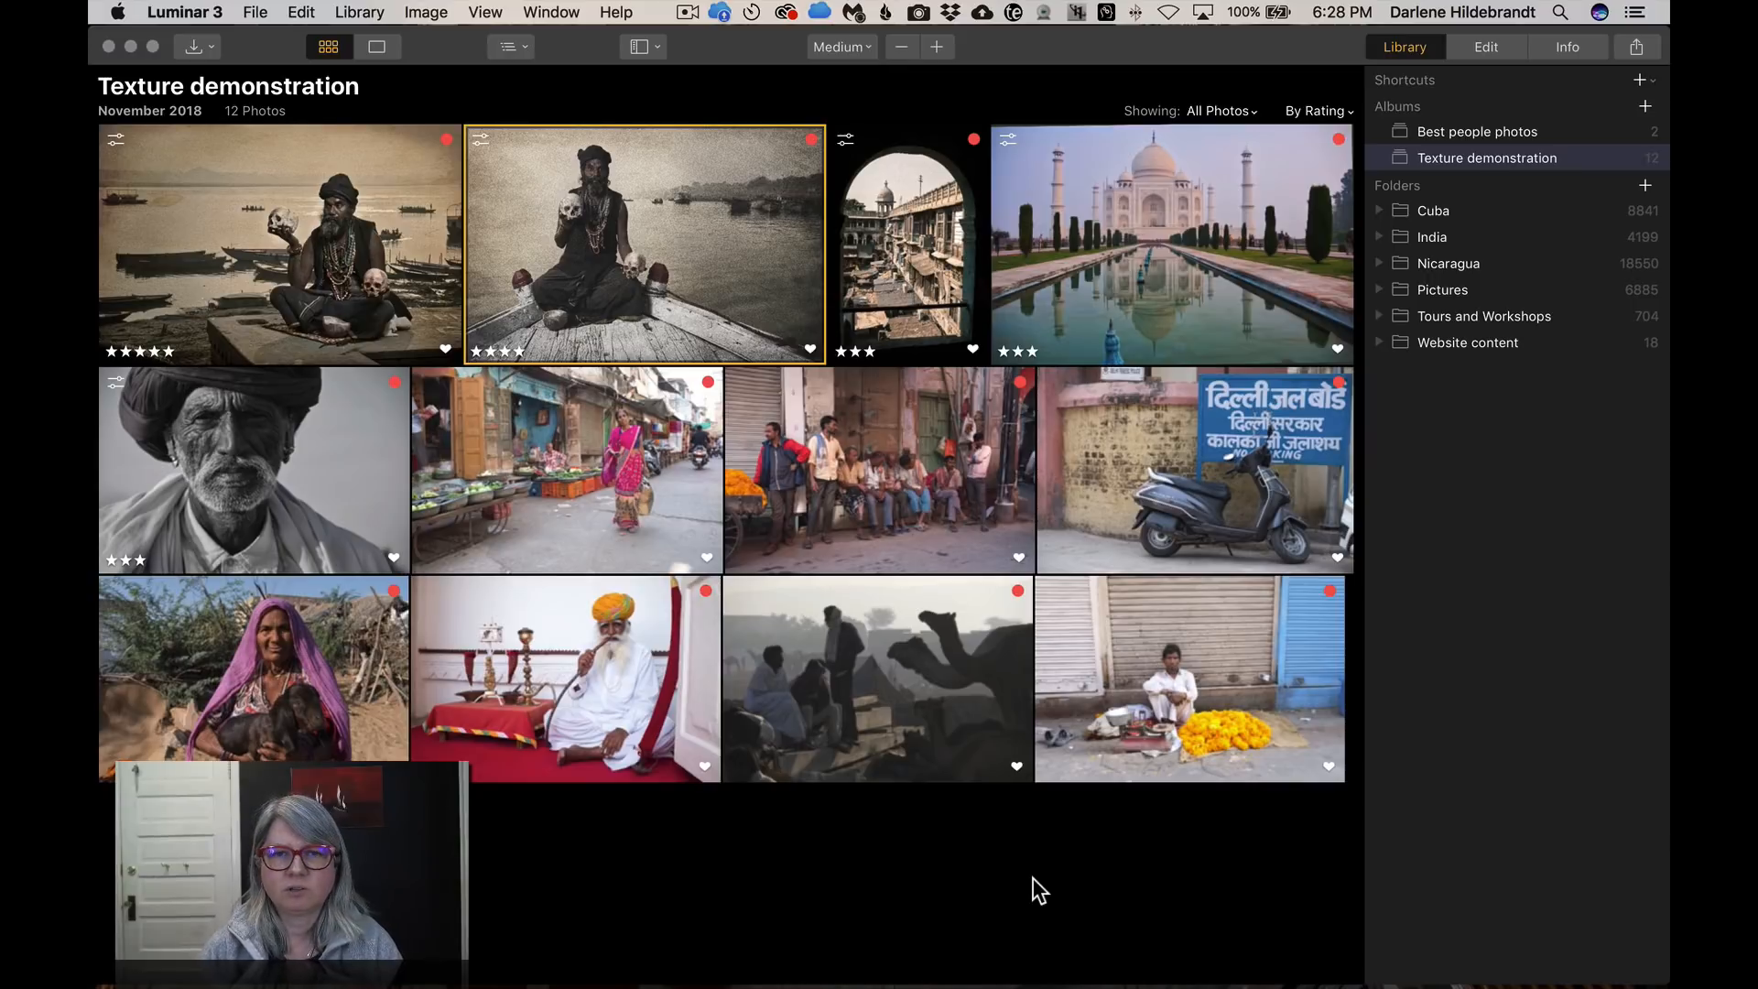
{"action": "key", "text": "Right"}
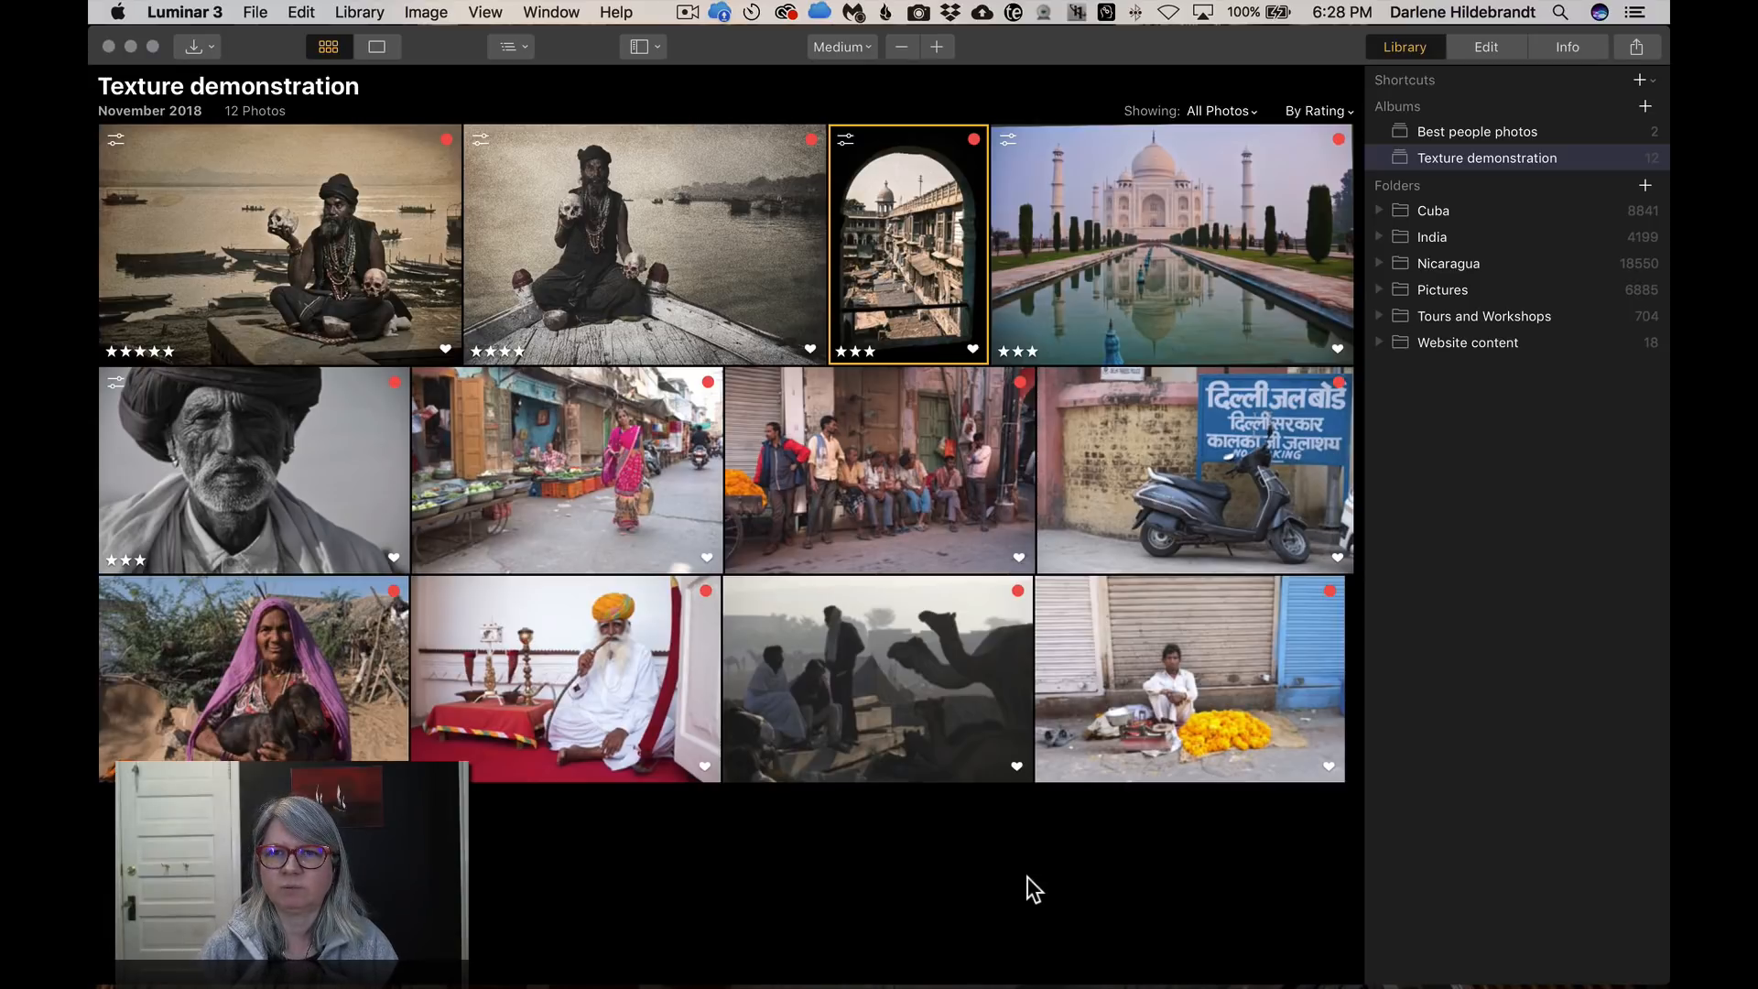
{"action": "key", "text": "d"}
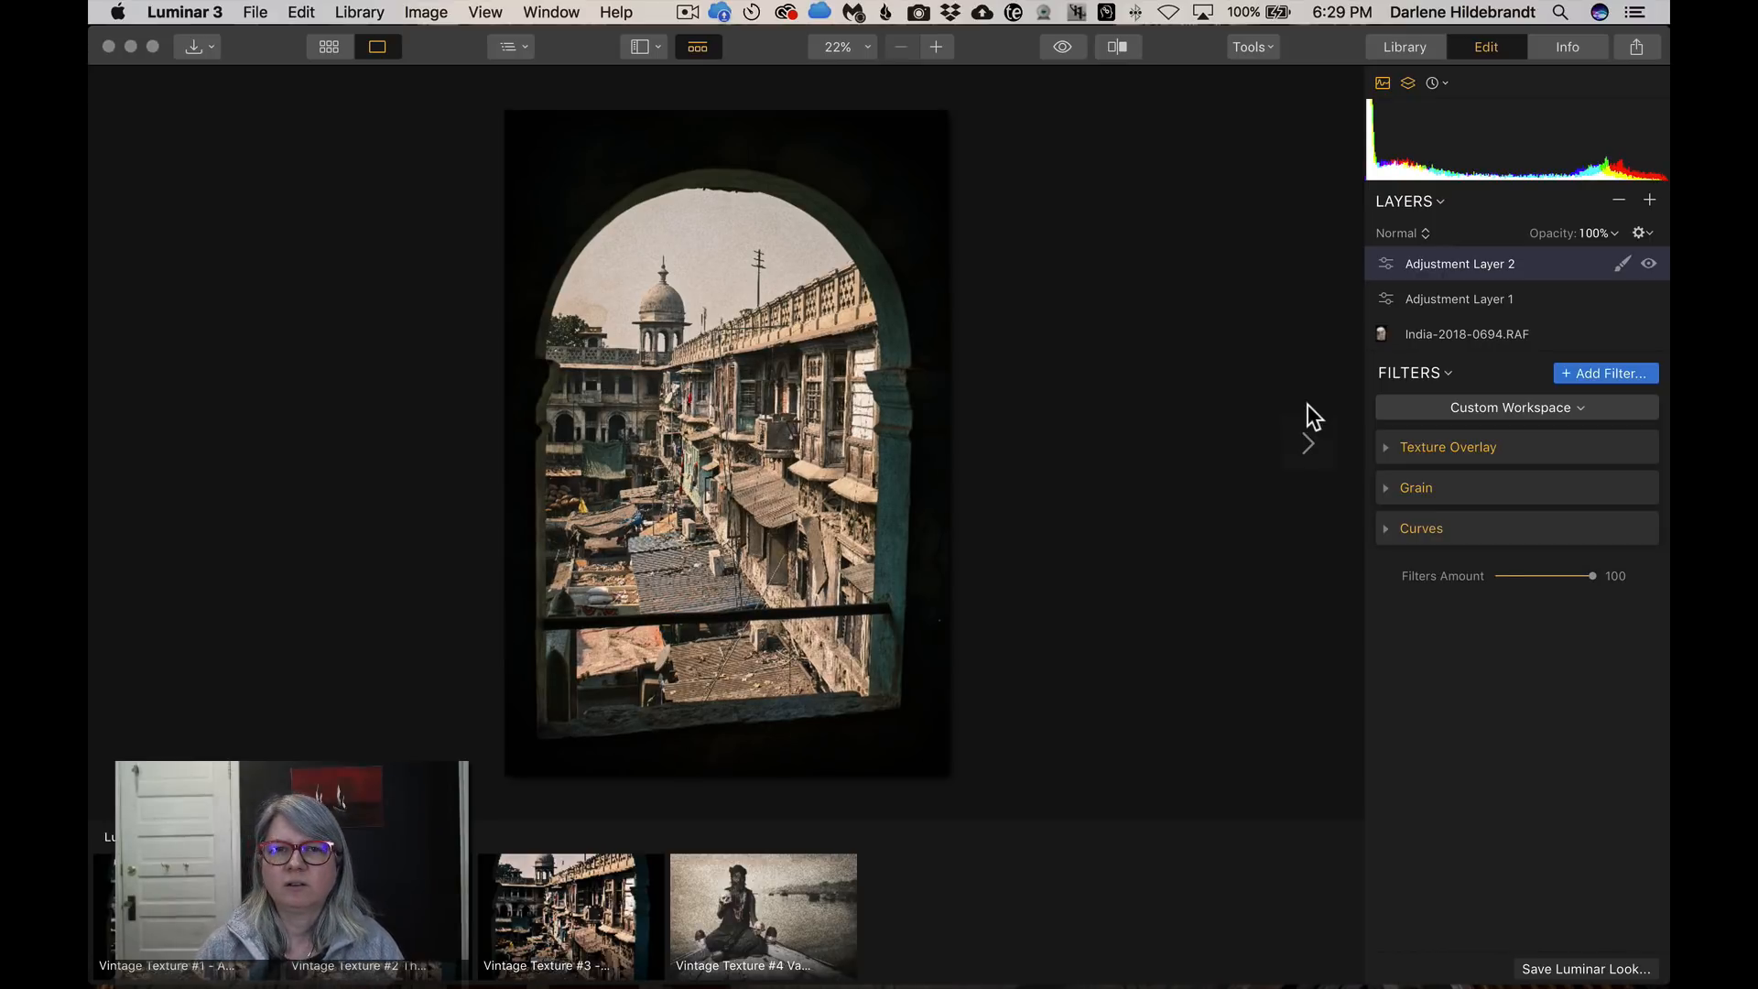
{"action": "left_click", "coordinate": [1385, 447]}
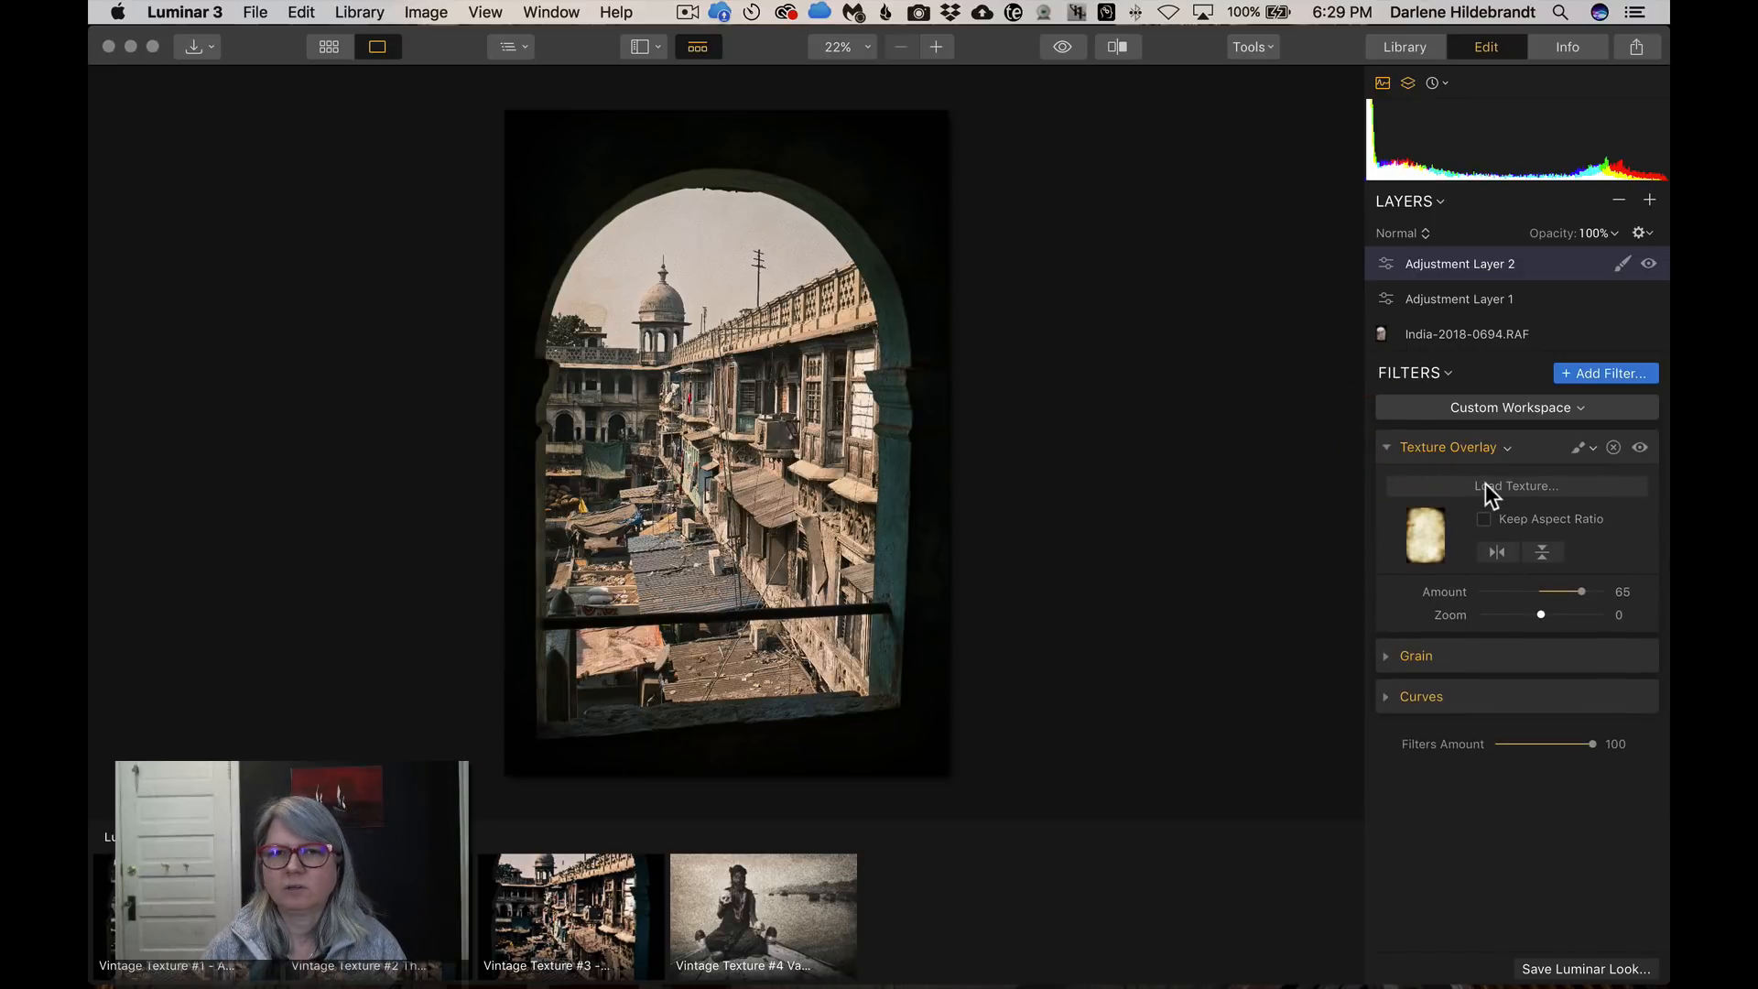
{"action": "left_click", "coordinate": [1485, 484]}
{"action": "left_click", "coordinate": [855, 330]}
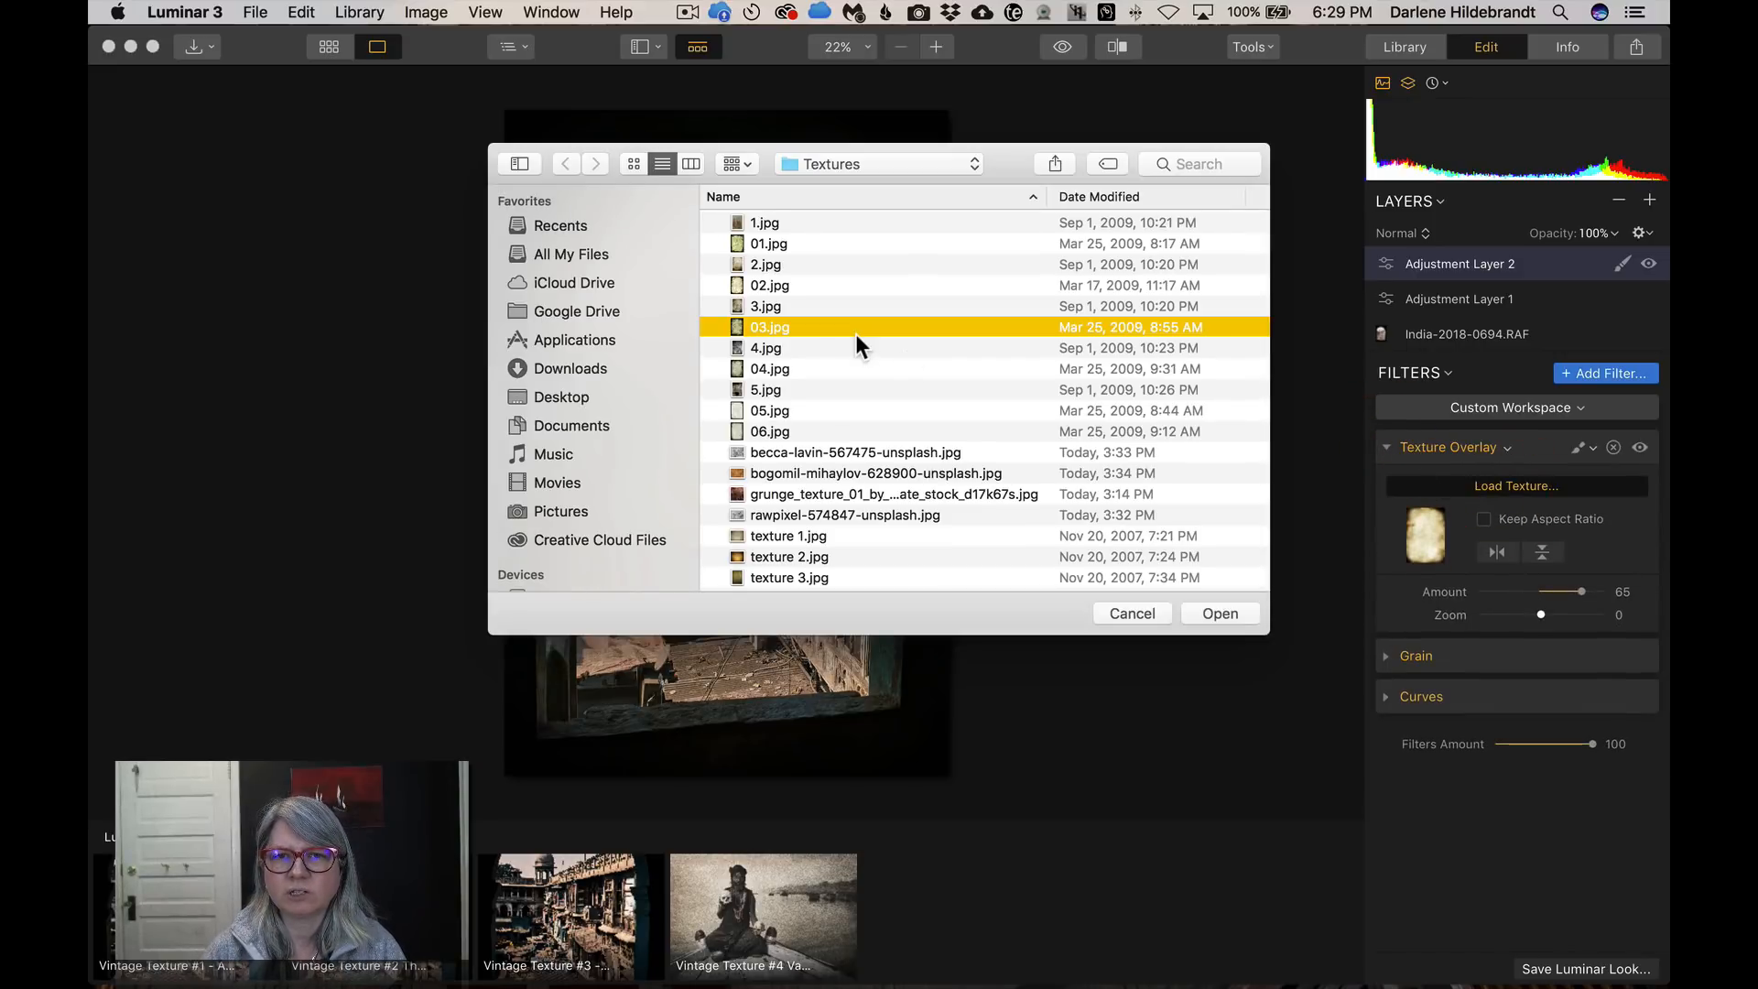
{"action": "key", "text": "Escape"}
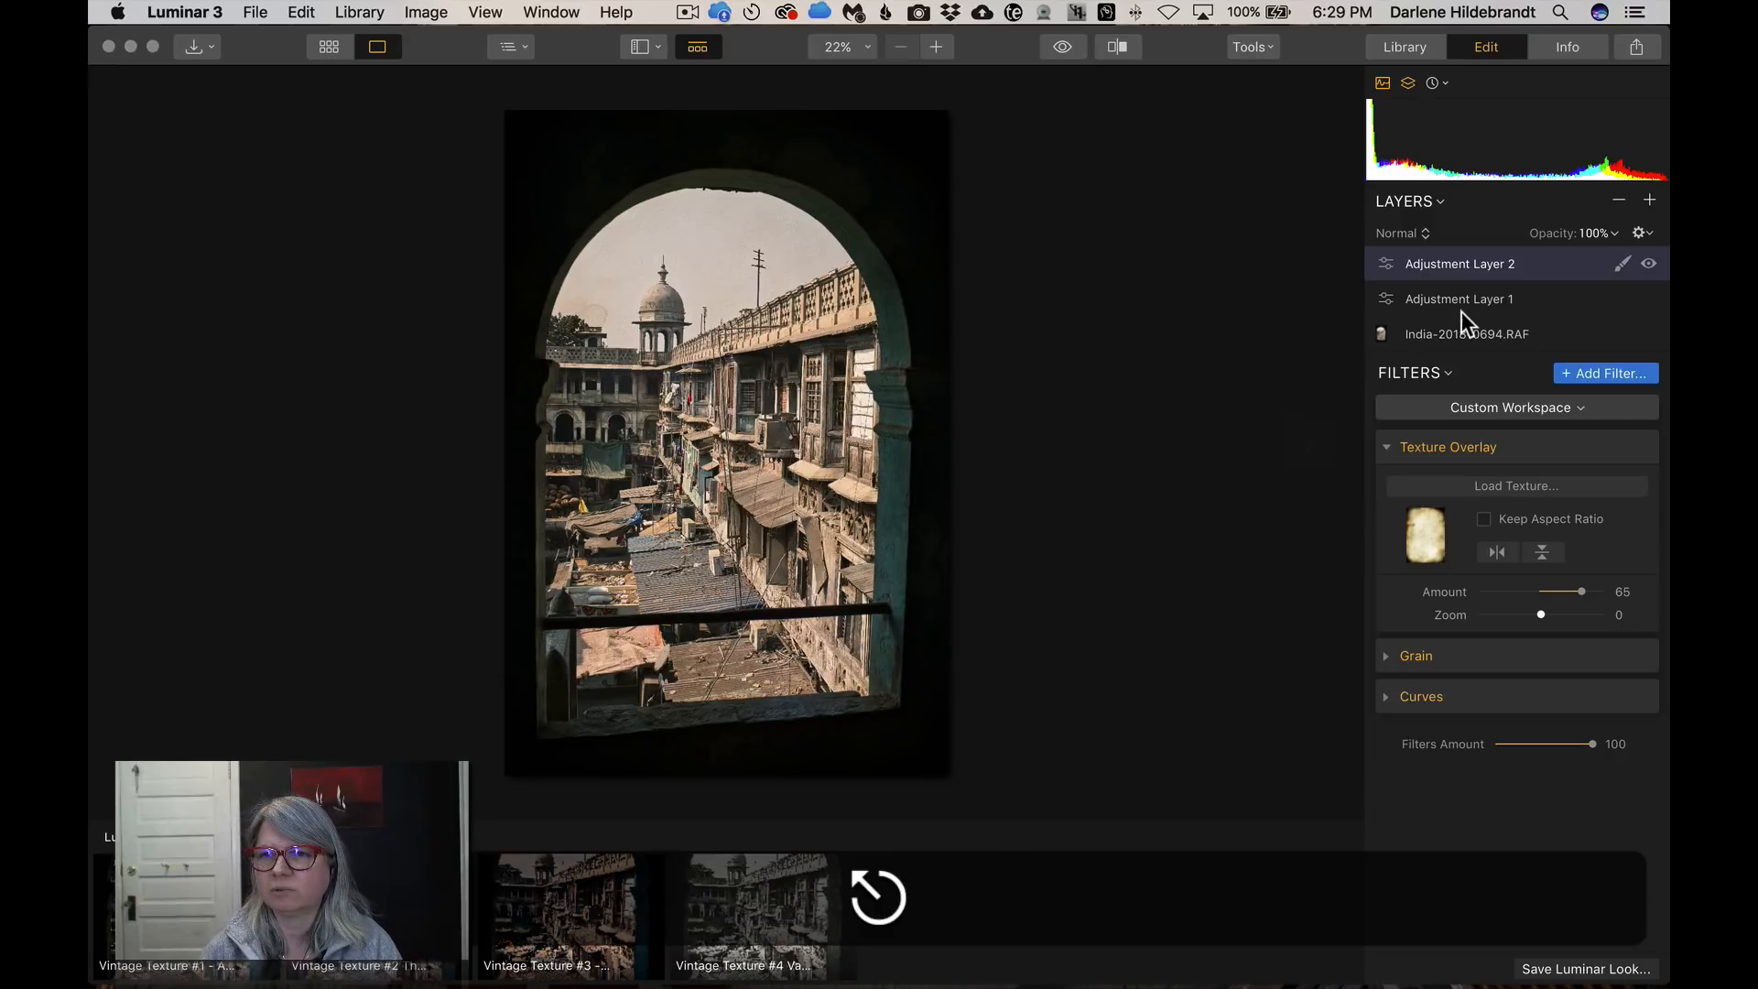
Inspect the filters applied on Adjustment Layer 1 and return to Adjustment Layer 2
{"action": "left_click", "coordinate": [1465, 297]}
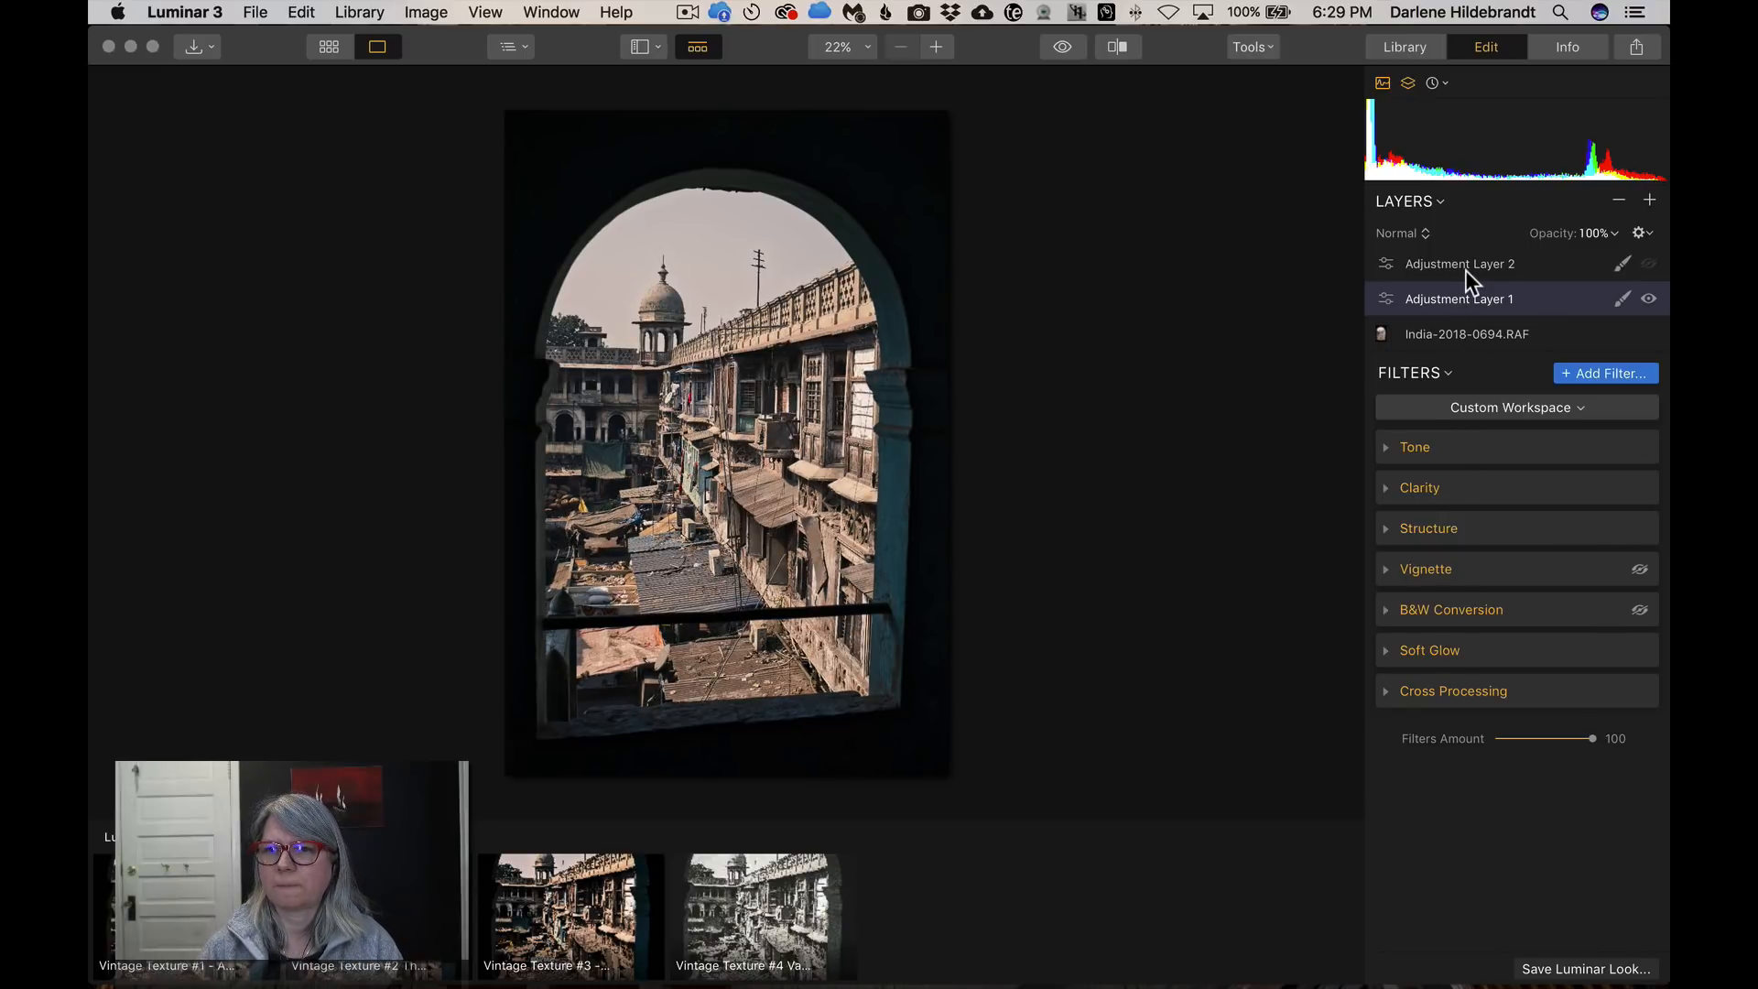
{"action": "left_click", "coordinate": [1465, 267]}
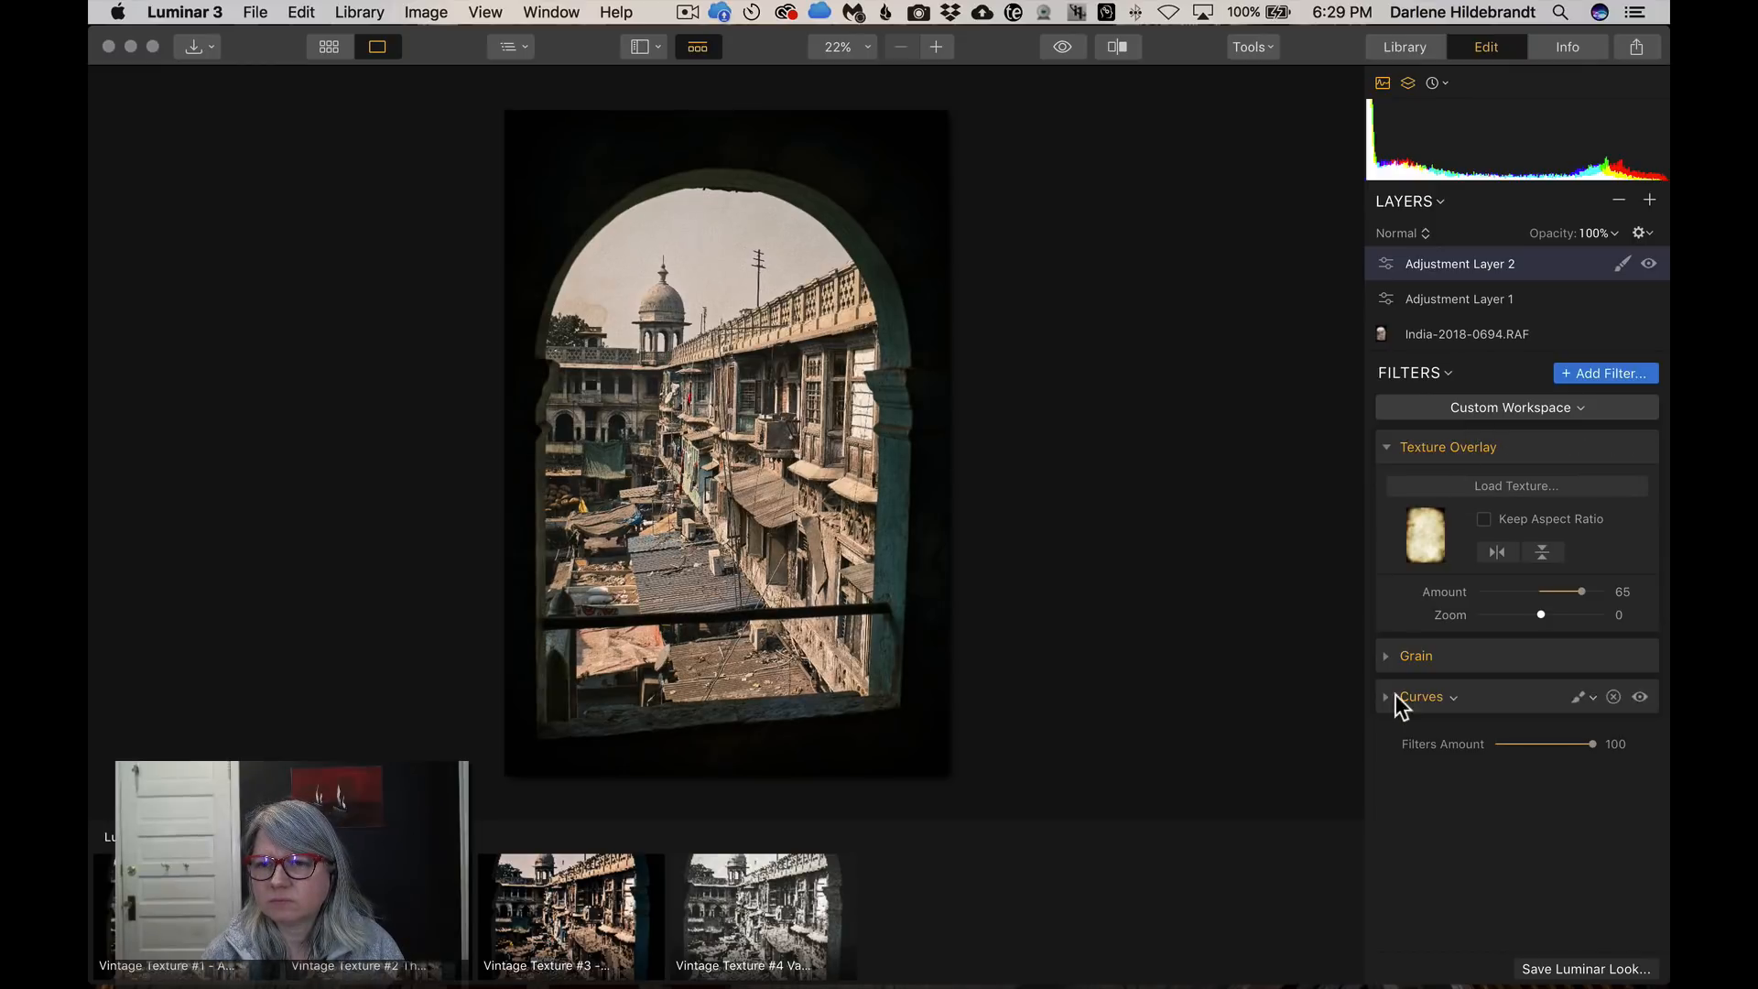
Preview the images in the Textures folder and load 3.jpg as the Texture Overlay of Adjustment Layer 2
{"action": "left_click", "coordinate": [1484, 481]}
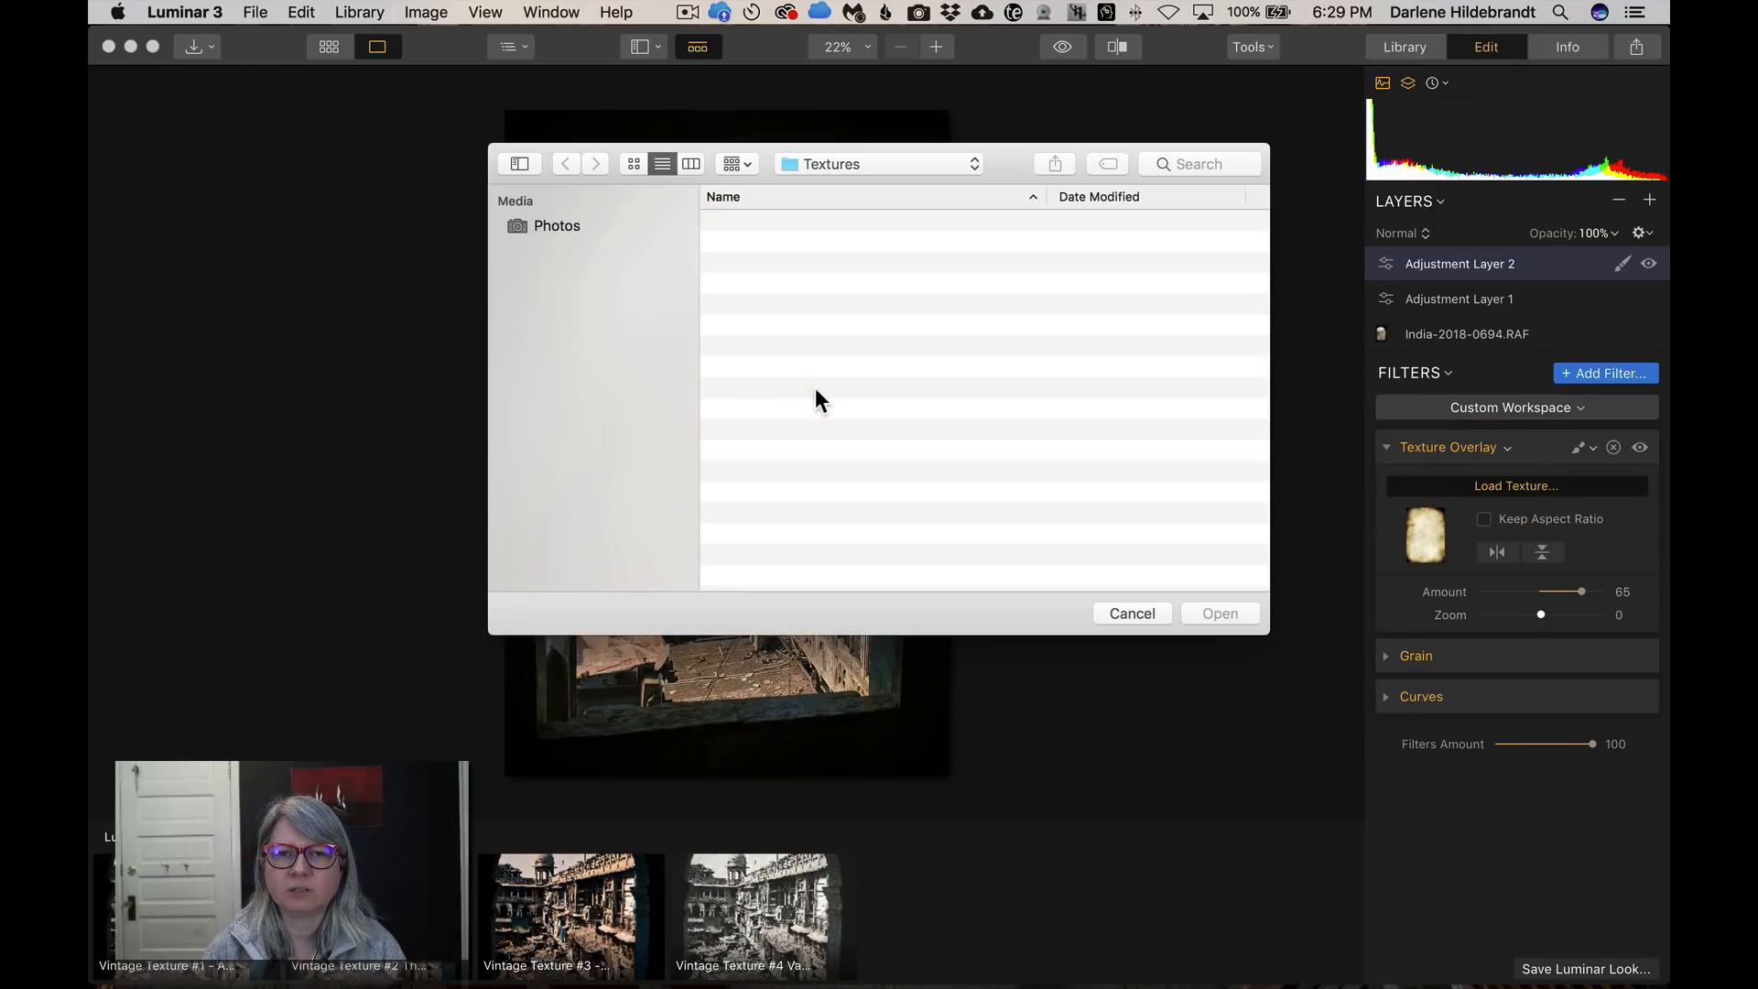
{"action": "left_click", "coordinate": [773, 231]}
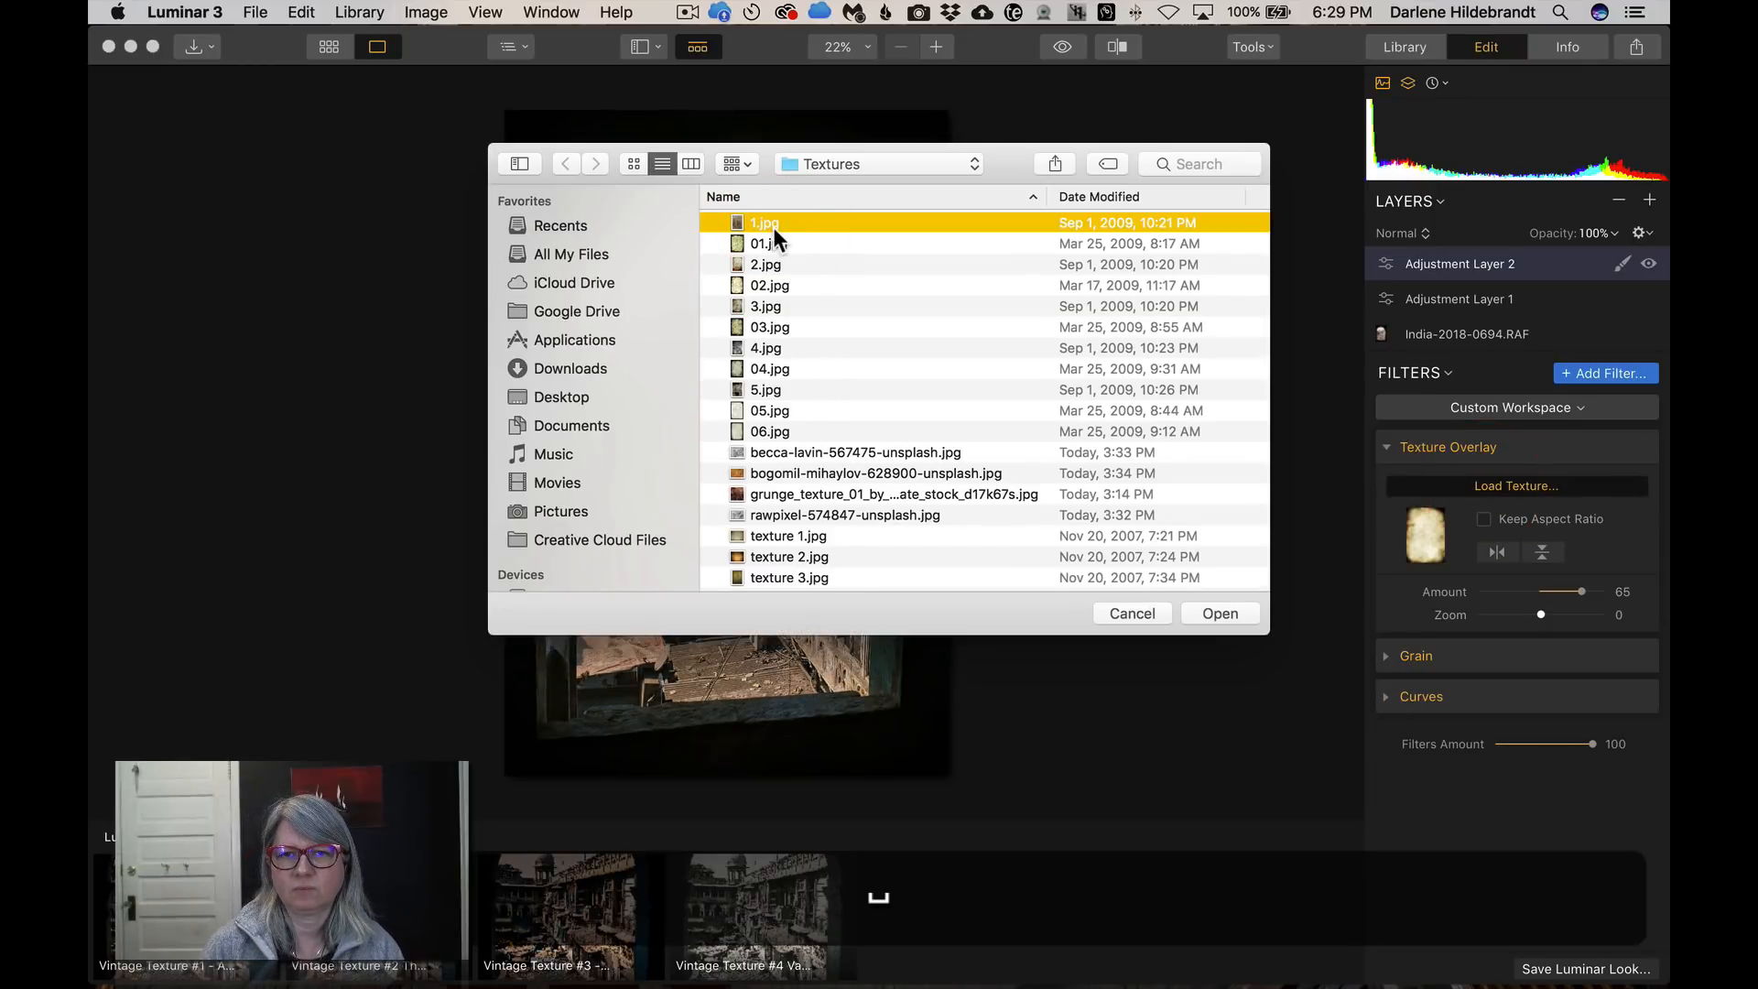
{"action": "key", "text": "space"}
{"action": "key", "text": "Down"}
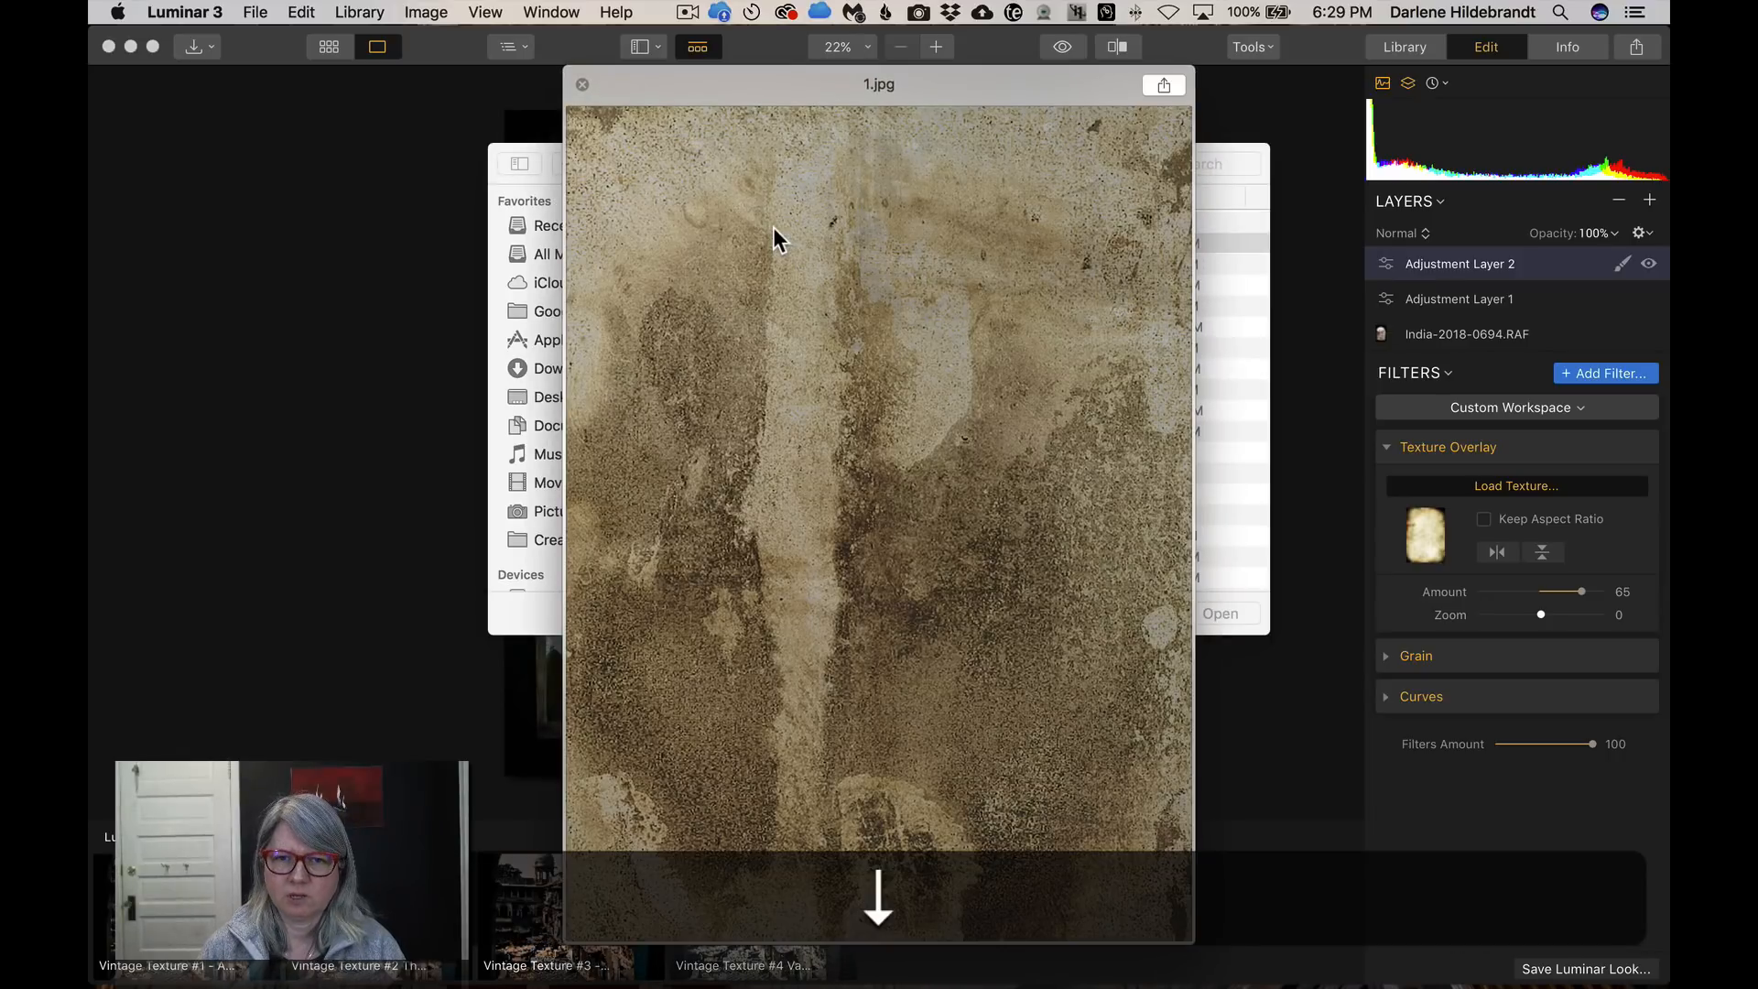
{"action": "key", "text": "Down"}
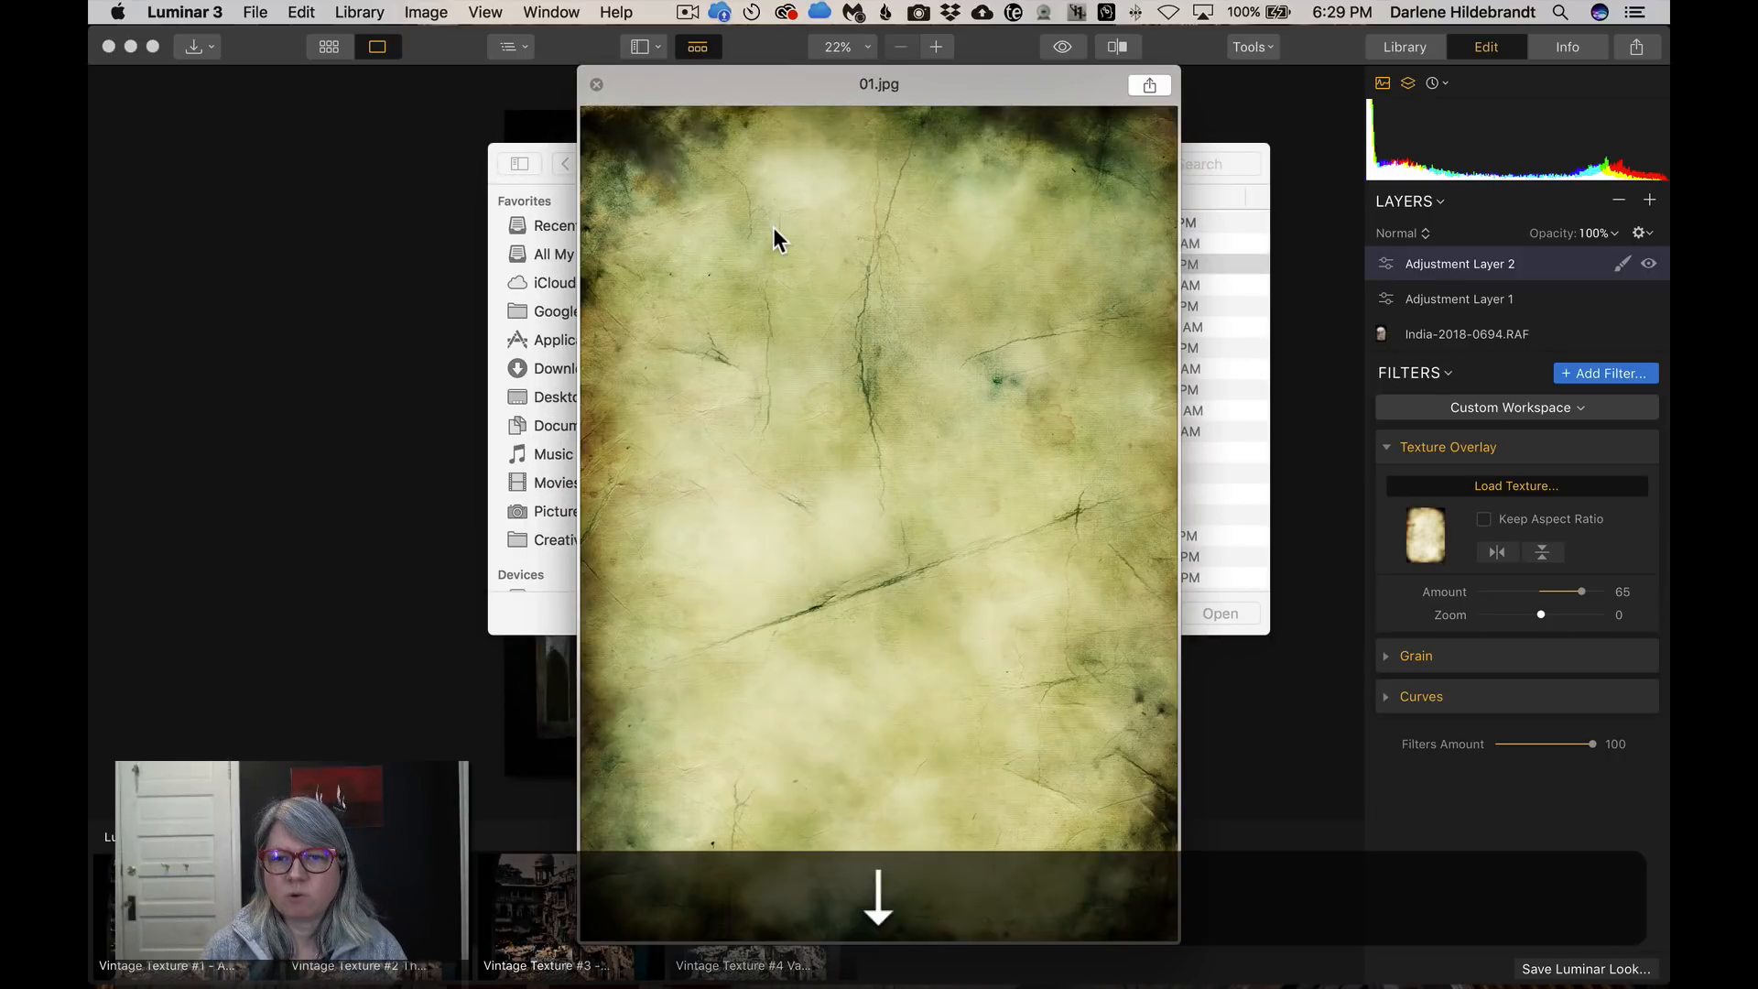
{"action": "key", "text": "Down"}
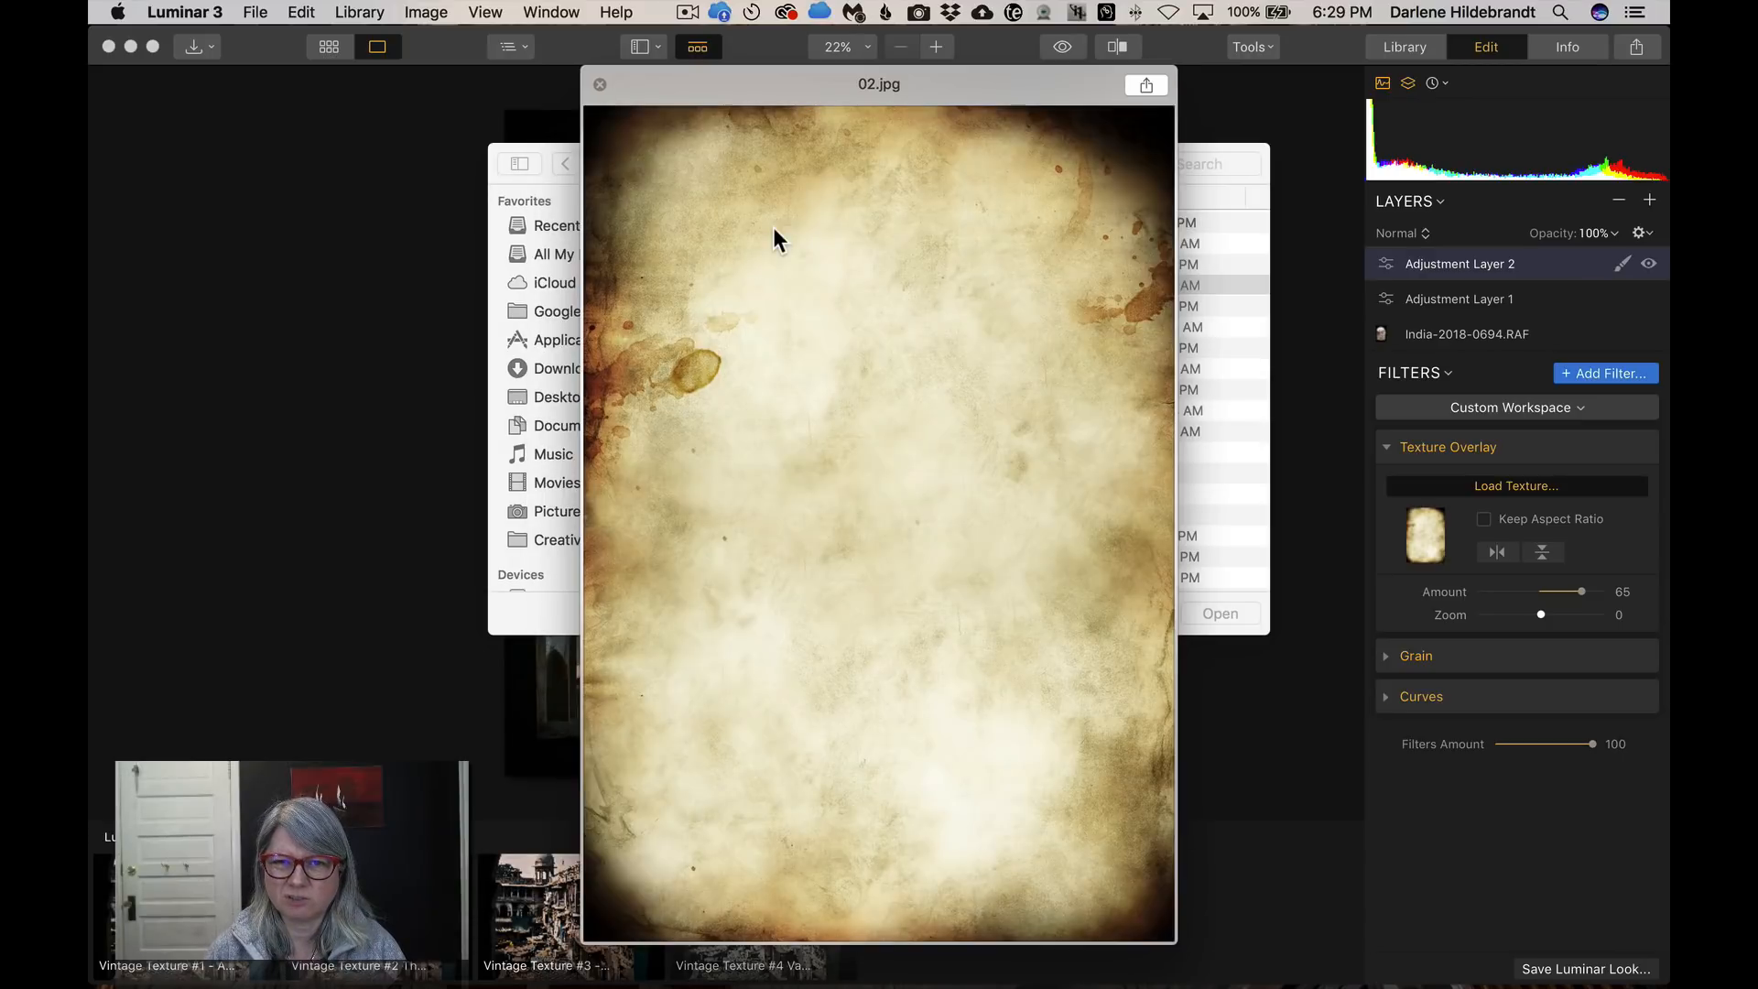
{"action": "key", "text": "Down"}
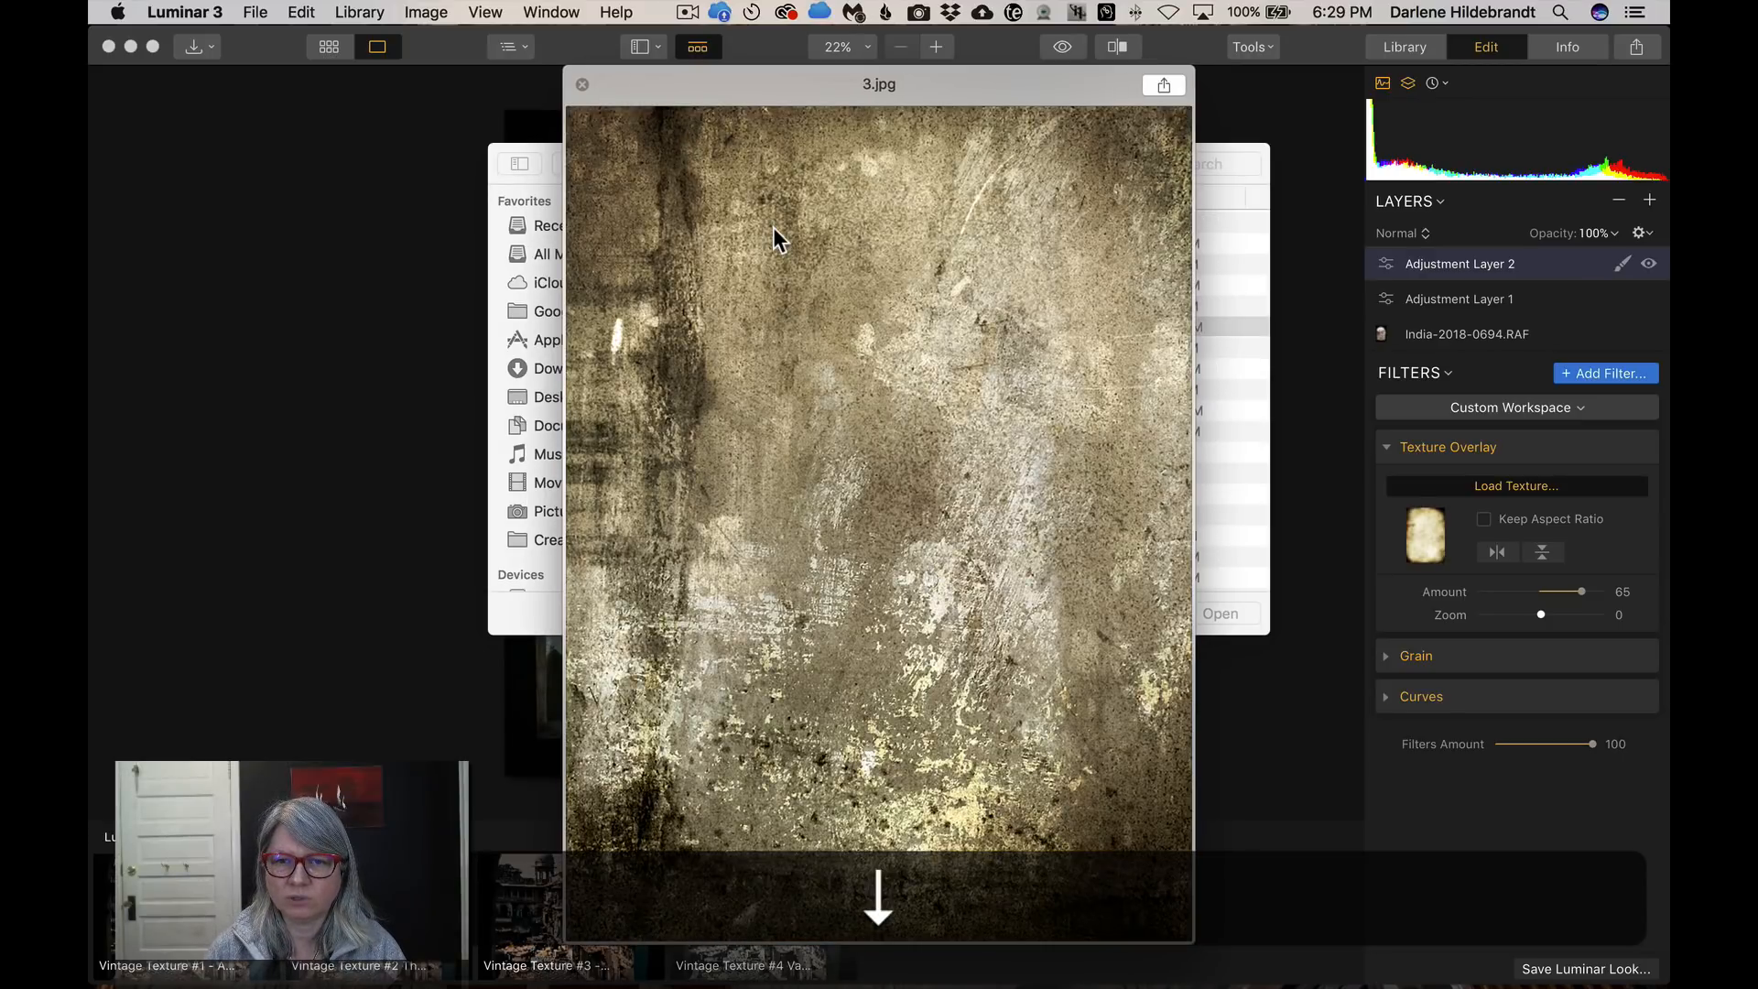
{"action": "key", "text": "Up"}
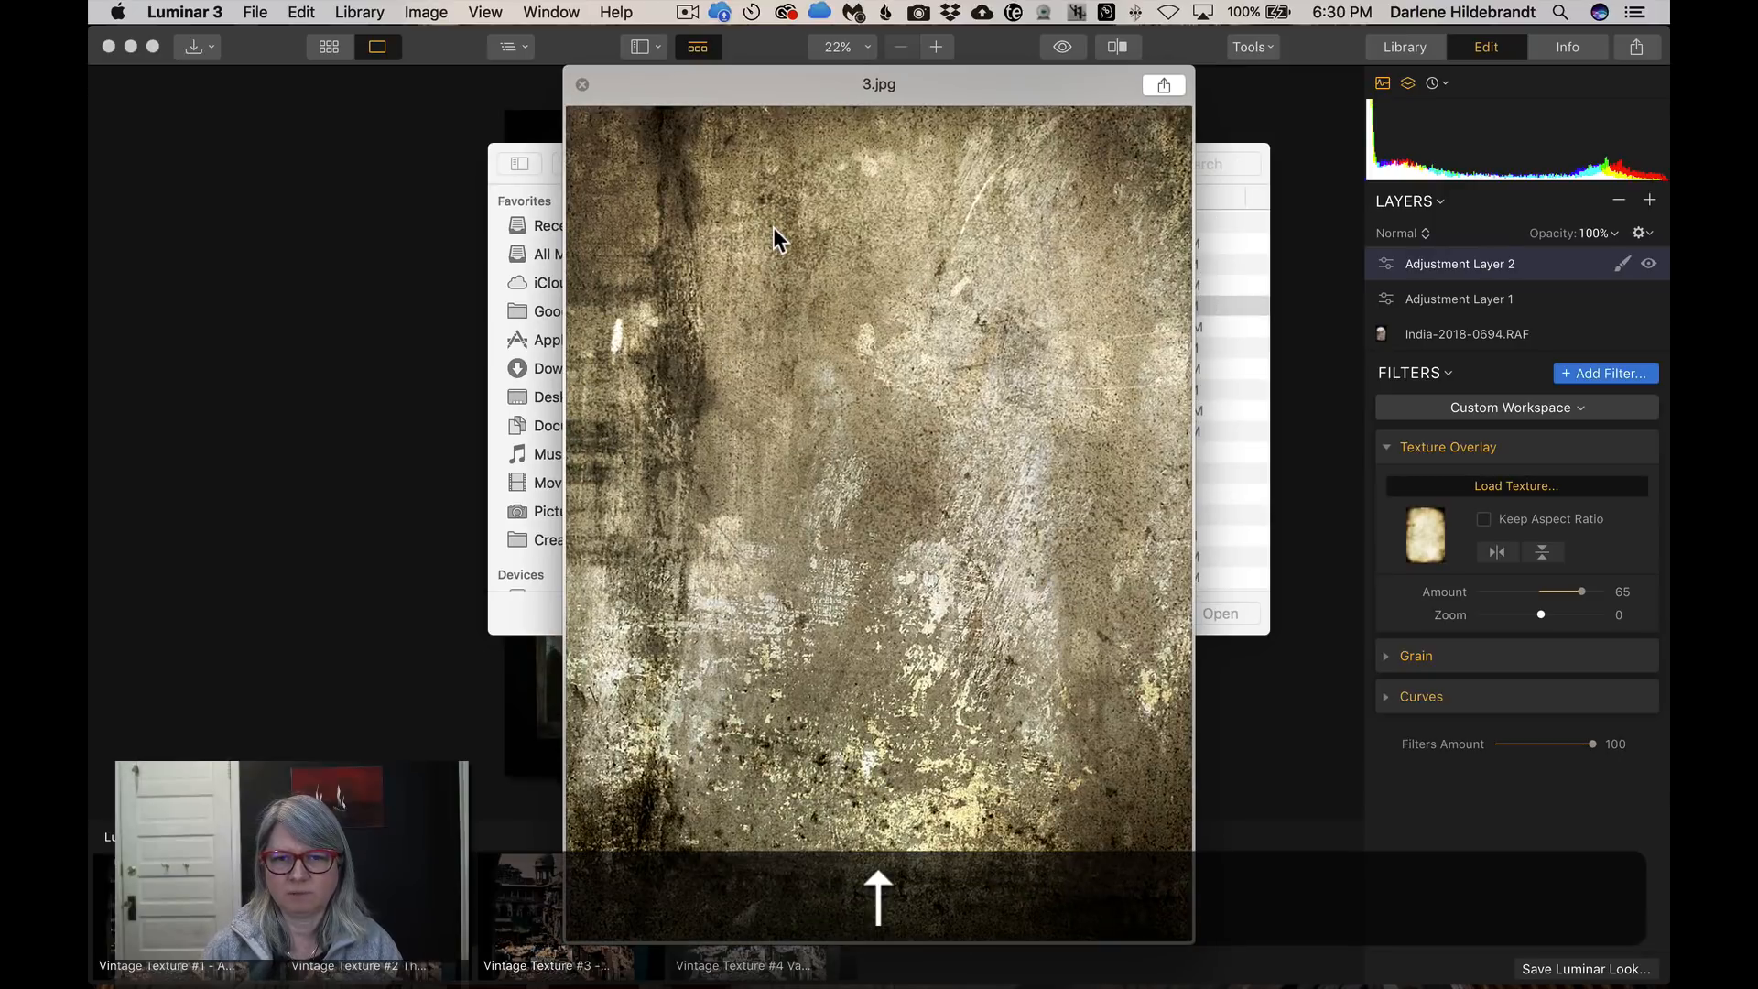
{"action": "key", "text": "space"}
{"action": "key", "text": "Return"}
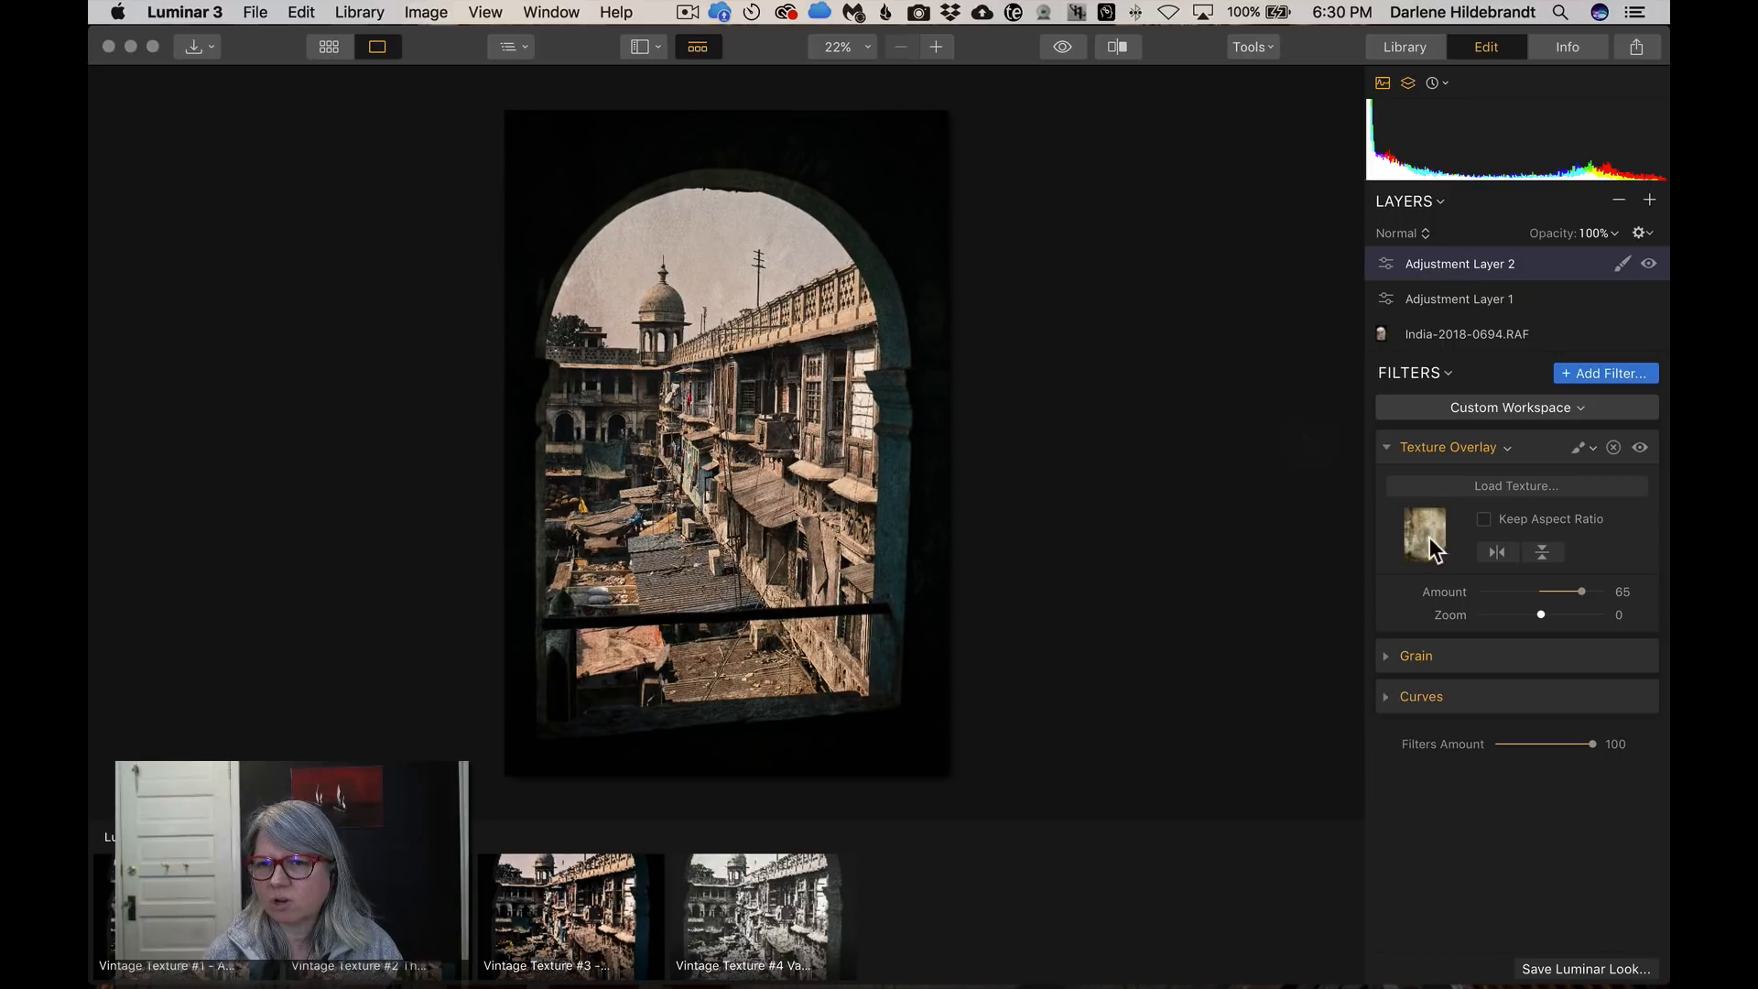
Set the blend mode of the Texture Overlay filter to Overlay
{"action": "left_click", "coordinate": [1453, 447]}
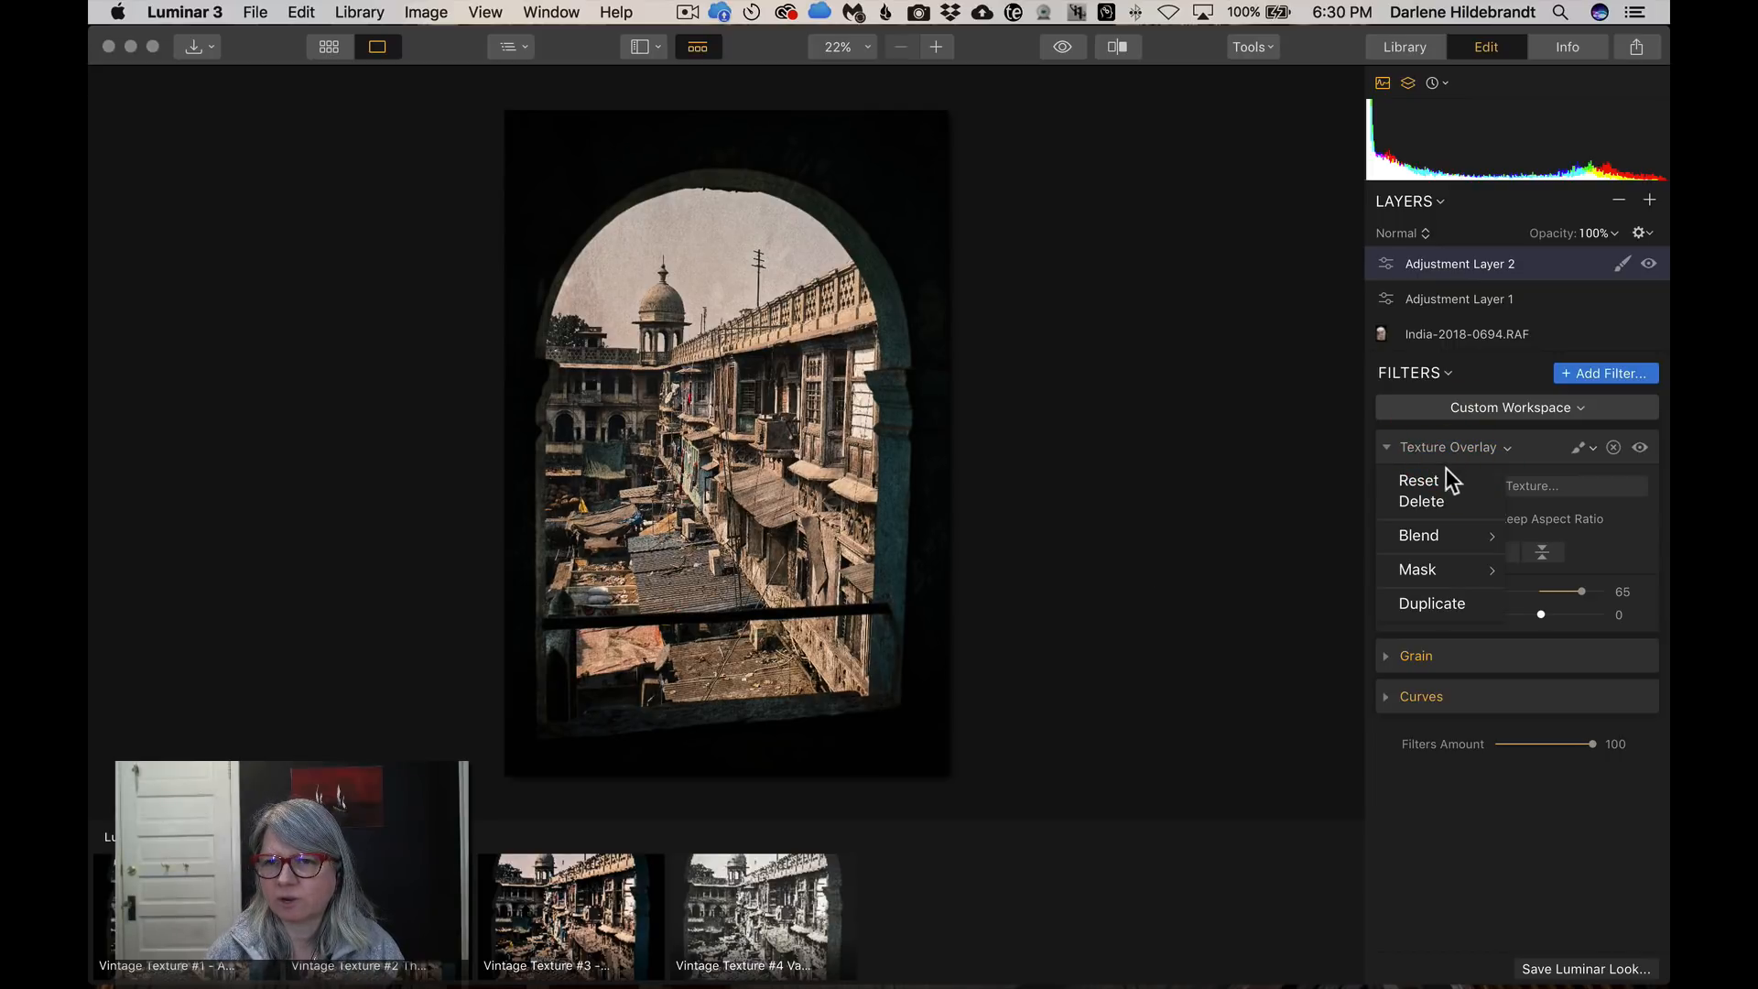
{"action": "mouse_move", "coordinate": [1433, 540]}
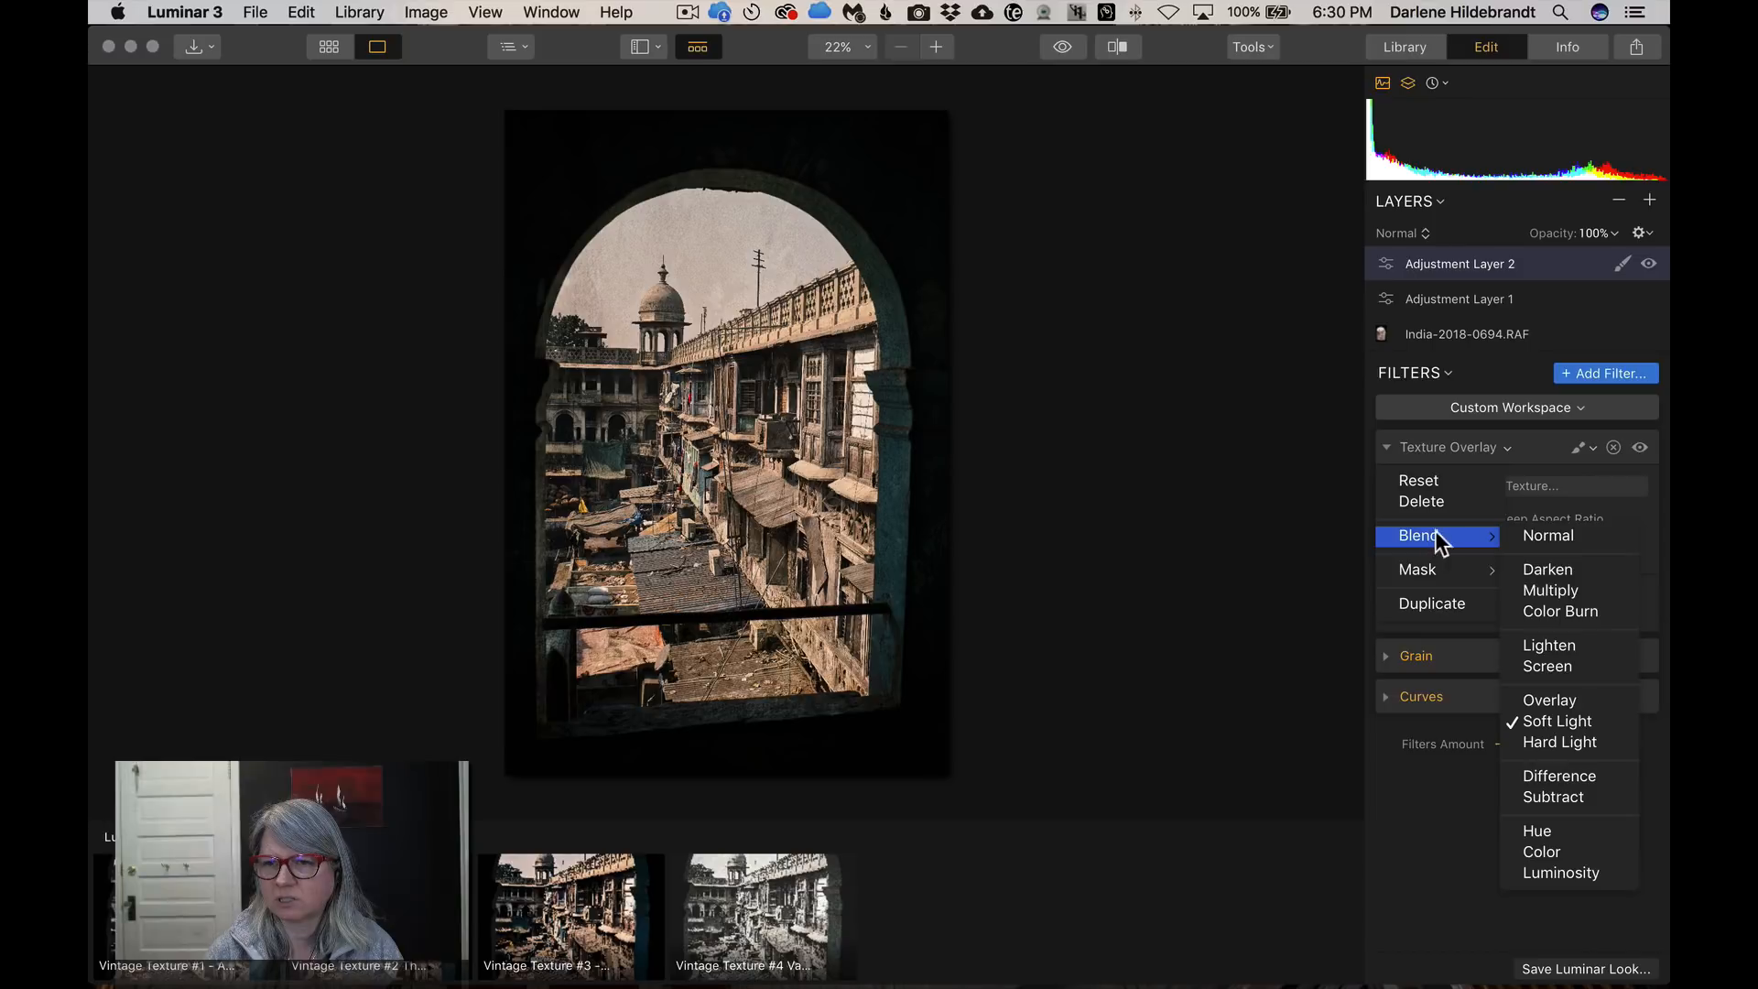
{"action": "left_click", "coordinate": [1548, 700]}
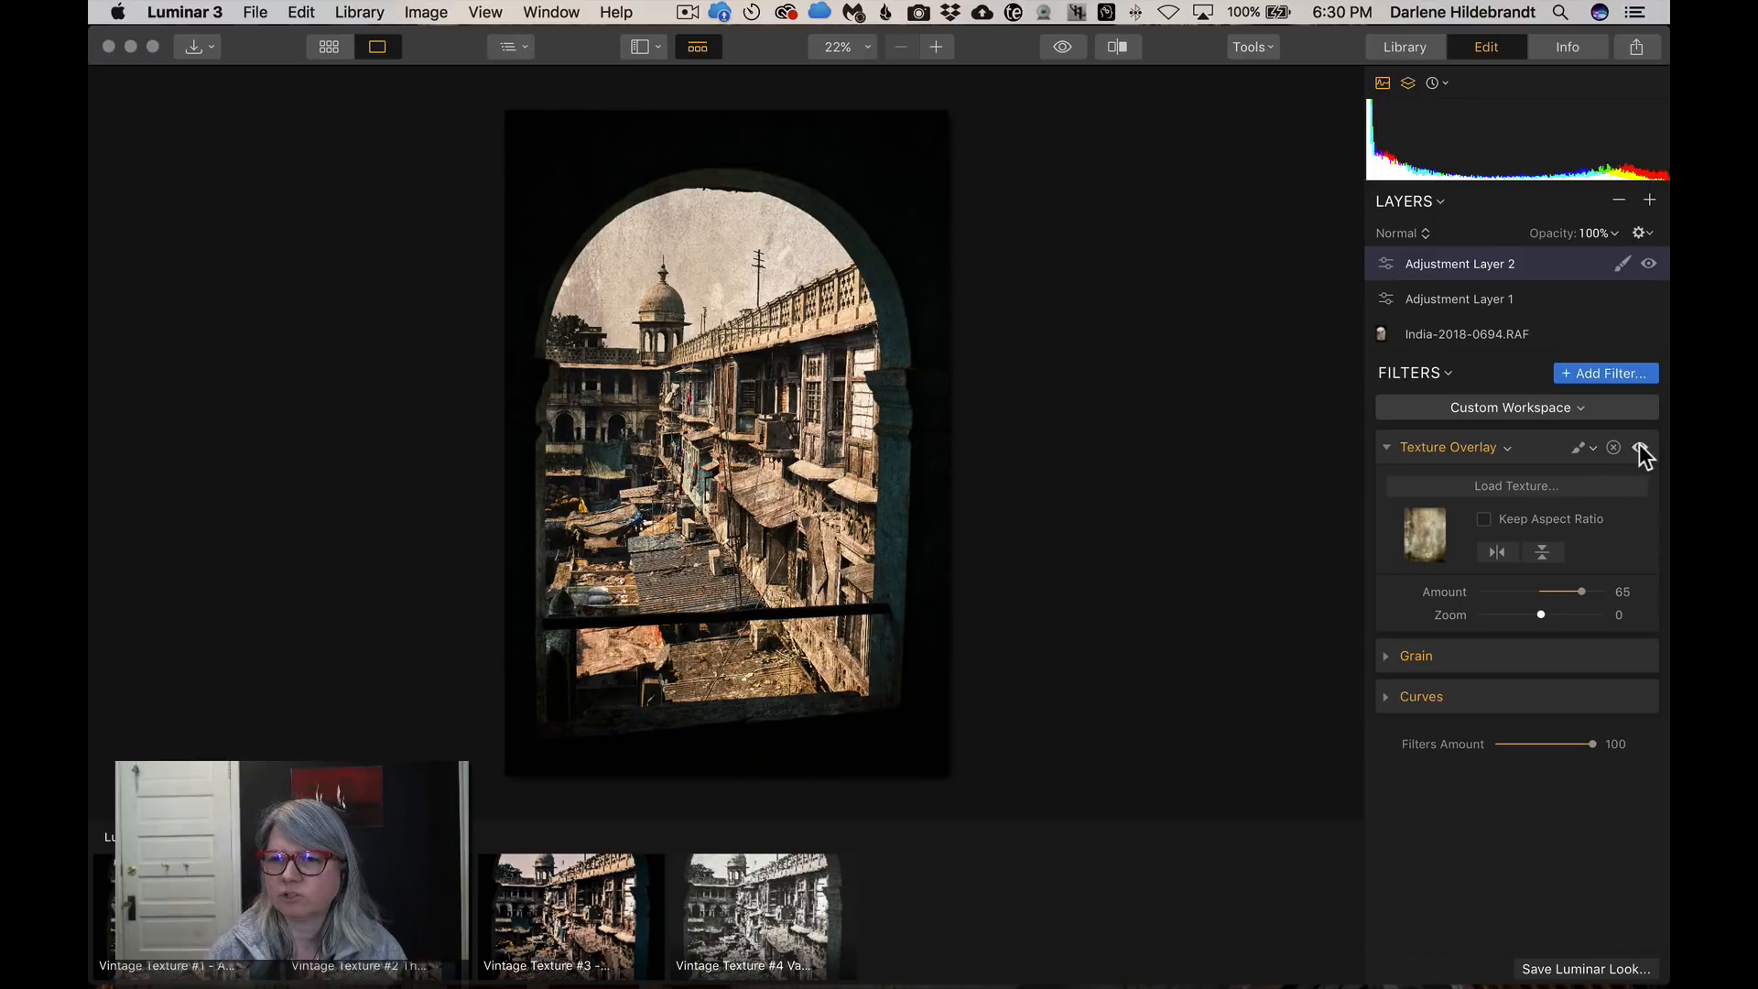
Hide the Luminar Looks strip and compare the photo with and without the Texture Overlay filter
{"action": "left_click", "coordinate": [1639, 446]}
{"action": "left_click", "coordinate": [1639, 446]}
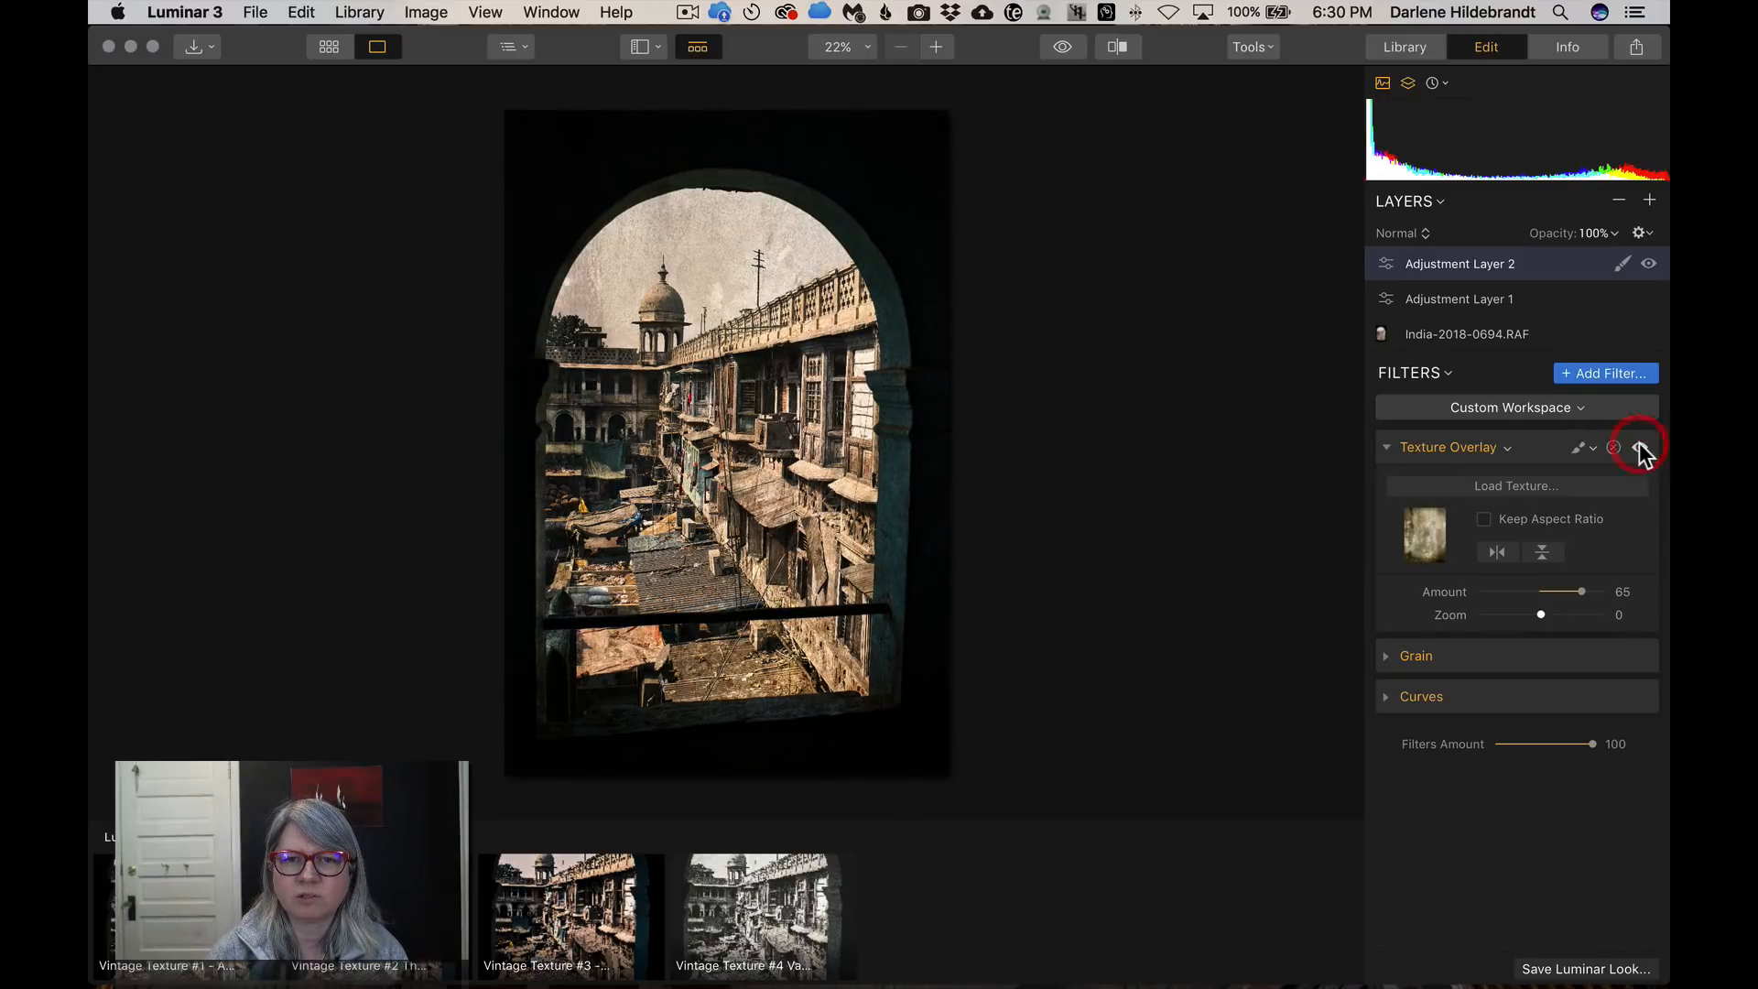
{"action": "left_click", "coordinate": [1639, 446]}
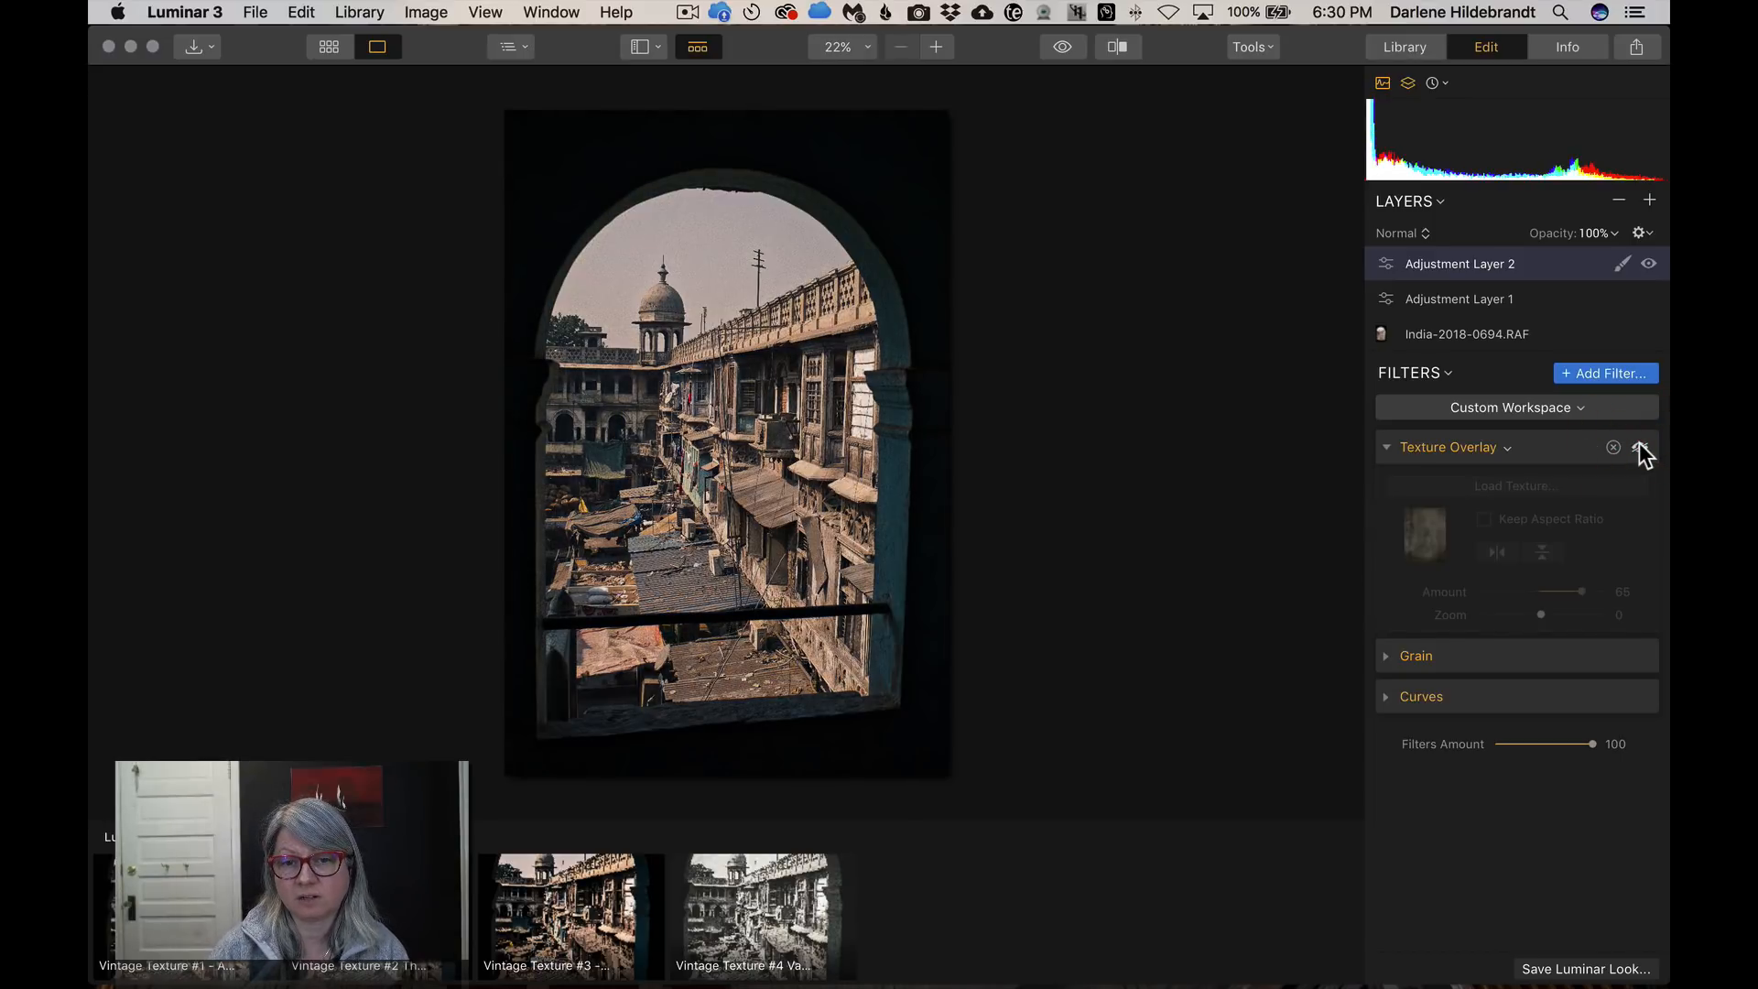
{"action": "left_click", "coordinate": [698, 47]}
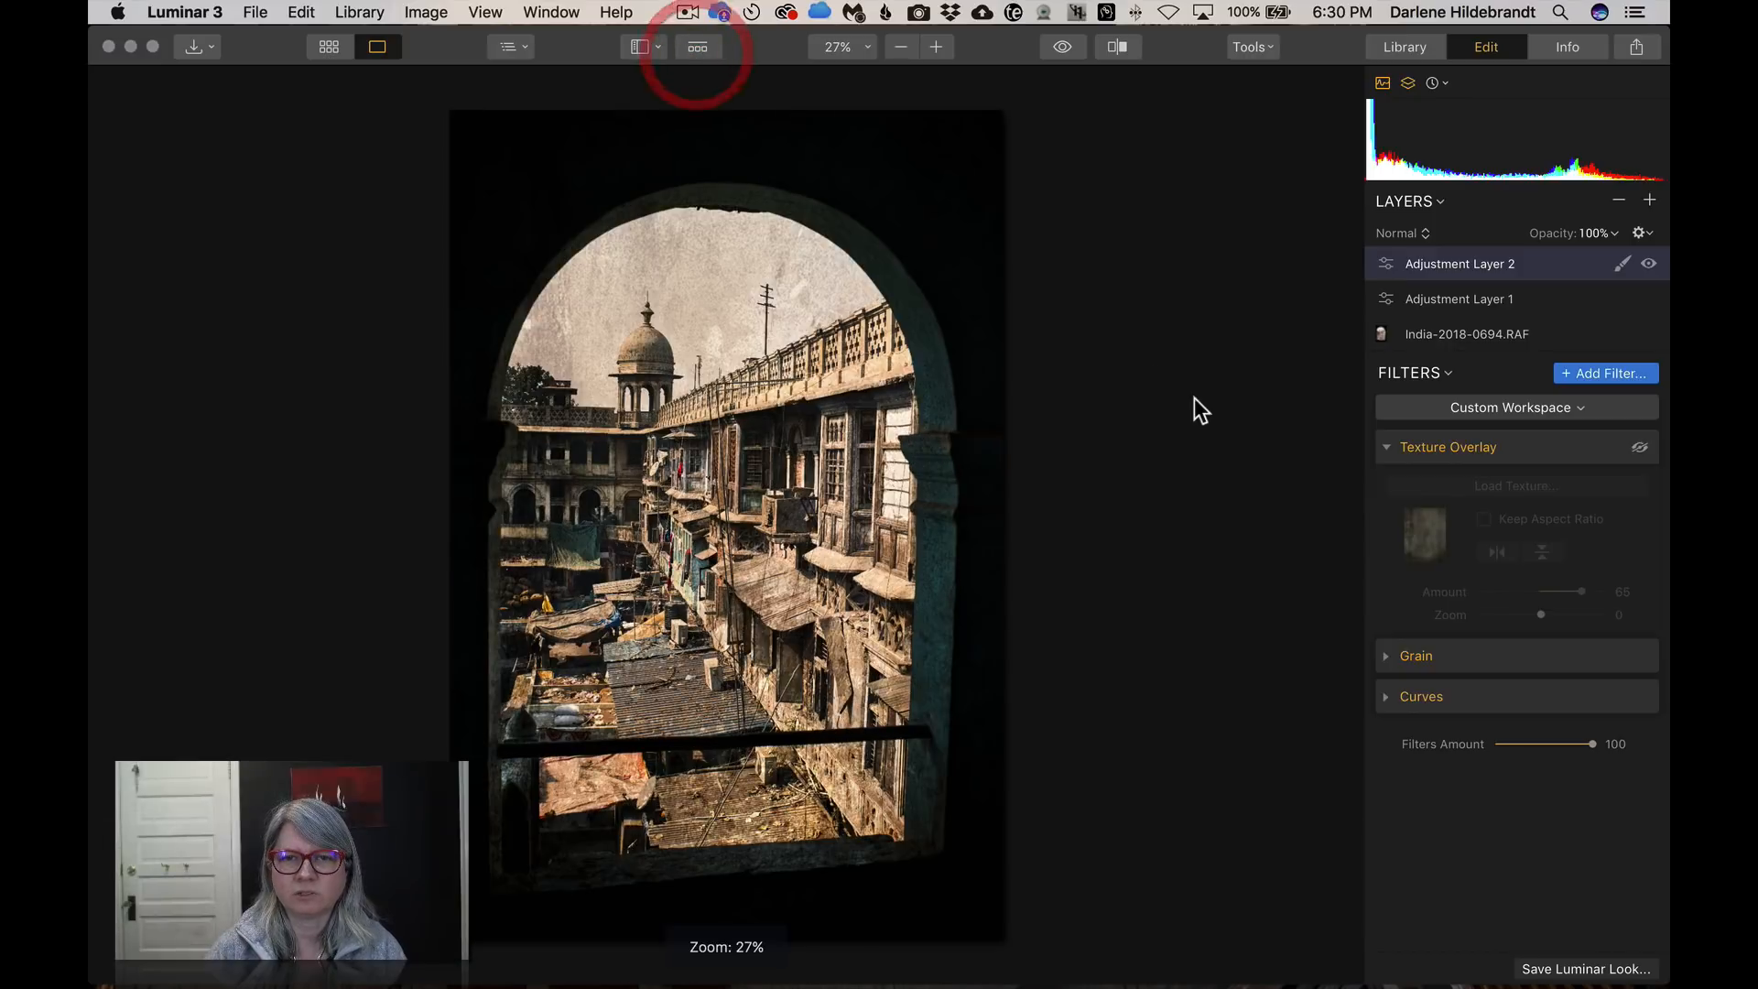
{"action": "left_click", "coordinate": [1640, 447]}
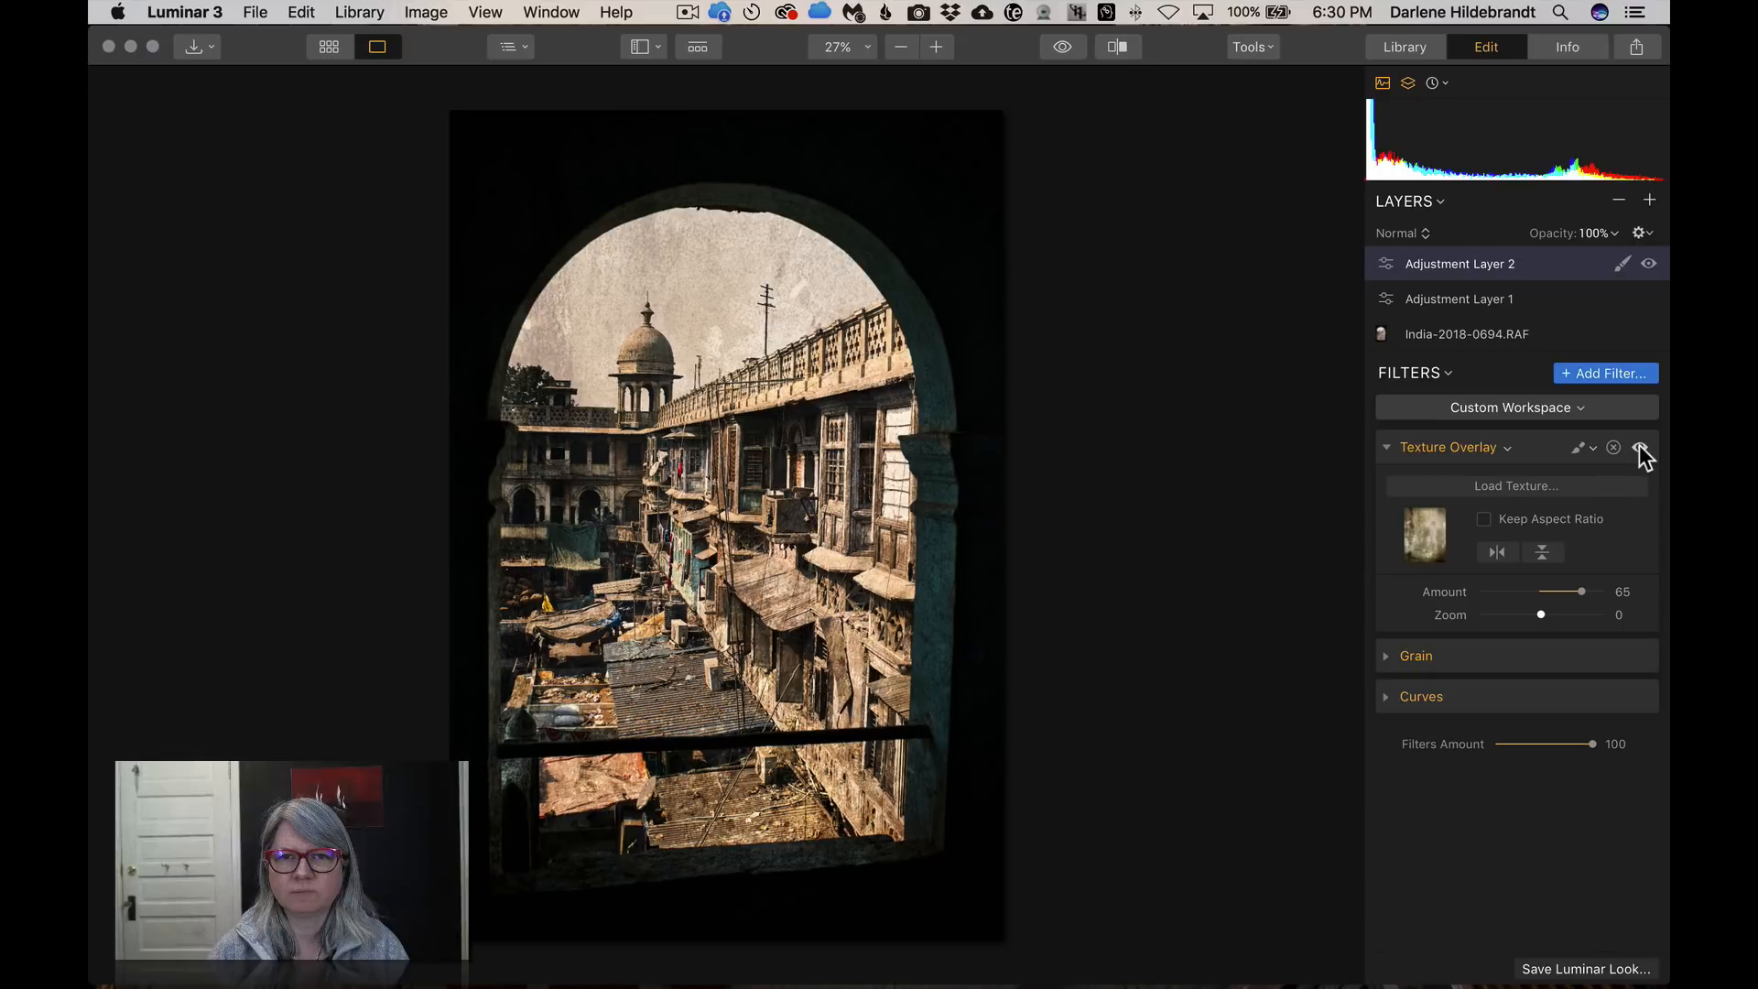
{"action": "left_click", "coordinate": [1640, 448]}
{"action": "left_click", "coordinate": [1640, 448]}
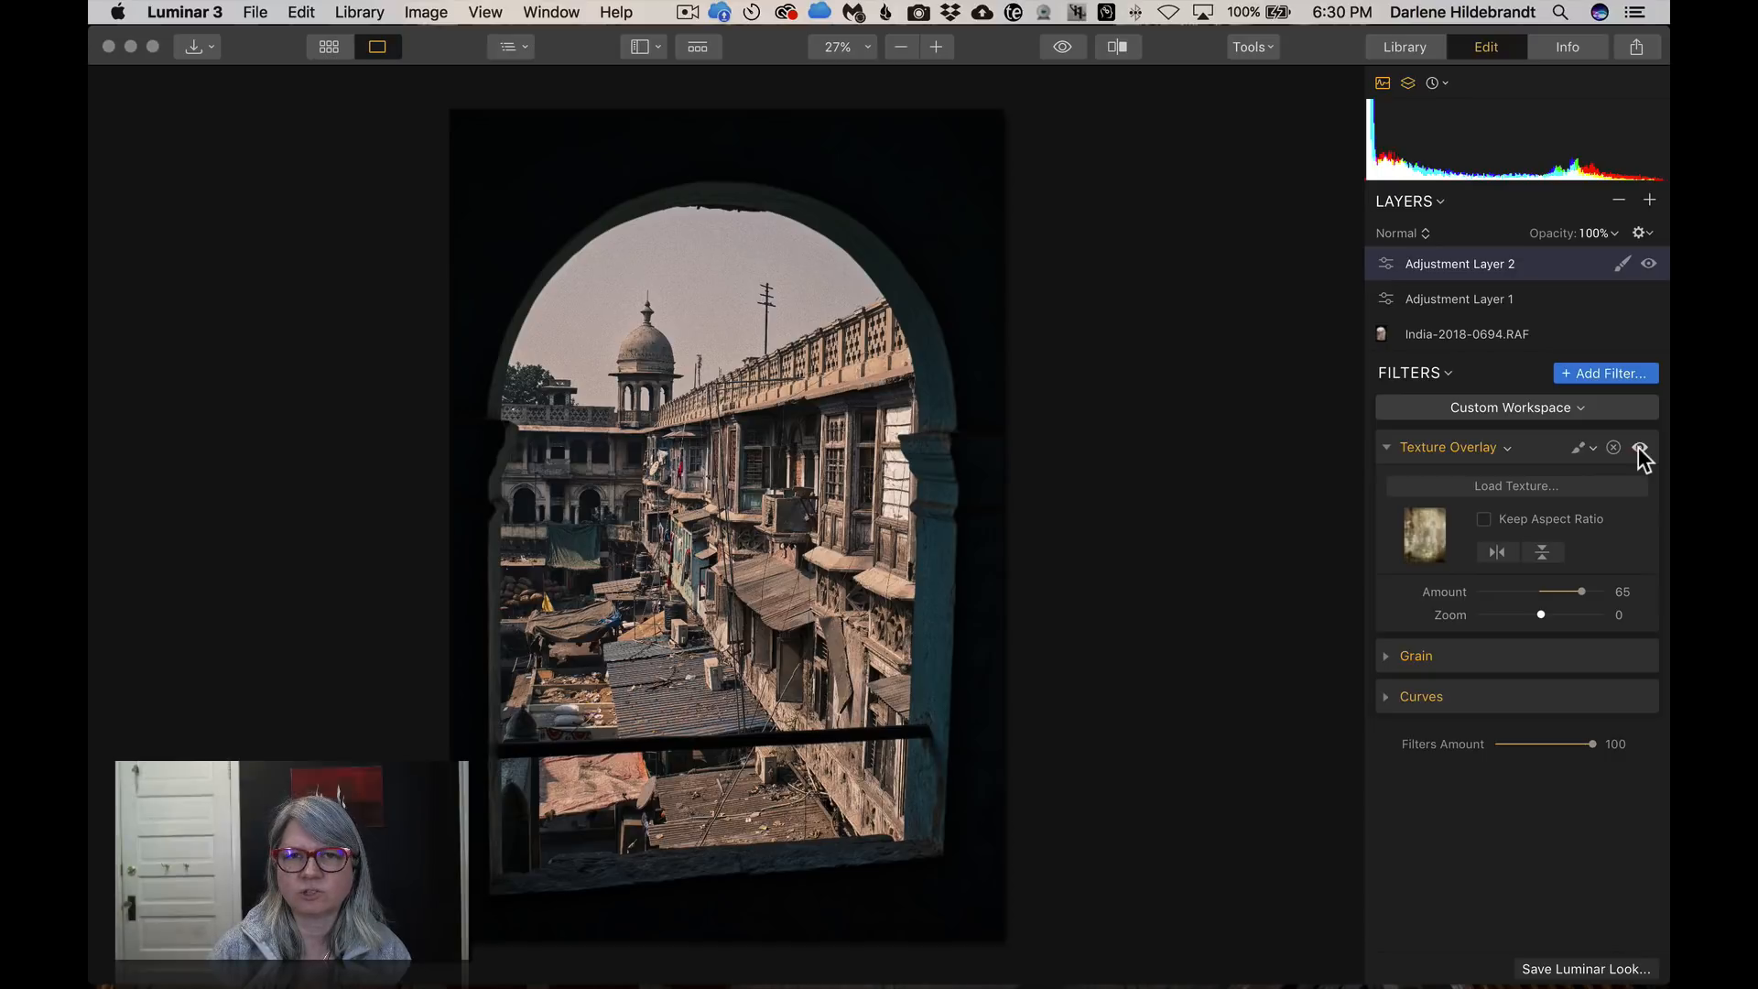
{"action": "left_click", "coordinate": [1640, 448]}
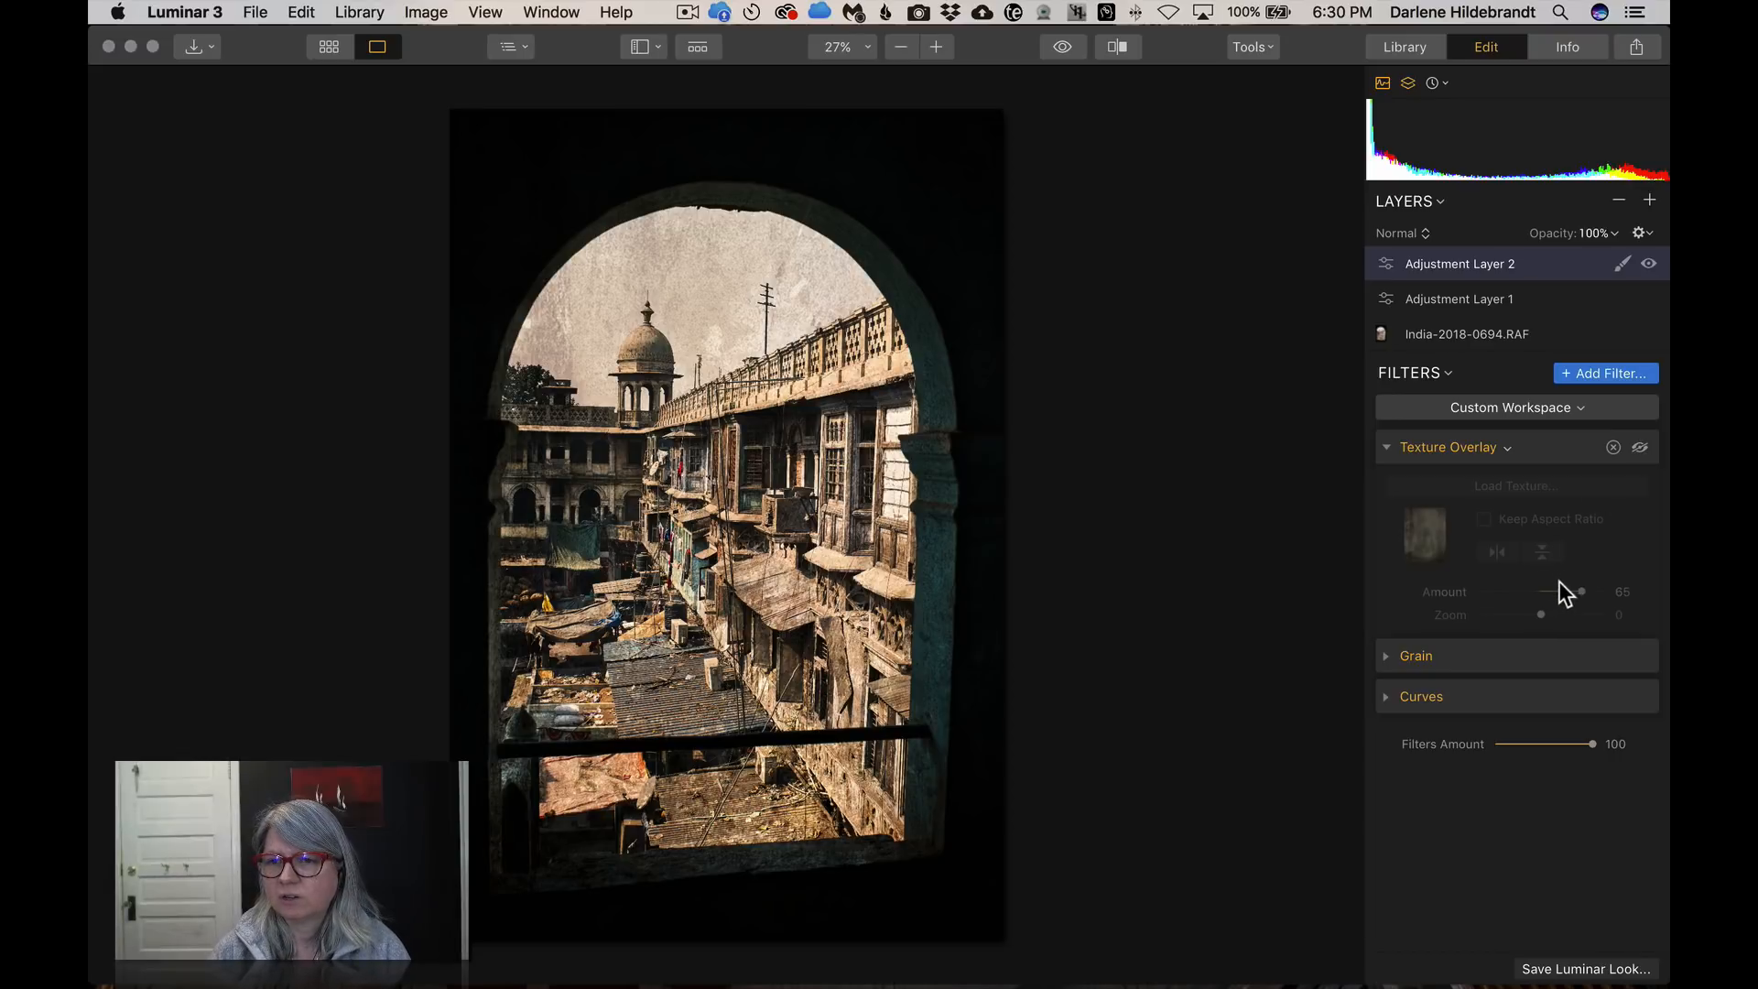
{"action": "left_click", "coordinate": [1640, 449]}
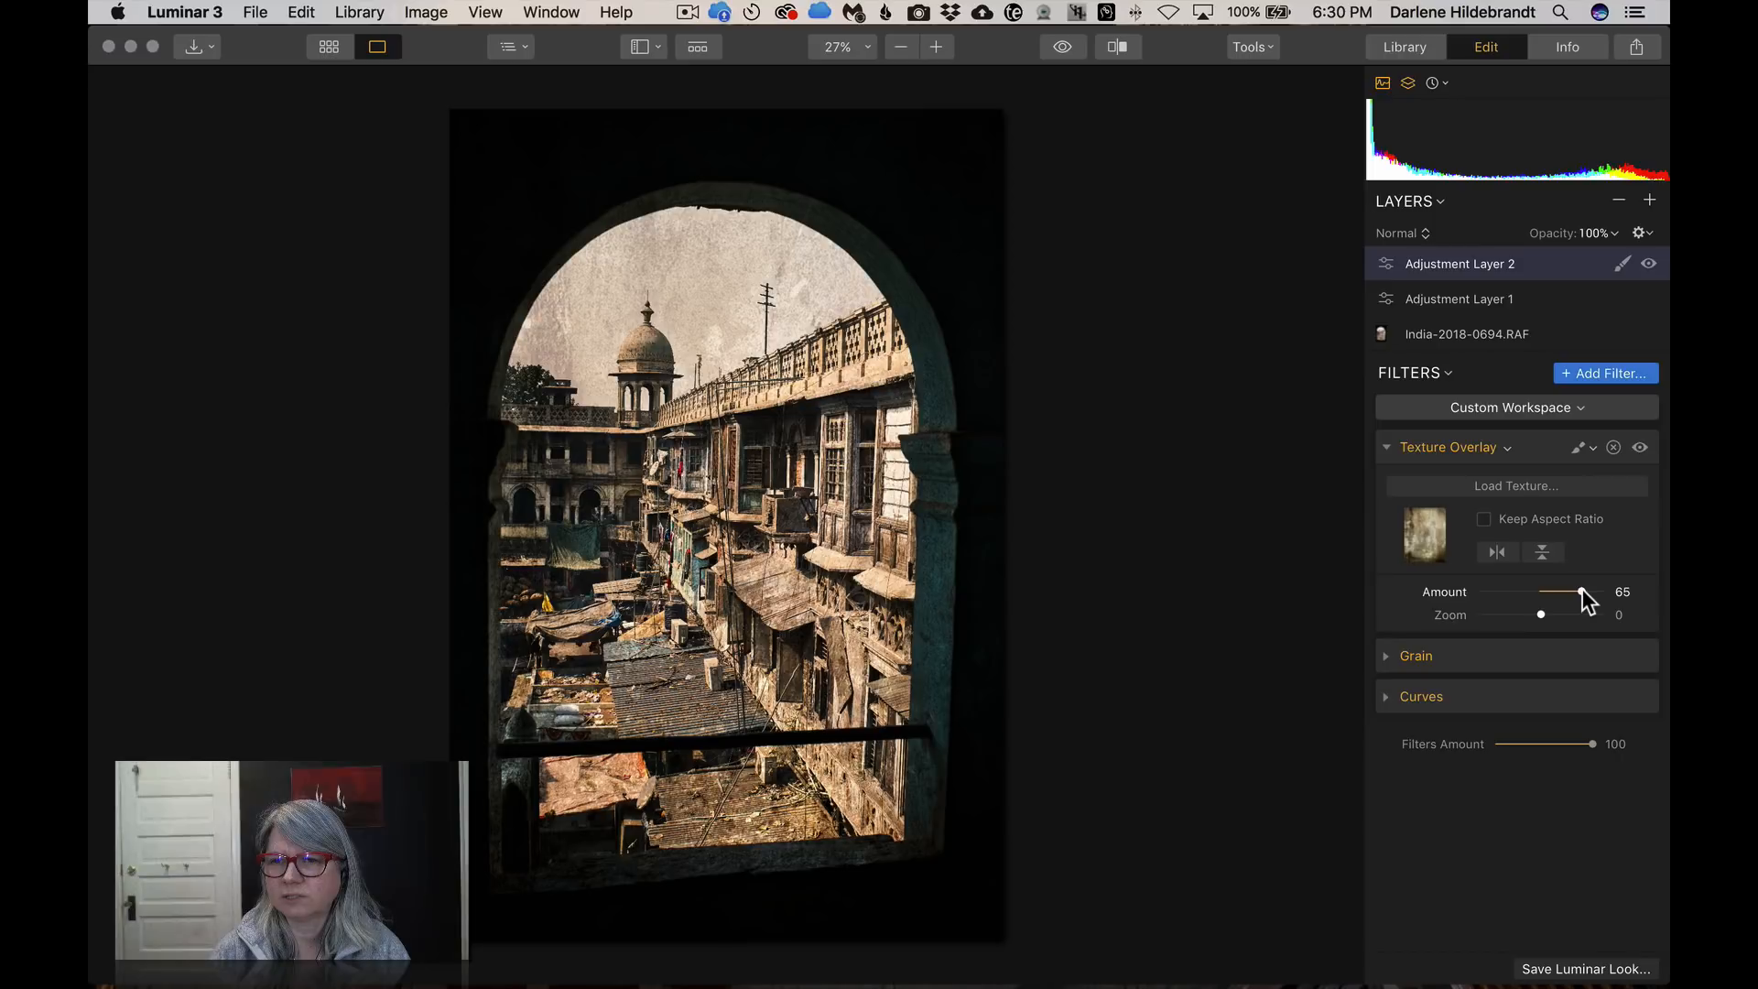
Set the texture's Amount to 71 and Zoom to 3, and try flipping it horizontally and vertically
{"action": "left_click_drag", "start_coordinate": [1583, 590], "coordinate": [1541, 609]}
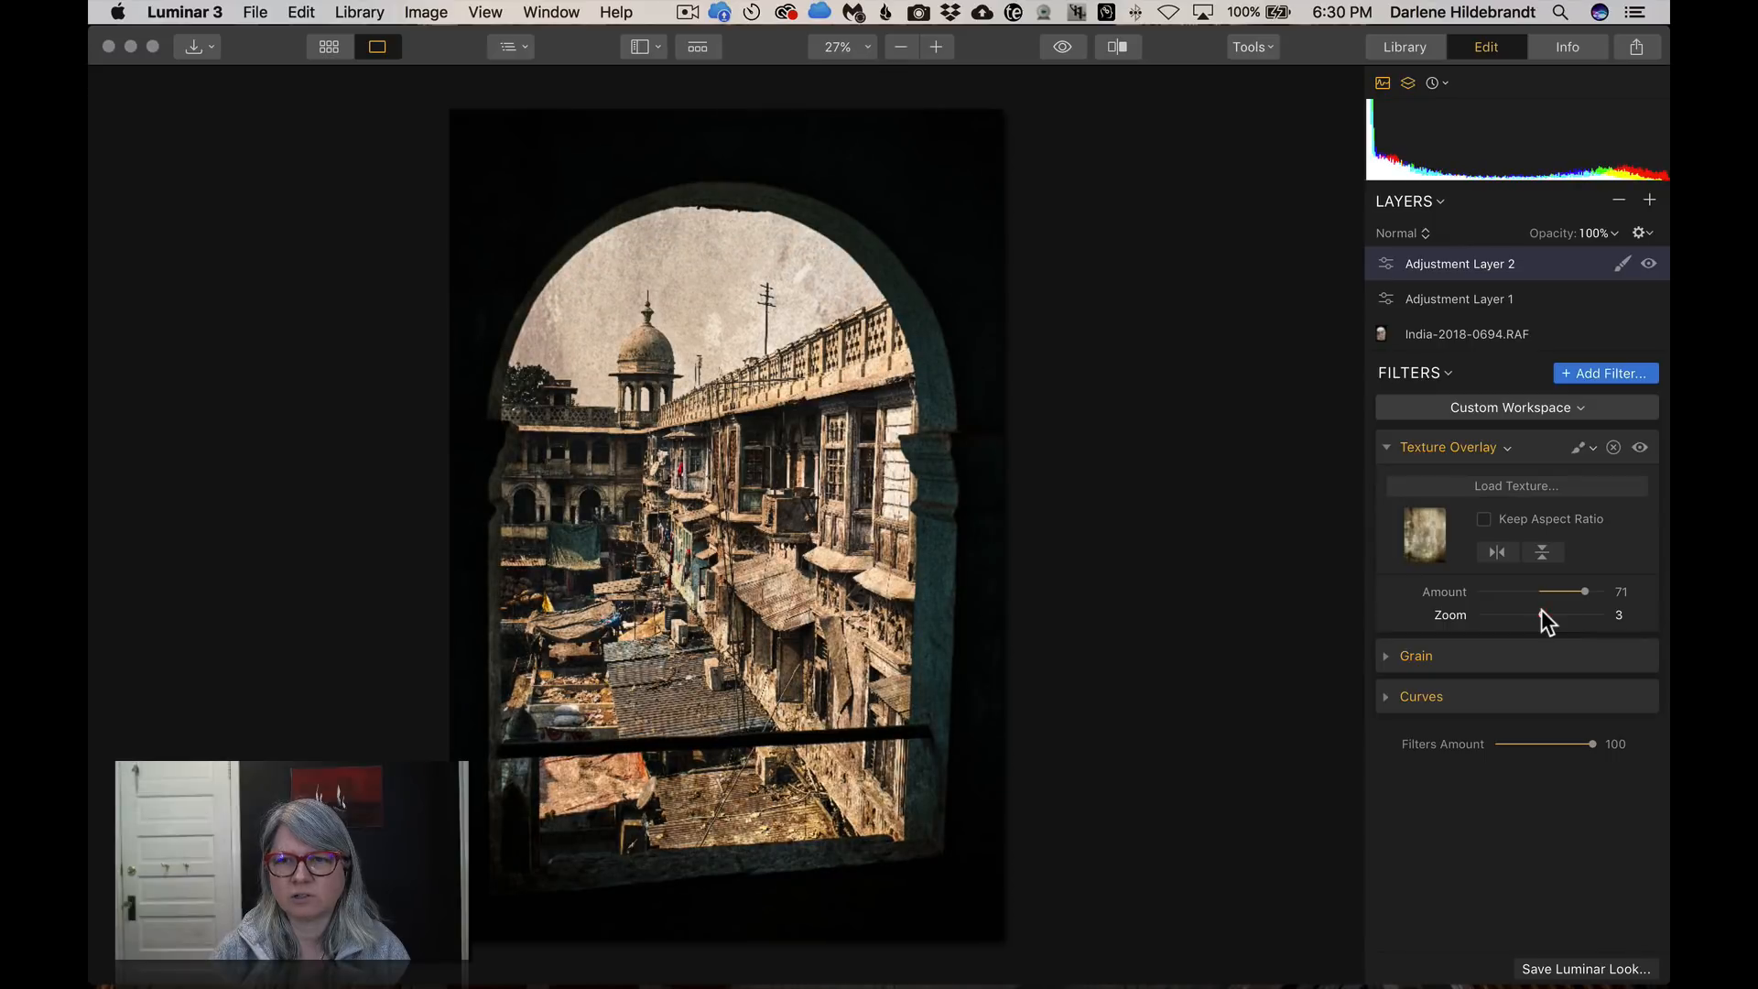
{"action": "left_click", "coordinate": [1496, 551]}
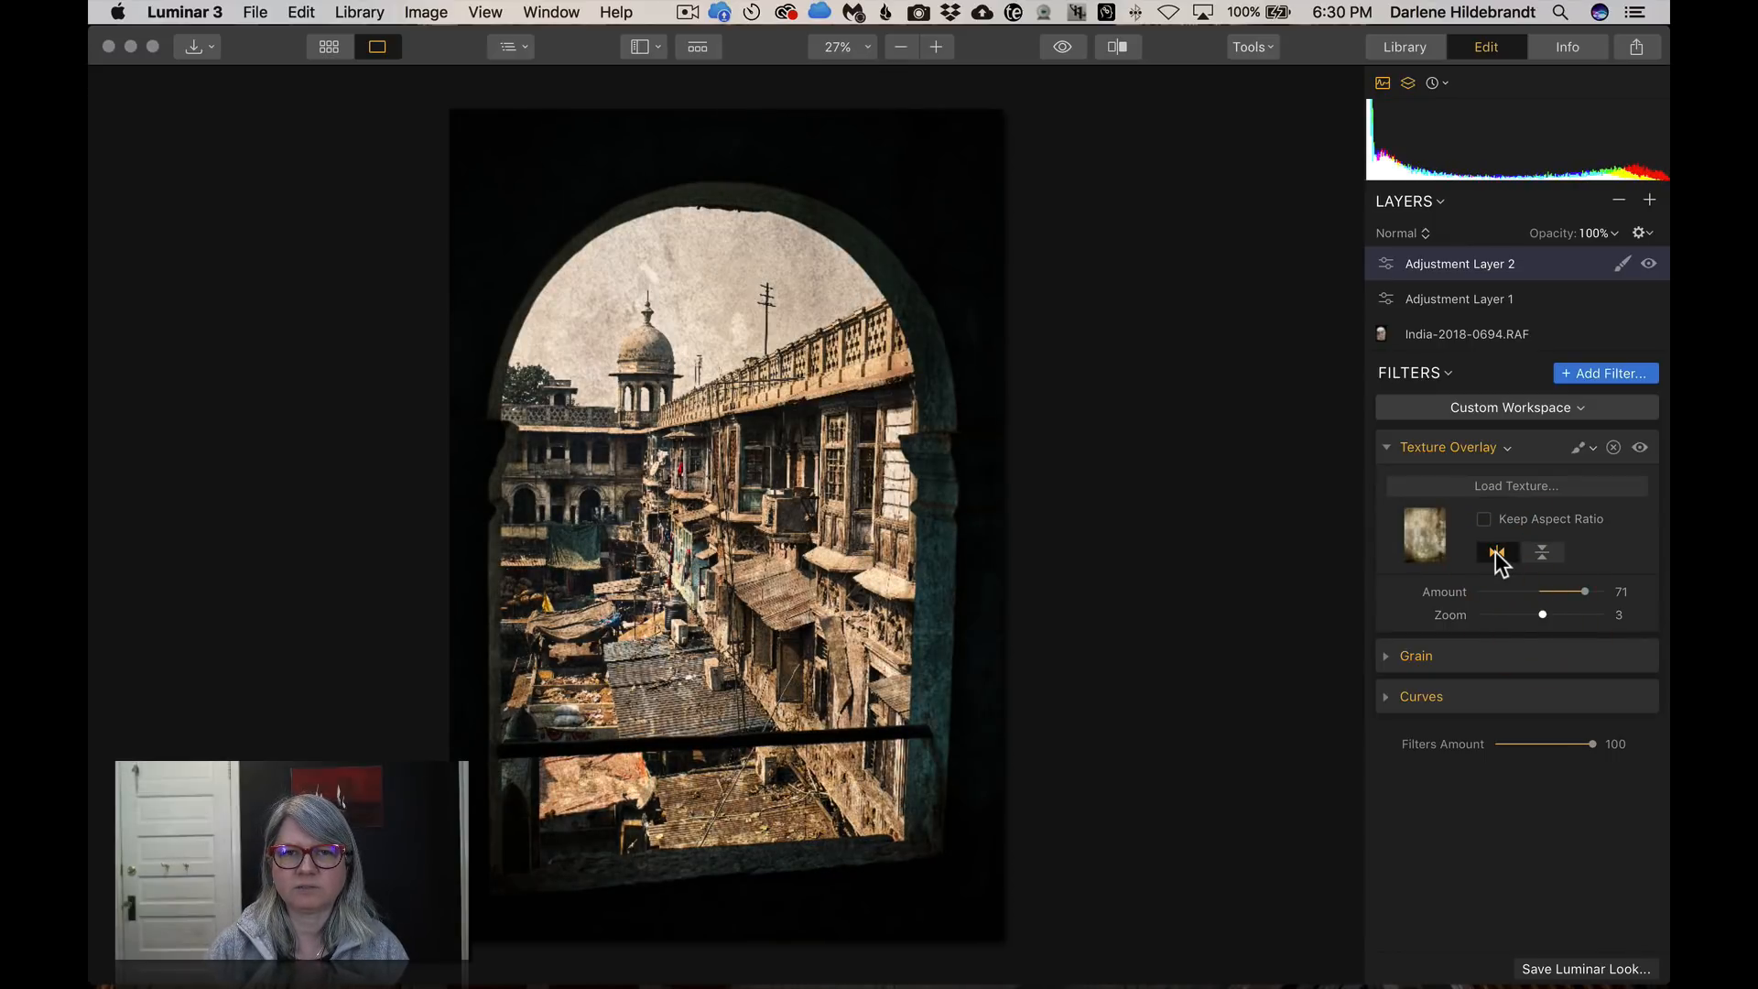
{"action": "left_click", "coordinate": [1498, 553]}
{"action": "left_click", "coordinate": [1541, 553]}
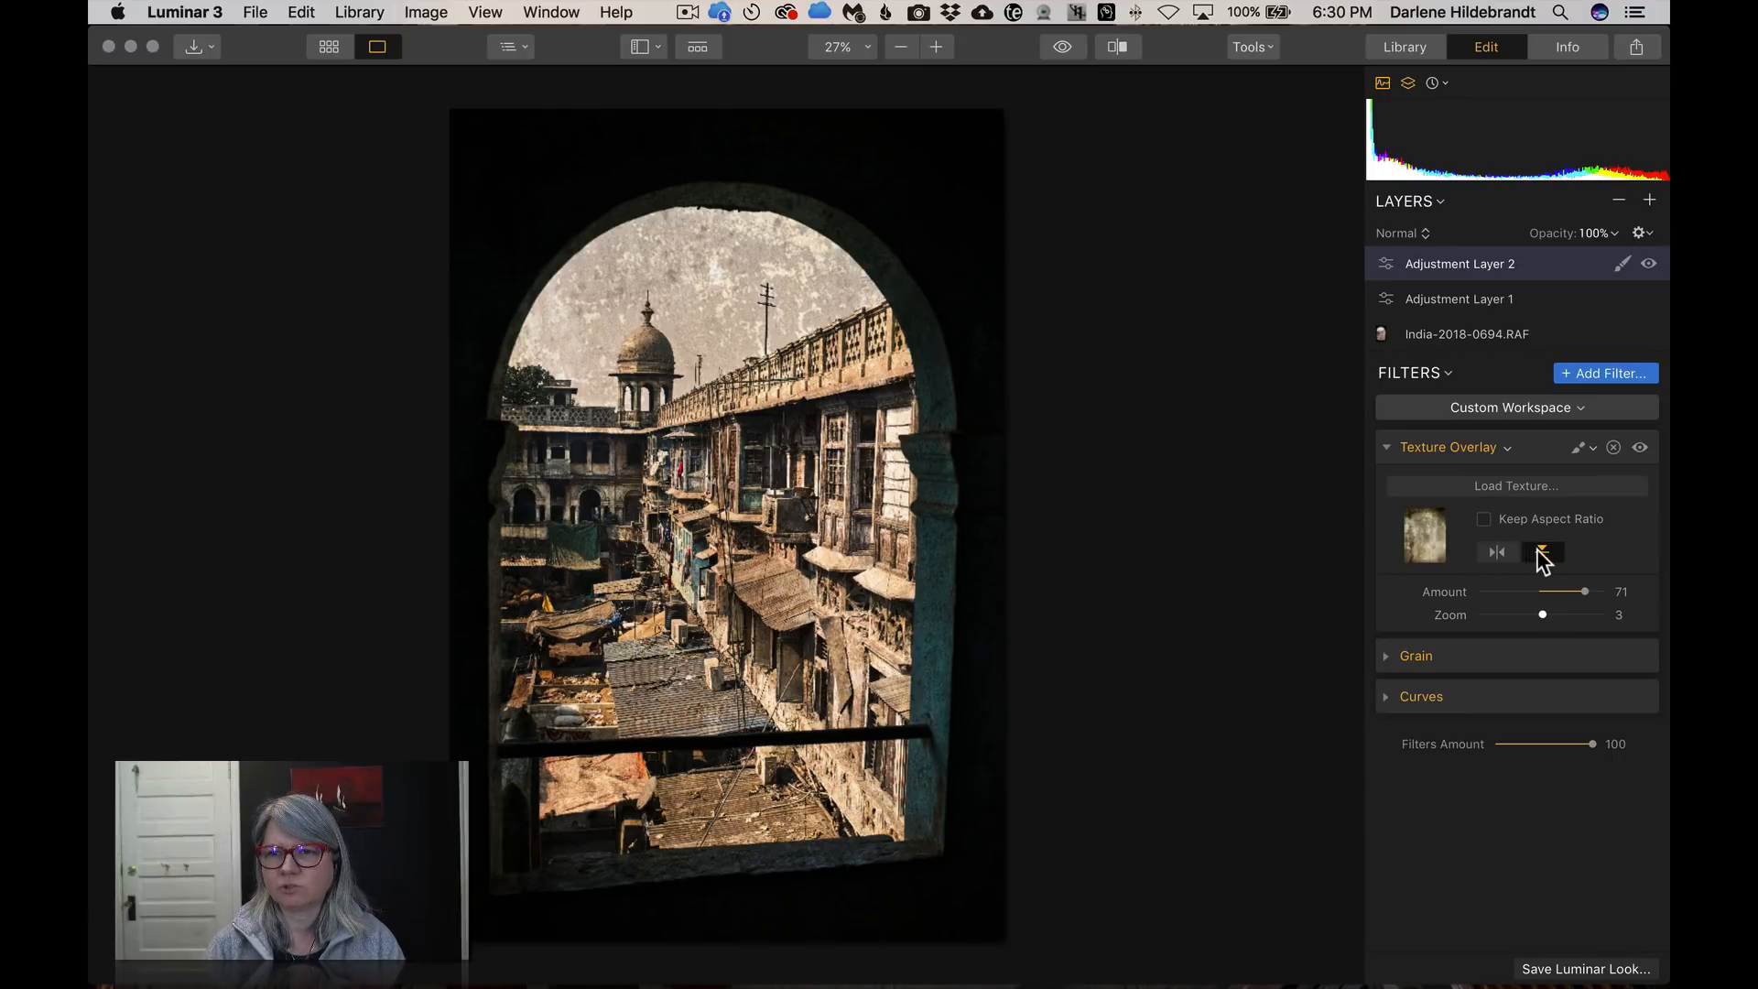
{"action": "left_click", "coordinate": [1539, 554]}
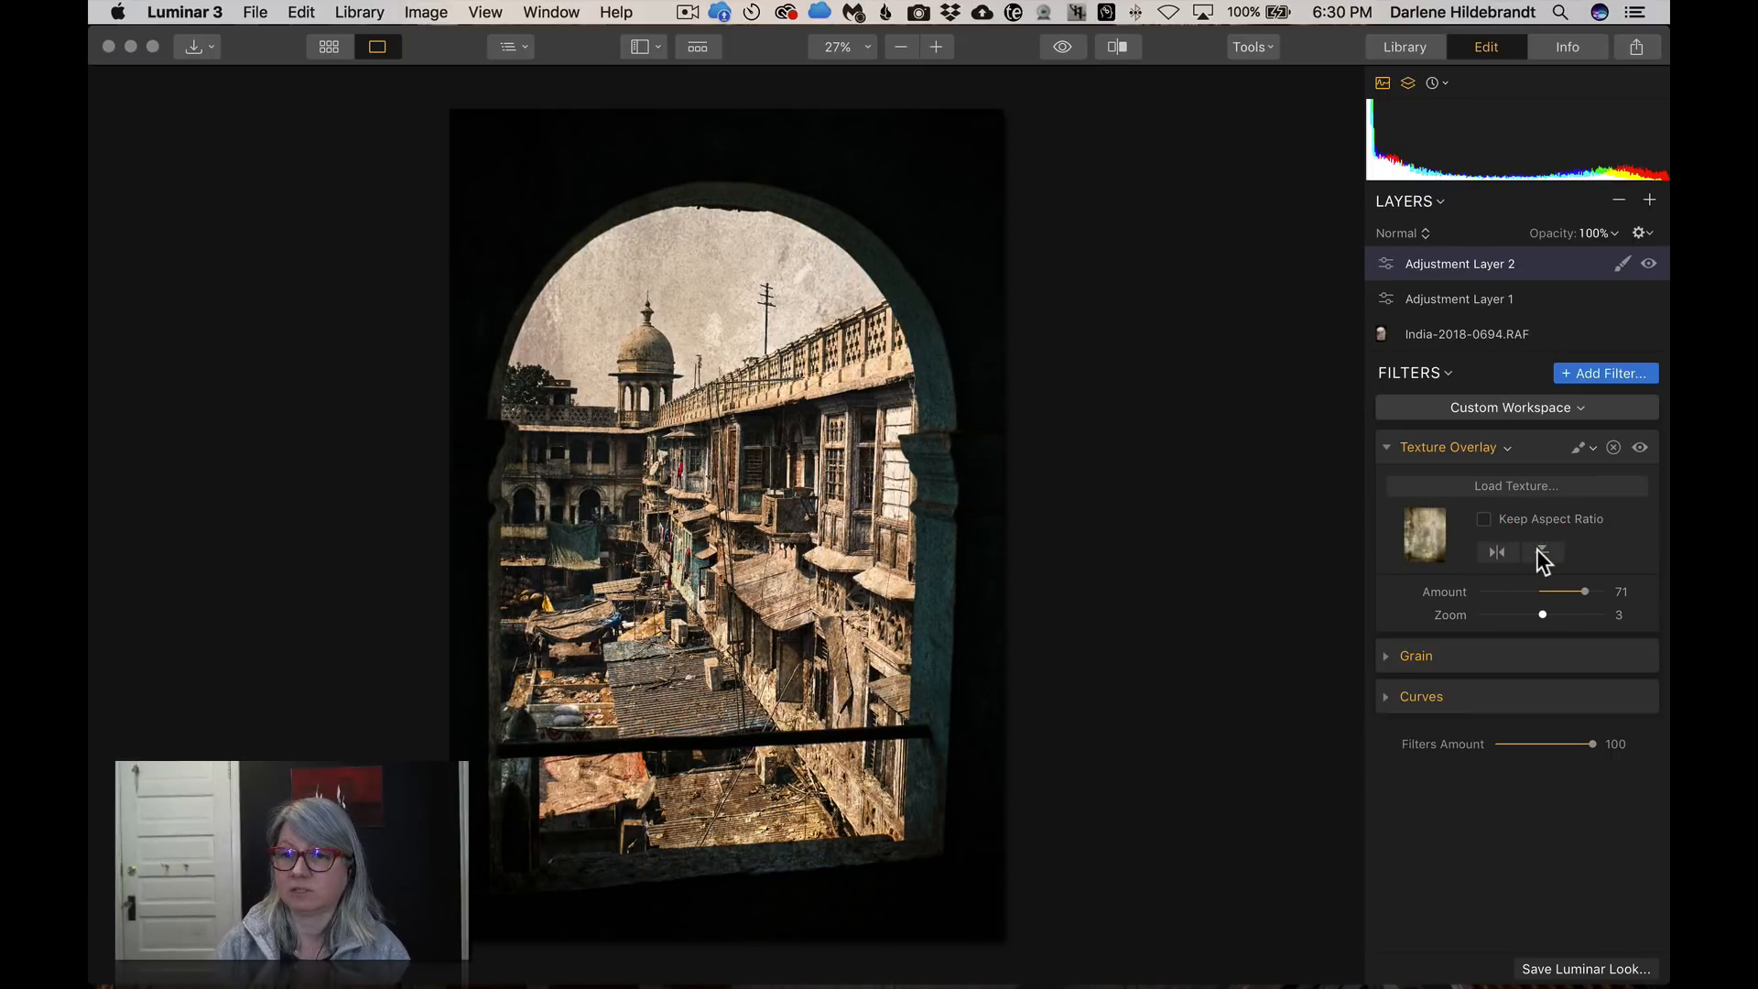
Set the Texture Overlay blend mode to Lighten and flip the texture both vertically and horizontally
{"action": "left_click", "coordinate": [1445, 449]}
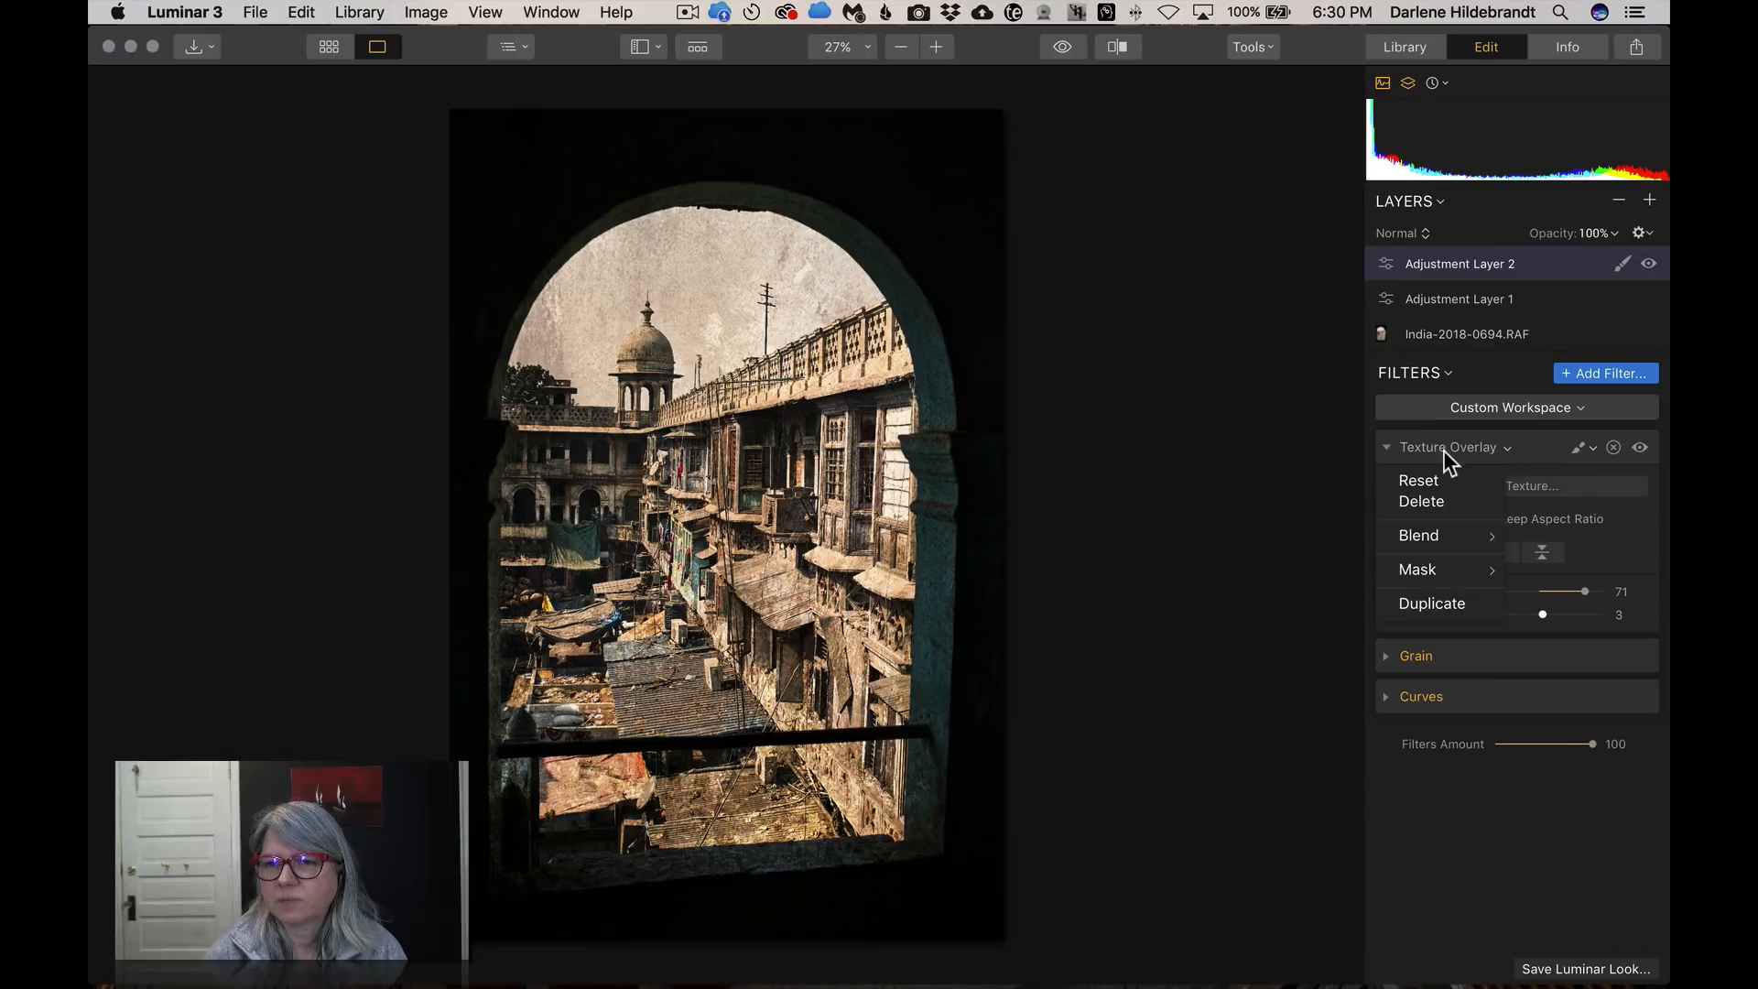
{"action": "mouse_move", "coordinate": [1436, 526]}
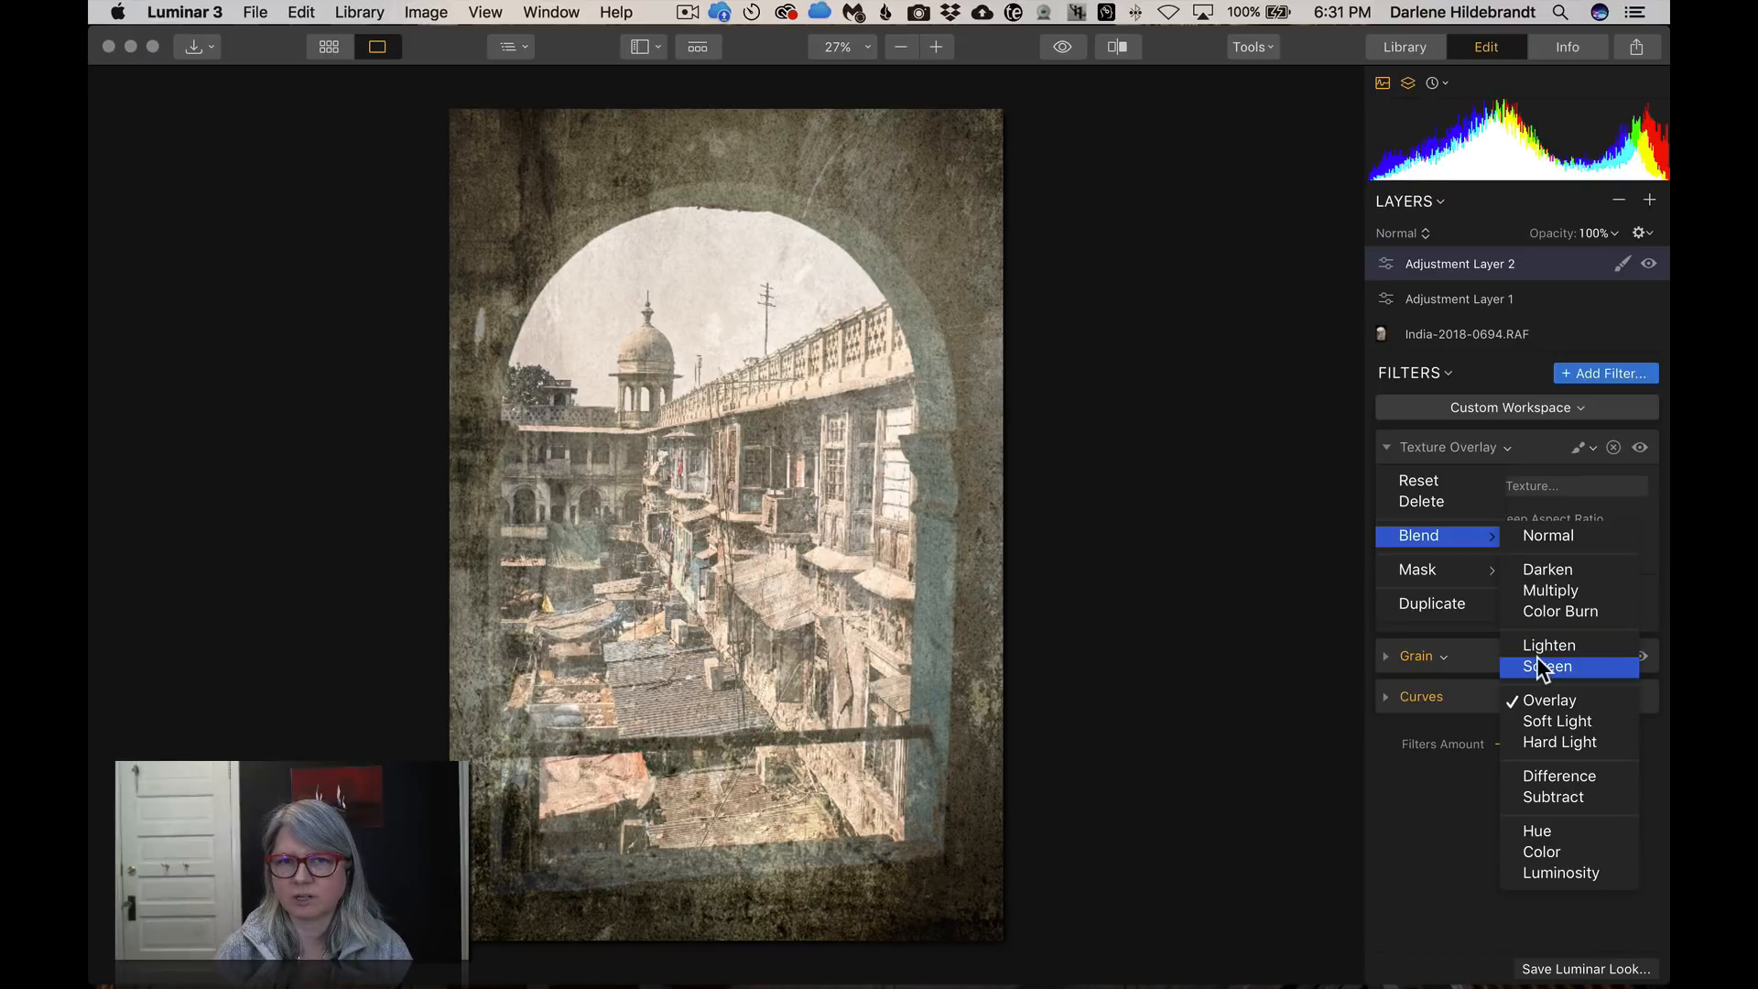
{"action": "left_click", "coordinate": [1538, 640]}
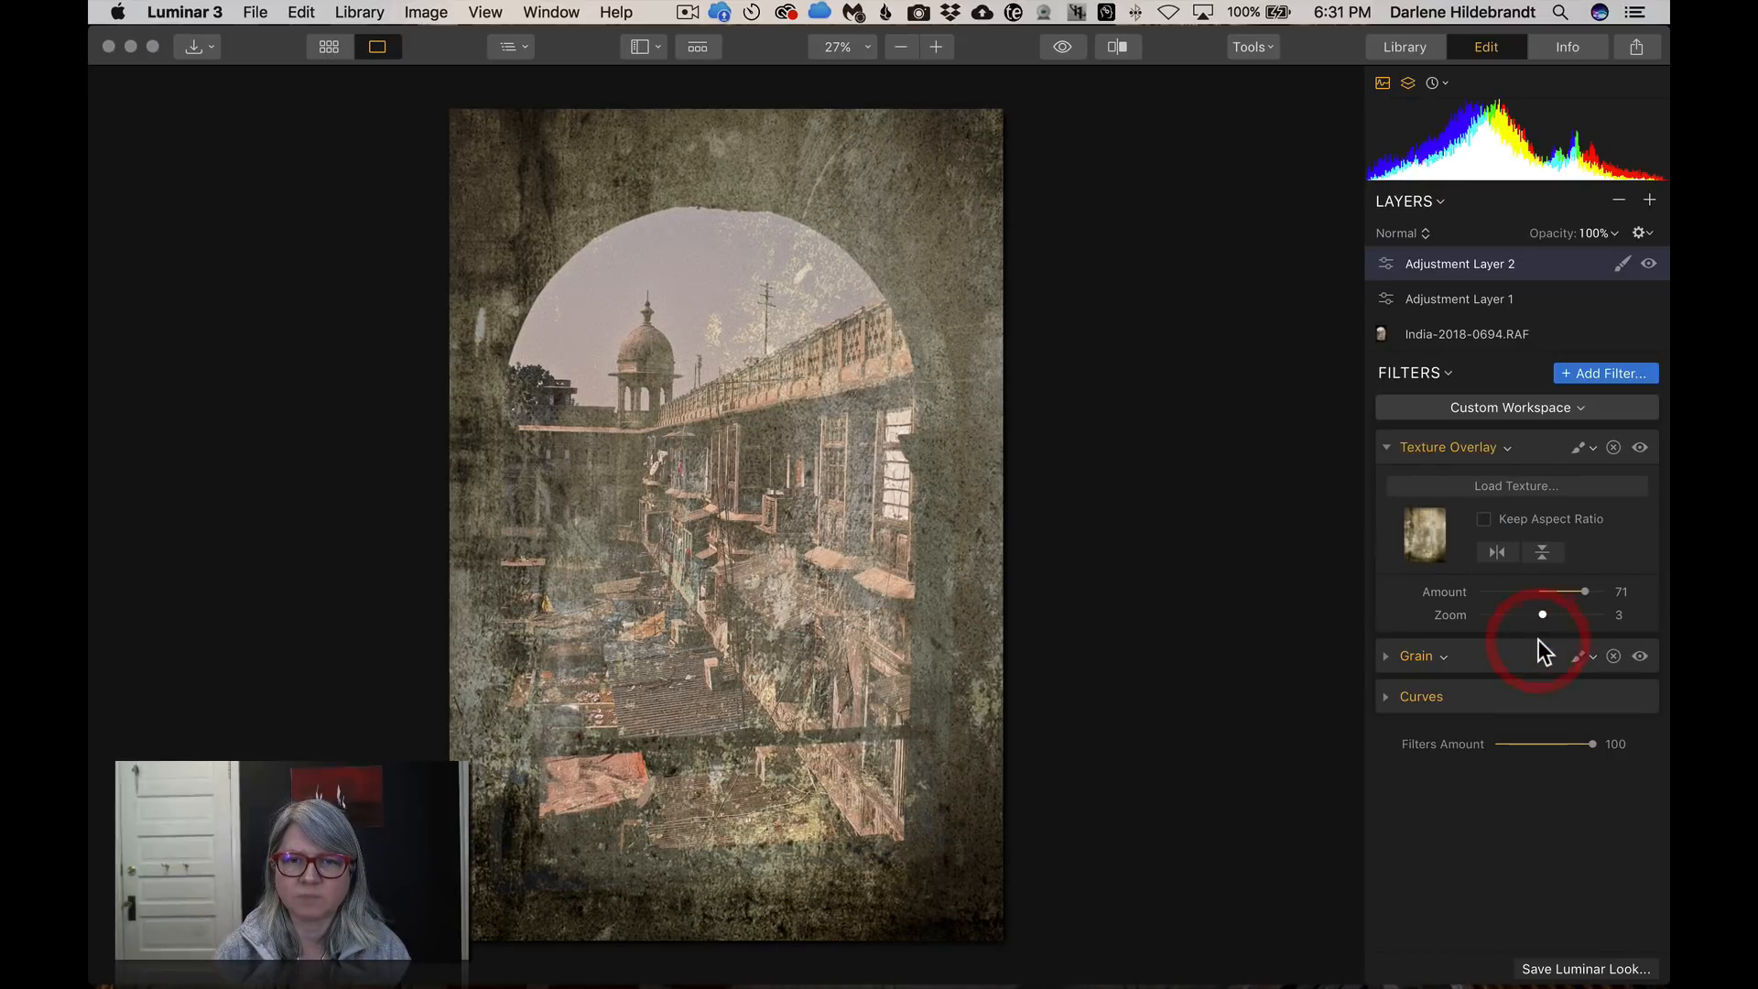
{"action": "left_click", "coordinate": [1542, 549]}
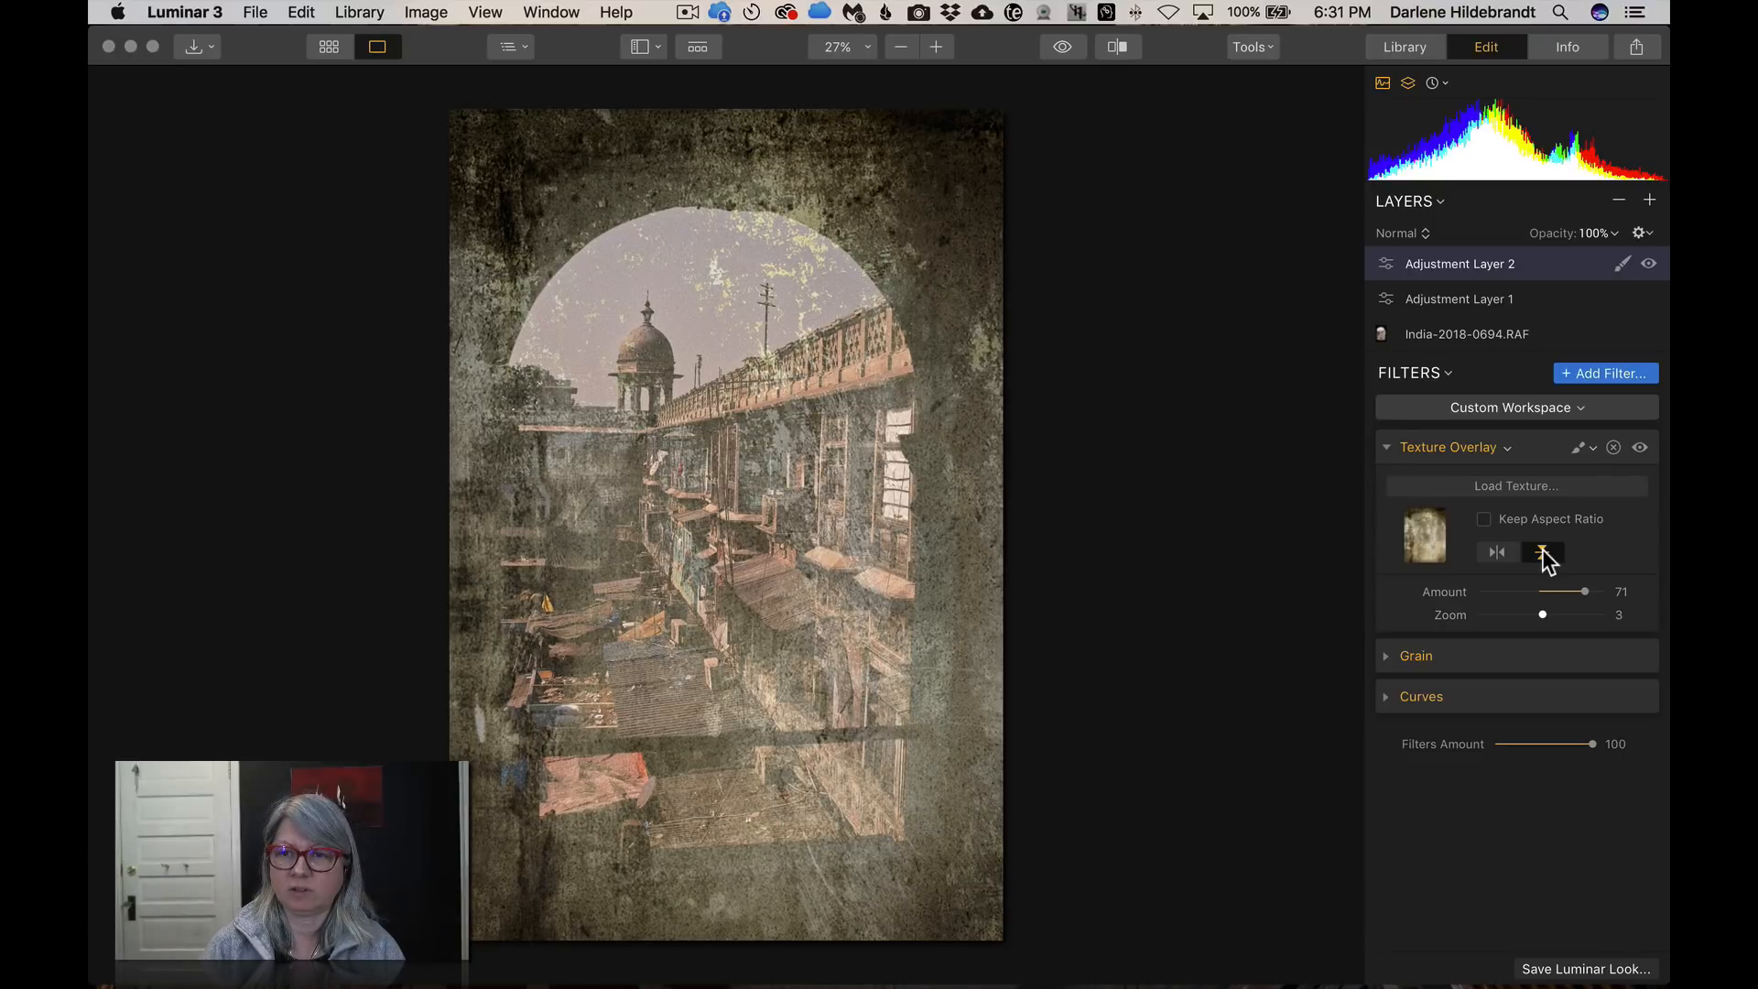
{"action": "left_click", "coordinate": [1498, 551]}
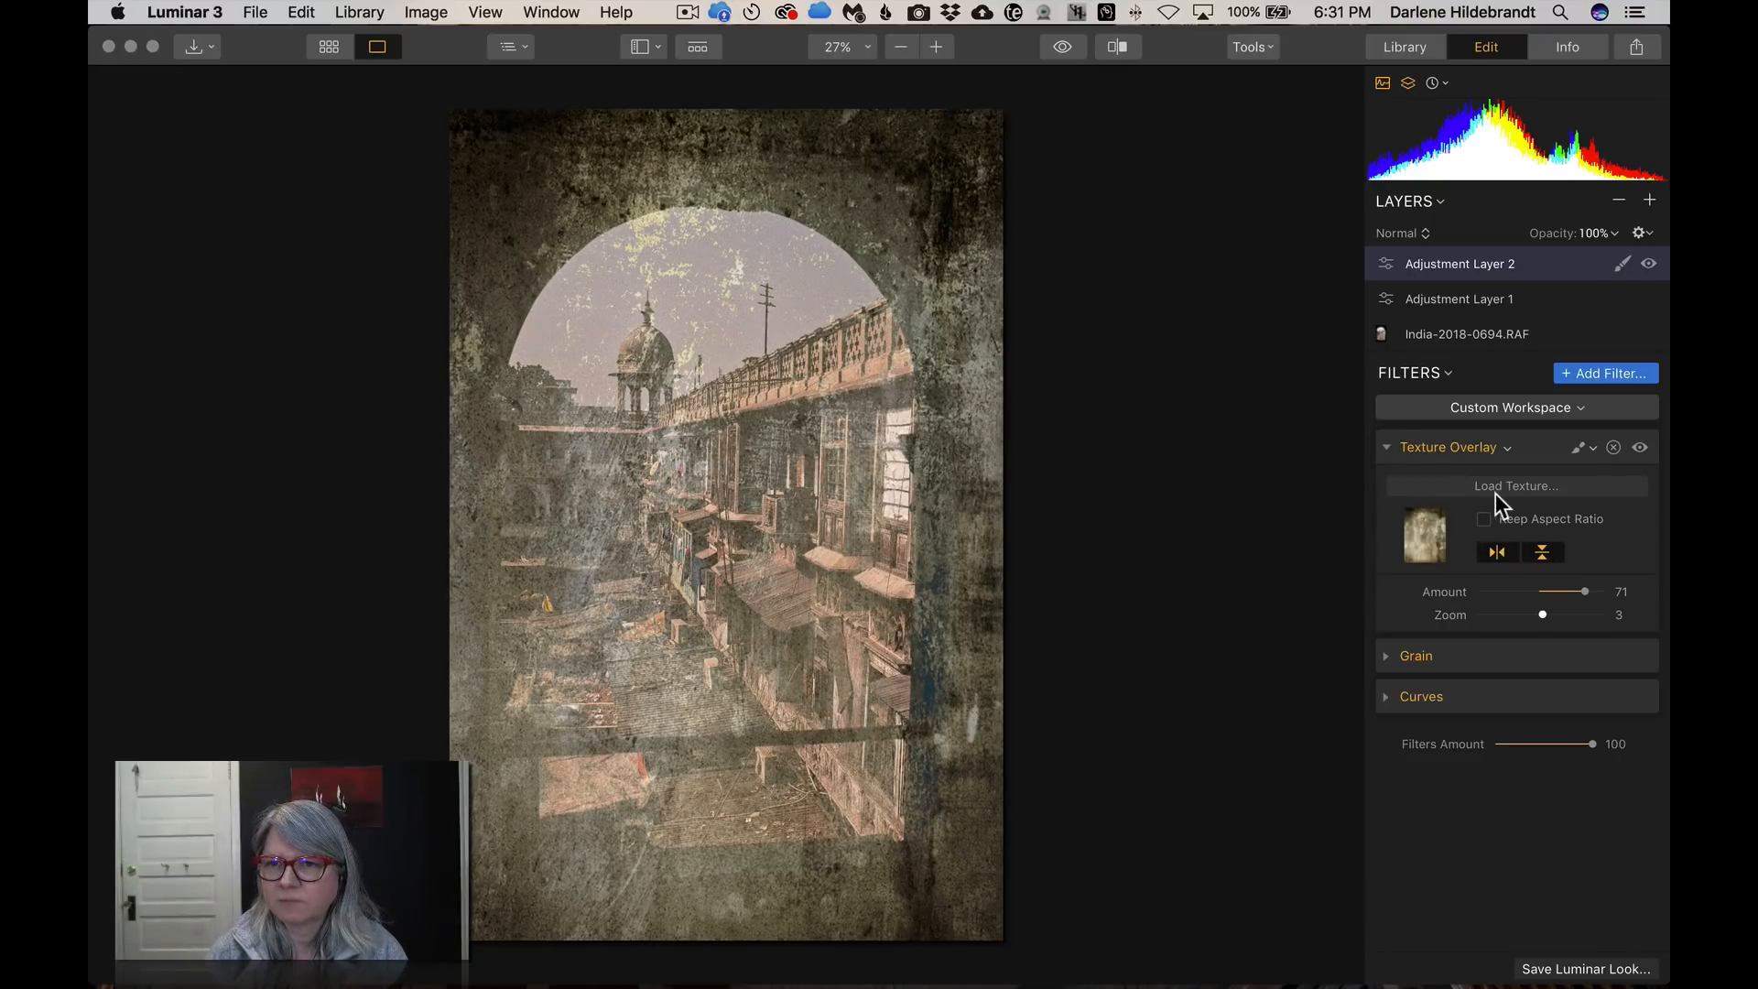
Preview the files in the Textures folder from 03.jpg onward and load grunge_texture_01_by_fabricate_stock_d17k67s.jpg into the Texture Overlay filter
{"action": "left_click", "coordinate": [1498, 485]}
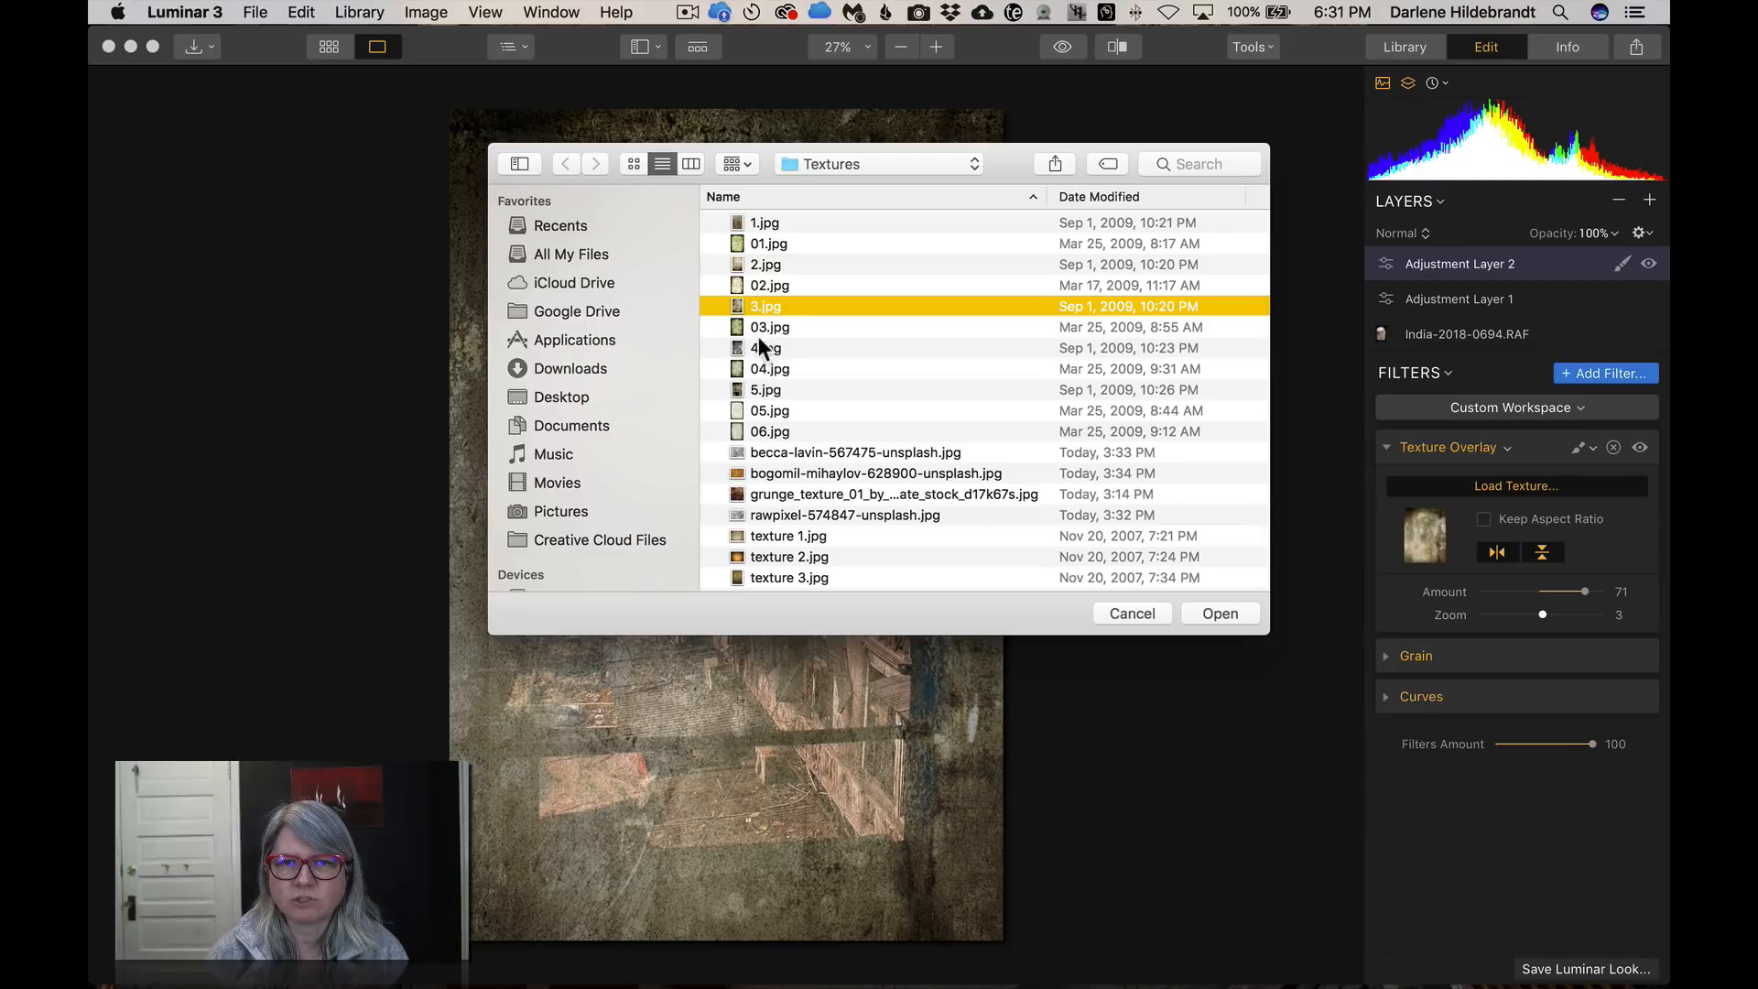
{"action": "left_click", "coordinate": [758, 328]}
{"action": "key", "text": "space"}
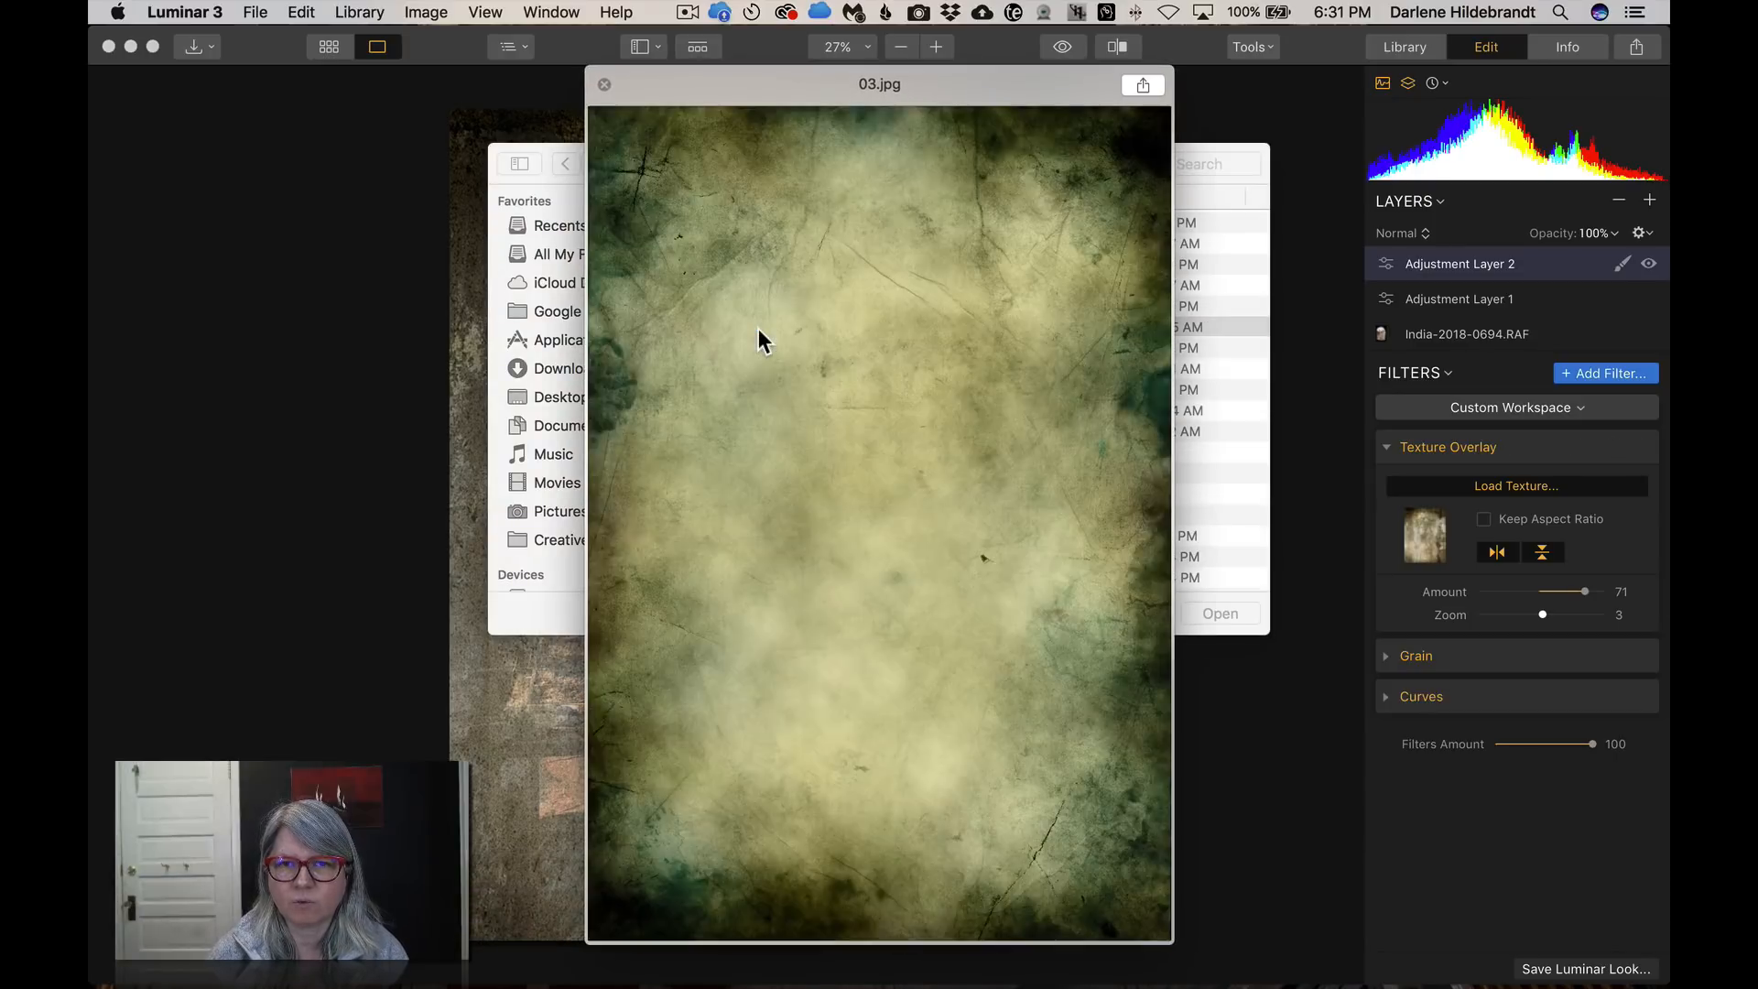
{"action": "key", "text": "Down"}
{"action": "key", "text": "Down"}
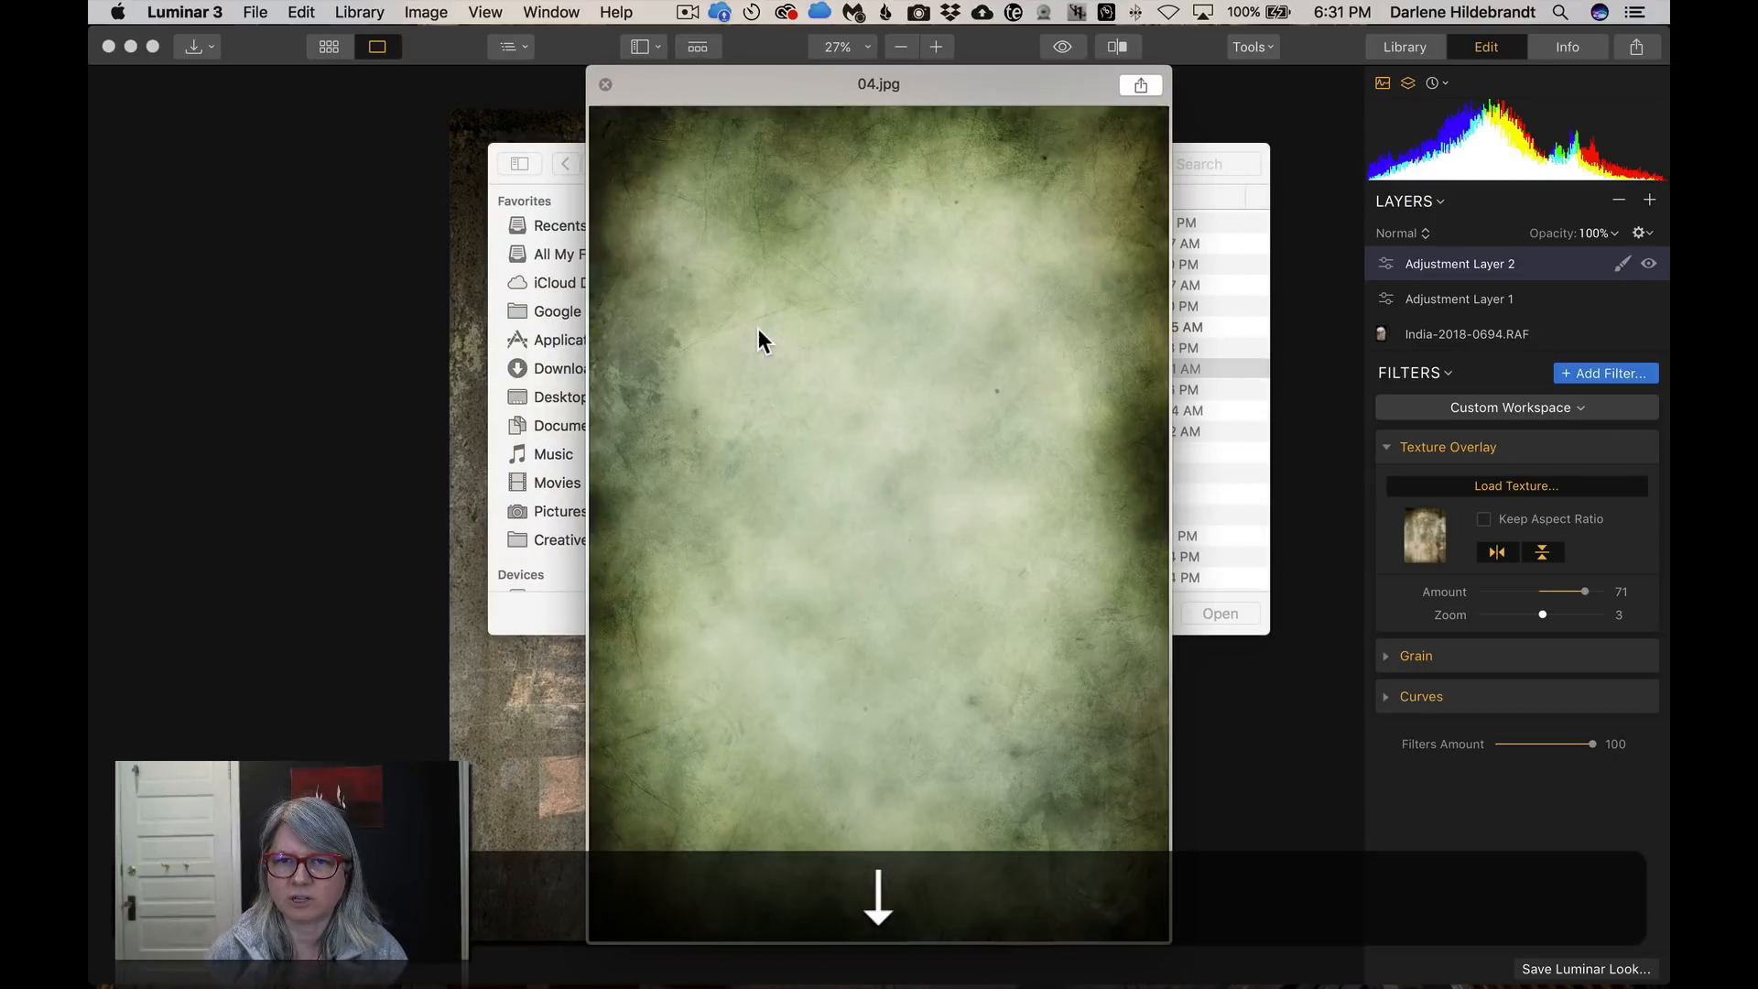
{"action": "key", "text": "Down"}
{"action": "key", "text": "Down"}
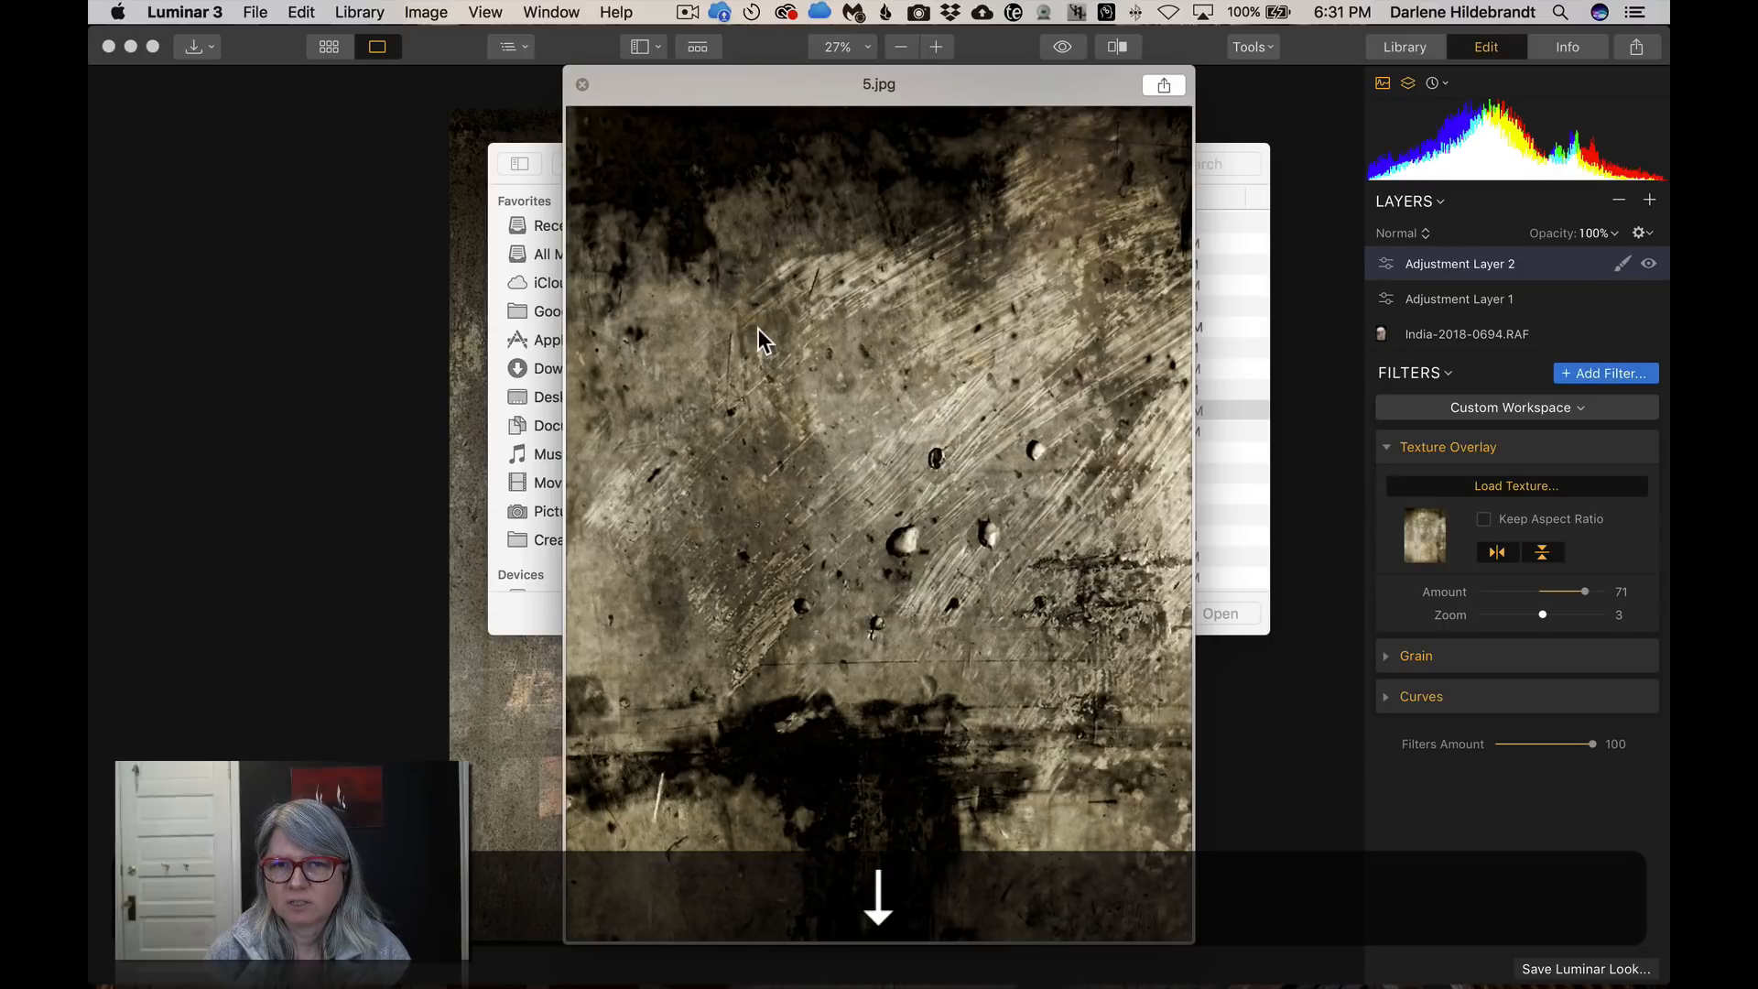
{"action": "key", "text": "Down"}
{"action": "key", "text": "Down"}
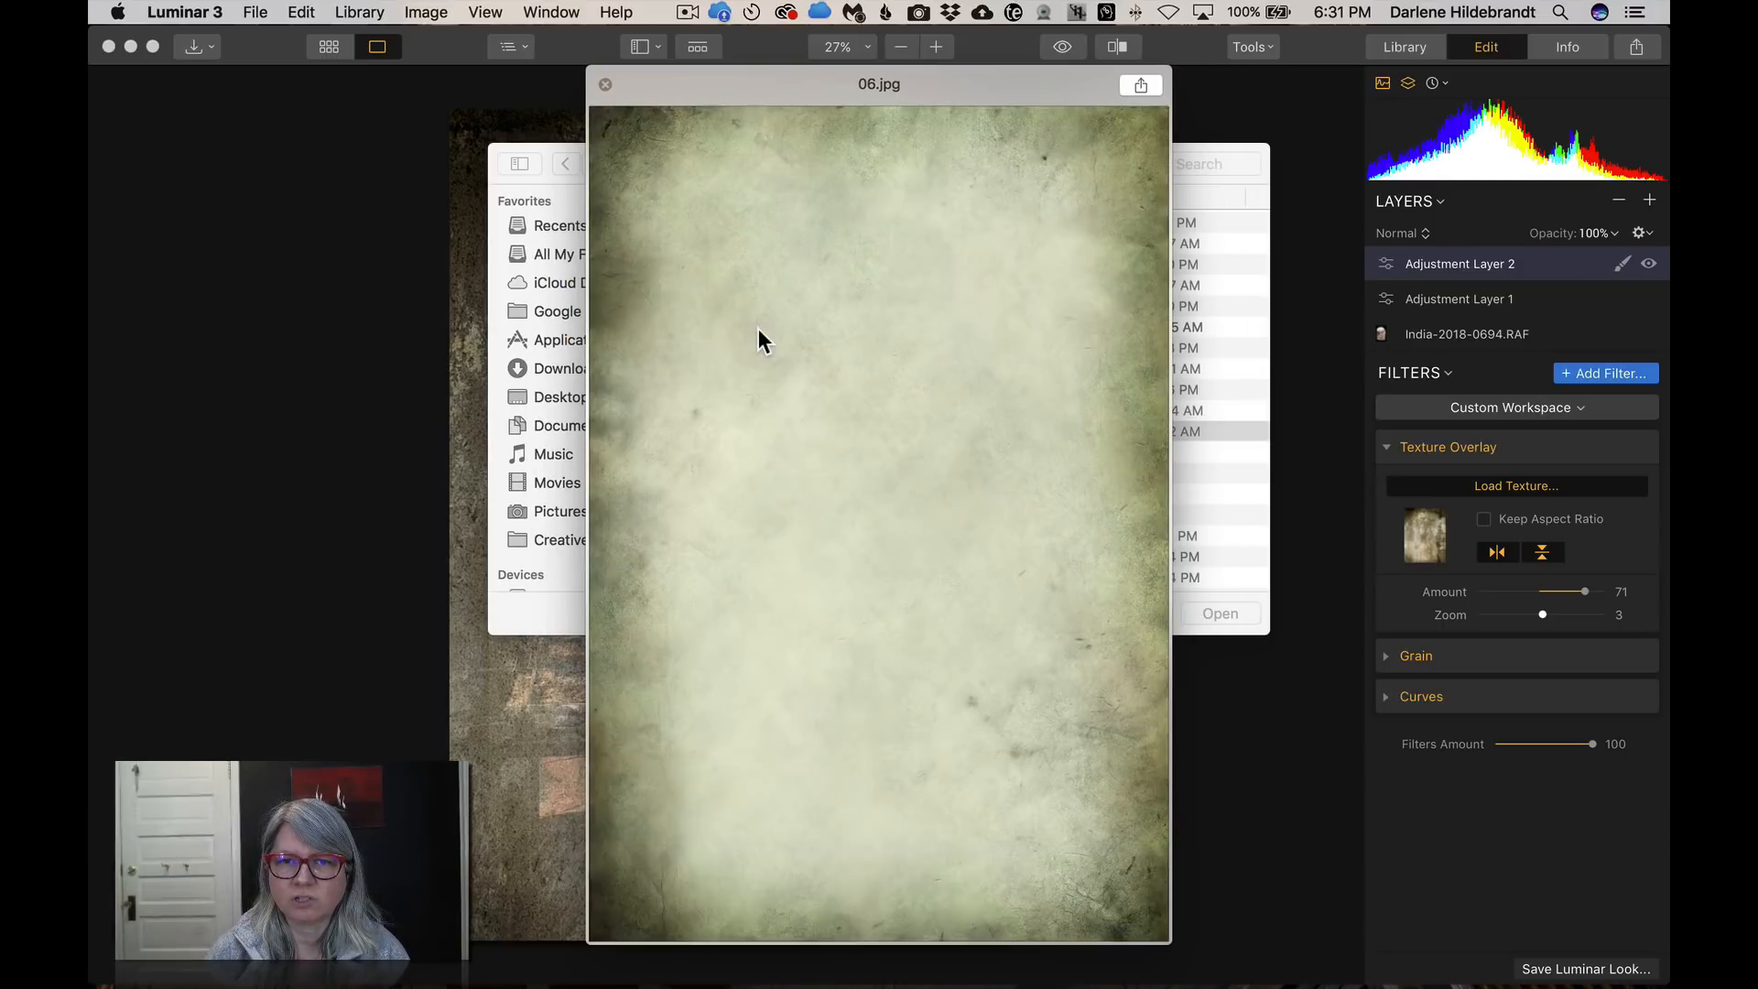
{"action": "key", "text": "Down"}
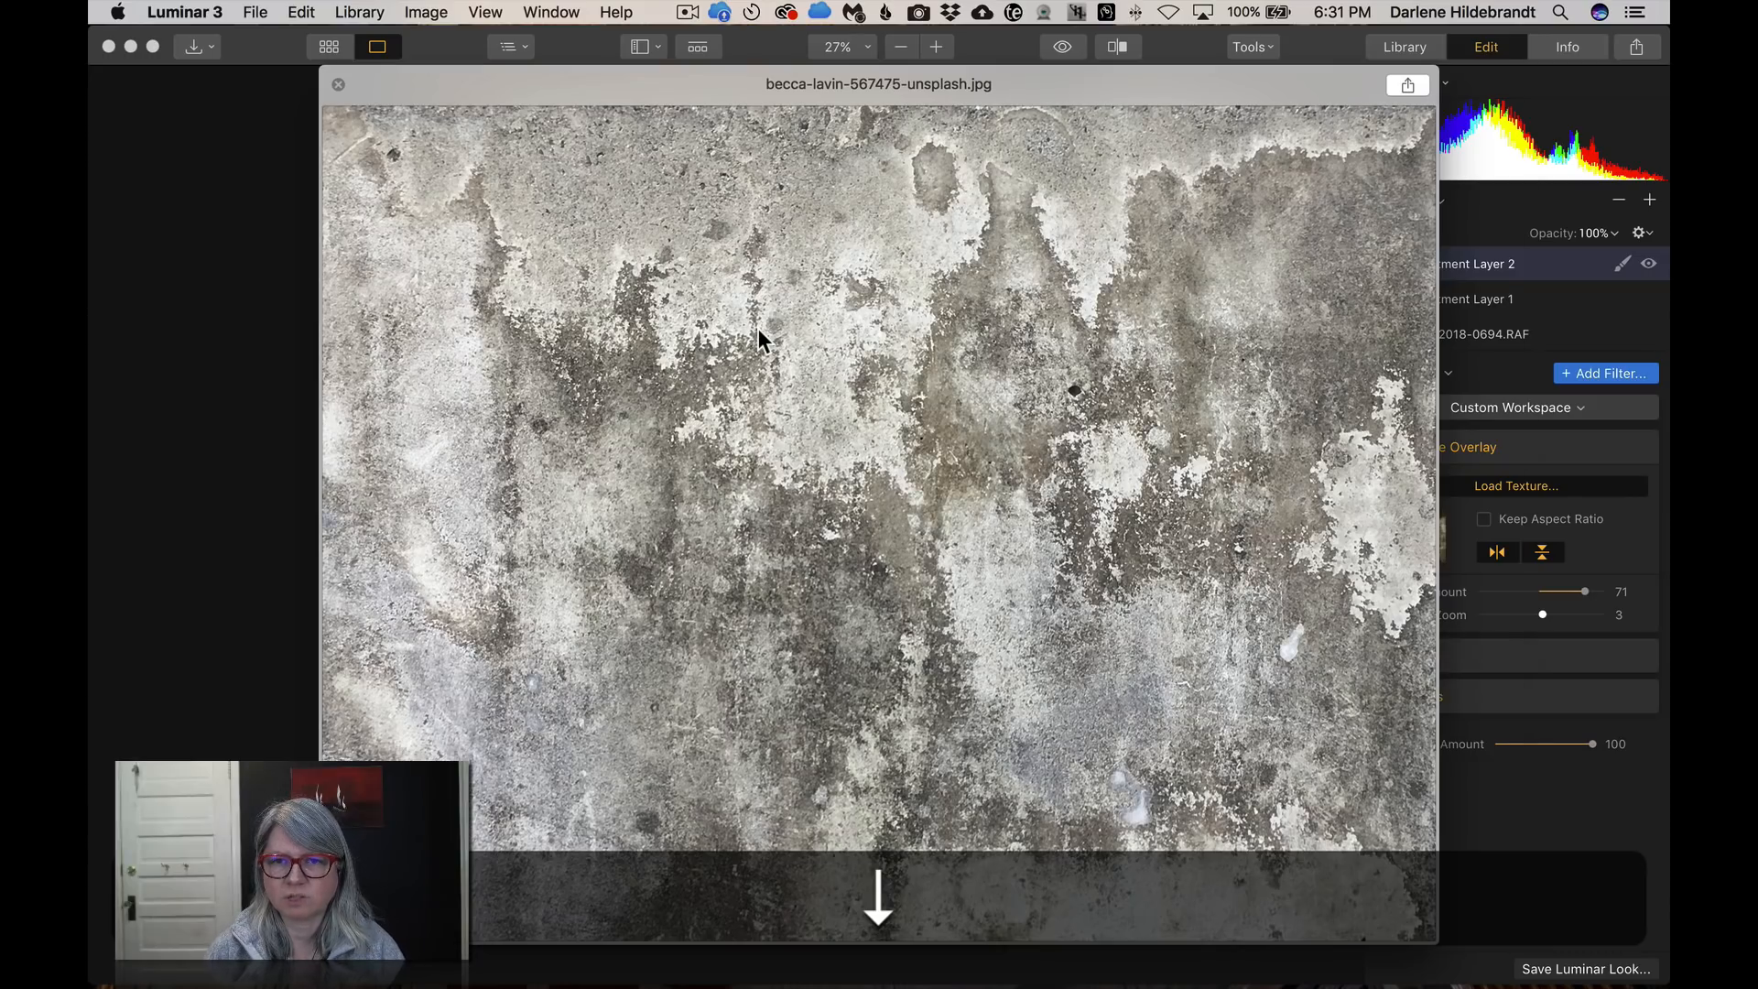
{"action": "key", "text": "Down"}
{"action": "key", "text": "Down"}
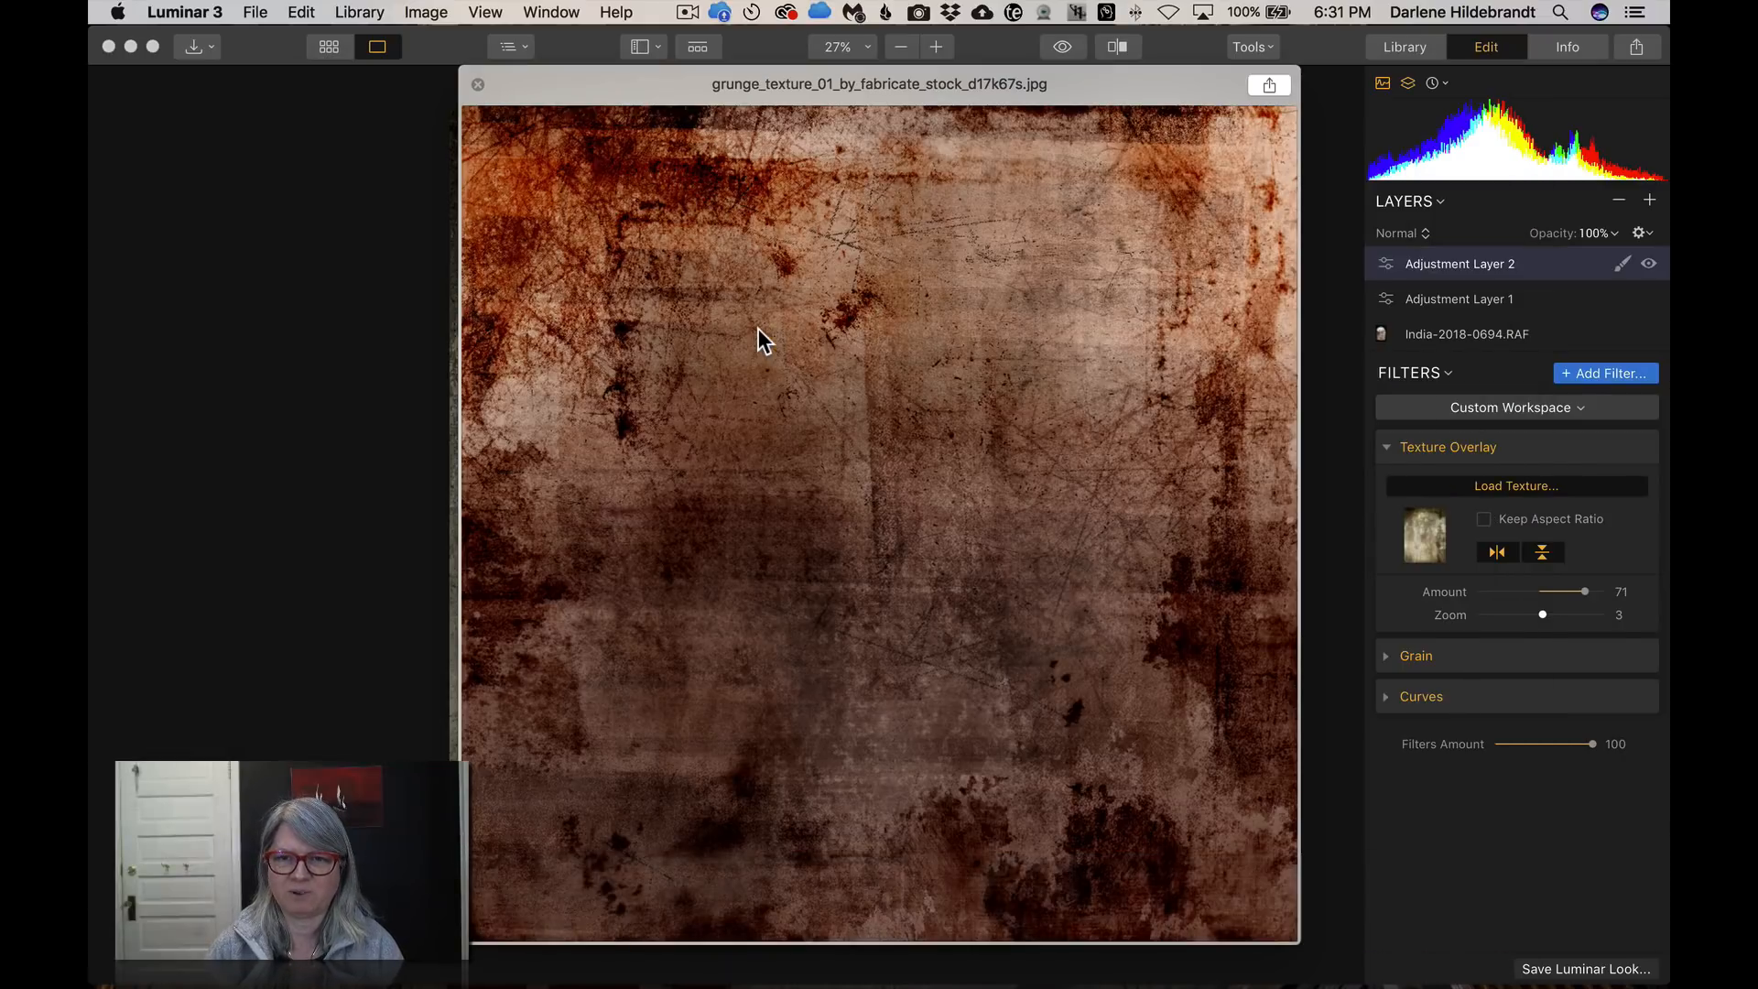
{"action": "key", "text": "Return"}
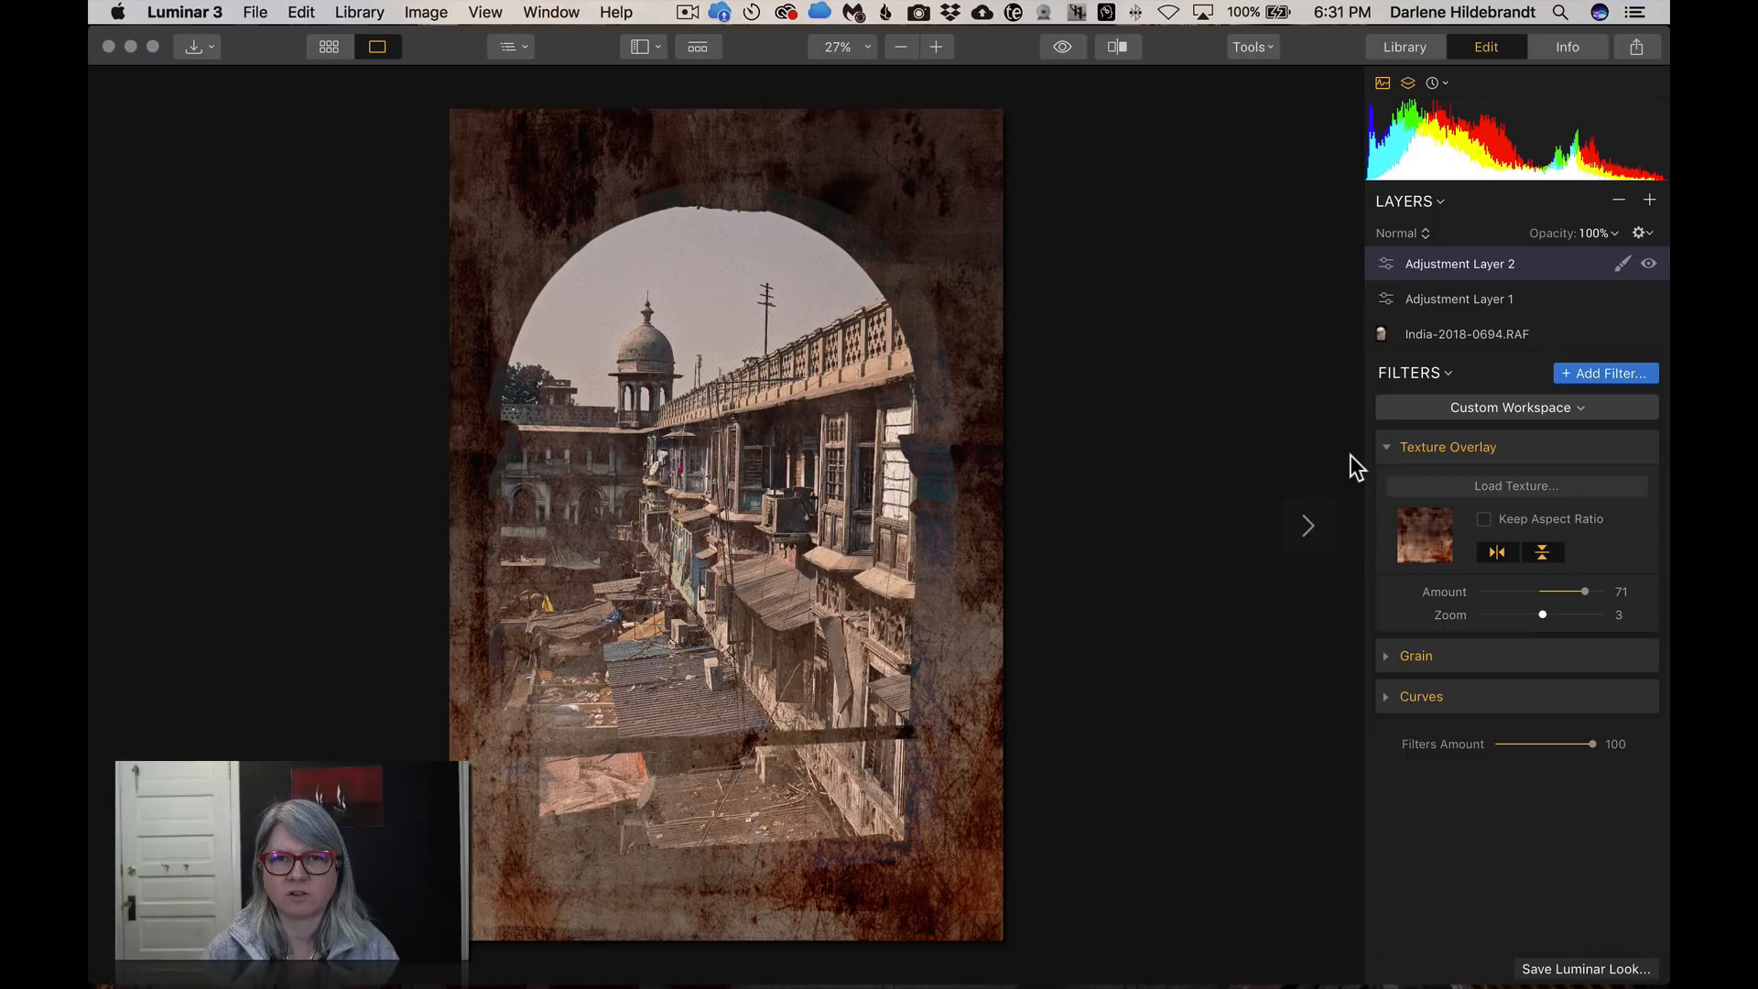
Set the Texture Overlay blend mode to Normal and turn off the texture's horizontal flip
{"action": "right_click", "coordinate": [1434, 449]}
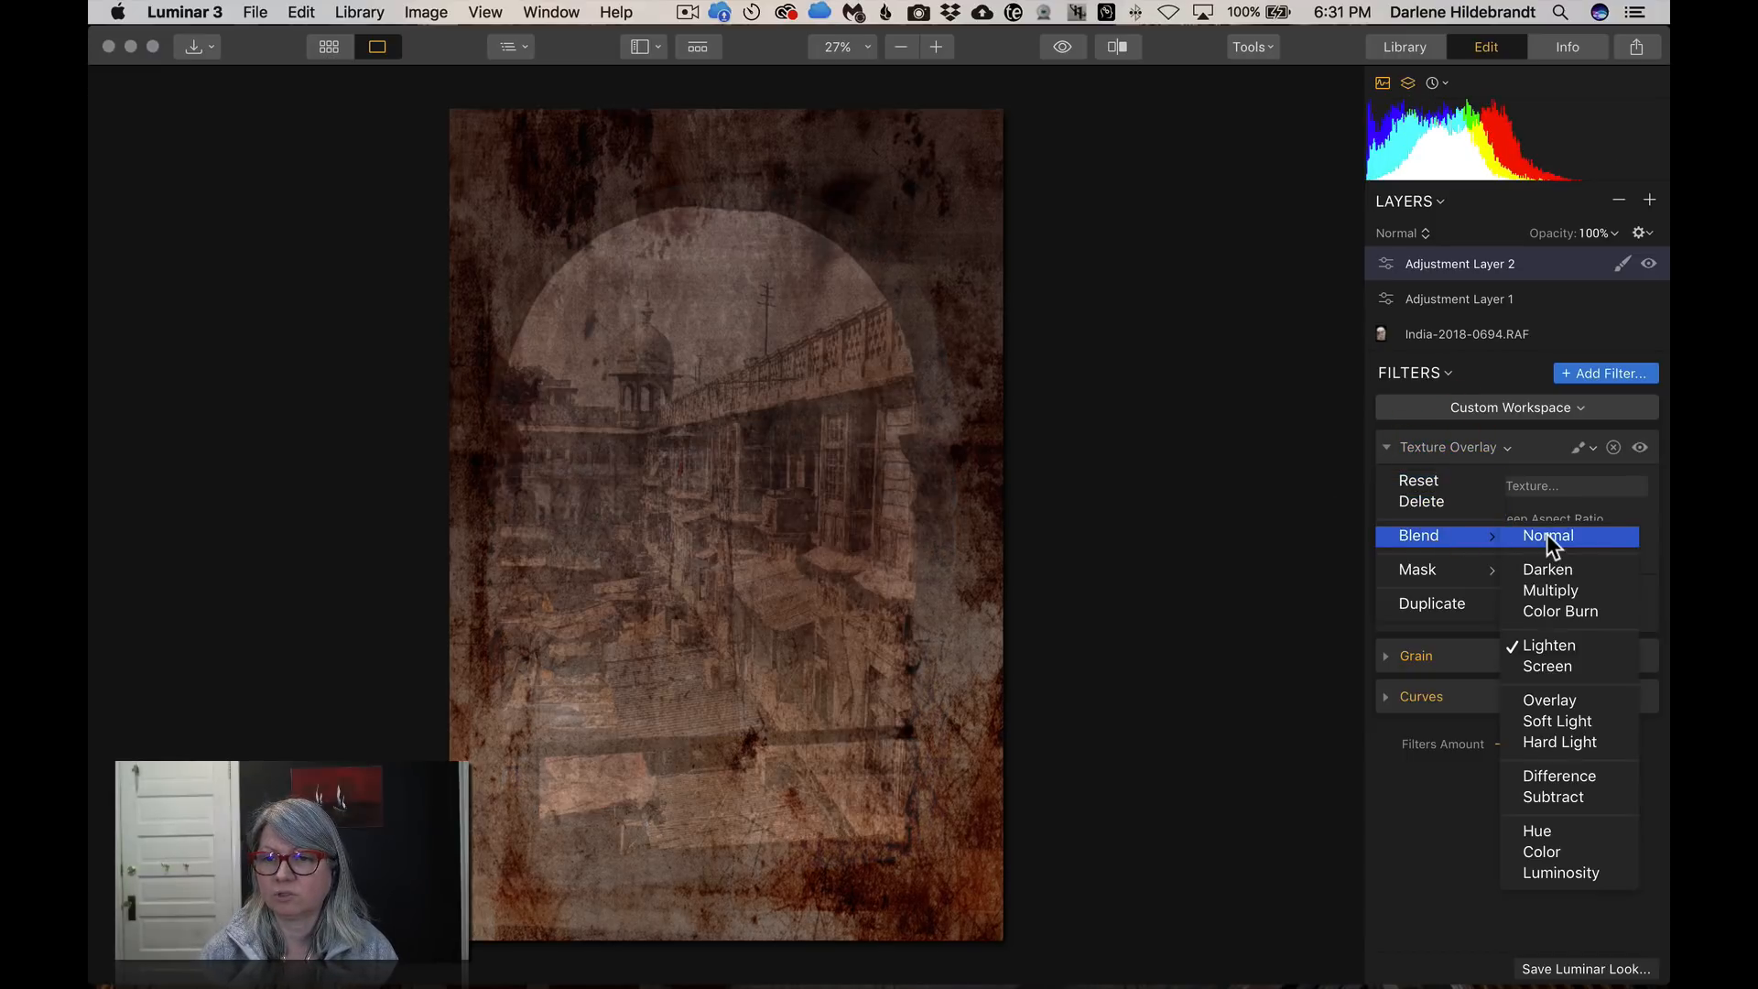
{"action": "left_click", "coordinate": [1547, 535]}
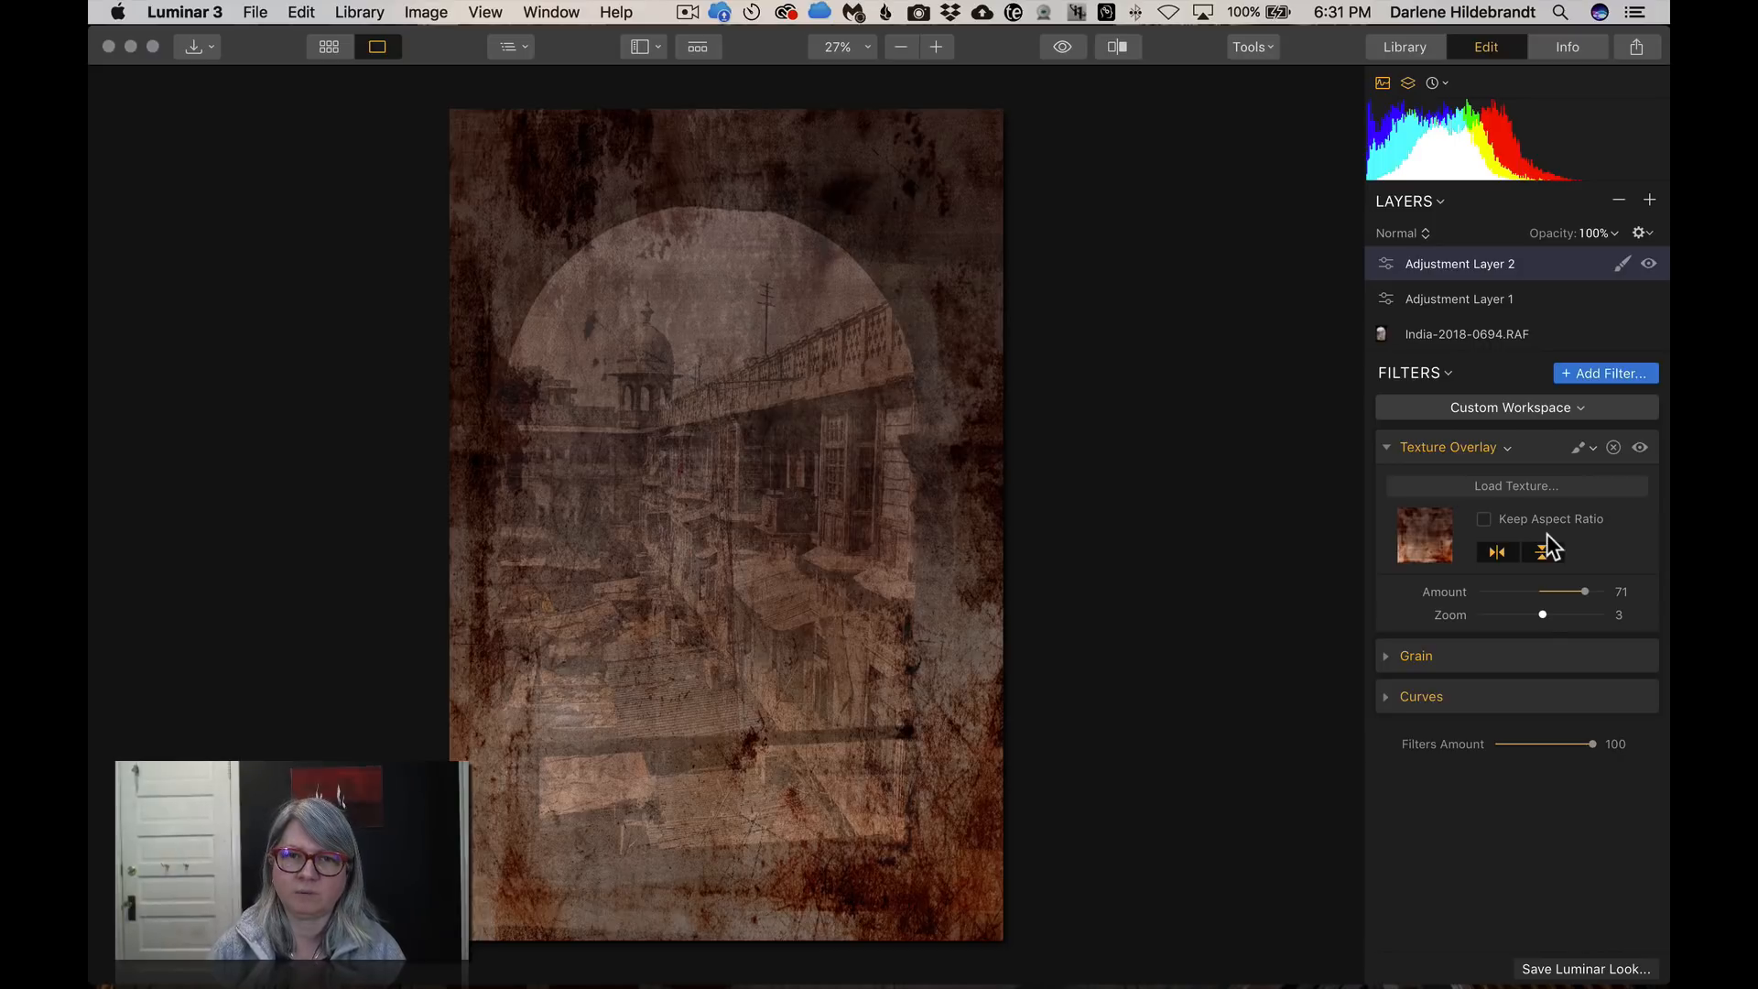
{"action": "left_click", "coordinate": [1499, 553]}
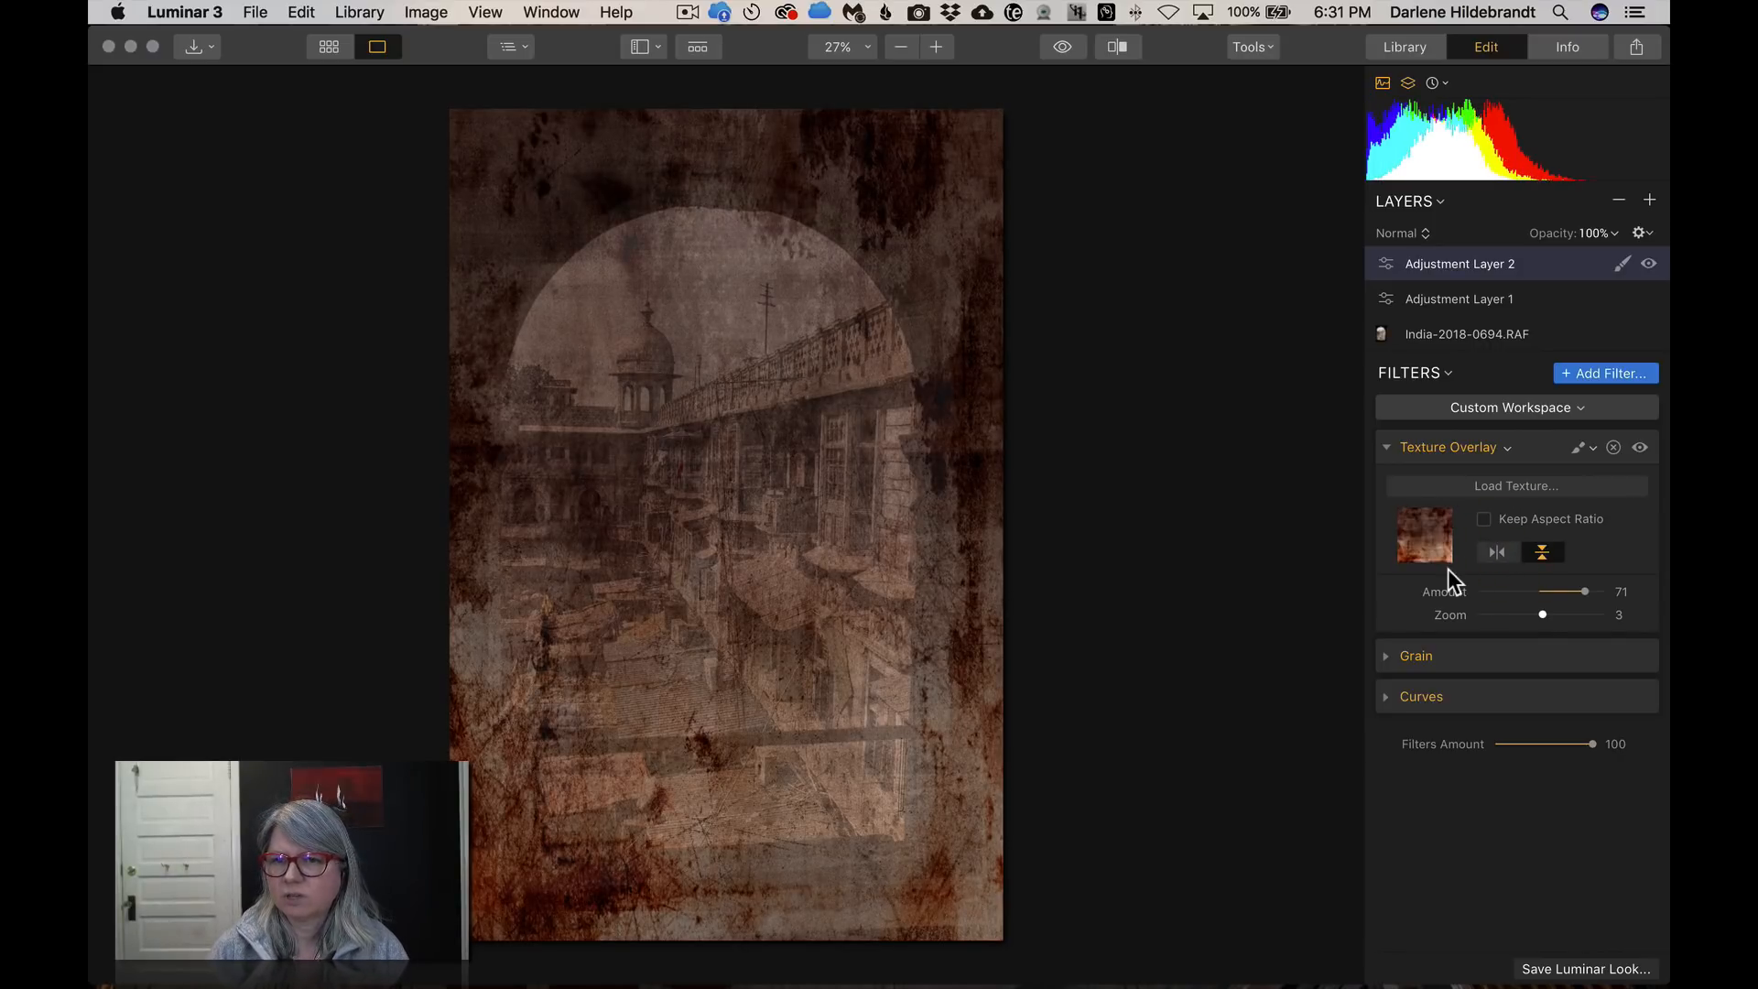
Apply a Luminosity mask to the Texture Overlay filter and compare the photo with and without the filter
{"action": "left_click", "coordinate": [1580, 447]}
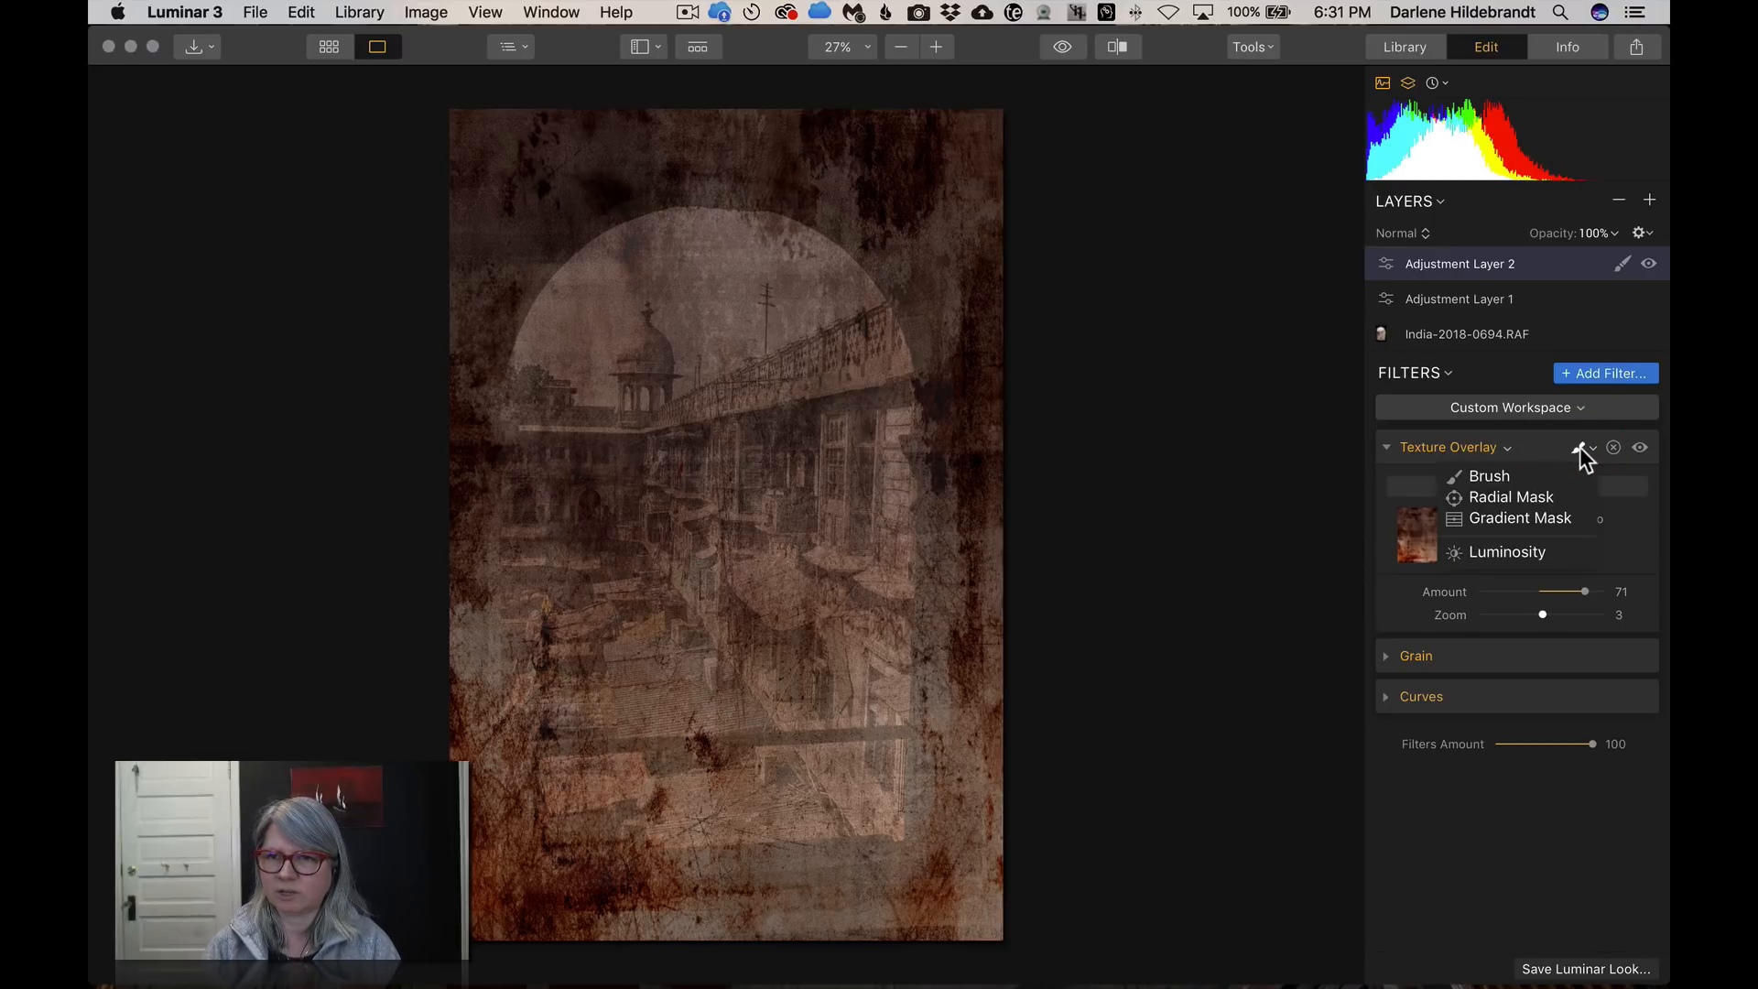
{"action": "left_click", "coordinate": [1582, 452]}
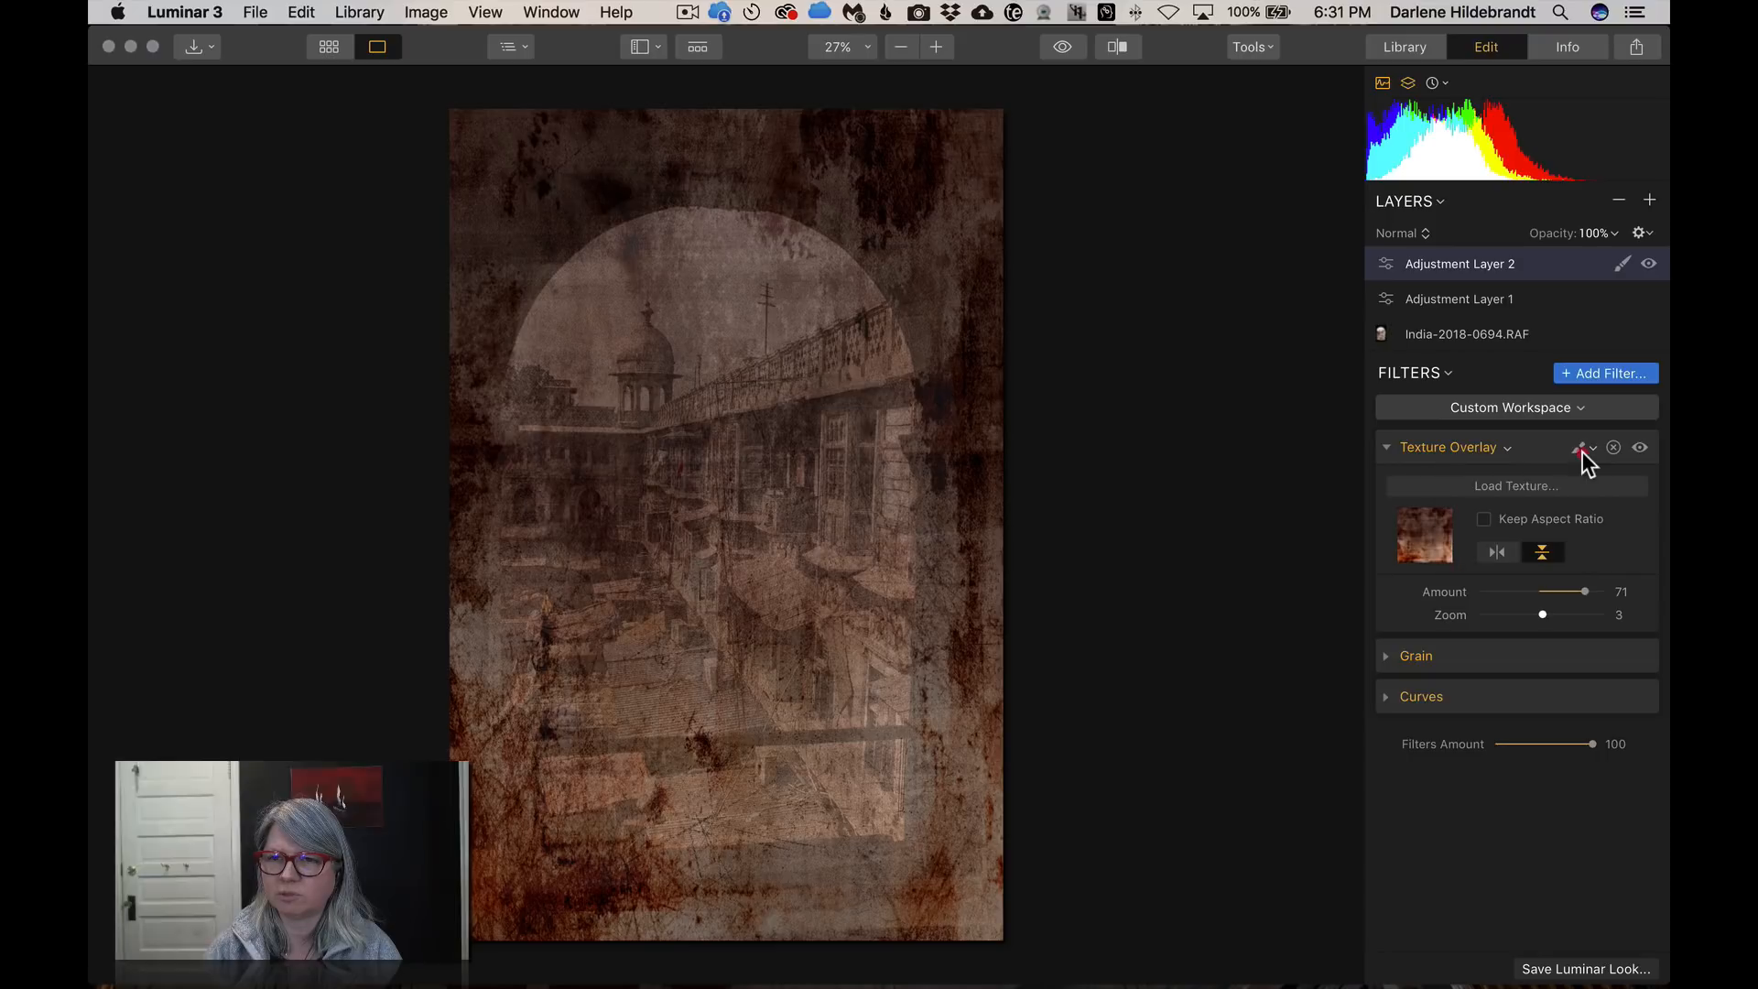
{"action": "left_click", "coordinate": [1582, 453]}
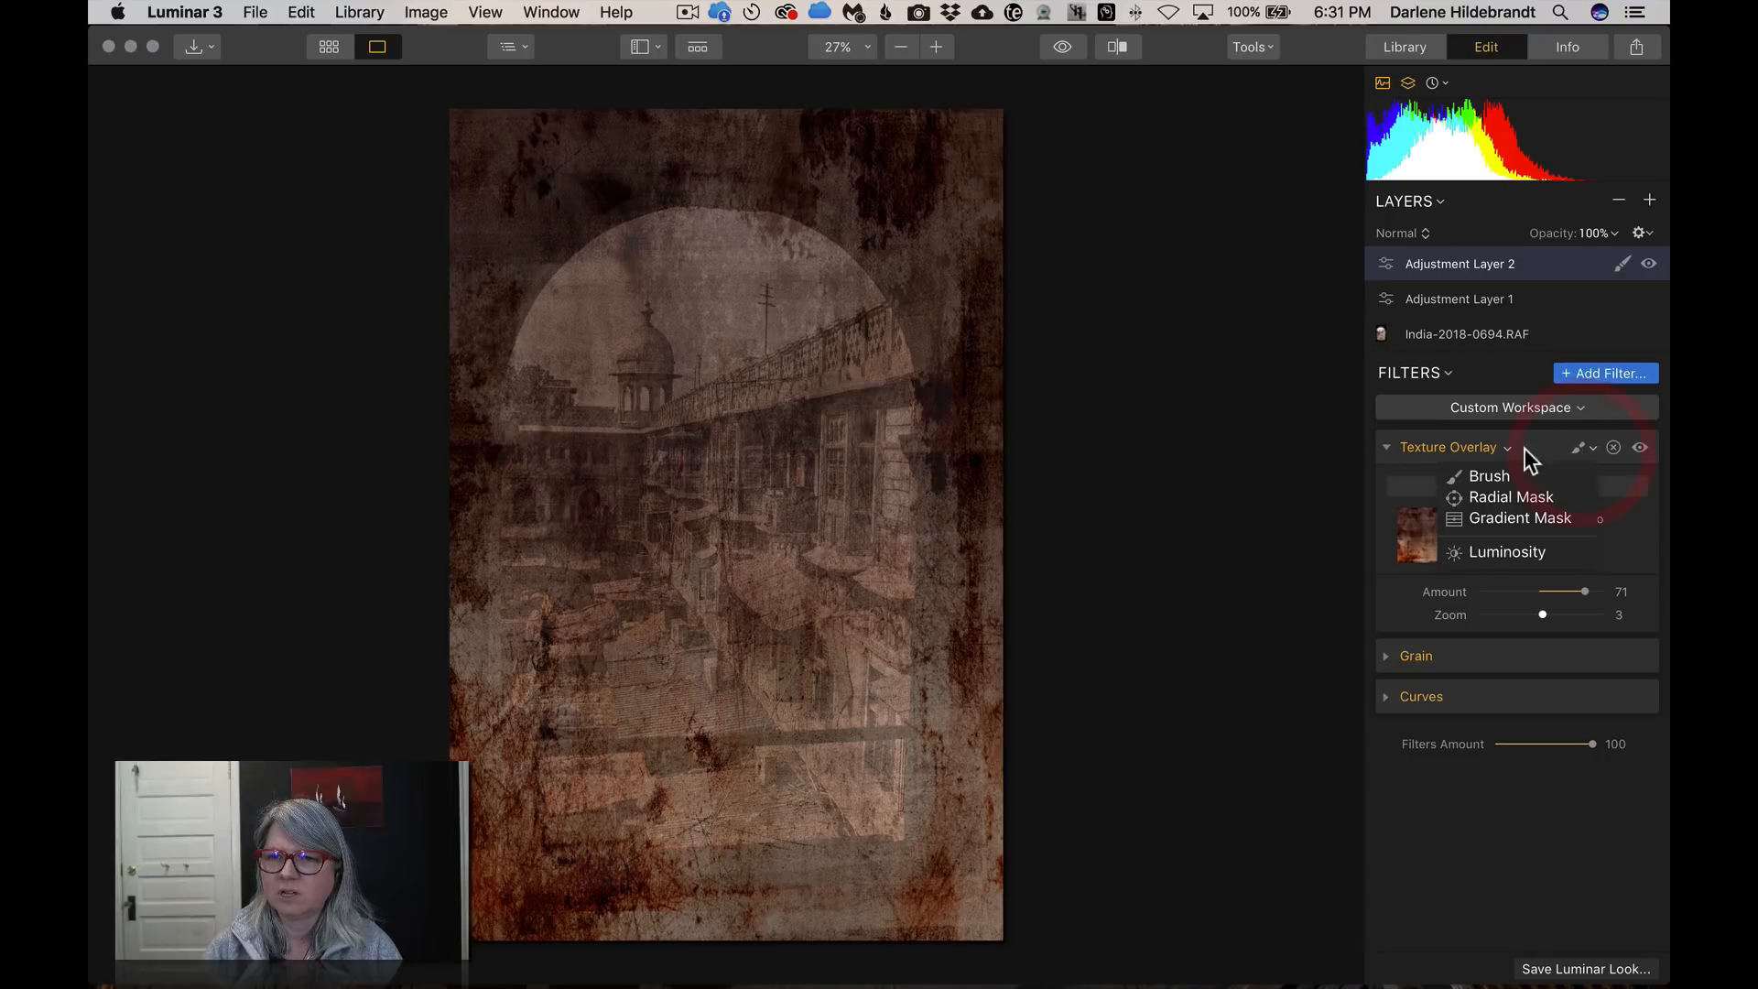
{"action": "left_click", "coordinate": [1502, 552]}
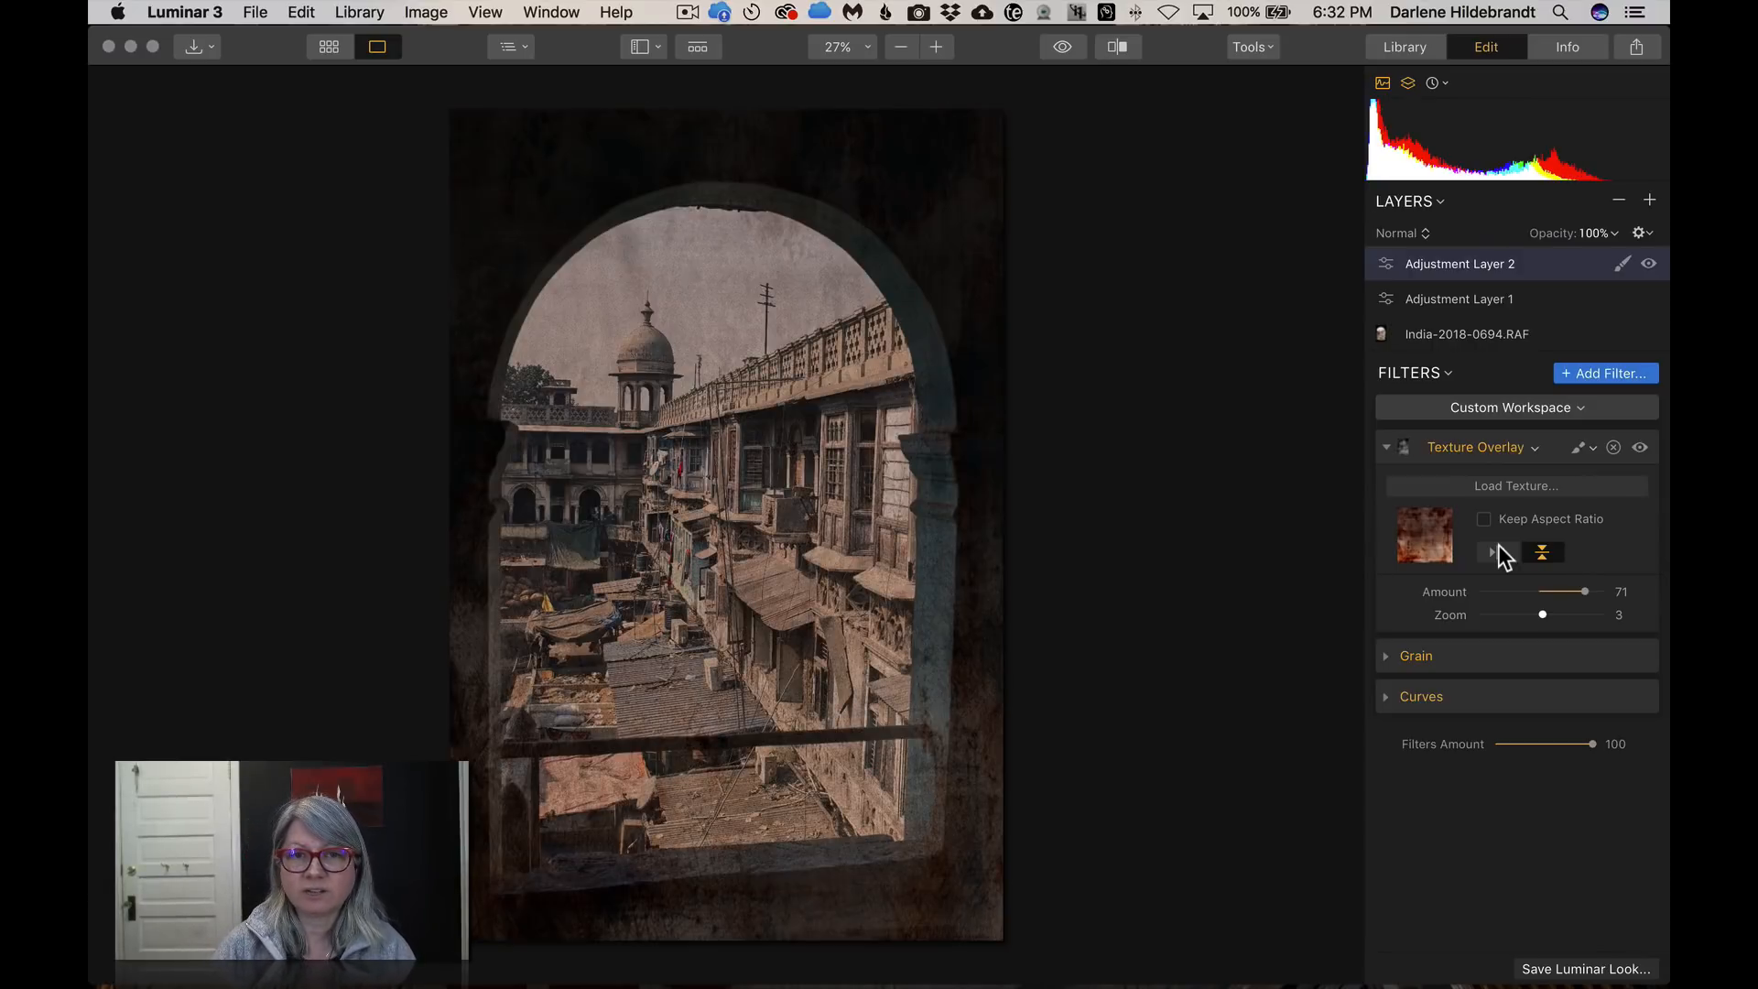
{"action": "left_click", "coordinate": [1640, 447]}
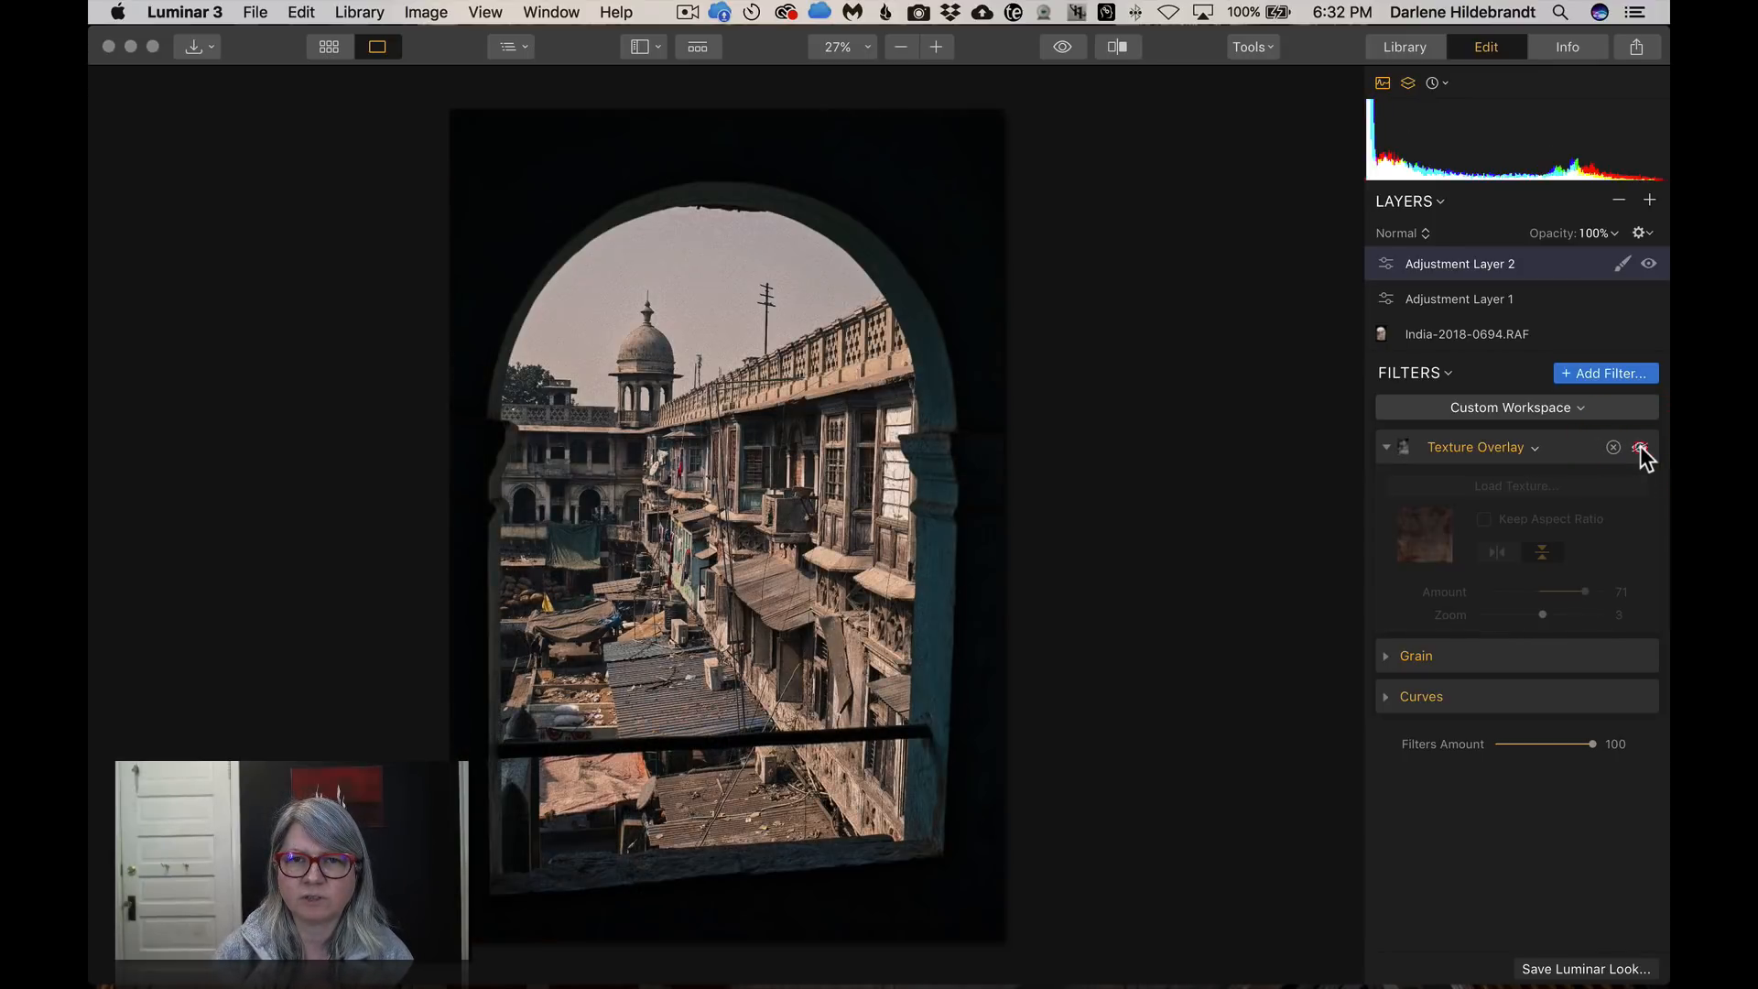
{"action": "left_click", "coordinate": [1640, 447]}
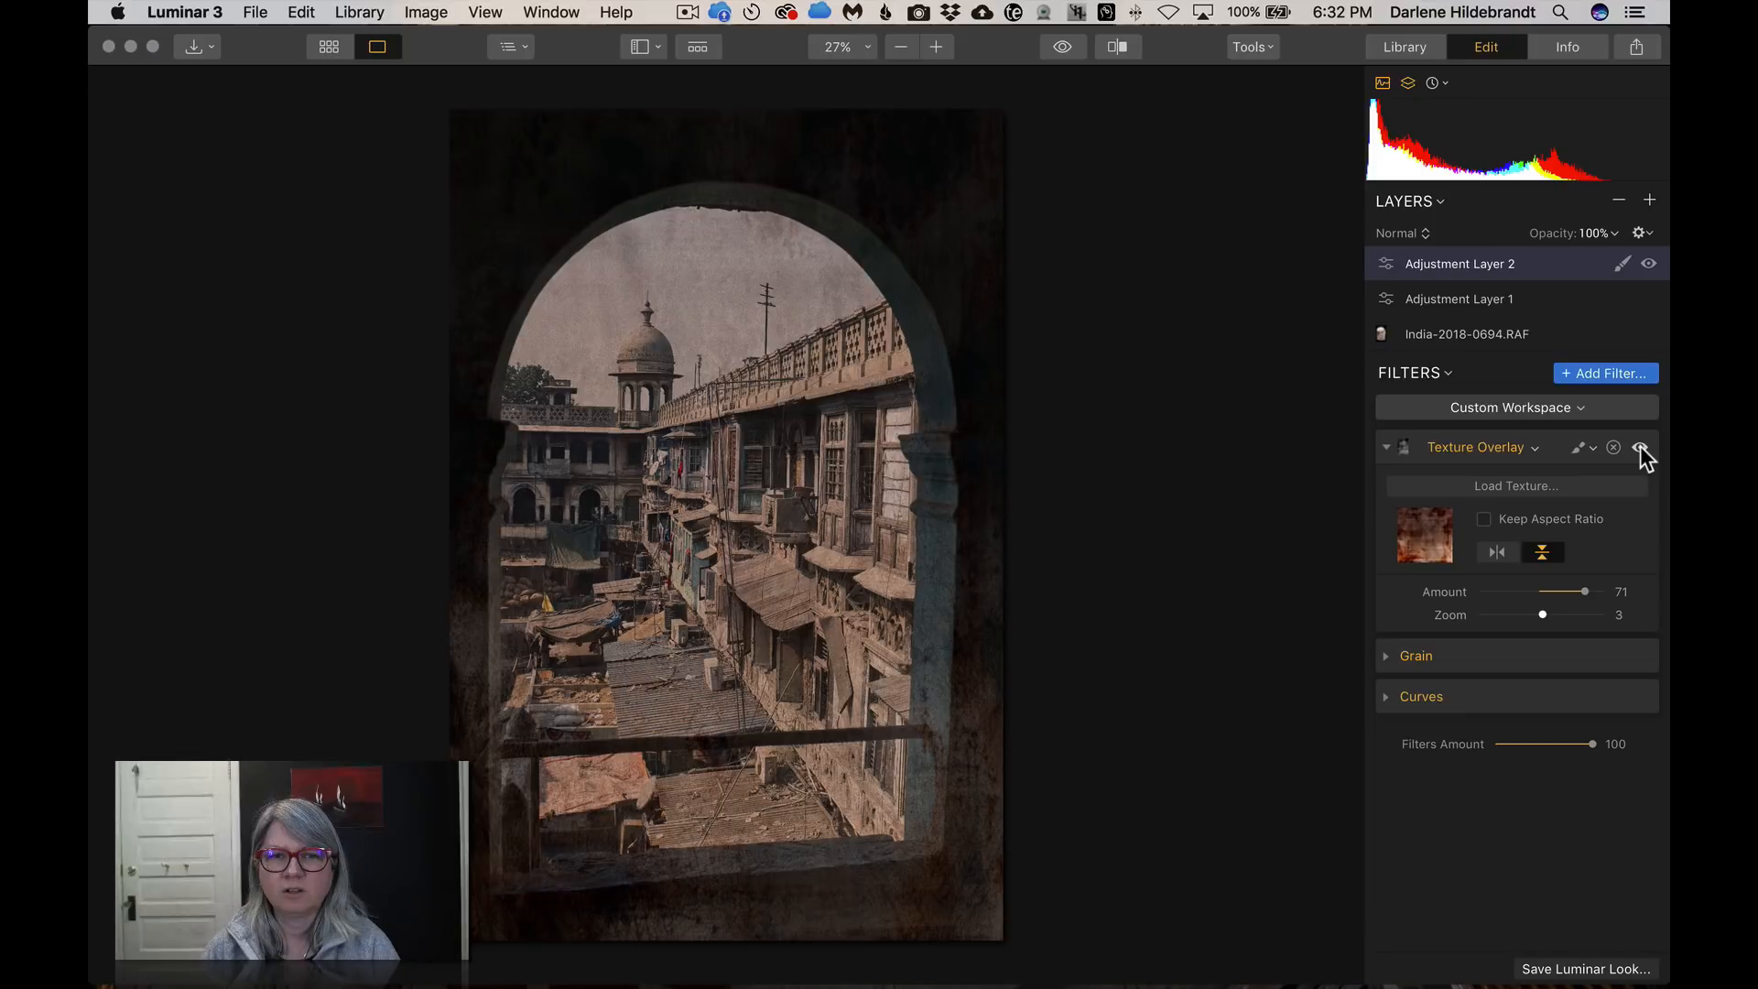
Preview the remaining files in the Textures folder, from rawpixel-574847-unsplash.jpg through TEXTURE A.jpg, as possible replacement textures
{"action": "left_click", "coordinate": [1509, 484]}
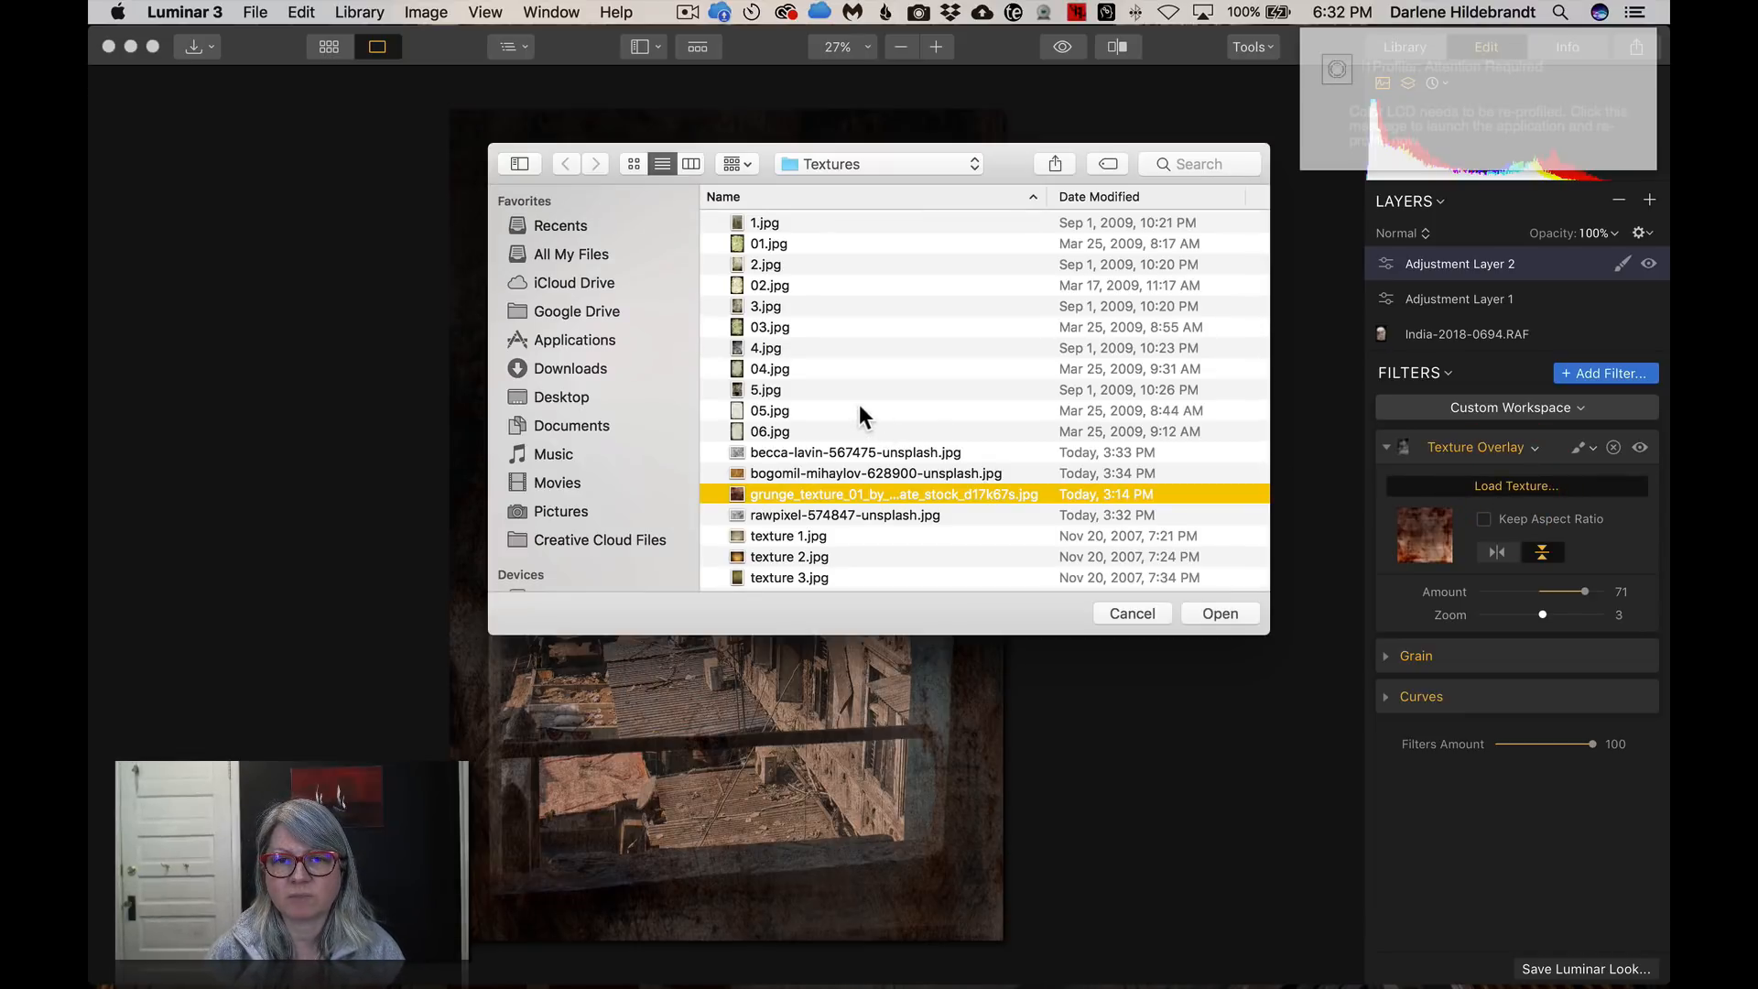
{"action": "key", "text": "space"}
{"action": "key", "text": "Down"}
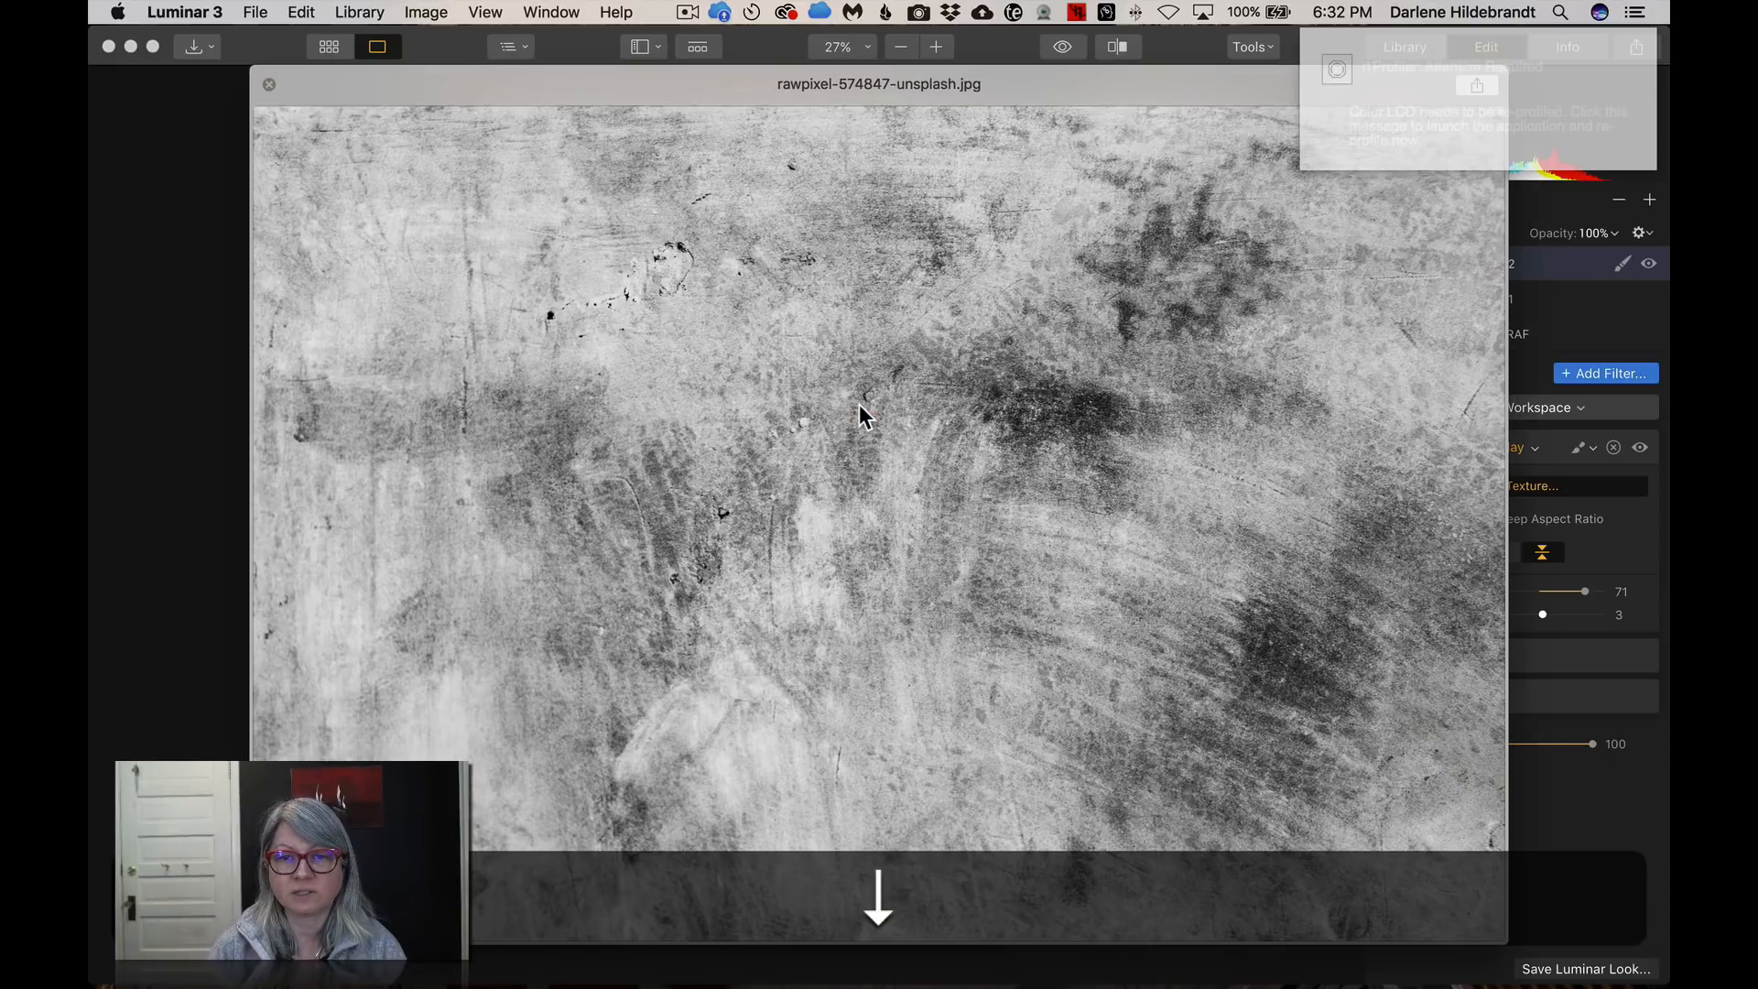
{"action": "key", "text": "Down"}
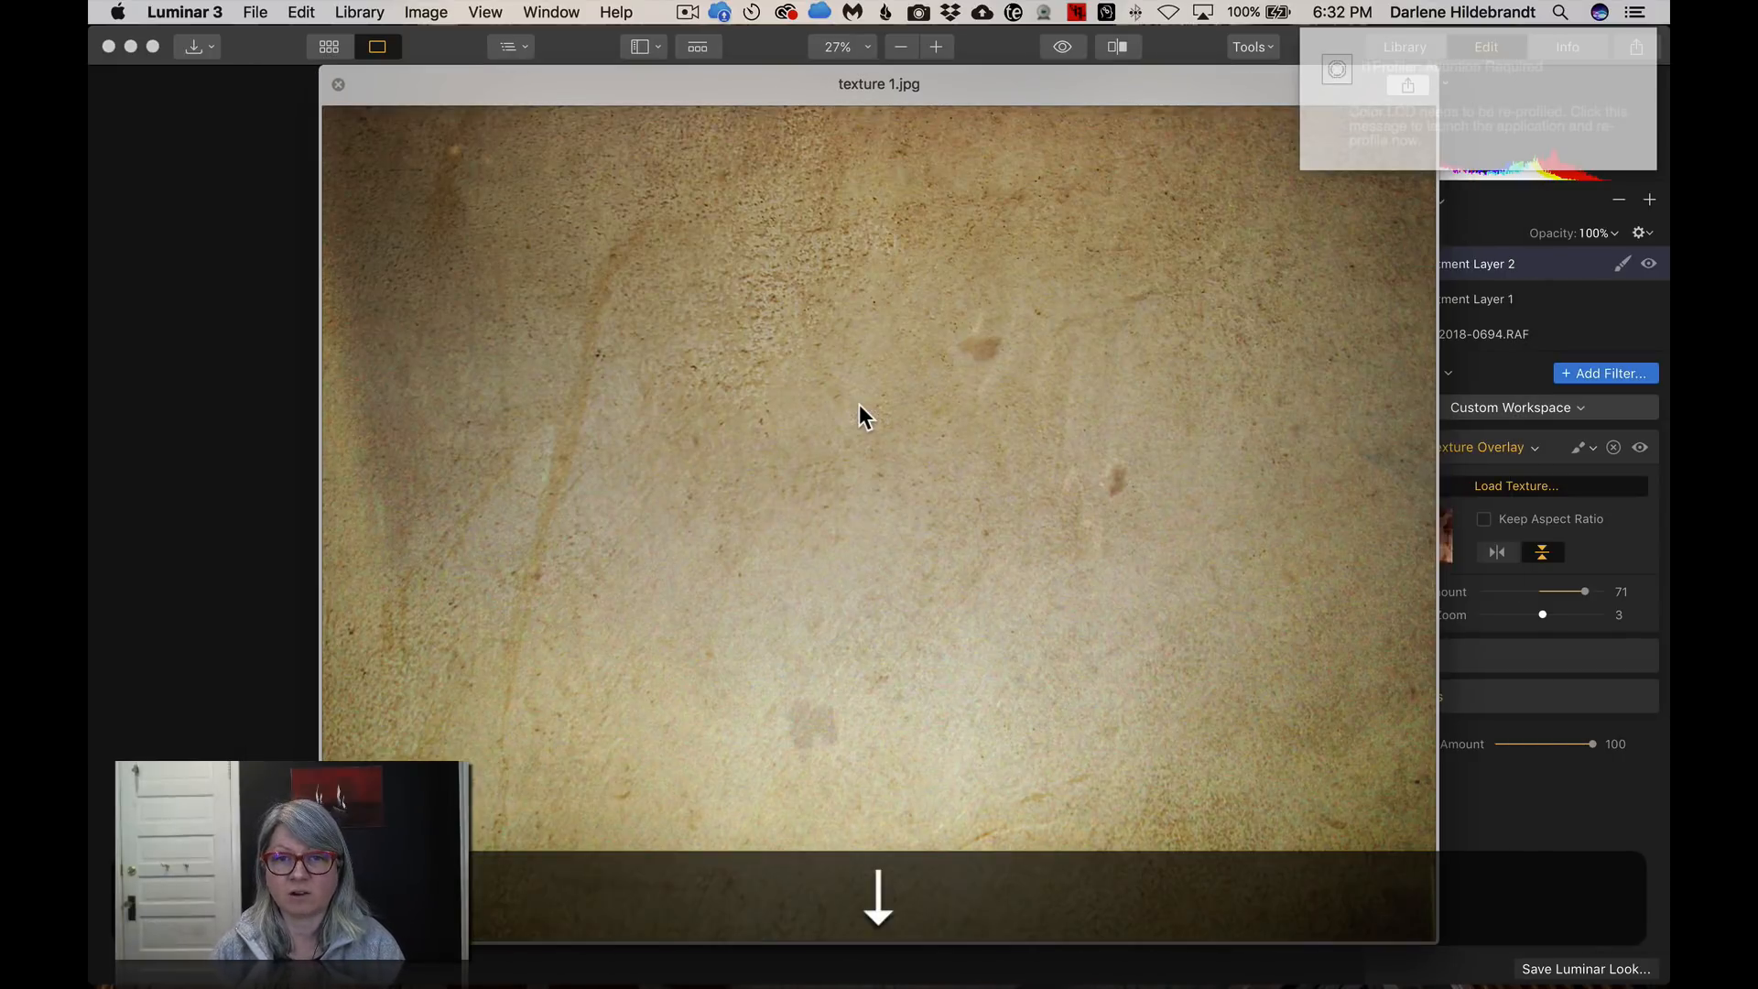
{"action": "key", "text": "Down"}
{"action": "key", "text": "Down"}
{"action": "key", "text": "Down"}
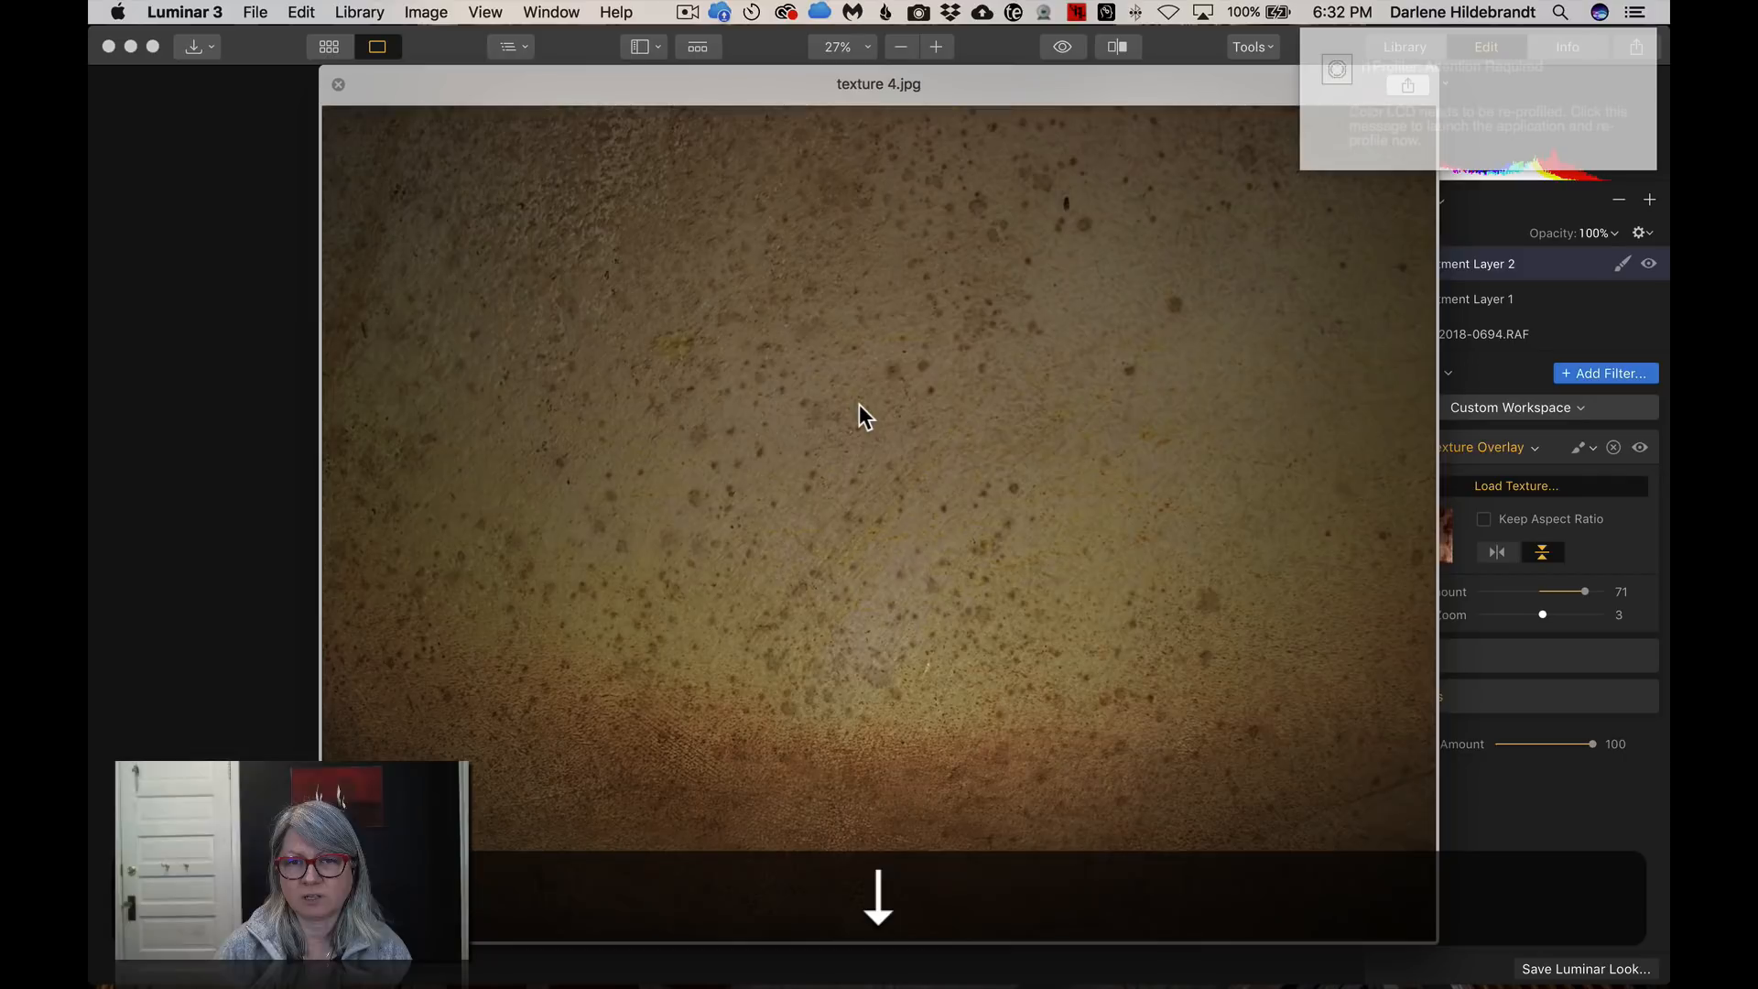
{"action": "key", "text": "Down"}
{"action": "key", "text": "space"}
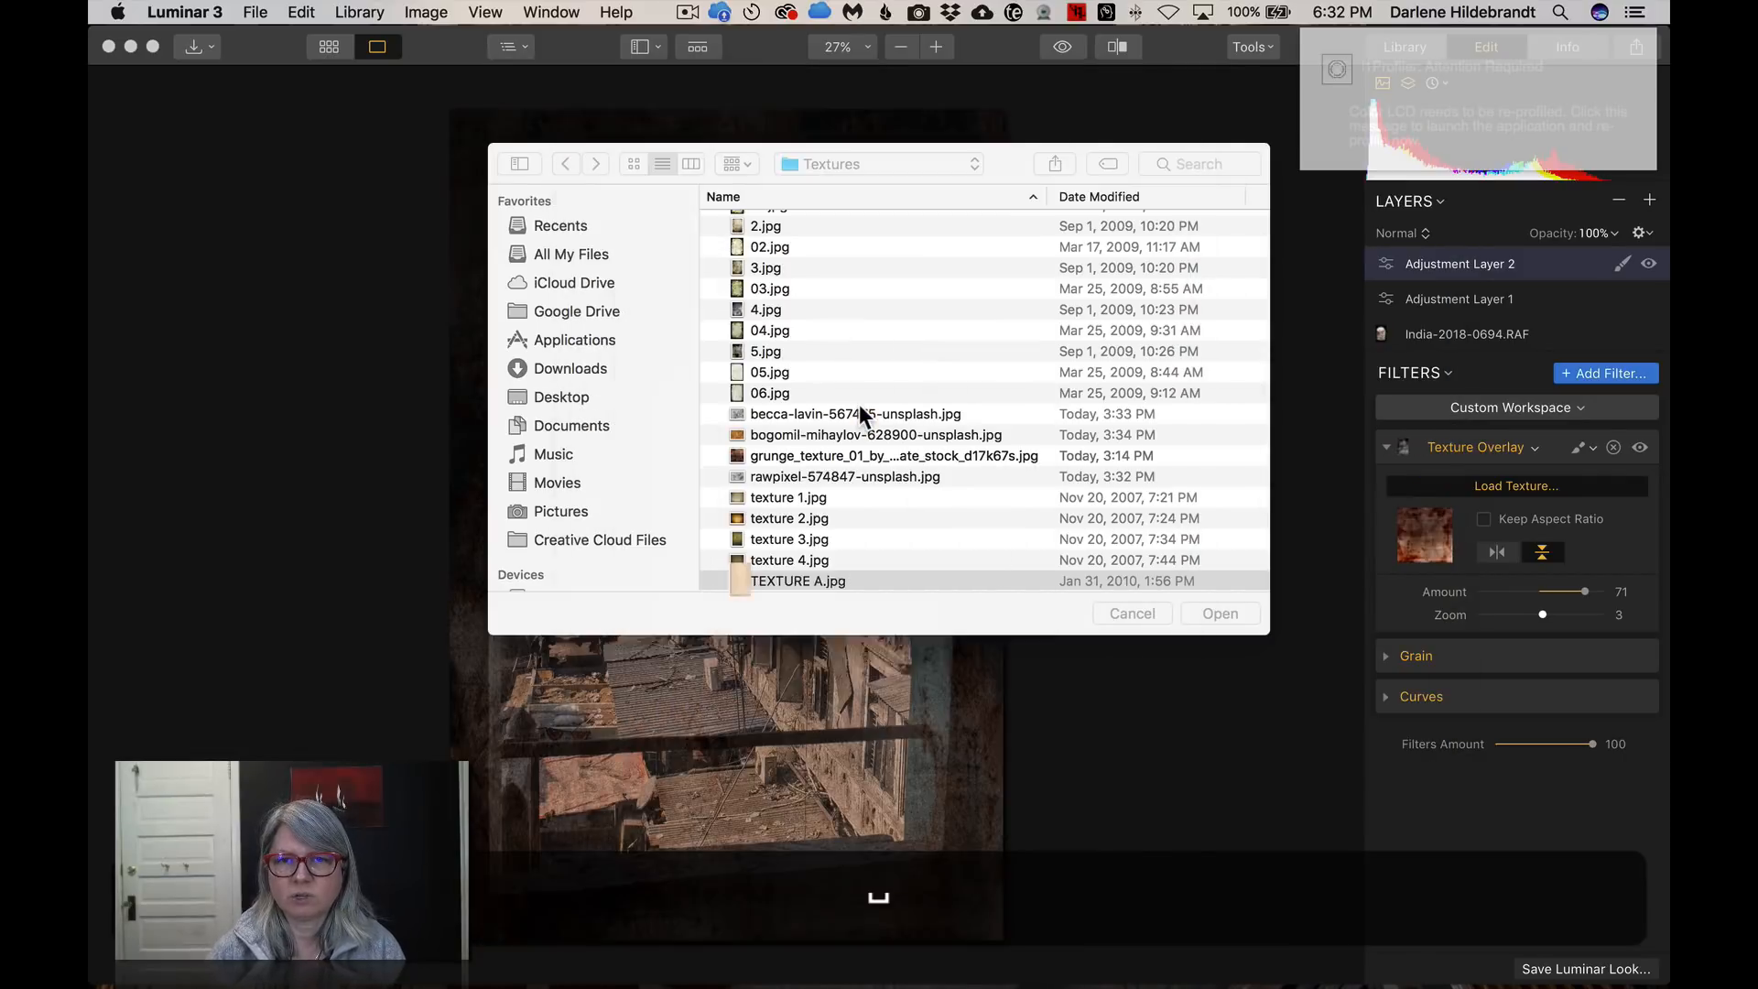
Preview the textures from 1.jpg onward, load 03.jpg into the Texture Overlay filter and set its Amount to 70
{"action": "scroll", "coordinate": [778, 223], "scroll_direction": "up", "scroll_amount": 2}
{"action": "left_click", "coordinate": [776, 220]}
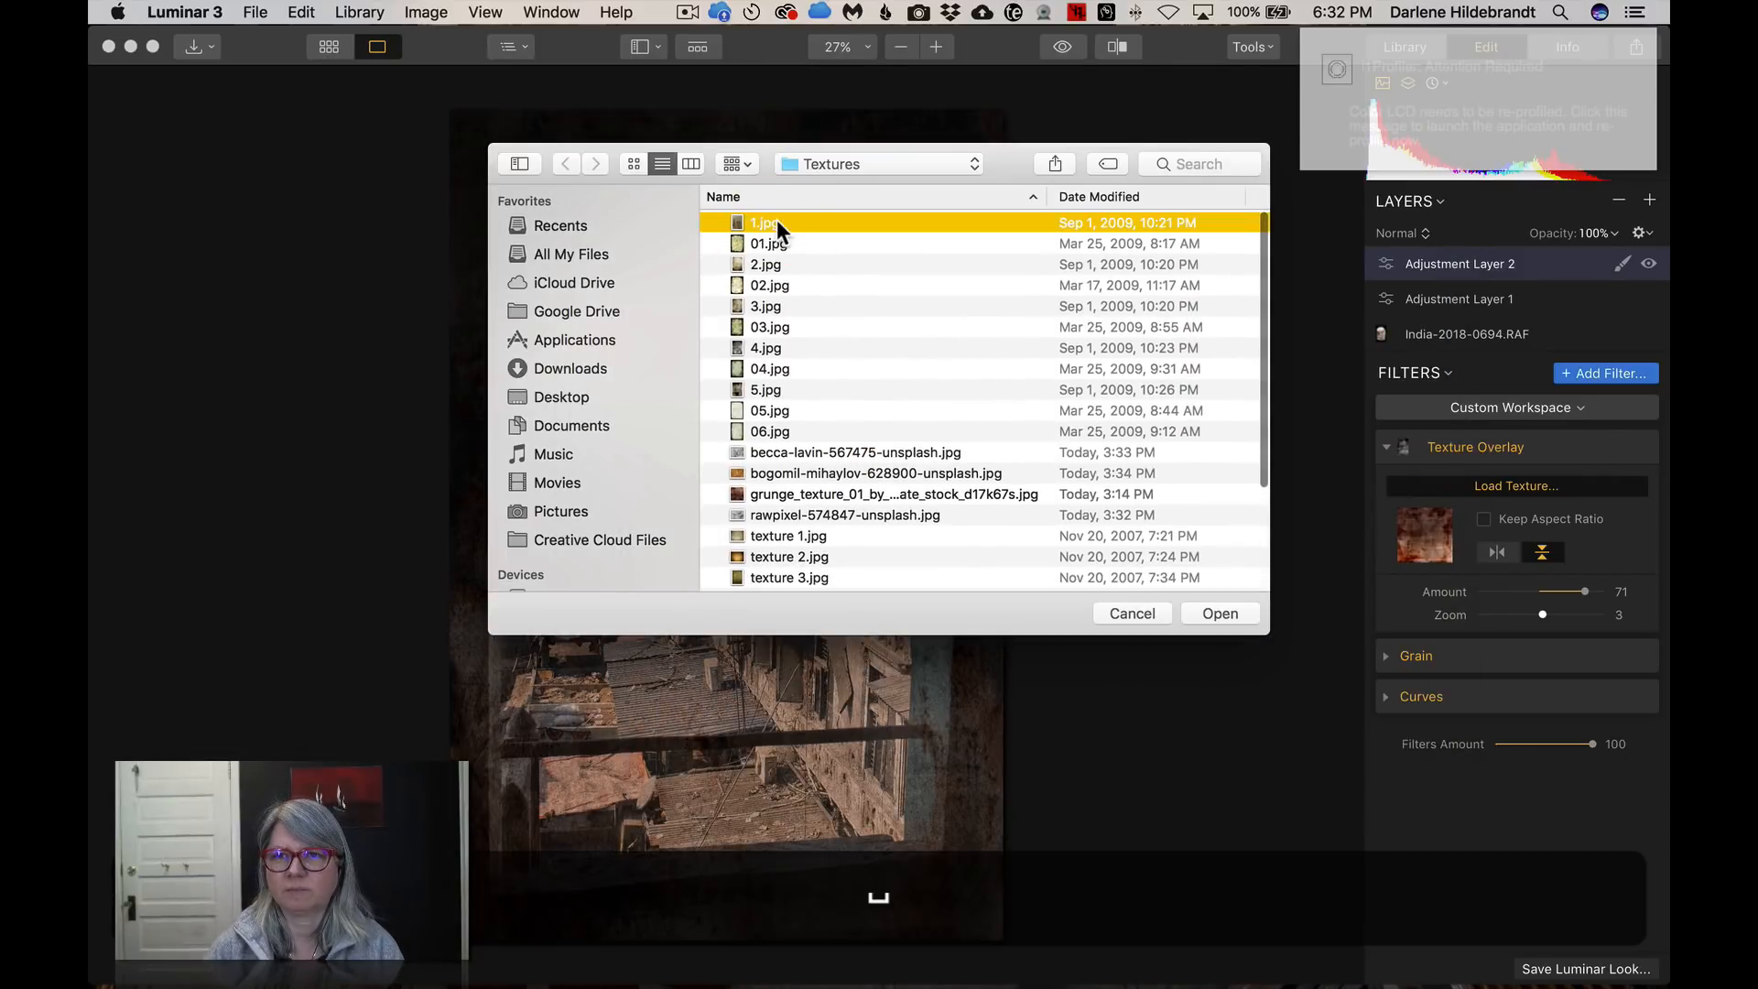
{"action": "key", "text": "space"}
{"action": "key", "text": "Down"}
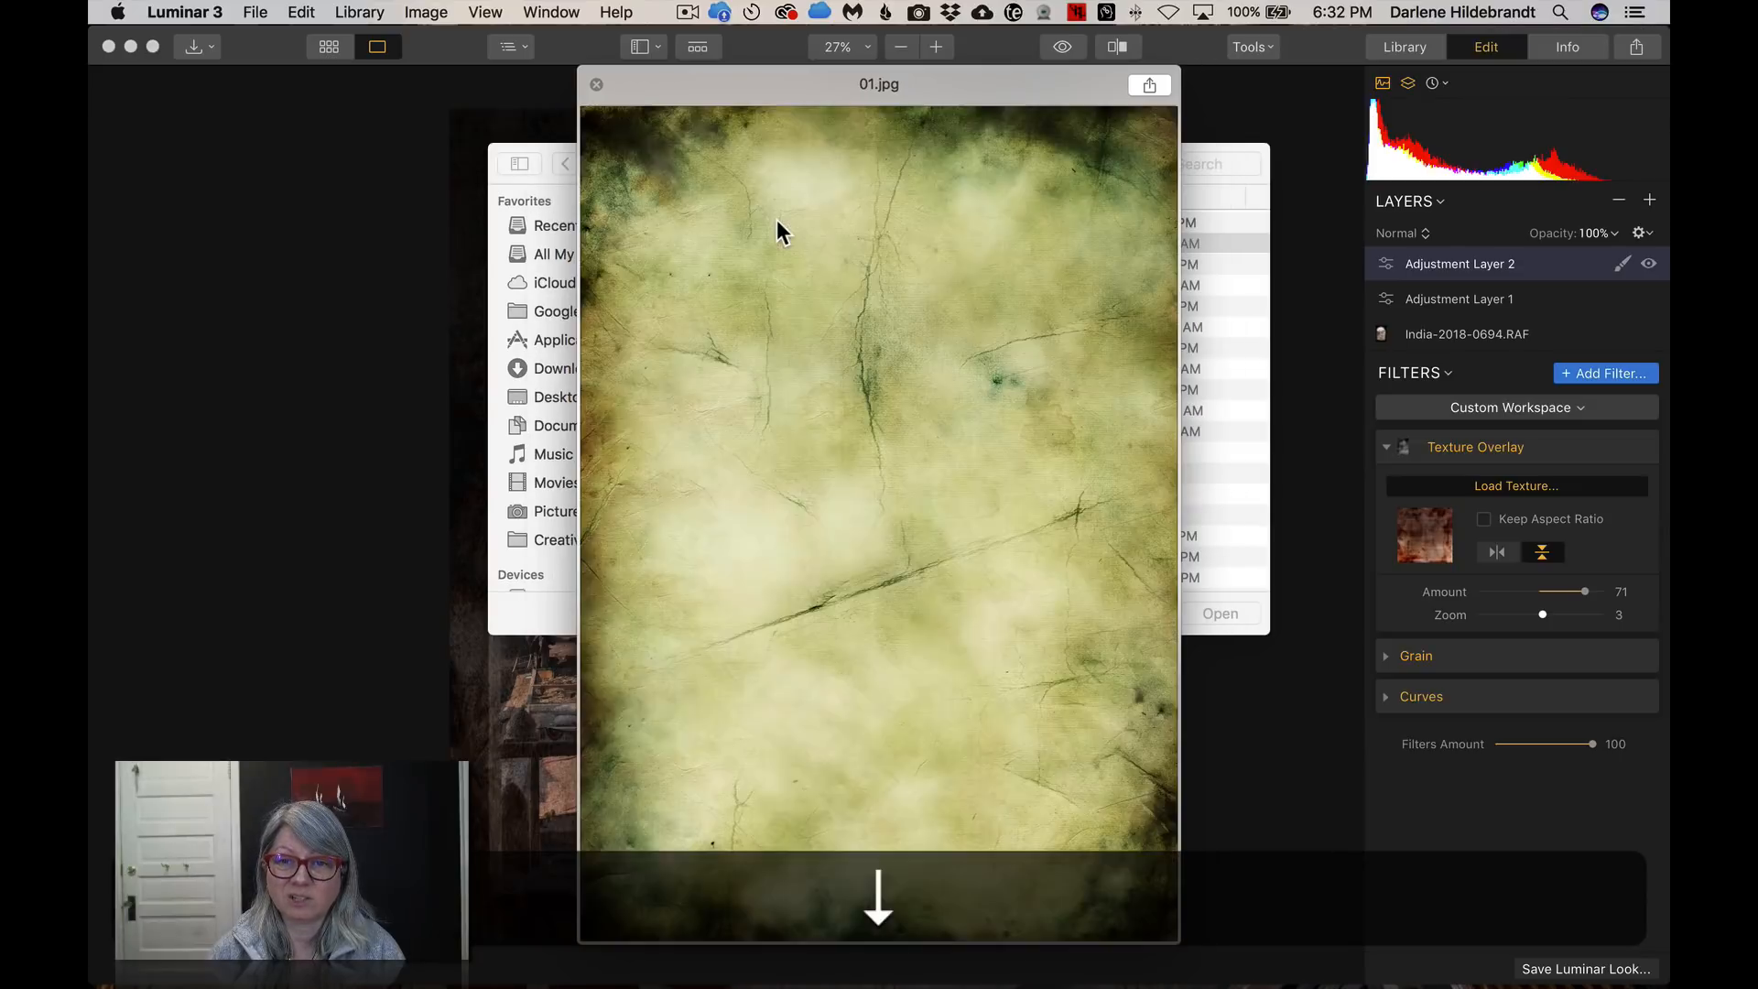
{"action": "key", "text": "Down"}
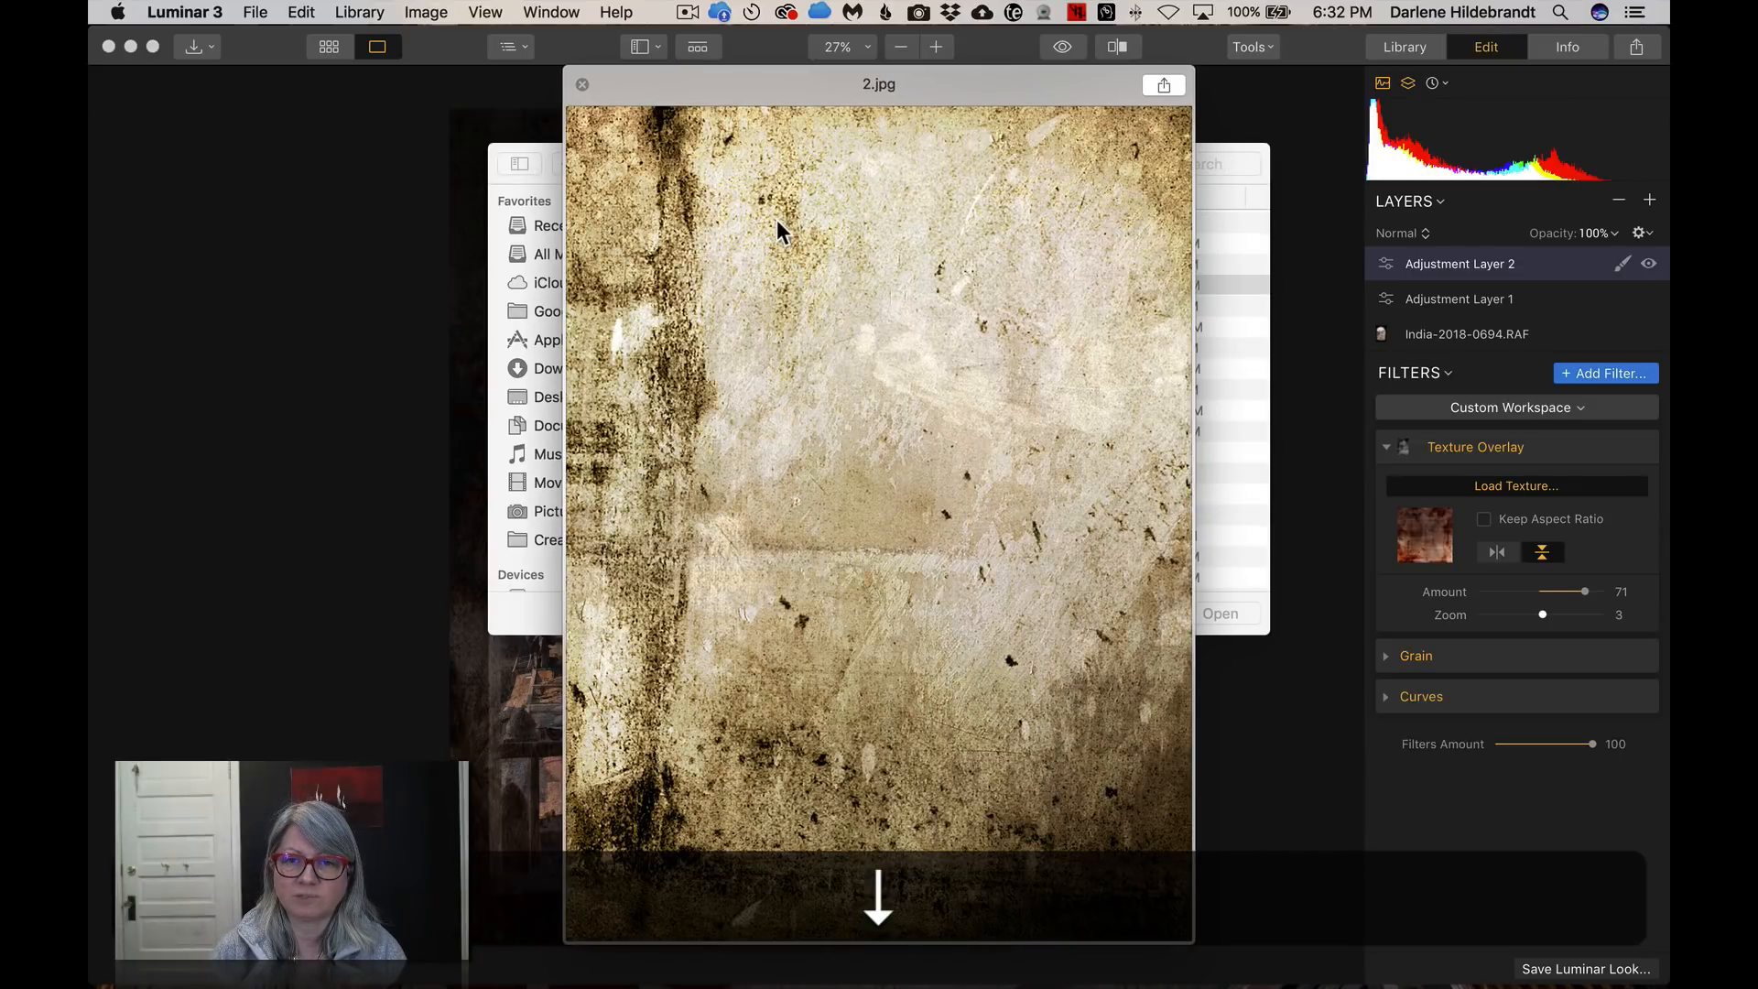
{"action": "key", "text": "Down"}
{"action": "key", "text": "Down"}
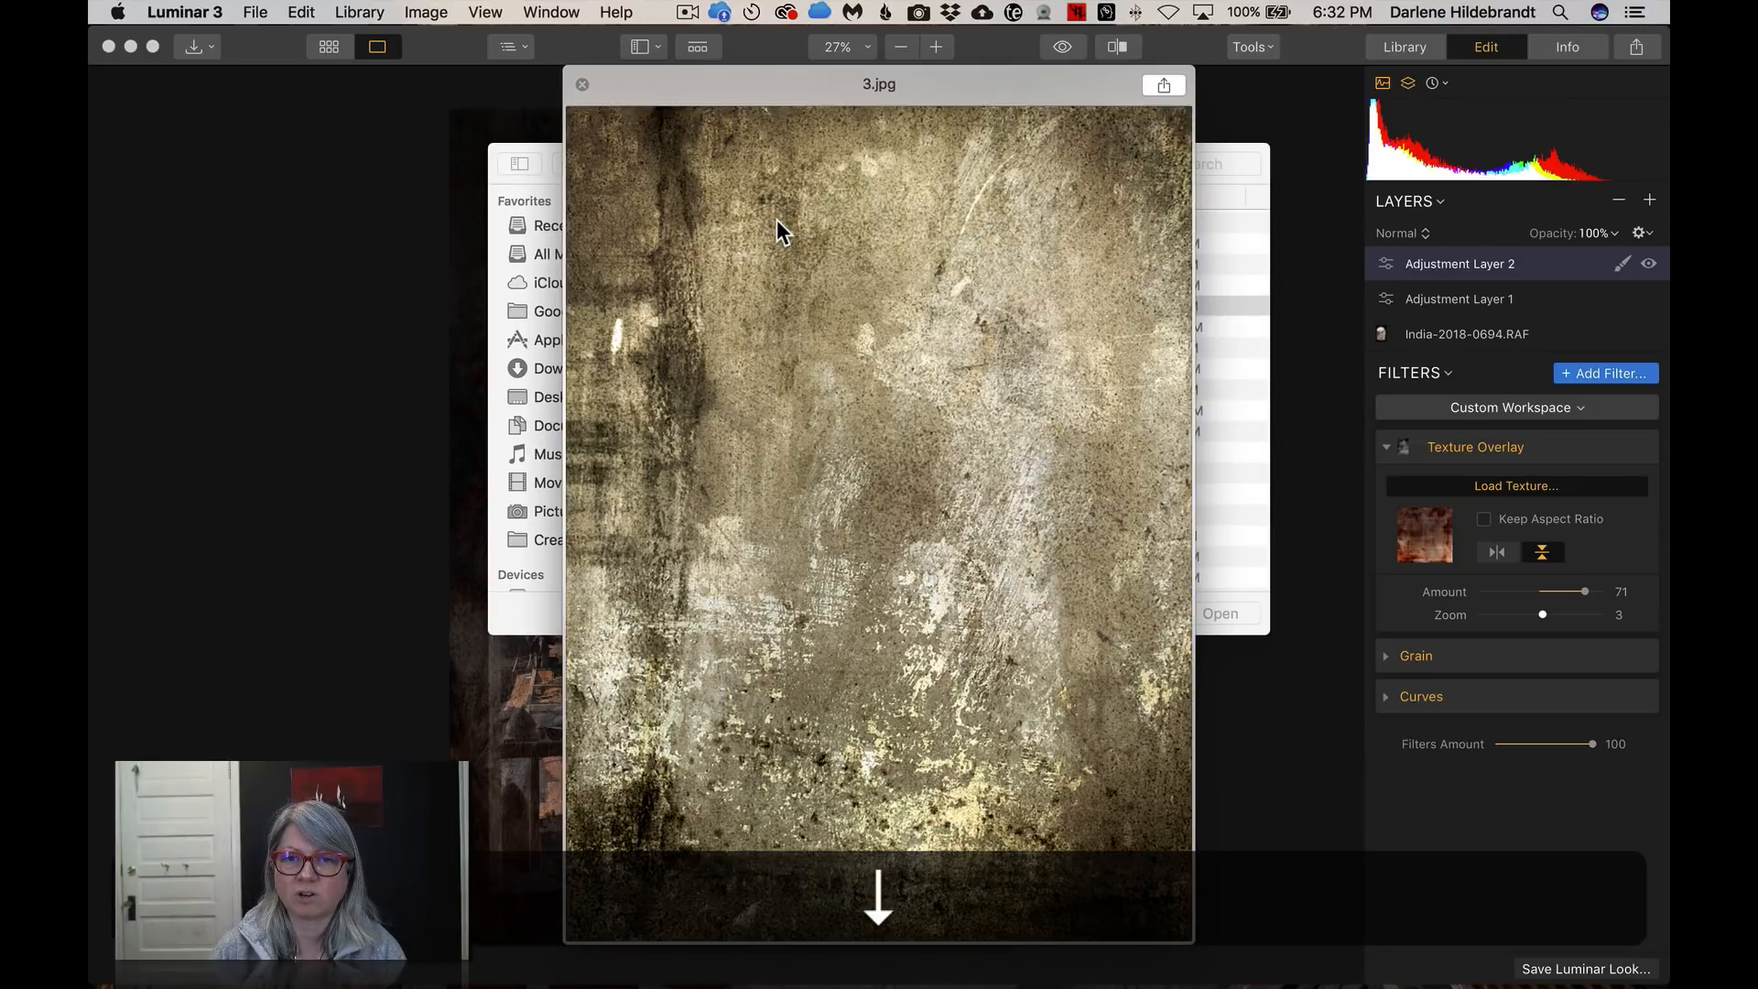
{"action": "key", "text": "Down"}
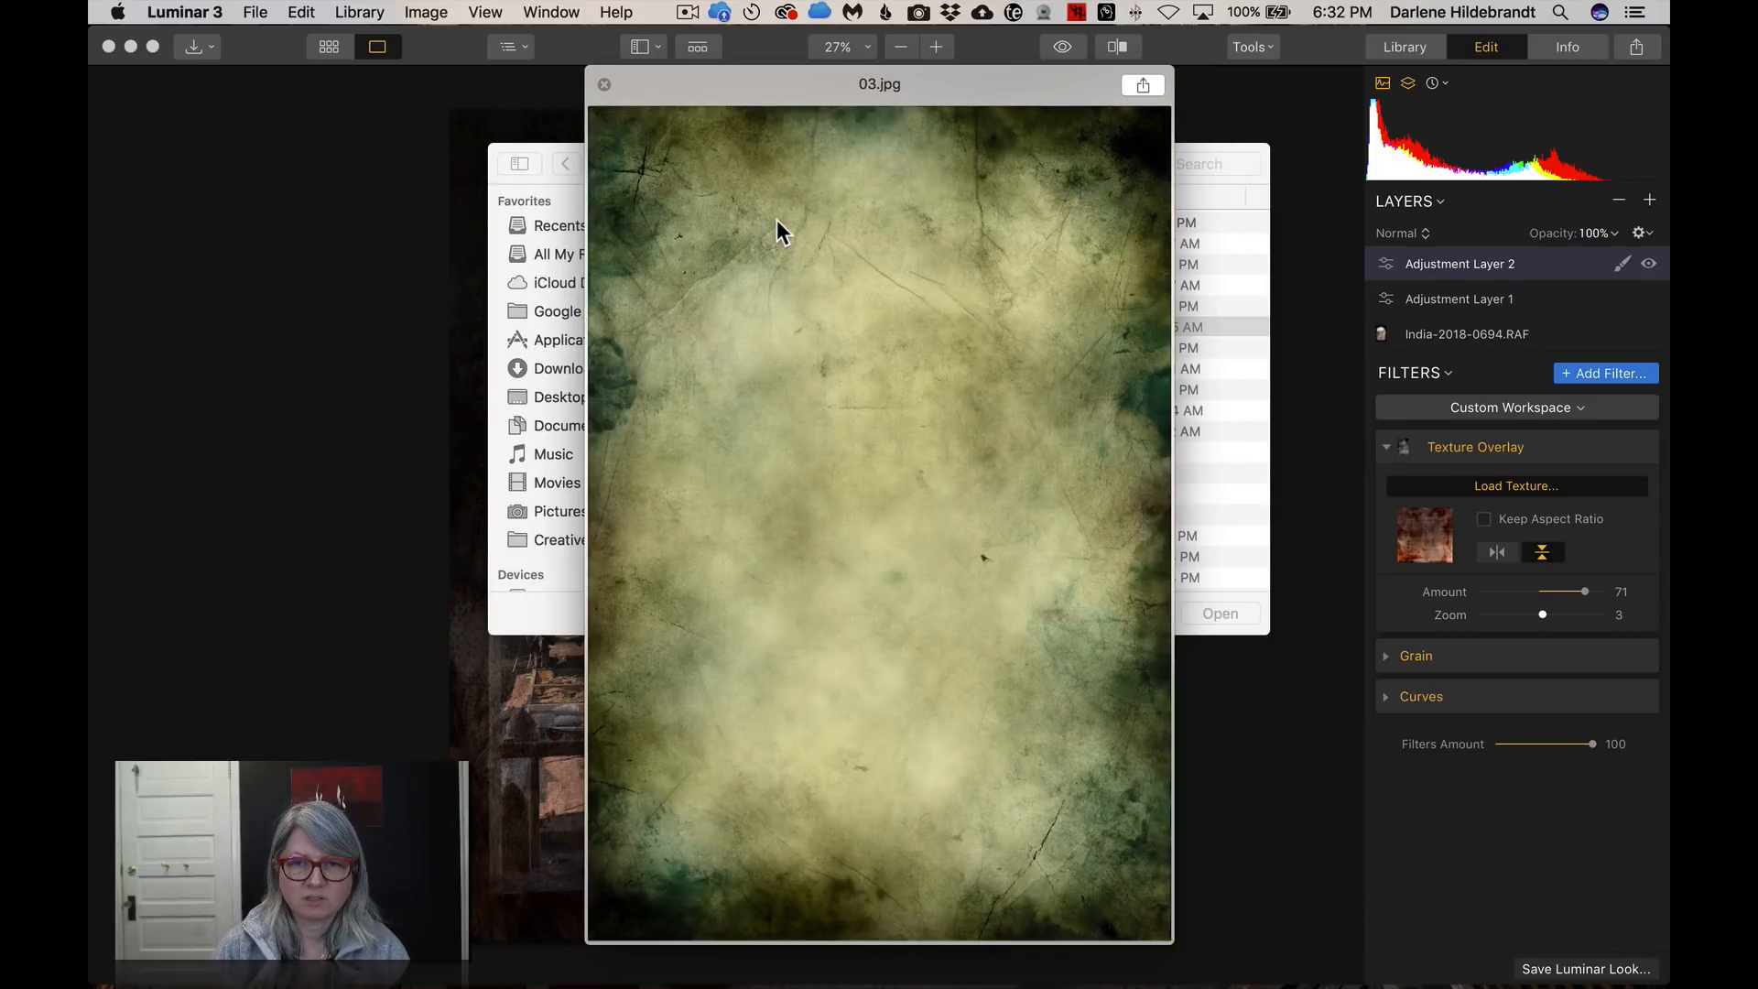
{"action": "key", "text": "space"}
{"action": "key", "text": "Return"}
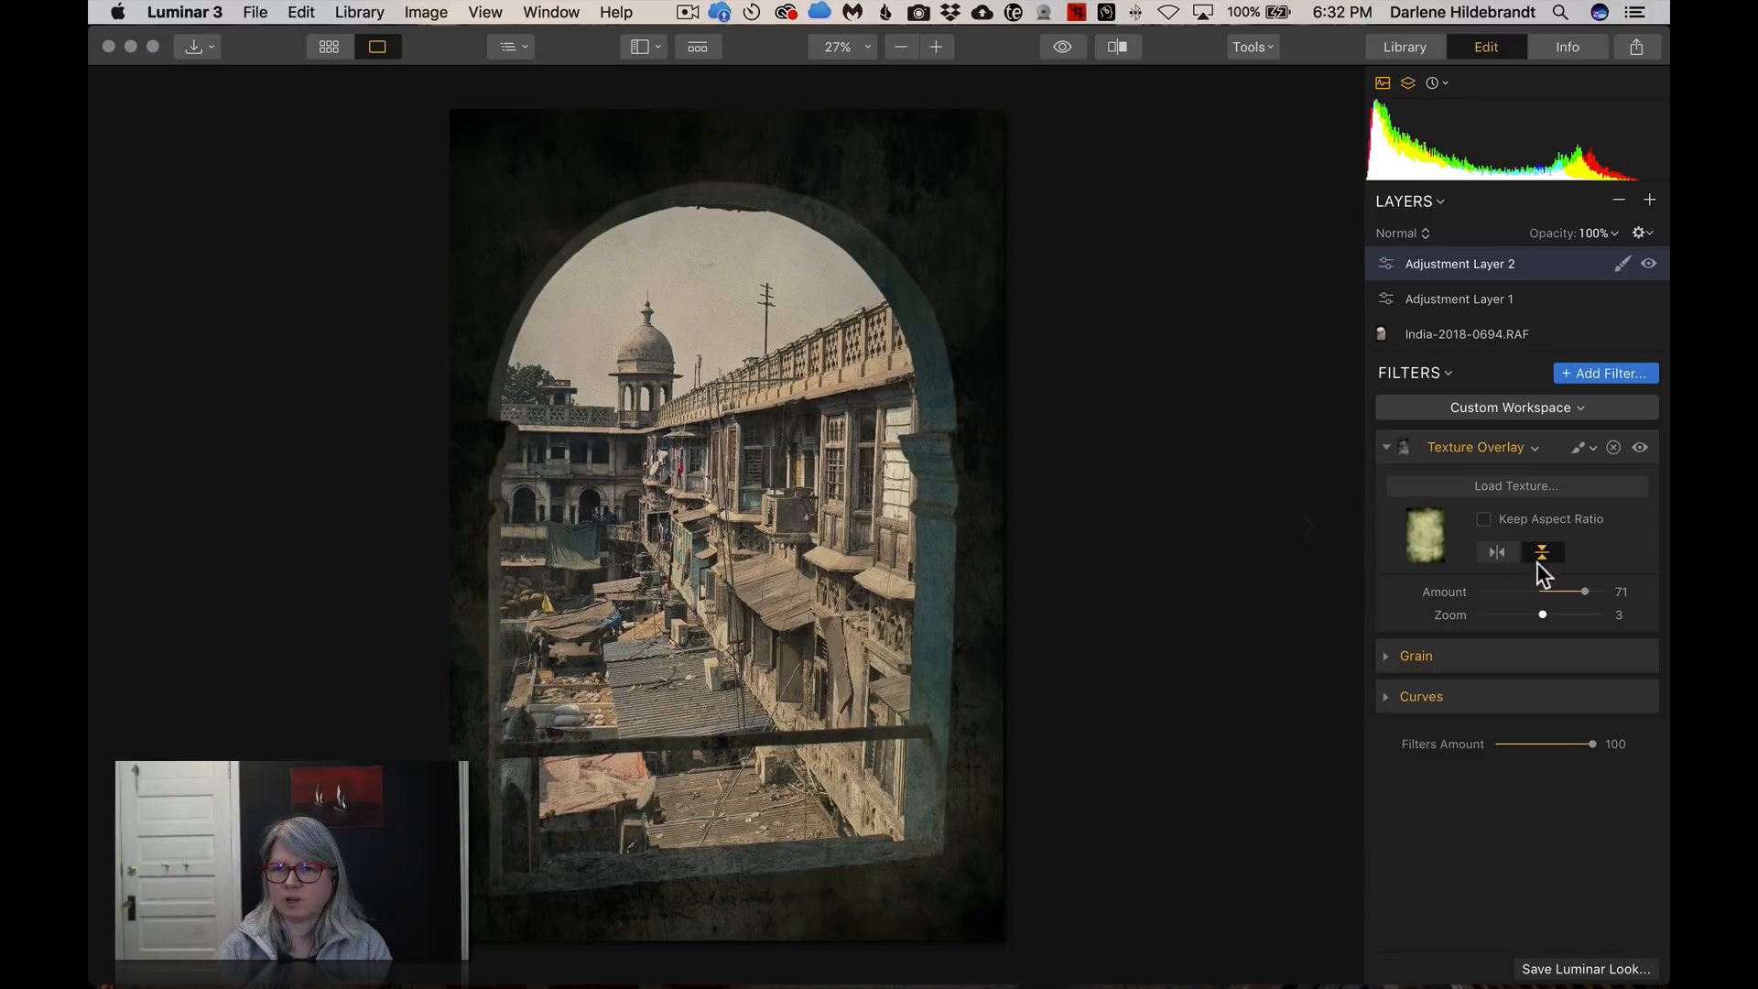
{"action": "mouse_move", "coordinate": [1586, 591]}
{"action": "left_mouse_down"}
{"action": "mouse_move", "coordinate": [1552, 584]}
{"action": "mouse_move", "coordinate": [1585, 580]}
{"action": "left_mouse_up"}
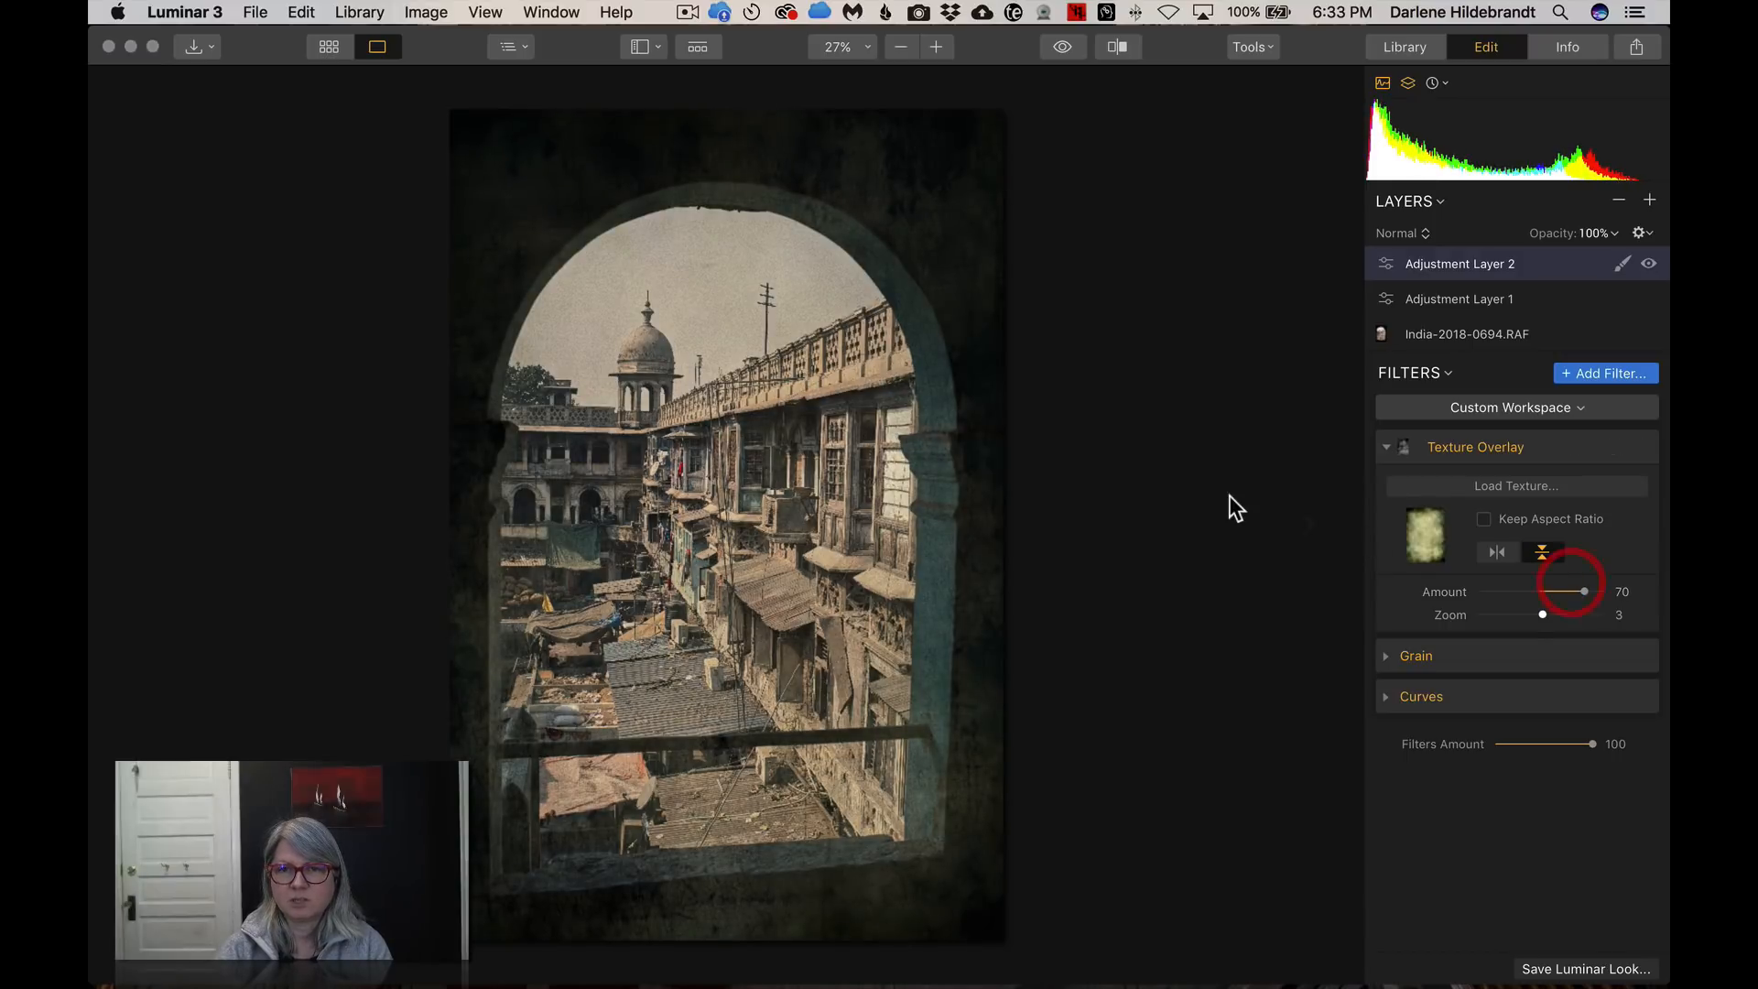
Return to the Texture demonstration album and open the Taj Mahal photo for editing
{"action": "key", "text": "g"}
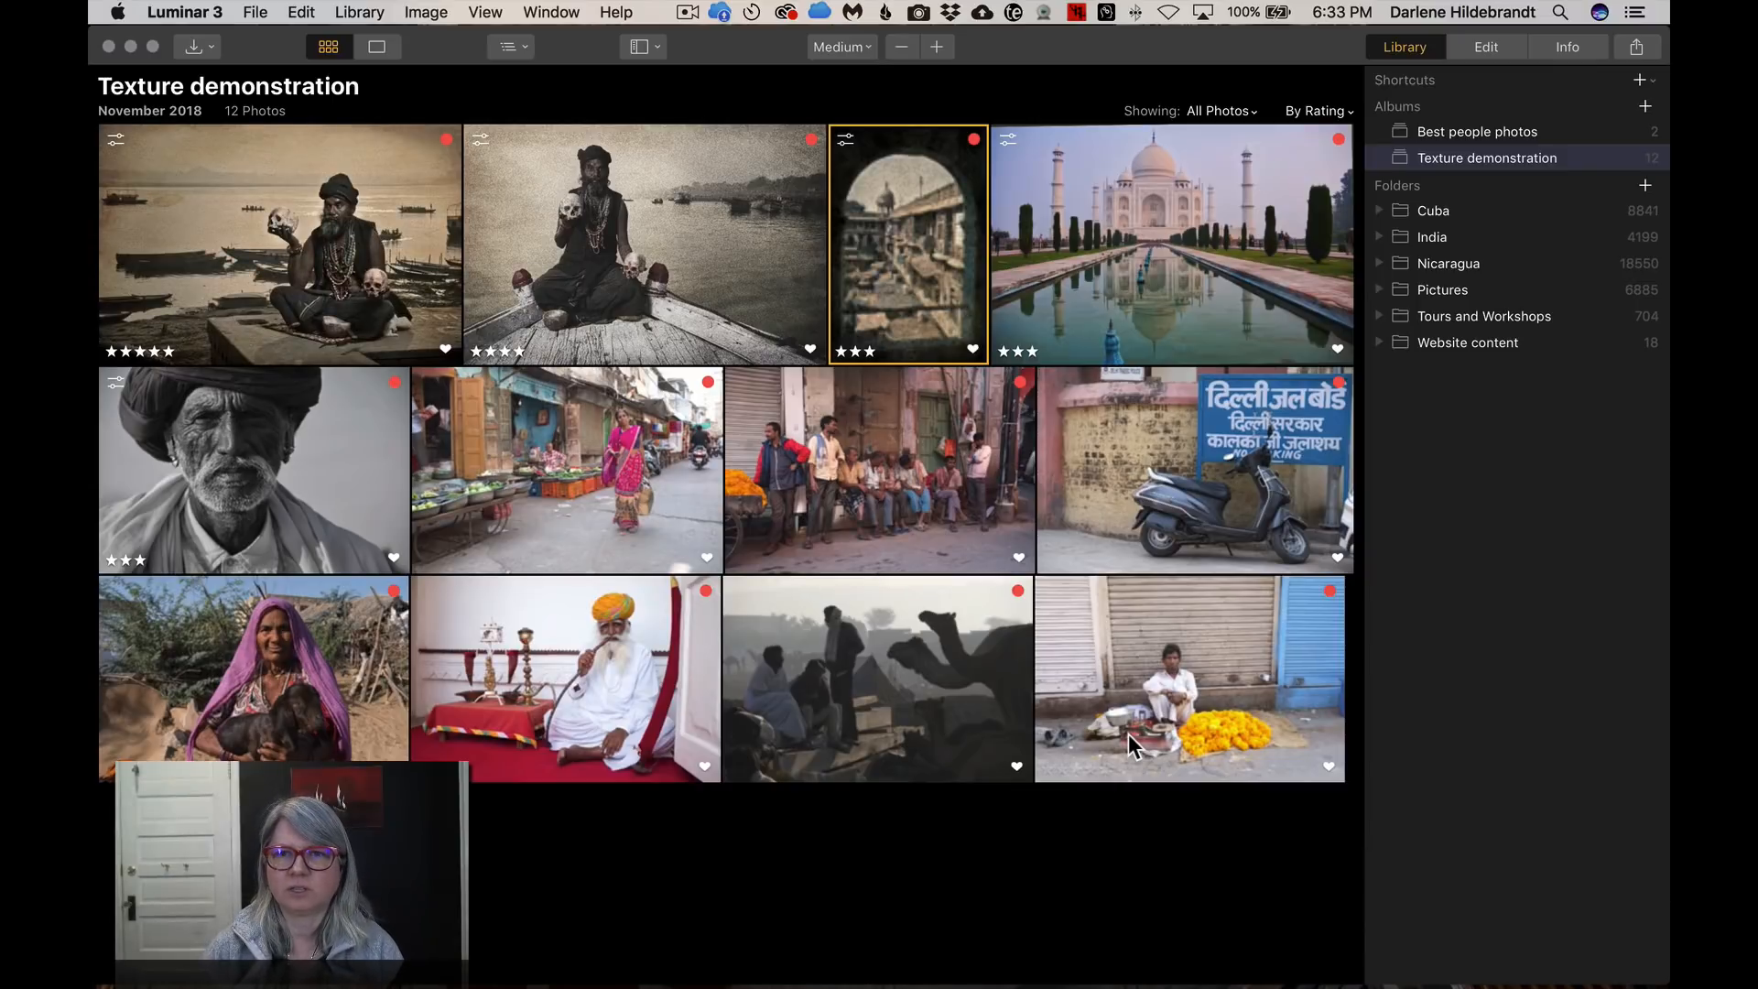
{"action": "key", "text": "Right"}
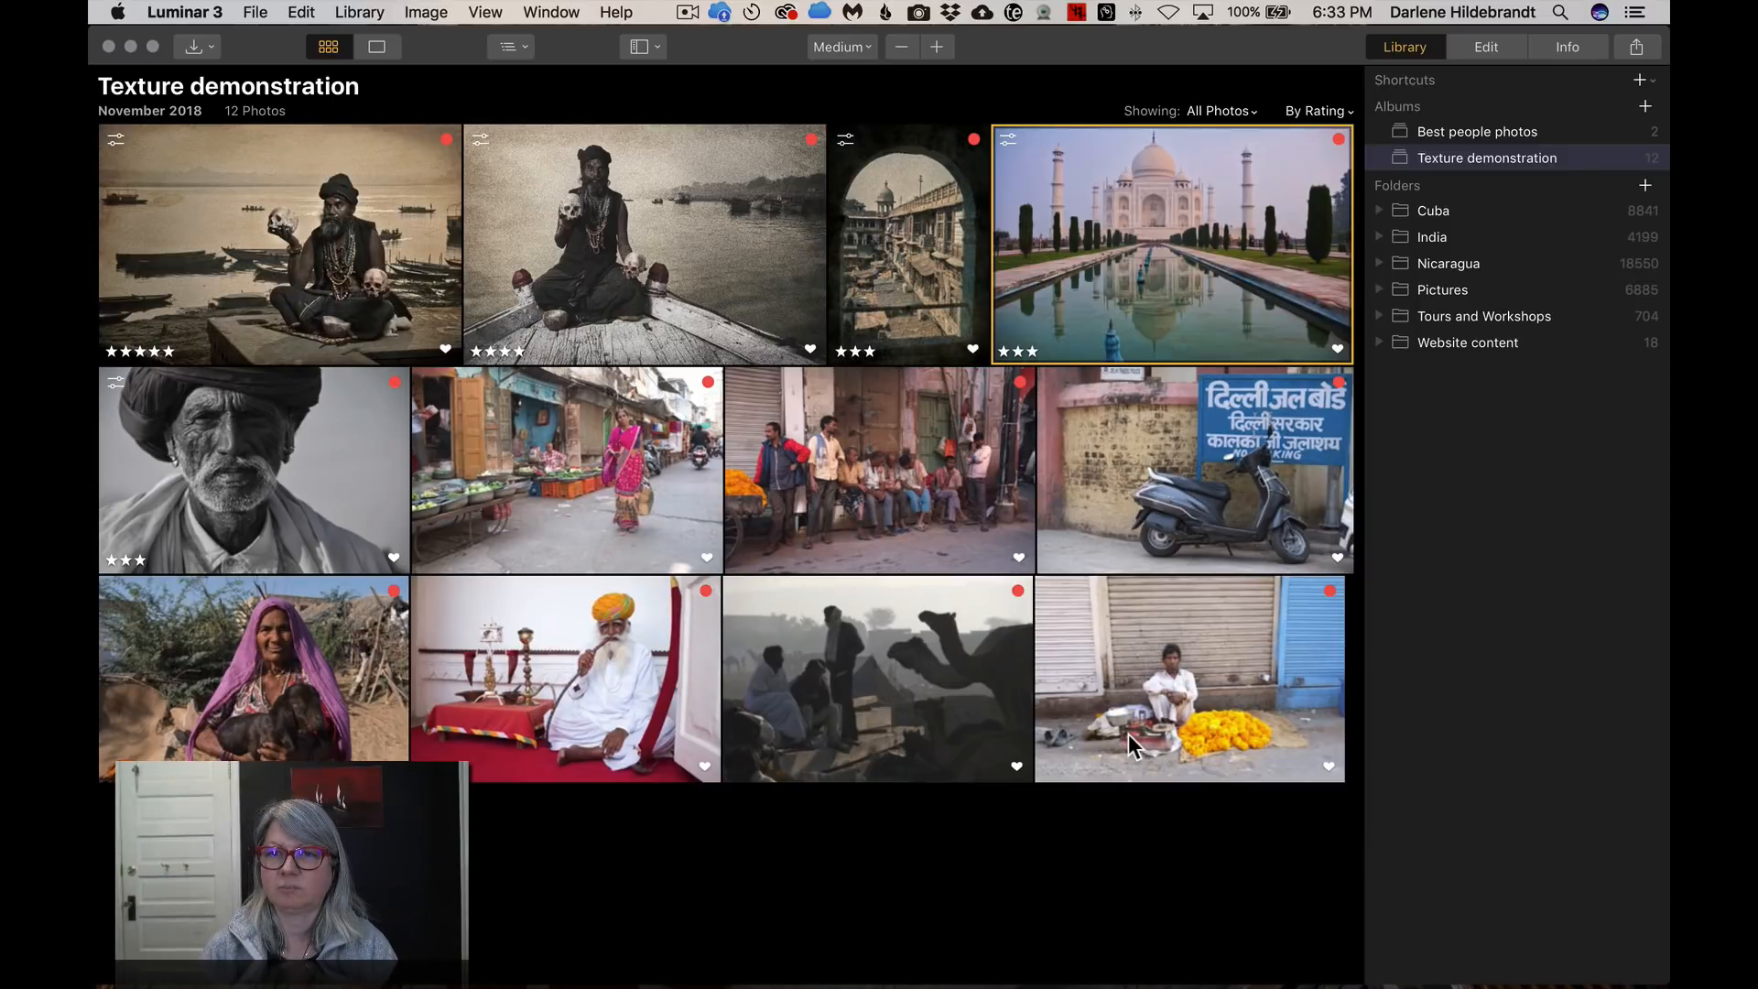
{"action": "key", "text": "d"}
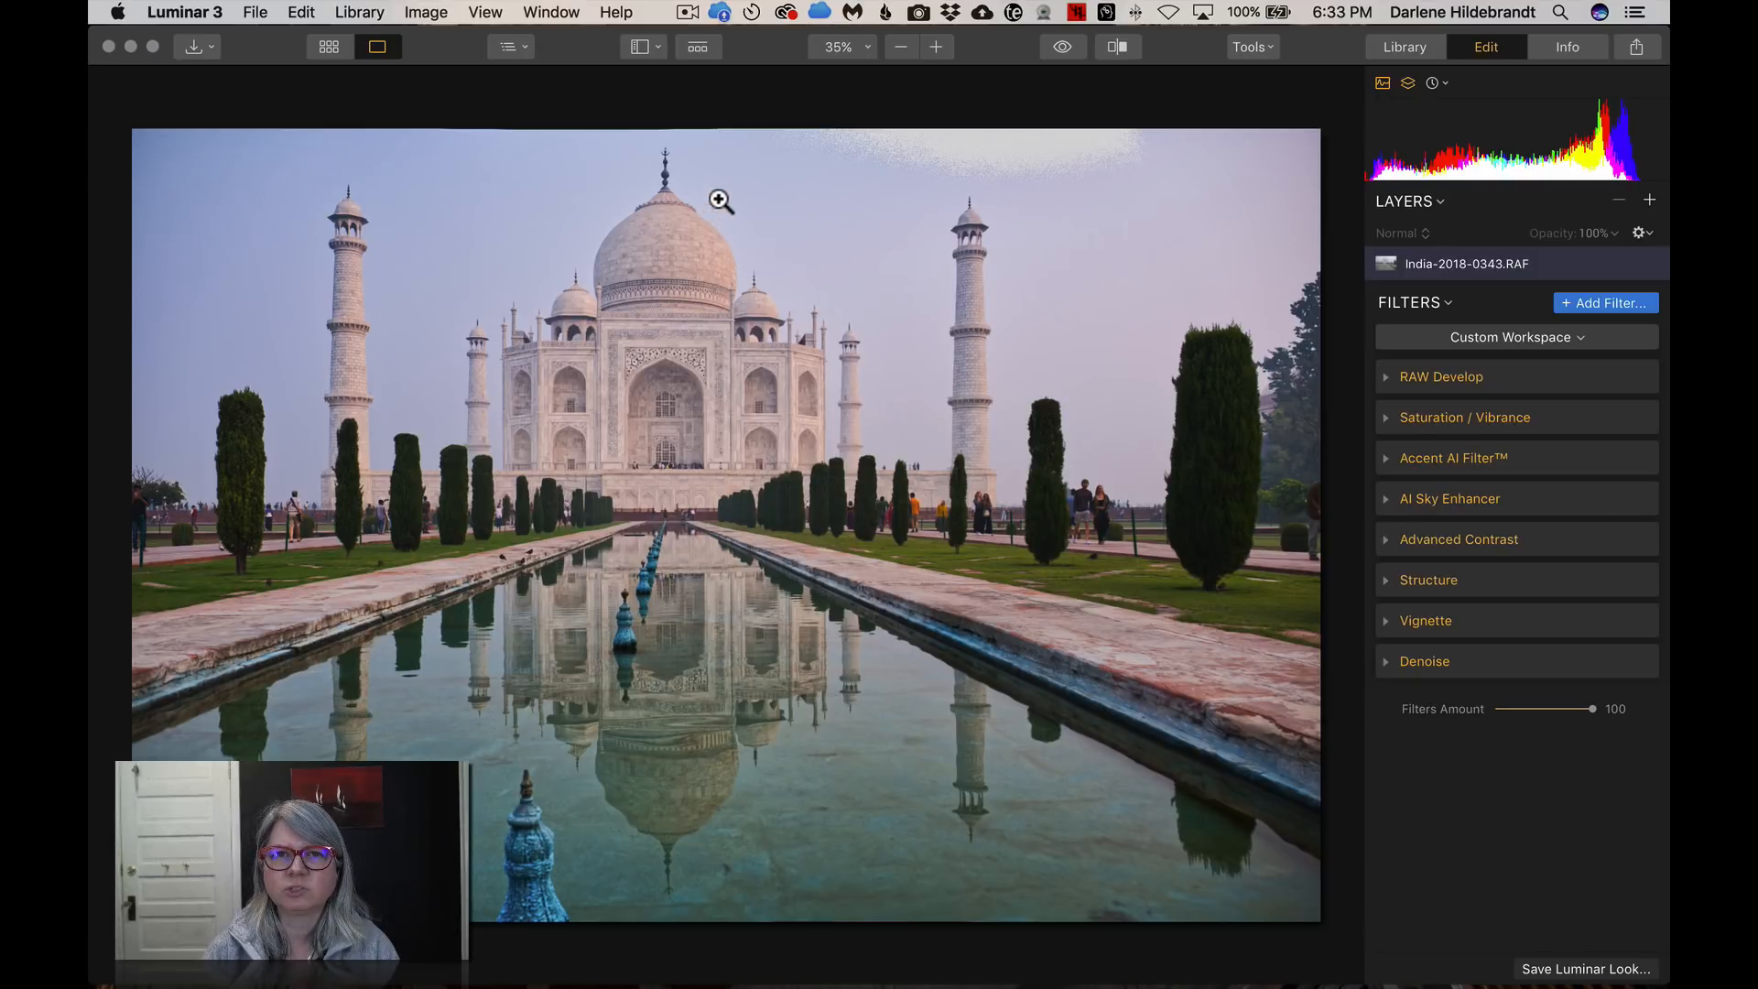
Show the Luminar Looks strip and add a new adjustment layer above the Taj Mahal photo
{"action": "left_click", "coordinate": [696, 50]}
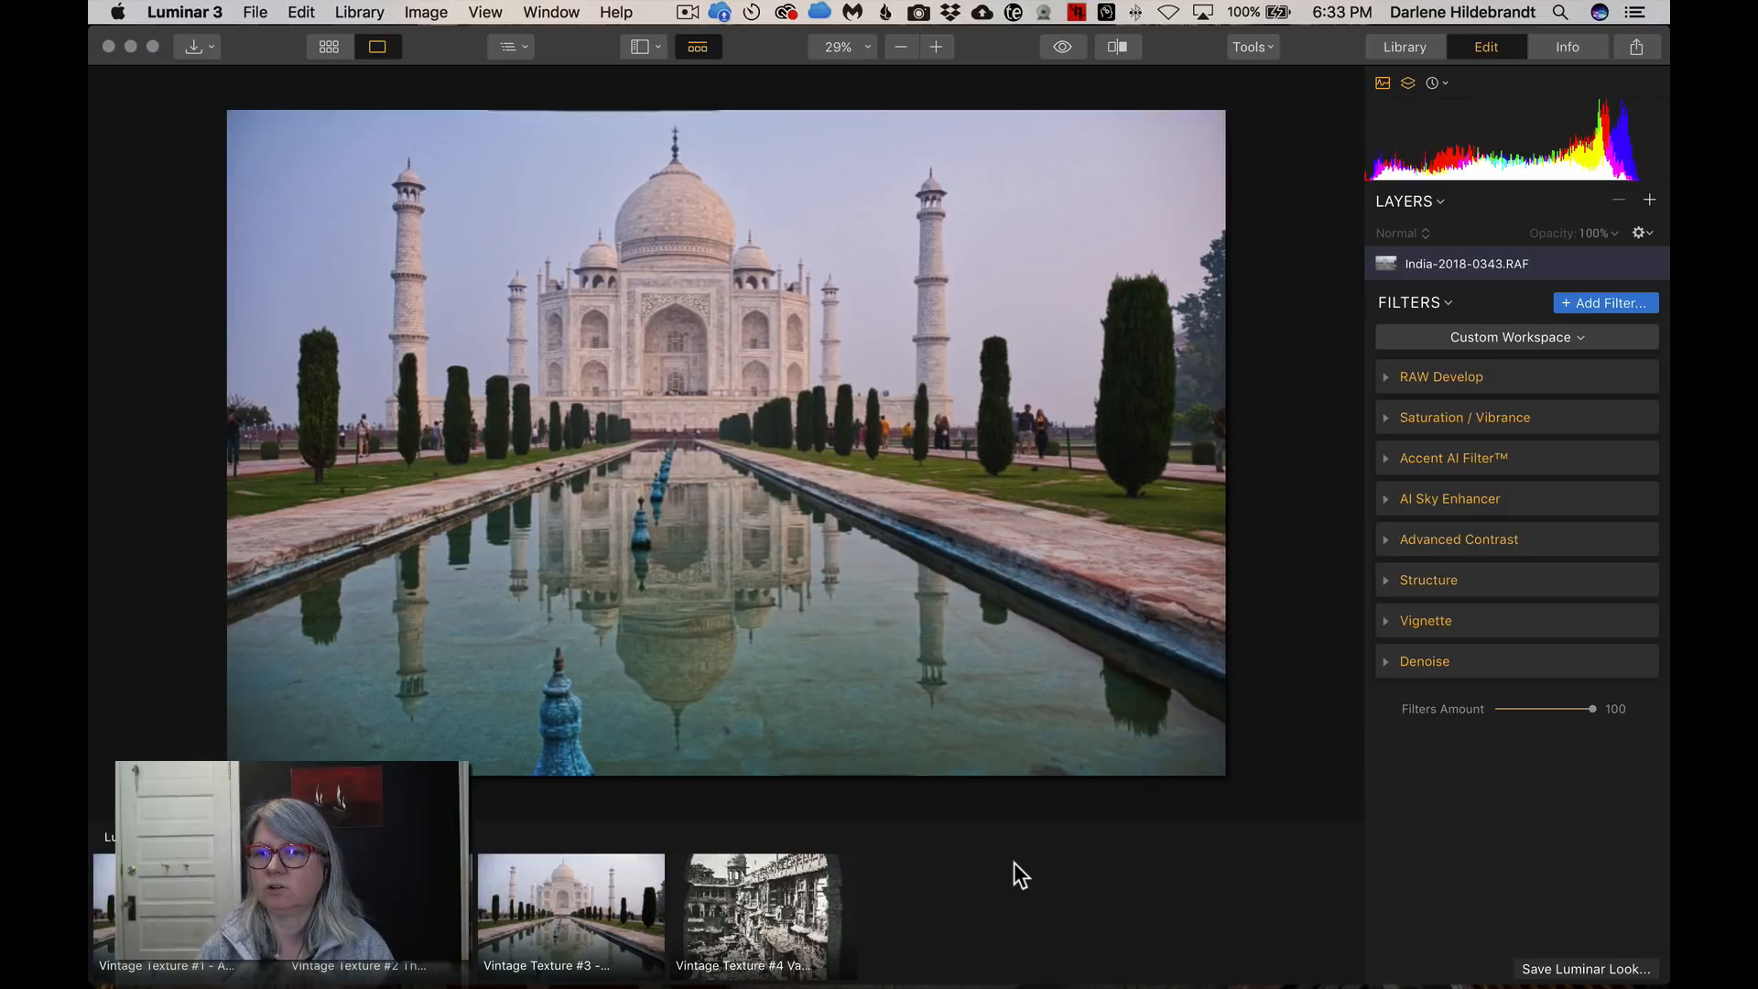
{"action": "left_click", "coordinate": [1650, 204]}
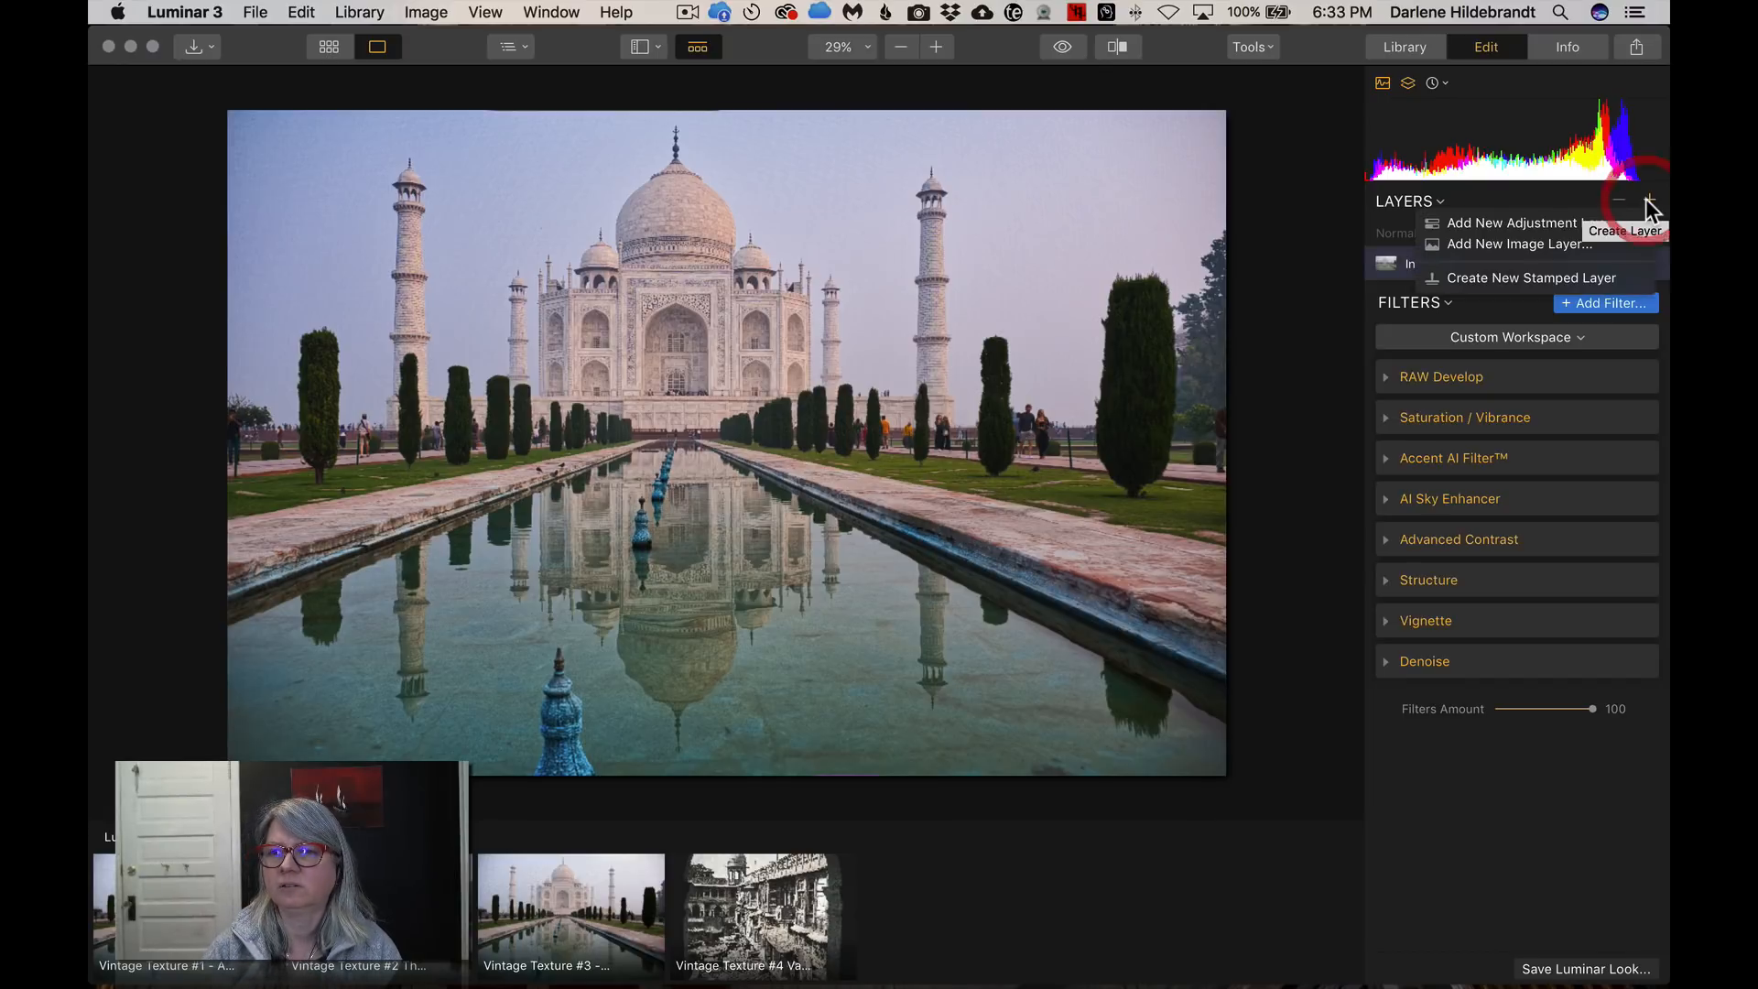
{"action": "left_click", "coordinate": [1522, 229]}
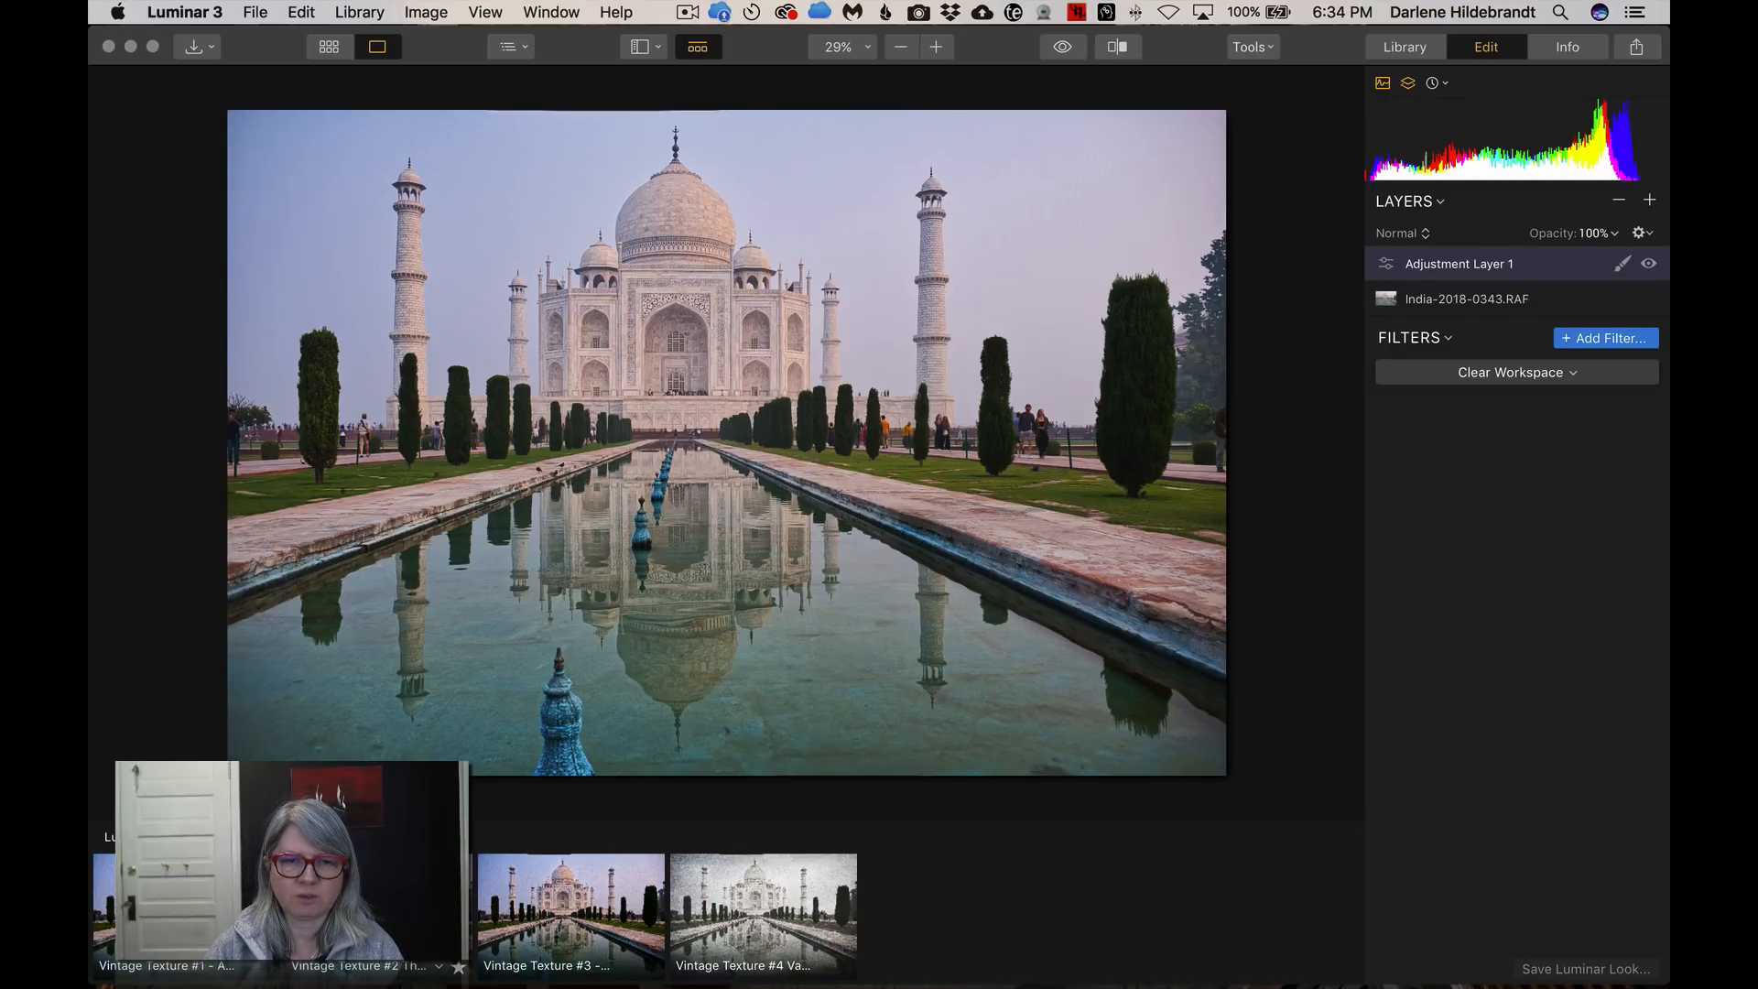
Apply the Vintage Texture #2 Look to the Taj Mahal's adjustment layer and load 03.jpg into its Texture Overlay filter
{"action": "left_click", "coordinate": [378, 916]}
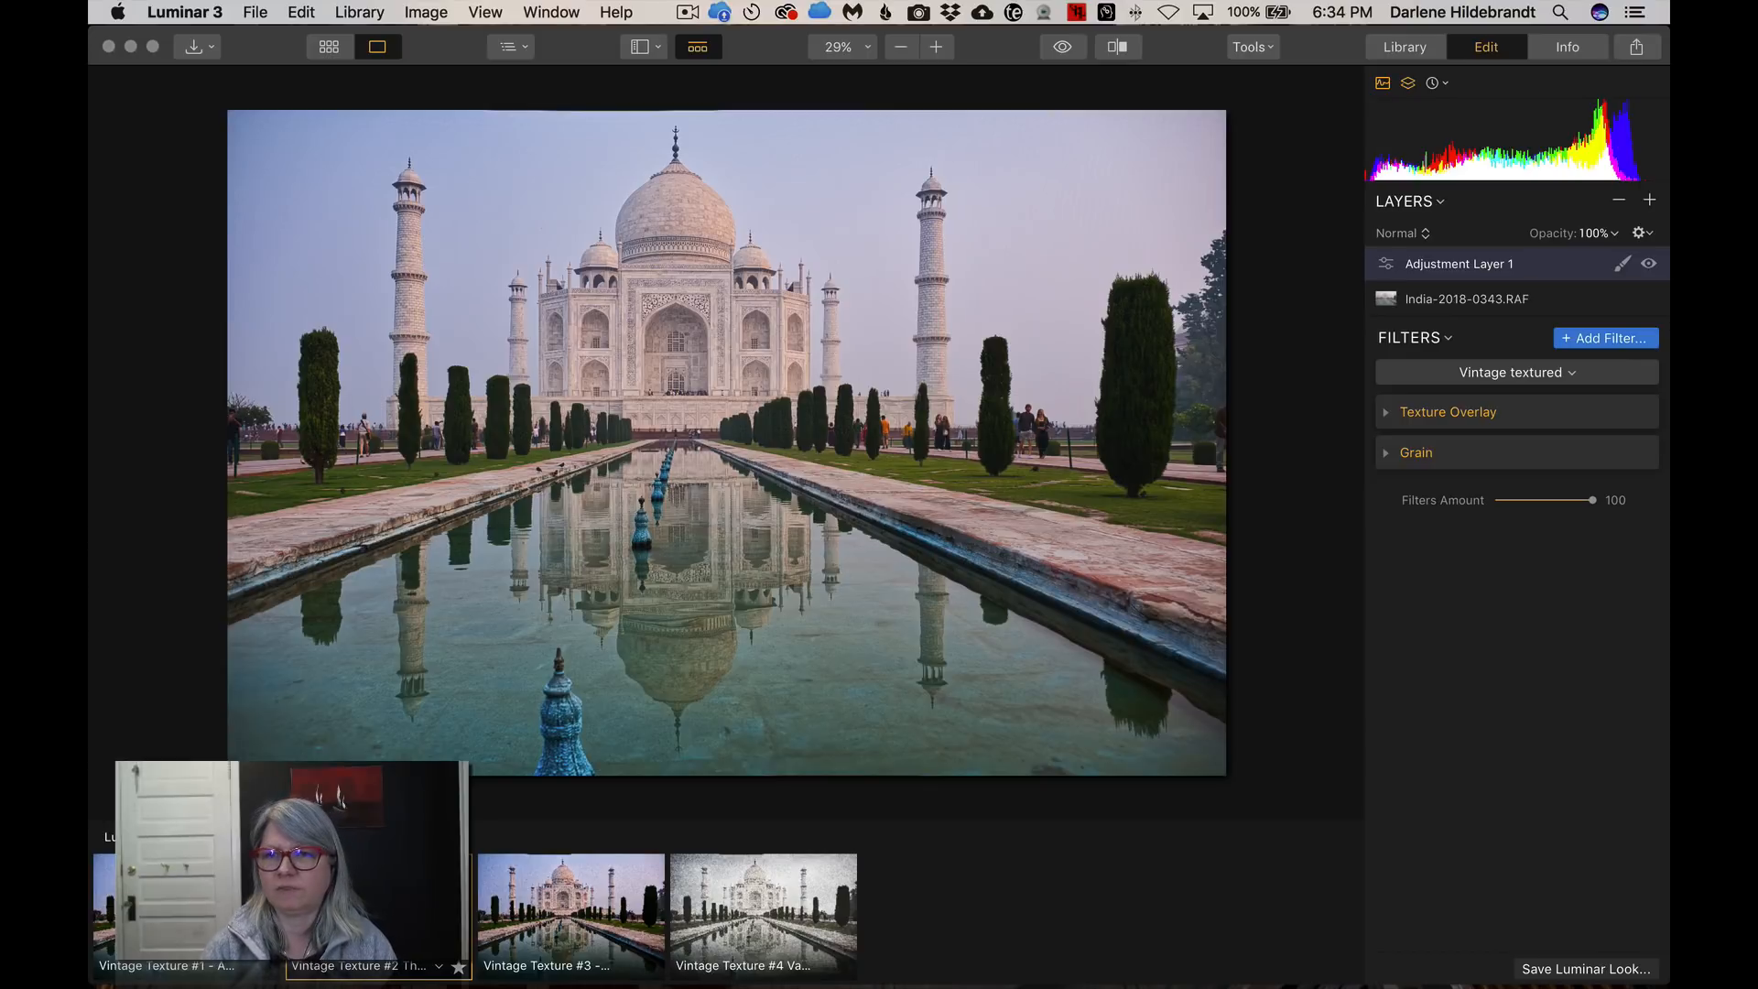
{"action": "key", "text": "backslash"}
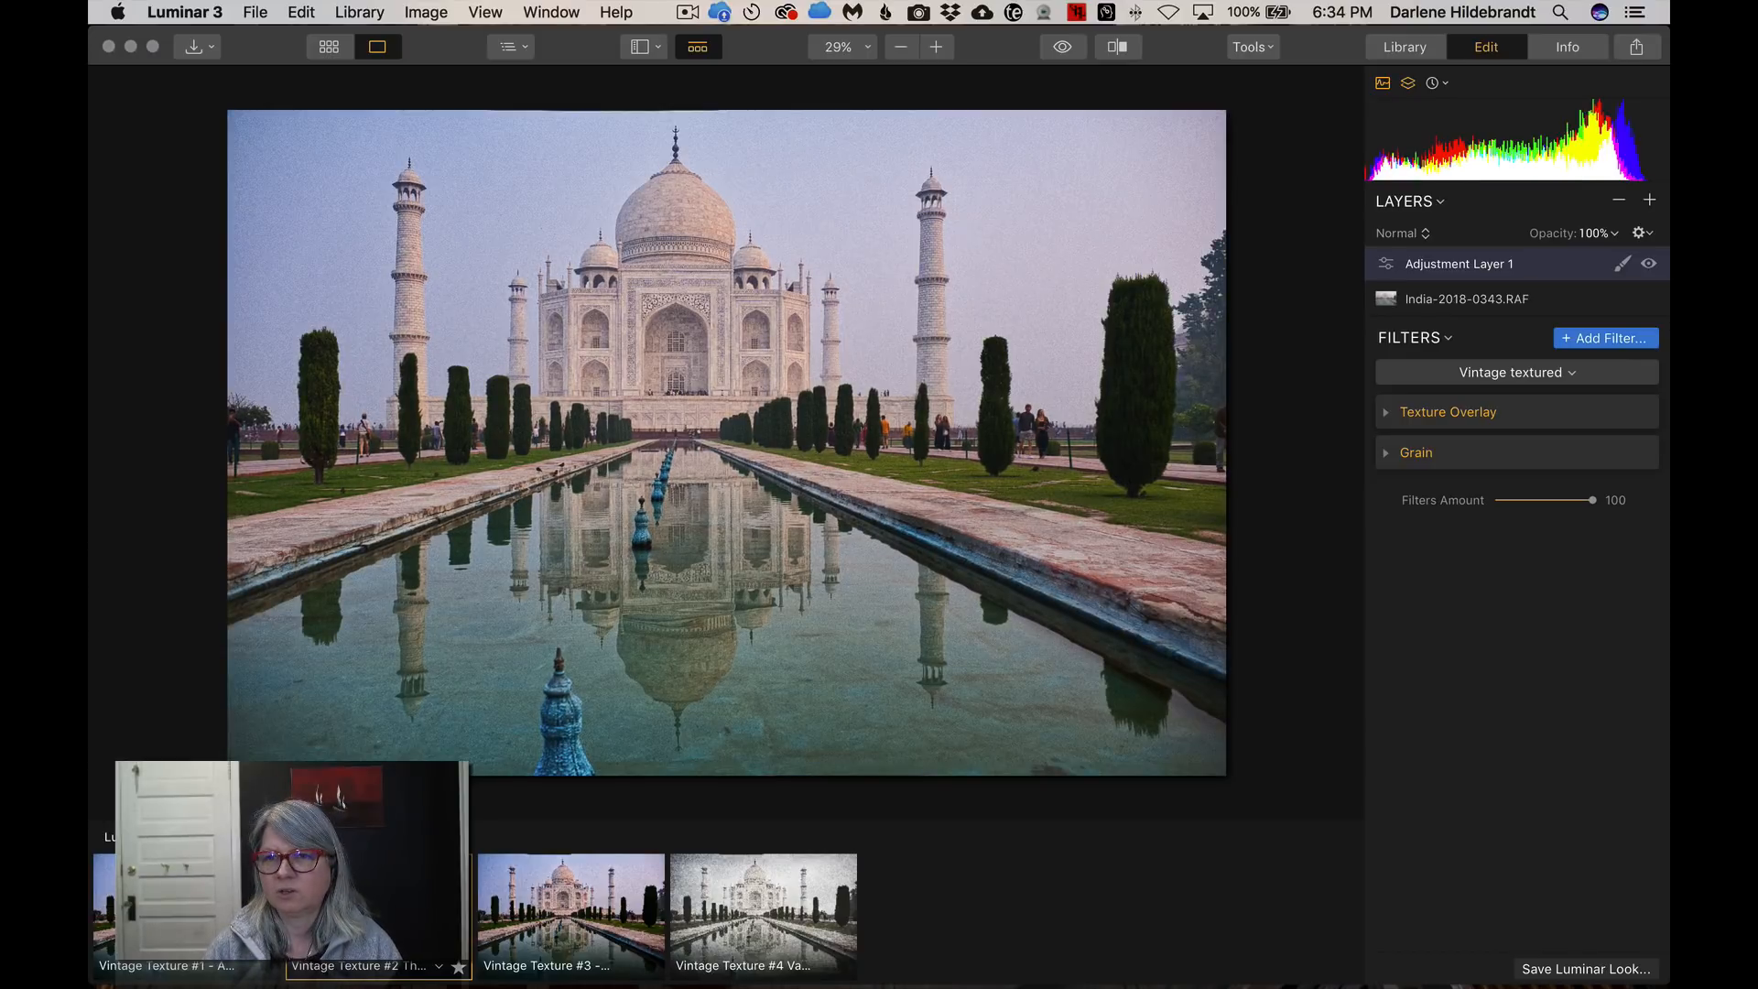
{"action": "left_click", "coordinate": [1387, 414]}
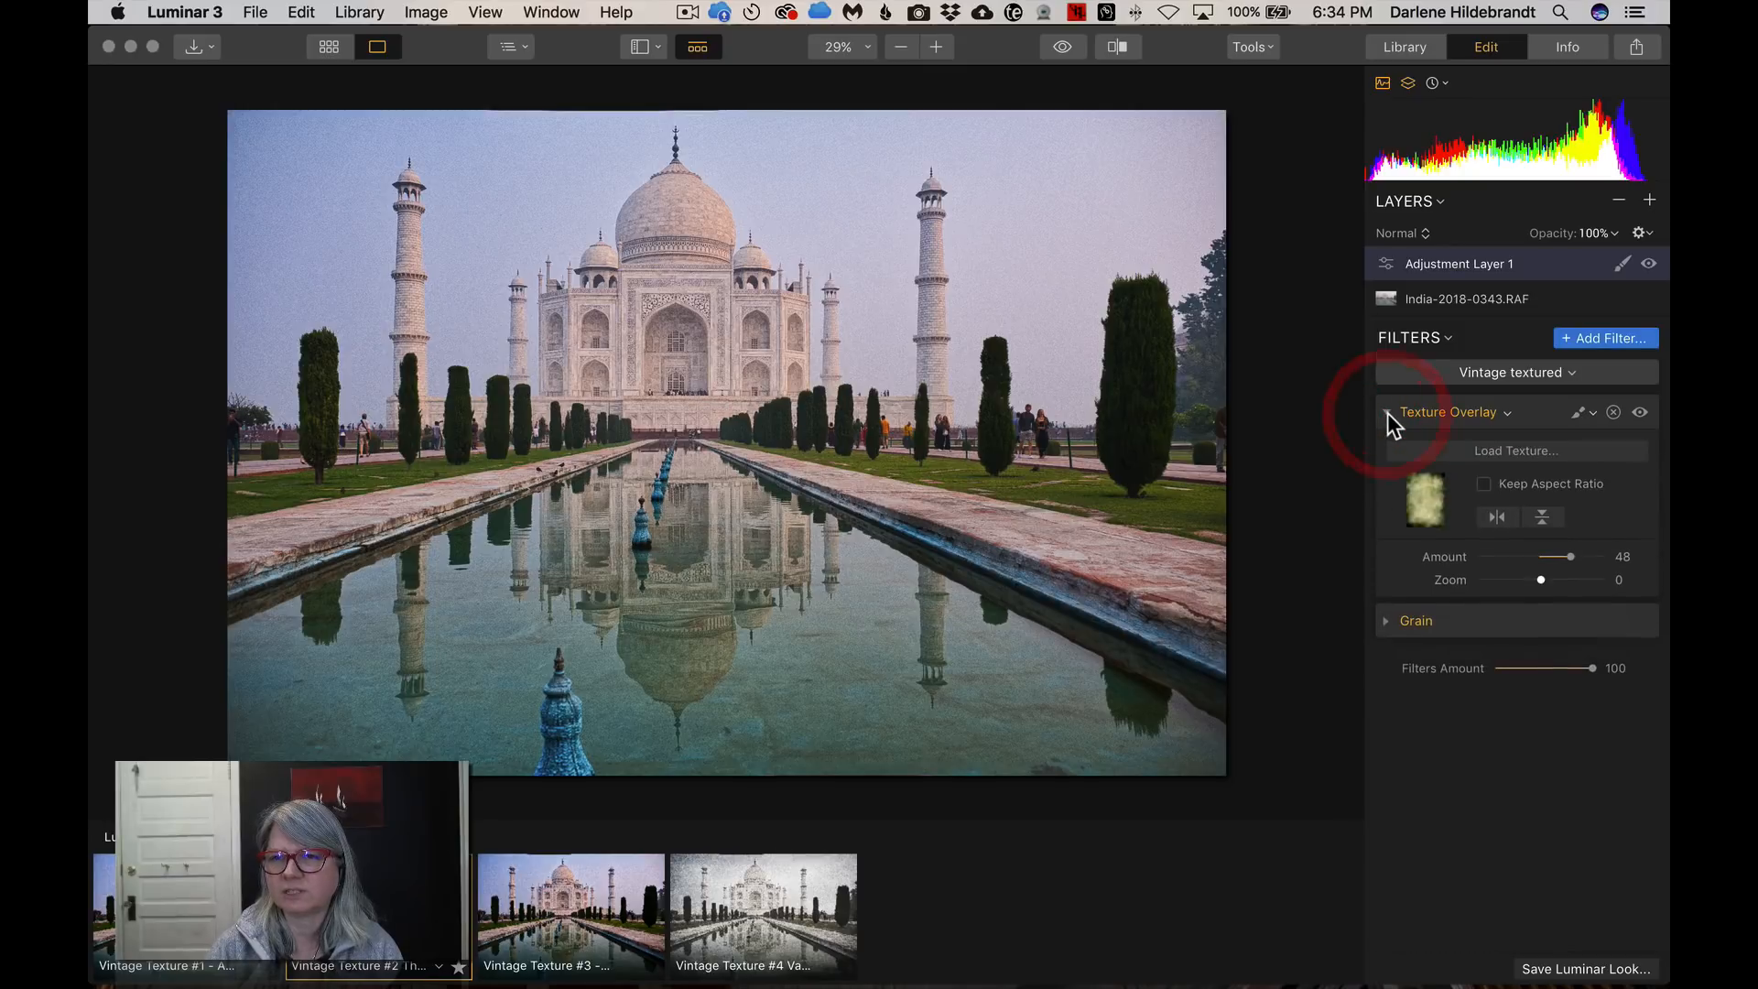
{"action": "left_click", "coordinate": [1501, 449]}
{"action": "left_click", "coordinate": [782, 223]}
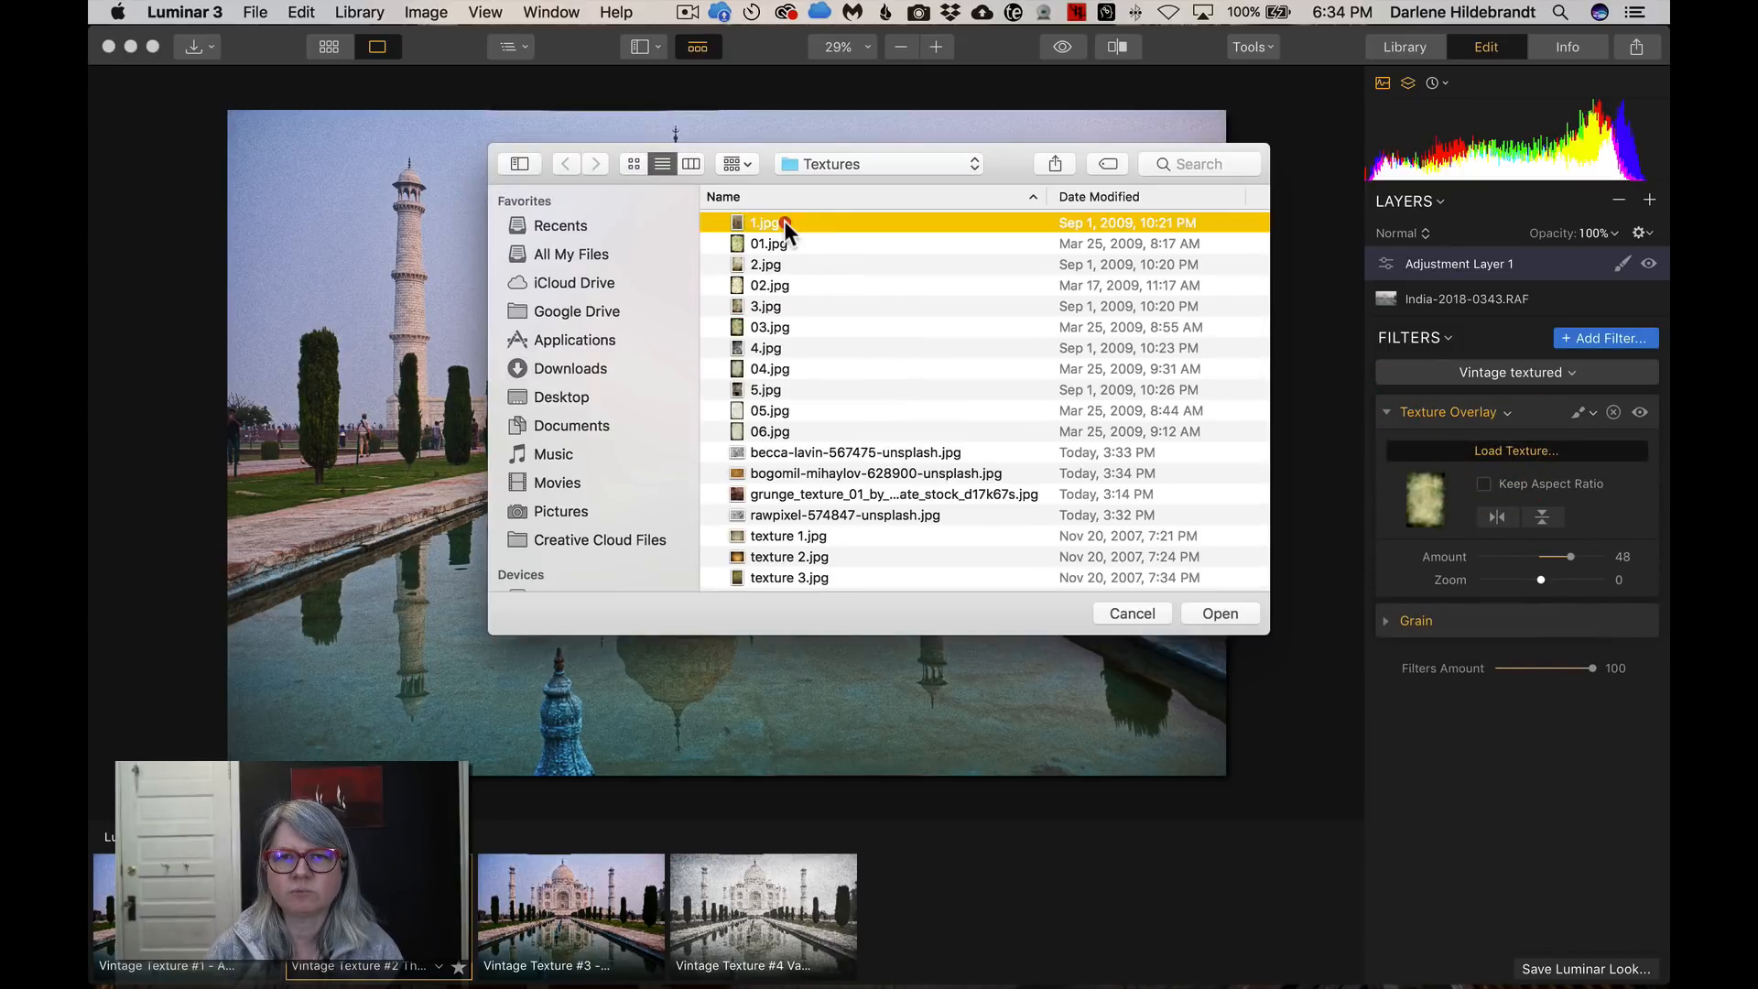
{"action": "key", "text": "space"}
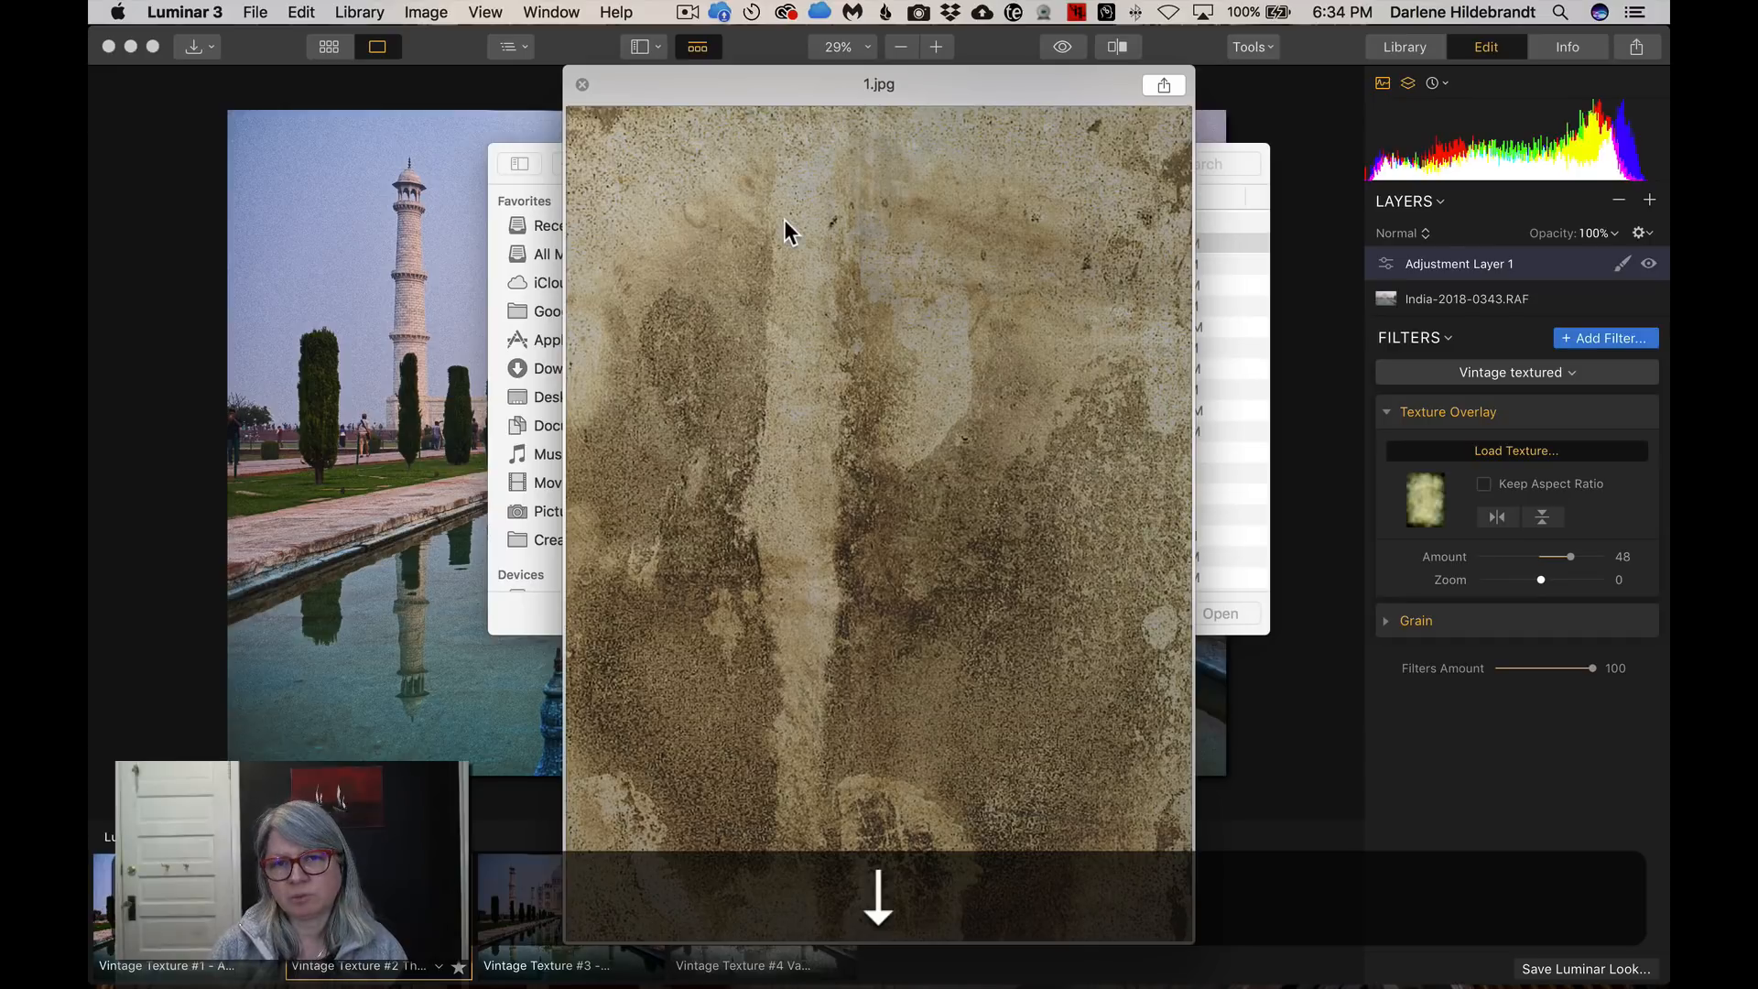
{"action": "key", "text": "Down"}
{"action": "key", "text": "Down"}
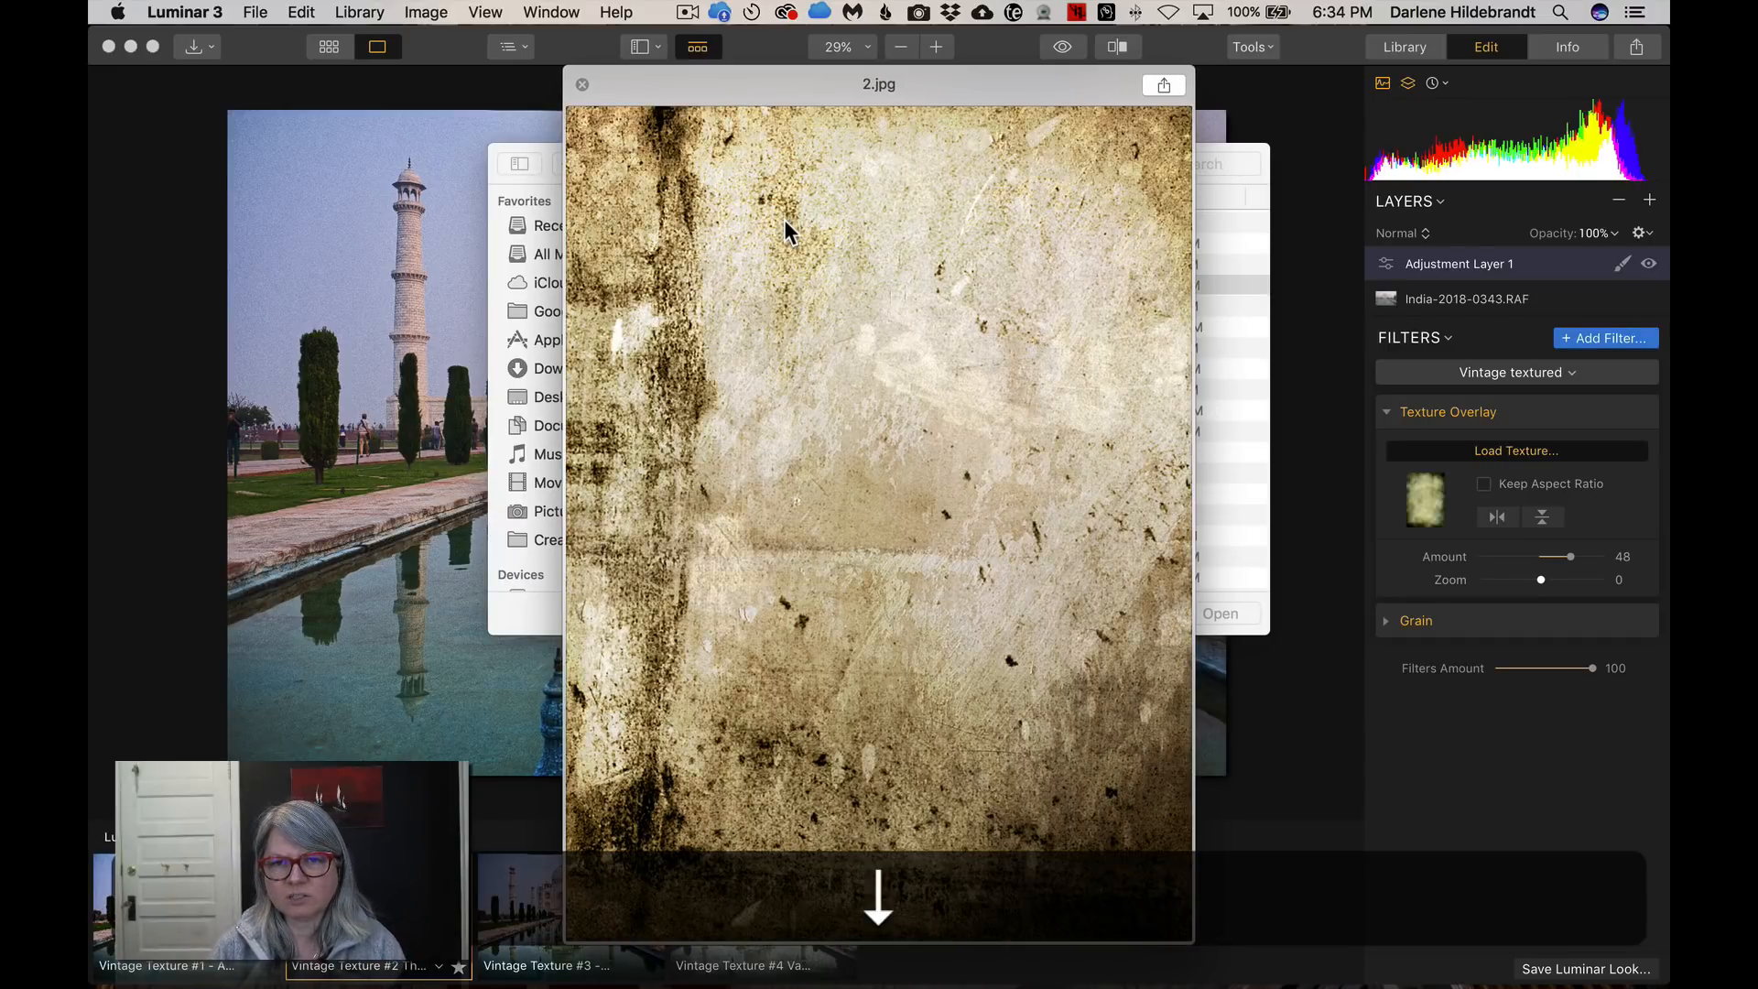
{"action": "key", "text": "Down"}
{"action": "key", "text": "Down"}
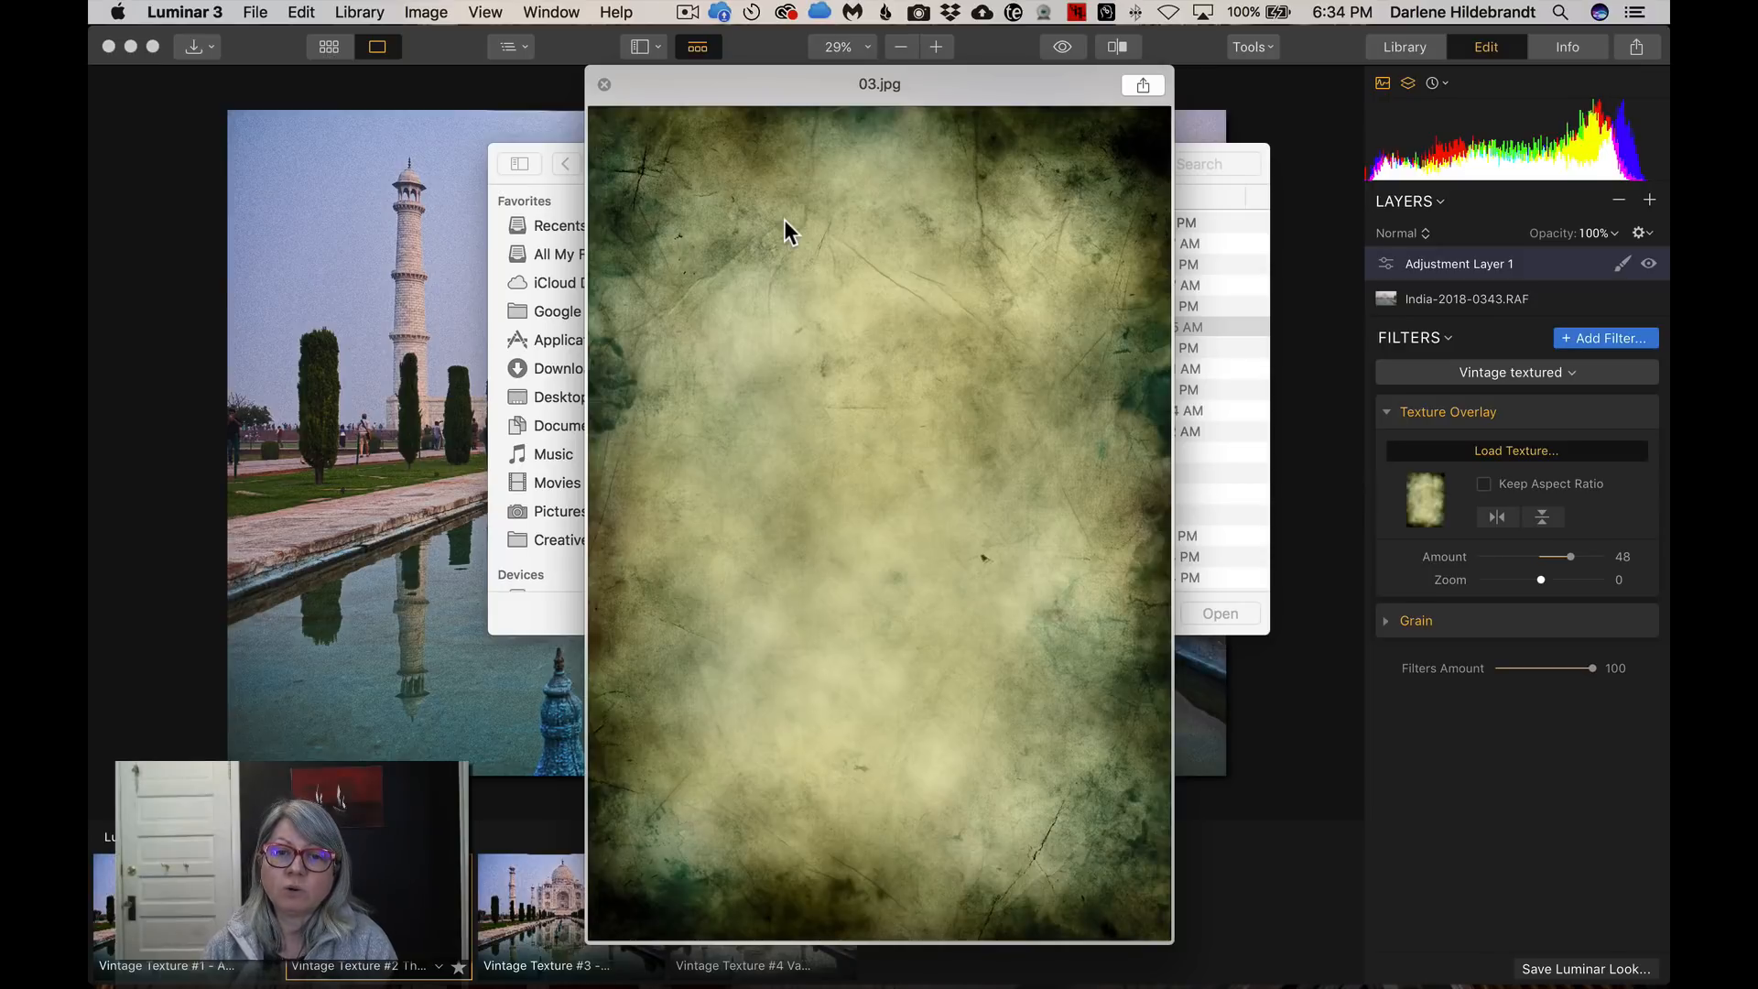
{"action": "key", "text": "space"}
{"action": "key", "text": "Return"}
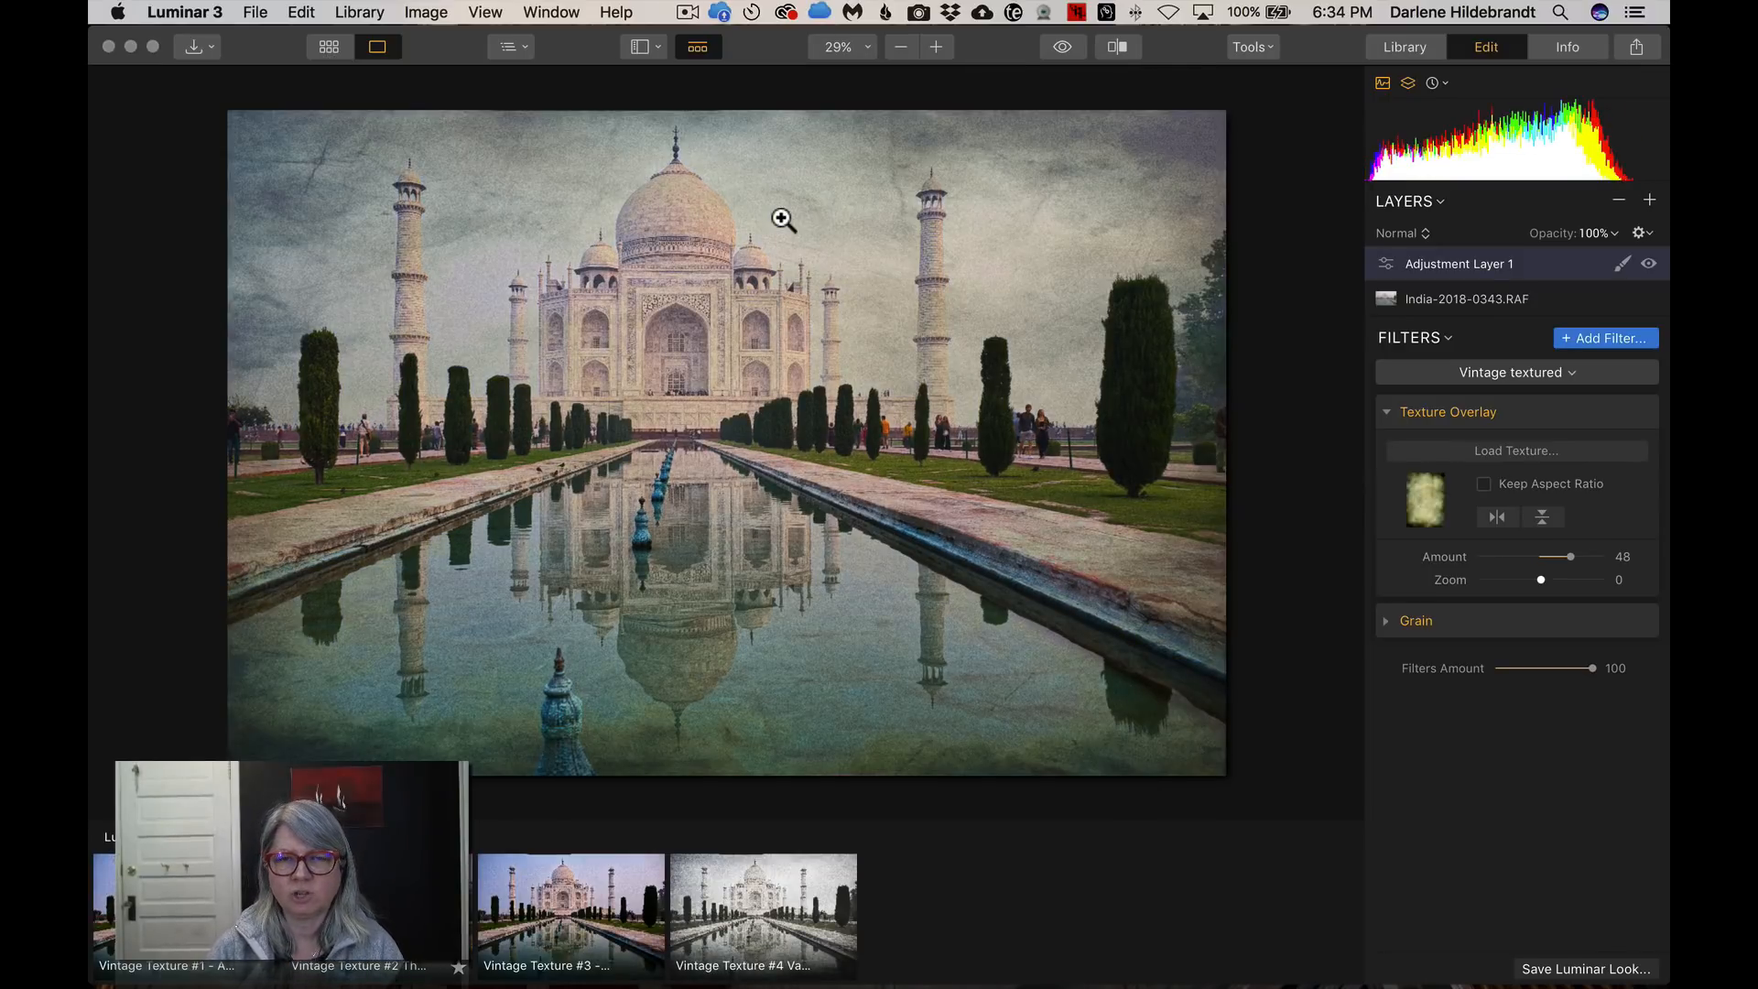
Compare the textured Taj Mahal photo with its original without the Looks strip, and set the Texture Overlay Amount to 54
{"action": "left_click", "coordinate": [698, 46]}
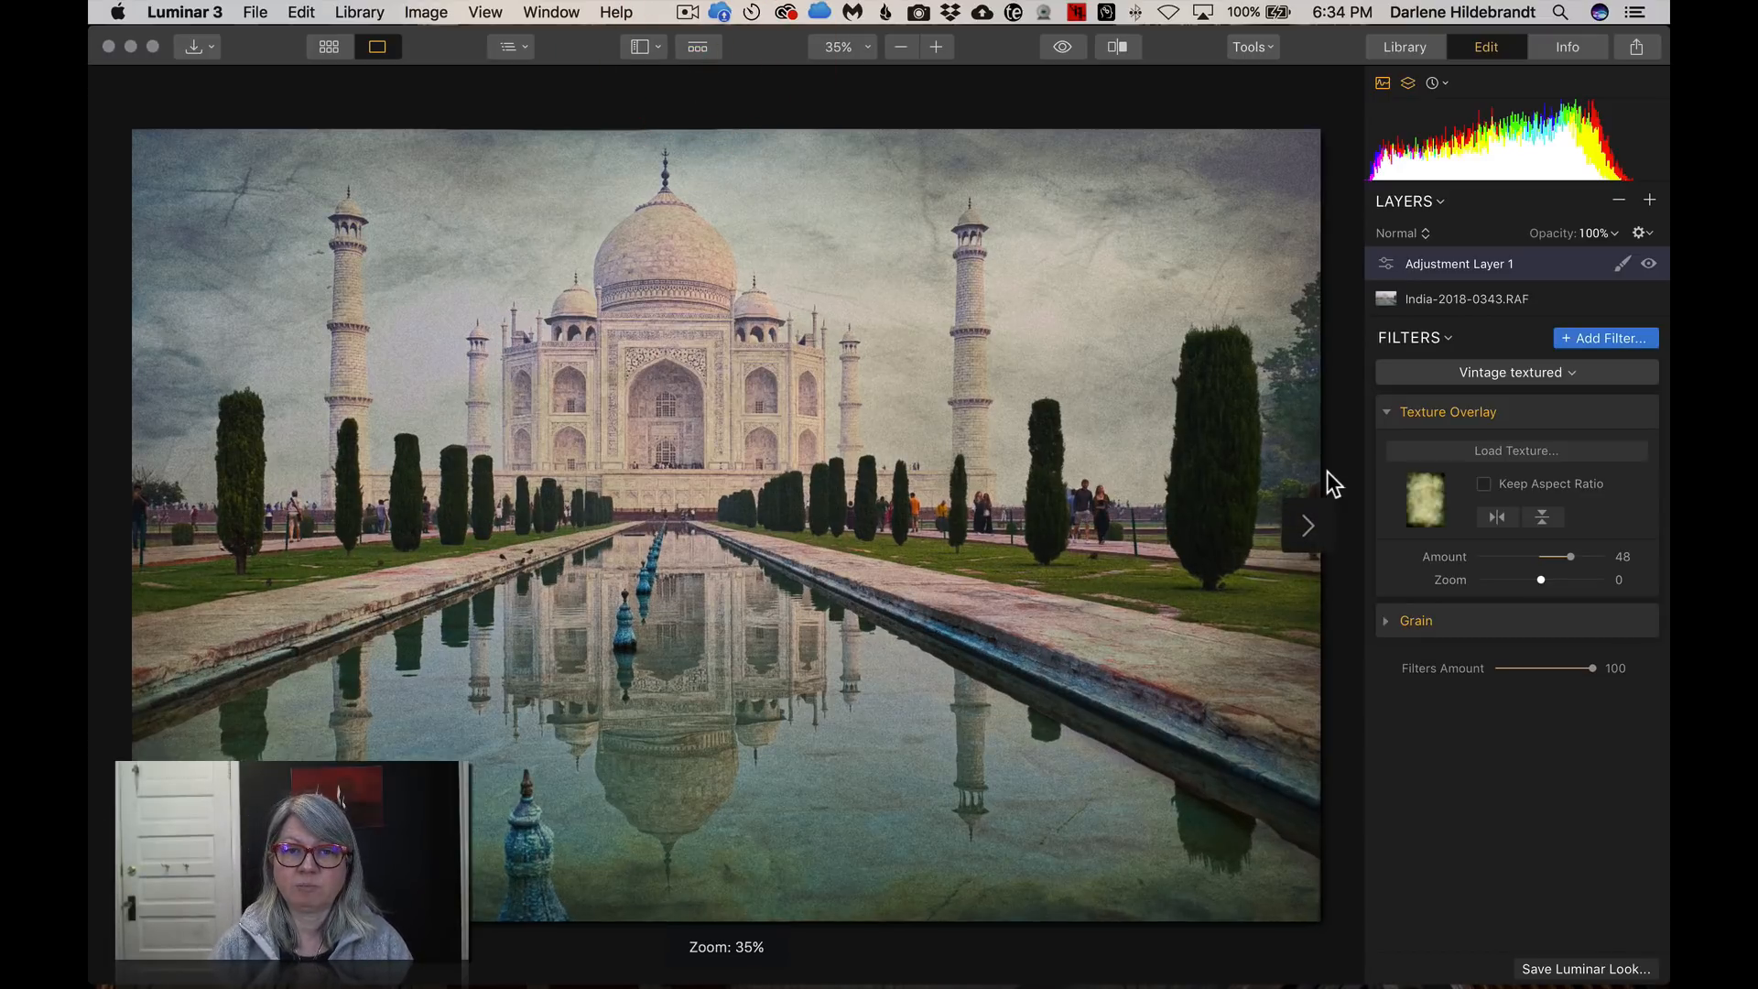
{"action": "key", "text": "backslash"}
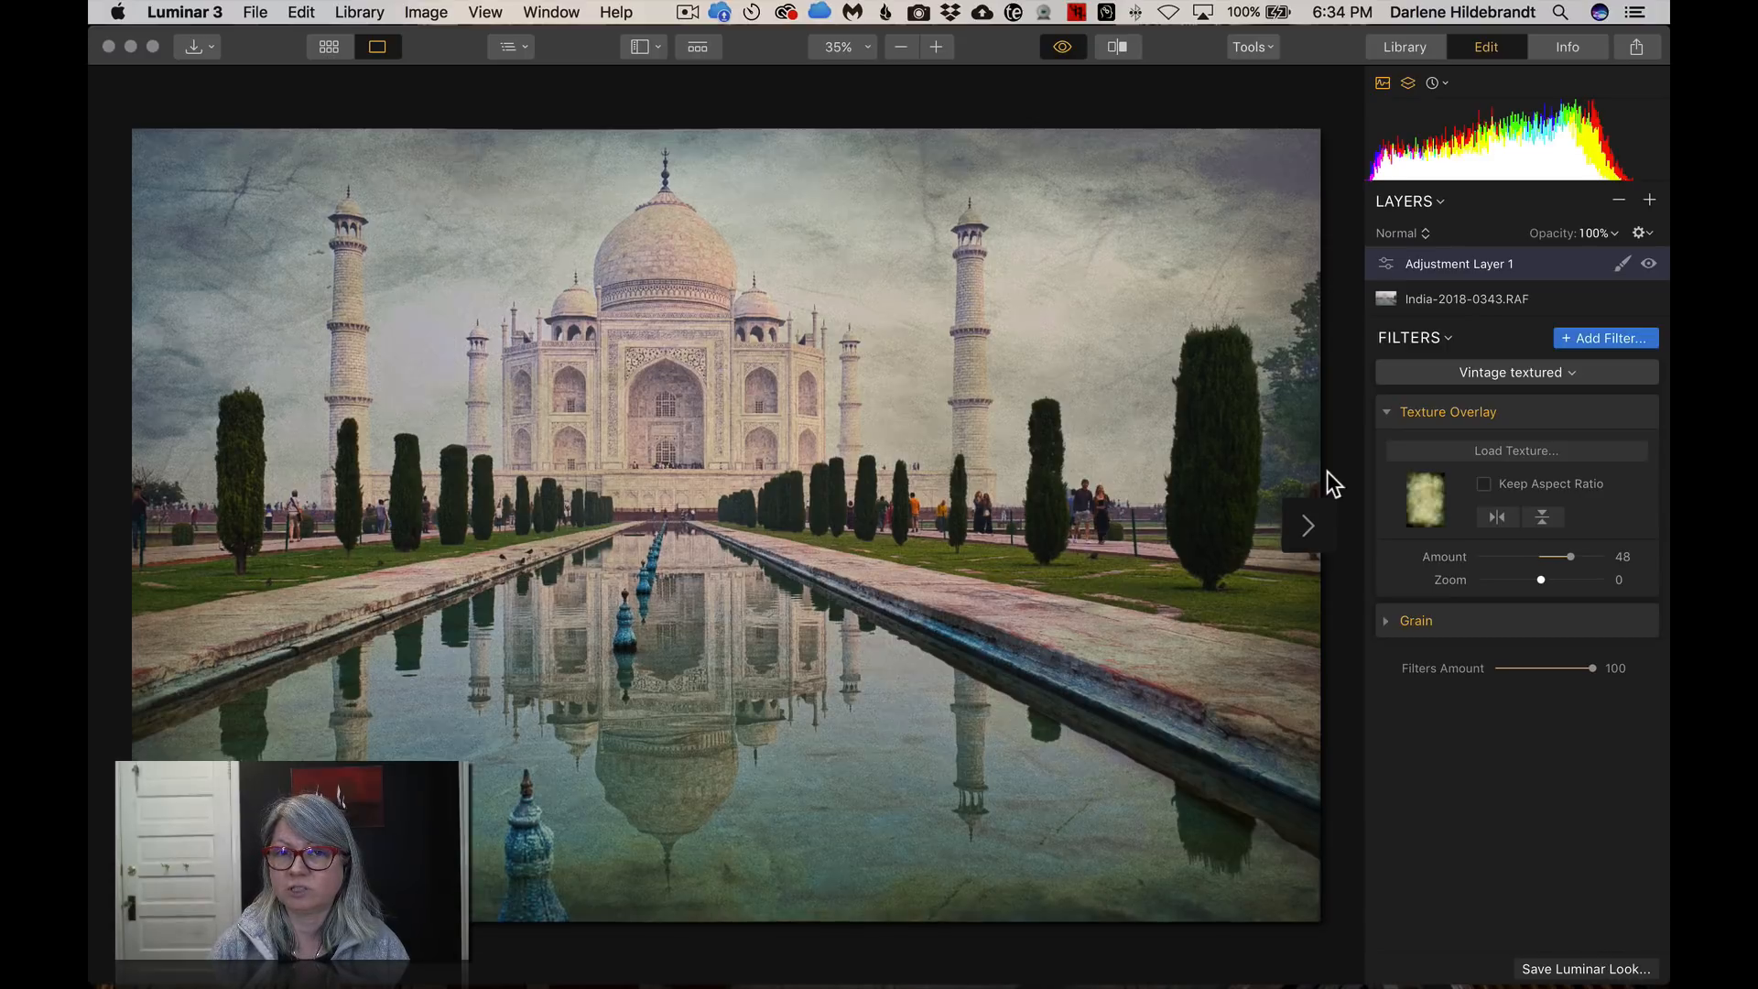
{"action": "key", "text": "backslash"}
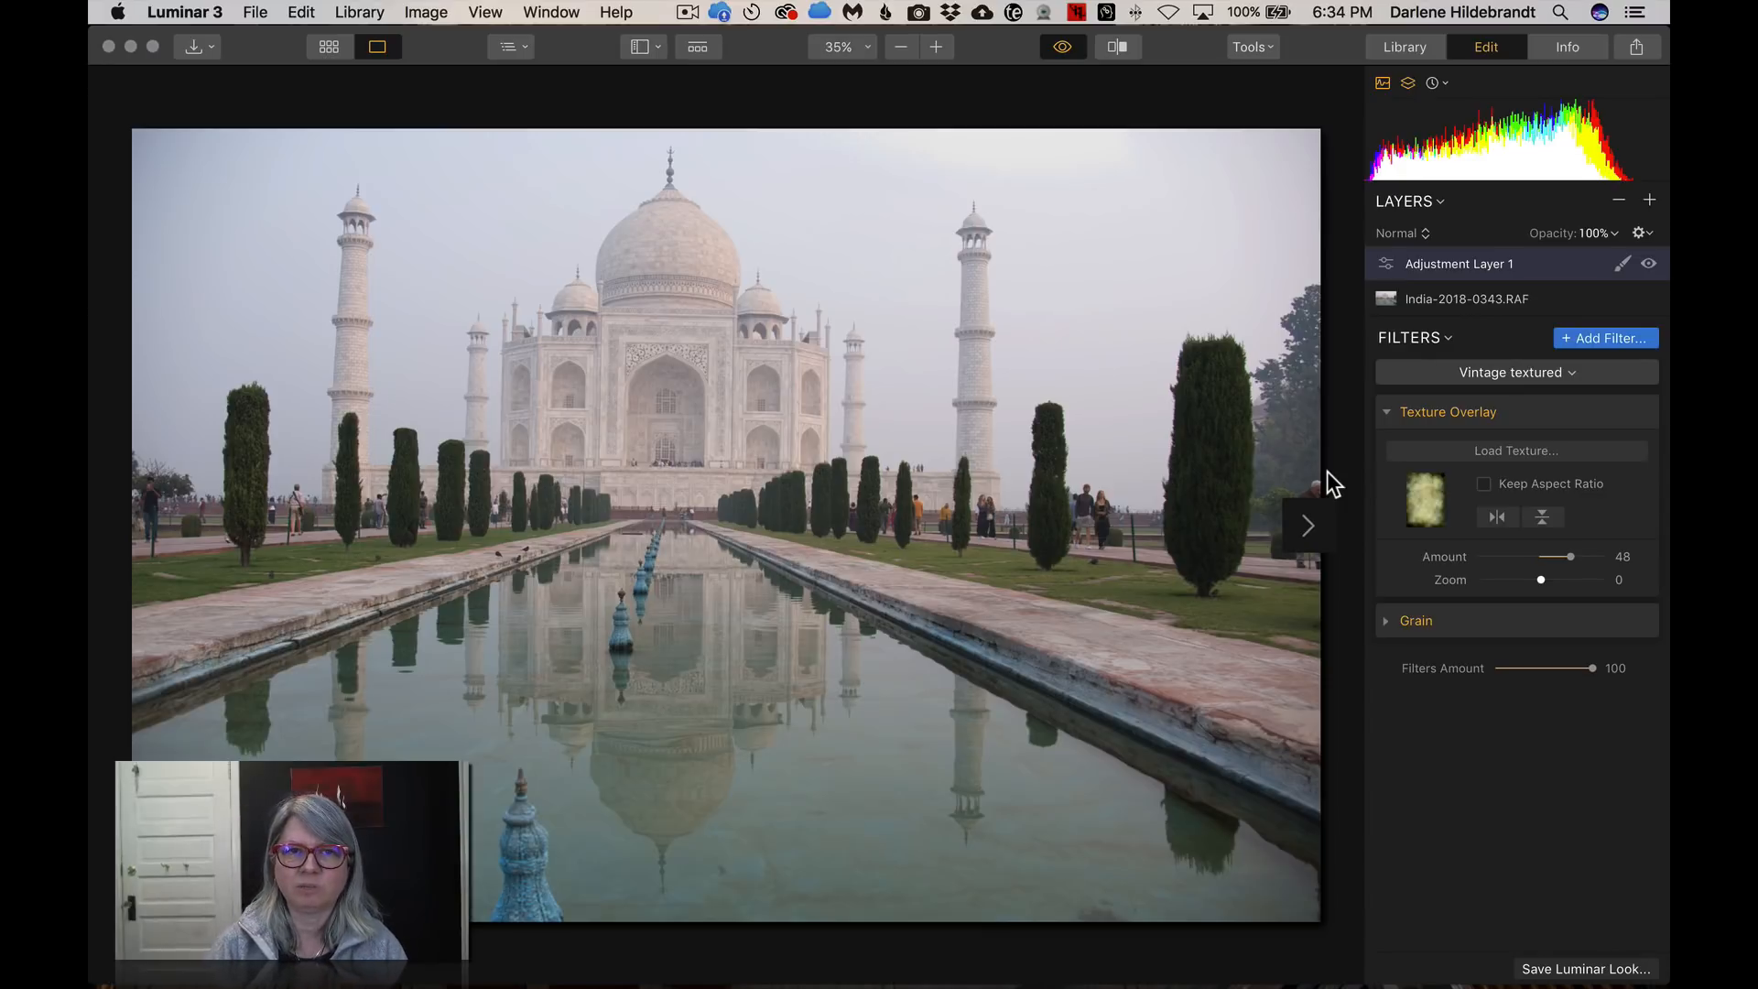
{"action": "key", "text": "backslash"}
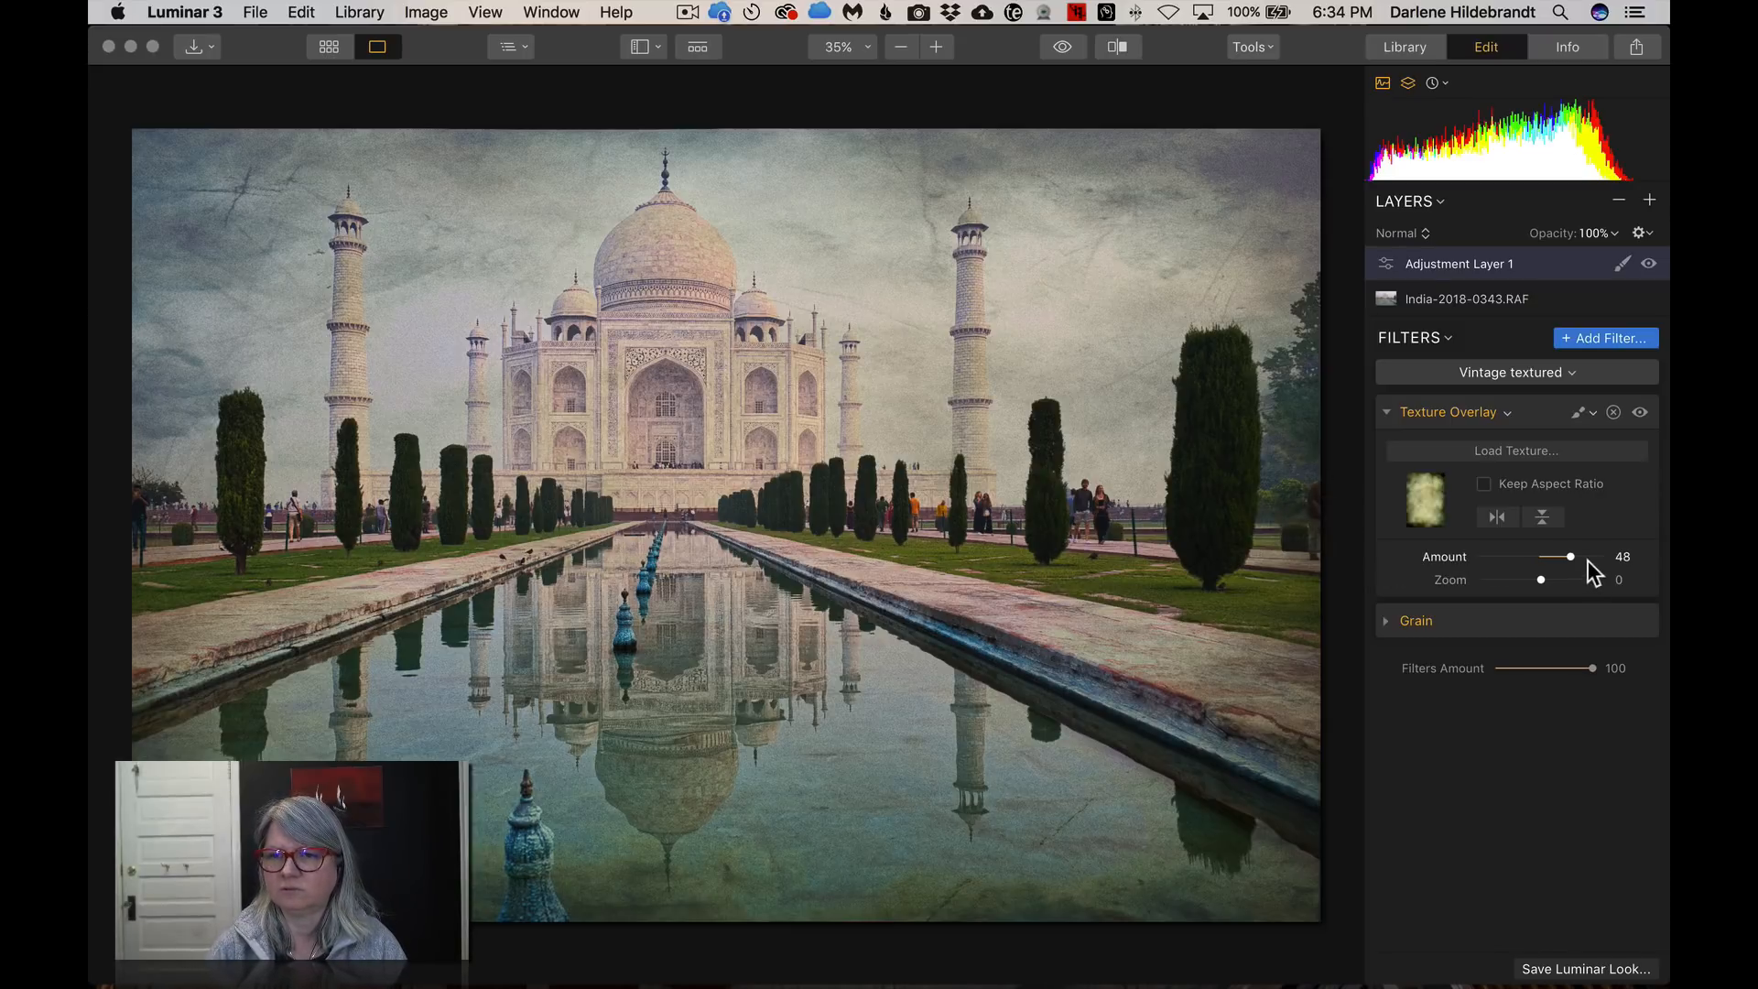
{"action": "left_click_drag", "start_coordinate": [1570, 553], "coordinate": [1574, 553]}
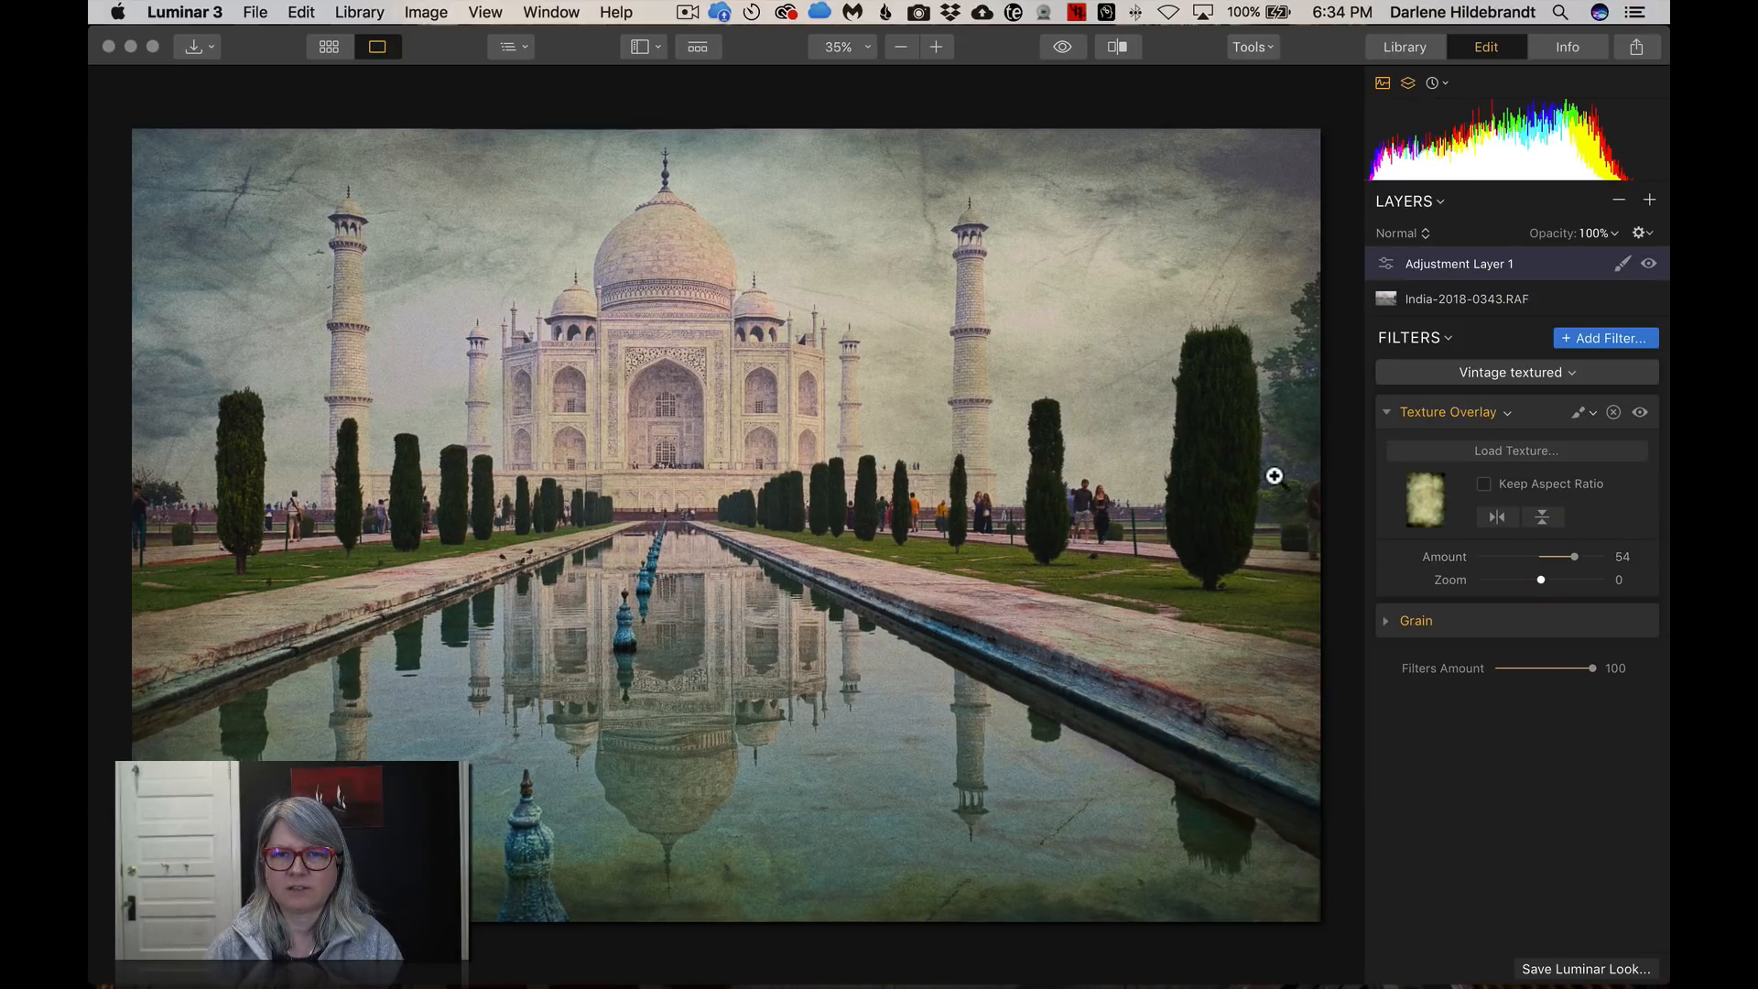
Open the black-and-white portrait of the turbaned man from the Texture demonstration album and compare it with its original
{"action": "key", "text": "g"}
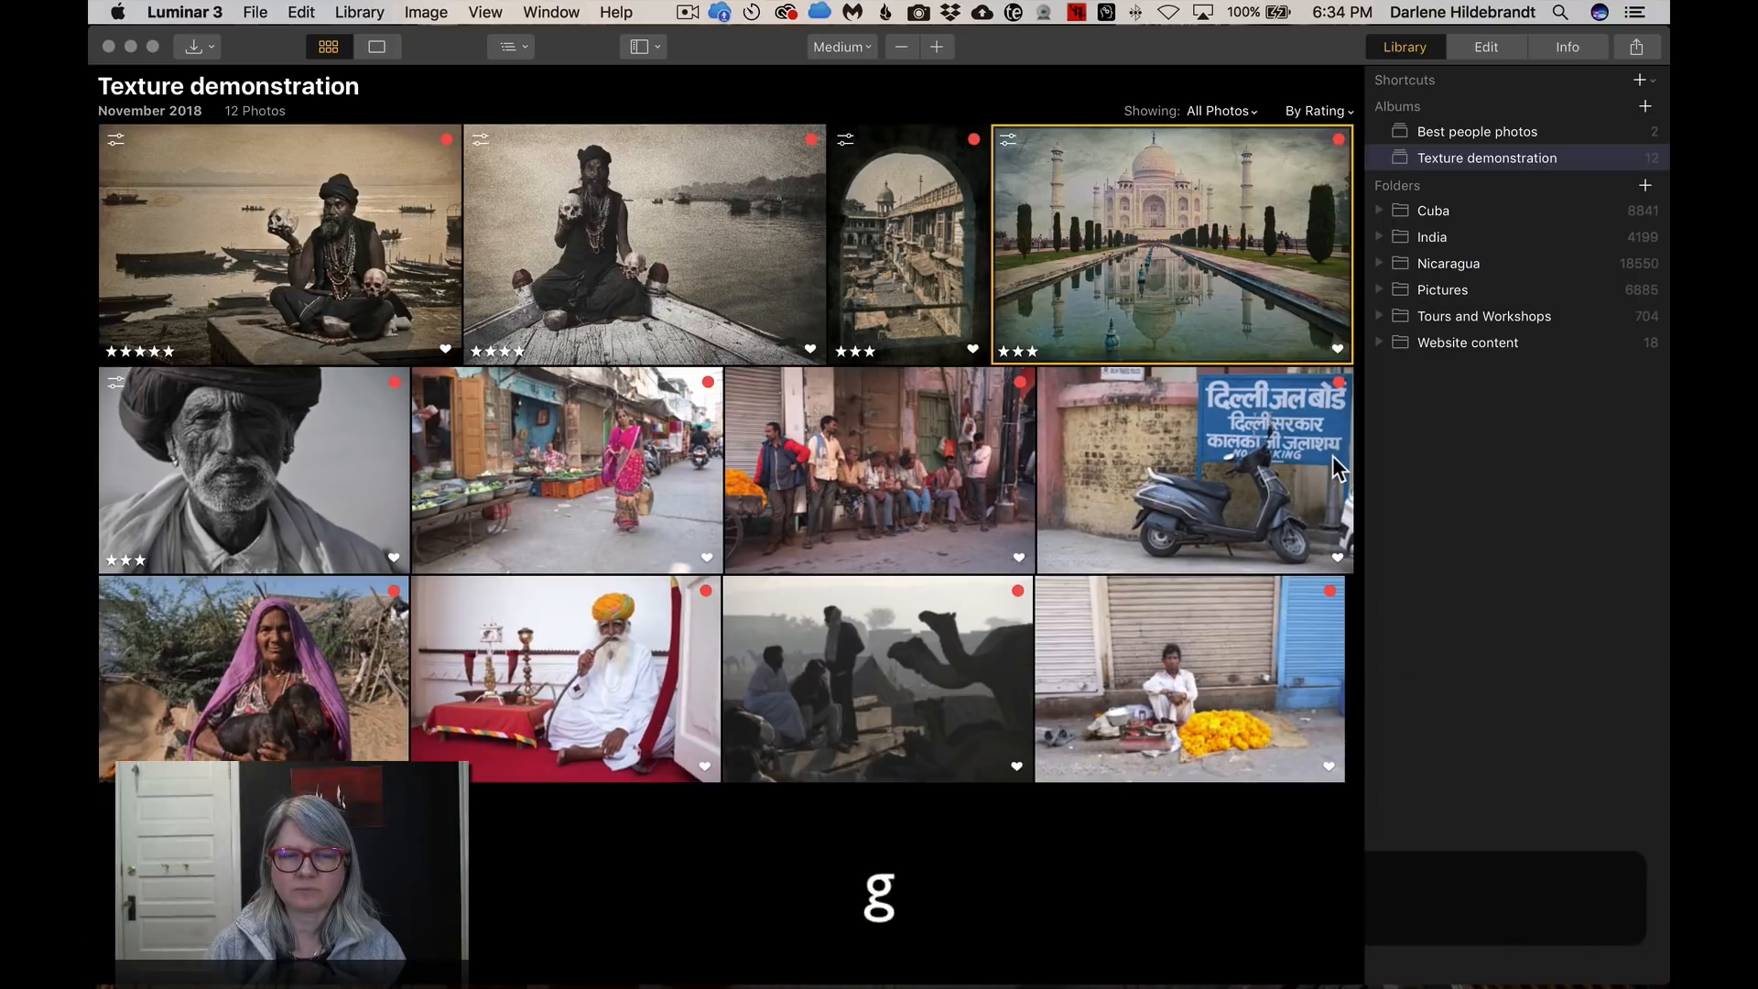
{"action": "key", "text": "Right"}
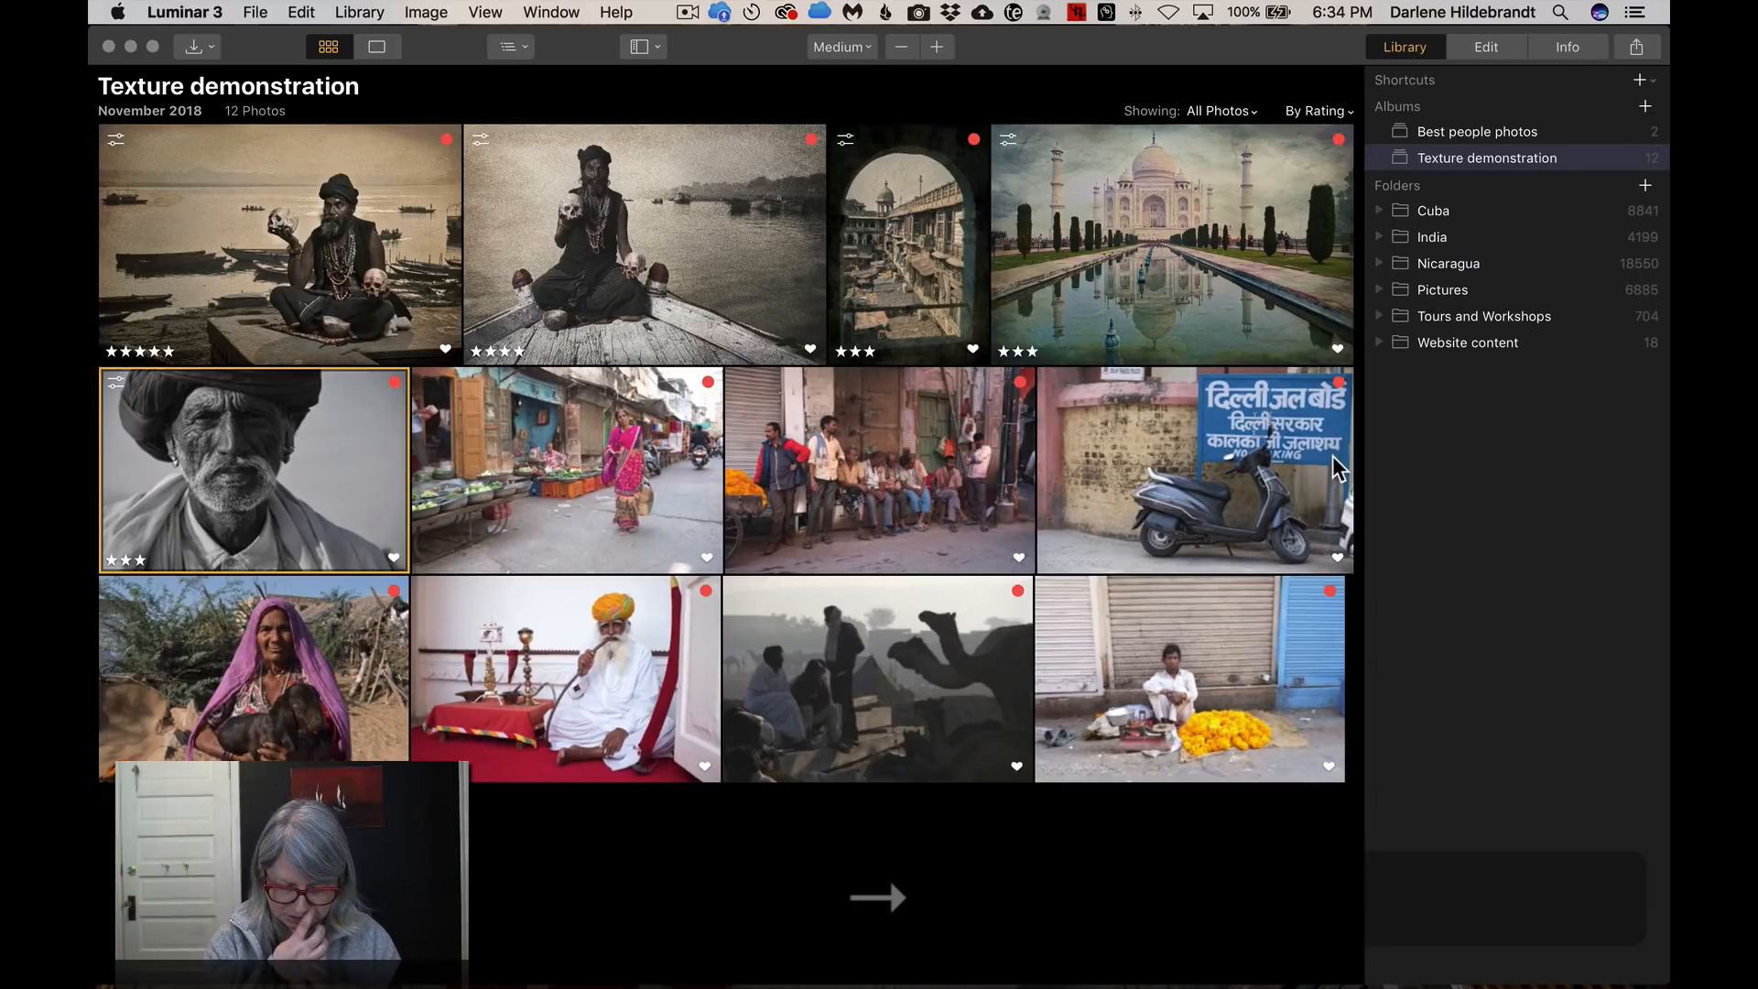
{"action": "key", "text": "d"}
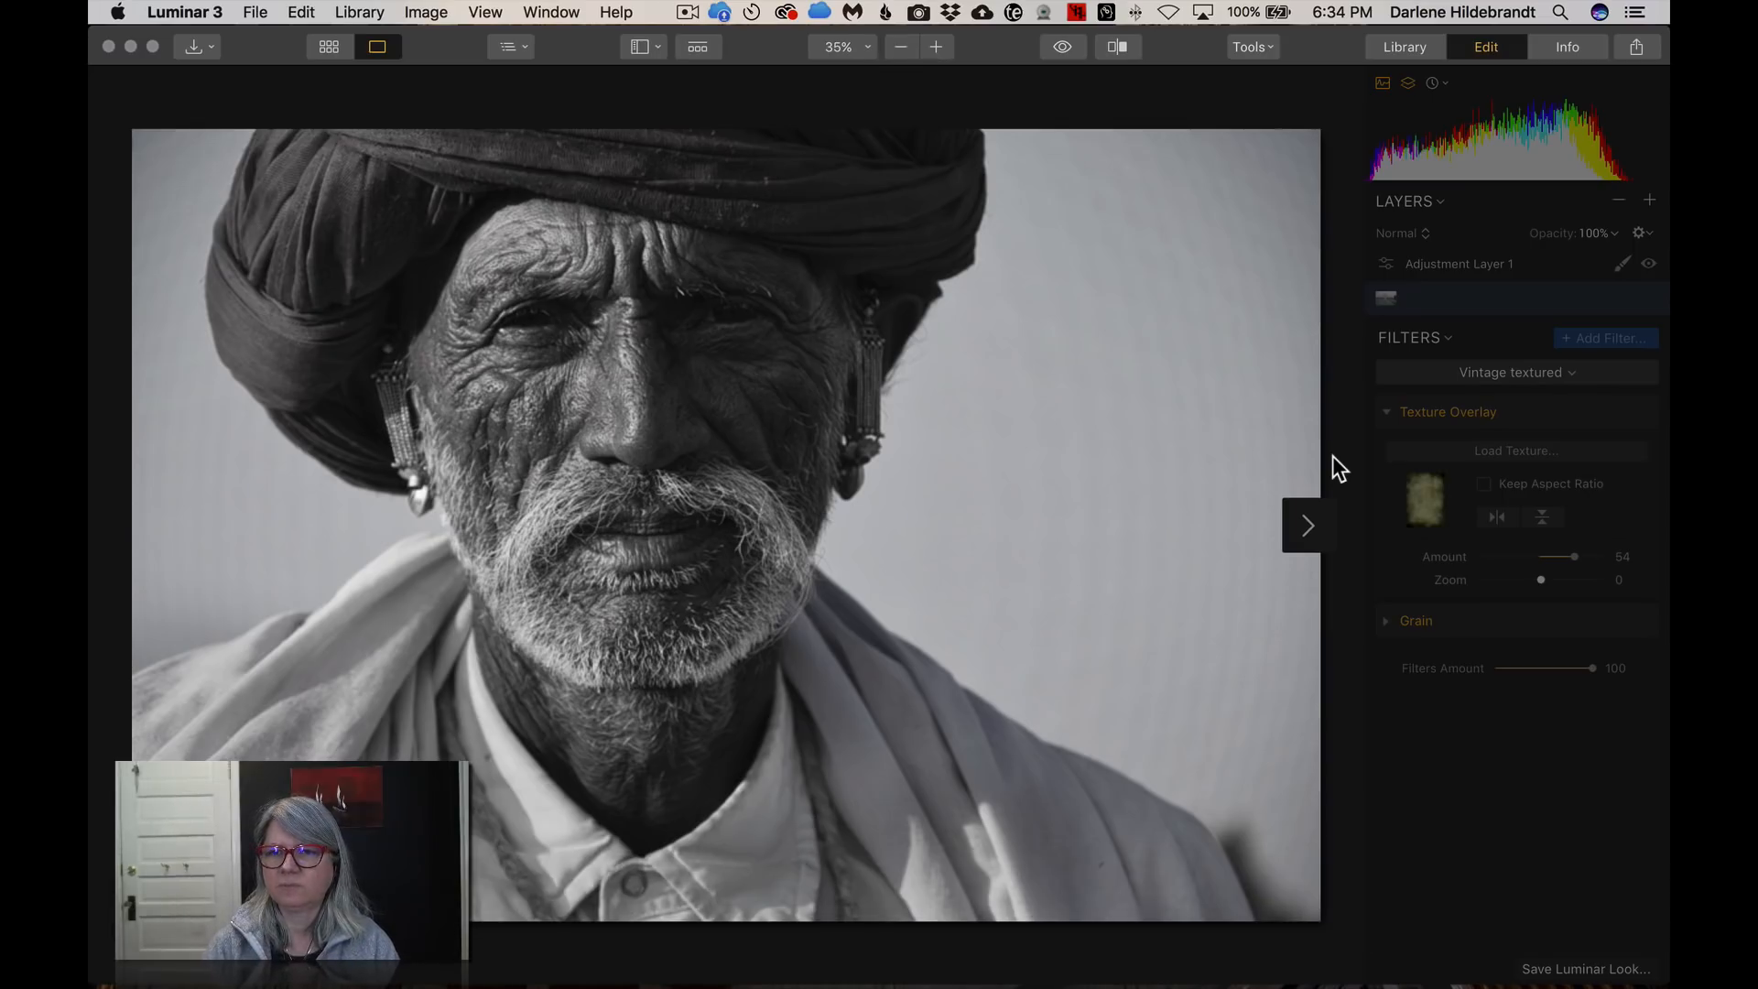
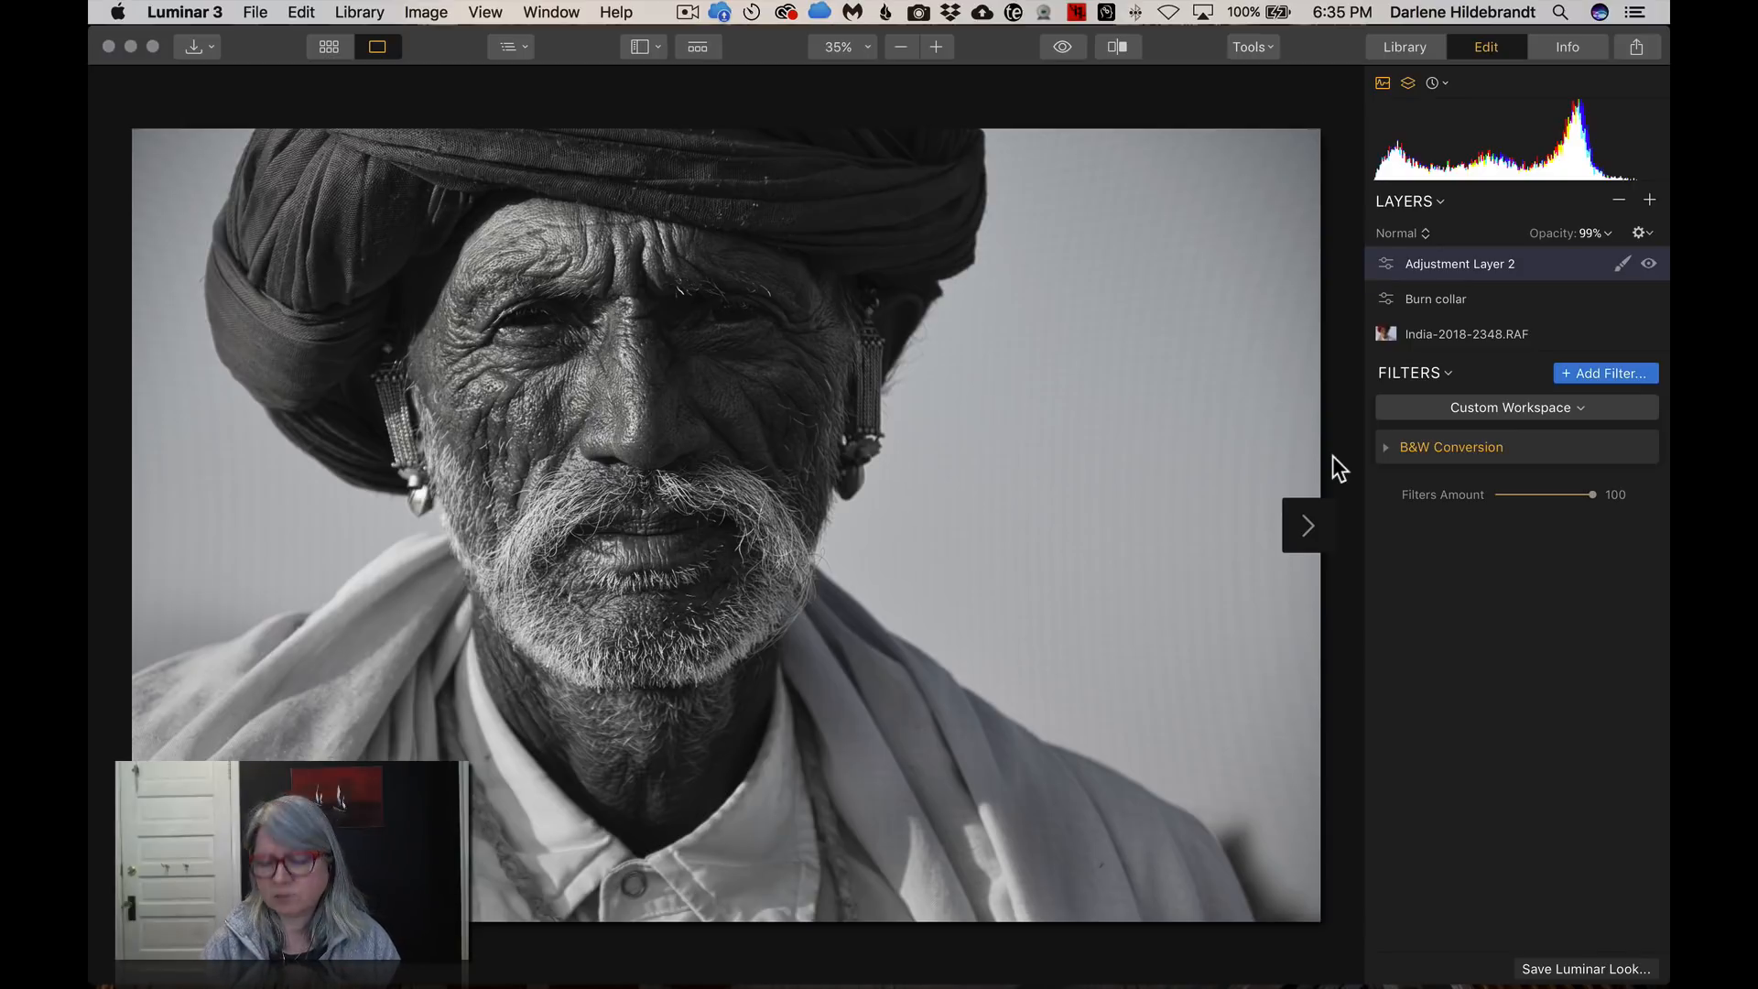
{"action": "key", "text": "backslash"}
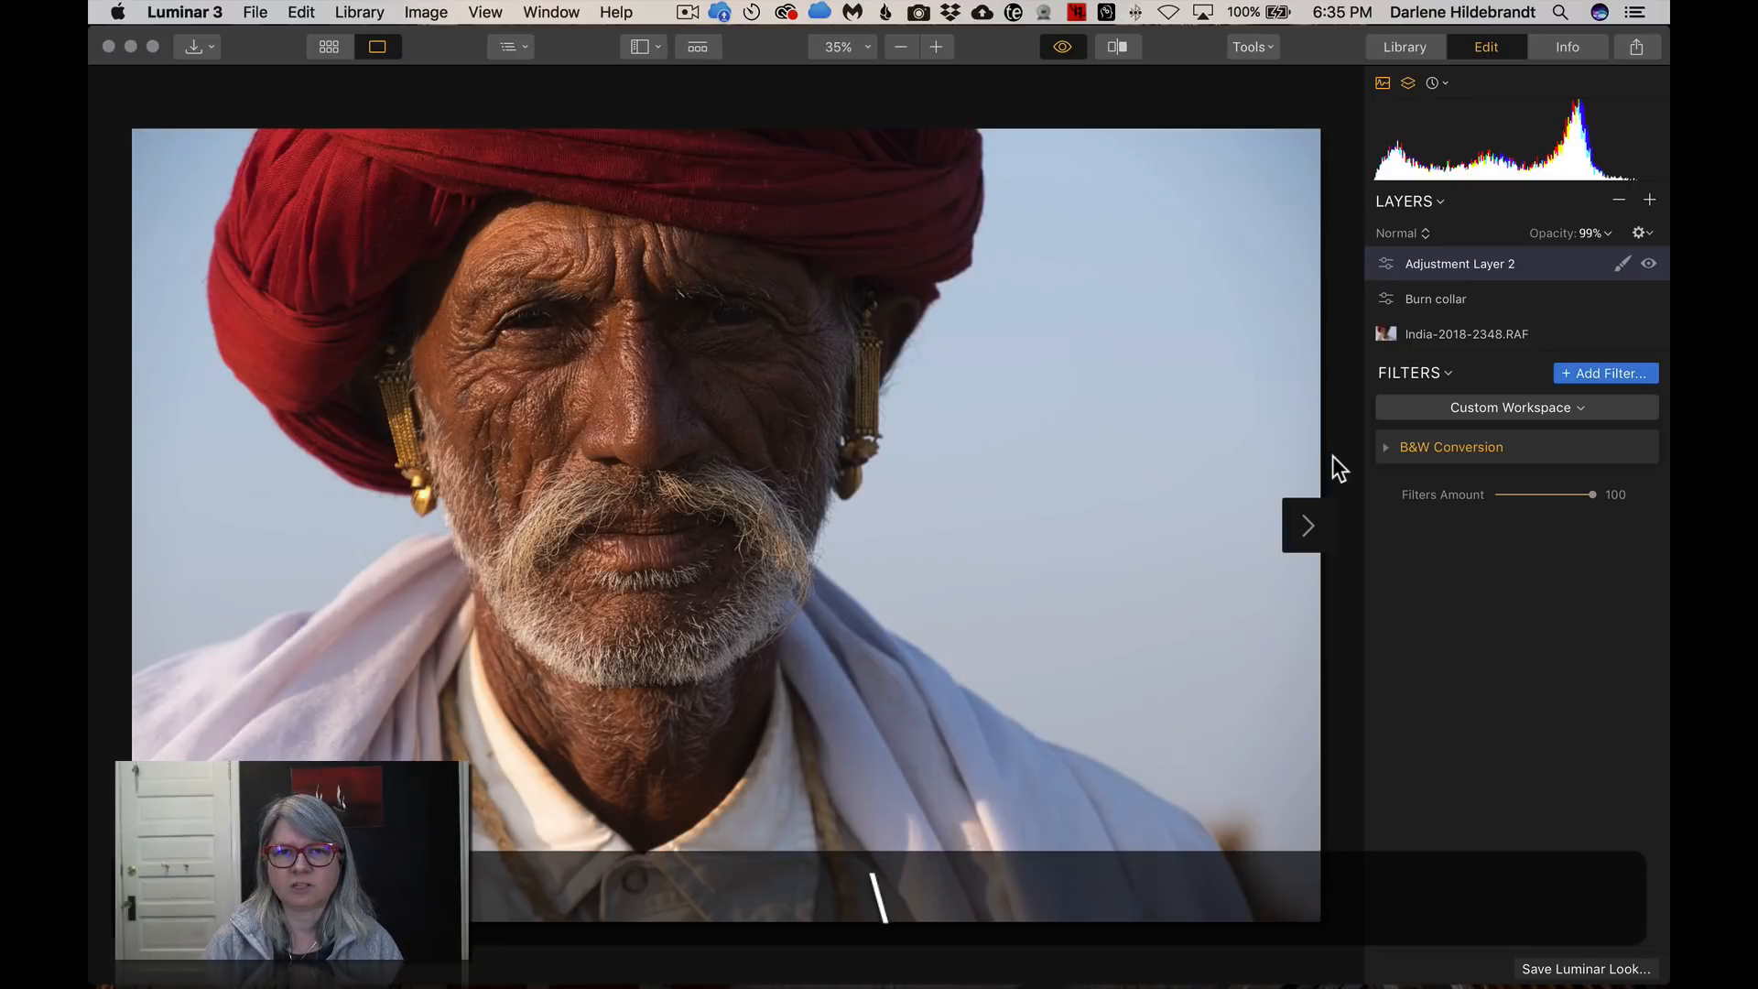
{"action": "key", "text": "backslash"}
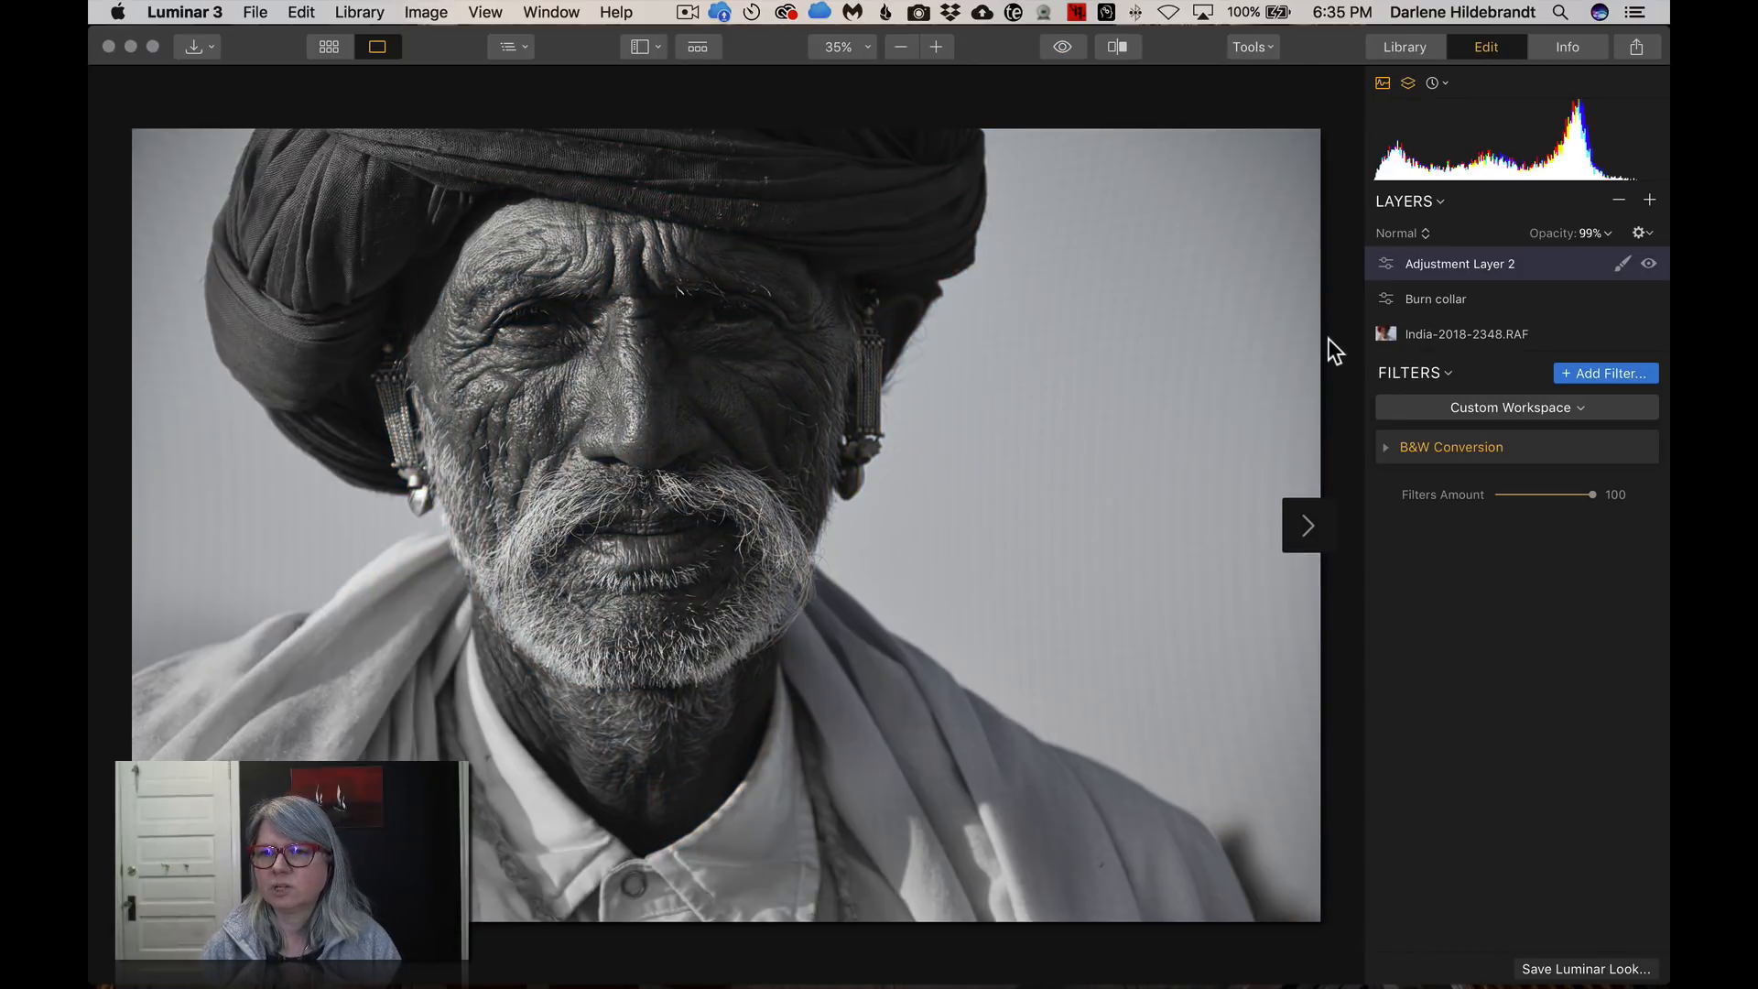
Add a new adjustment layer above the portrait's existing layers and rename the B&W Conversion layer as "b/w layer"
{"action": "left_click", "coordinate": [1650, 199]}
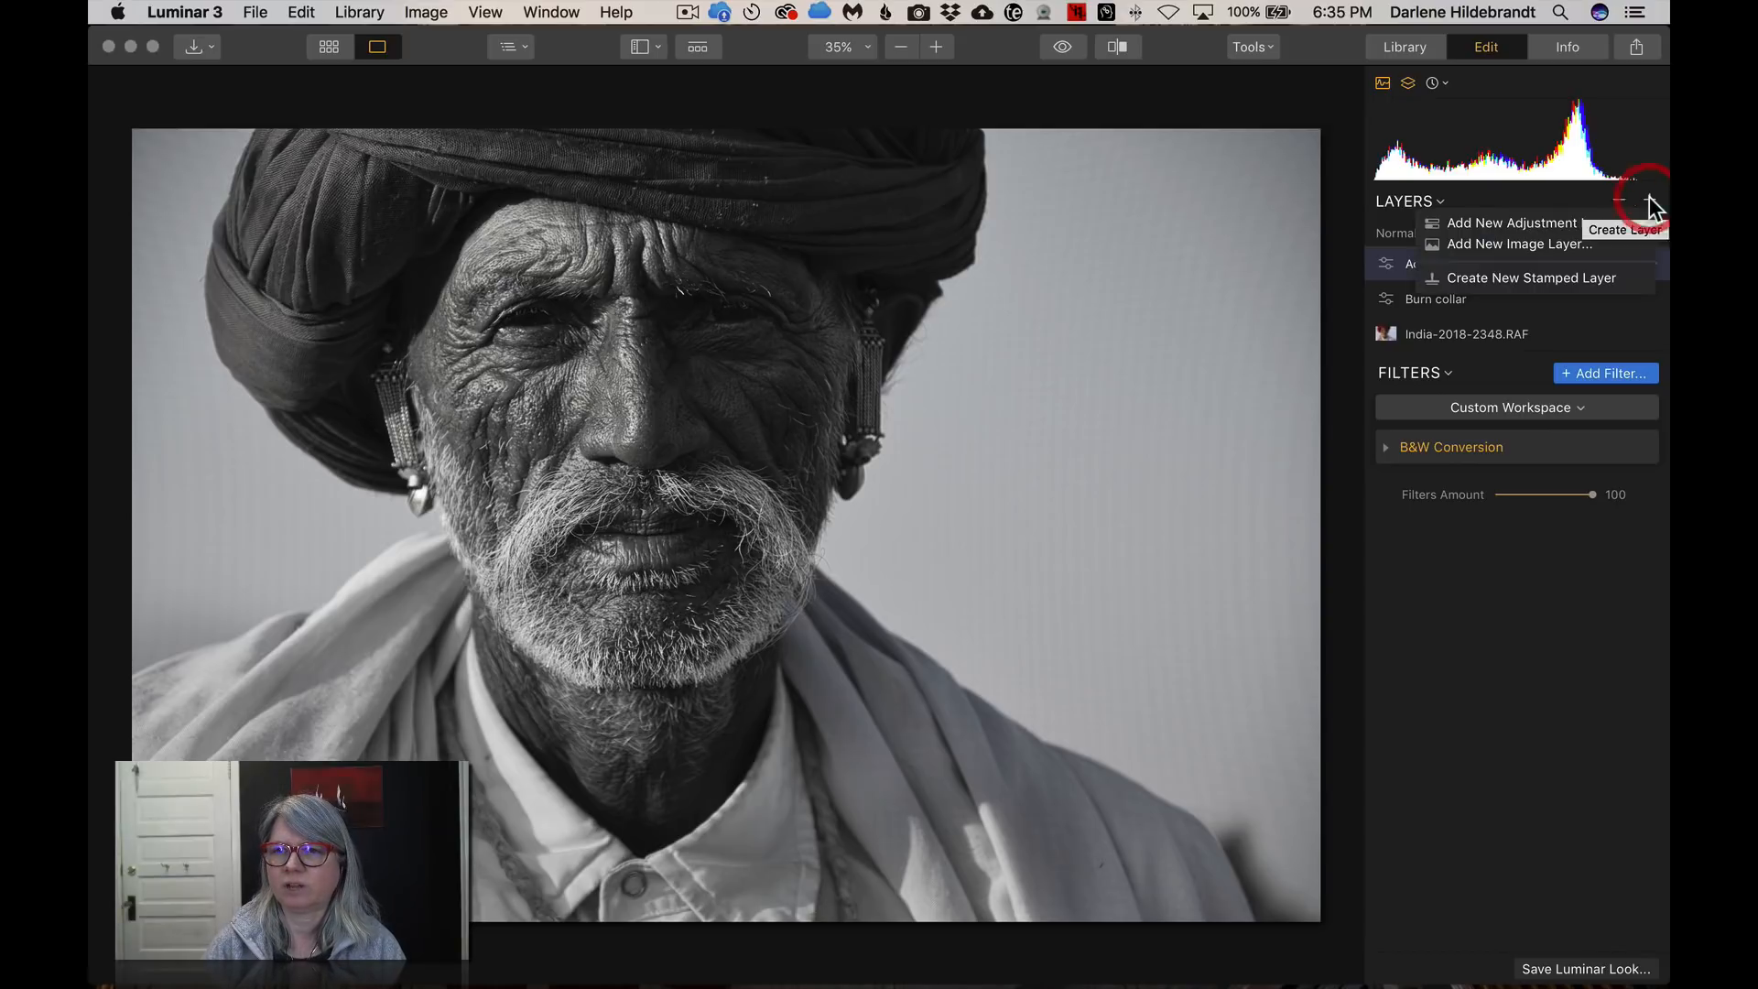
{"action": "left_click", "coordinate": [1506, 226]}
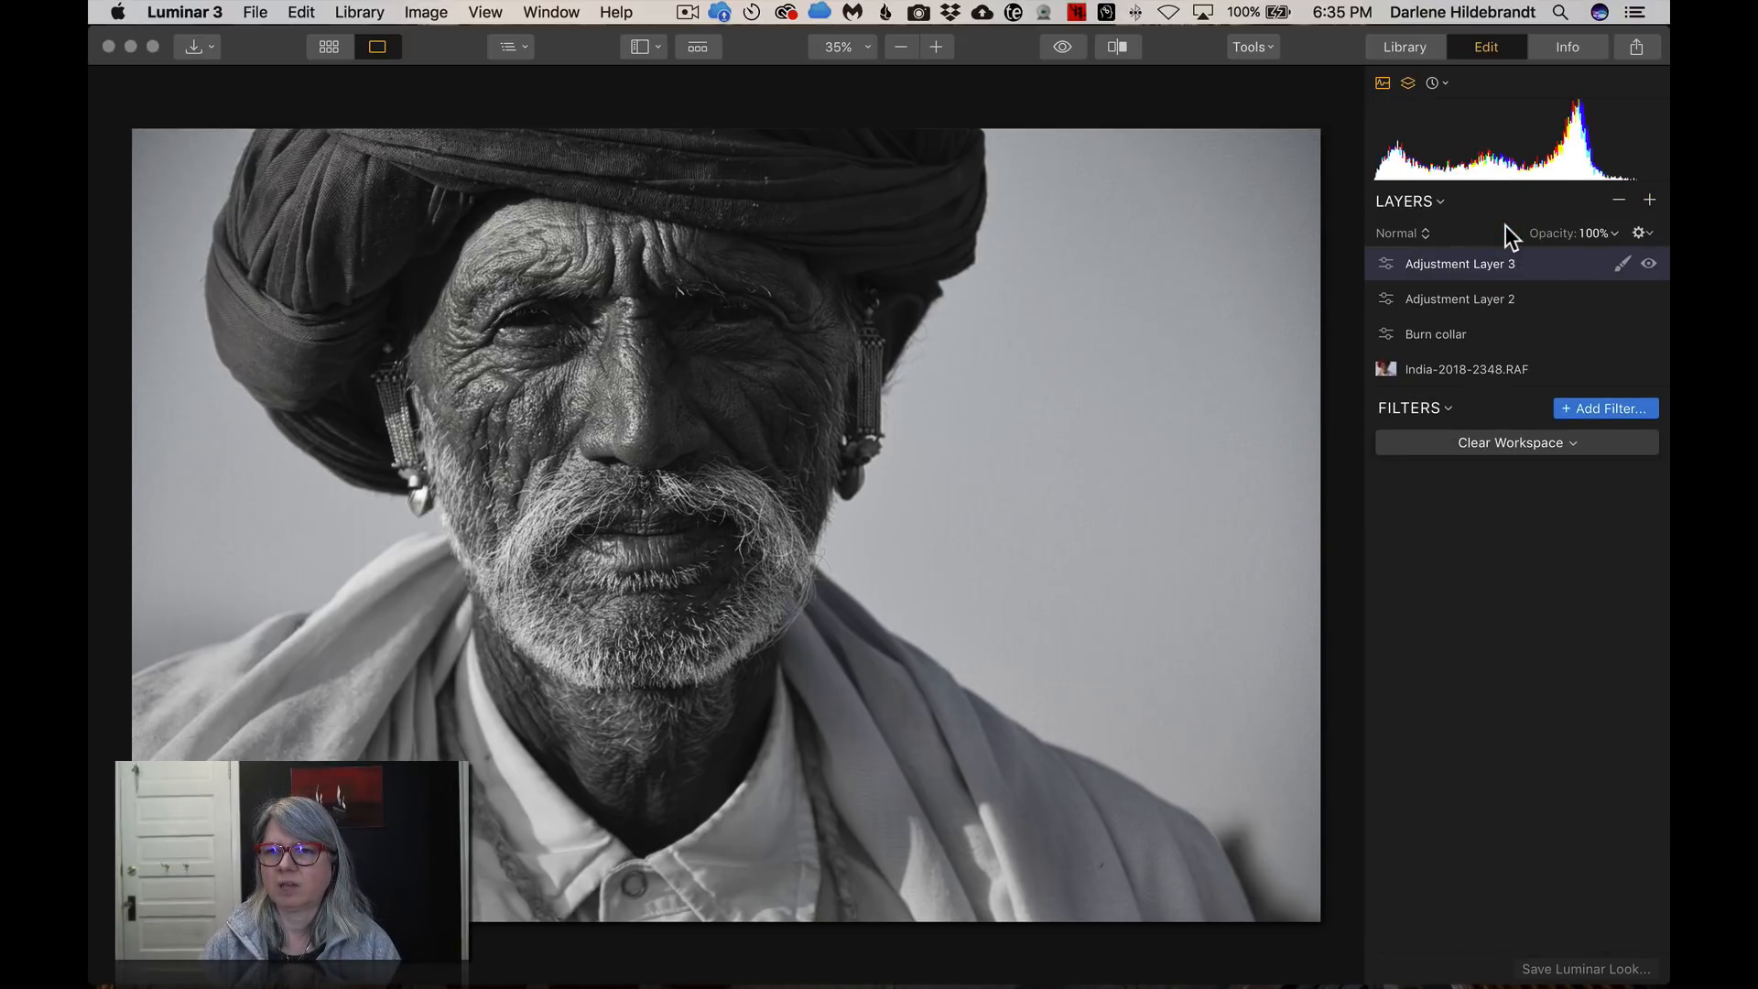
{"action": "right_click", "coordinate": [1460, 298]}
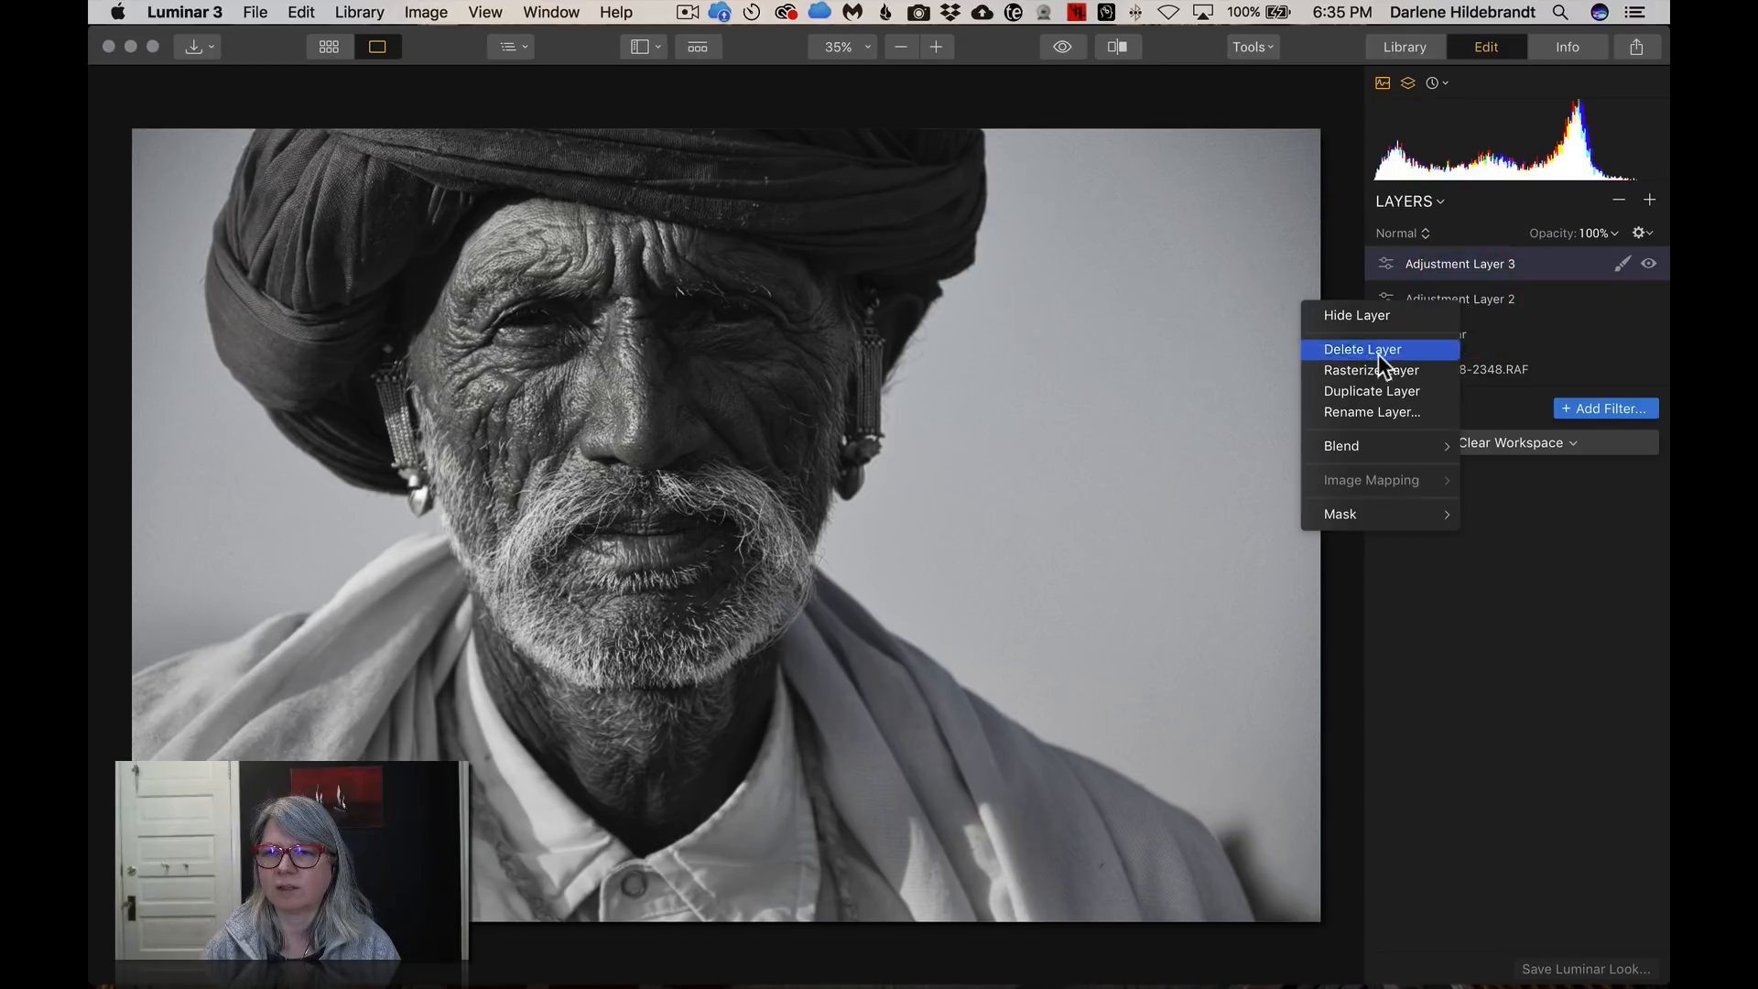
{"action": "left_click", "coordinate": [1372, 405]}
{"action": "type", "text": "b/w layer"}
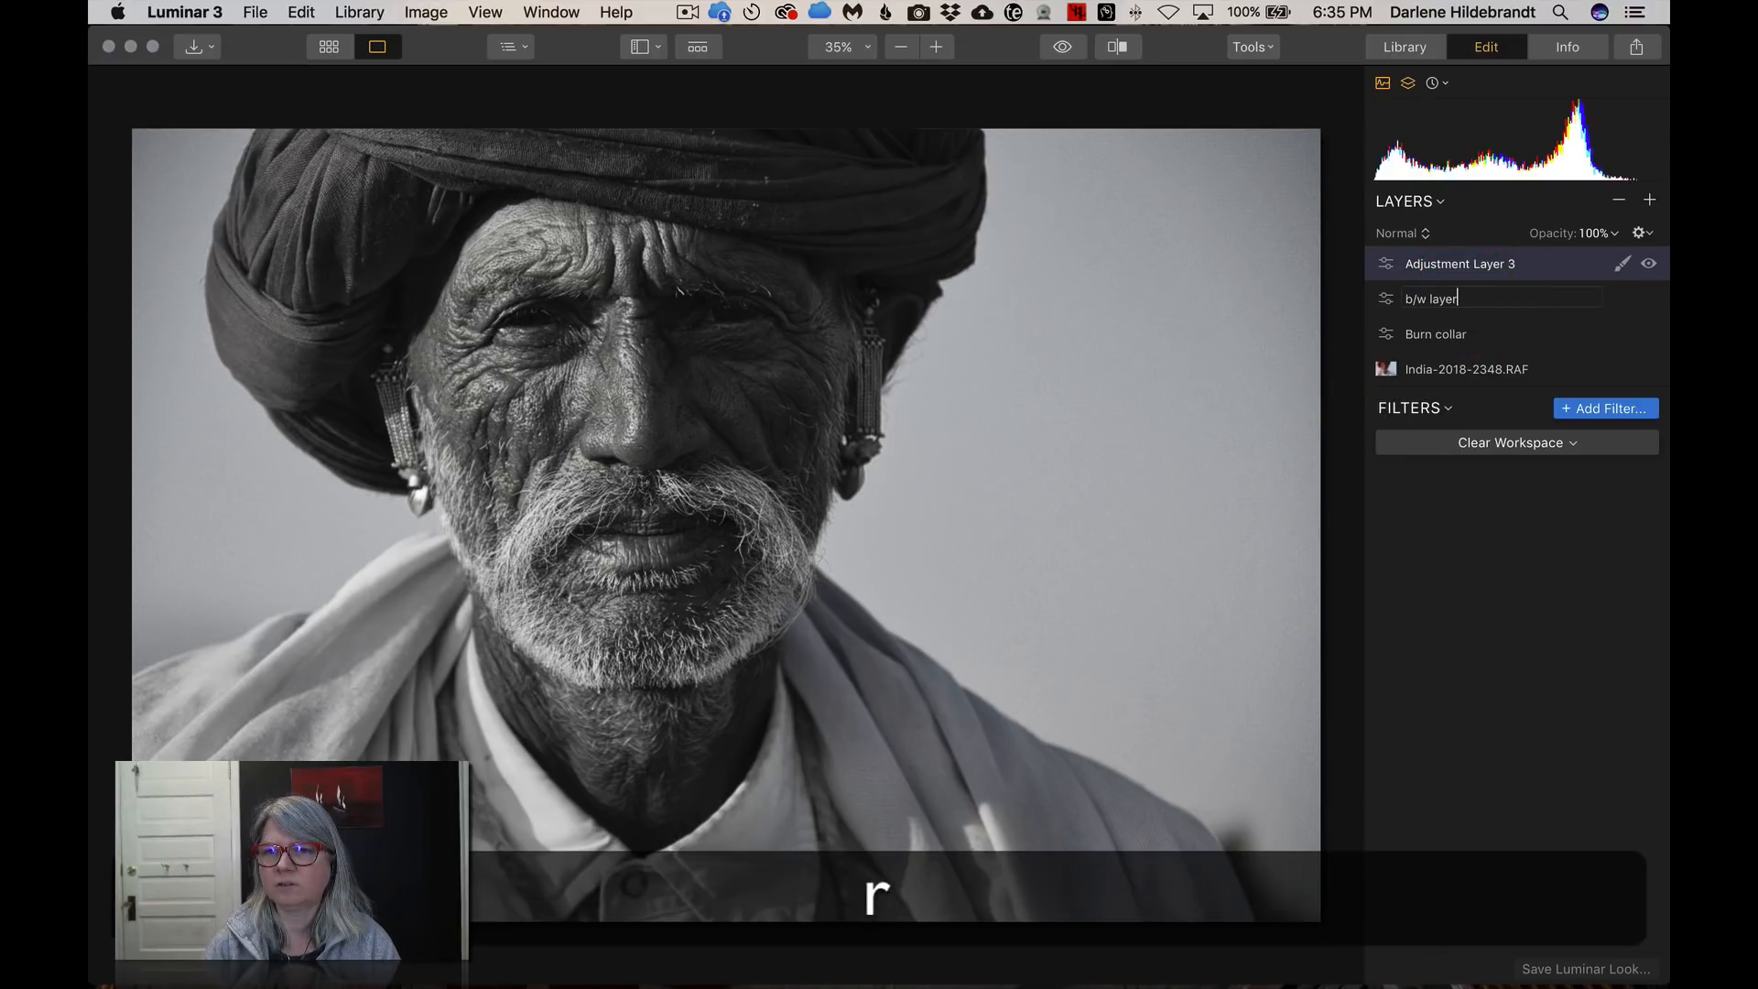
{"action": "key", "text": "Return"}
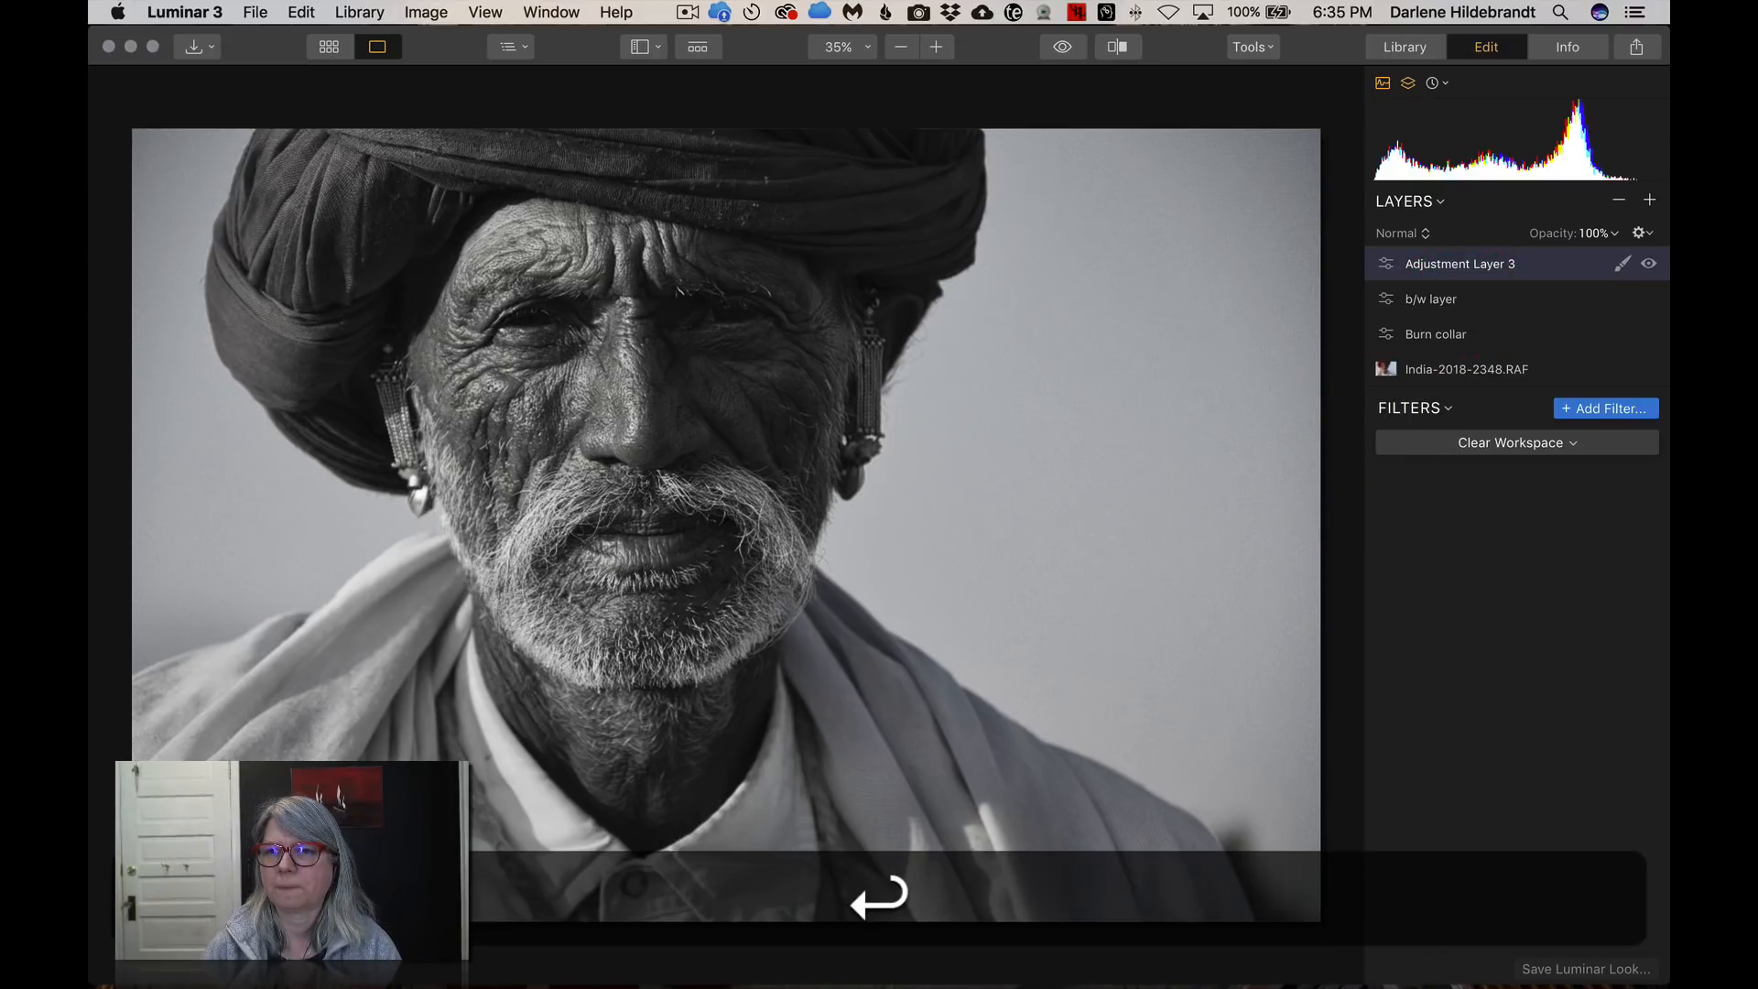
Rename the new empty adjustment layer as "texture layer"
{"action": "right_click", "coordinate": [1437, 264]}
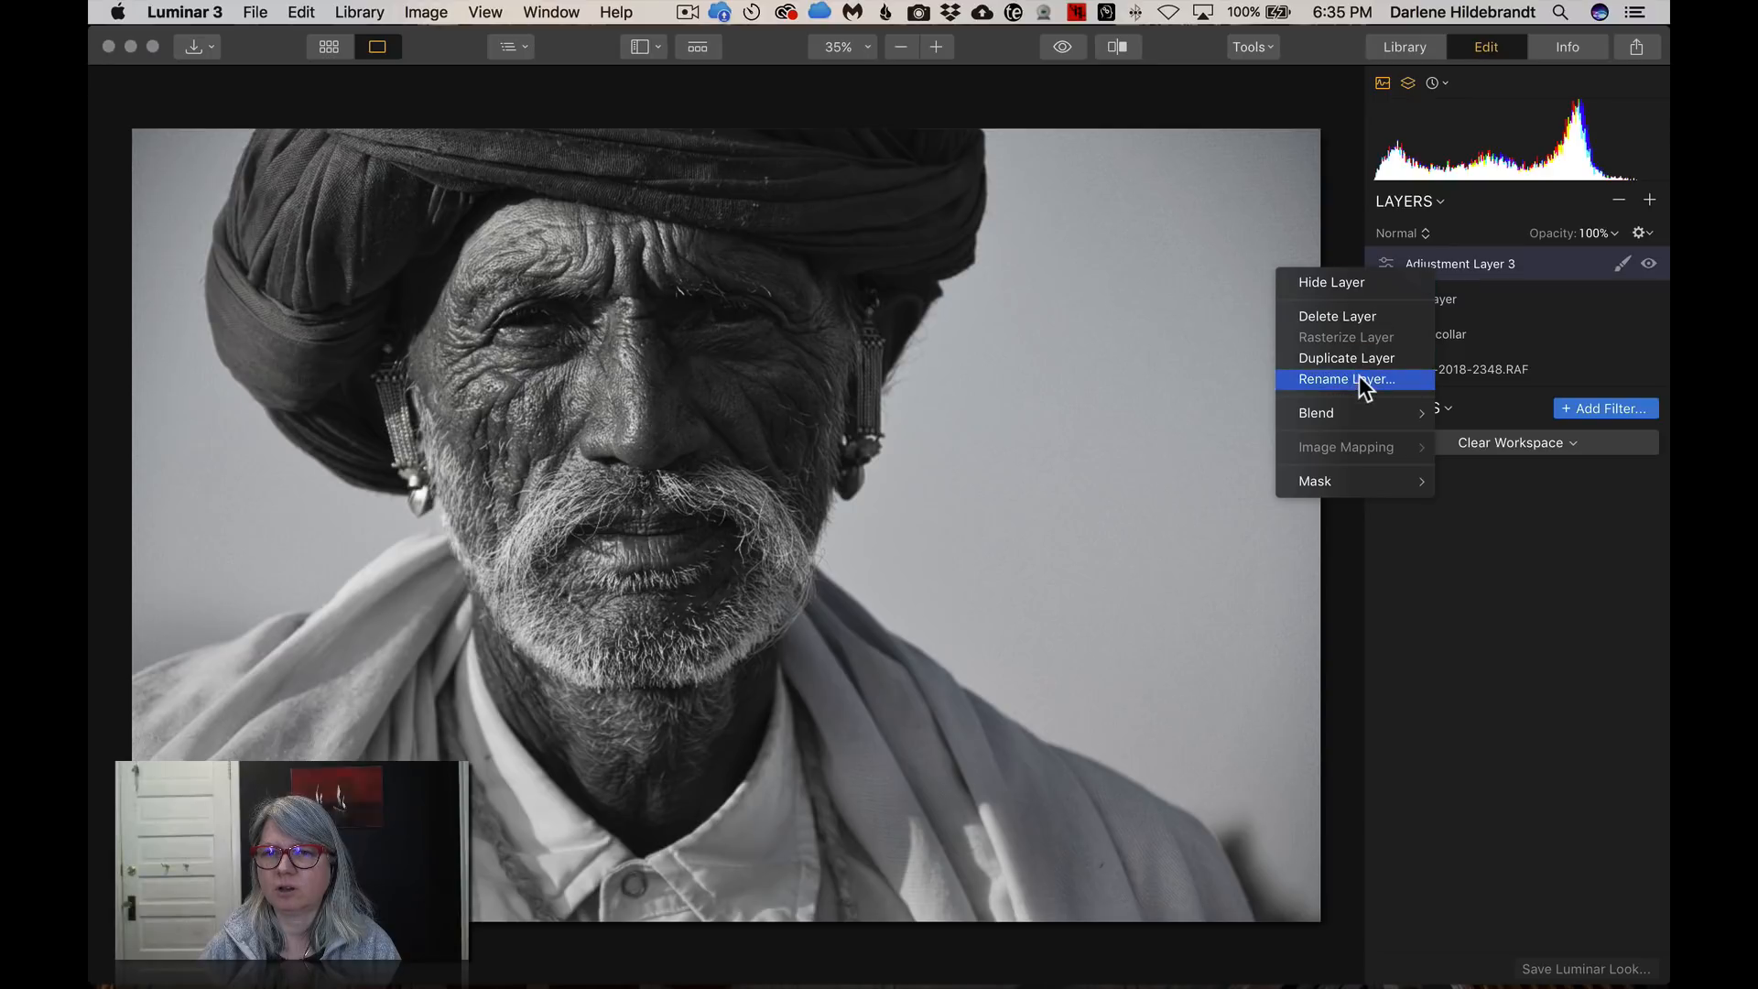
{"action": "left_click", "coordinate": [1346, 379]}
{"action": "type", "text": "textur"}
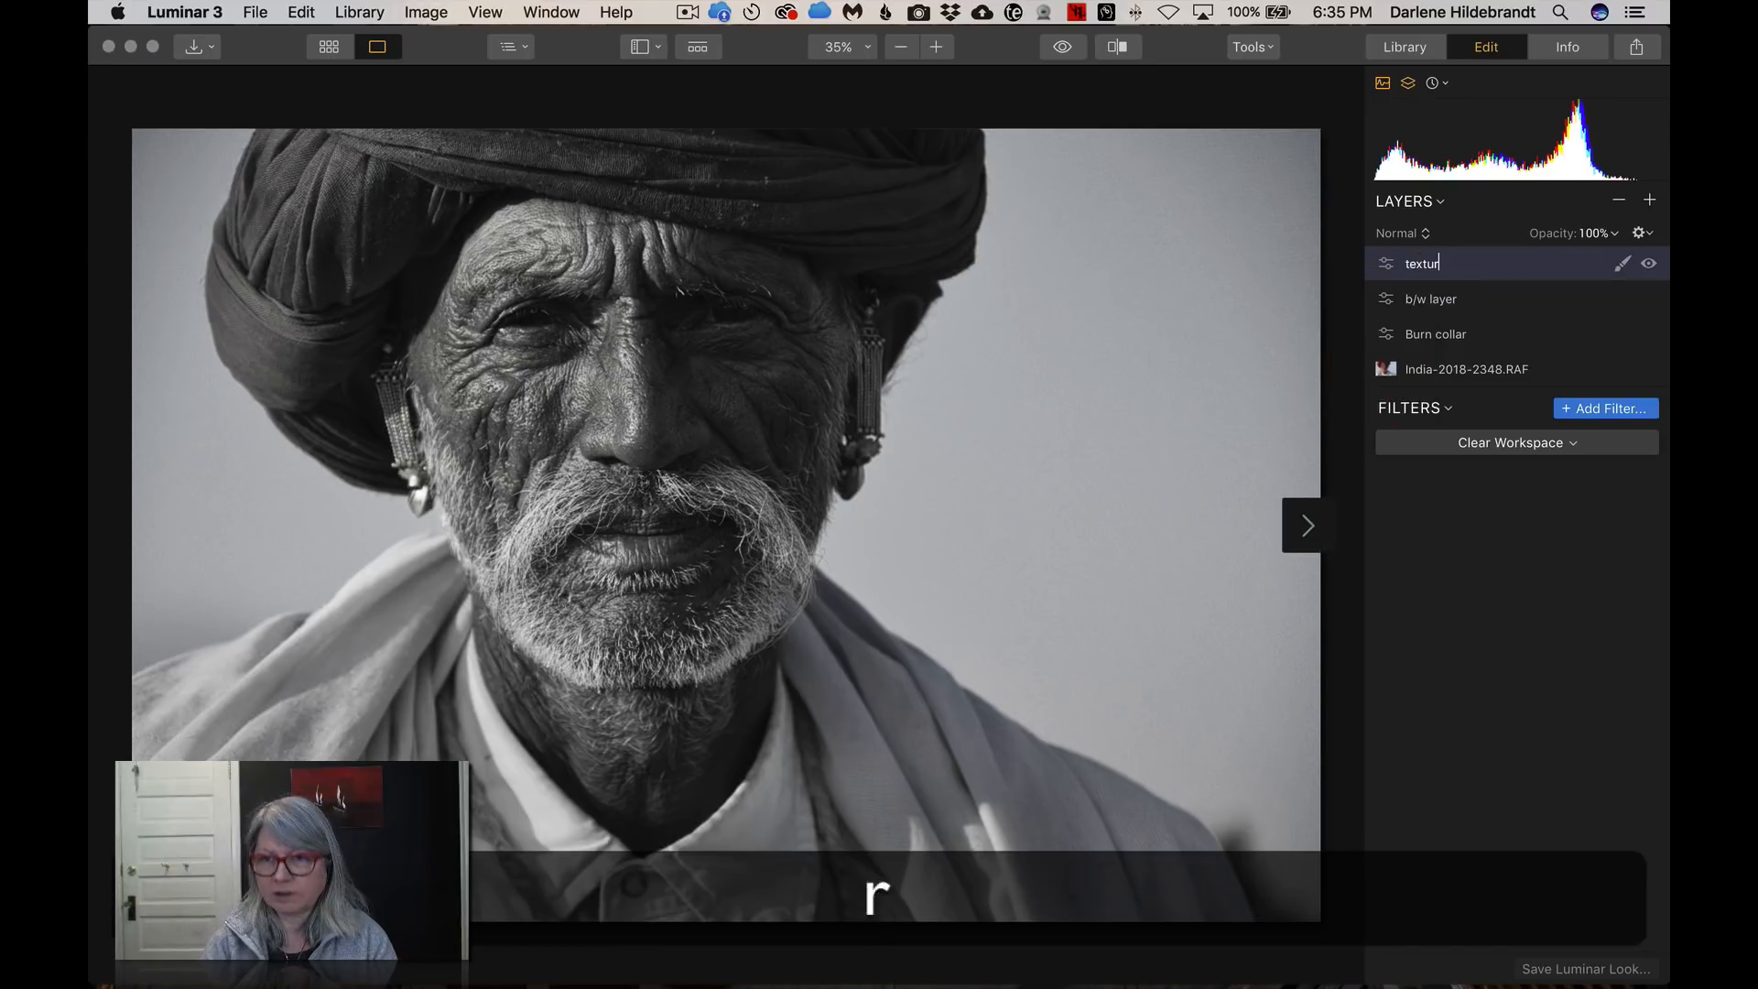
{"action": "type", "text": "e layer"}
{"action": "key", "text": "Return"}
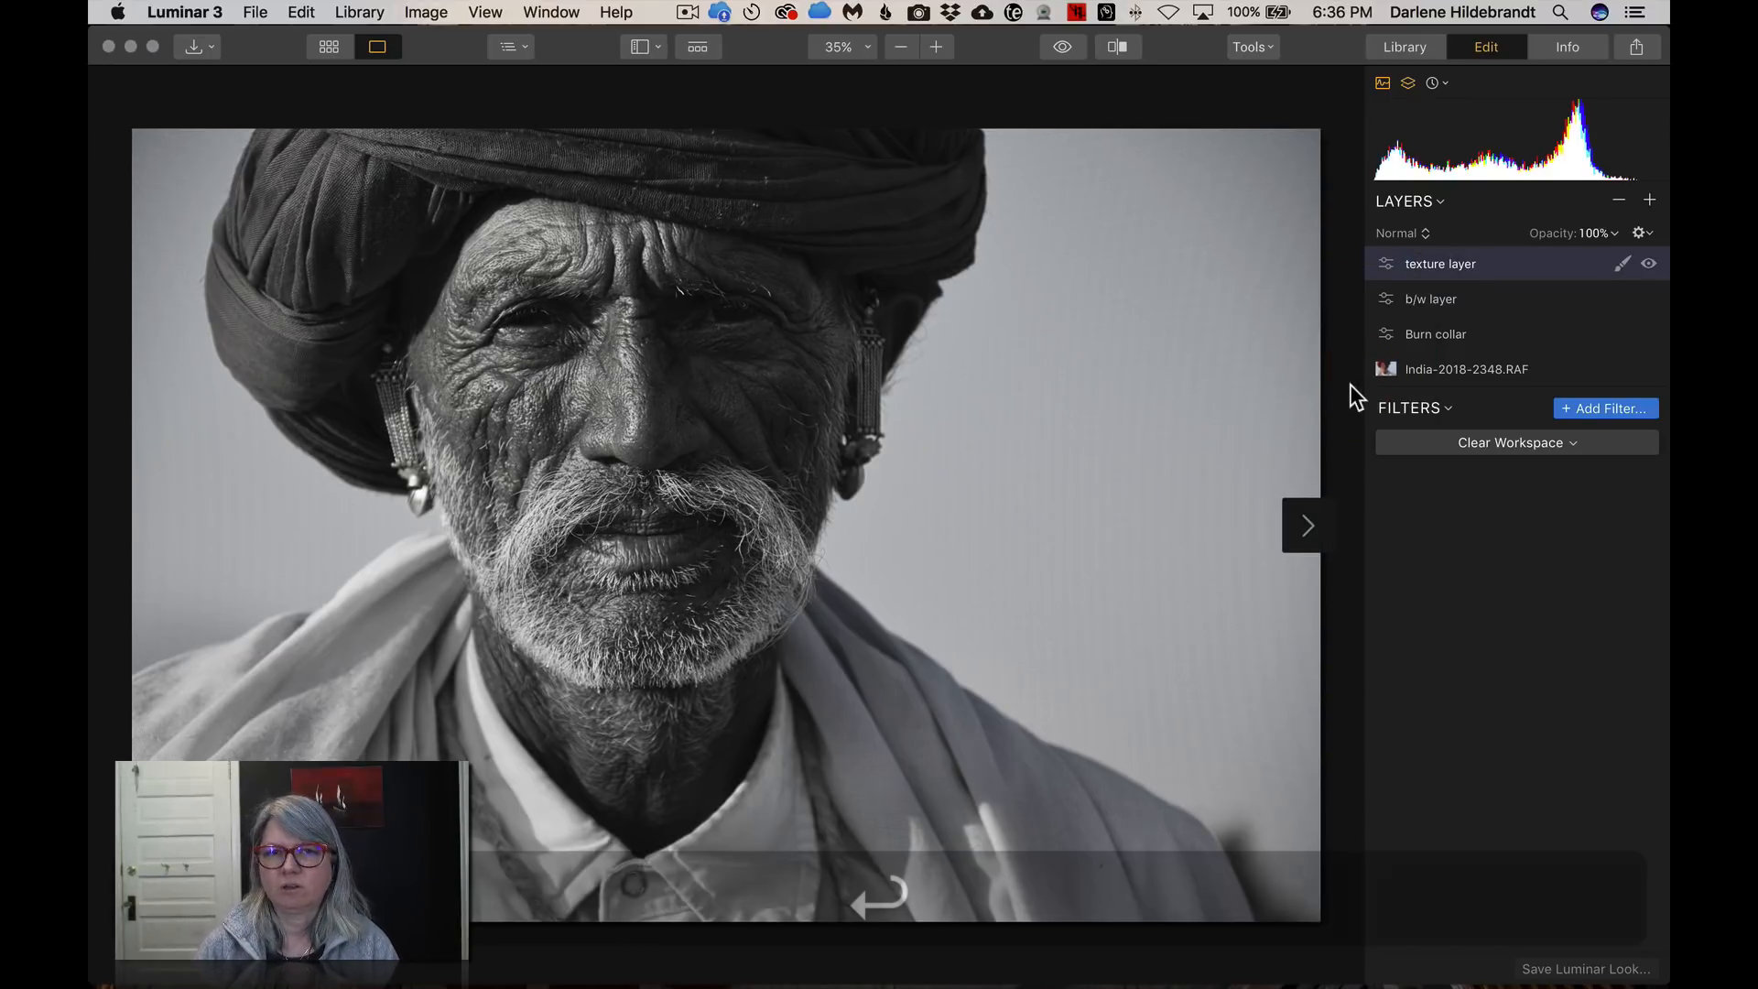
Try the Vintage Texture #4, #3 and #2 Looks on the texture layer, settle on #4 and compare with the original
{"action": "left_click", "coordinate": [698, 47]}
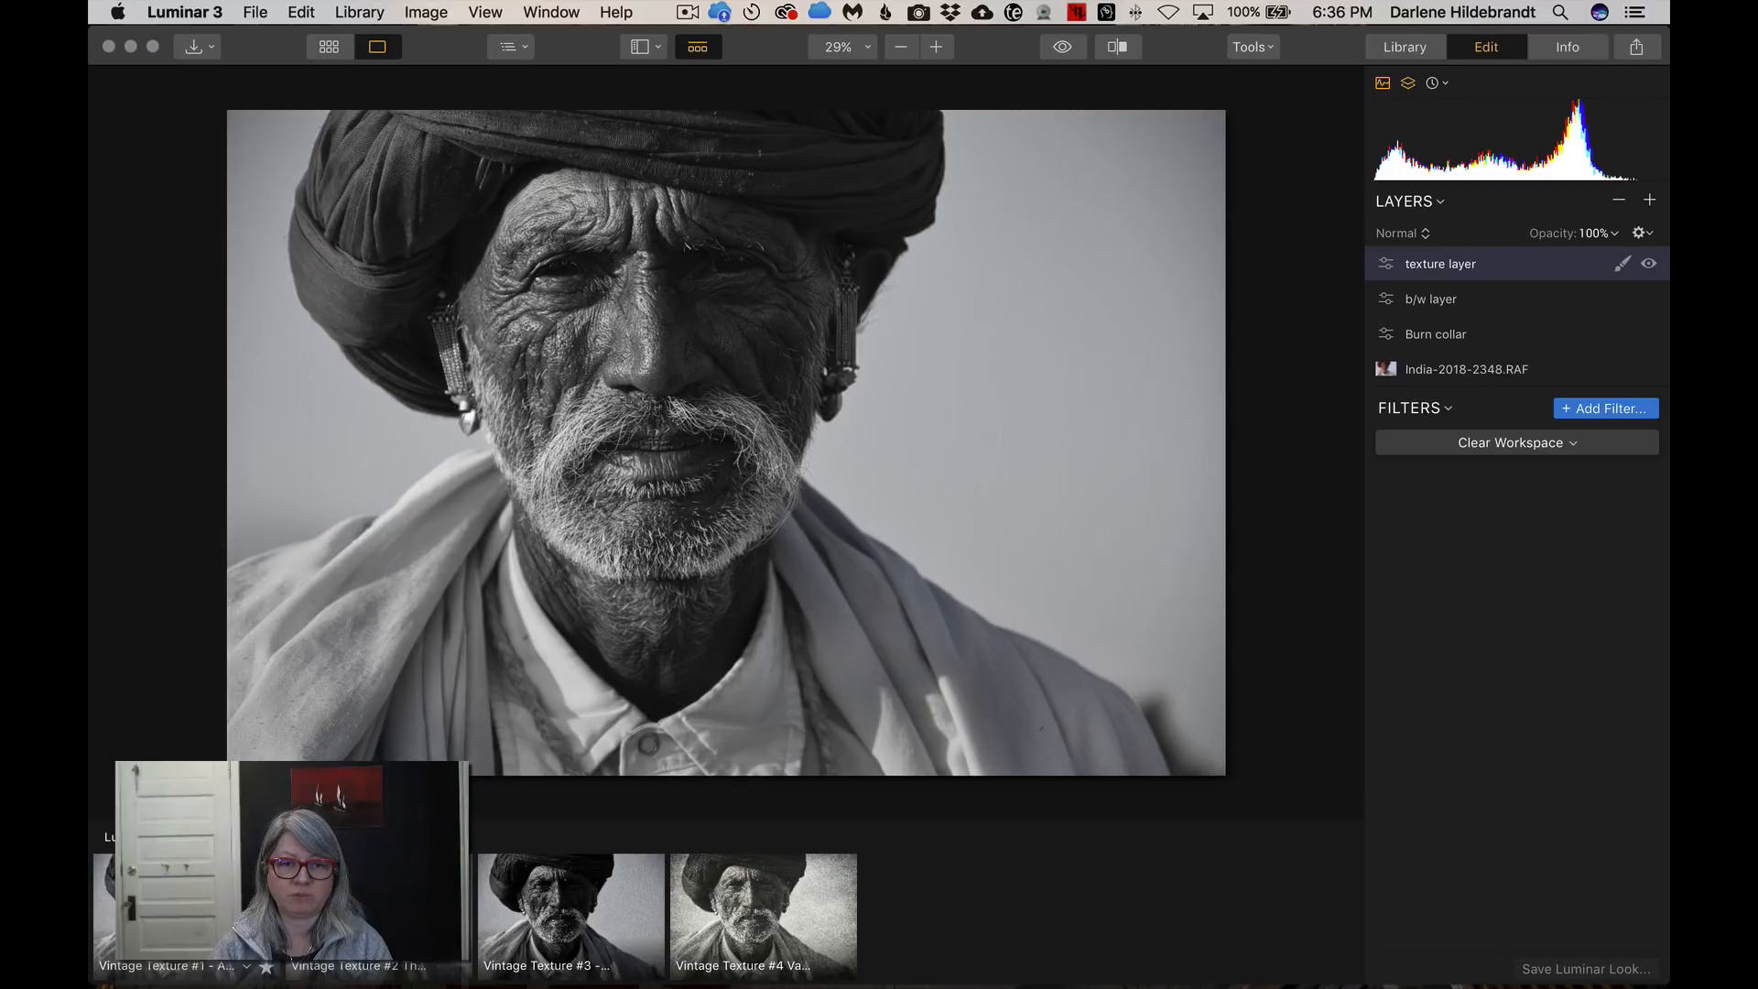
{"action": "left_click", "coordinate": [711, 904]}
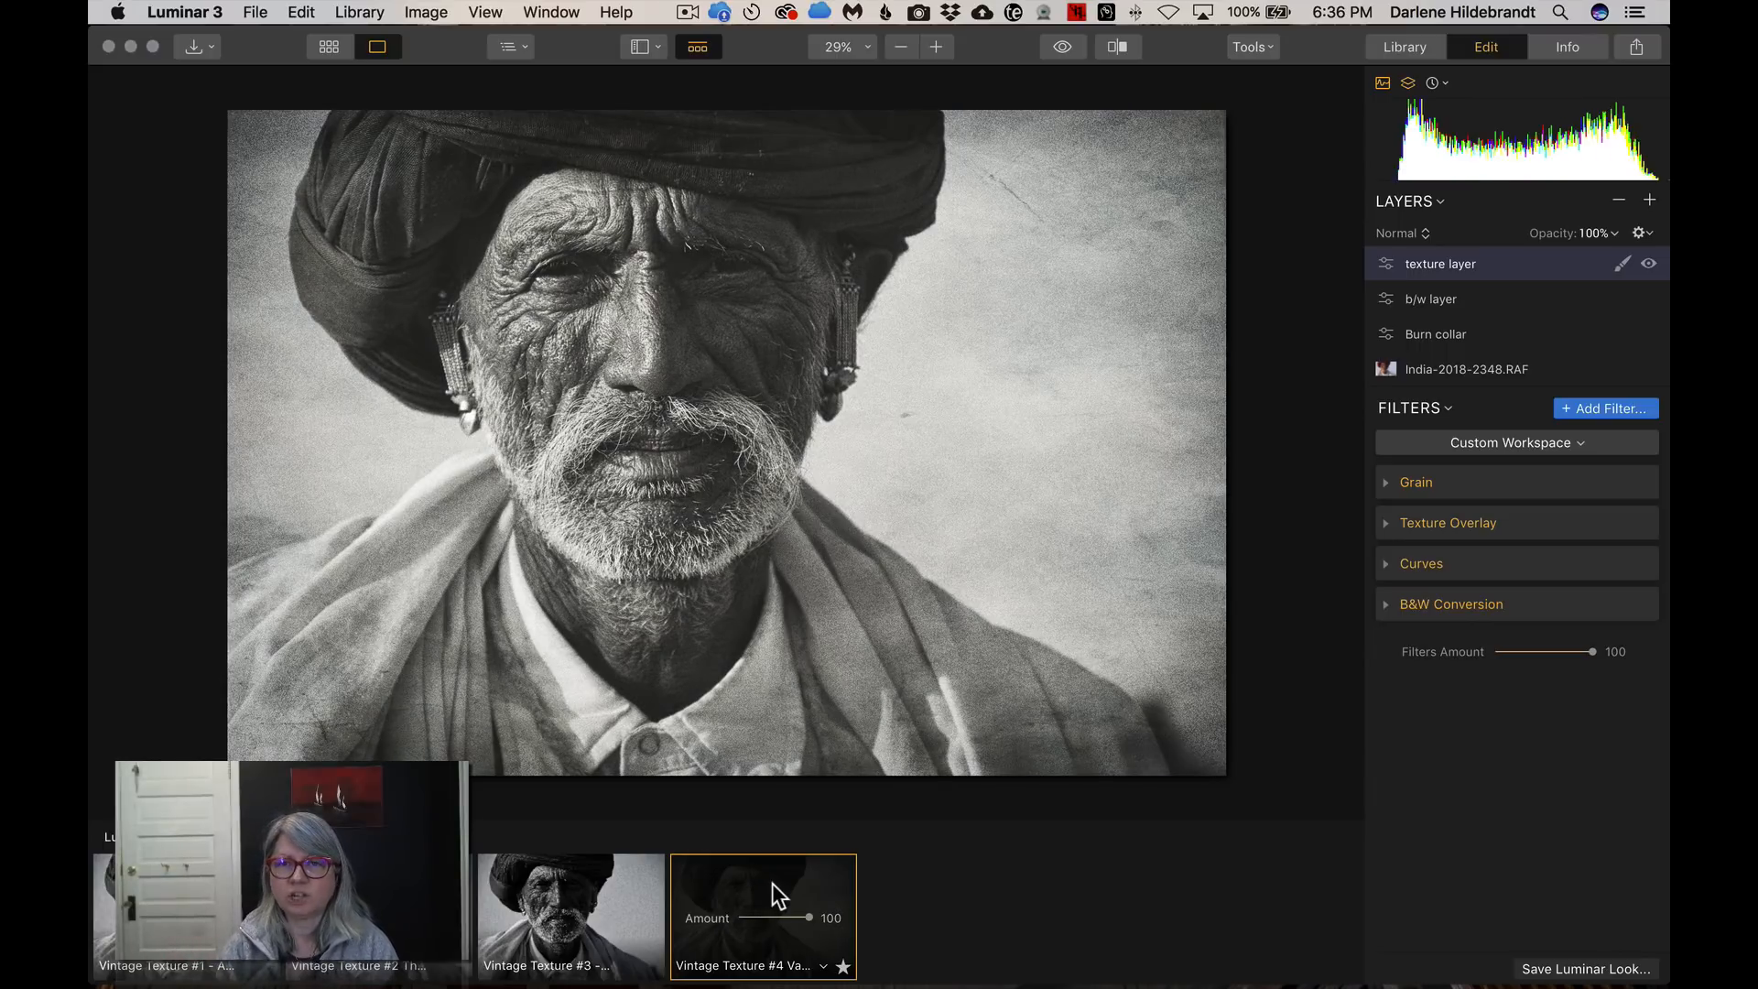
{"action": "left_click", "coordinate": [582, 879]}
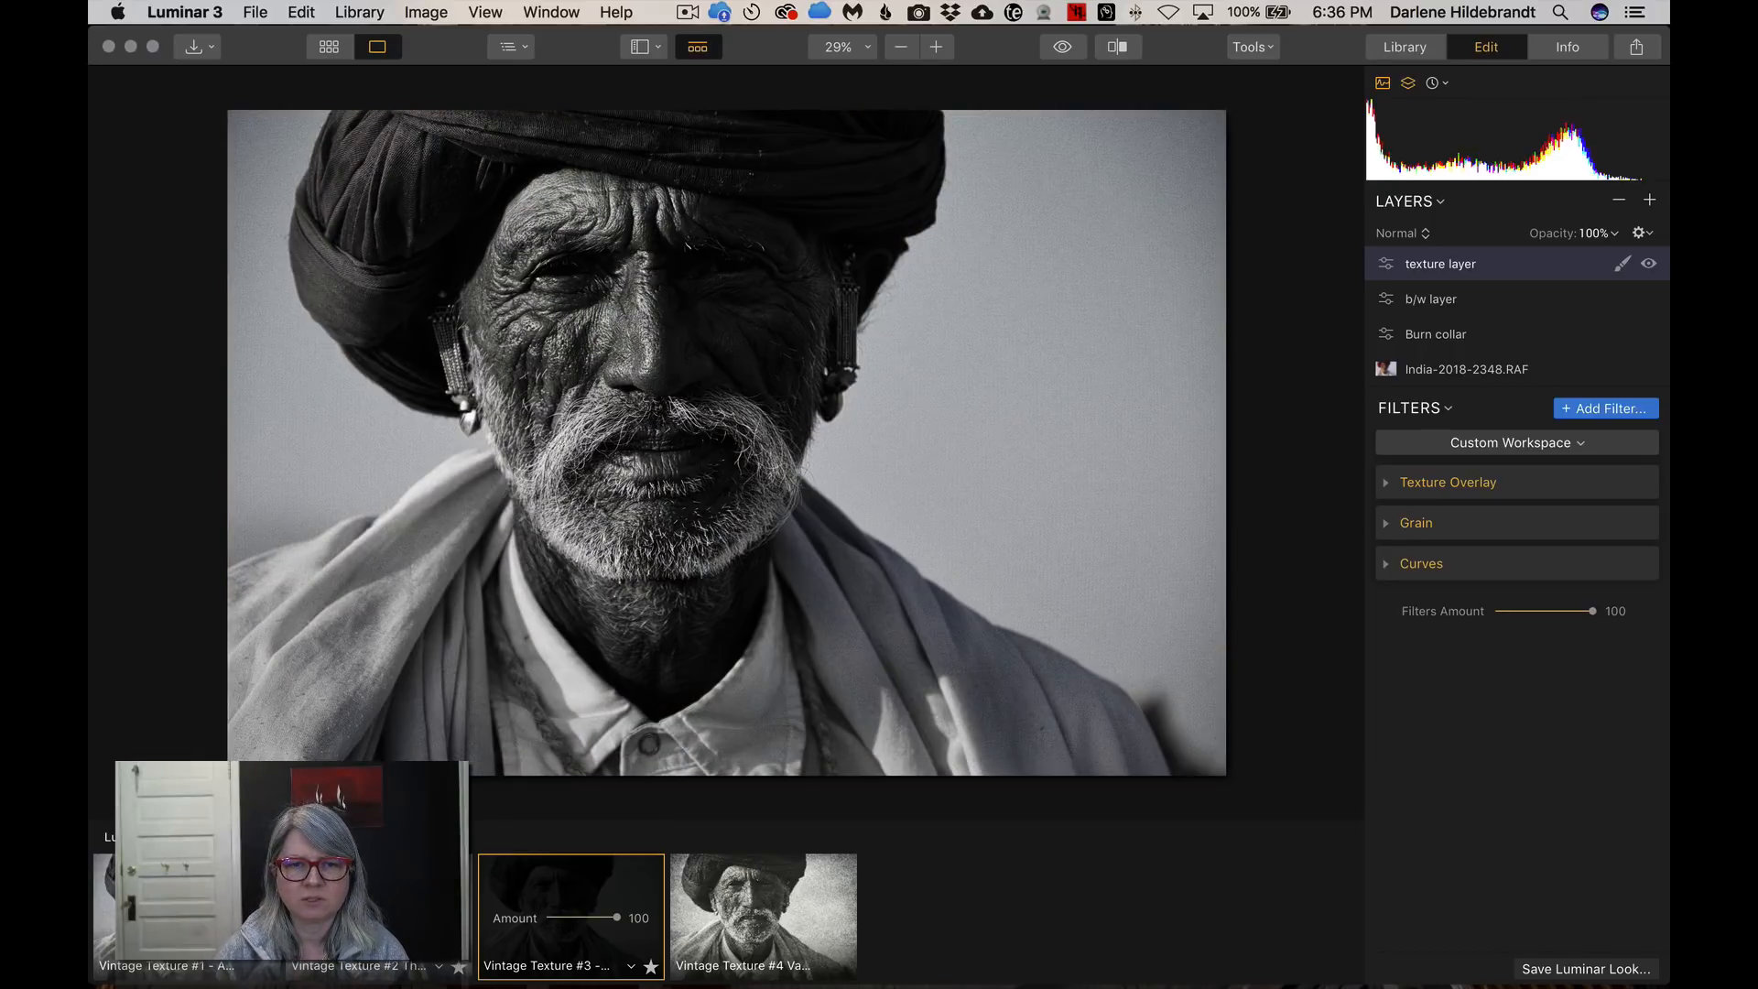
{"action": "left_click", "coordinate": [384, 906]}
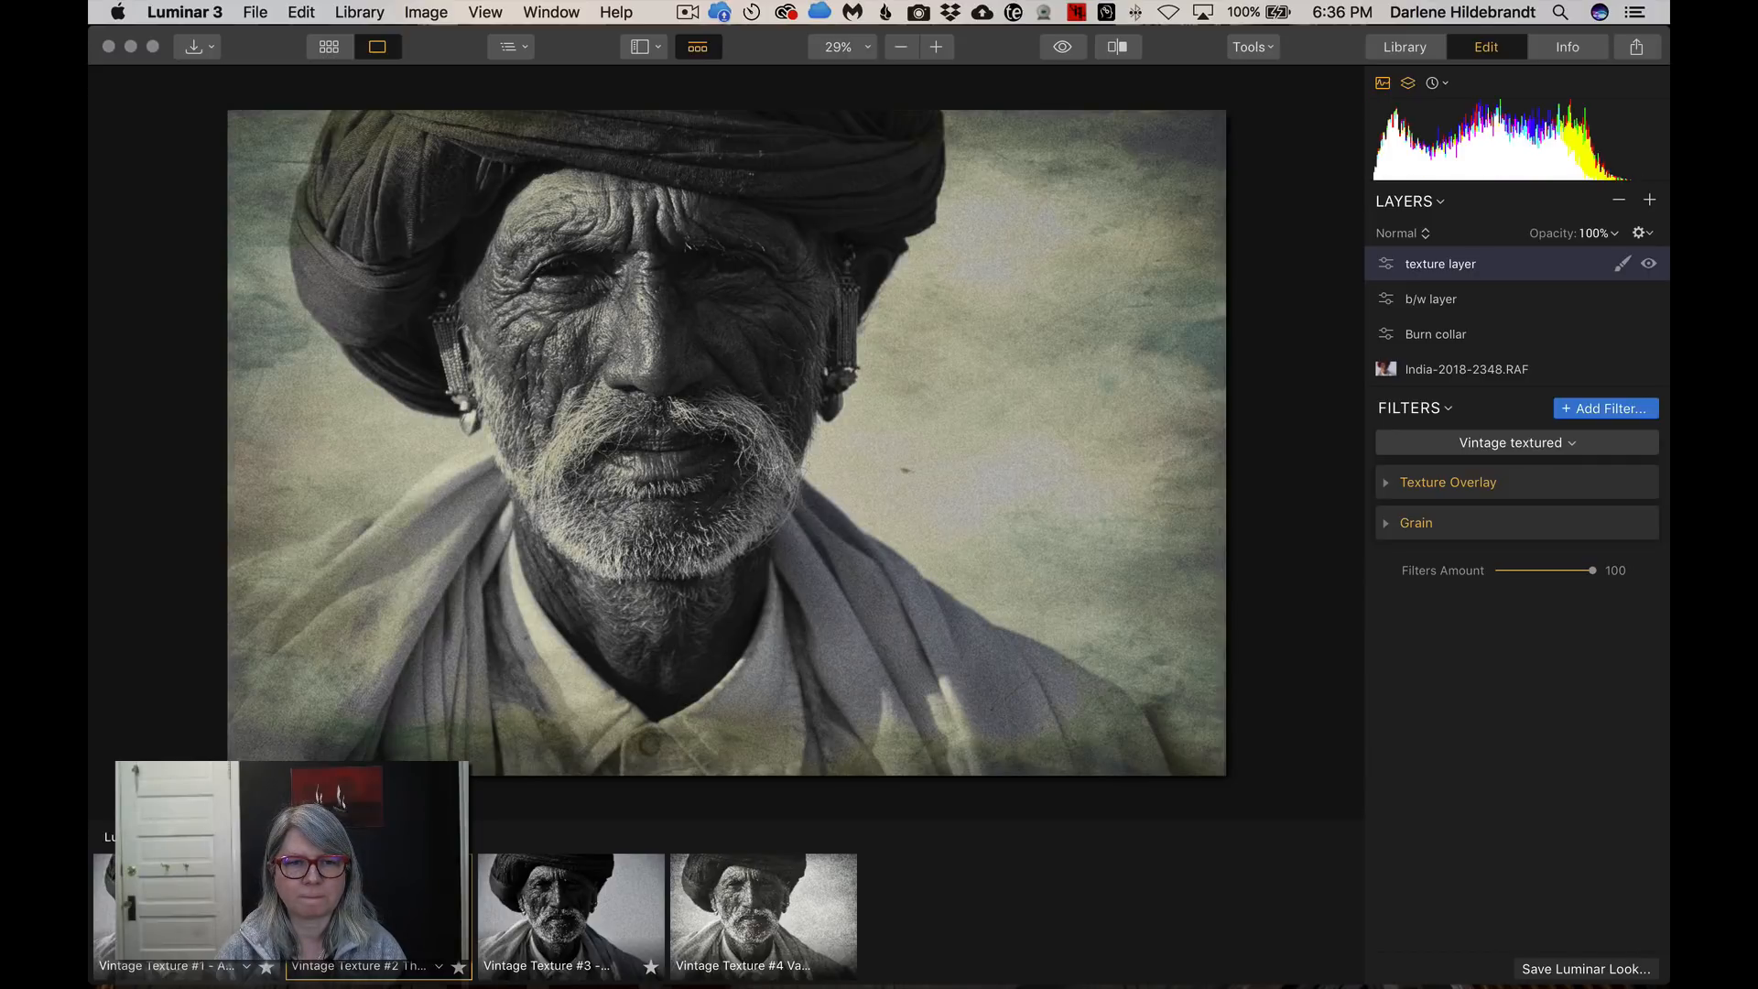
{"action": "left_click", "coordinate": [699, 864]}
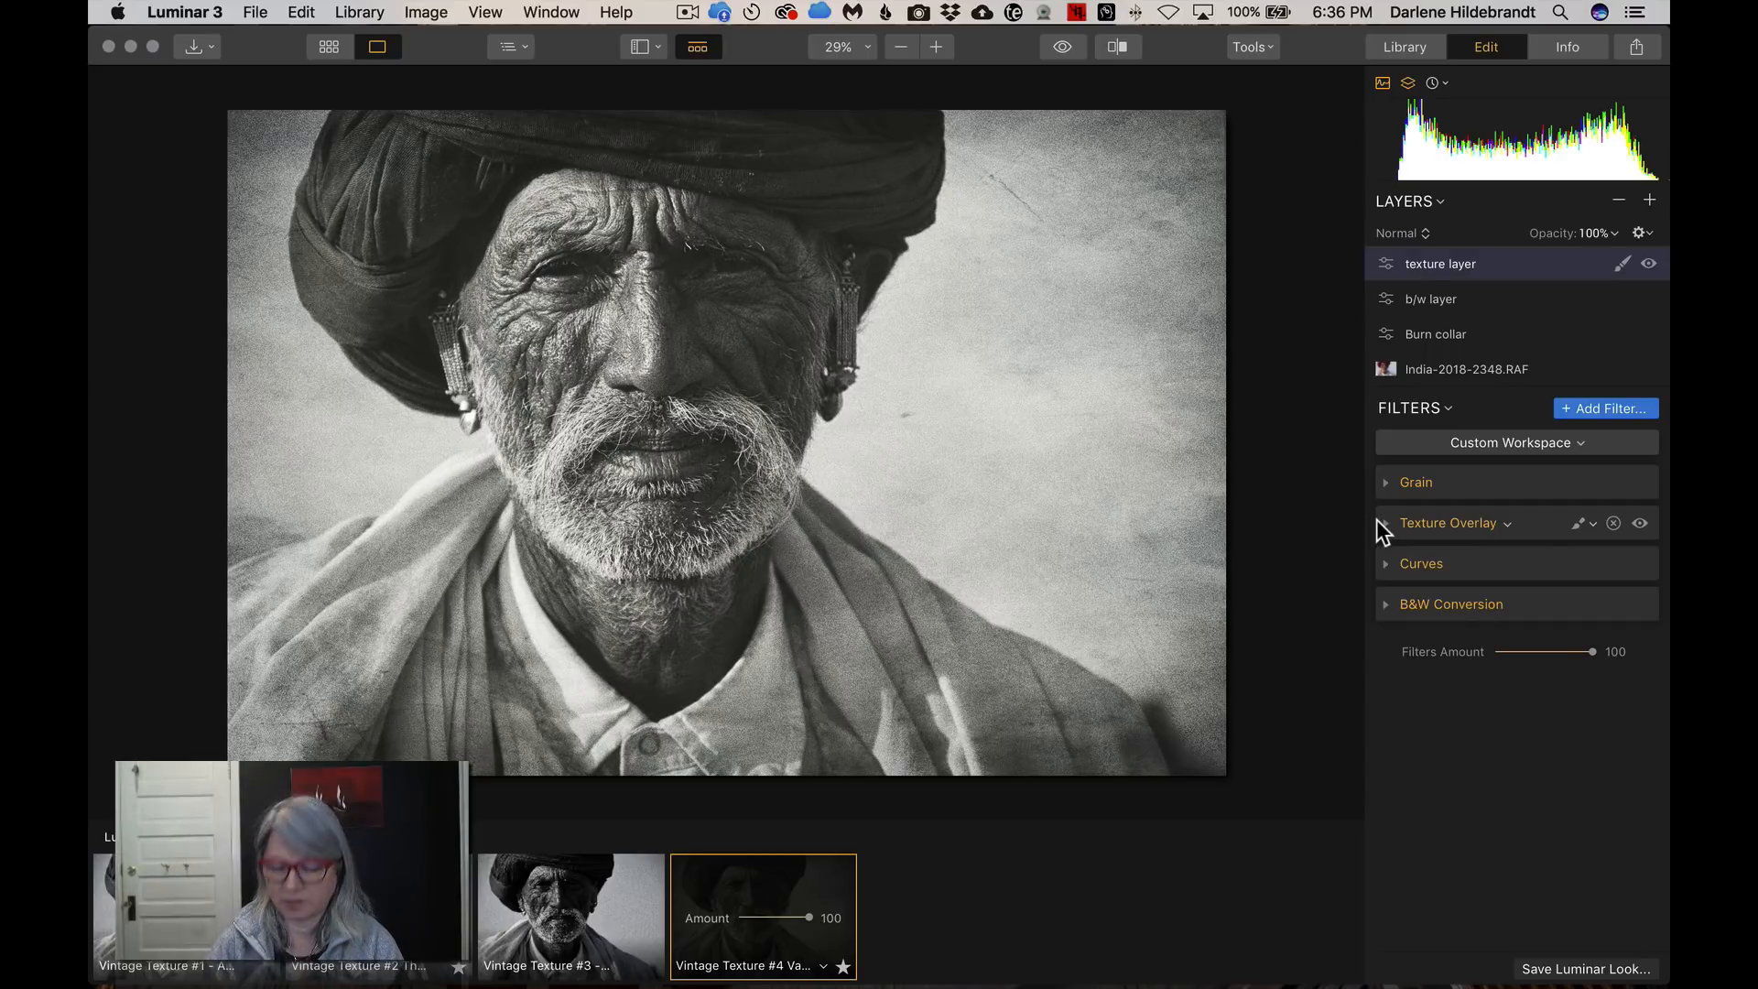
{"action": "key", "text": "backslash"}
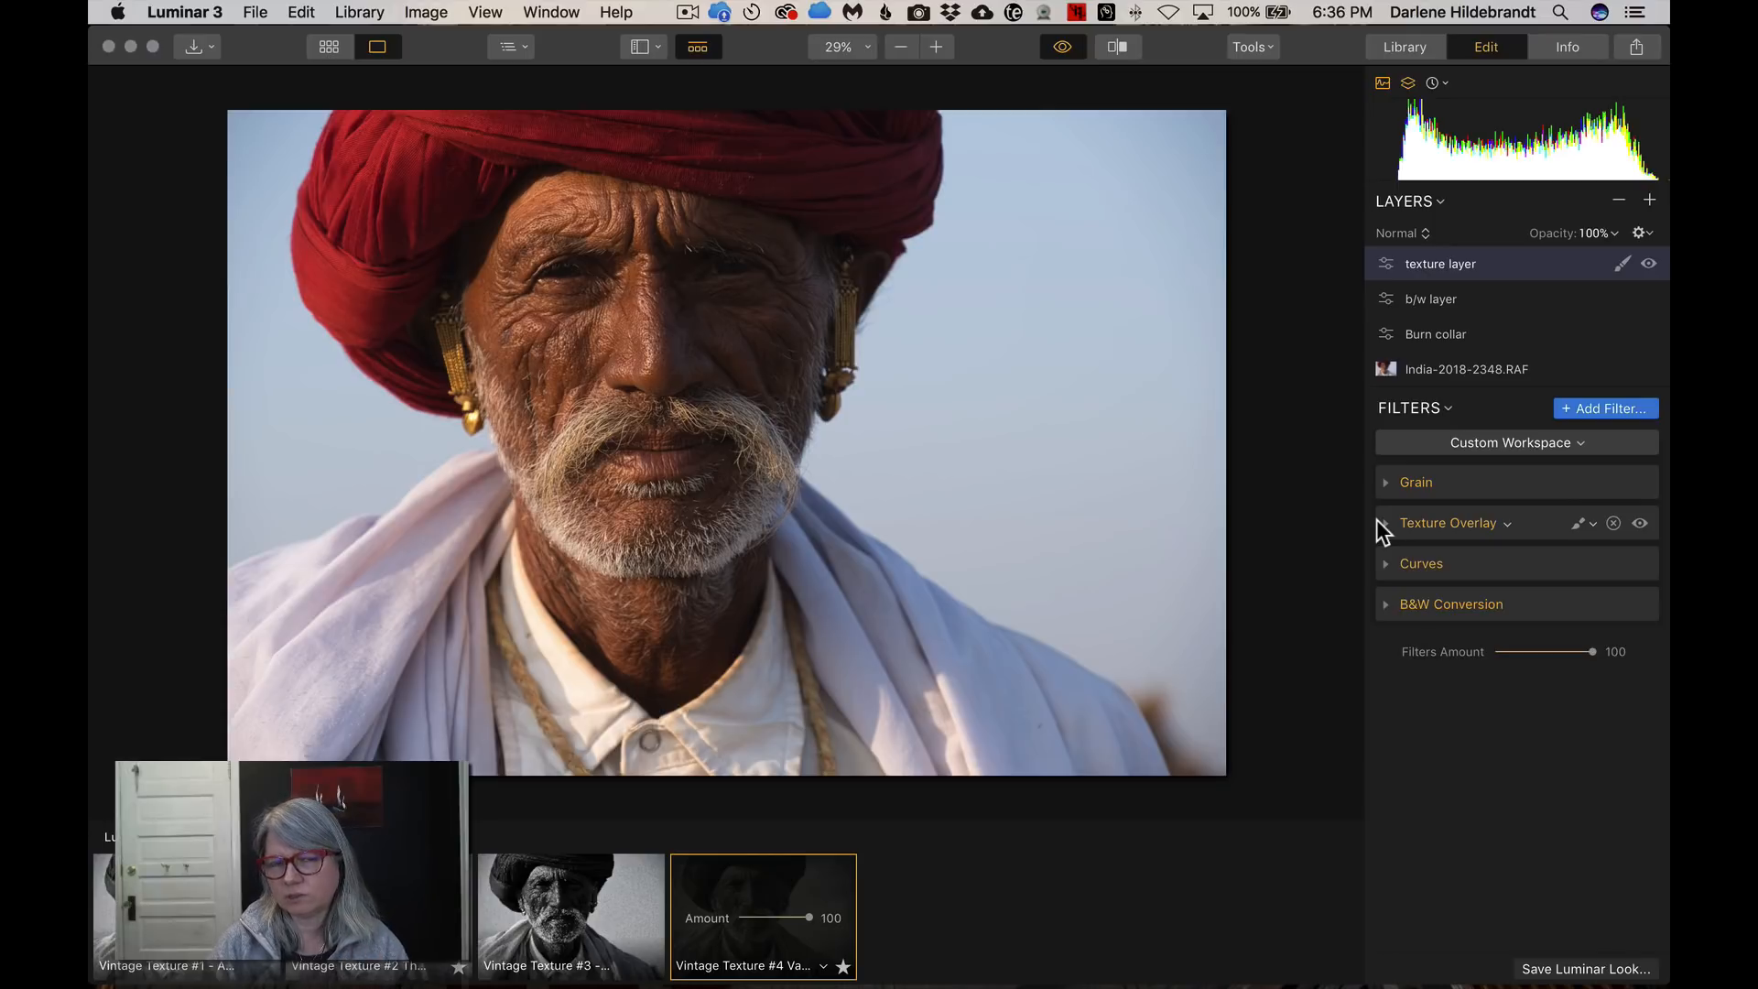
{"action": "key", "text": "backslash"}
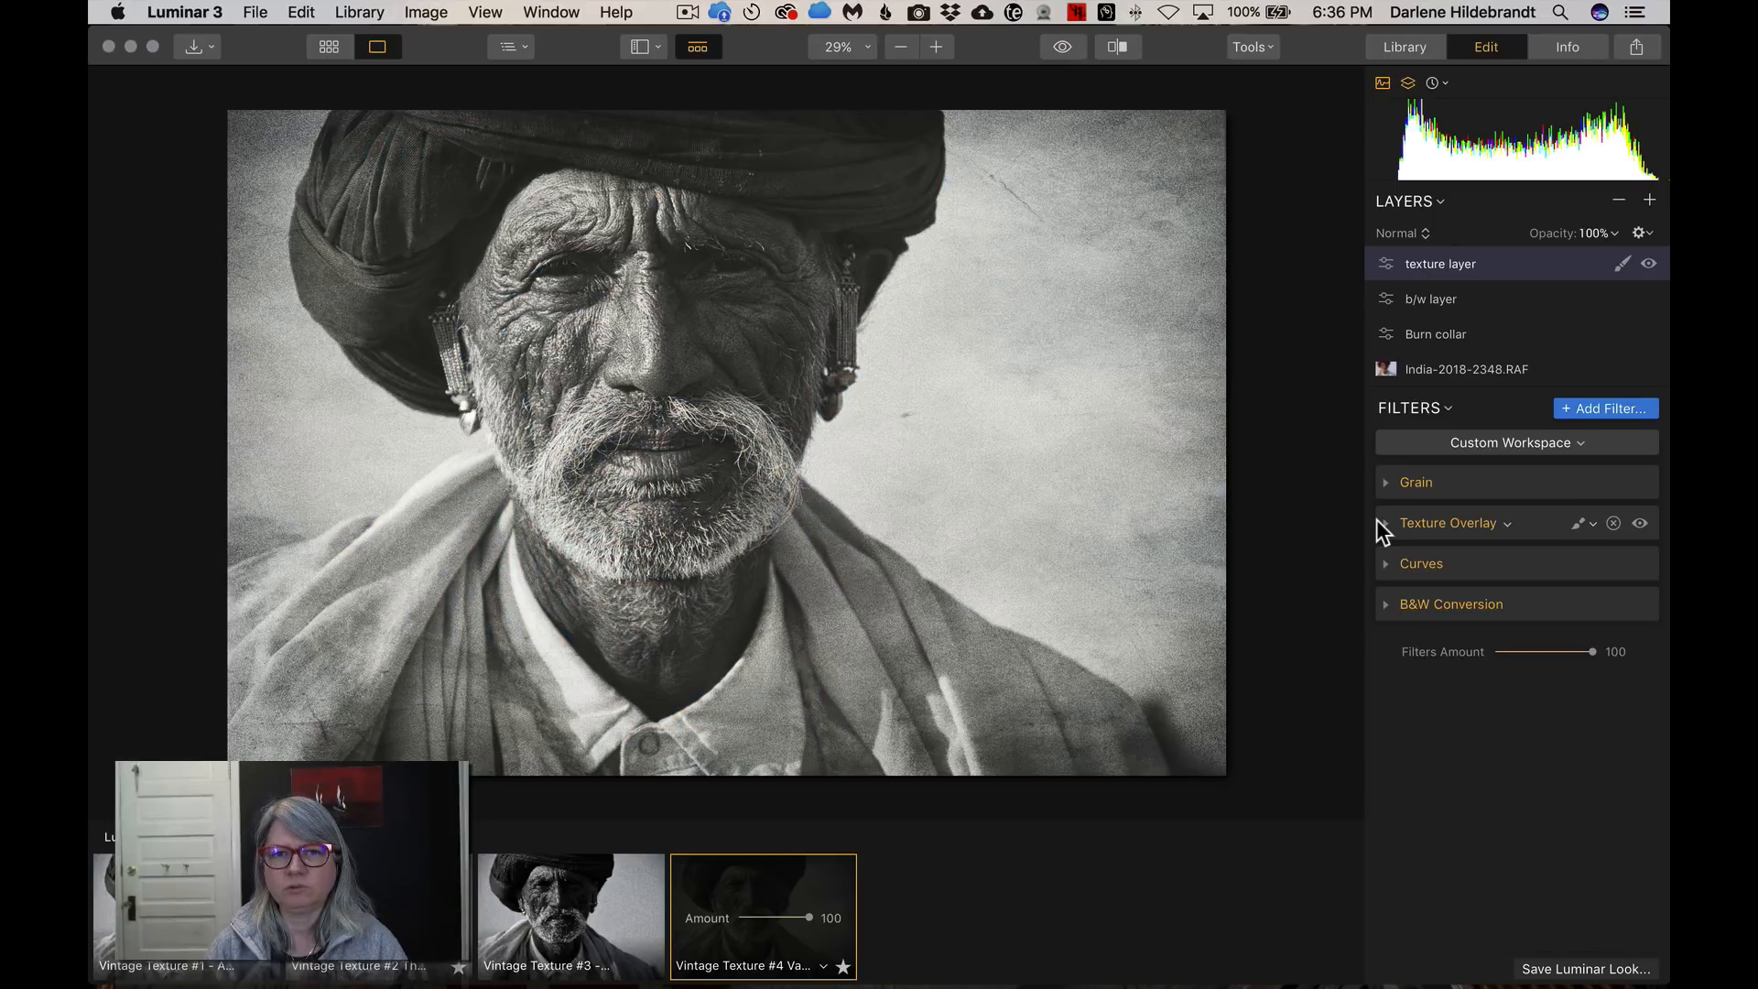
Try lowering the b/w layer's opacity to about 59%, and restore it to 100%
{"action": "left_click", "coordinate": [1500, 301]}
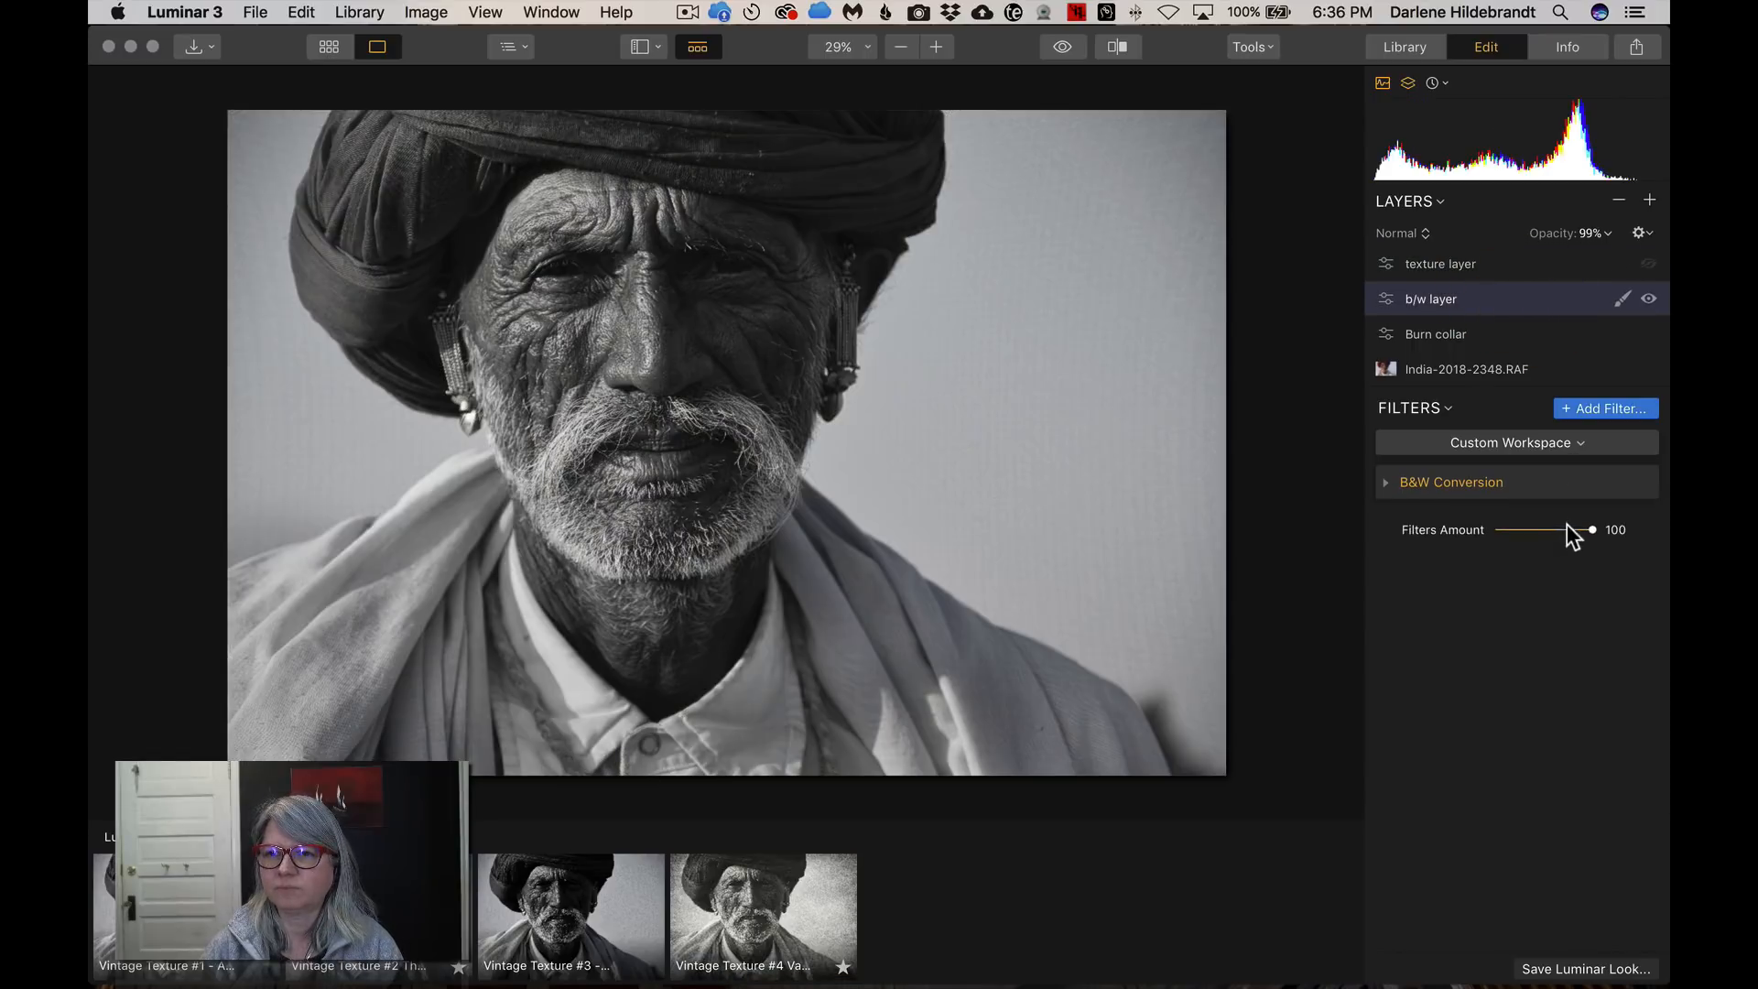
{"action": "left_click", "coordinate": [1604, 234]}
{"action": "left_click_drag", "start_coordinate": [1591, 257], "coordinate": [1582, 264]}
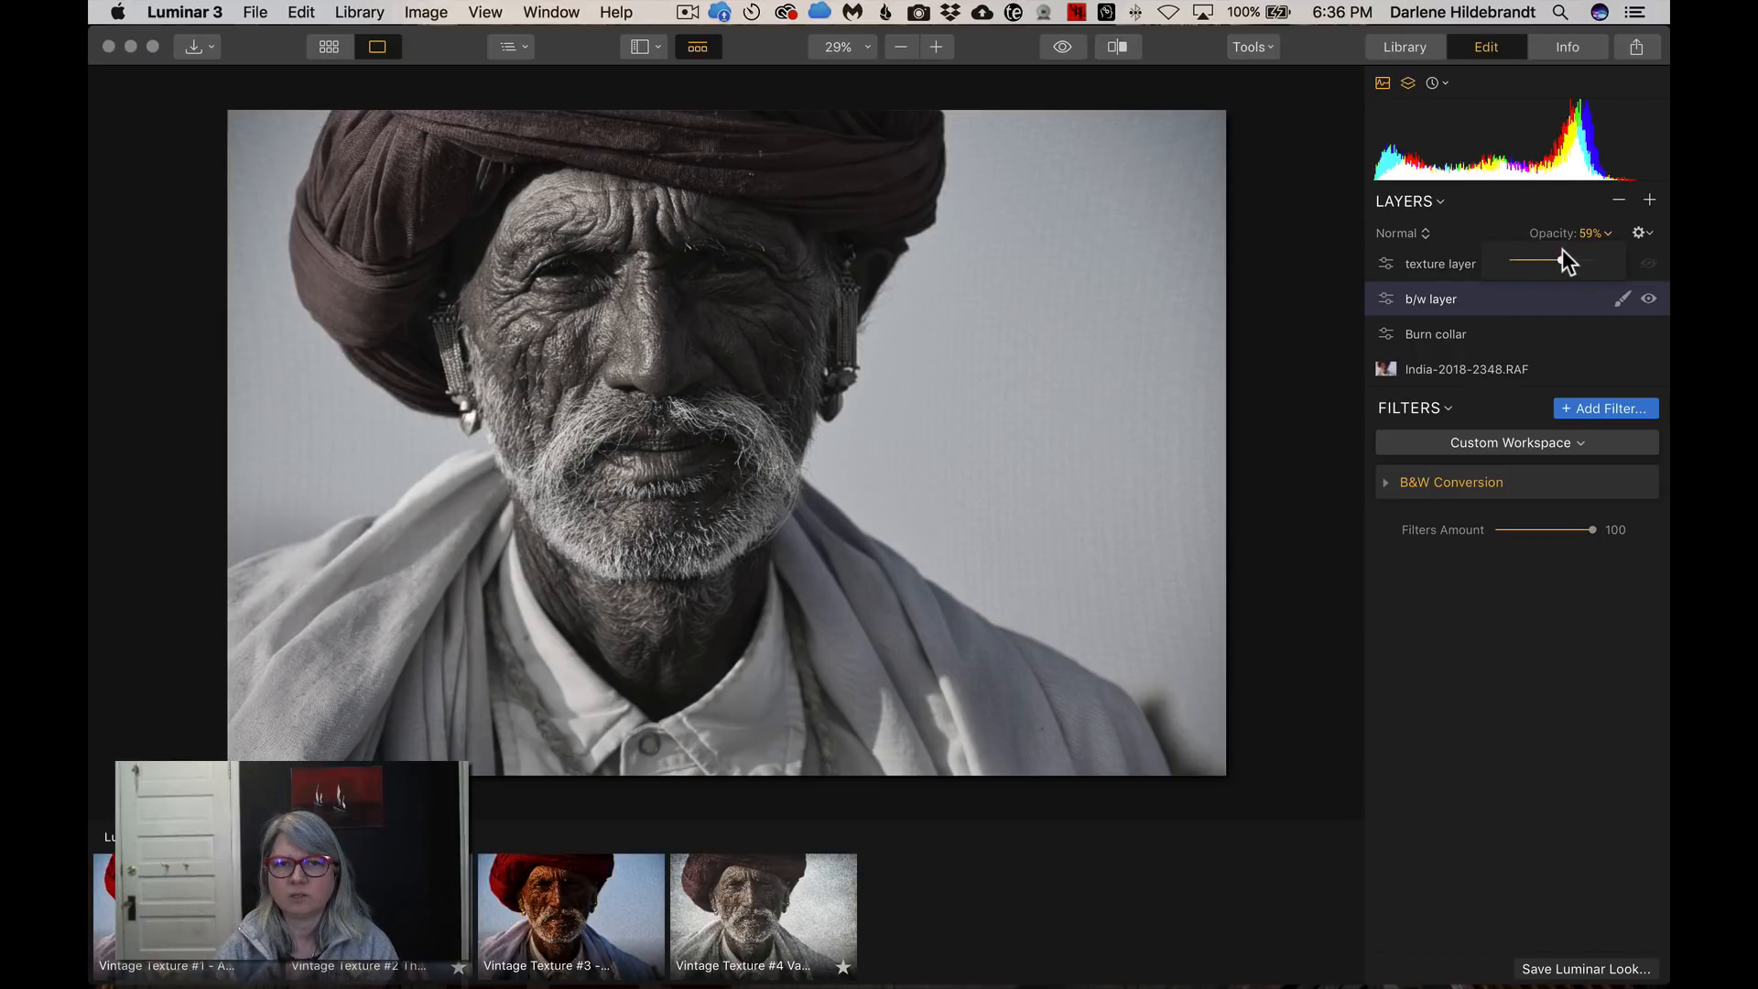
{"action": "left_click_drag", "start_coordinate": [1562, 257], "coordinate": [1605, 259]}
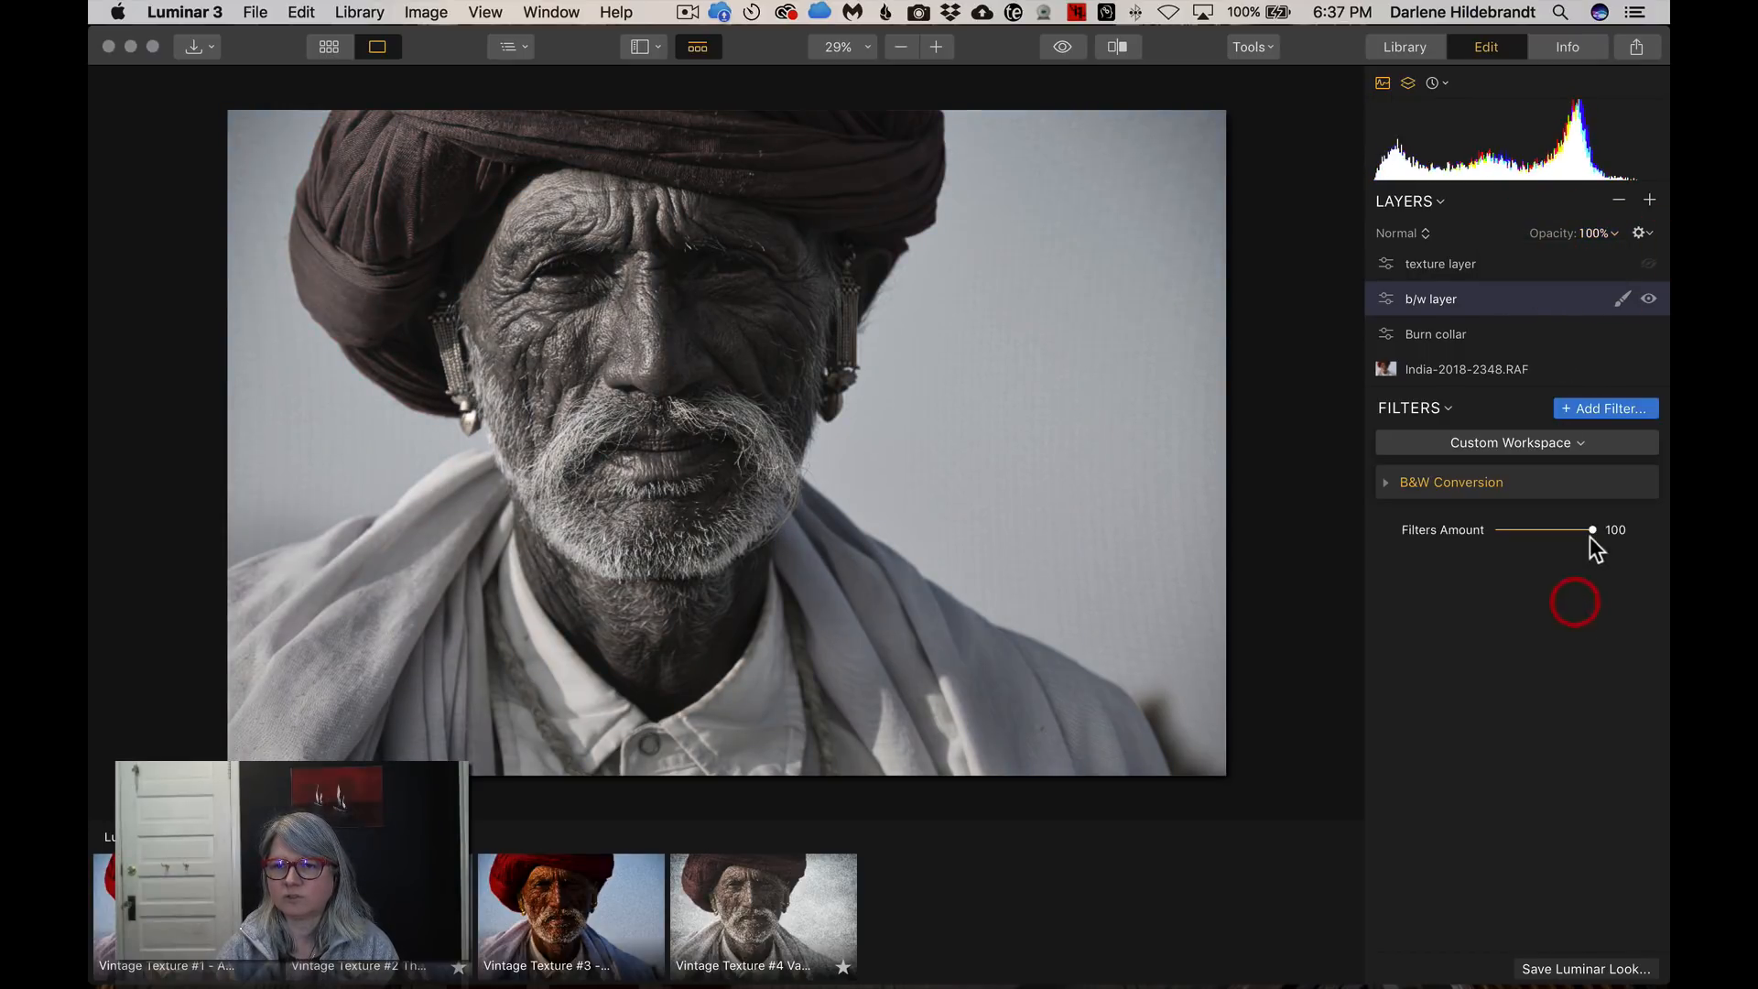
Reduce the b/w layer's Filters Amount, checking it against the texture layer, and settle on 90
{"action": "left_click_drag", "start_coordinate": [1562, 520], "coordinate": [1554, 519]}
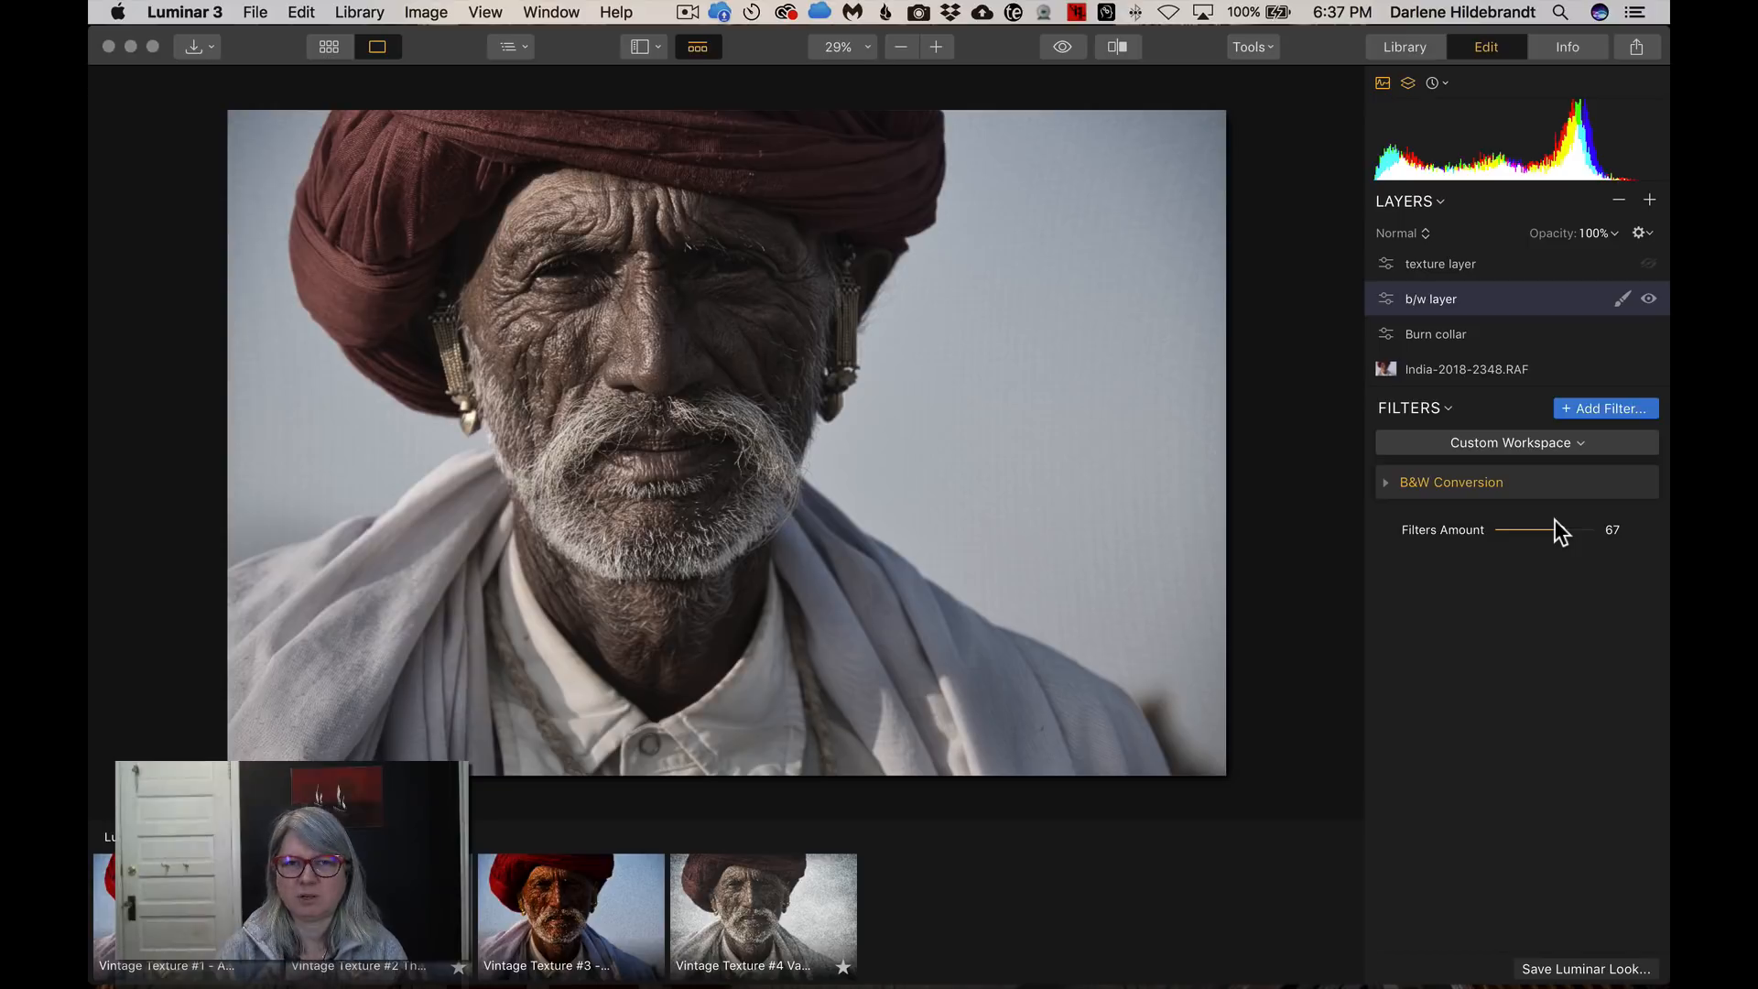
{"action": "left_click_drag", "start_coordinate": [1554, 519], "coordinate": [1551, 519]}
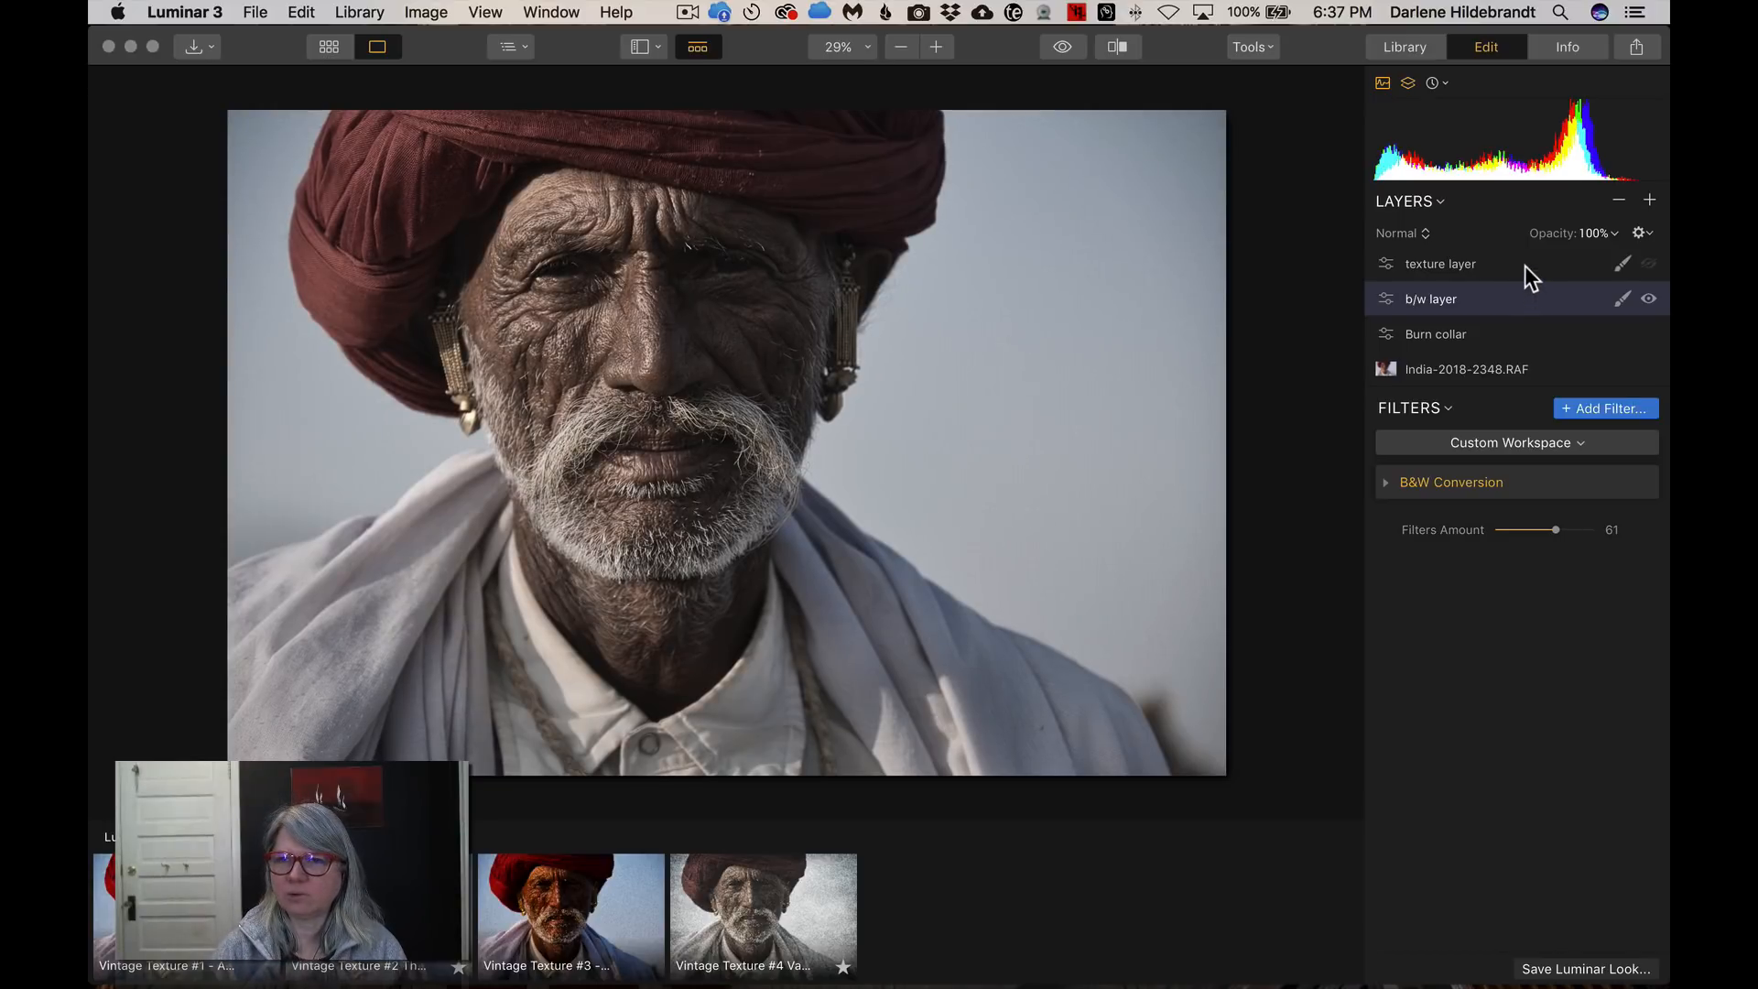
{"action": "left_click", "coordinate": [1525, 266]}
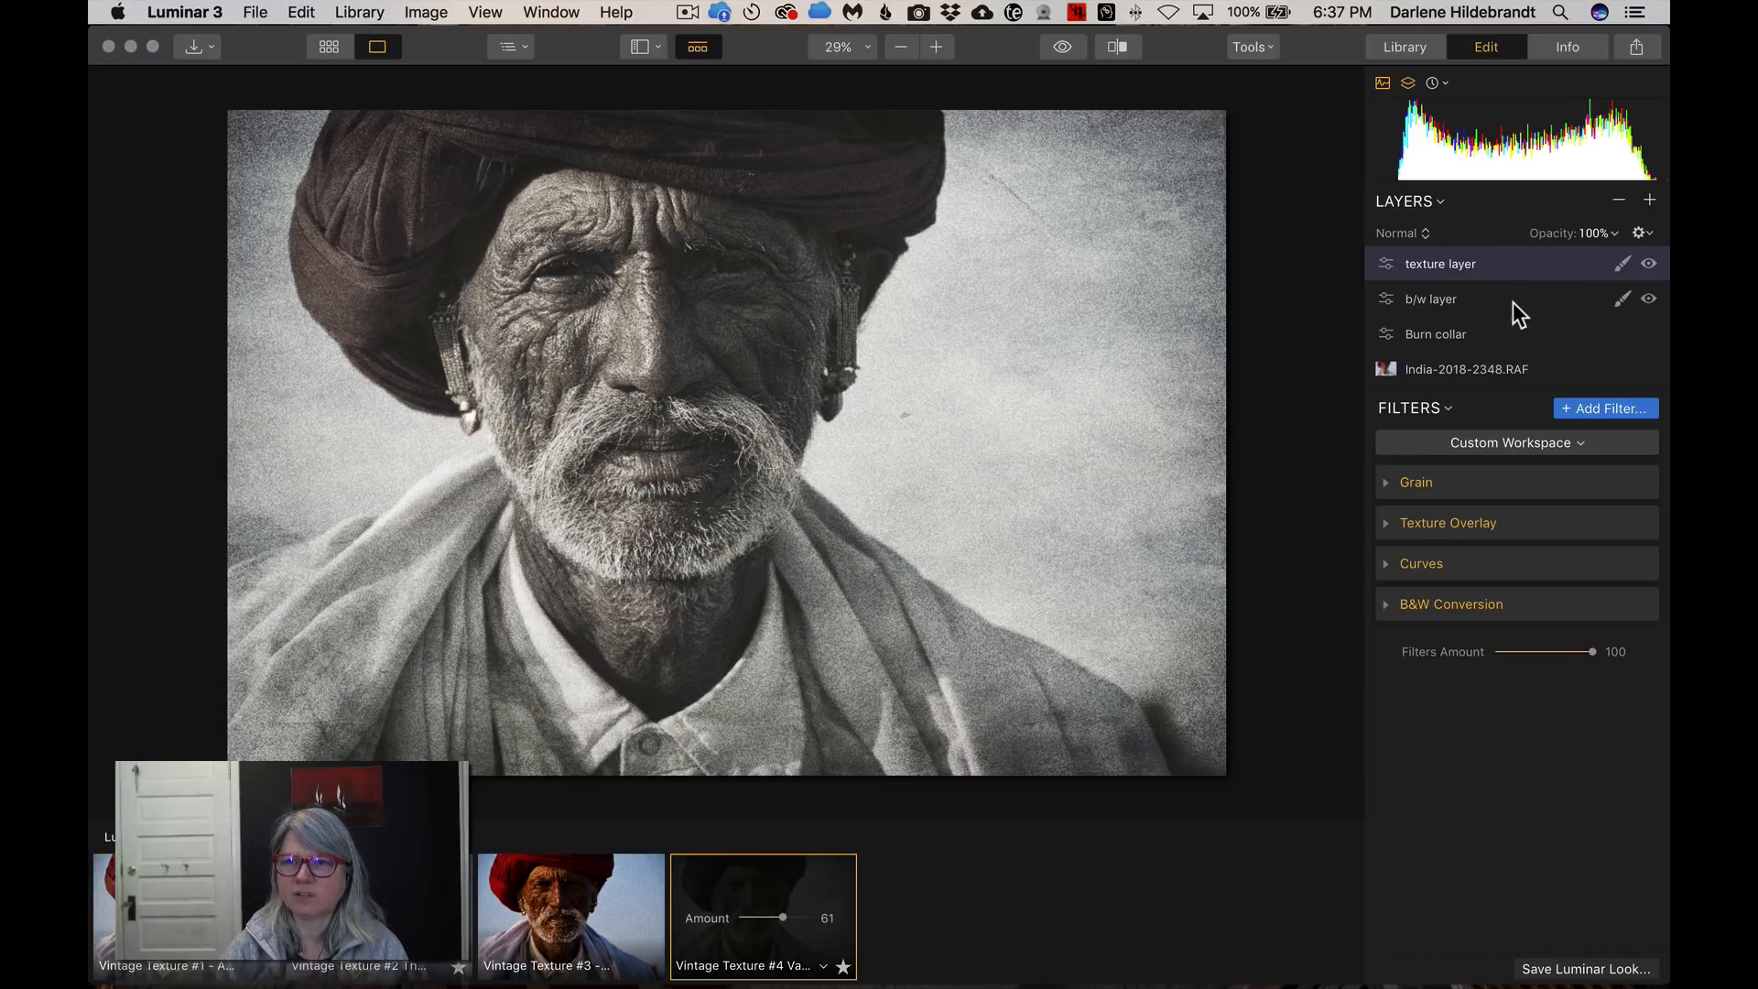
{"action": "left_click", "coordinate": [1513, 302]}
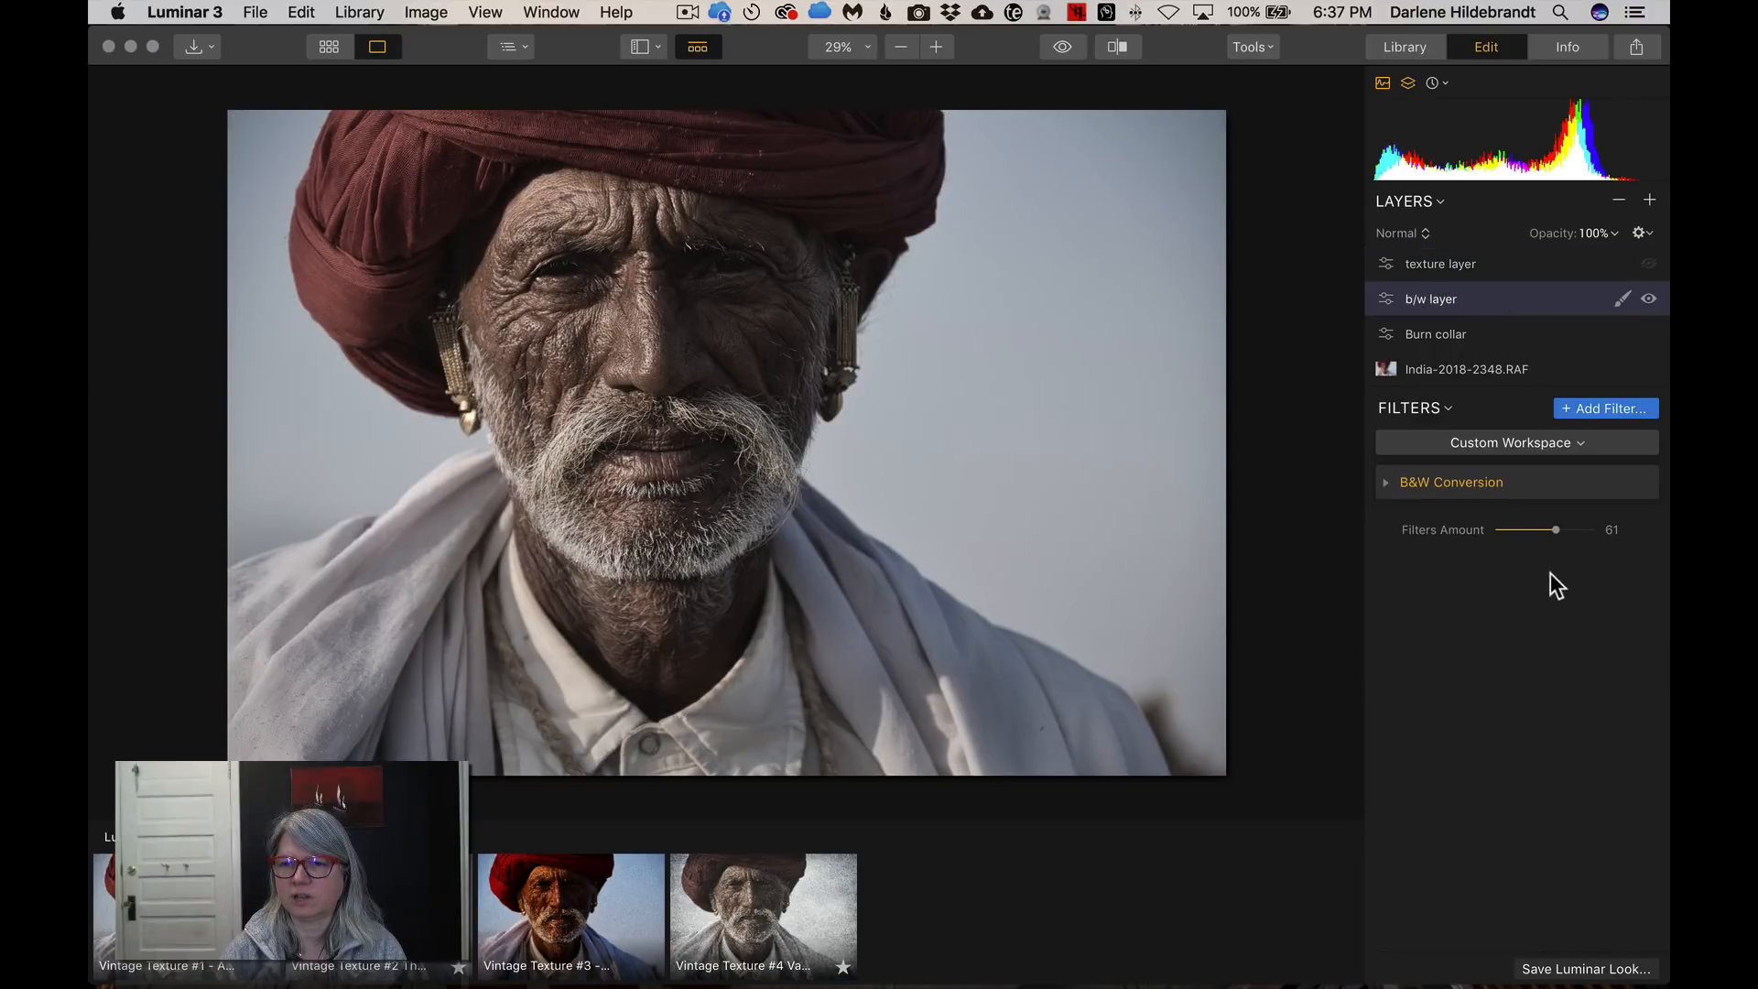
{"action": "left_click_drag", "start_coordinate": [1553, 529], "coordinate": [1589, 529]}
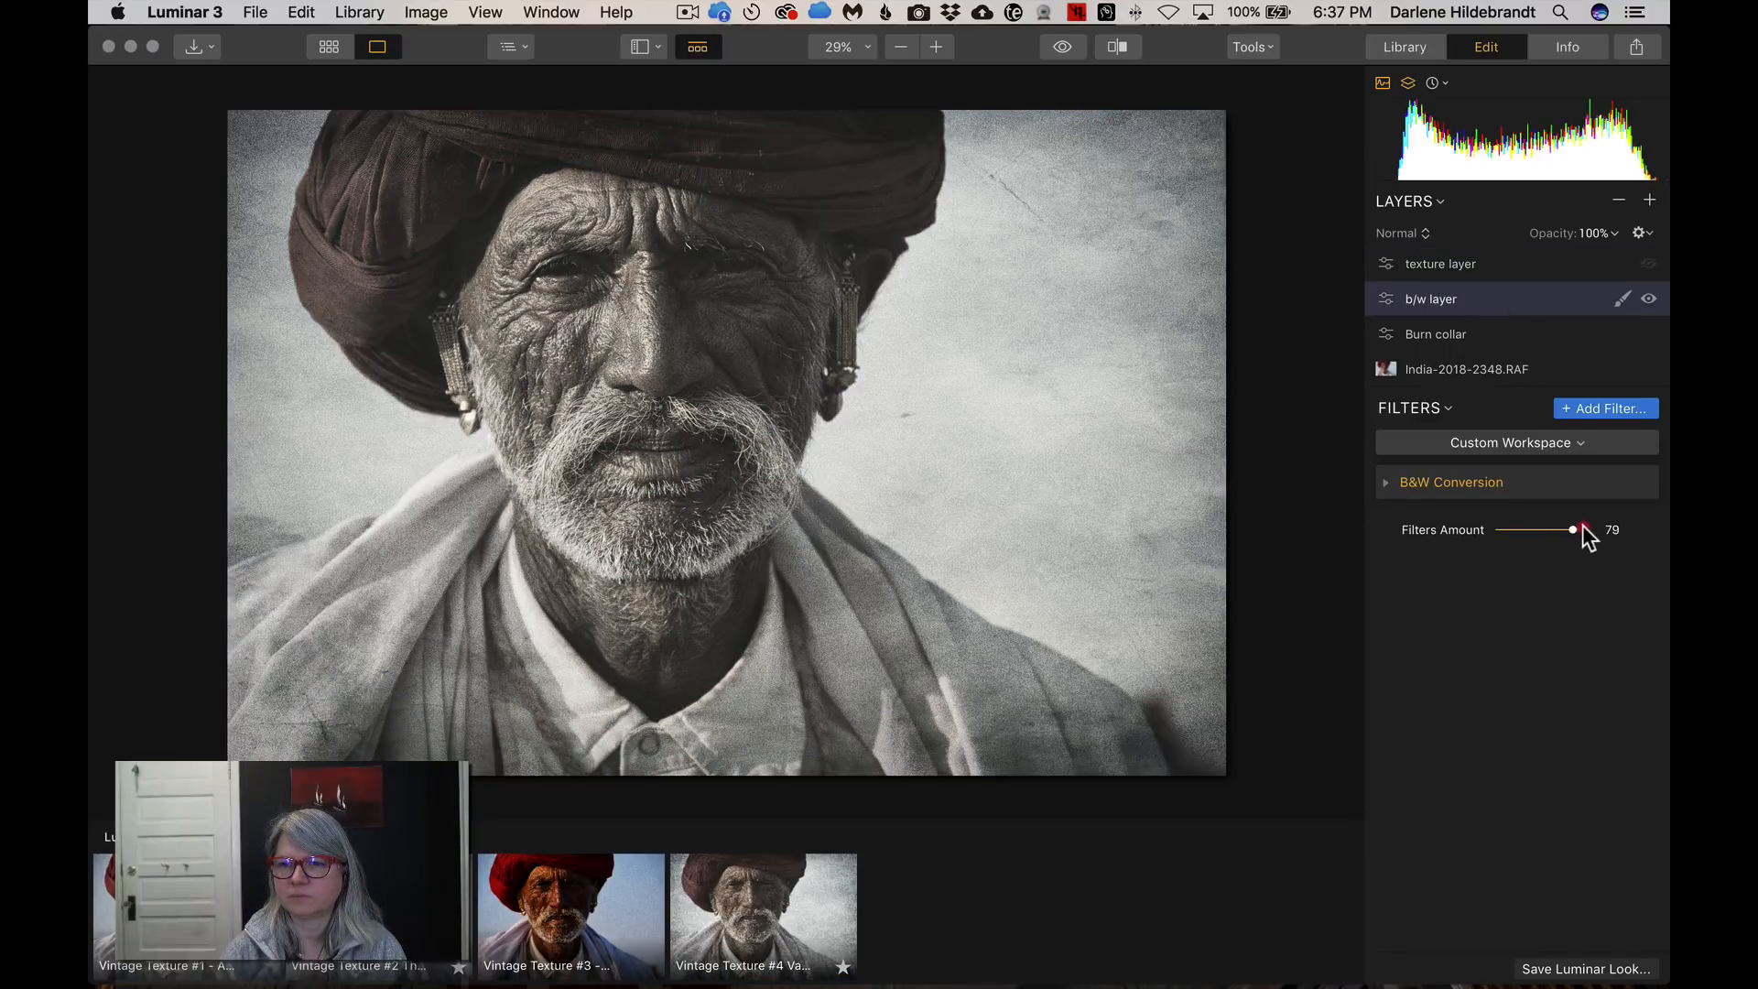
Try lowering the Burn collar layer's opacity to about 58%, and restore it to 100%
{"action": "left_click", "coordinate": [1510, 333]}
{"action": "left_click", "coordinate": [1600, 233]}
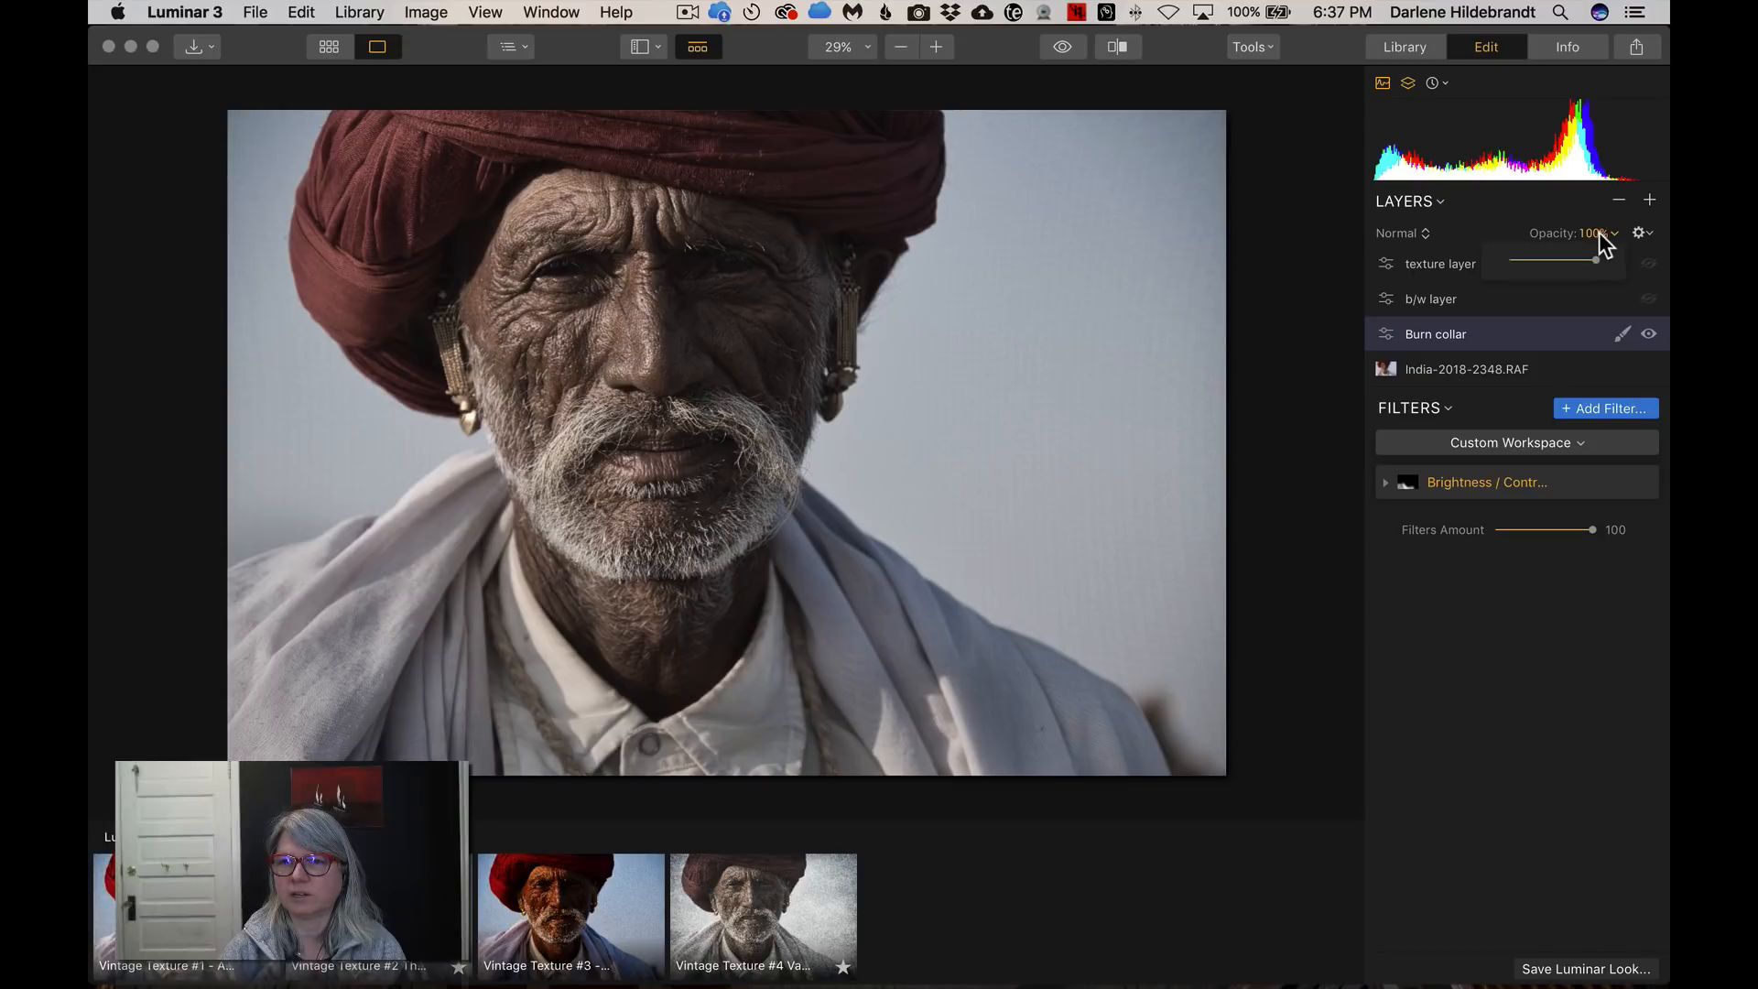
{"action": "left_click_drag", "start_coordinate": [1593, 261], "coordinate": [1580, 261]}
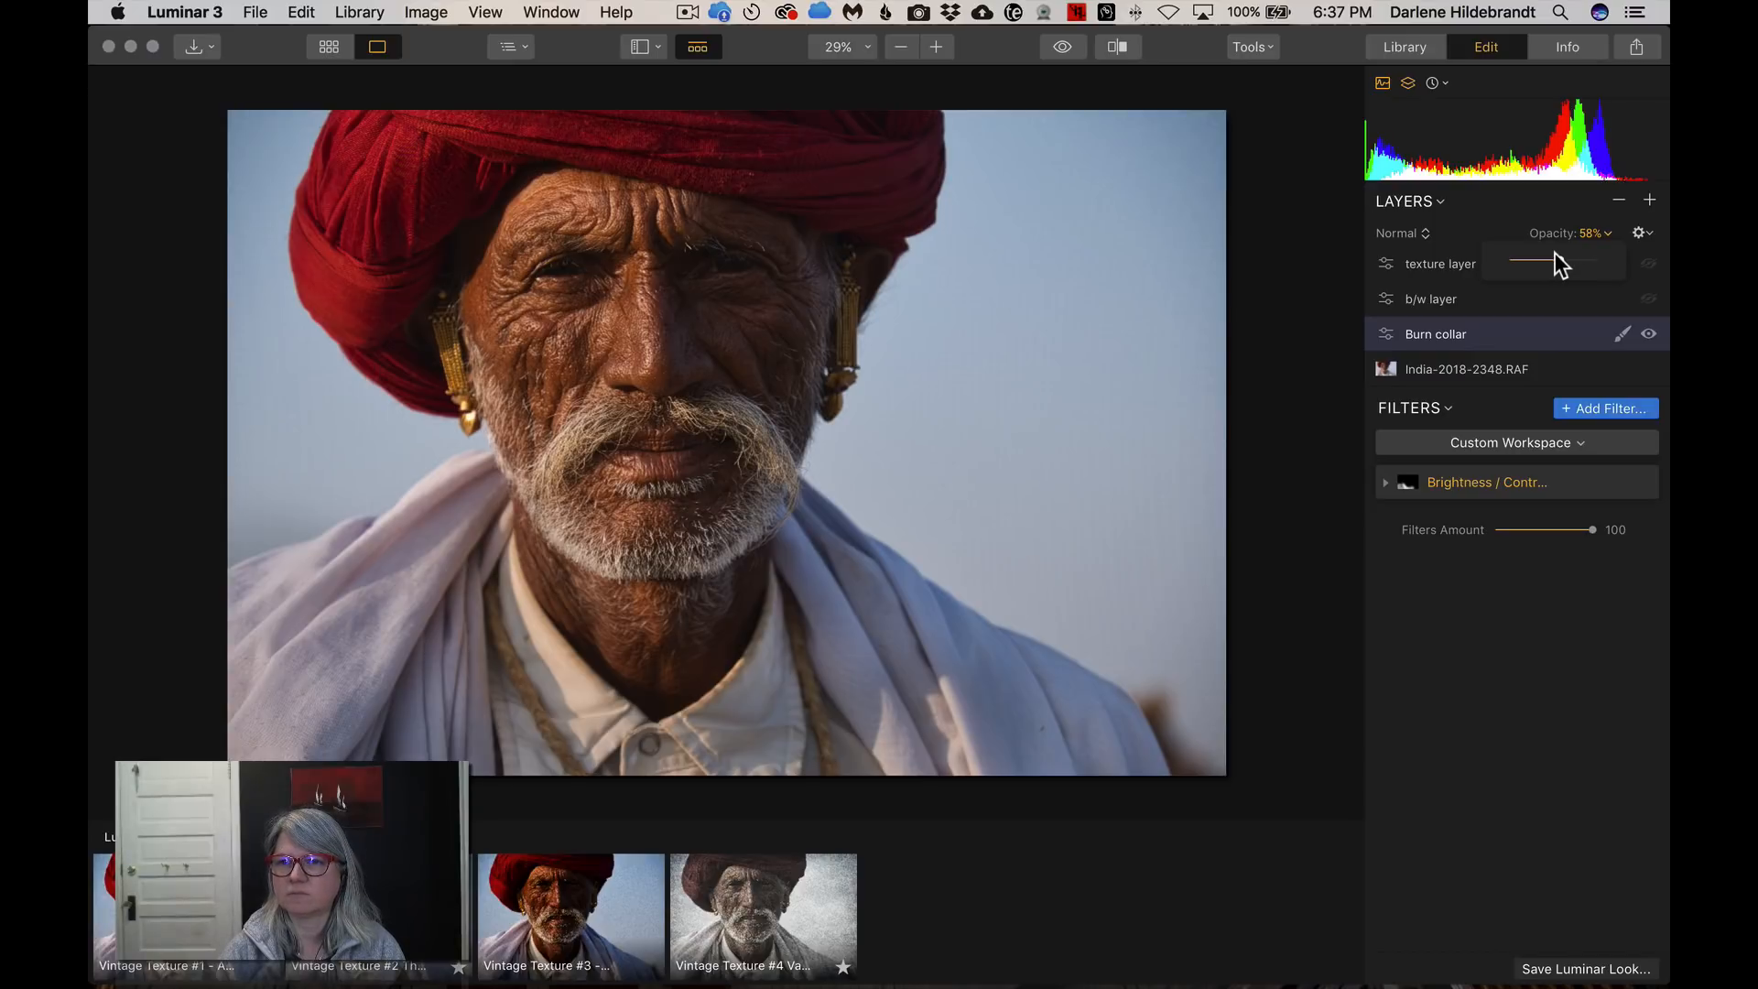
{"action": "left_click_drag", "start_coordinate": [1555, 253], "coordinate": [1593, 261]}
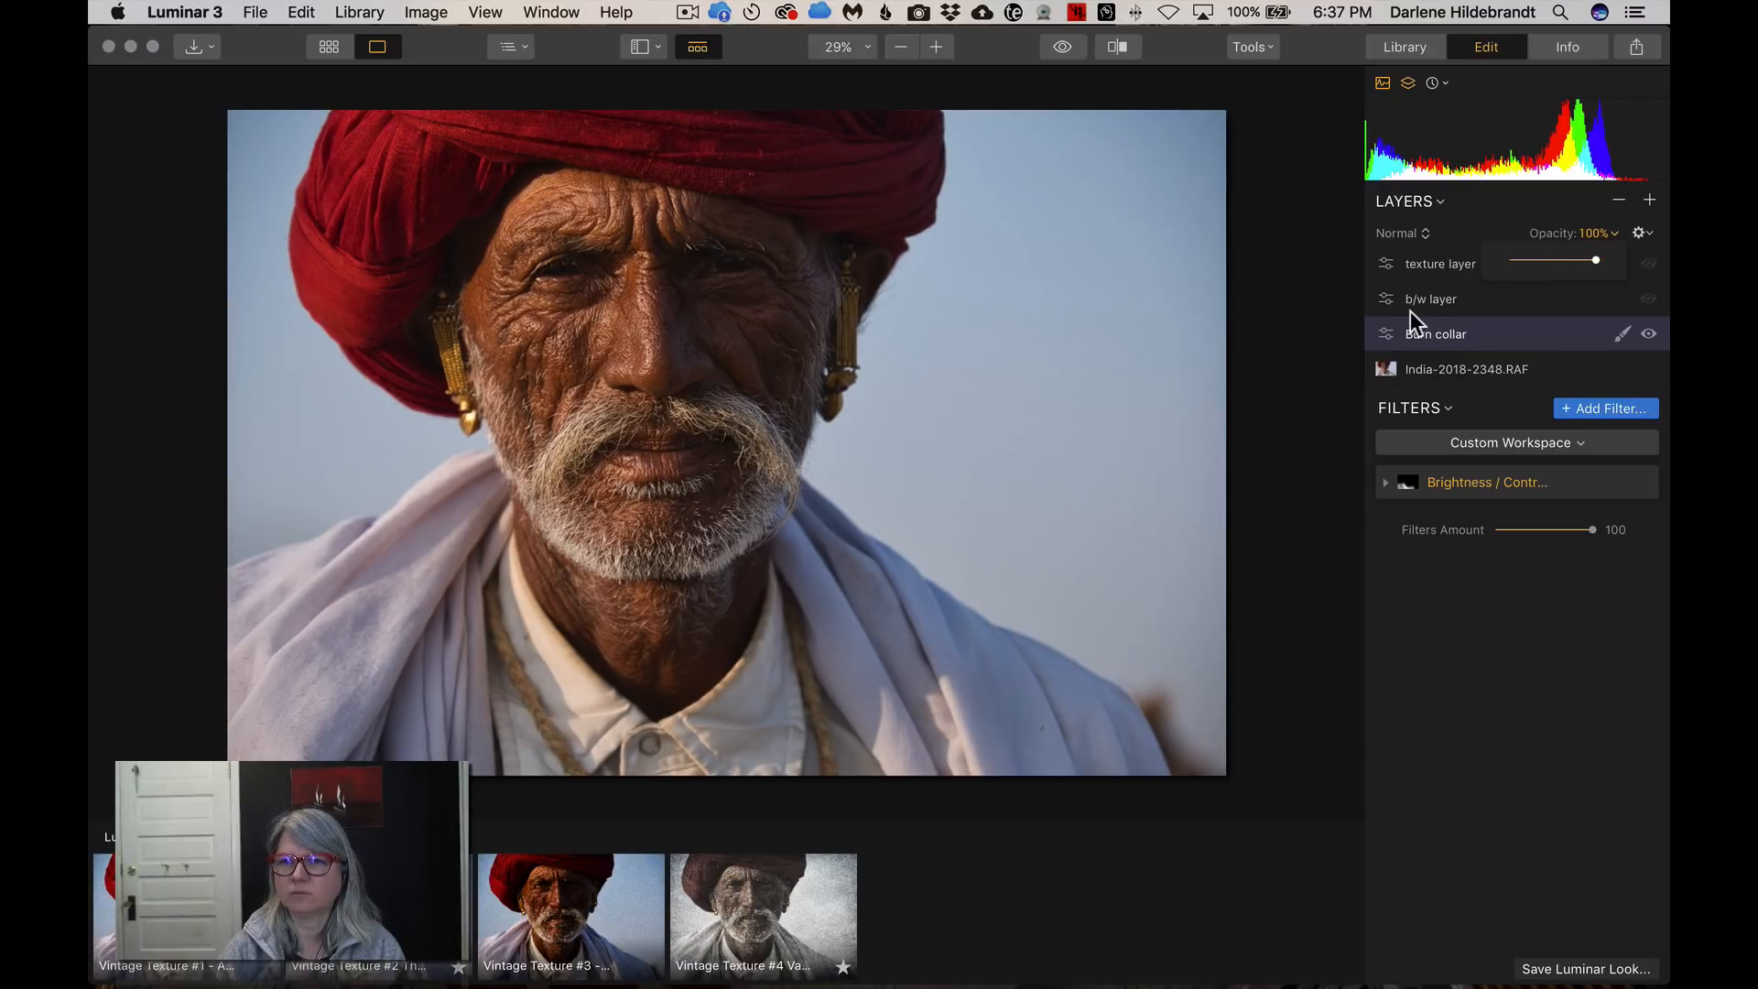
Reduce the b/w layer's opacity to 40% to bring back some of the portrait's colour
{"action": "left_click", "coordinate": [1496, 298]}
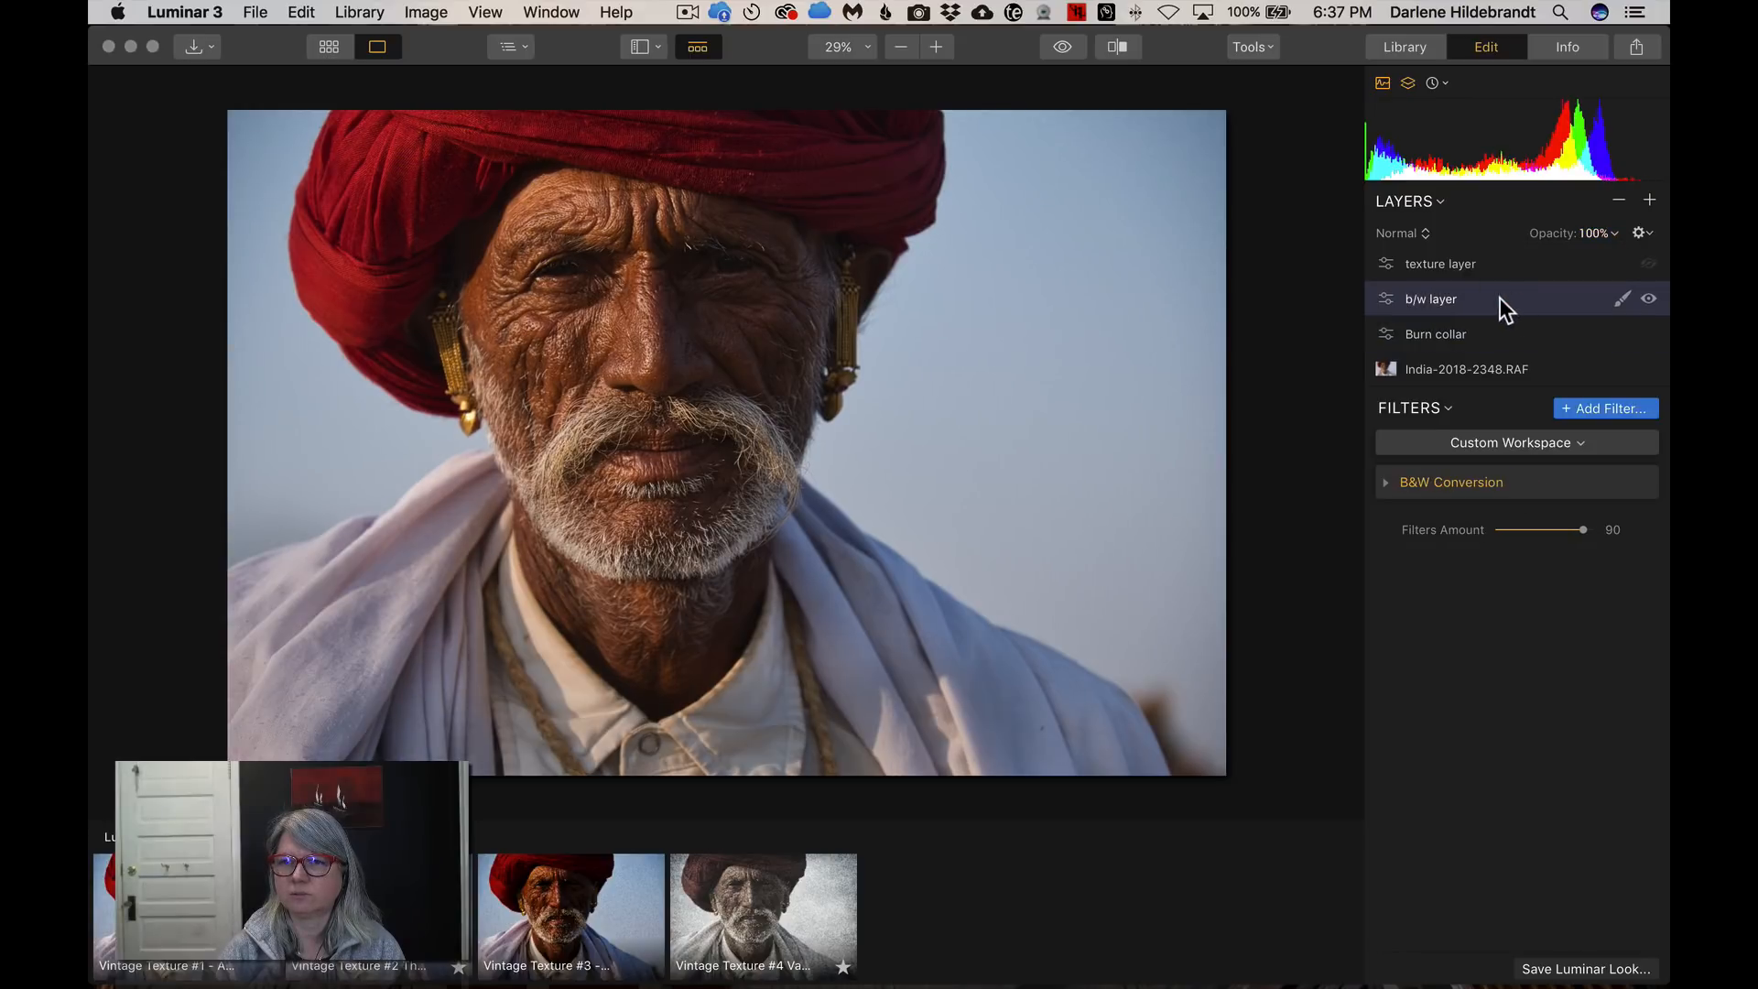
{"action": "left_click", "coordinate": [1598, 233]}
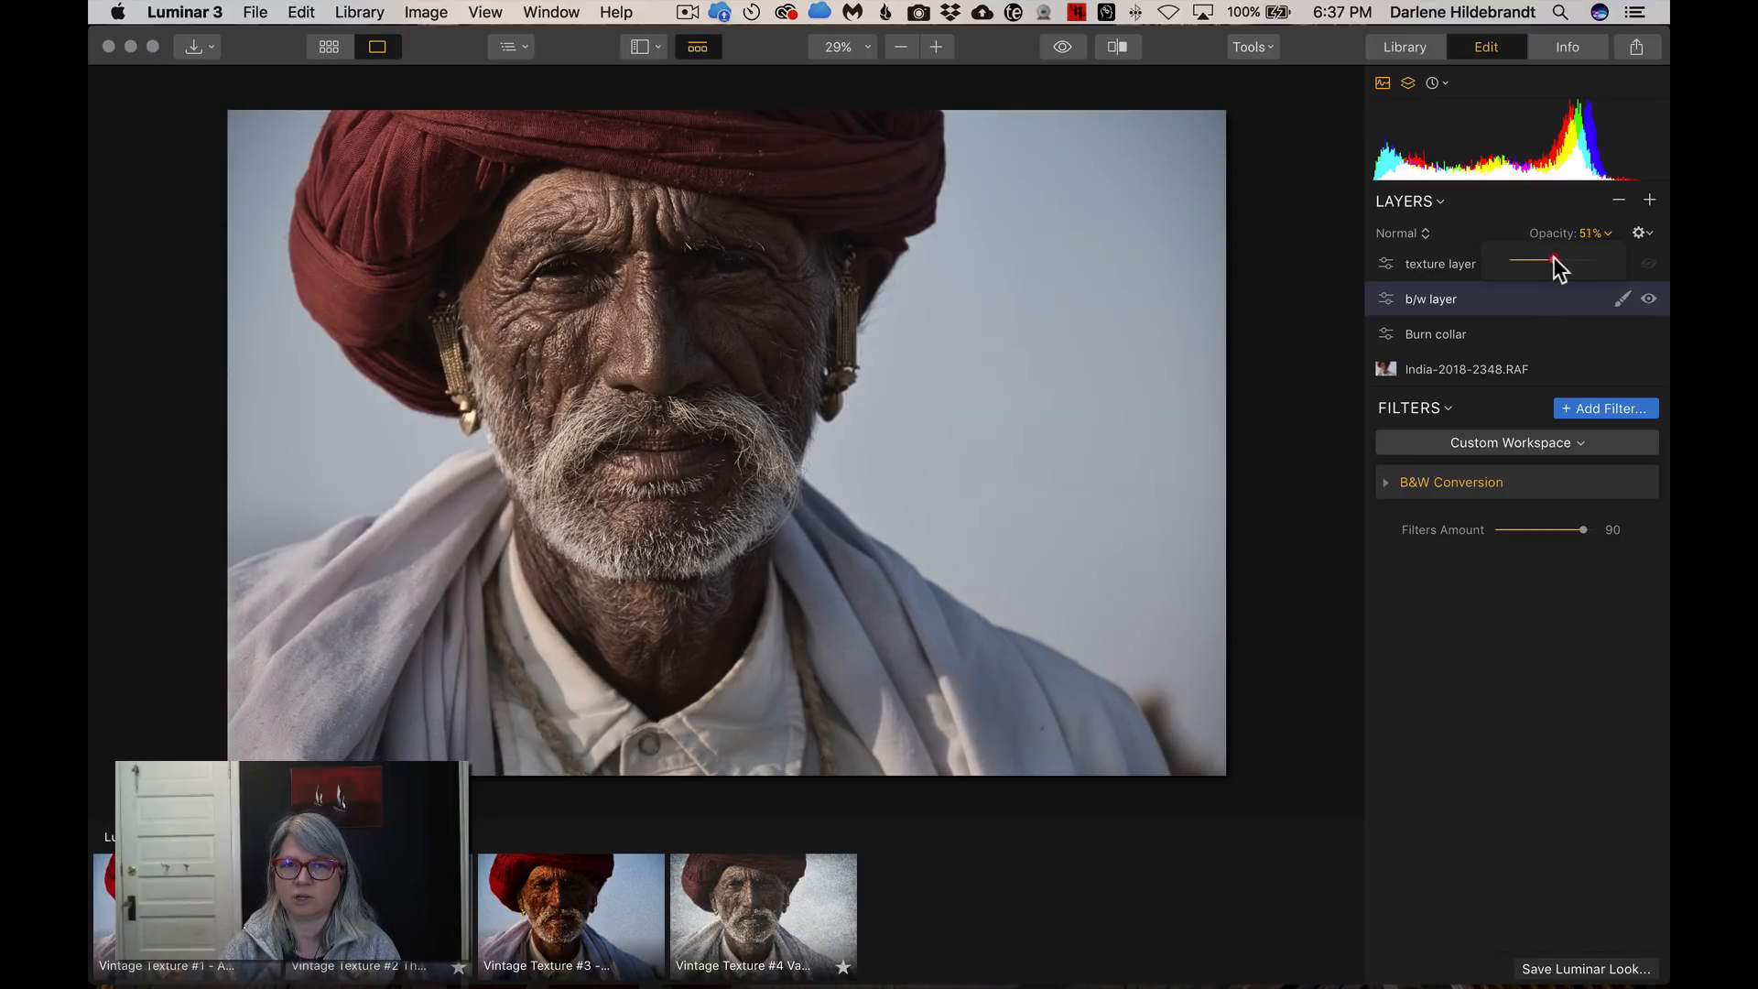
{"action": "left_click_drag", "start_coordinate": [1548, 258], "coordinate": [1544, 258]}
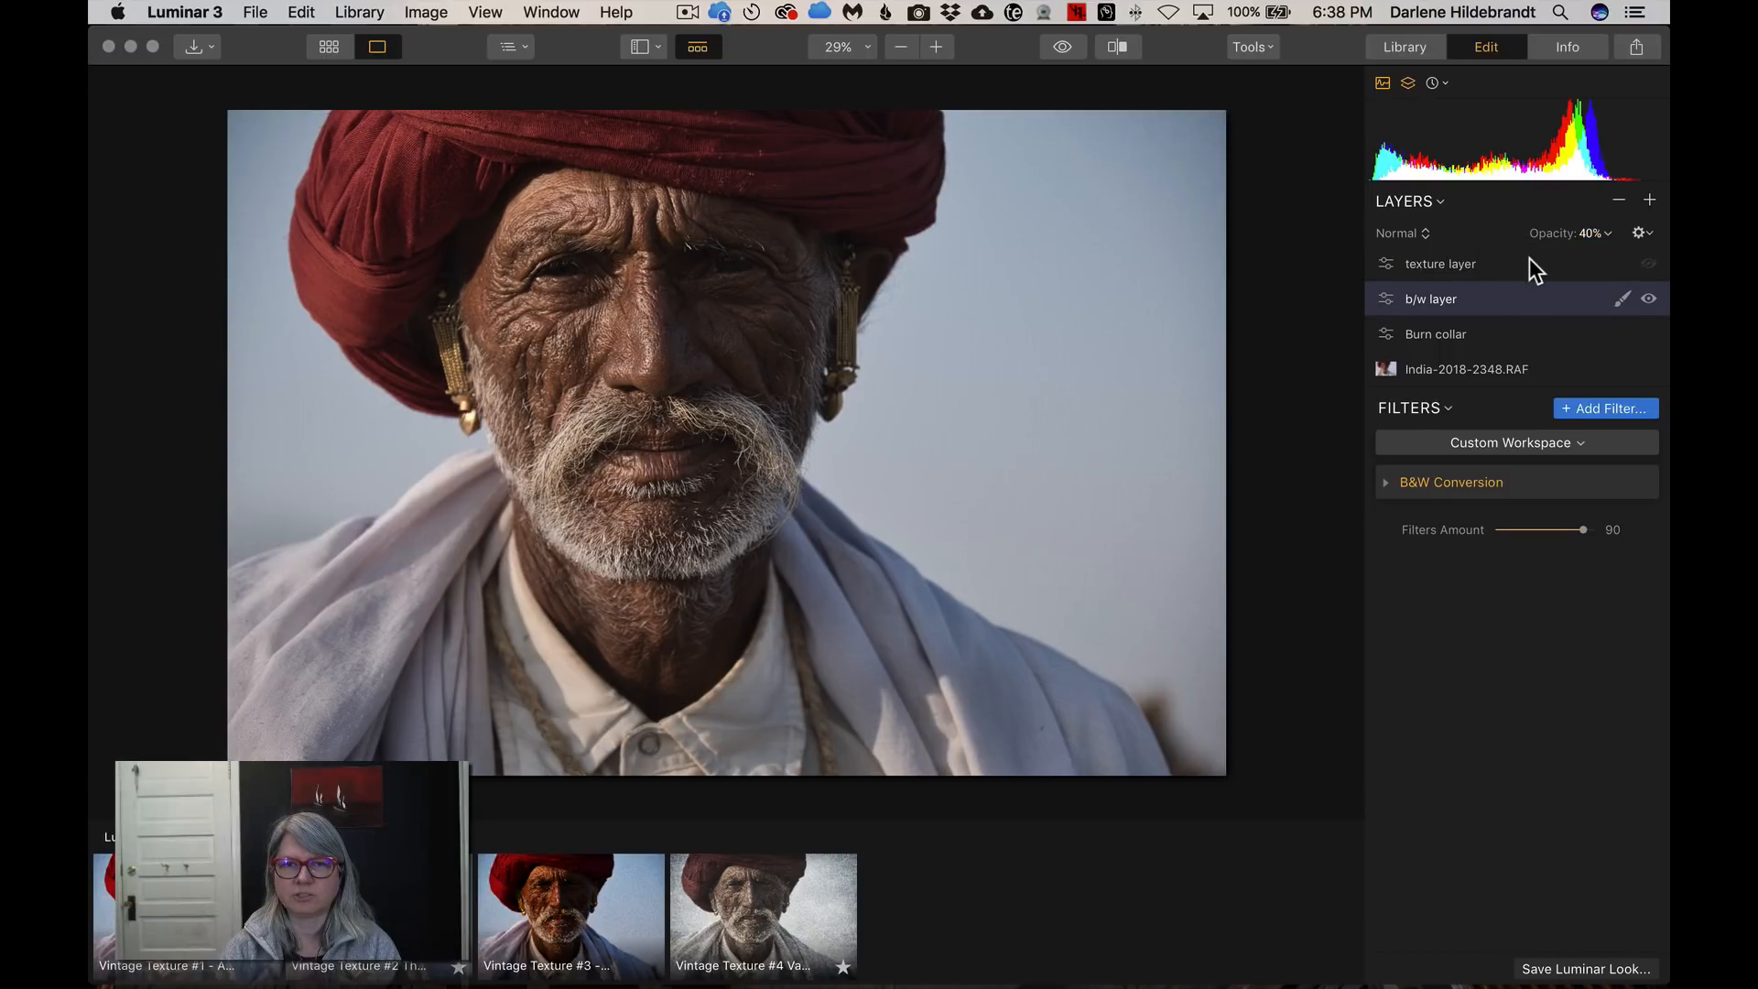
Set the texture layer's Texture Overlay Amount to 47, and compare the texture with and without its vertical flip
{"action": "left_click", "coordinate": [1529, 260]}
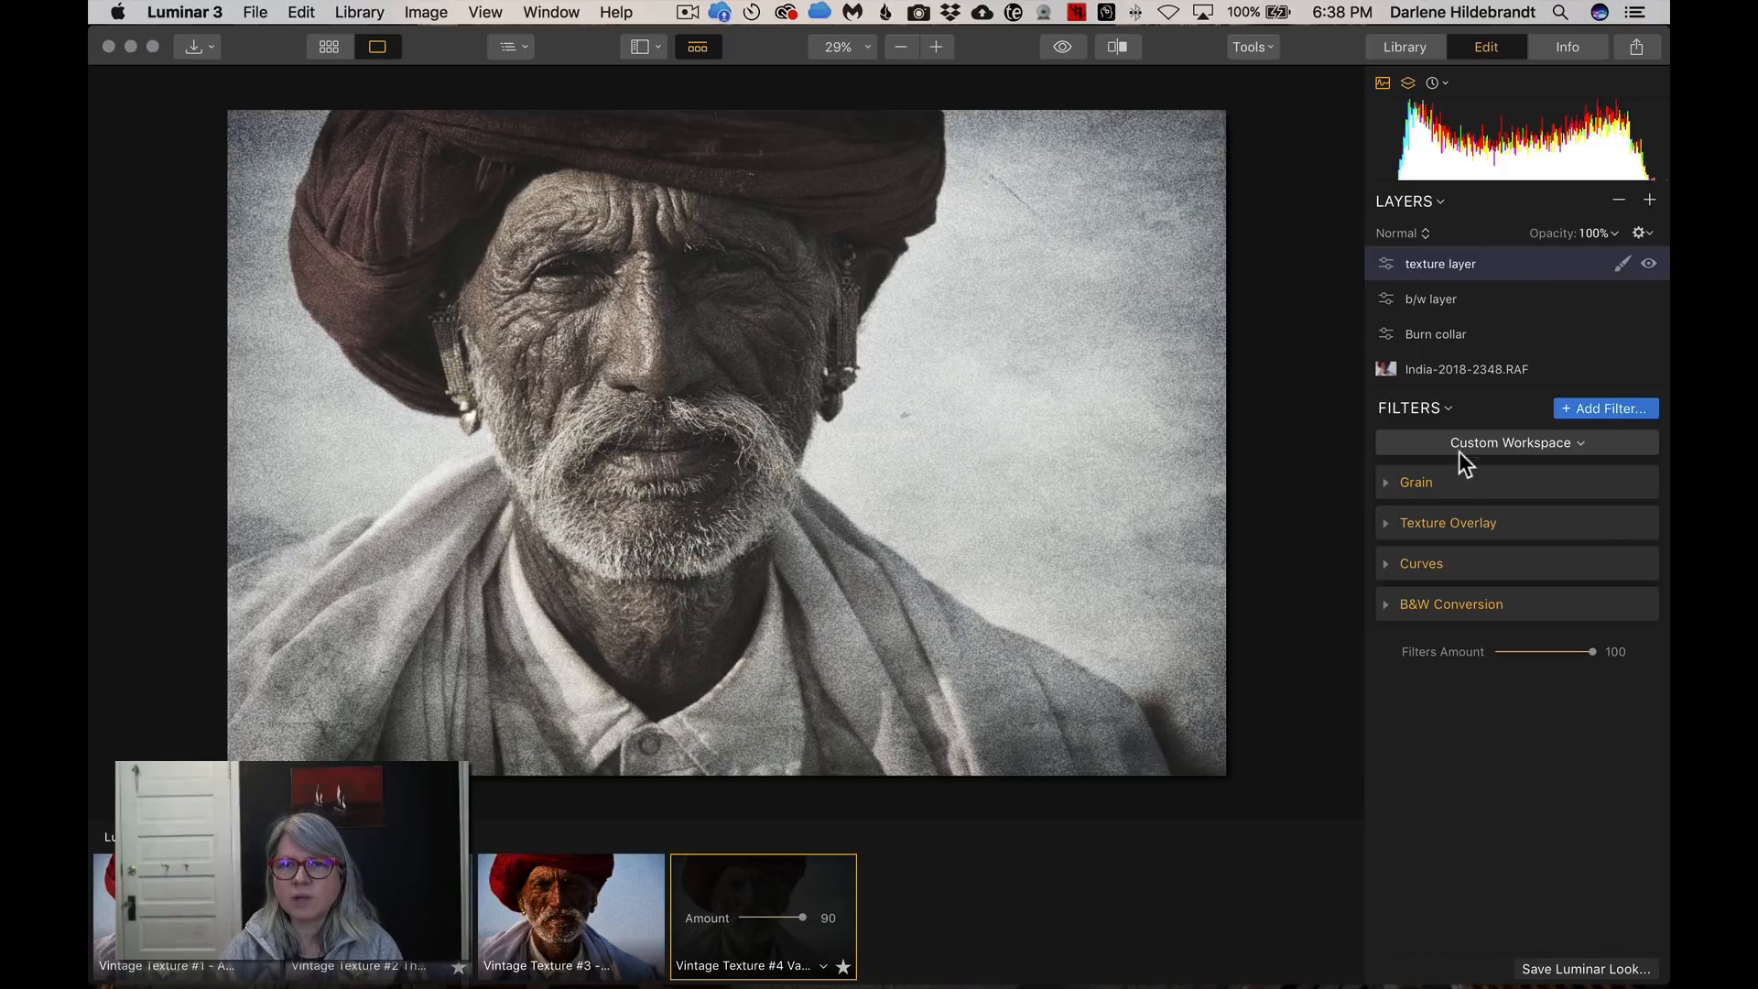
{"action": "left_click", "coordinate": [1385, 524]}
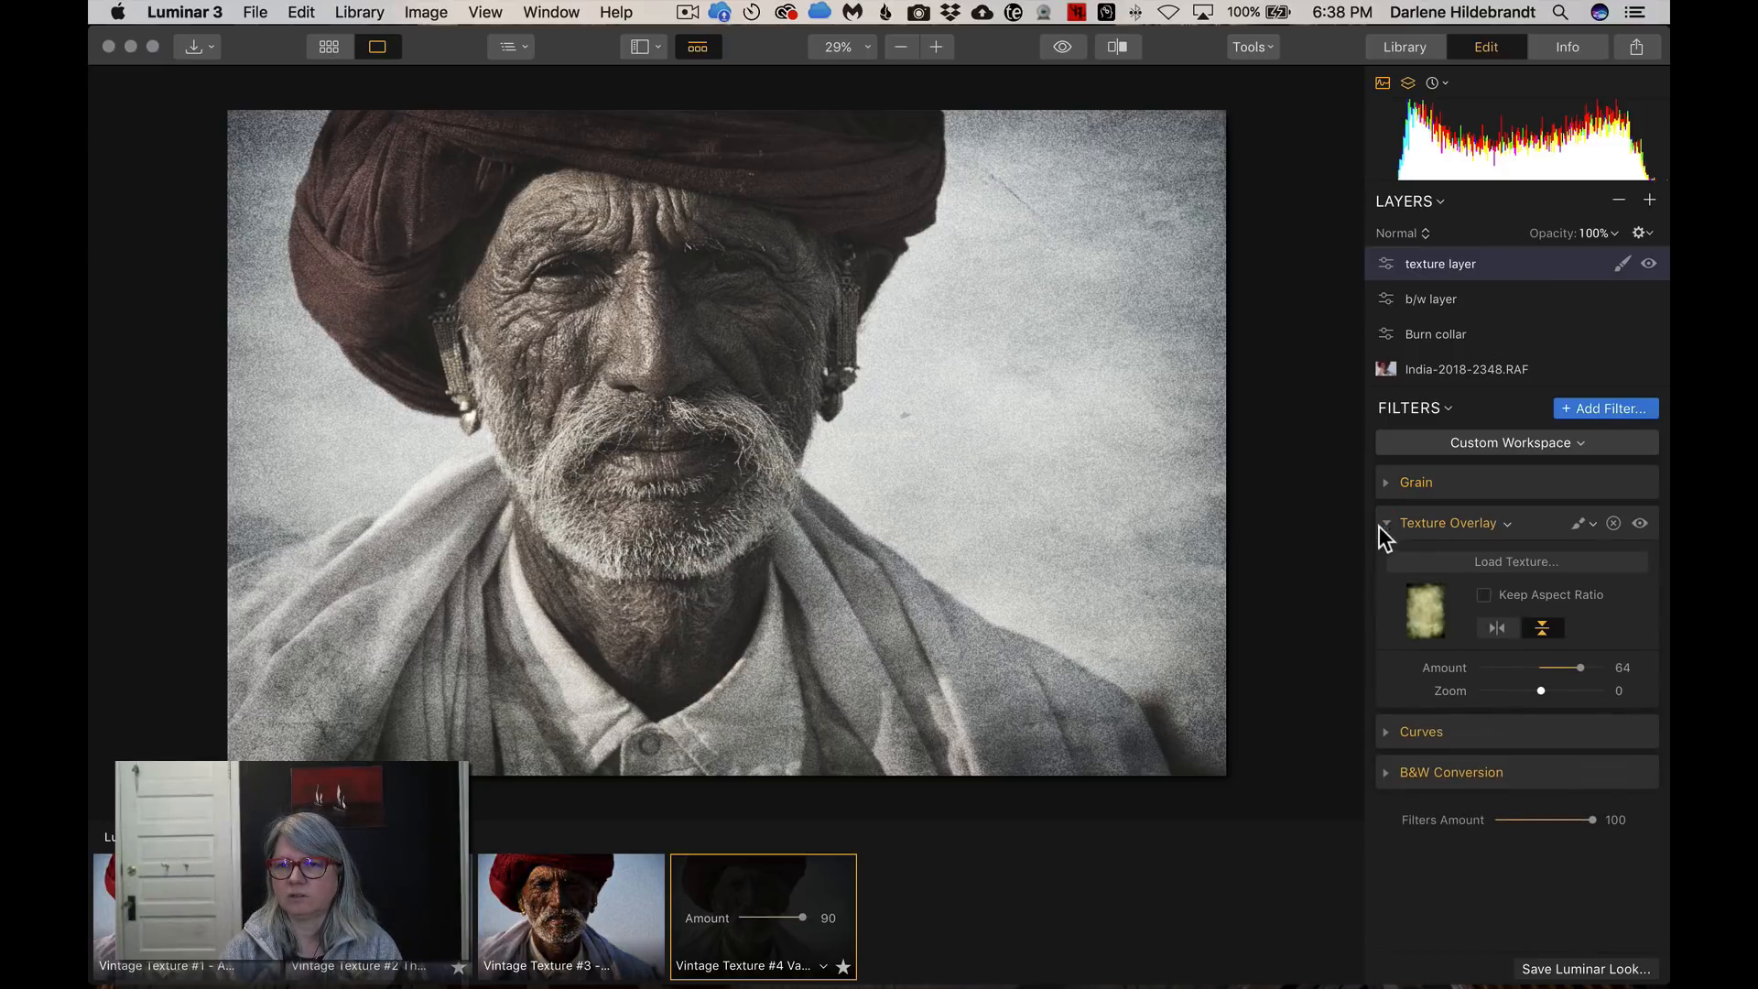
{"action": "left_click_drag", "start_coordinate": [1581, 668], "coordinate": [1566, 662]}
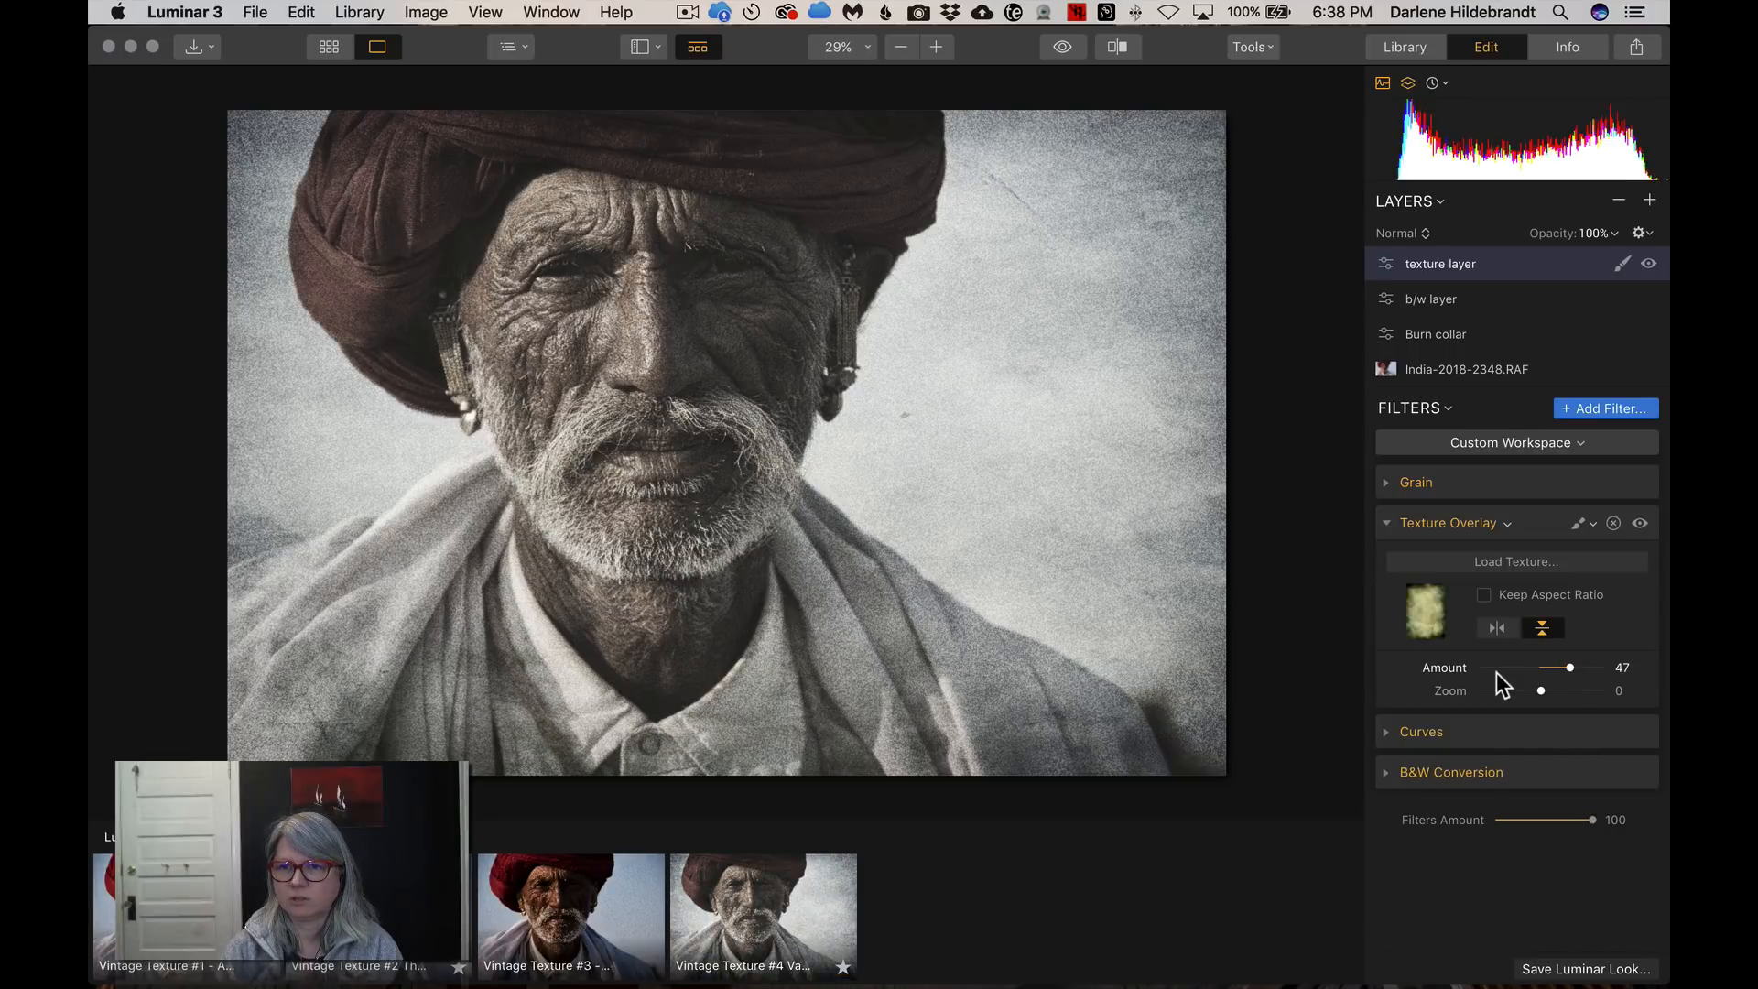
{"action": "left_click", "coordinate": [1542, 628]}
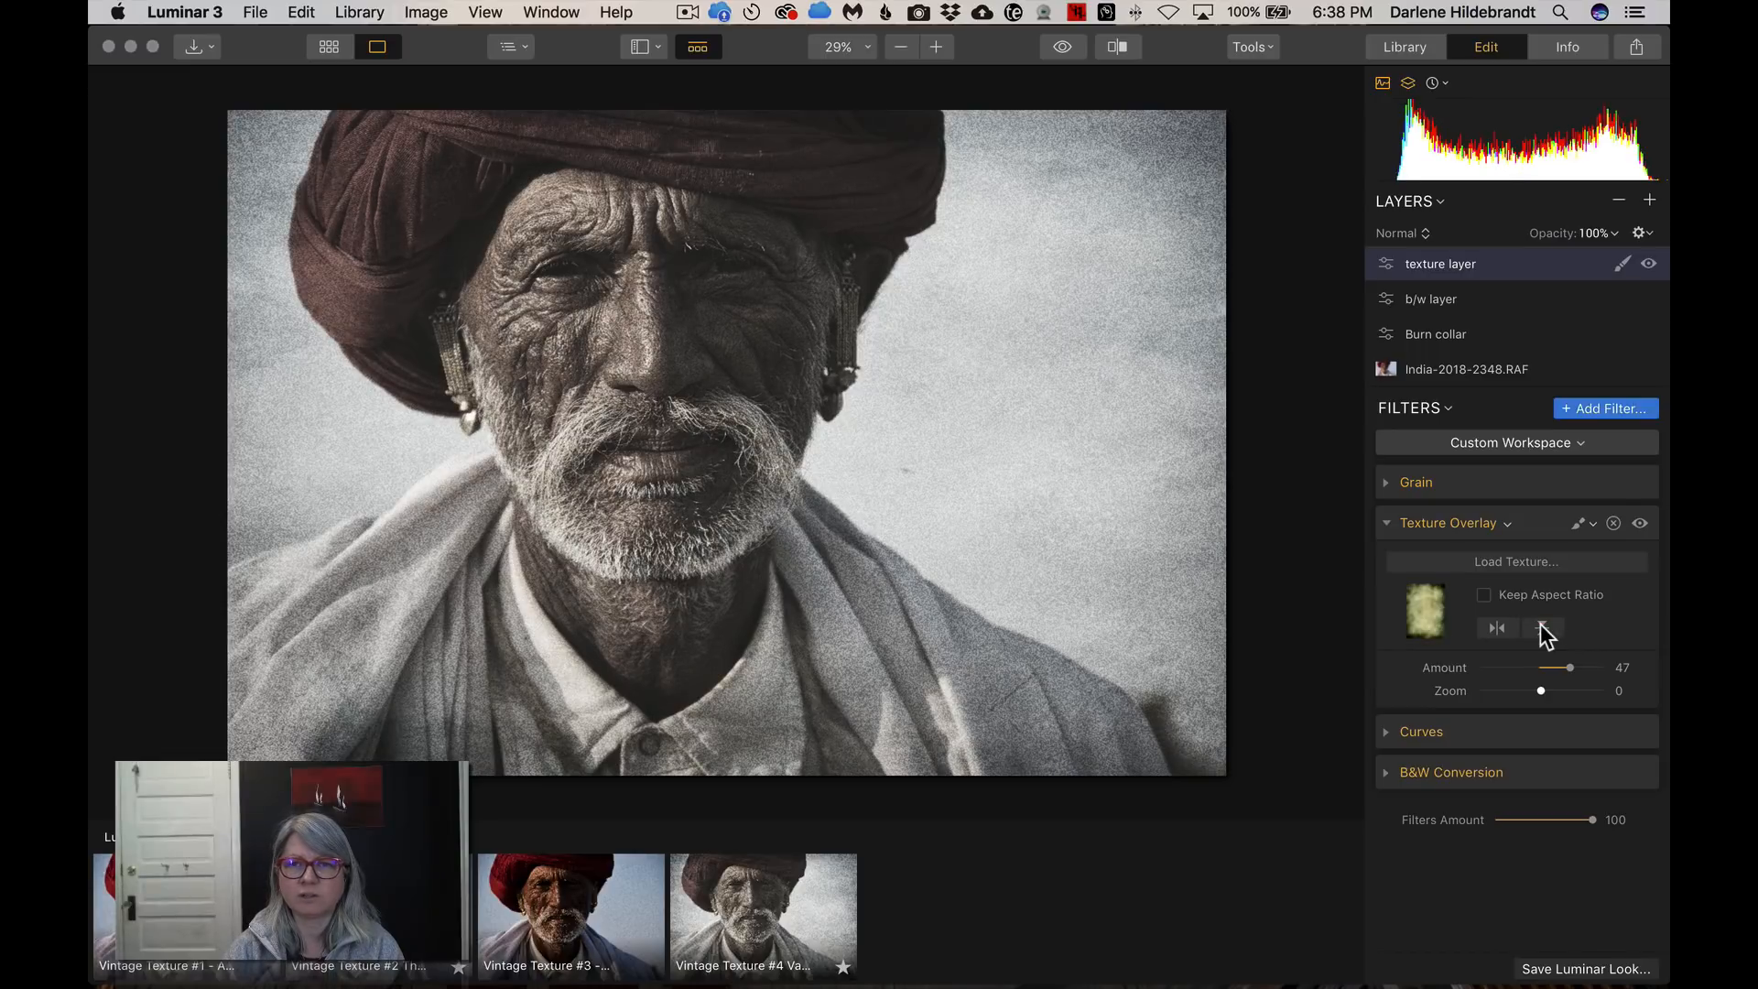
{"action": "left_click", "coordinate": [1542, 628]}
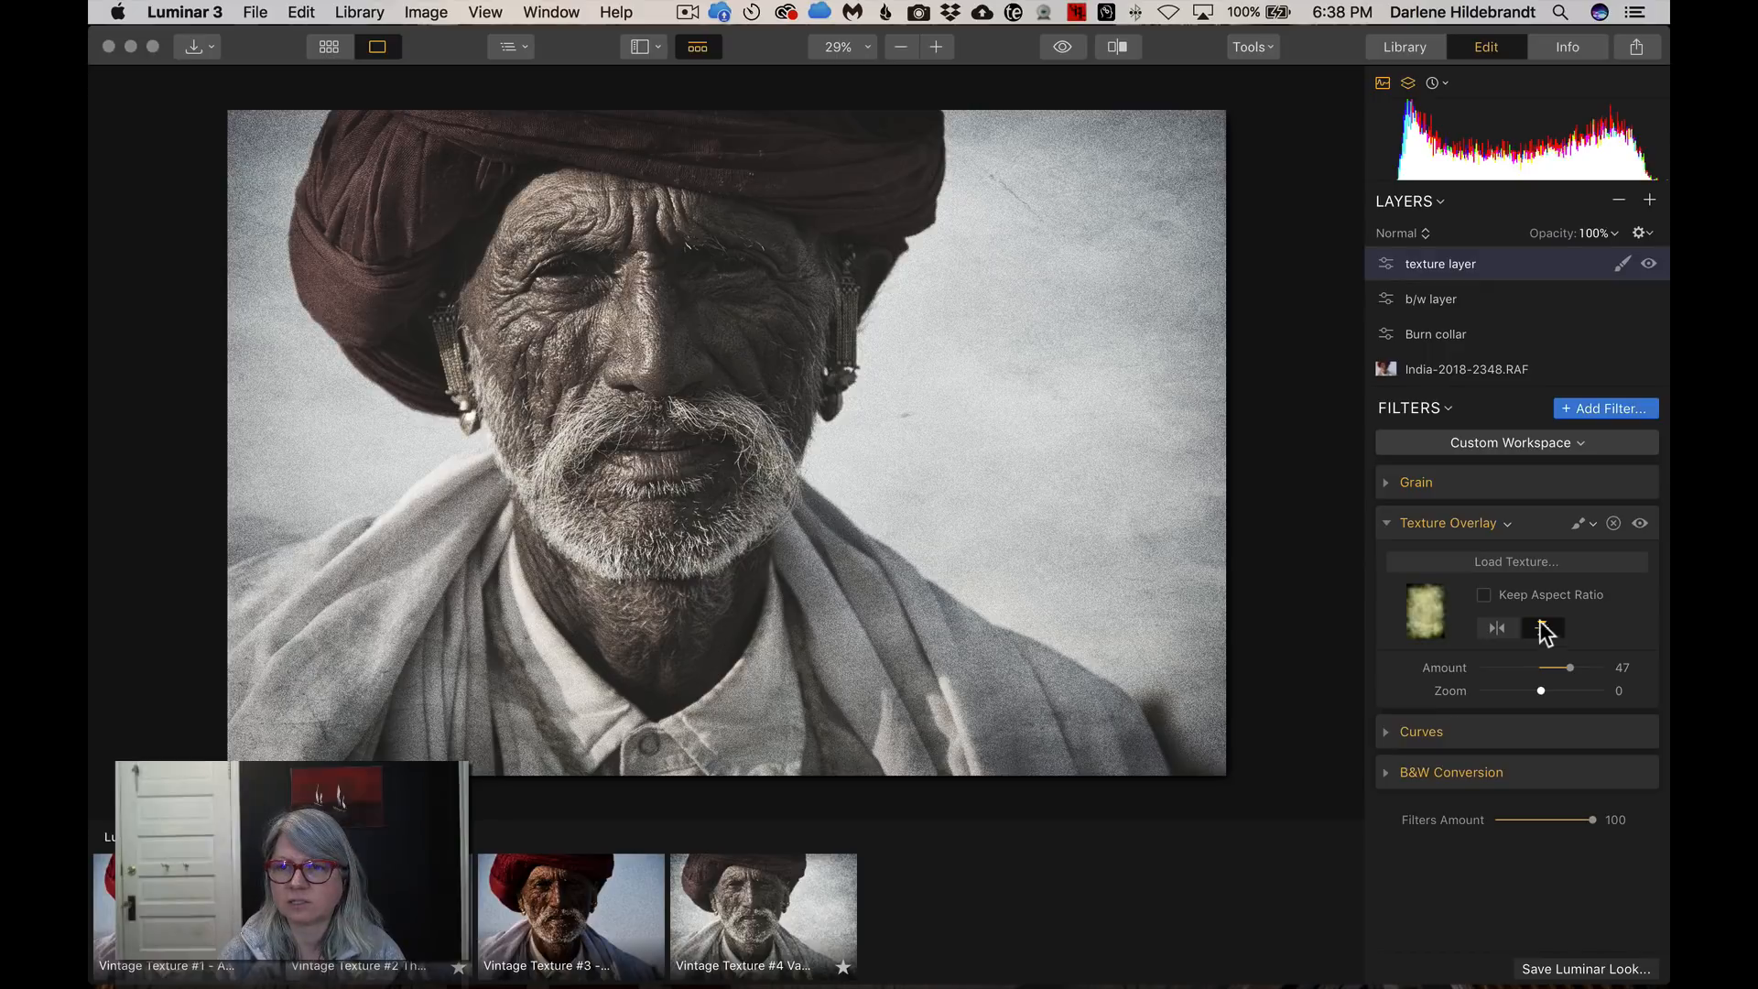
Preview the images in the Textures folder from 4.jpg onward and load grunge_texture_01_by_fabricate_stock_d17k67s.jpg as the overlay texture
{"action": "left_click", "coordinate": [1502, 561]}
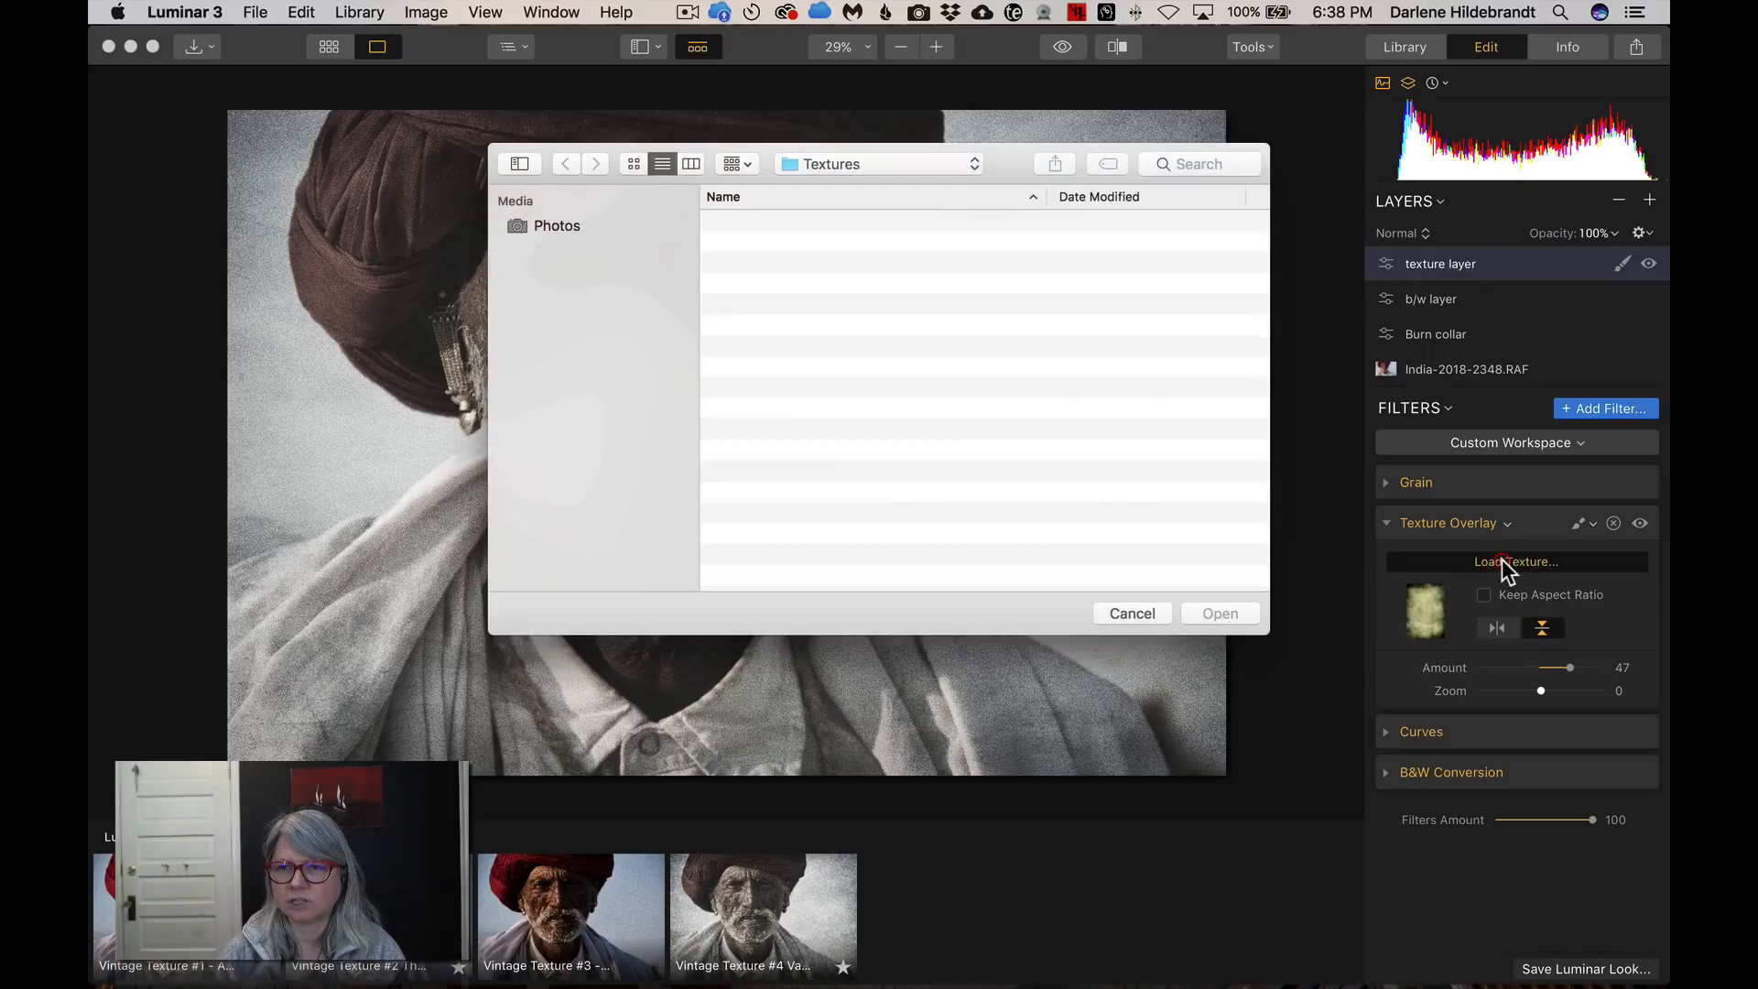
{"action": "left_click", "coordinate": [782, 342]}
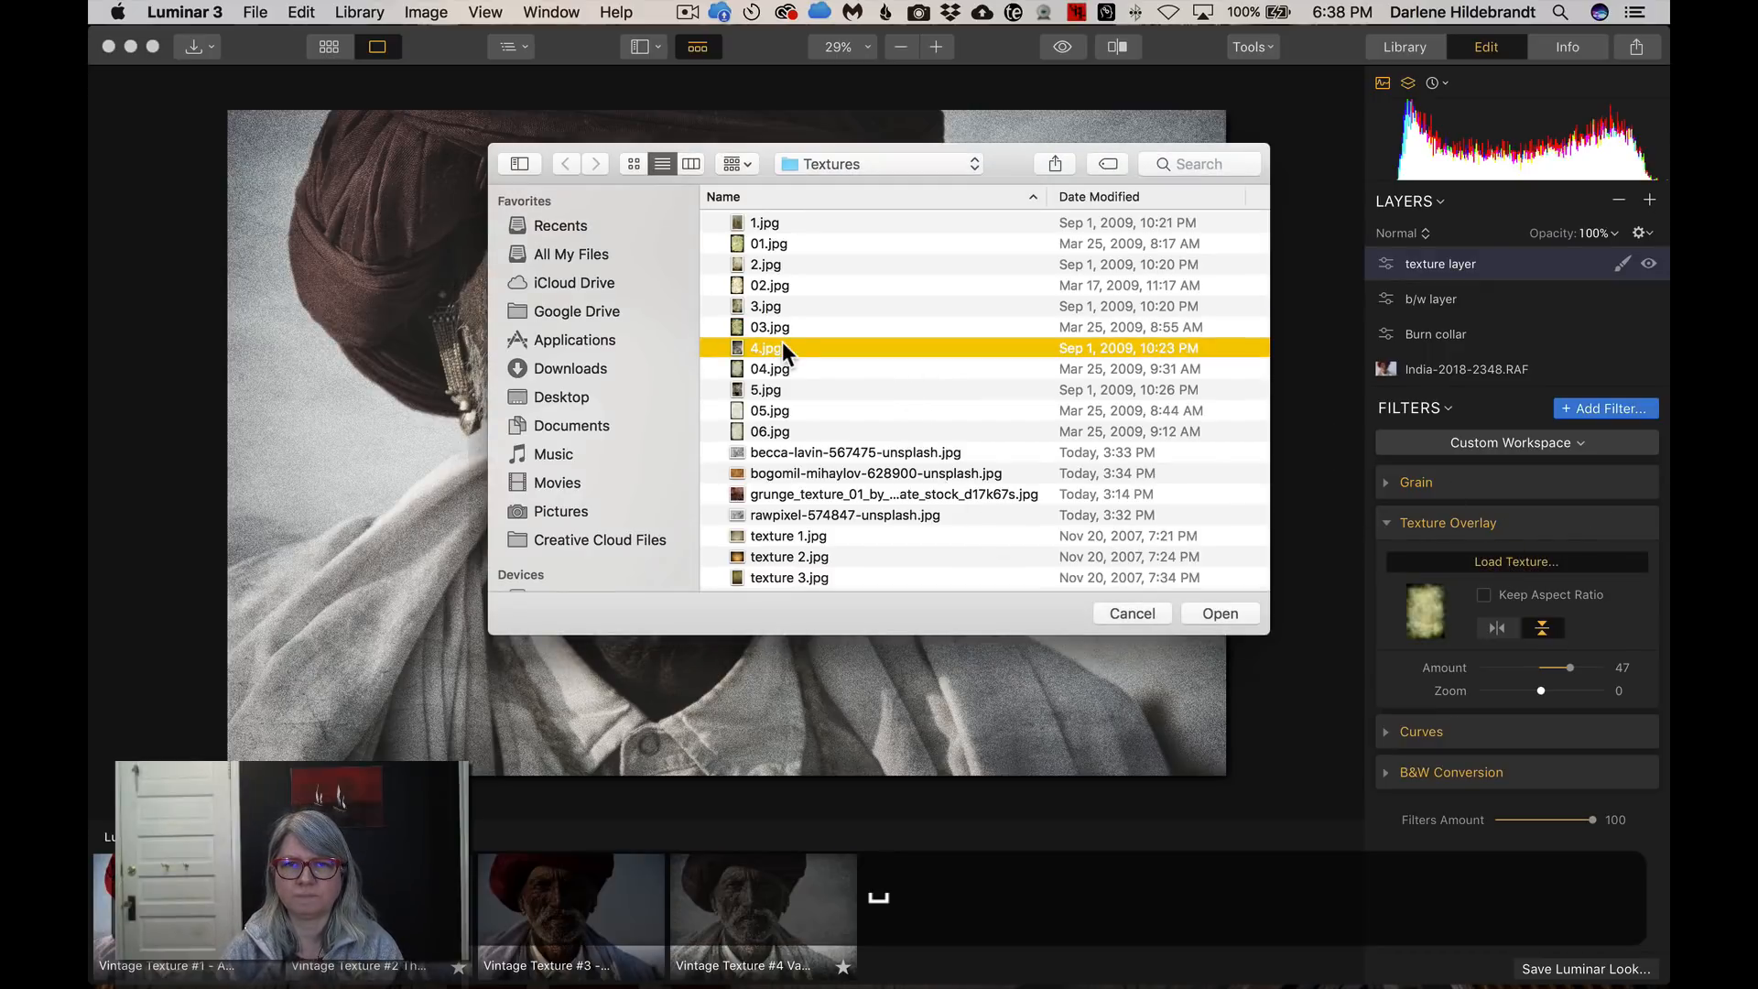
{"action": "key", "text": "space"}
{"action": "key", "text": "Down"}
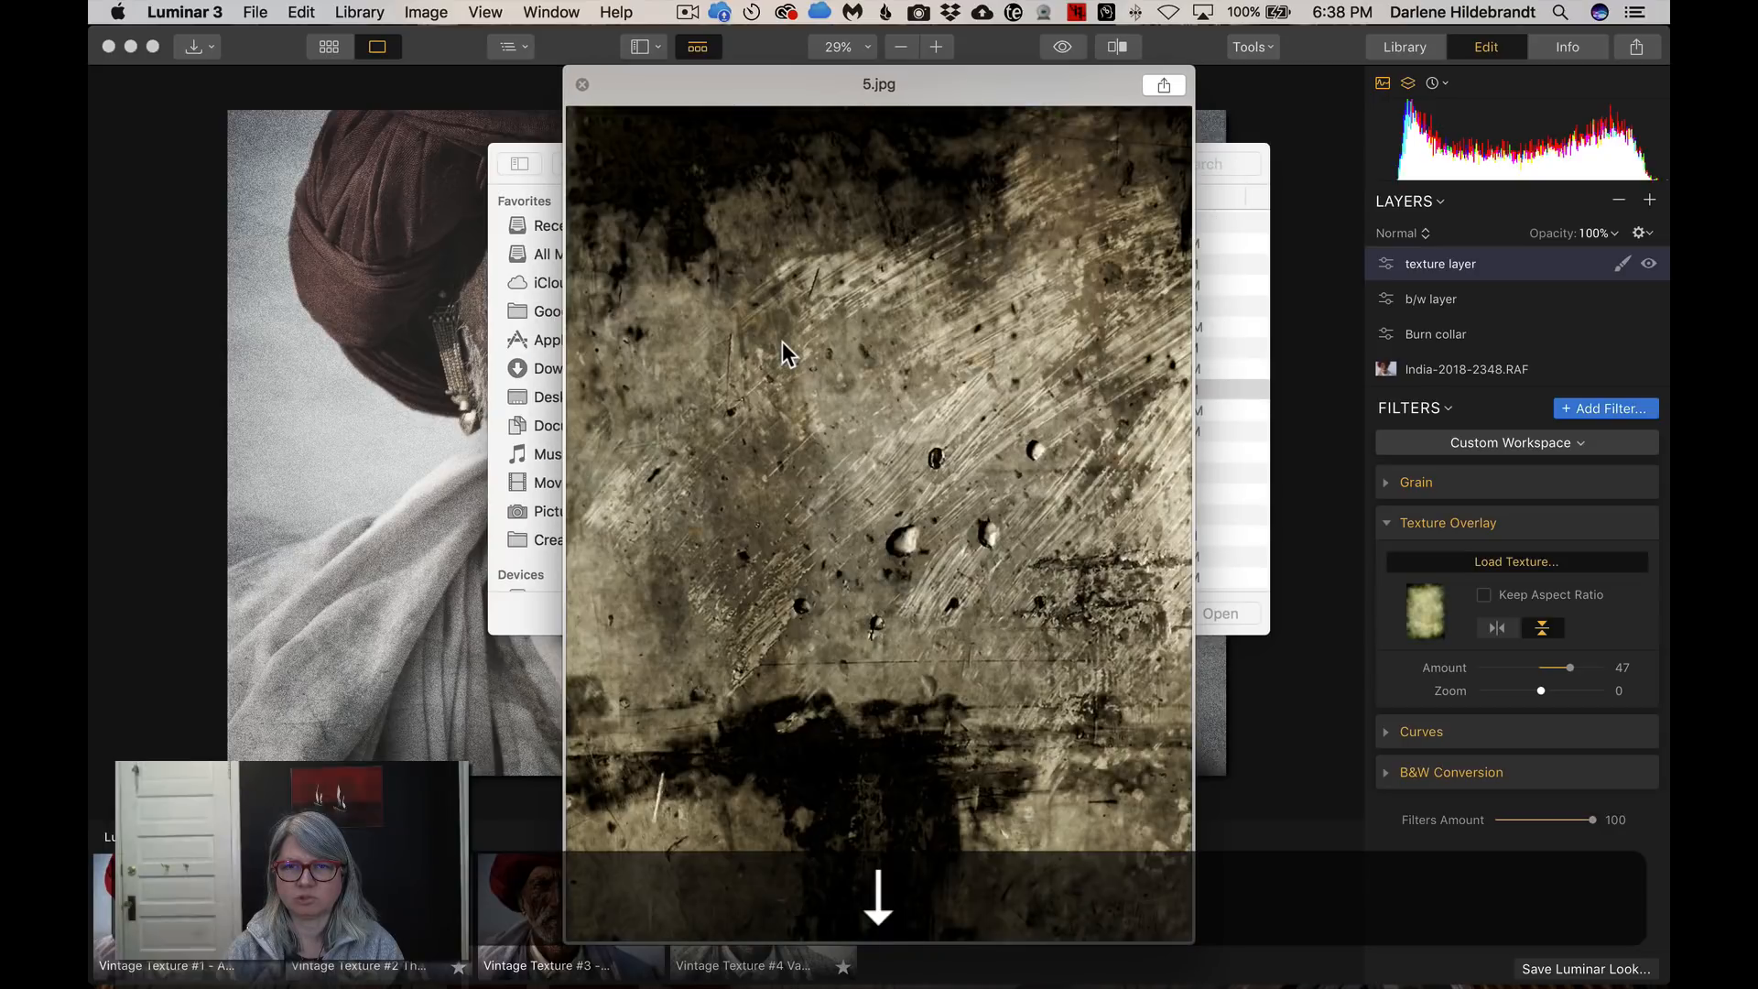
{"action": "key", "text": "Down"}
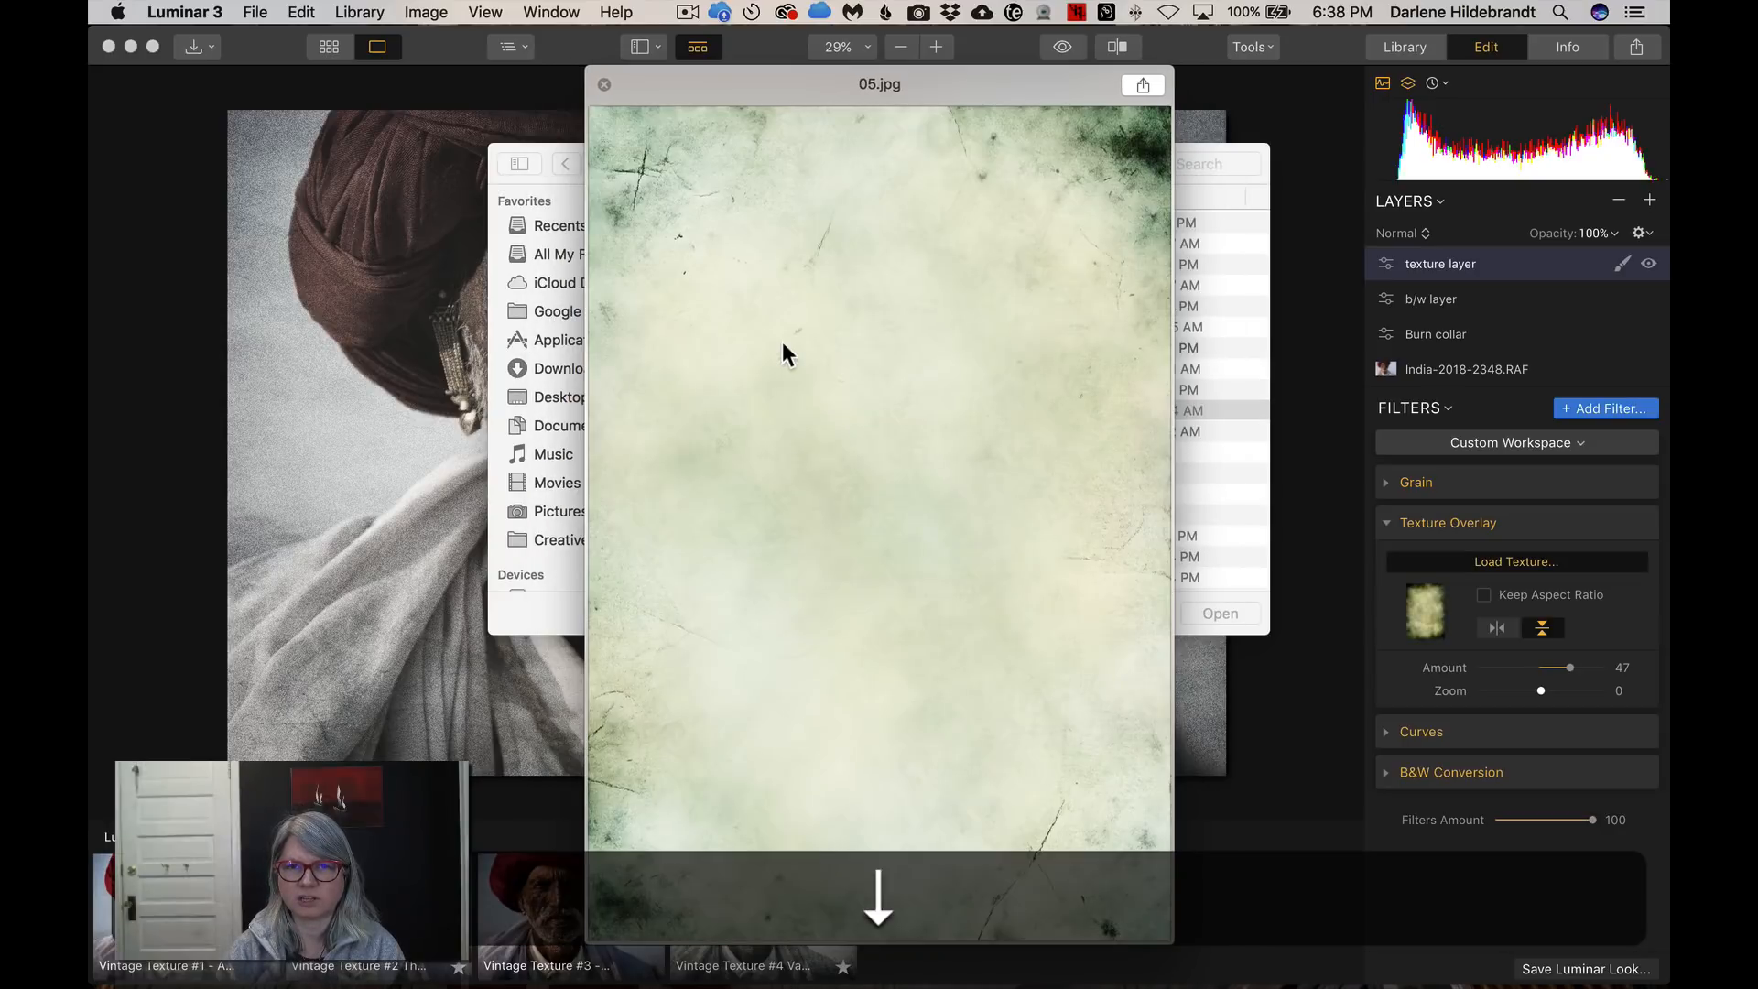
{"action": "key", "text": "Down"}
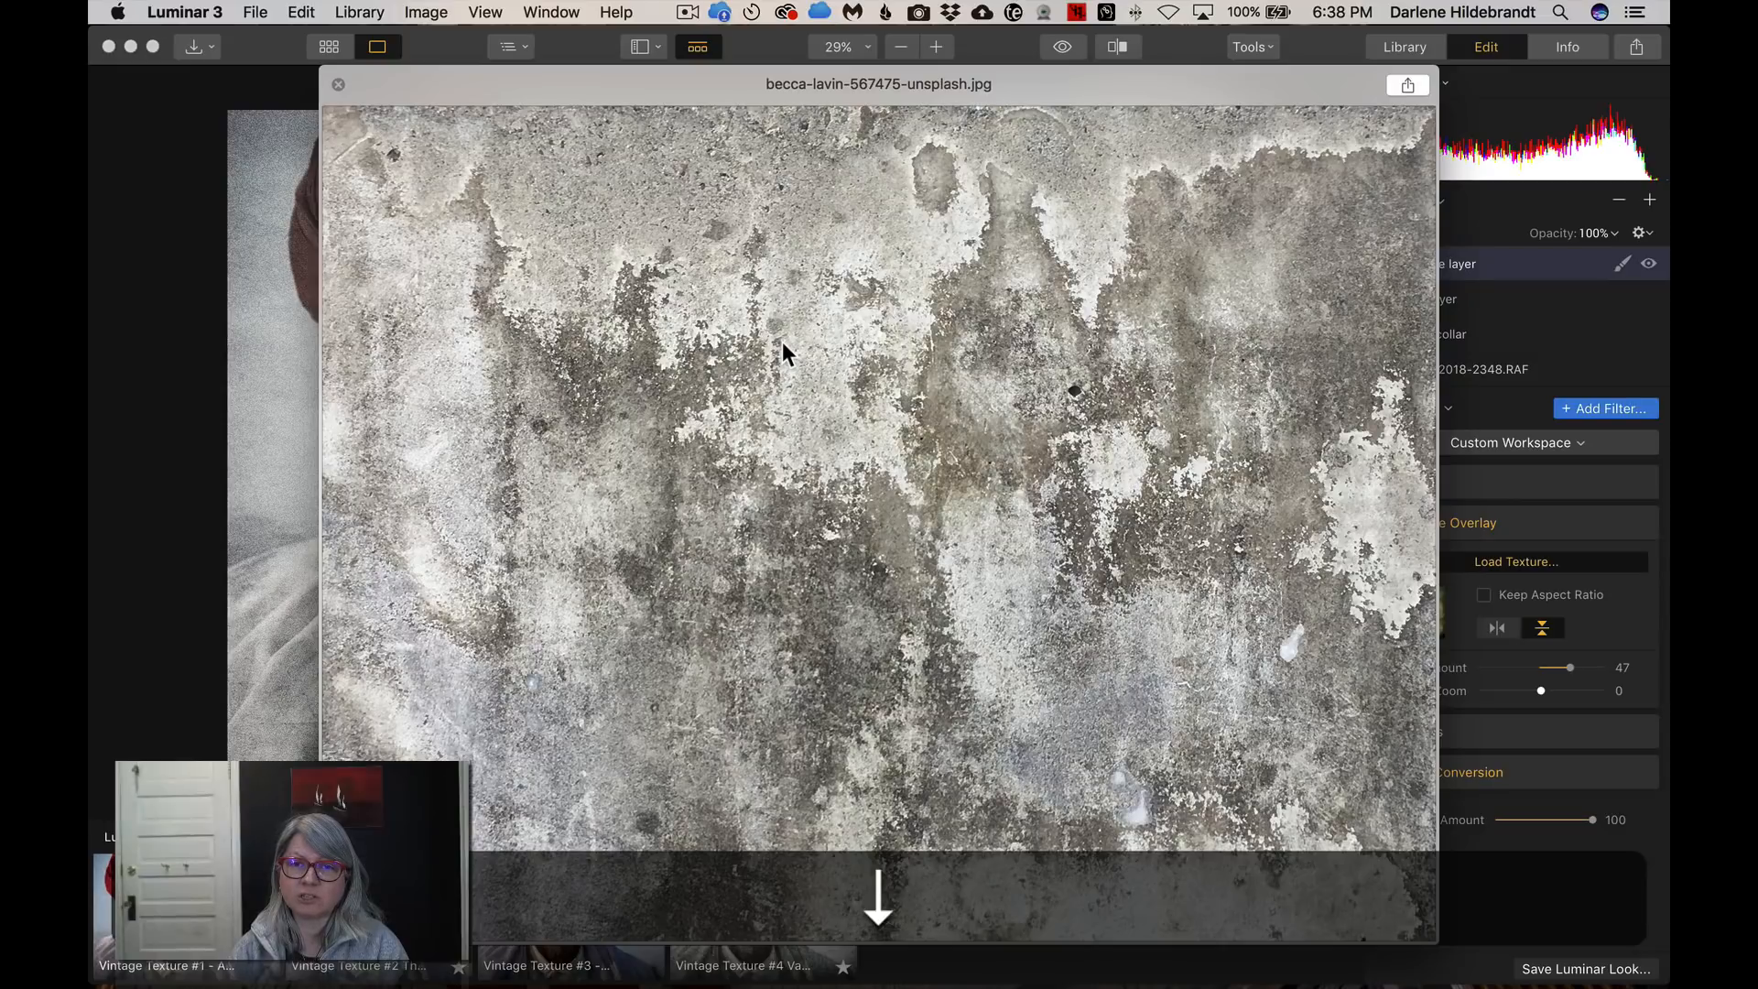
{"action": "key", "text": "Down"}
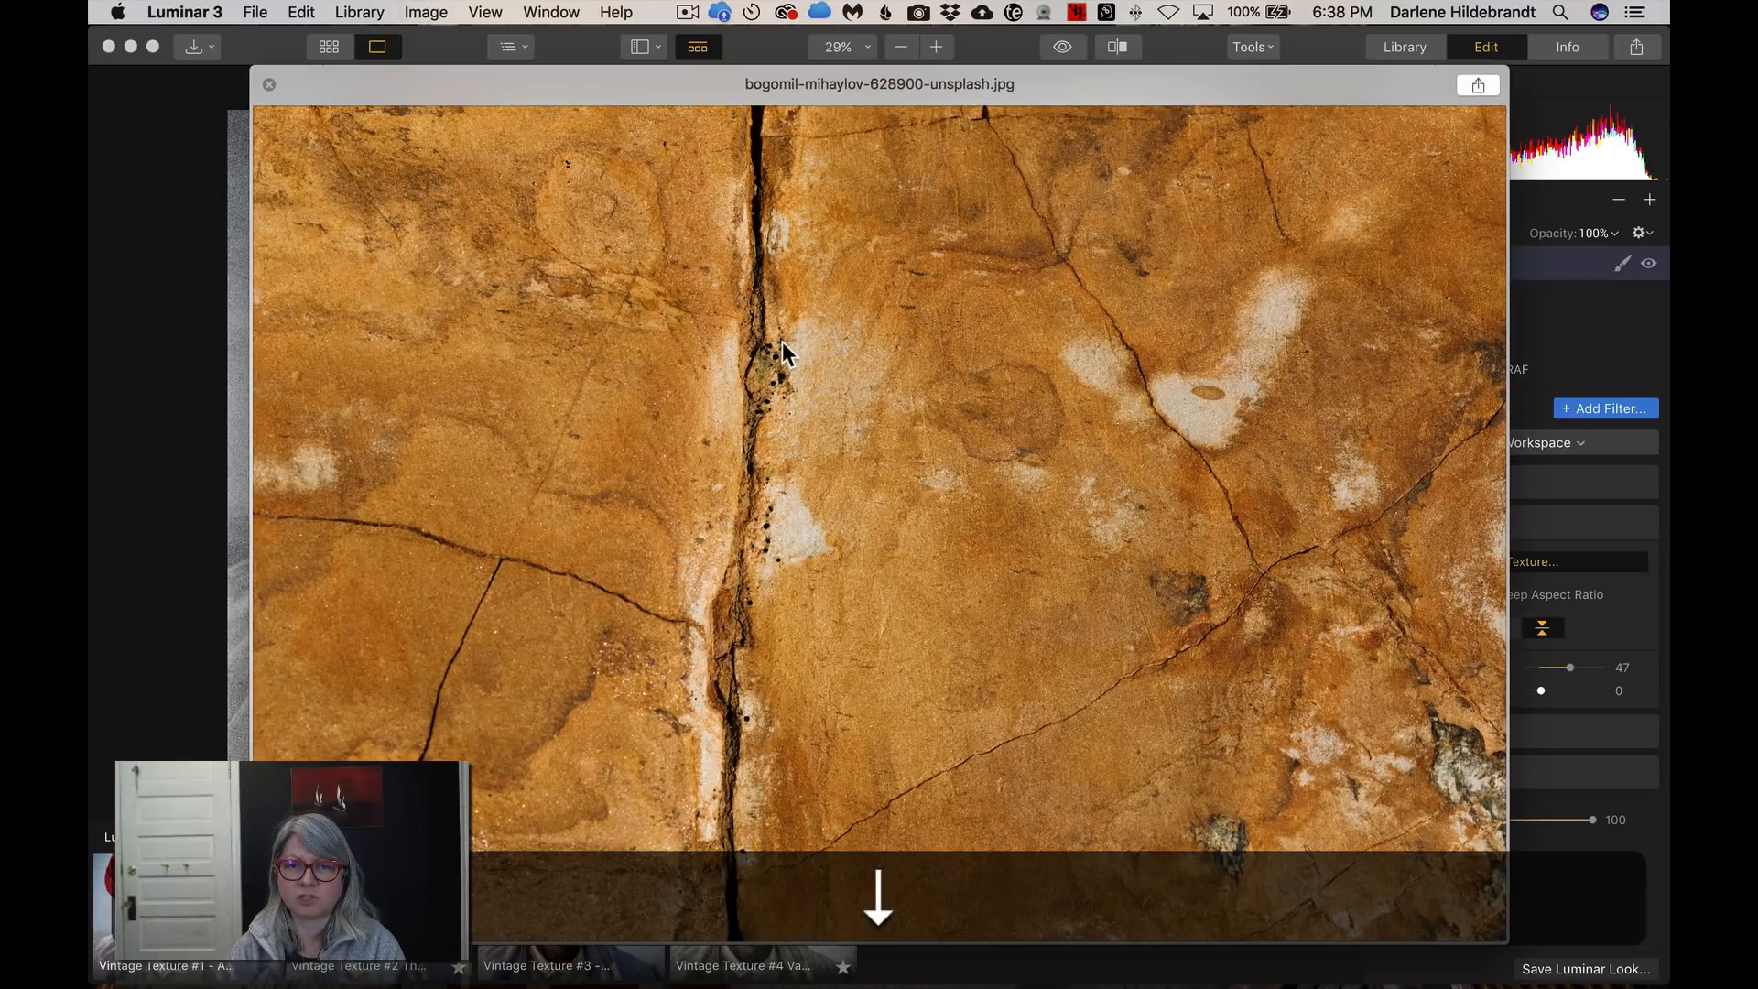
{"action": "key", "text": "Down"}
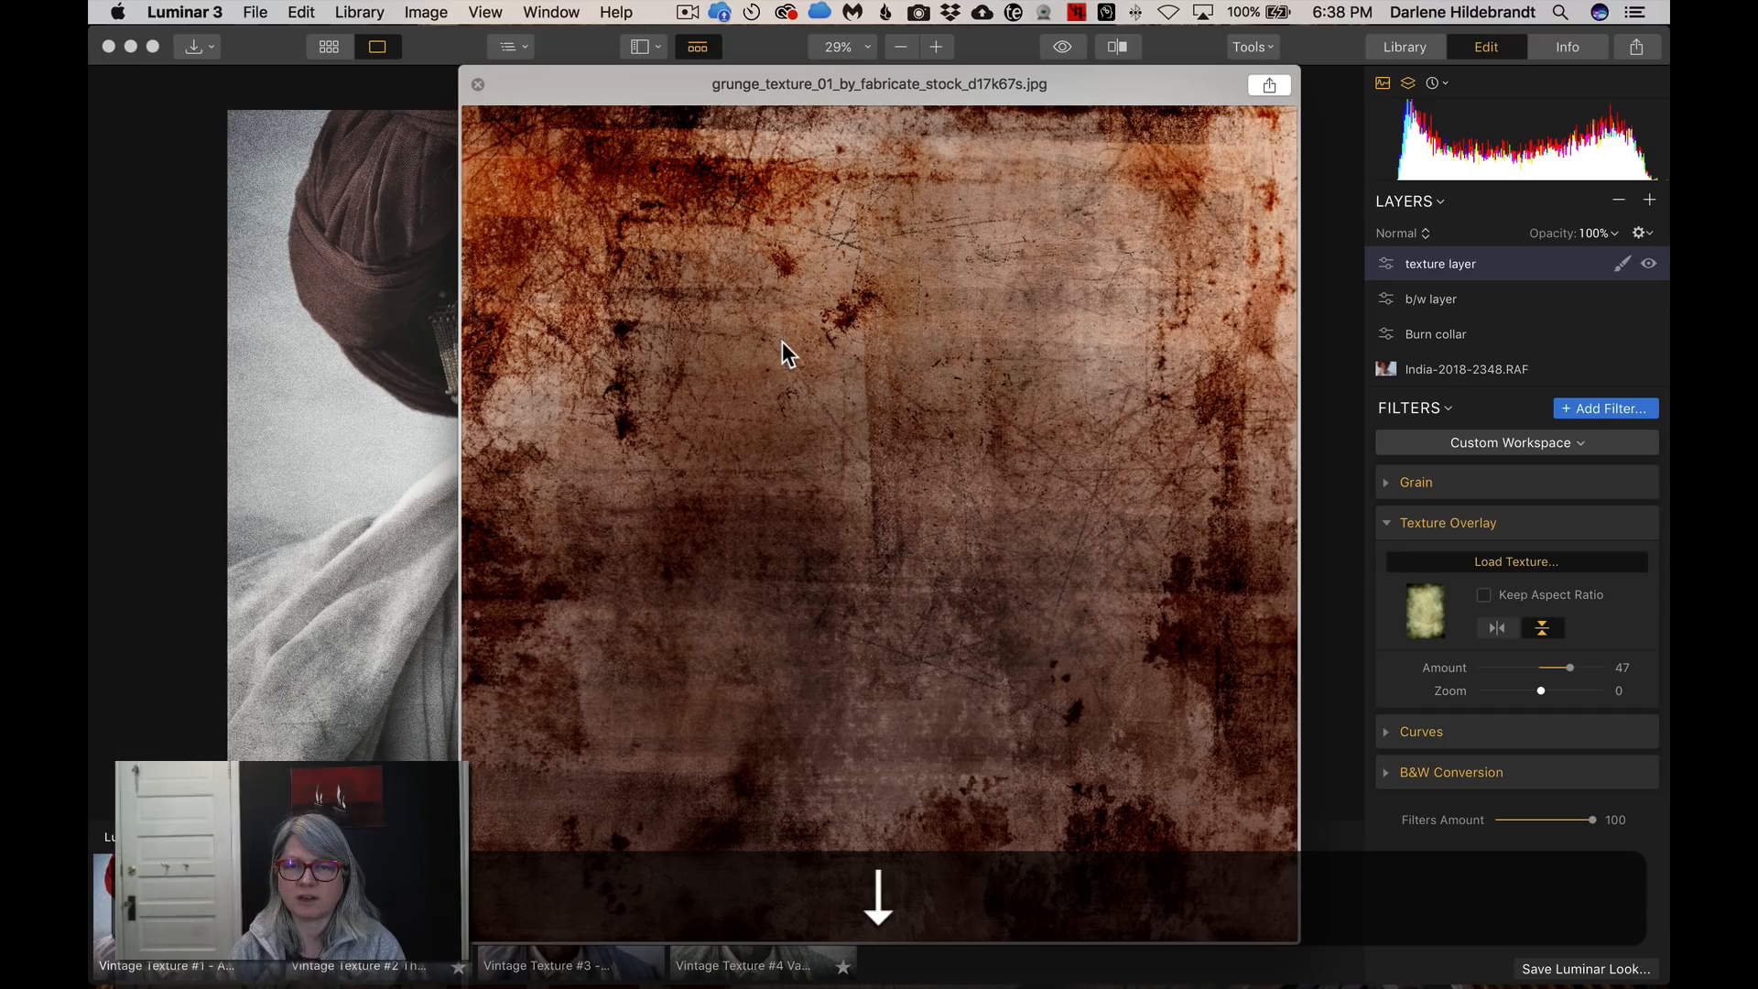
{"action": "key", "text": "space"}
{"action": "key", "text": "Return"}
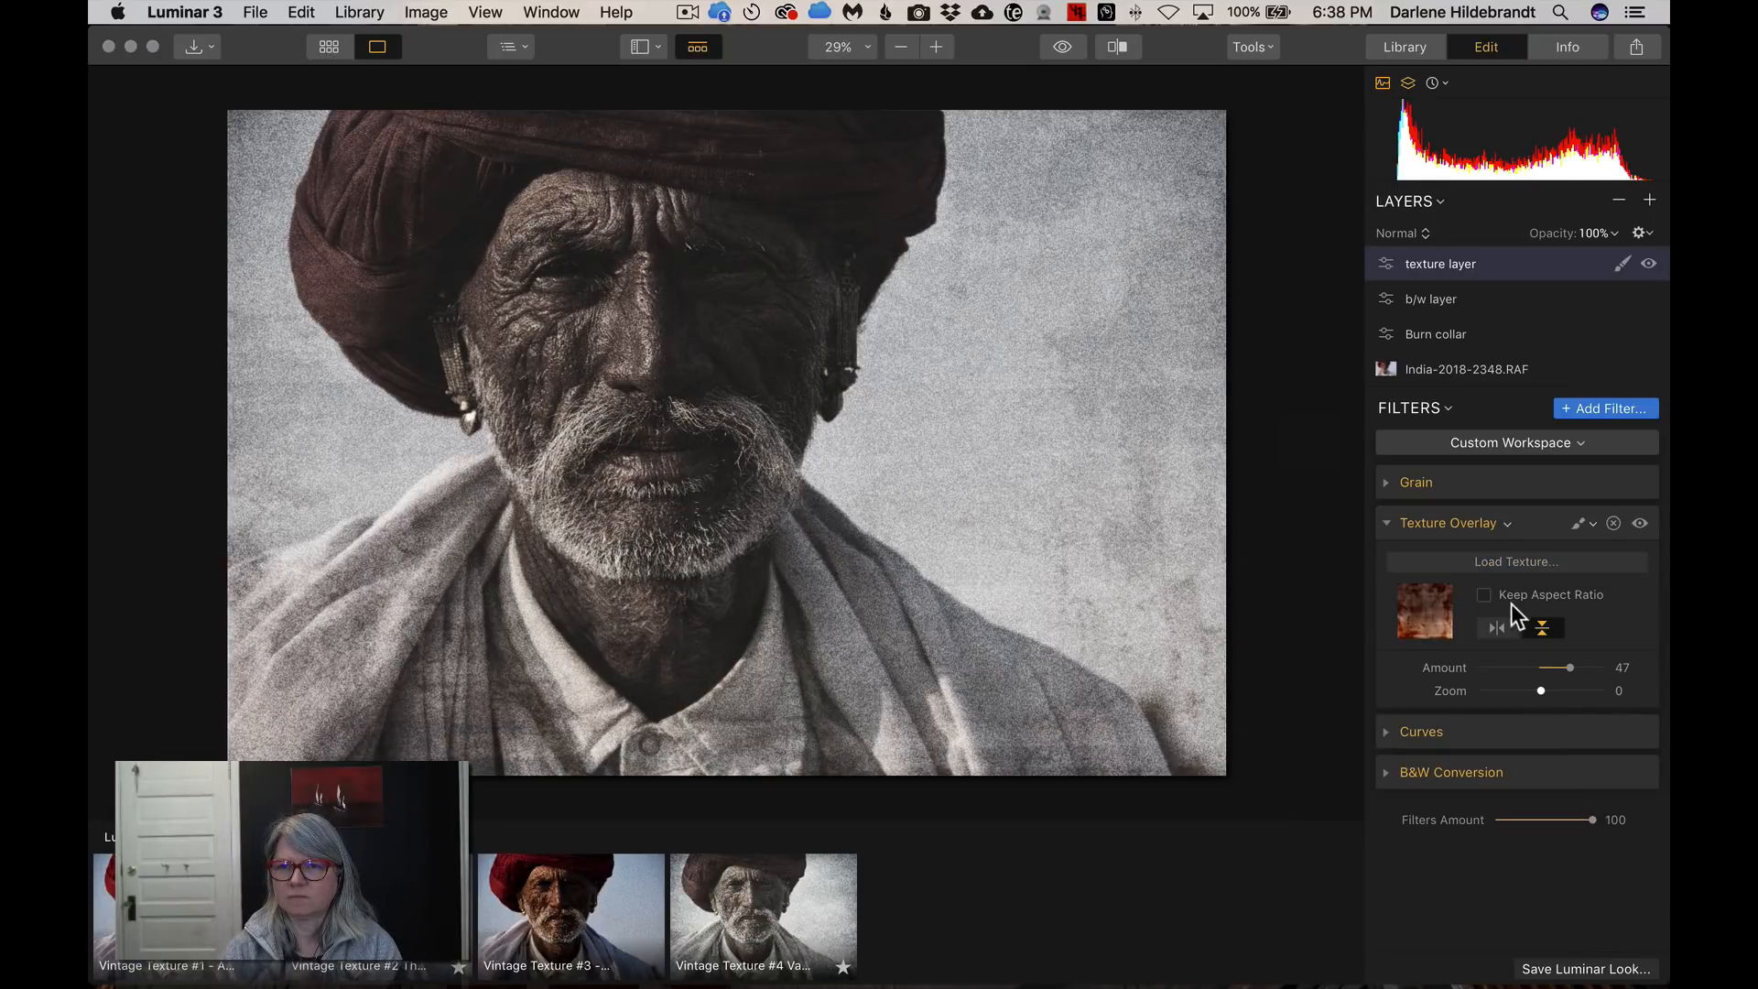
Flip the overlay texture horizontally and set its Amount to 58
{"action": "left_click", "coordinate": [1502, 628]}
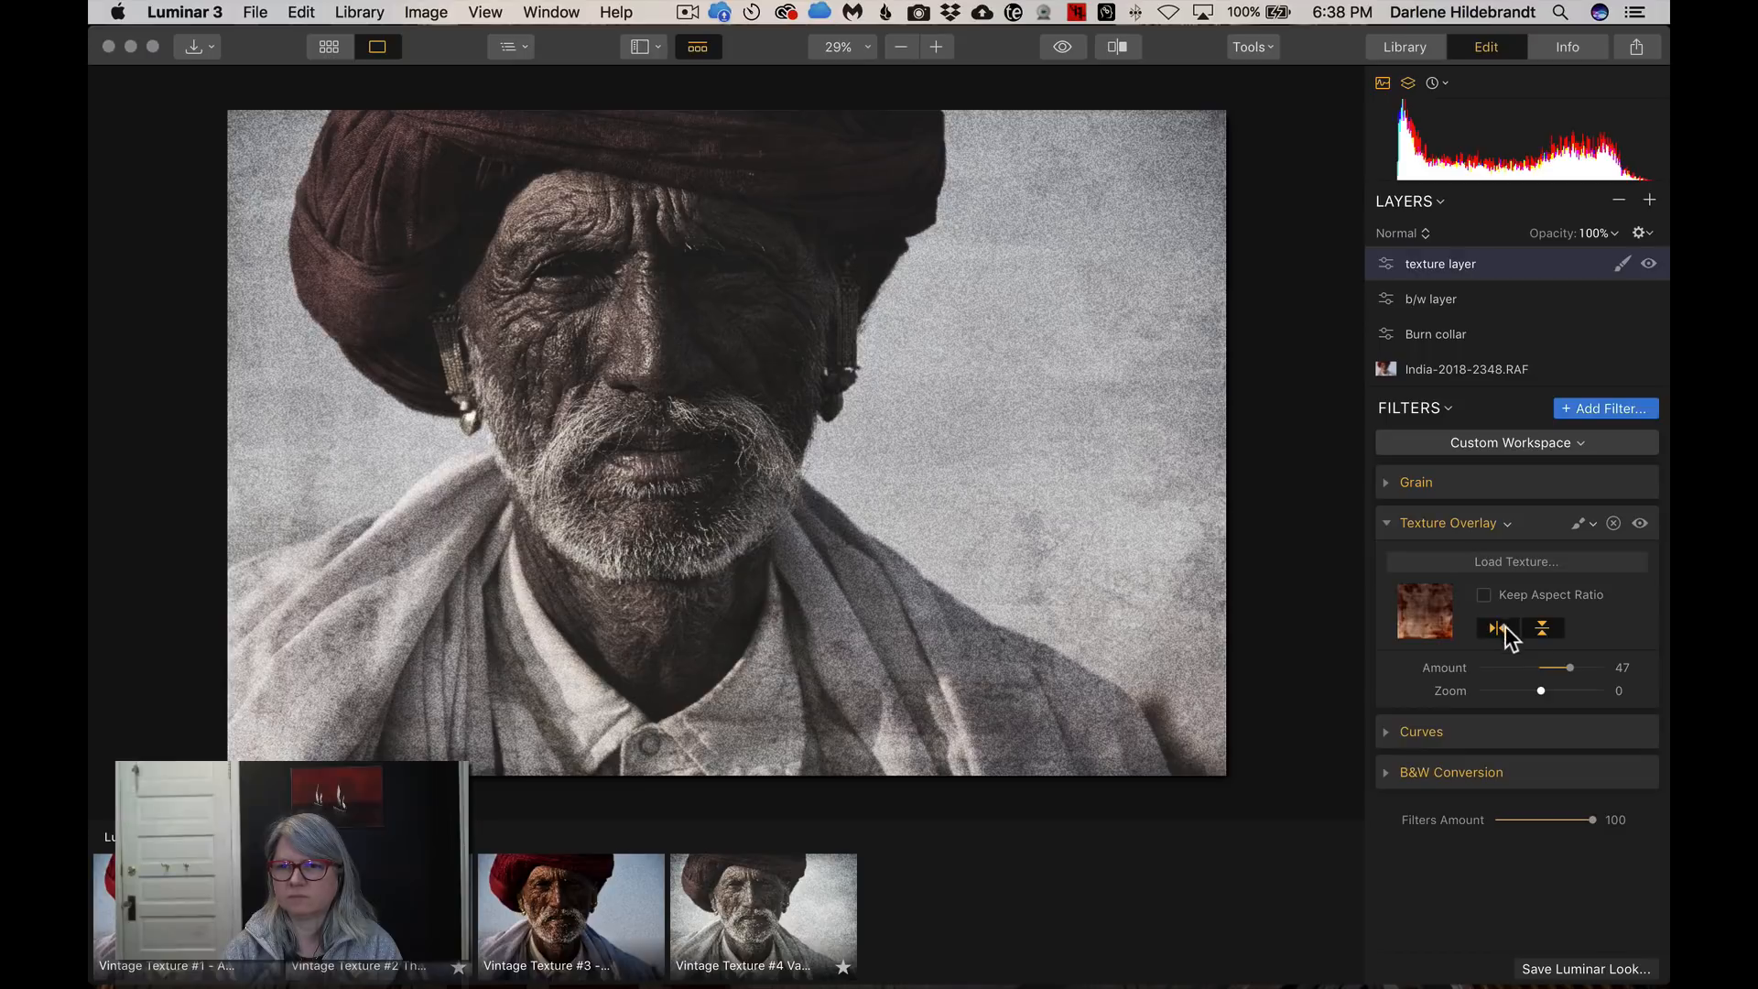
{"action": "left_click_drag", "start_coordinate": [1557, 665], "coordinate": [1581, 668]}
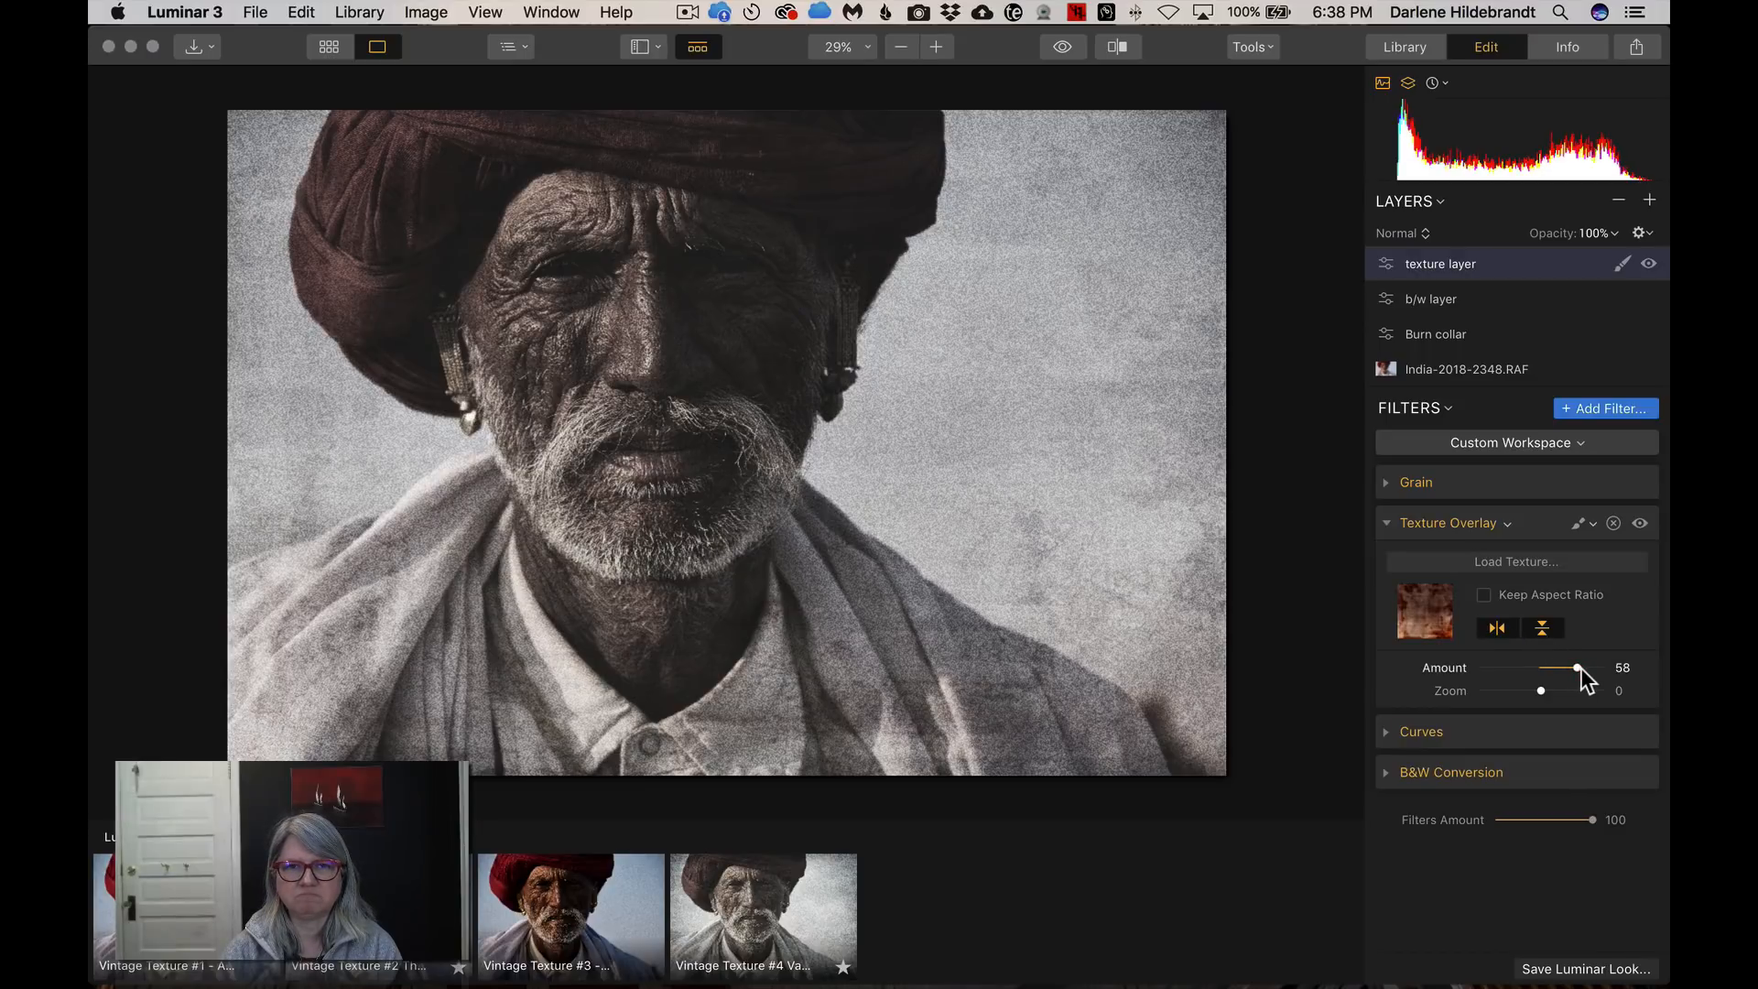
Preview other images in the Textures folder and replace the overlay with the grey peeling-wall Unsplash texture numbered 567475
{"action": "left_click", "coordinate": [1489, 562]}
{"action": "key", "text": "Down"}
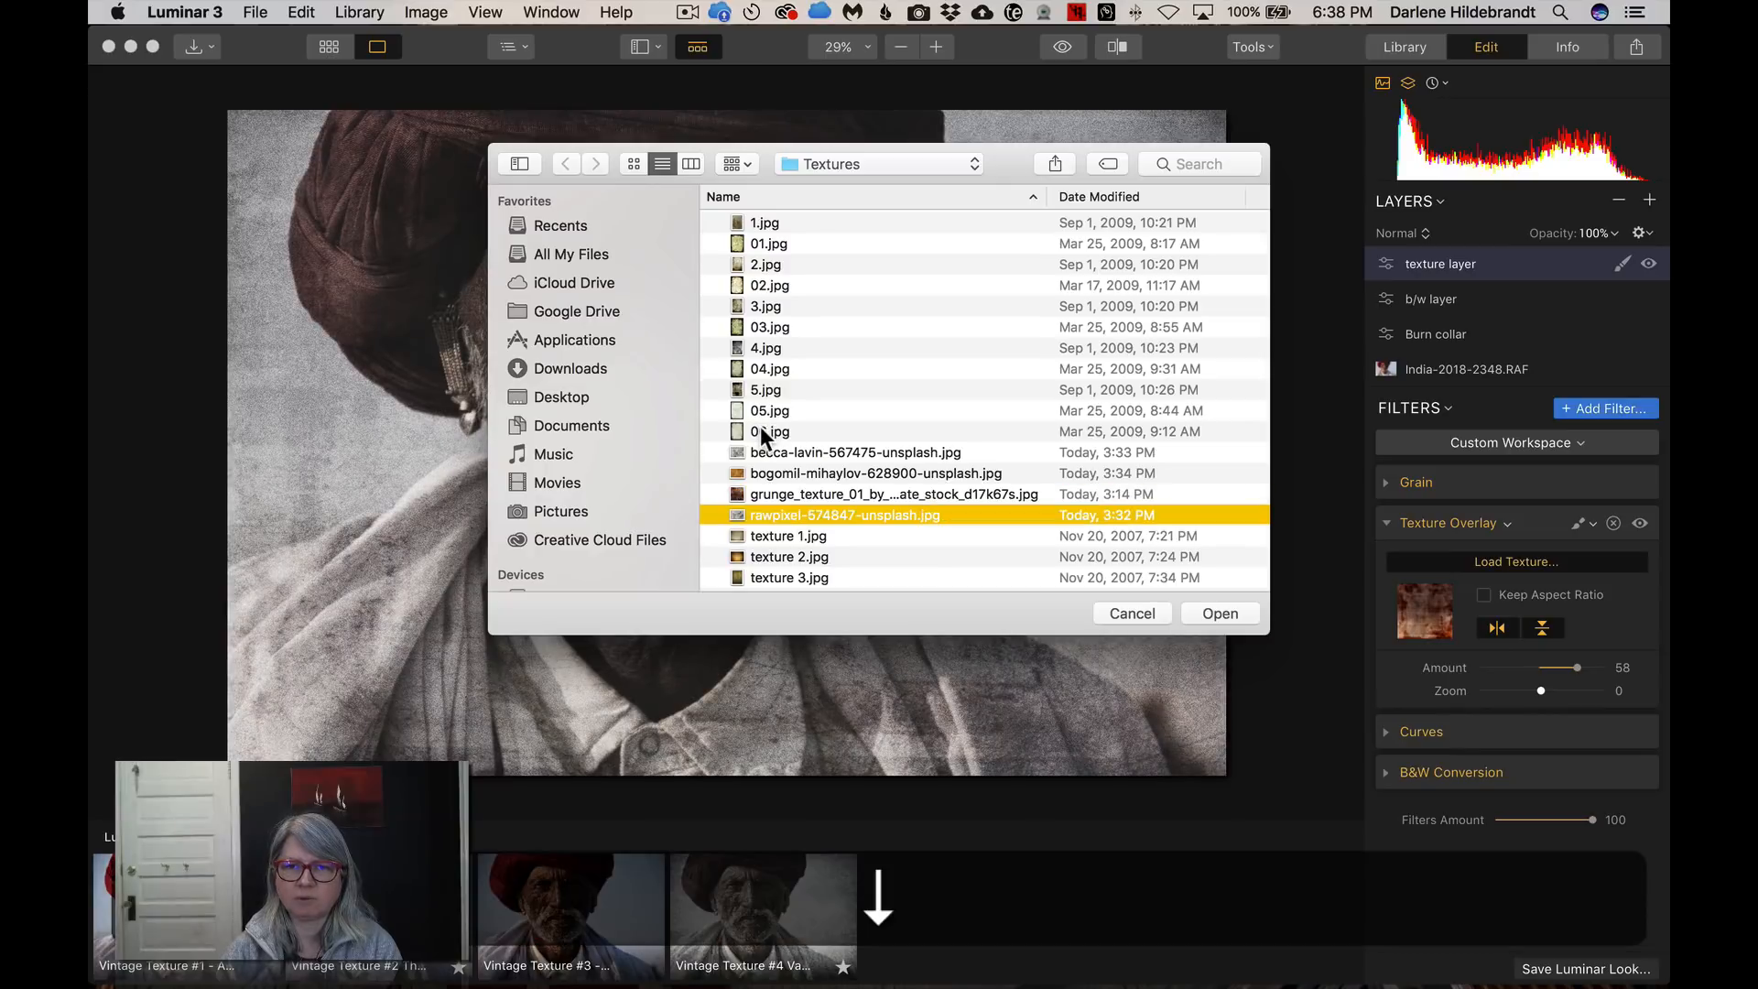
{"action": "key", "text": "space"}
{"action": "key", "text": "Down"}
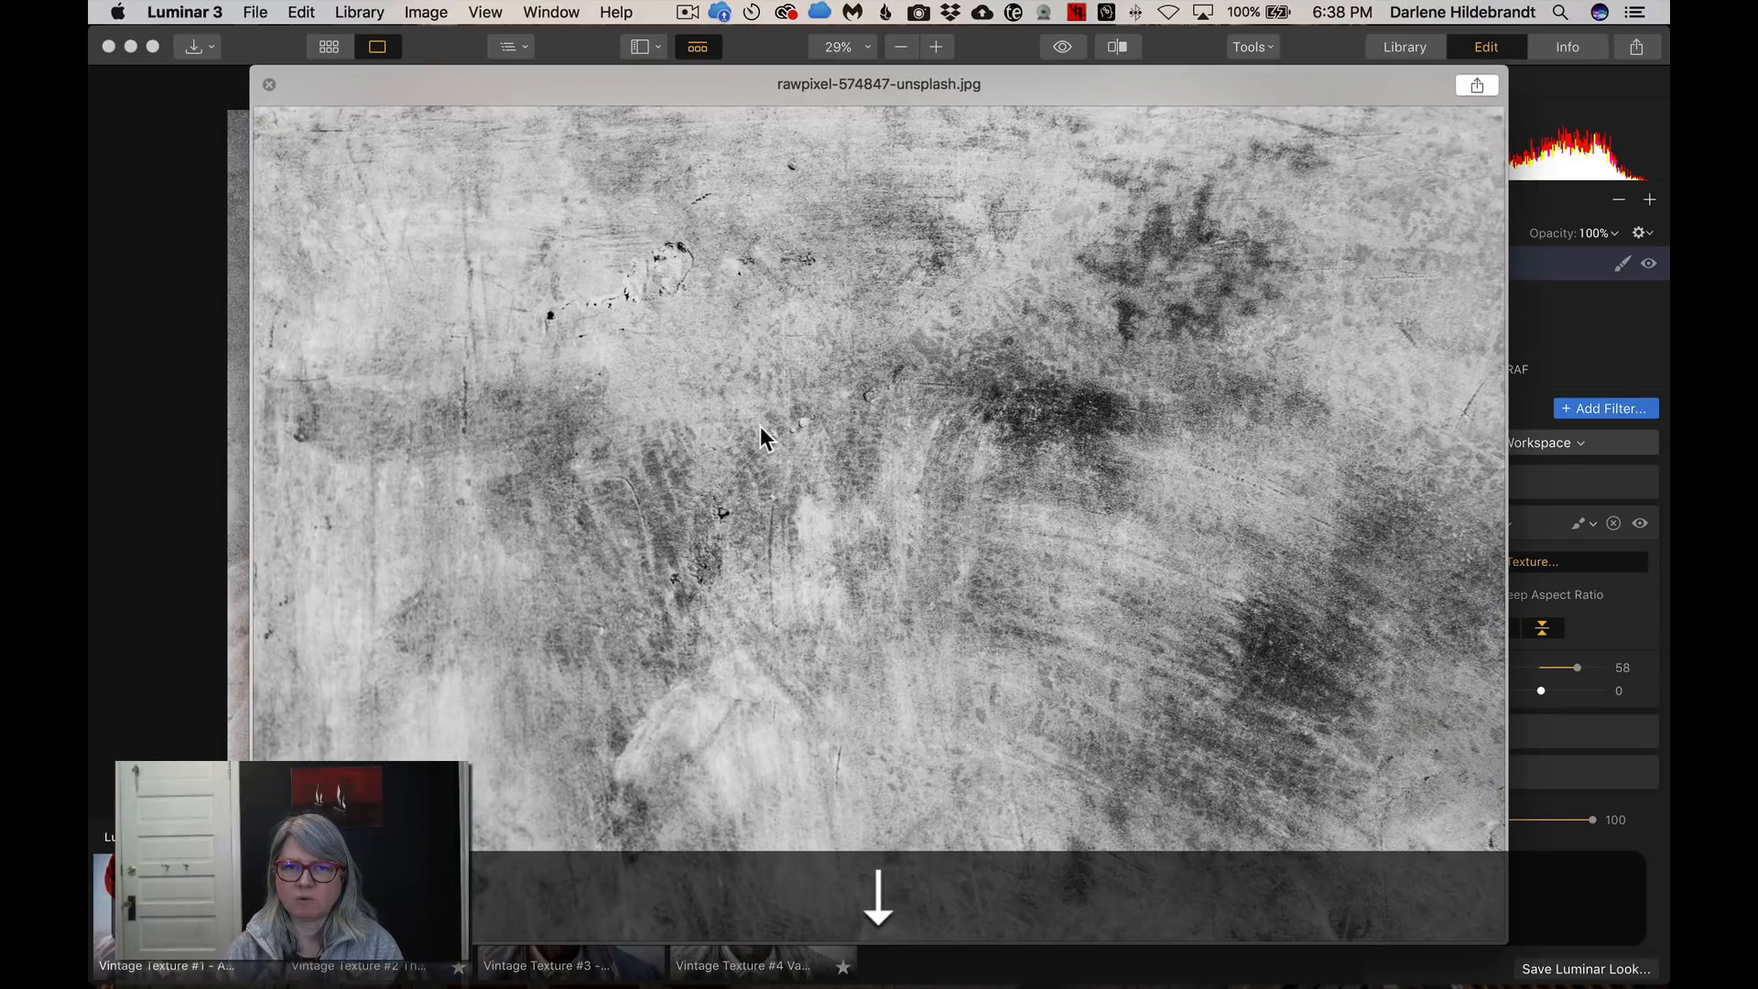
{"action": "key", "text": "Down"}
{"action": "key", "text": "Up"}
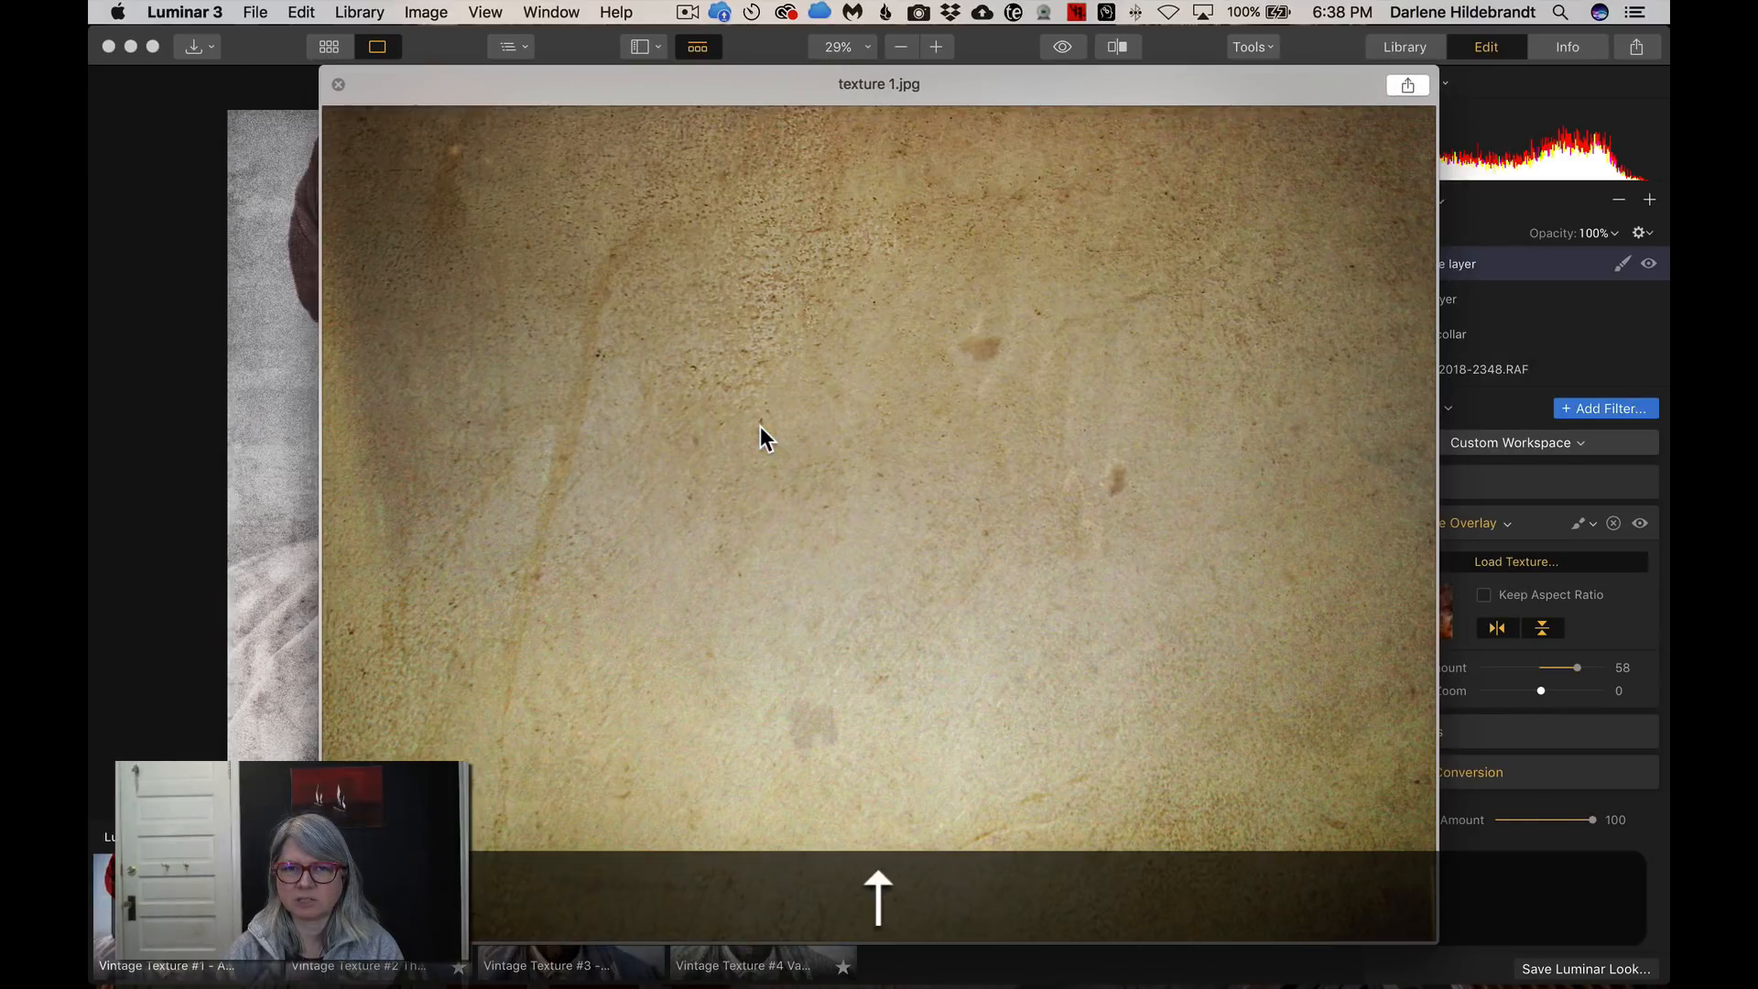
{"action": "key", "text": "Up"}
{"action": "key", "text": "Up"}
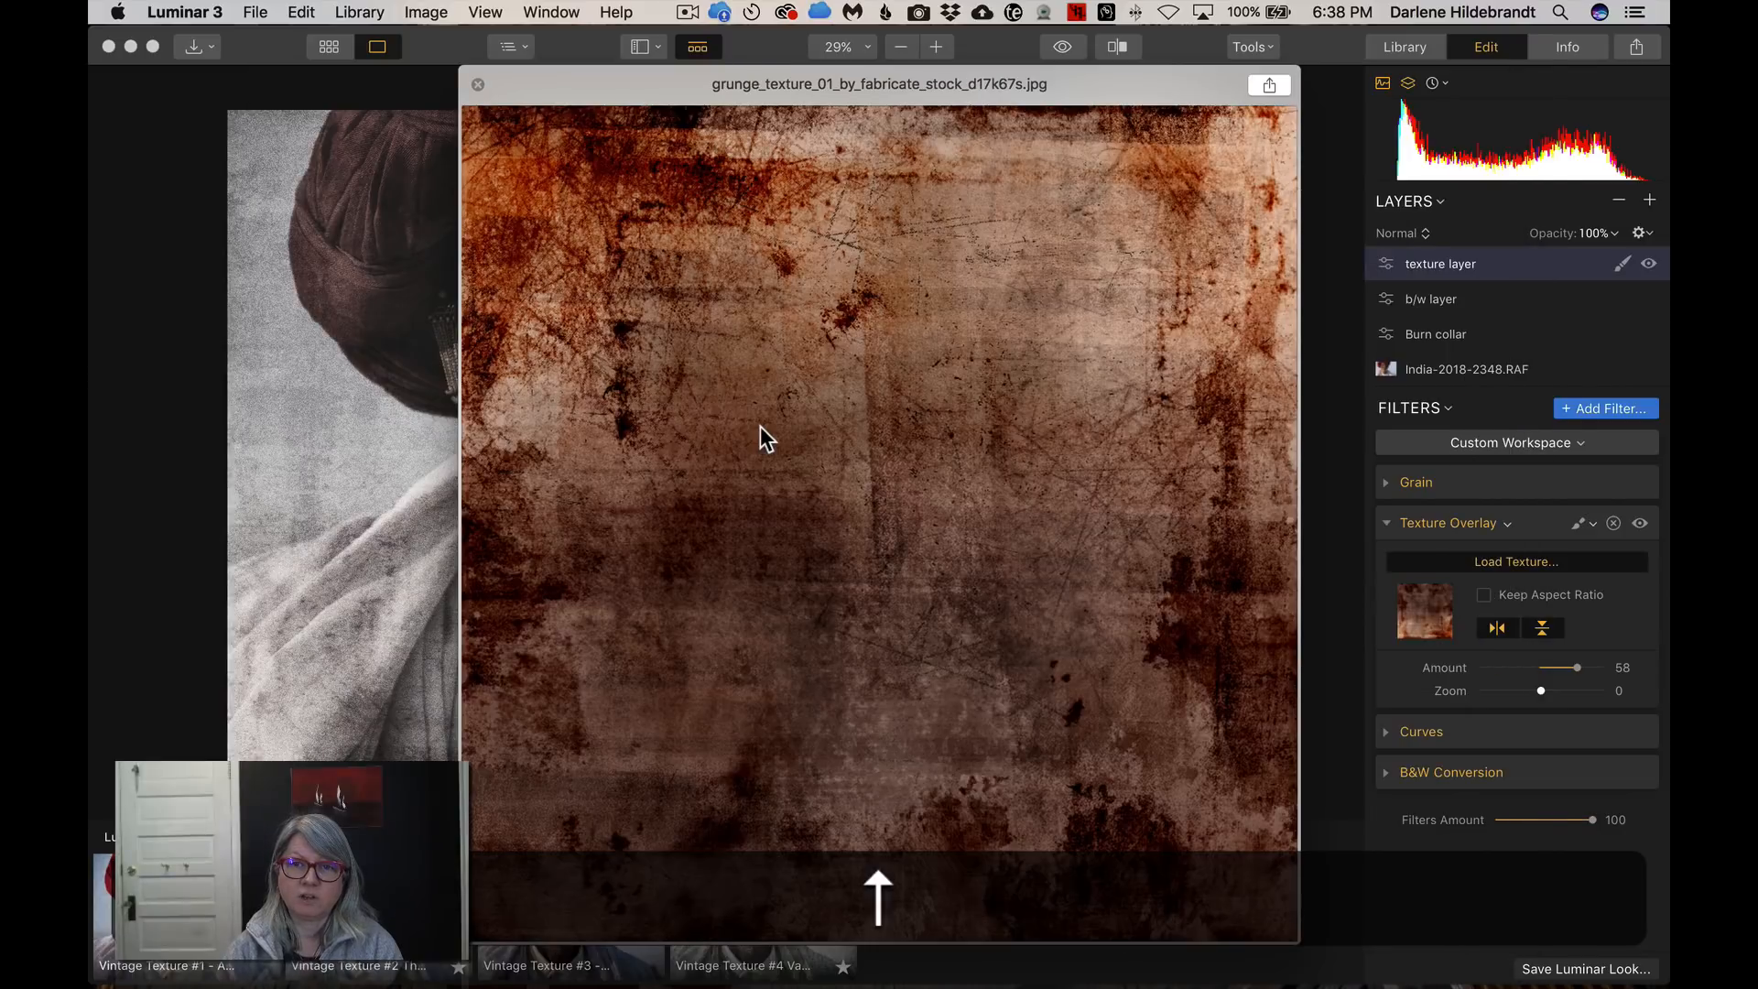
{"action": "key", "text": "Up"}
{"action": "key", "text": "Up"}
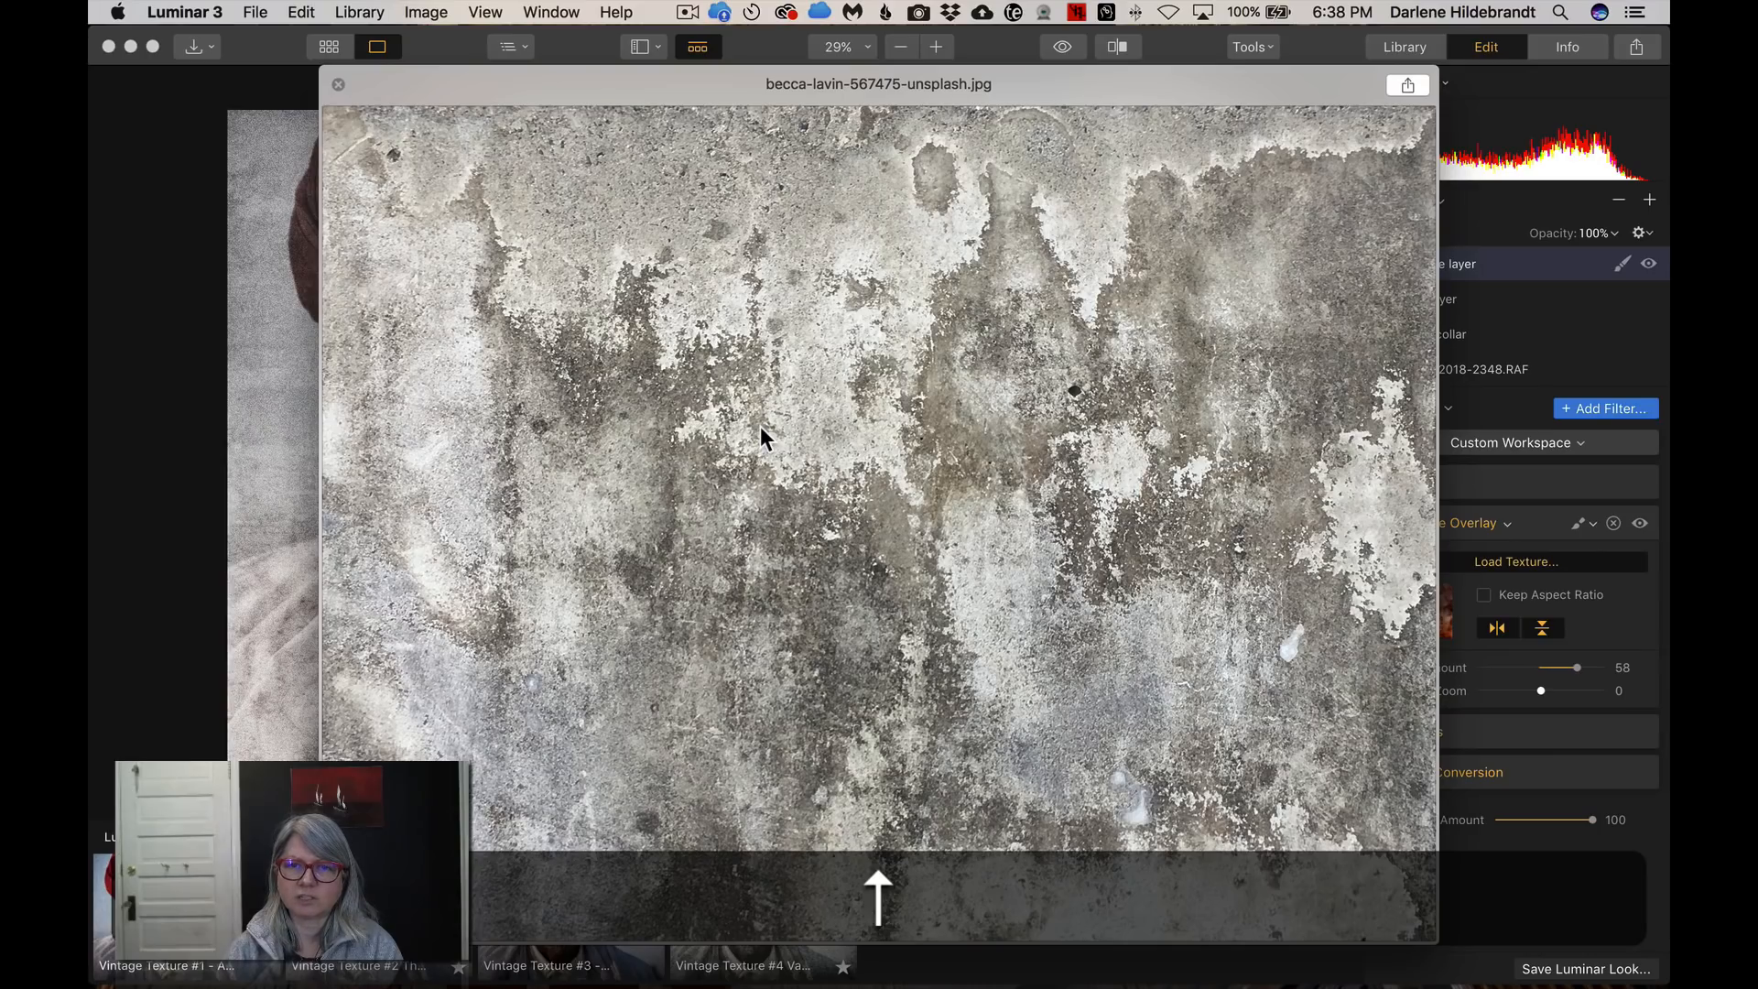
{"action": "key", "text": "space"}
{"action": "key", "text": "Return"}
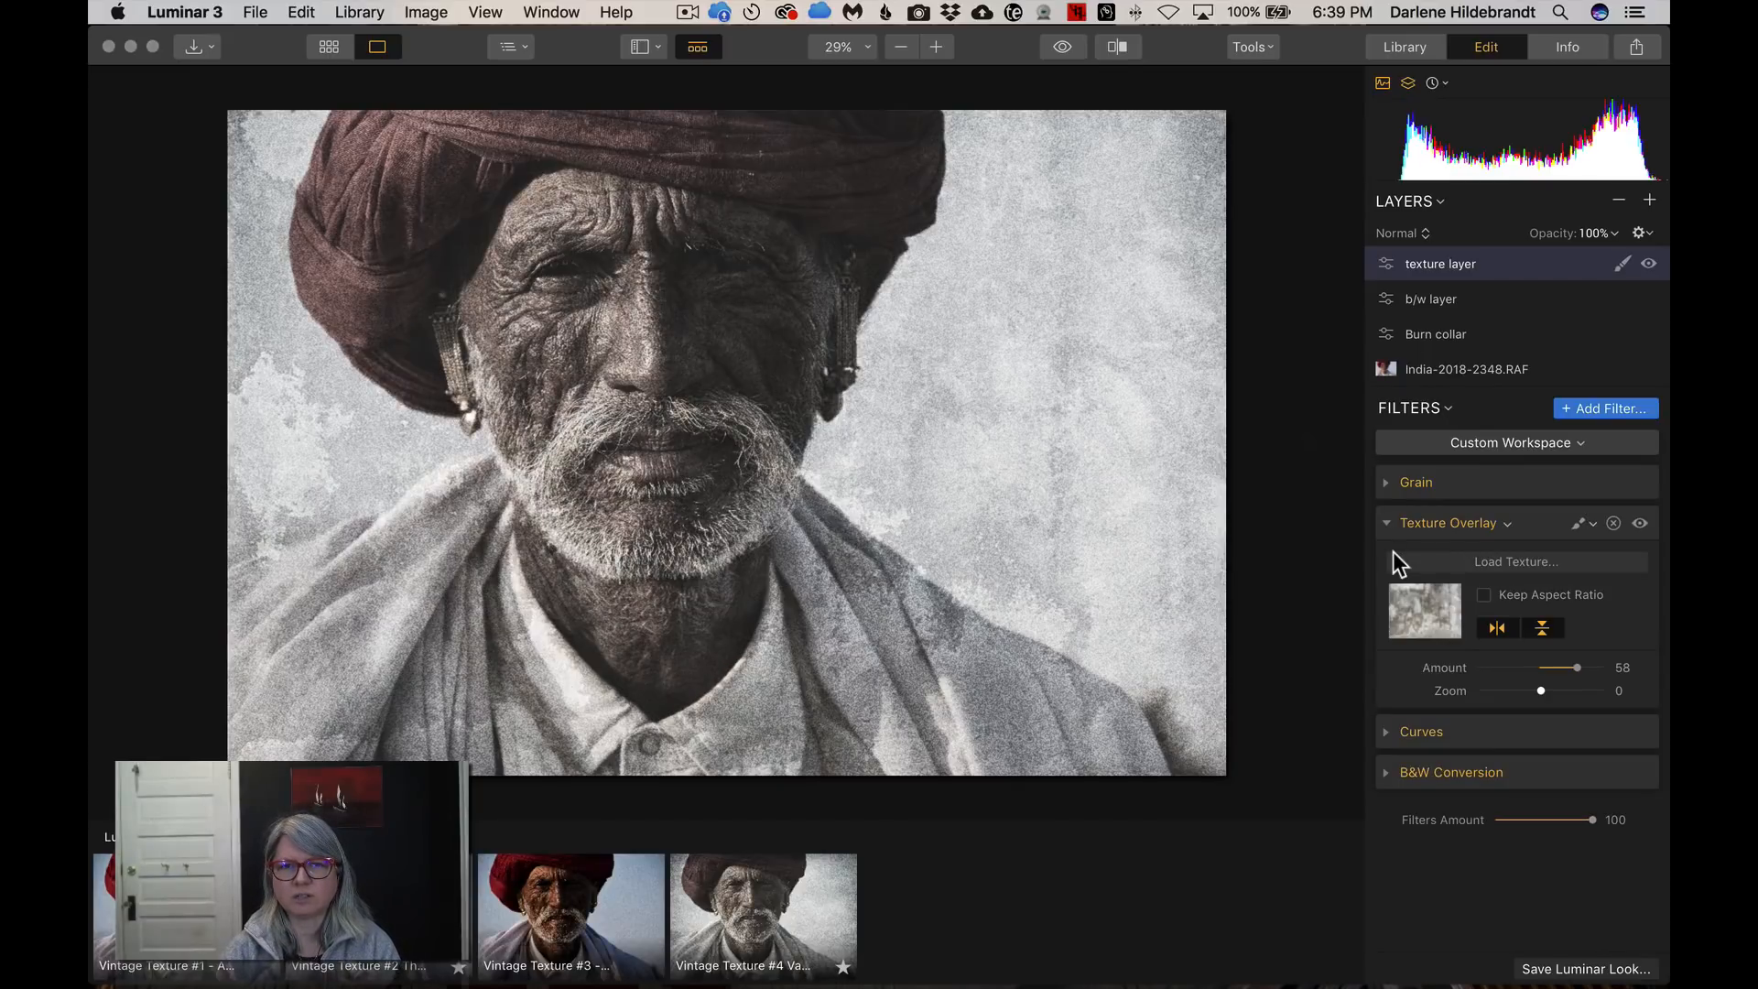
Remove the overlay texture's horizontal flip, and compare the texture with and without its vertical flip
{"action": "left_click", "coordinate": [1498, 628]}
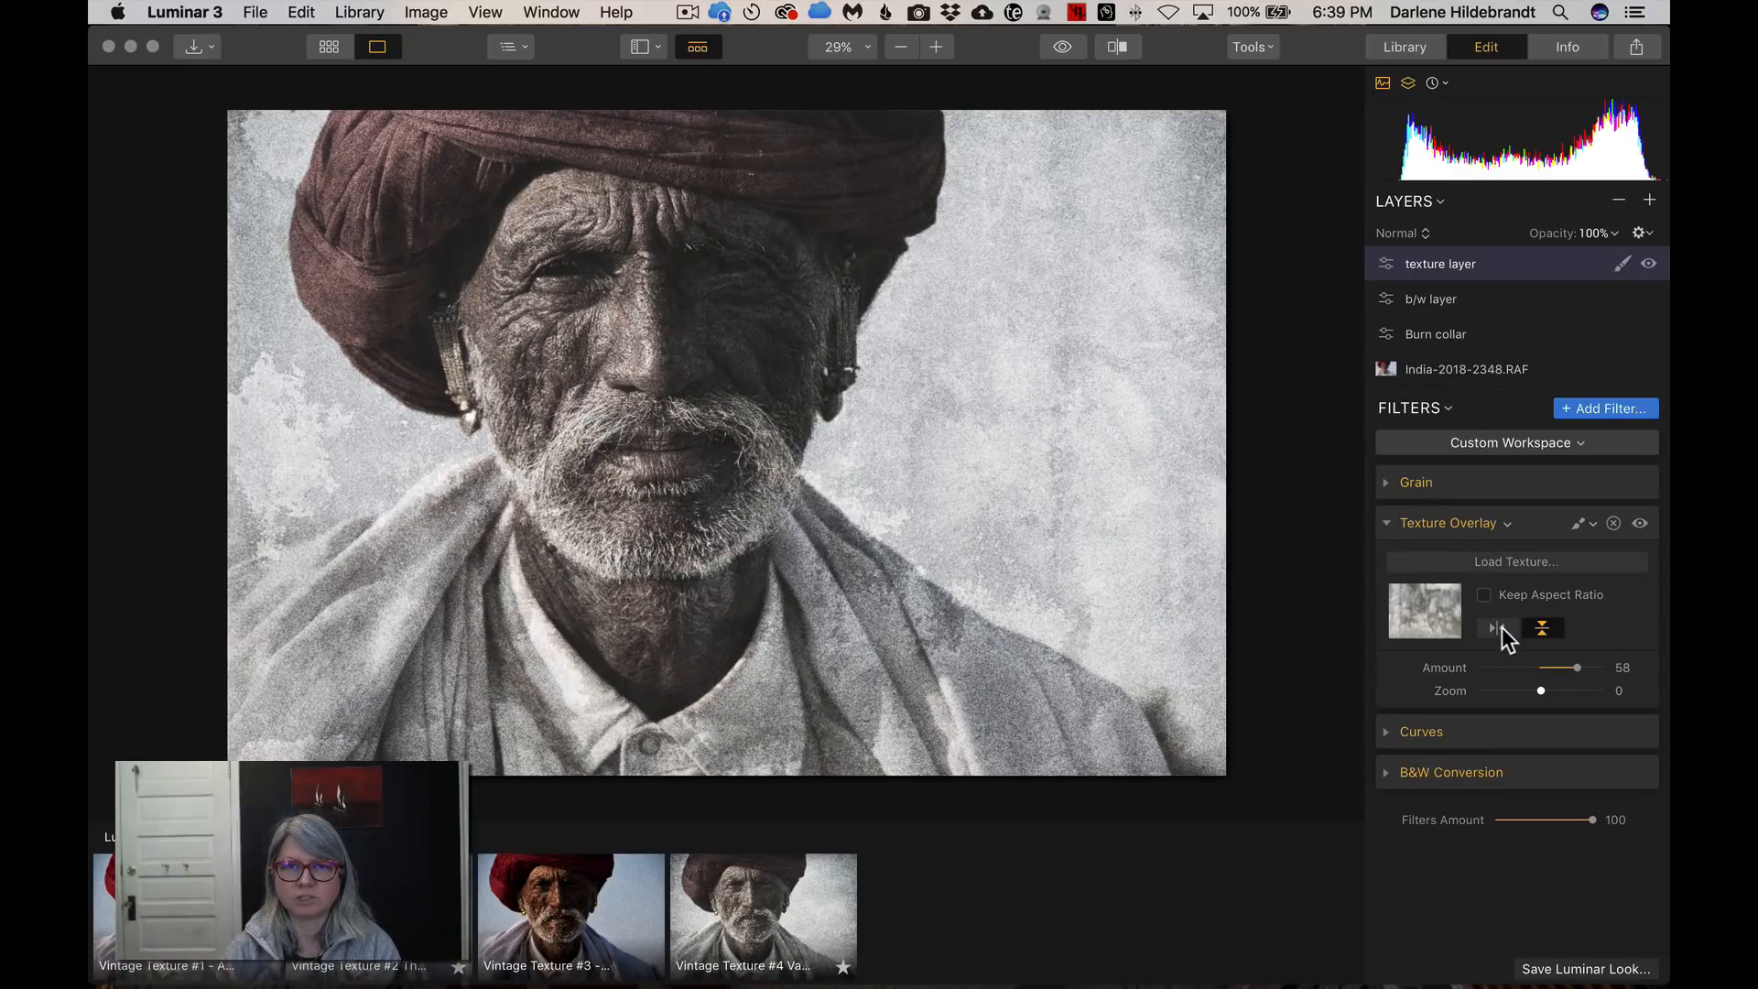
{"action": "left_click", "coordinate": [1497, 626]}
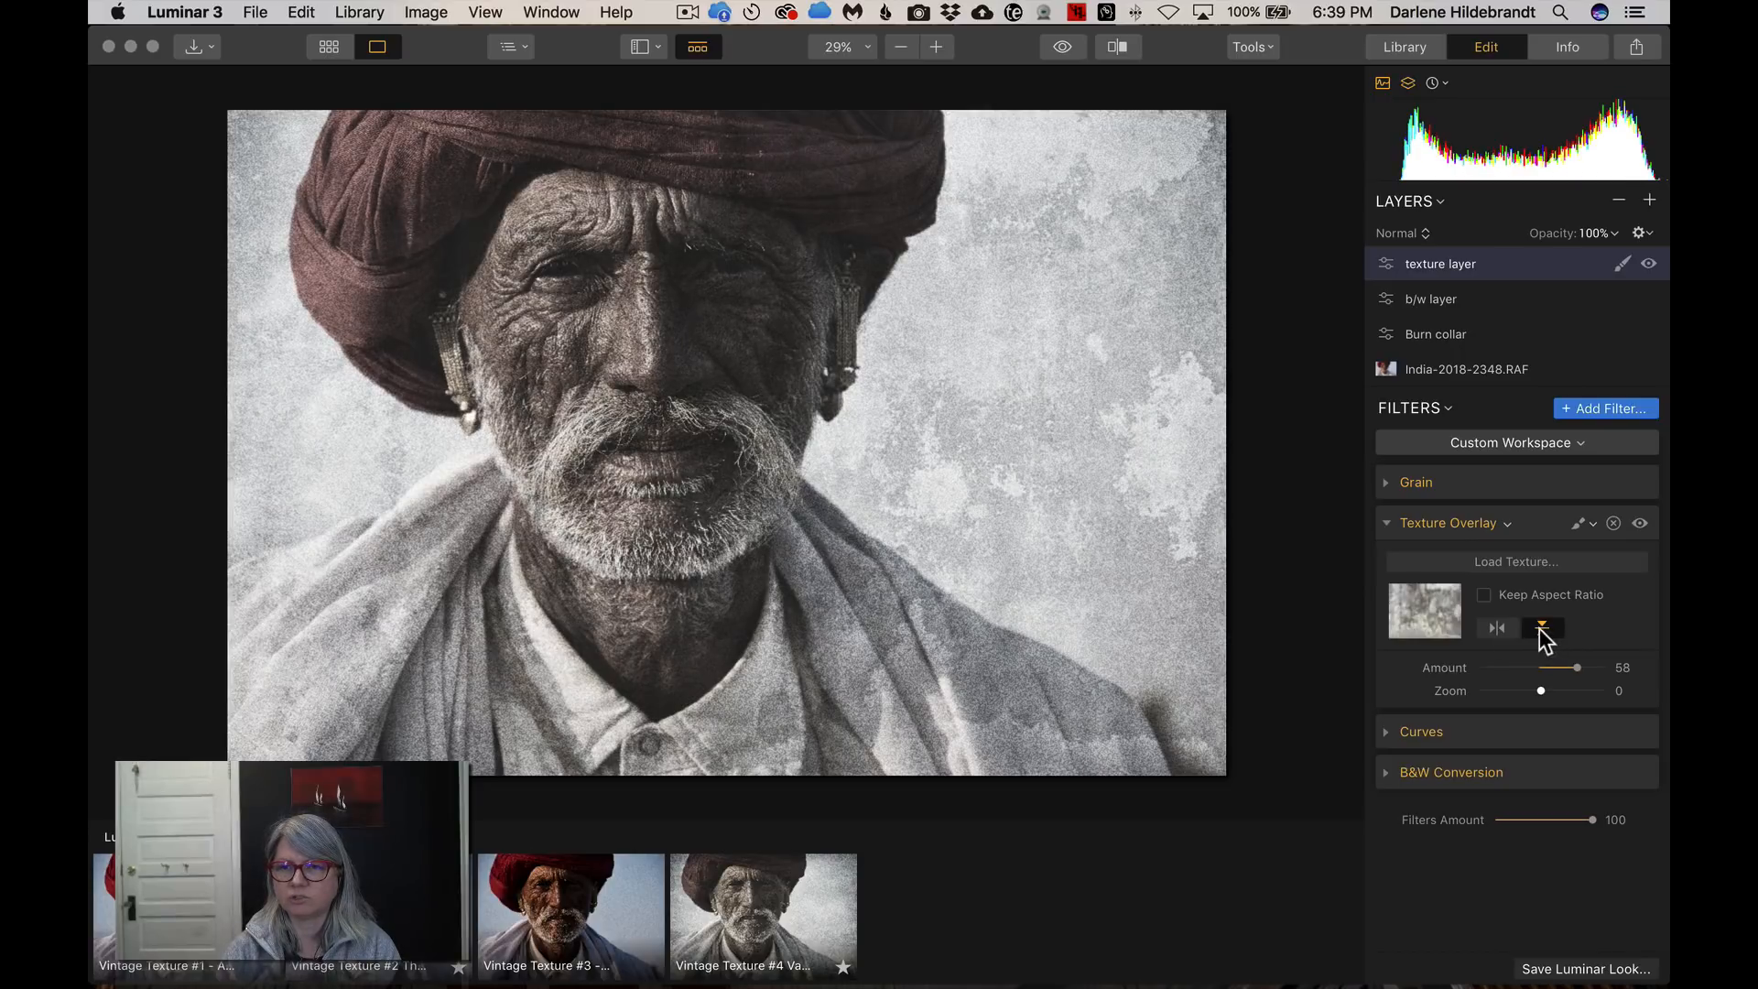
{"action": "left_click", "coordinate": [1541, 631]}
{"action": "left_click", "coordinate": [1542, 630]}
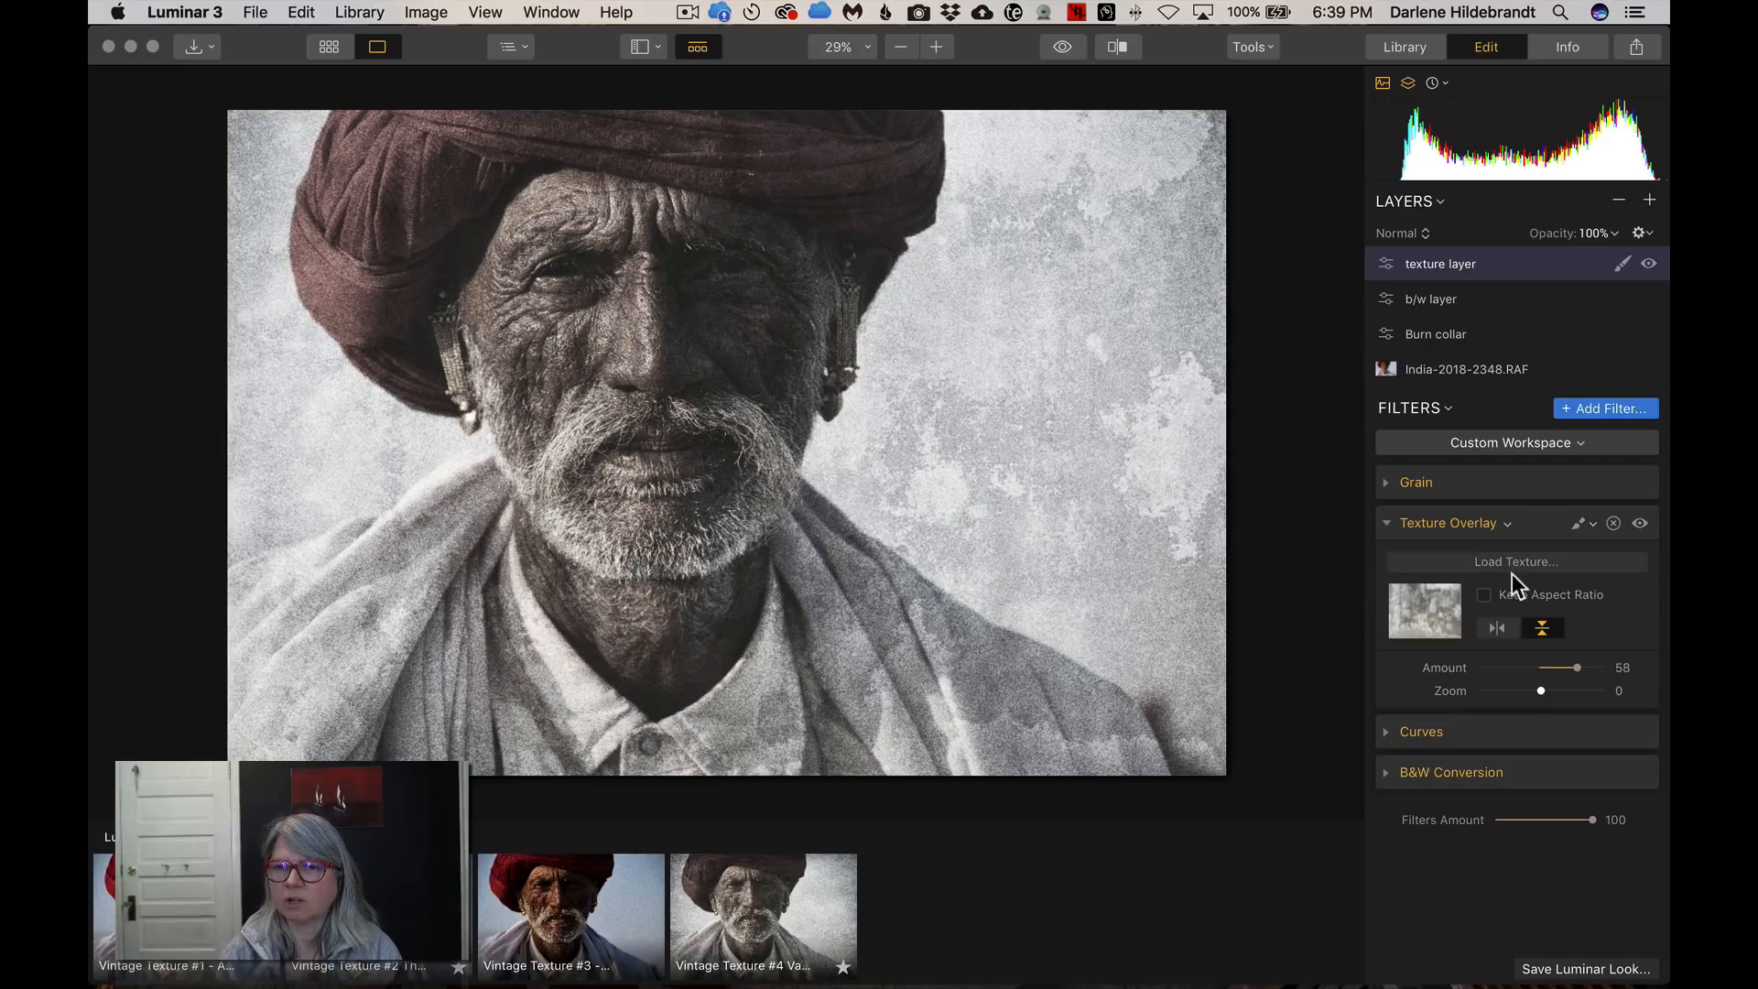
Set the Texture Overlay's blend mode to Hard Light and its Amount to 62
{"action": "left_click_drag", "start_coordinate": [1589, 664], "coordinate": [1595, 663]}
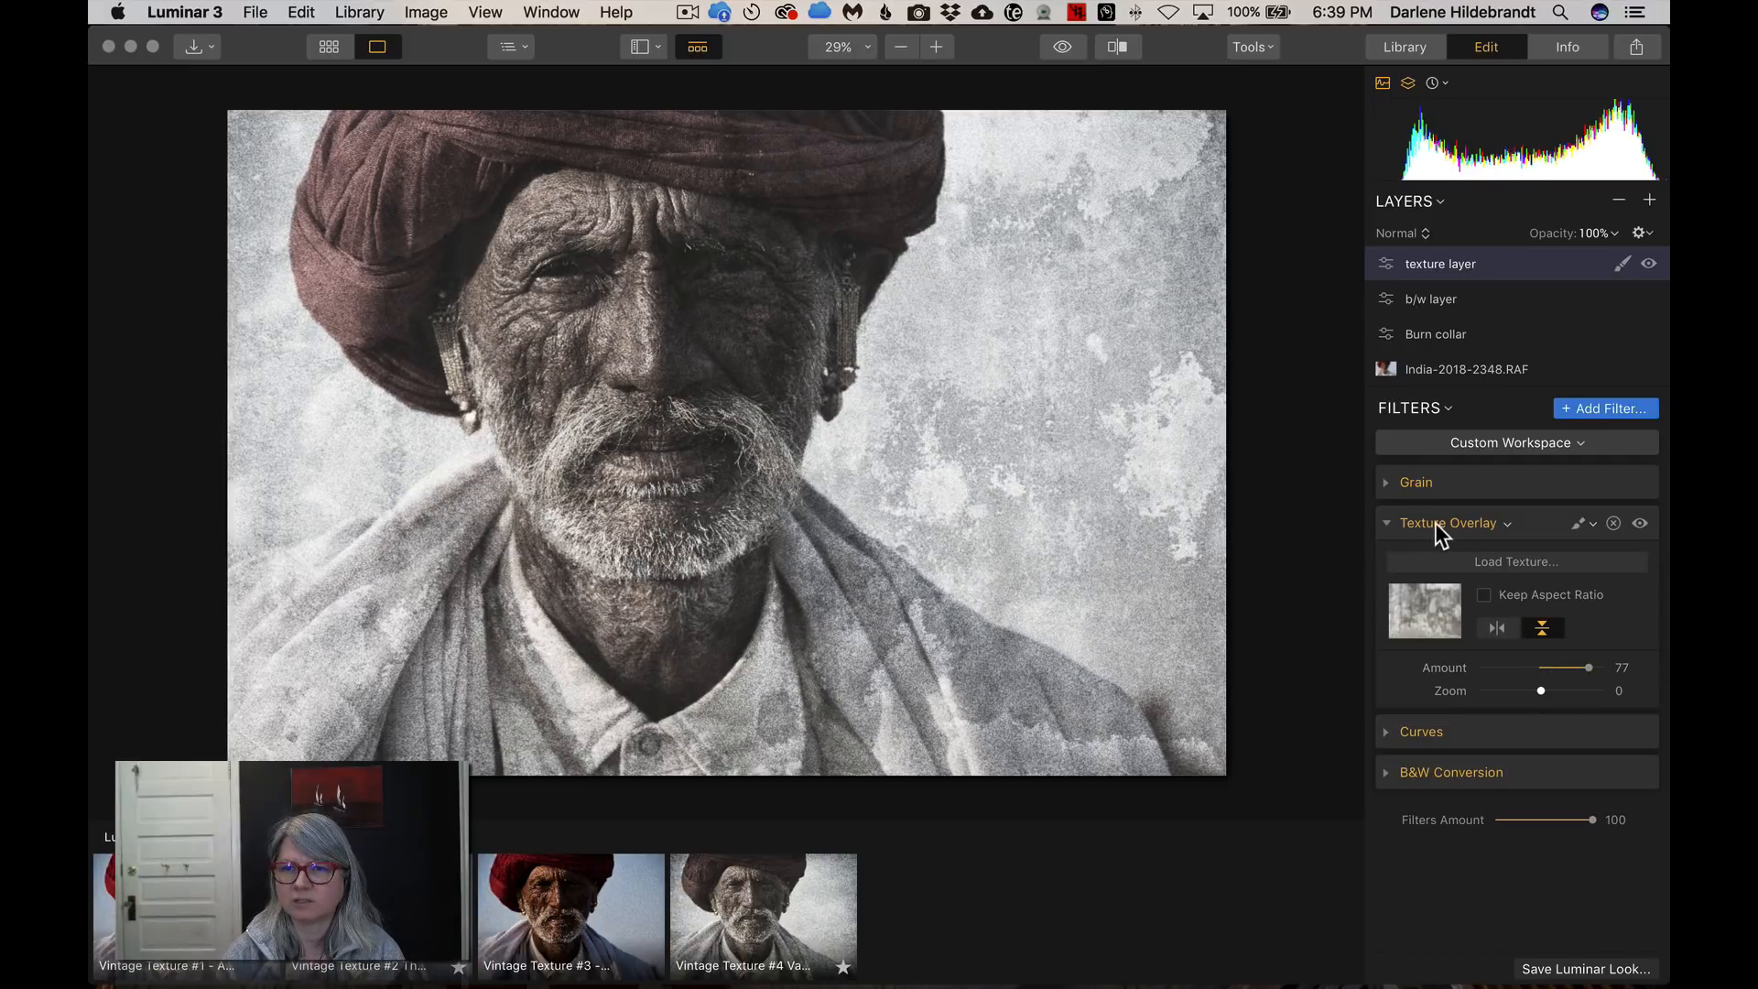
{"action": "left_click", "coordinate": [1434, 523]}
{"action": "mouse_move", "coordinate": [1441, 612]}
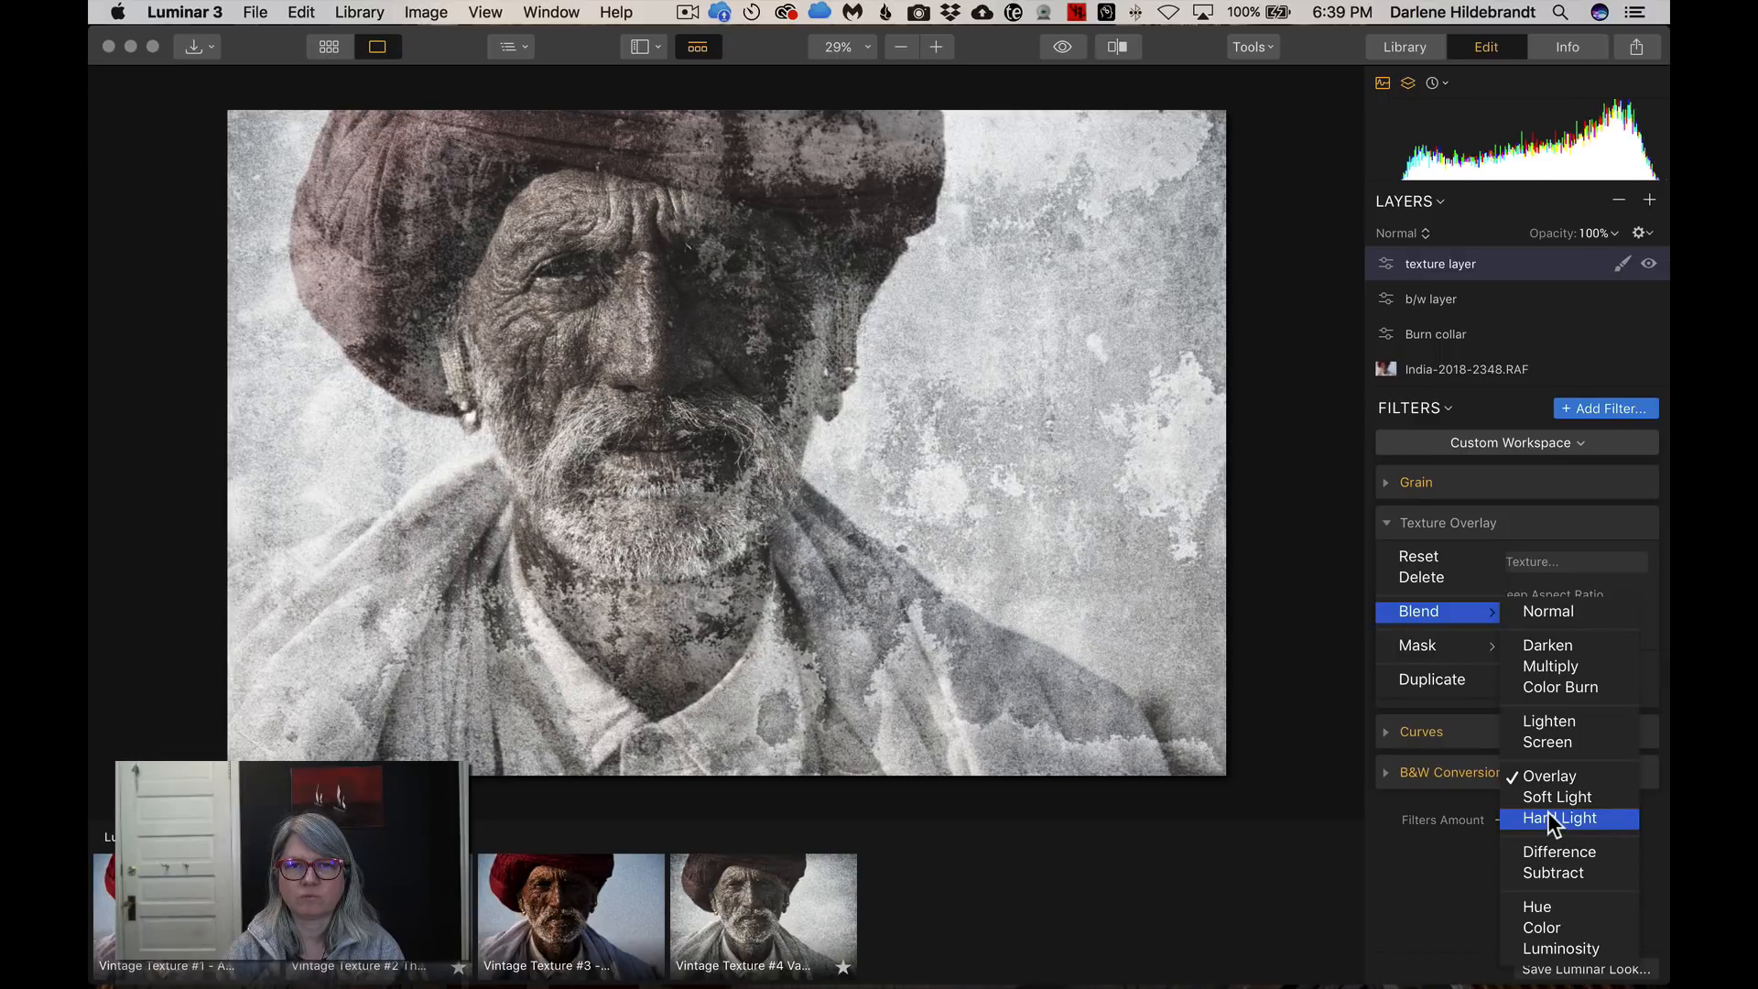
{"action": "left_click", "coordinate": [1548, 814]}
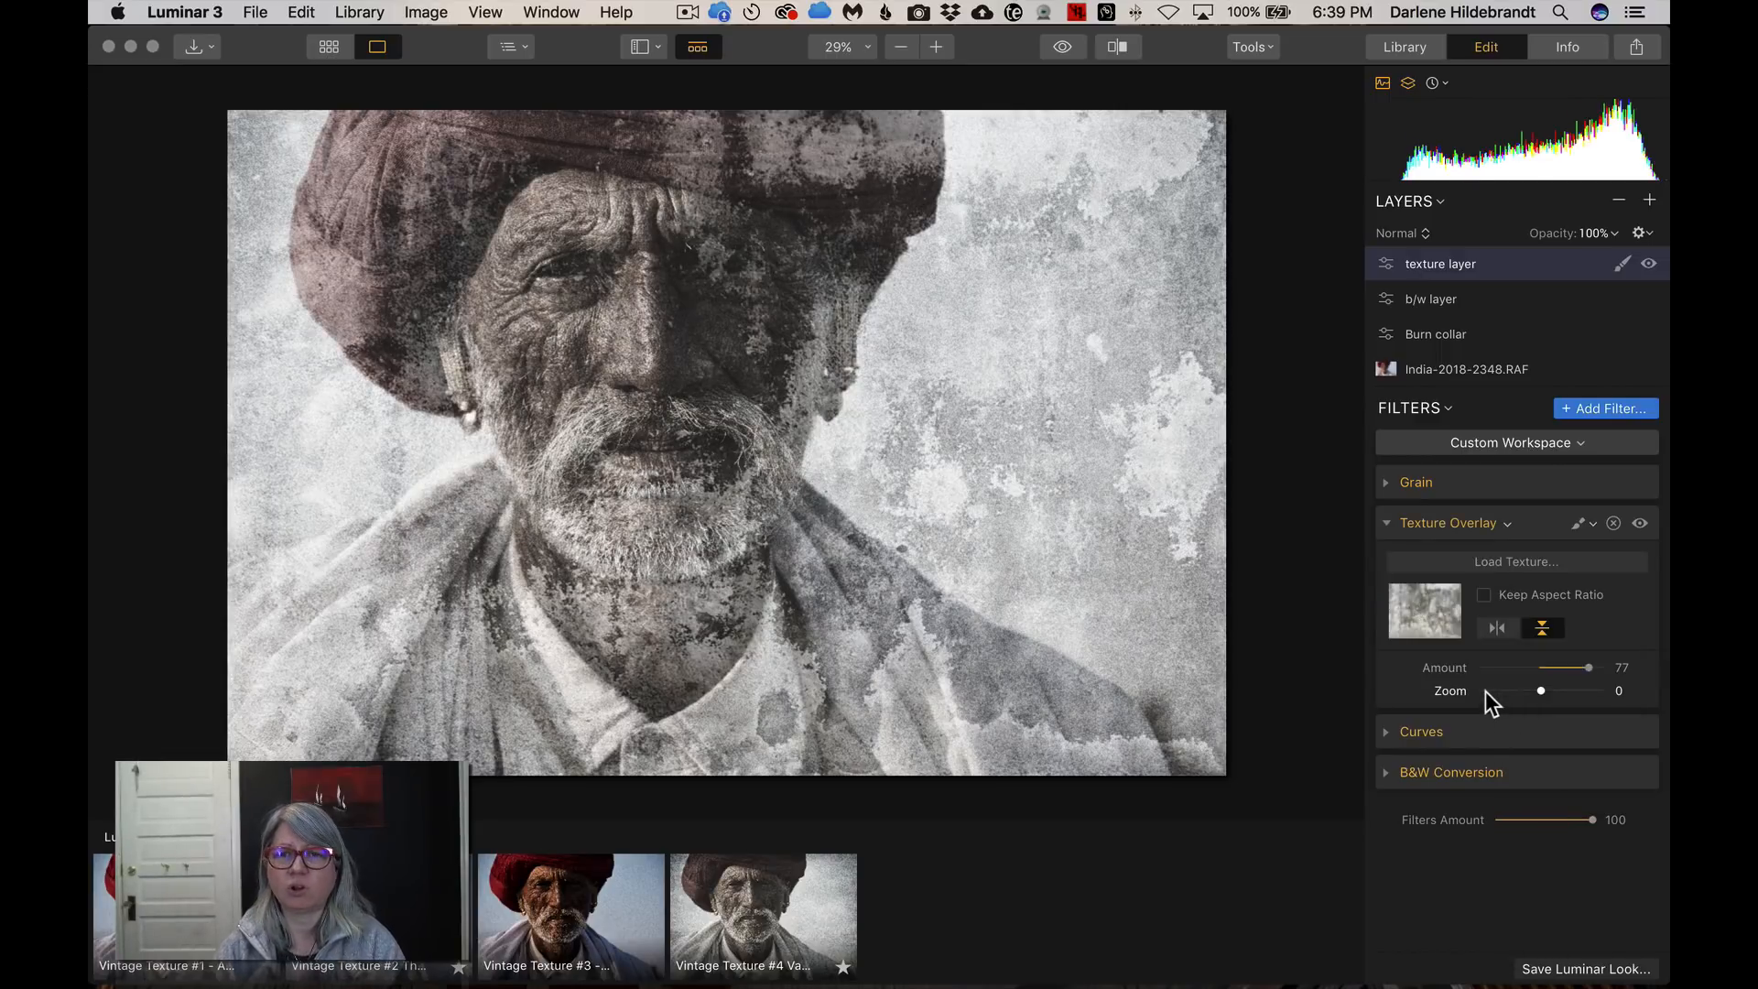
{"action": "left_click_drag", "start_coordinate": [1576, 667], "coordinate": [1576, 668]}
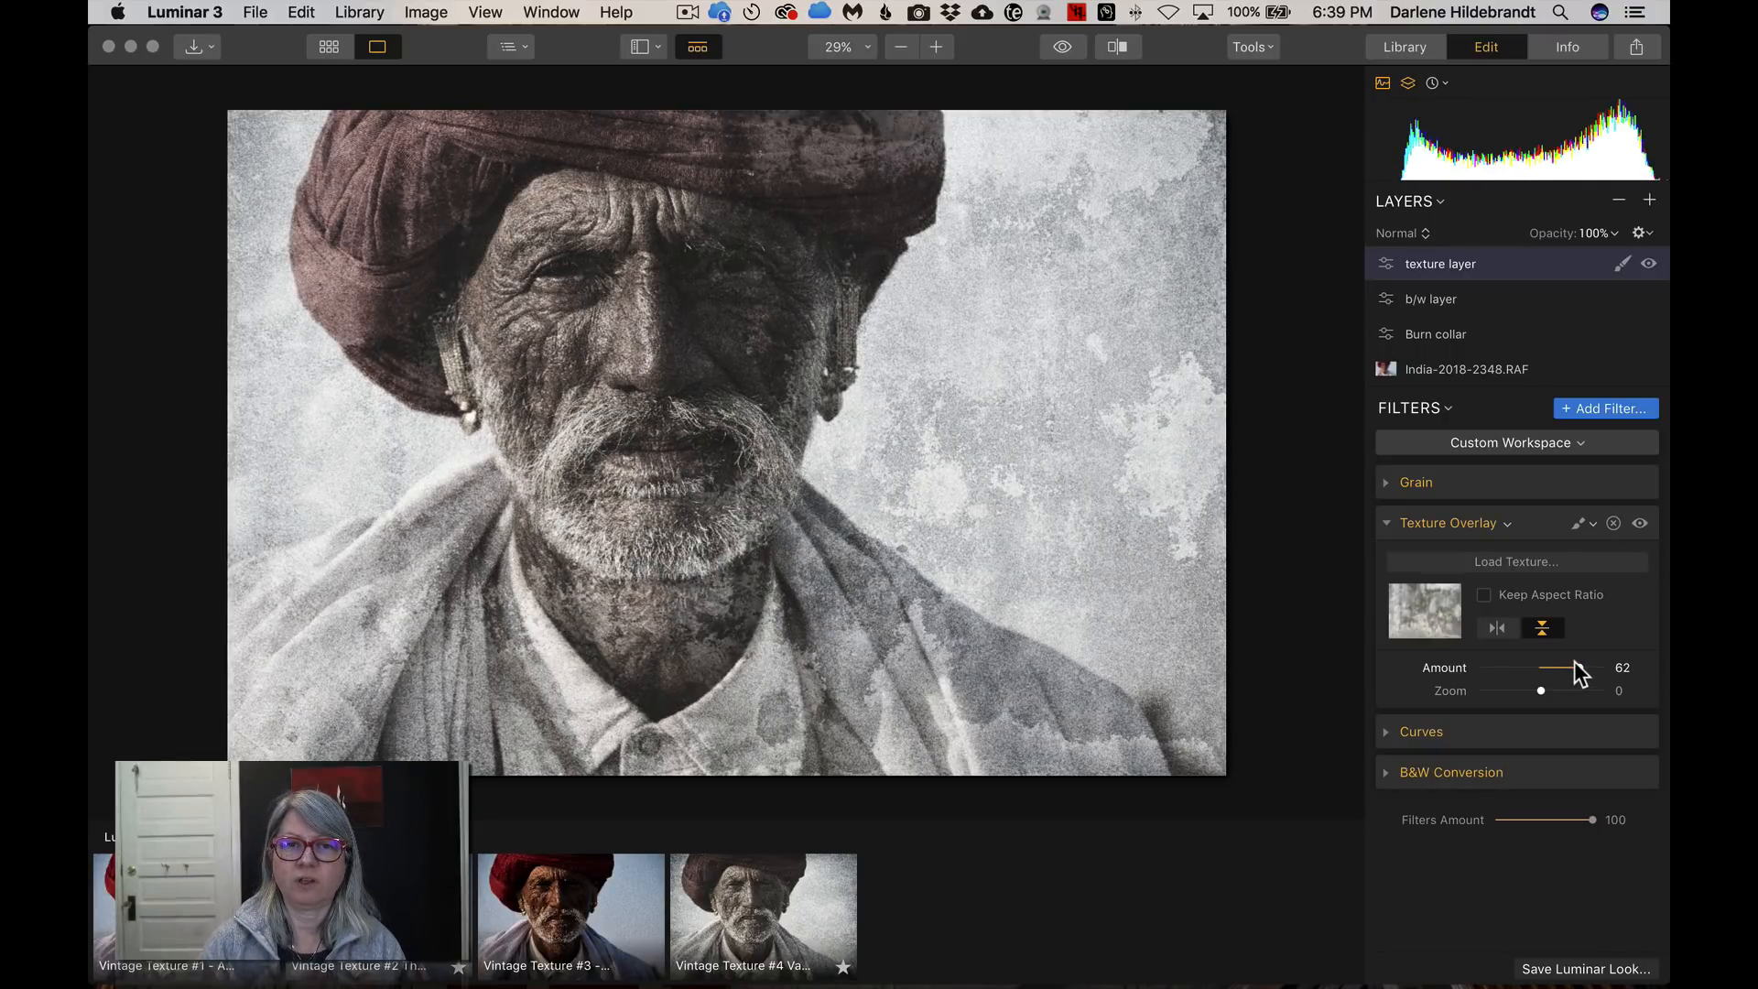
Start a brush mask on the Texture Overlay filter in Erase mode with the brush opacity at 52%
{"action": "left_click", "coordinate": [1582, 523]}
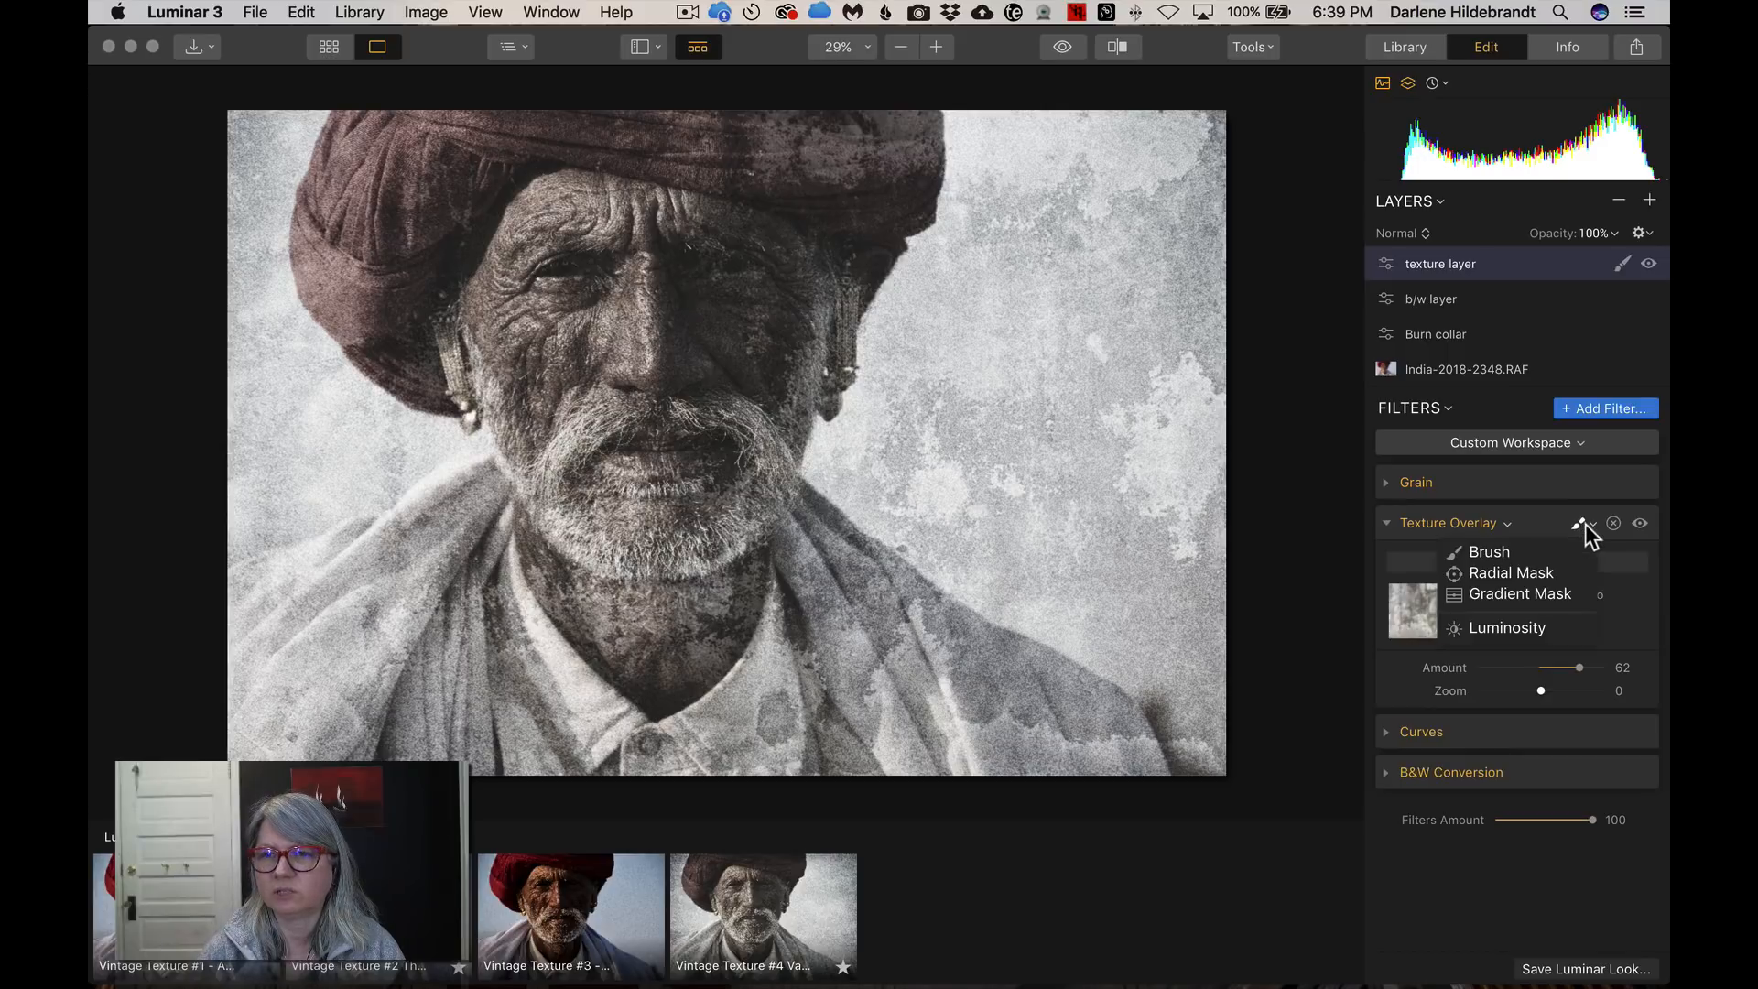
{"action": "left_click", "coordinate": [1517, 551]}
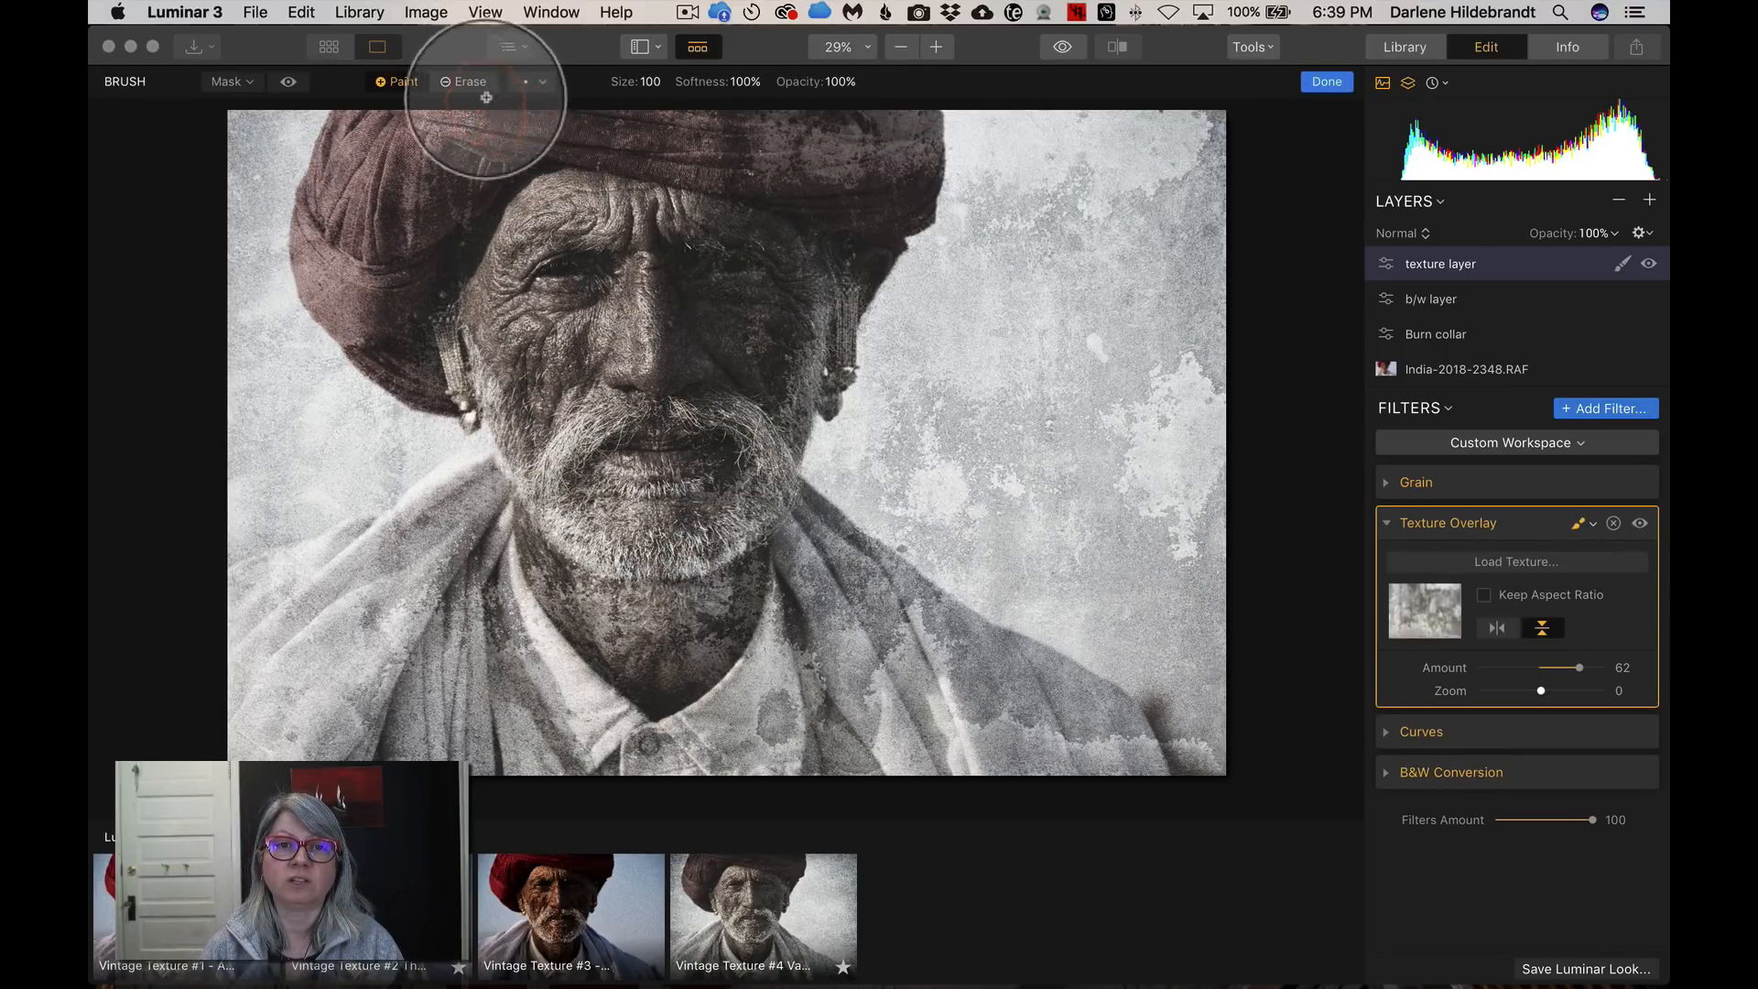
{"action": "left_click", "coordinate": [469, 84]}
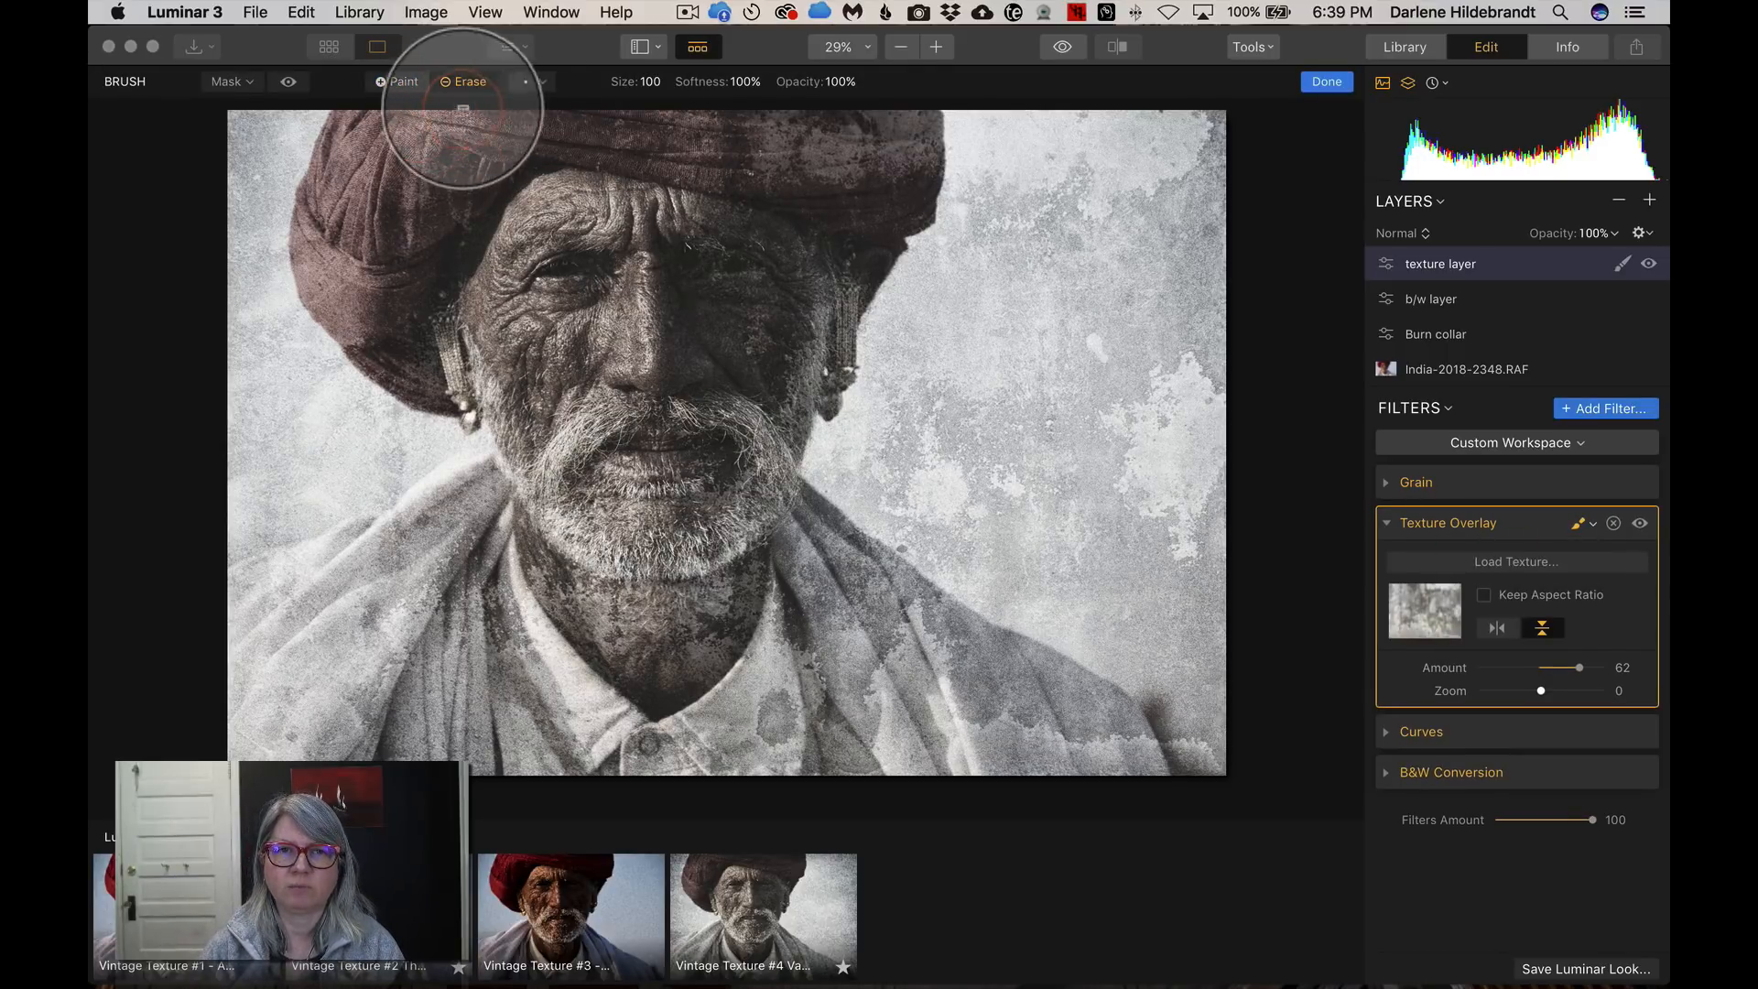
{"action": "left_click", "coordinate": [839, 84]}
{"action": "left_click_drag", "start_coordinate": [839, 108], "coordinate": [791, 98]}
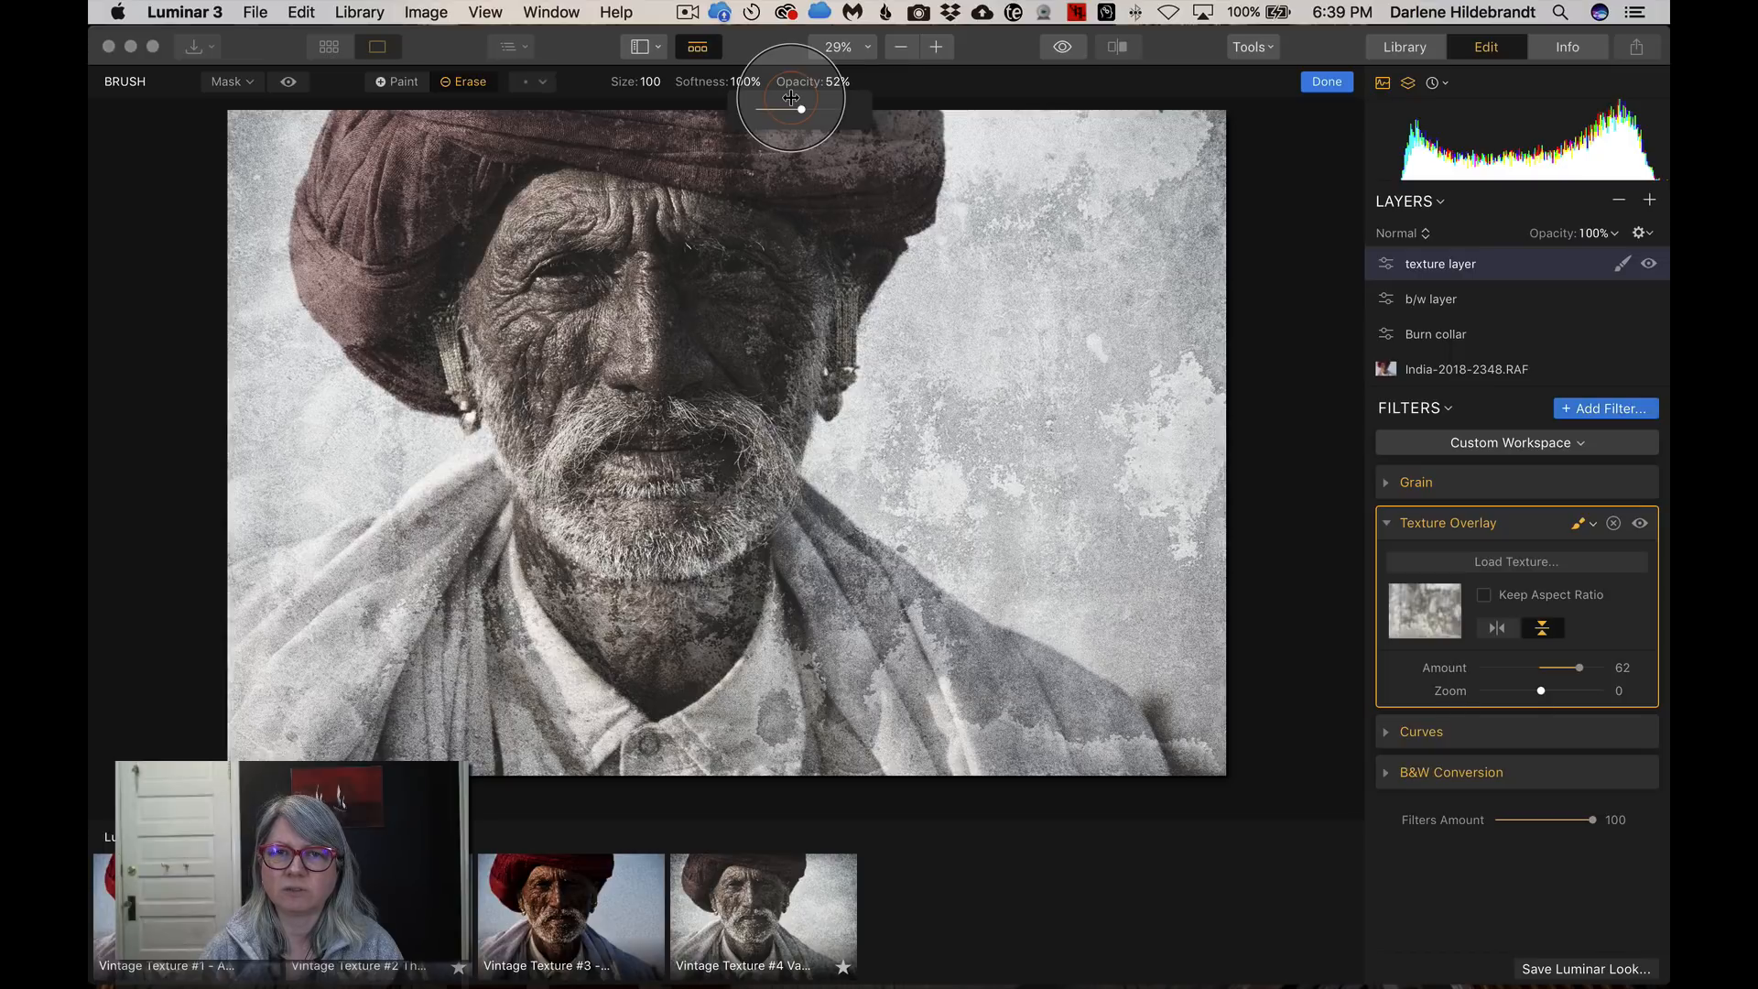
Erase the texture partially from the man's face, beard, neck and clothing, and finish the mask
{"action": "left_click", "coordinate": [806, 201]}
{"action": "left_click", "coordinate": [791, 331]}
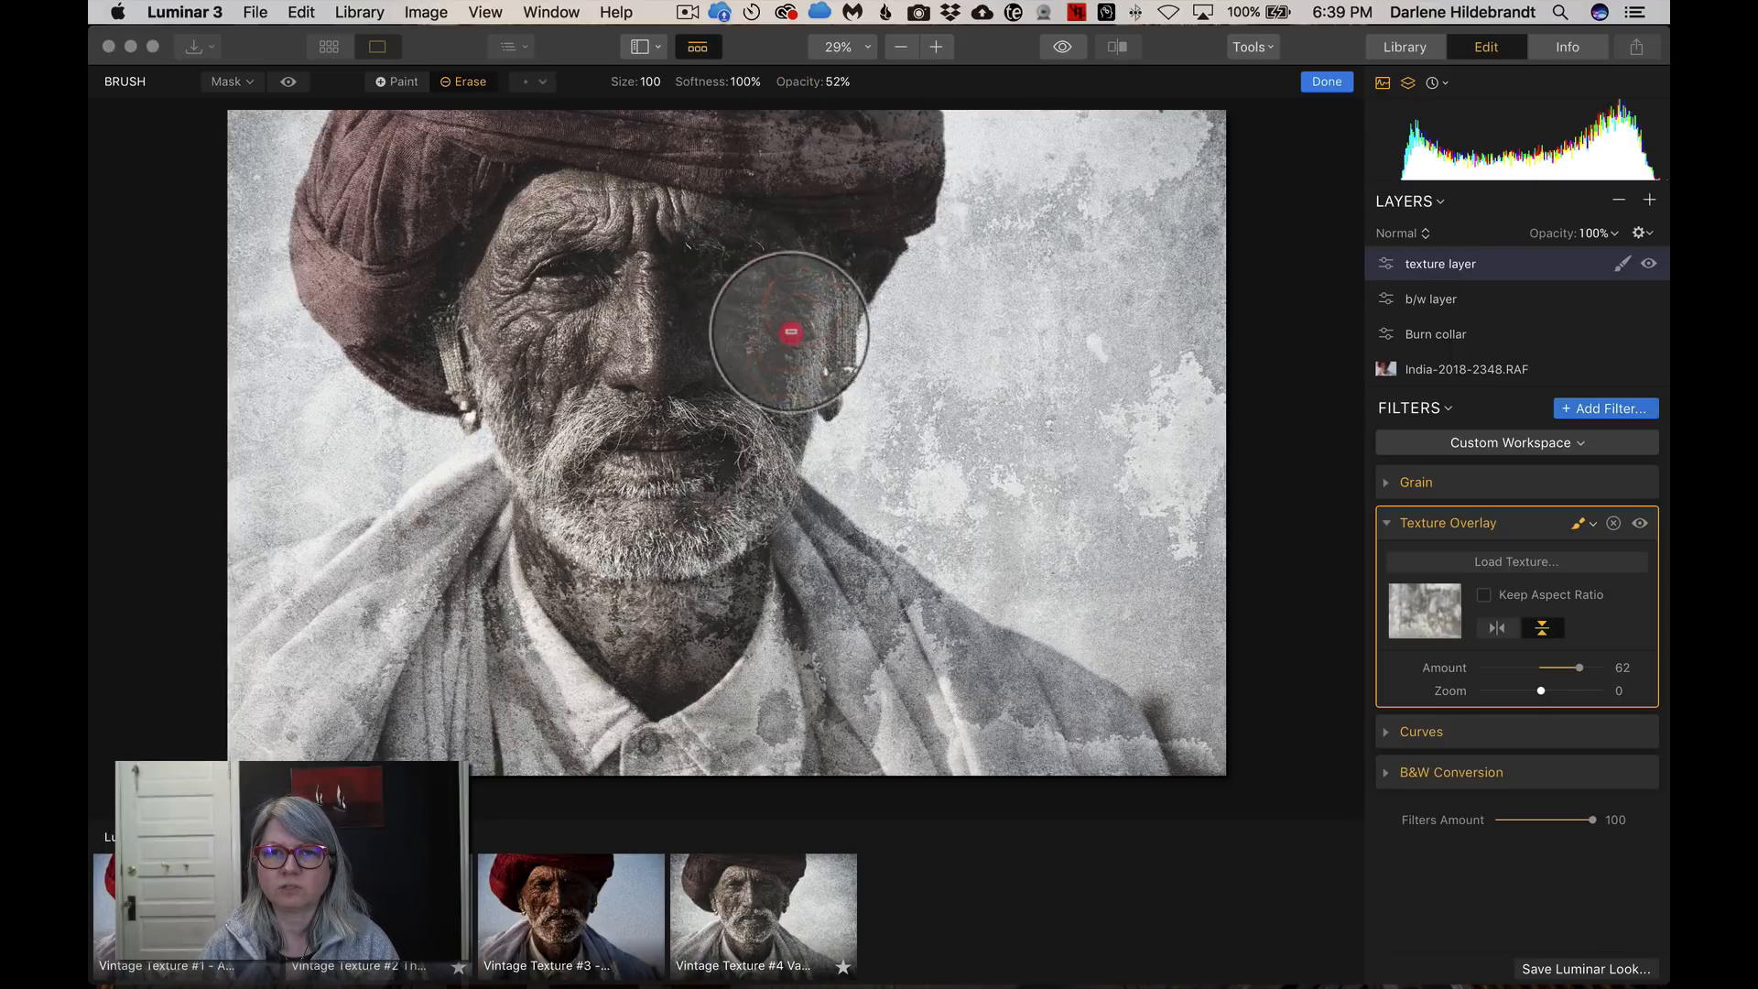
{"action": "mouse_move", "coordinate": [791, 331]}
{"action": "left_mouse_down"}
{"action": "mouse_move", "coordinate": [745, 188]}
{"action": "mouse_move", "coordinate": [659, 165]}
{"action": "mouse_move", "coordinate": [773, 165]}
{"action": "mouse_move", "coordinate": [848, 238]}
{"action": "mouse_move", "coordinate": [772, 157]}
{"action": "mouse_move", "coordinate": [726, 262]}
{"action": "mouse_move", "coordinate": [753, 338]}
{"action": "mouse_move", "coordinate": [561, 260]}
{"action": "mouse_move", "coordinate": [667, 266]}
{"action": "mouse_move", "coordinate": [678, 302]}
{"action": "left_mouse_up"}
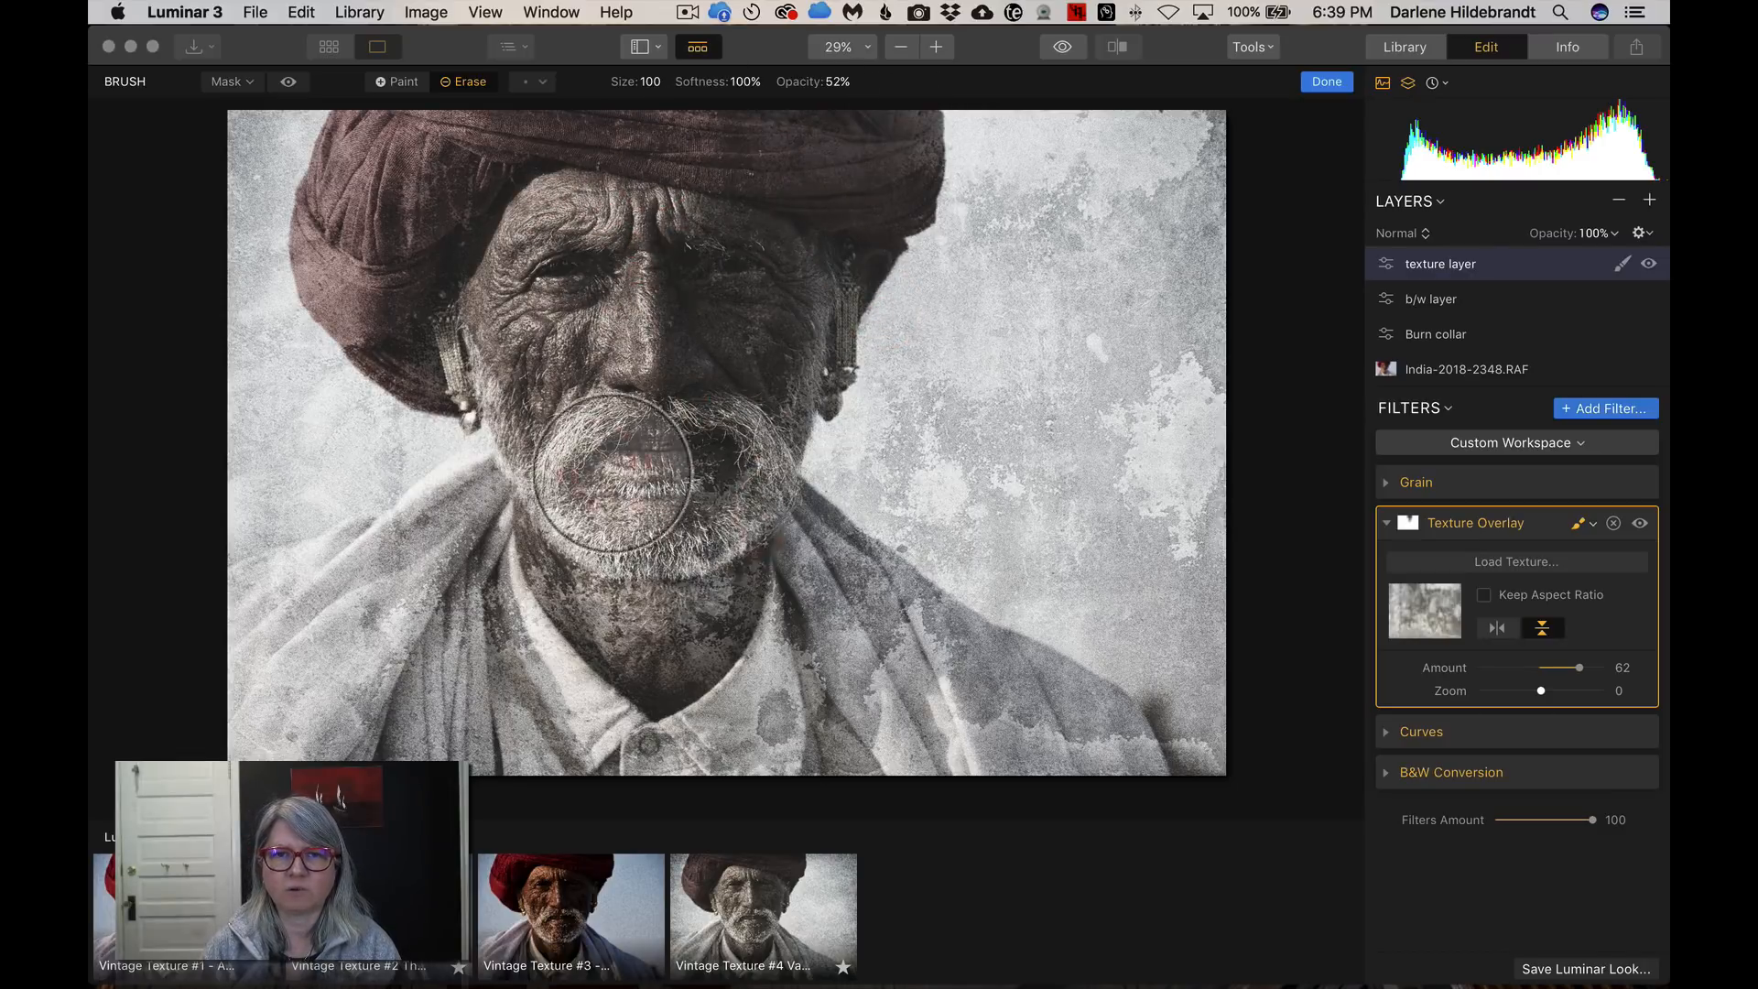
{"action": "mouse_move", "coordinate": [612, 473]}
{"action": "left_mouse_down"}
{"action": "mouse_move", "coordinate": [487, 257]}
{"action": "mouse_move", "coordinate": [479, 291]}
{"action": "mouse_move", "coordinate": [752, 213]}
{"action": "mouse_move", "coordinate": [625, 304]}
{"action": "mouse_move", "coordinate": [573, 549]}
{"action": "mouse_move", "coordinate": [675, 620]}
{"action": "mouse_move", "coordinate": [581, 675]}
{"action": "mouse_move", "coordinate": [711, 673]}
{"action": "mouse_move", "coordinate": [508, 665]}
{"action": "mouse_move", "coordinate": [770, 570]}
{"action": "mouse_move", "coordinate": [731, 633]}
{"action": "mouse_move", "coordinate": [654, 660]}
{"action": "mouse_move", "coordinate": [703, 612]}
{"action": "mouse_move", "coordinate": [585, 568]}
{"action": "mouse_move", "coordinate": [699, 574]}
{"action": "mouse_move", "coordinate": [742, 282]}
{"action": "mouse_move", "coordinate": [420, 294]}
{"action": "mouse_move", "coordinate": [345, 266]}
{"action": "mouse_move", "coordinate": [392, 220]}
{"action": "mouse_move", "coordinate": [728, 146]}
{"action": "mouse_move", "coordinate": [560, 396]}
{"action": "mouse_move", "coordinate": [569, 706]}
{"action": "mouse_move", "coordinate": [659, 773]}
{"action": "mouse_move", "coordinate": [746, 718]}
{"action": "mouse_move", "coordinate": [726, 718]}
{"action": "mouse_move", "coordinate": [899, 764]}
{"action": "mouse_move", "coordinate": [832, 668]}
{"action": "mouse_move", "coordinate": [609, 706]}
{"action": "mouse_move", "coordinate": [530, 647]}
{"action": "mouse_move", "coordinate": [546, 685]}
{"action": "mouse_move", "coordinate": [656, 733]}
{"action": "mouse_move", "coordinate": [784, 714]}
{"action": "mouse_move", "coordinate": [577, 734]}
{"action": "mouse_move", "coordinate": [811, 682]}
{"action": "left_mouse_up"}
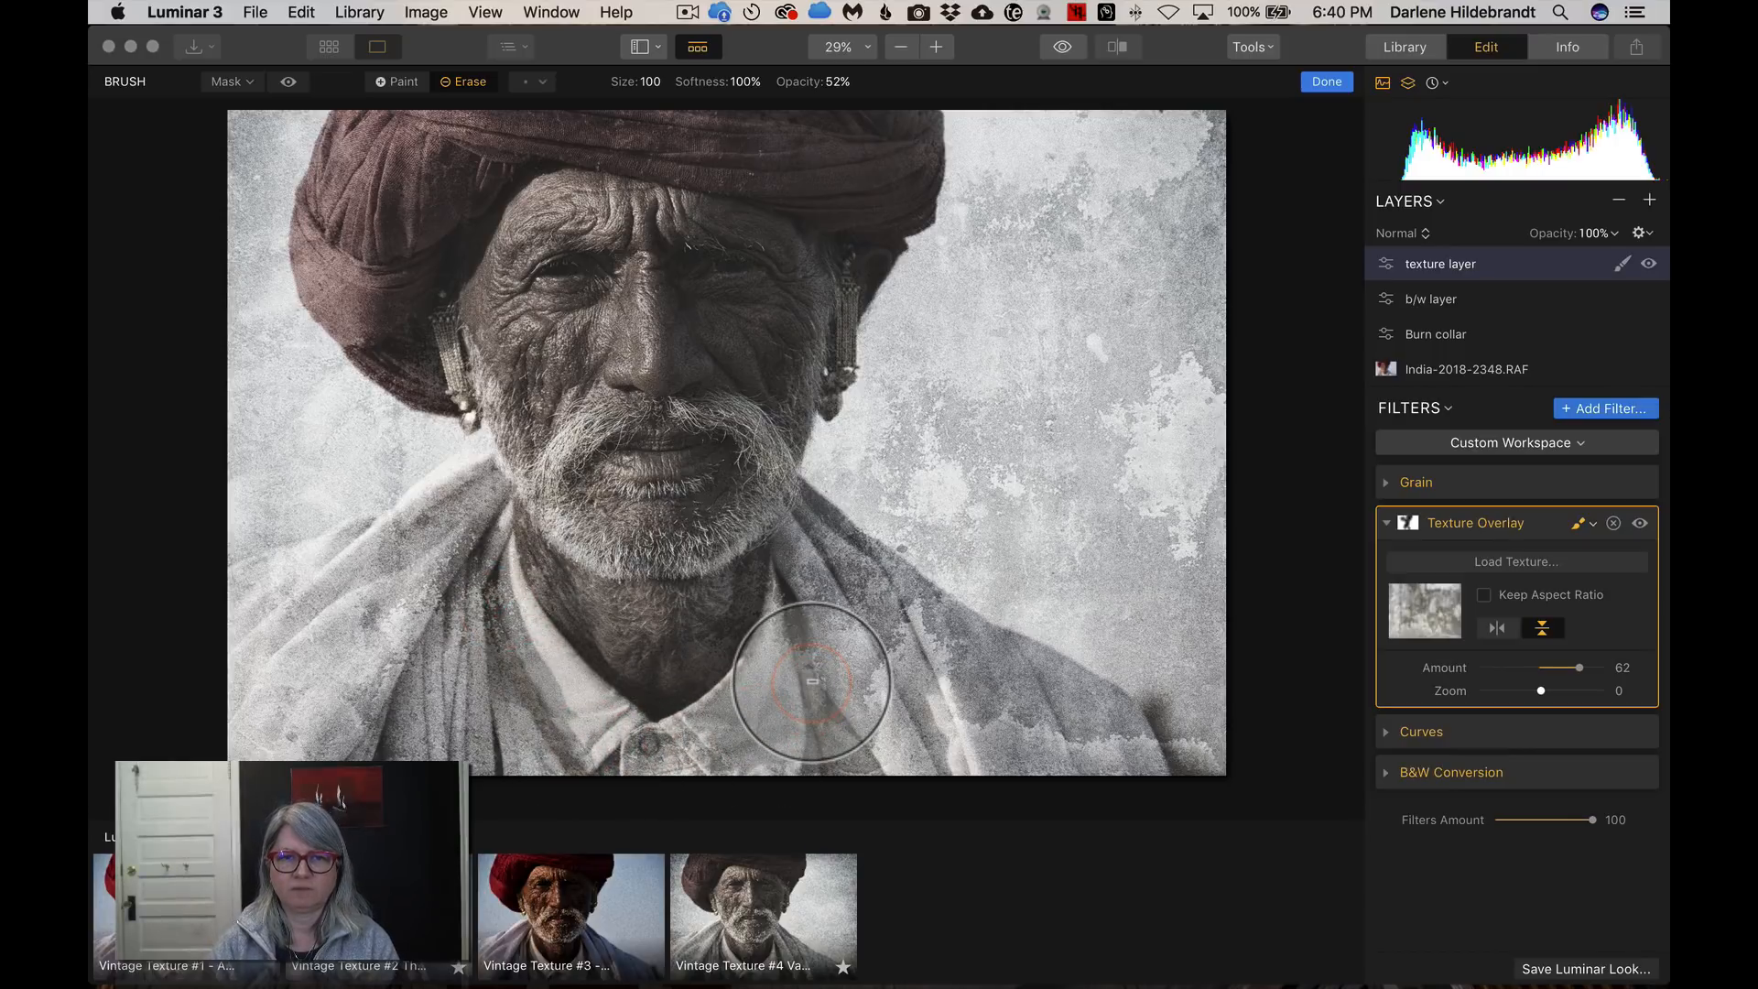
{"action": "mouse_move", "coordinate": [459, 638]}
{"action": "left_mouse_down"}
{"action": "mouse_move", "coordinate": [477, 459]}
{"action": "mouse_move", "coordinate": [459, 651]}
{"action": "left_mouse_up"}
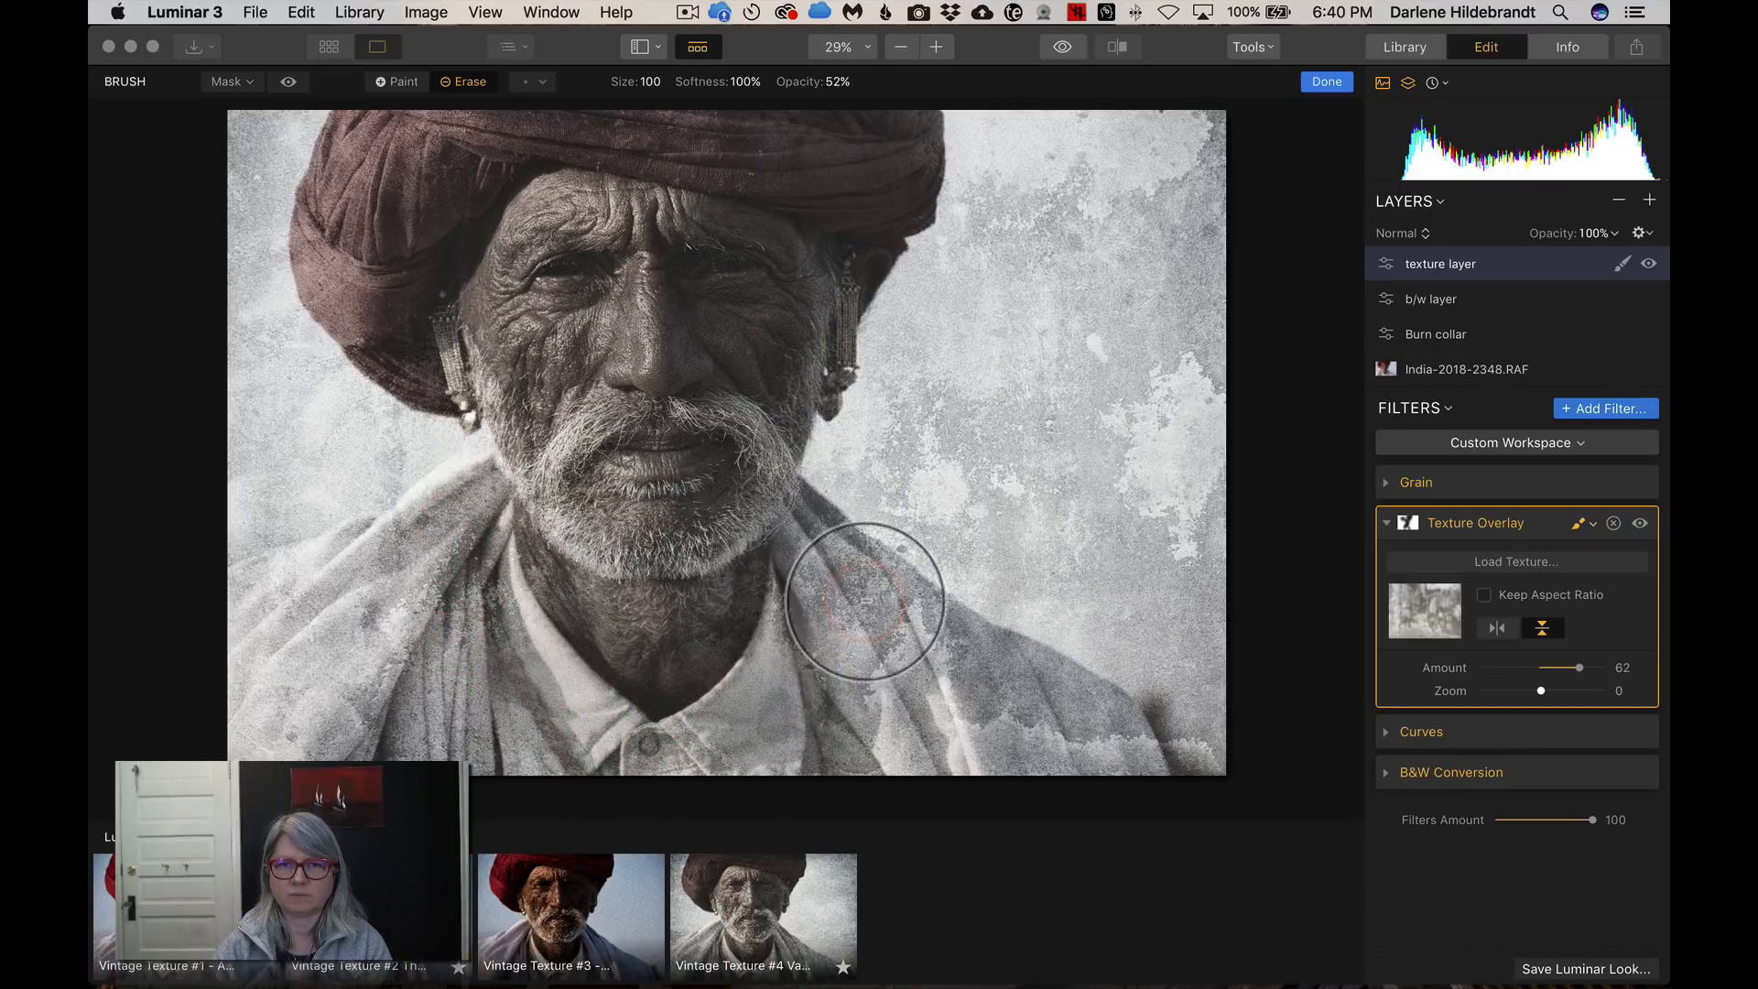
{"action": "mouse_move", "coordinate": [864, 601]}
{"action": "left_mouse_down"}
{"action": "mouse_move", "coordinate": [896, 629]}
{"action": "mouse_move", "coordinate": [1047, 712]}
{"action": "mouse_move", "coordinate": [1177, 751]}
{"action": "mouse_move", "coordinate": [986, 720]}
{"action": "mouse_move", "coordinate": [832, 575]}
{"action": "mouse_move", "coordinate": [855, 739]}
{"action": "left_mouse_up"}
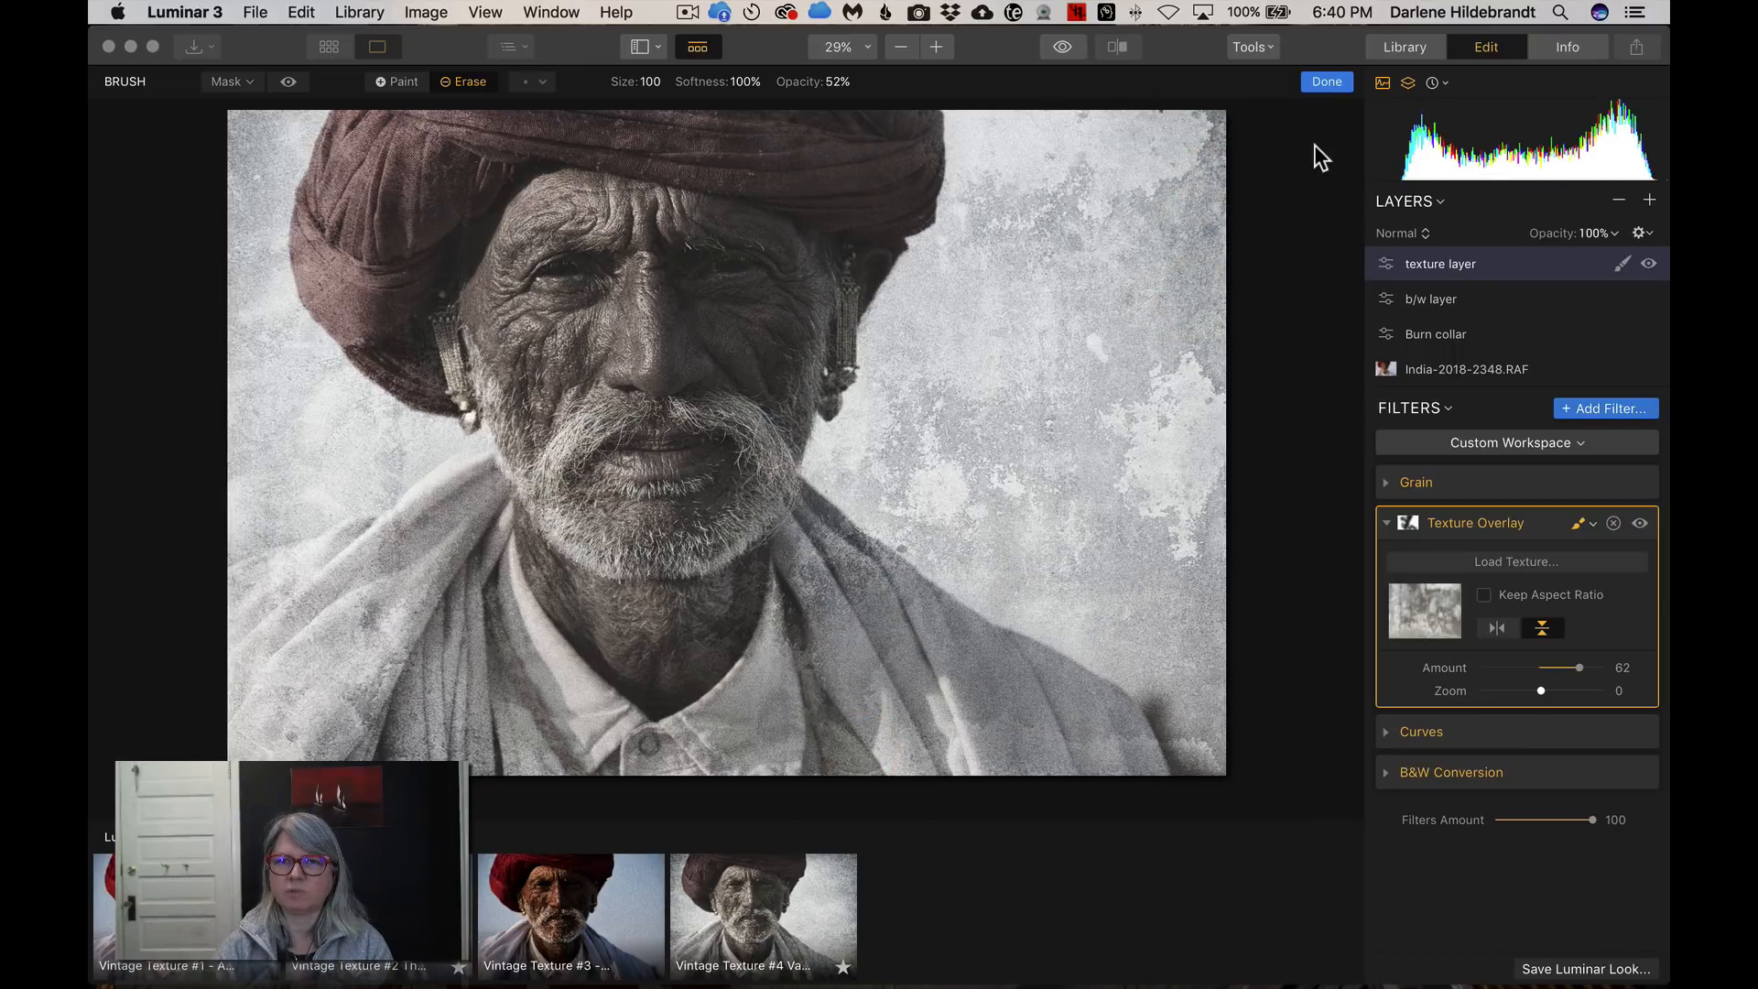
{"action": "left_click", "coordinate": [1328, 82]}
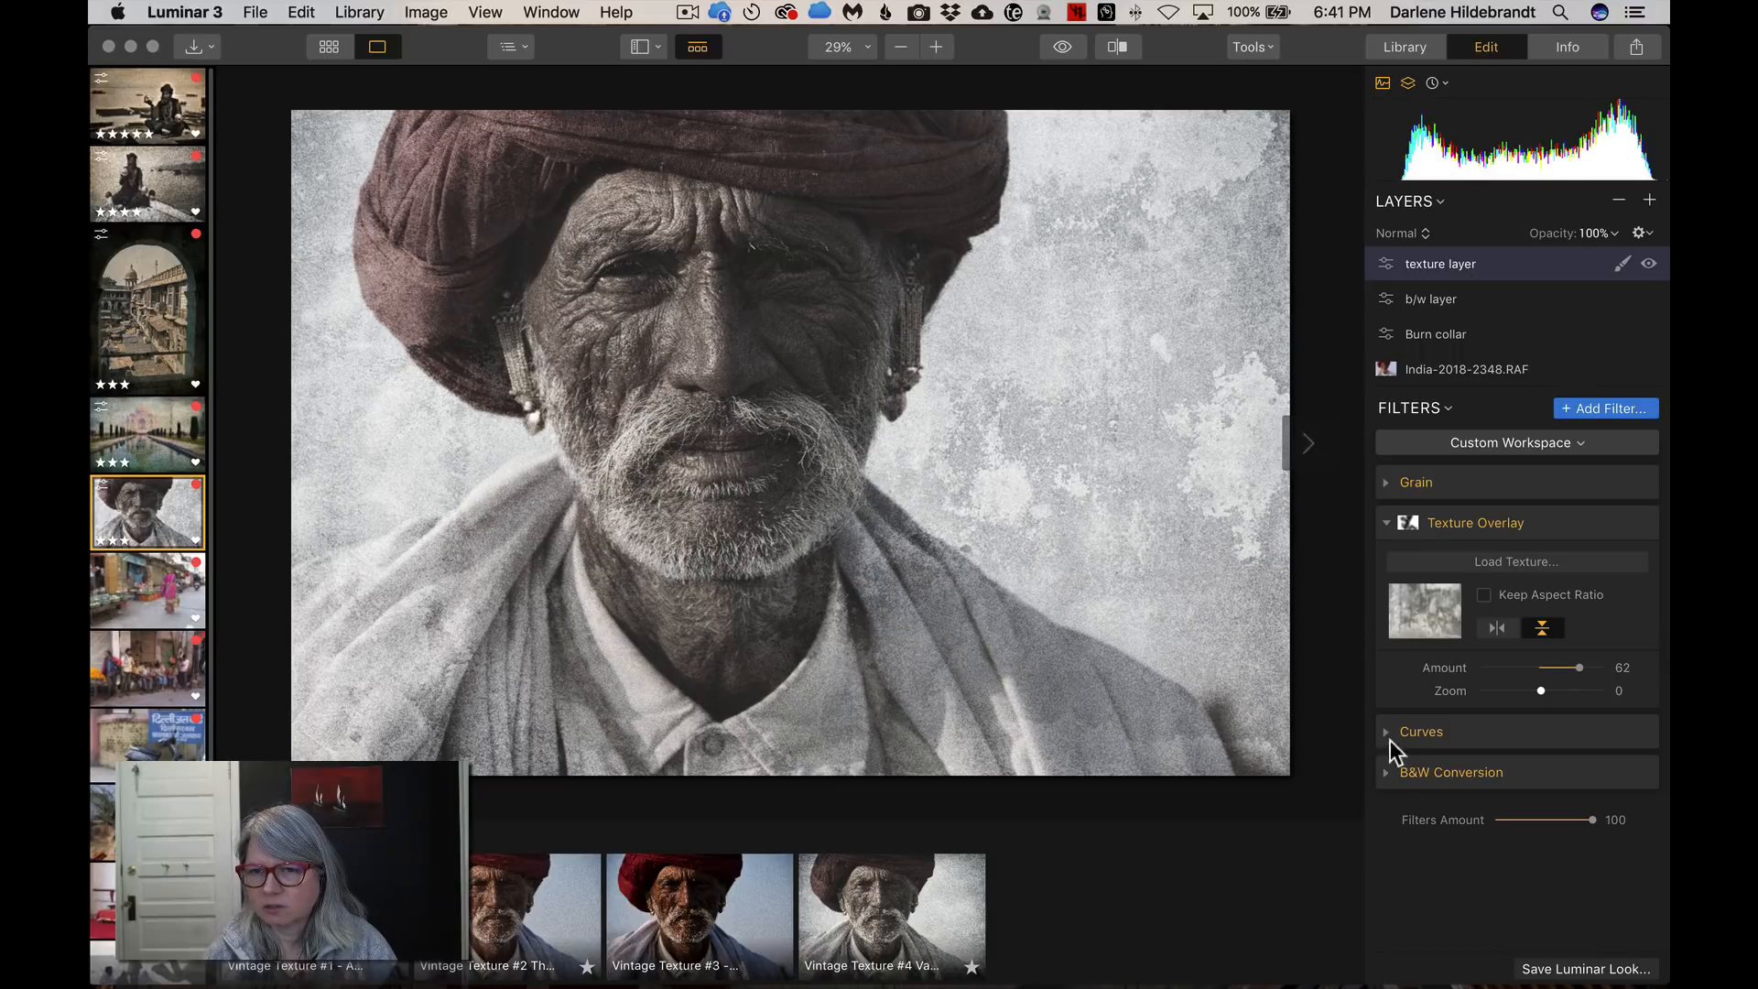
Review the texture layer's Grain and Curves settings, and turn off its B&W Conversion filter
{"action": "left_click", "coordinate": [1386, 484]}
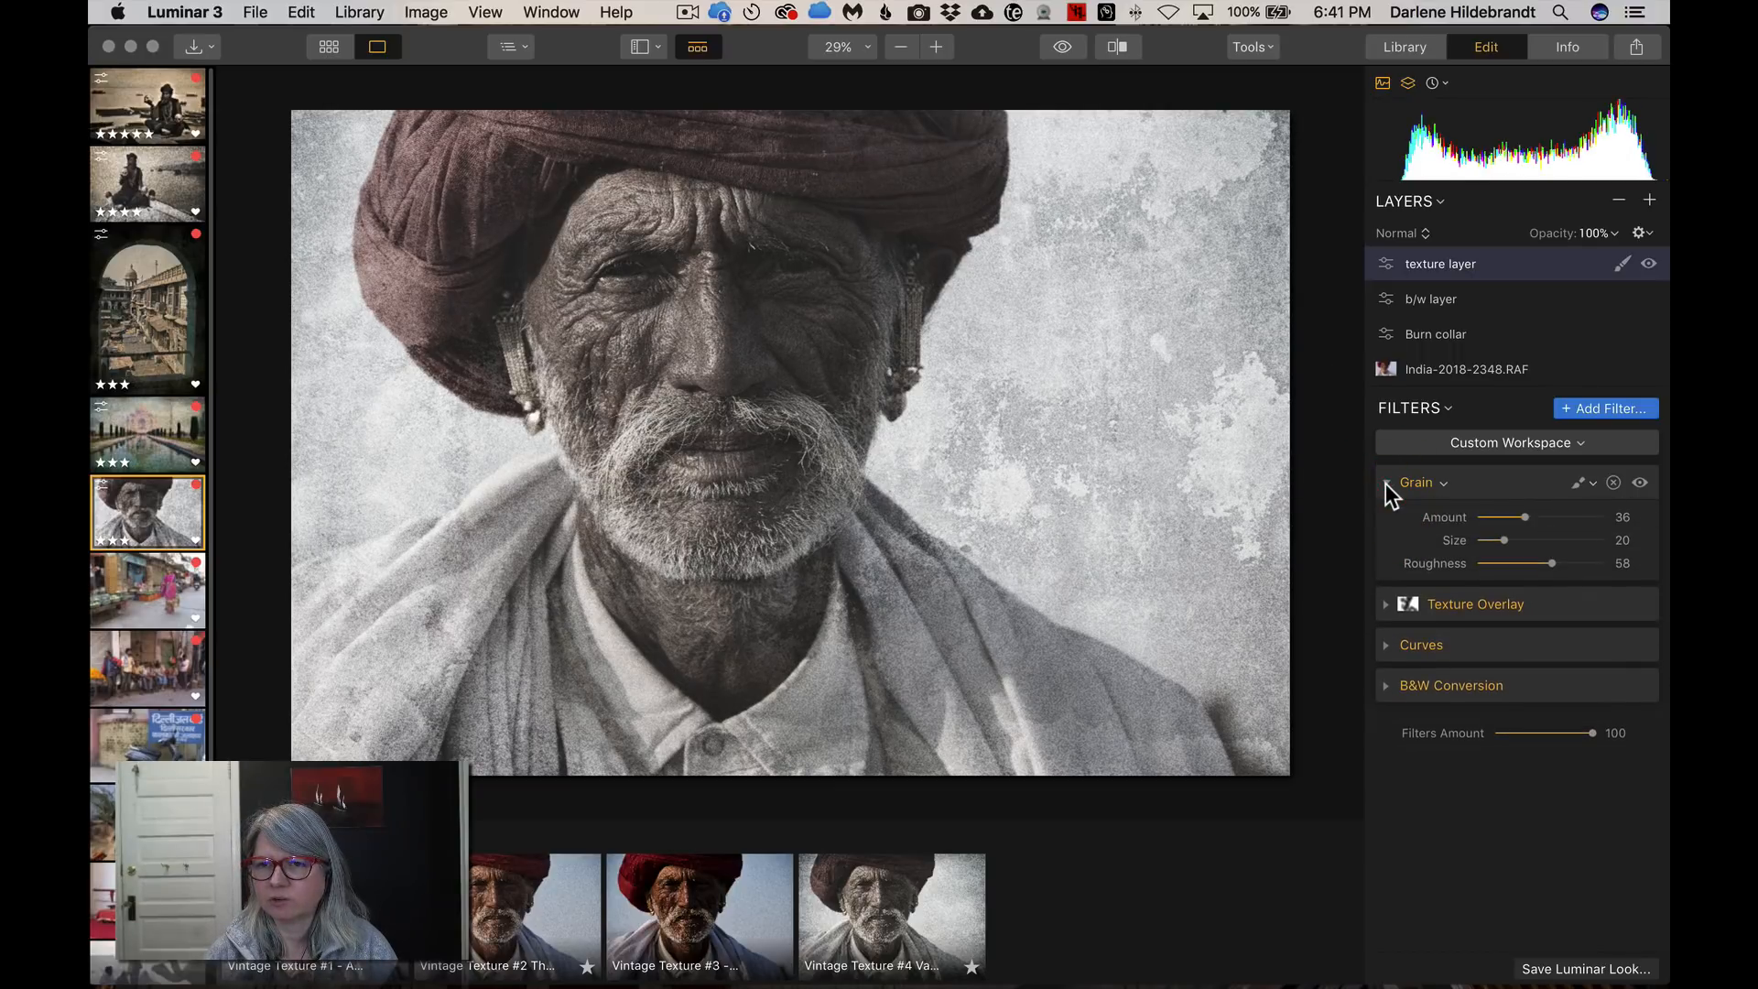
{"action": "left_click", "coordinate": [1385, 645]}
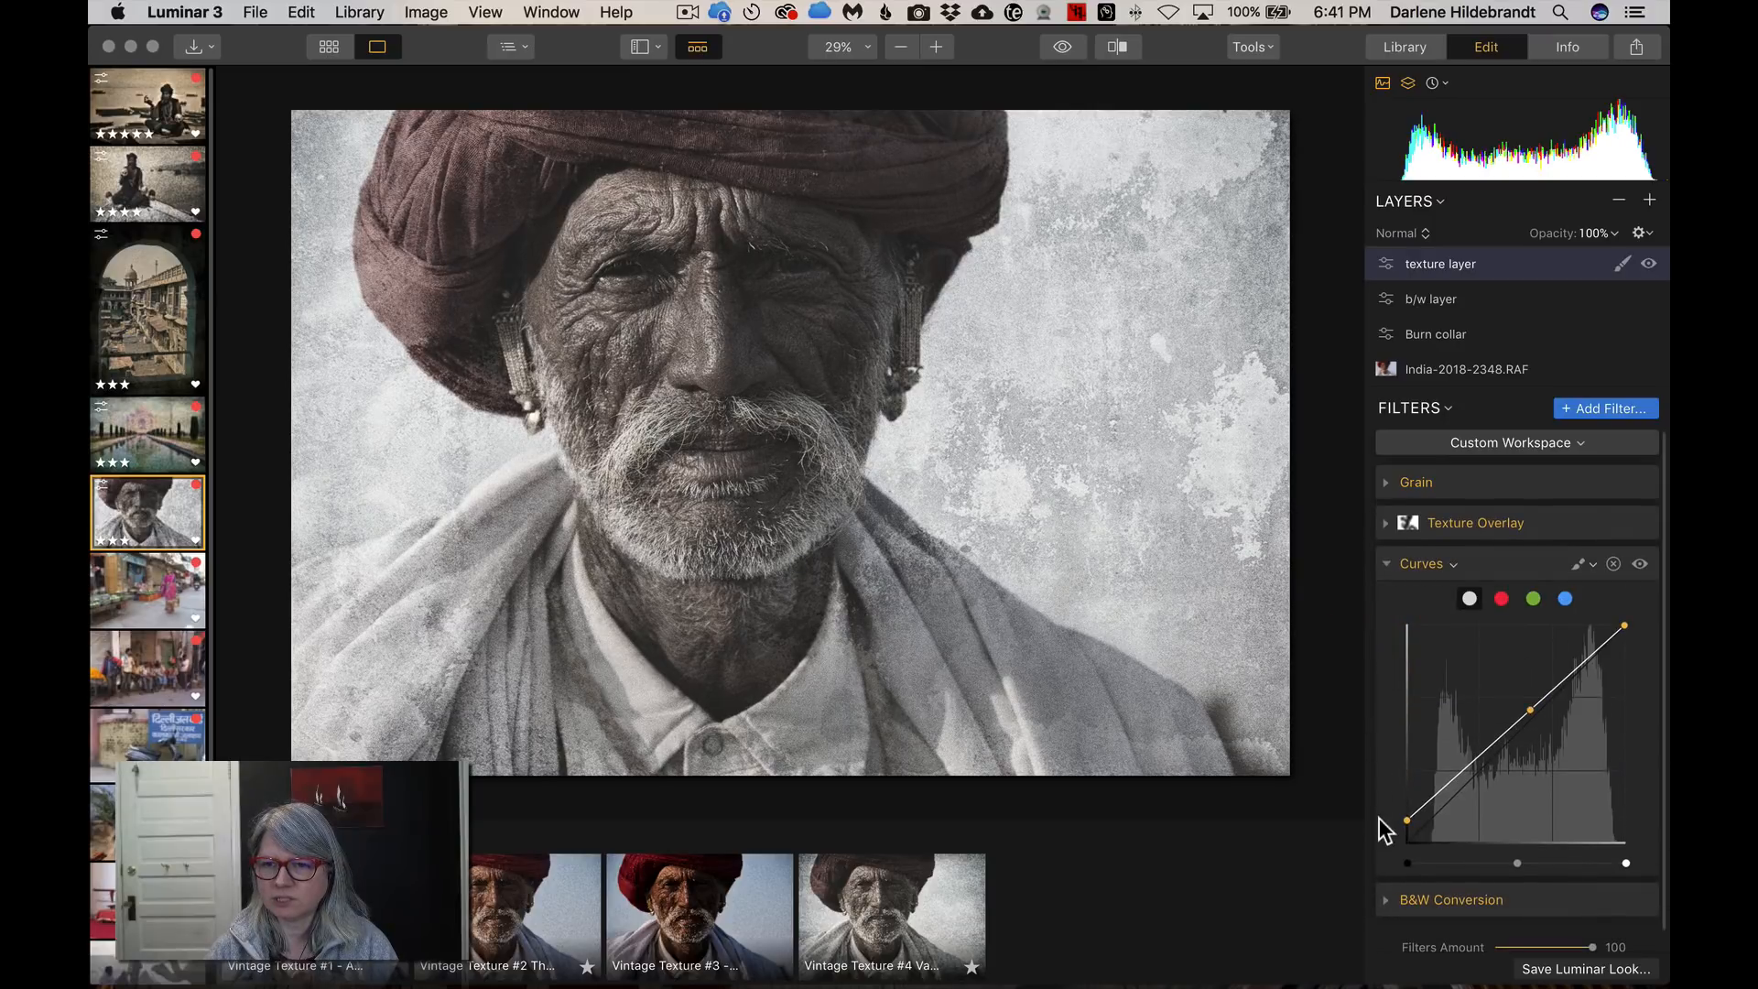
{"action": "left_click_drag", "start_coordinate": [1404, 820], "coordinate": [1403, 820]}
{"action": "scroll", "coordinate": [1403, 820], "scroll_direction": "down", "scroll_amount": 1}
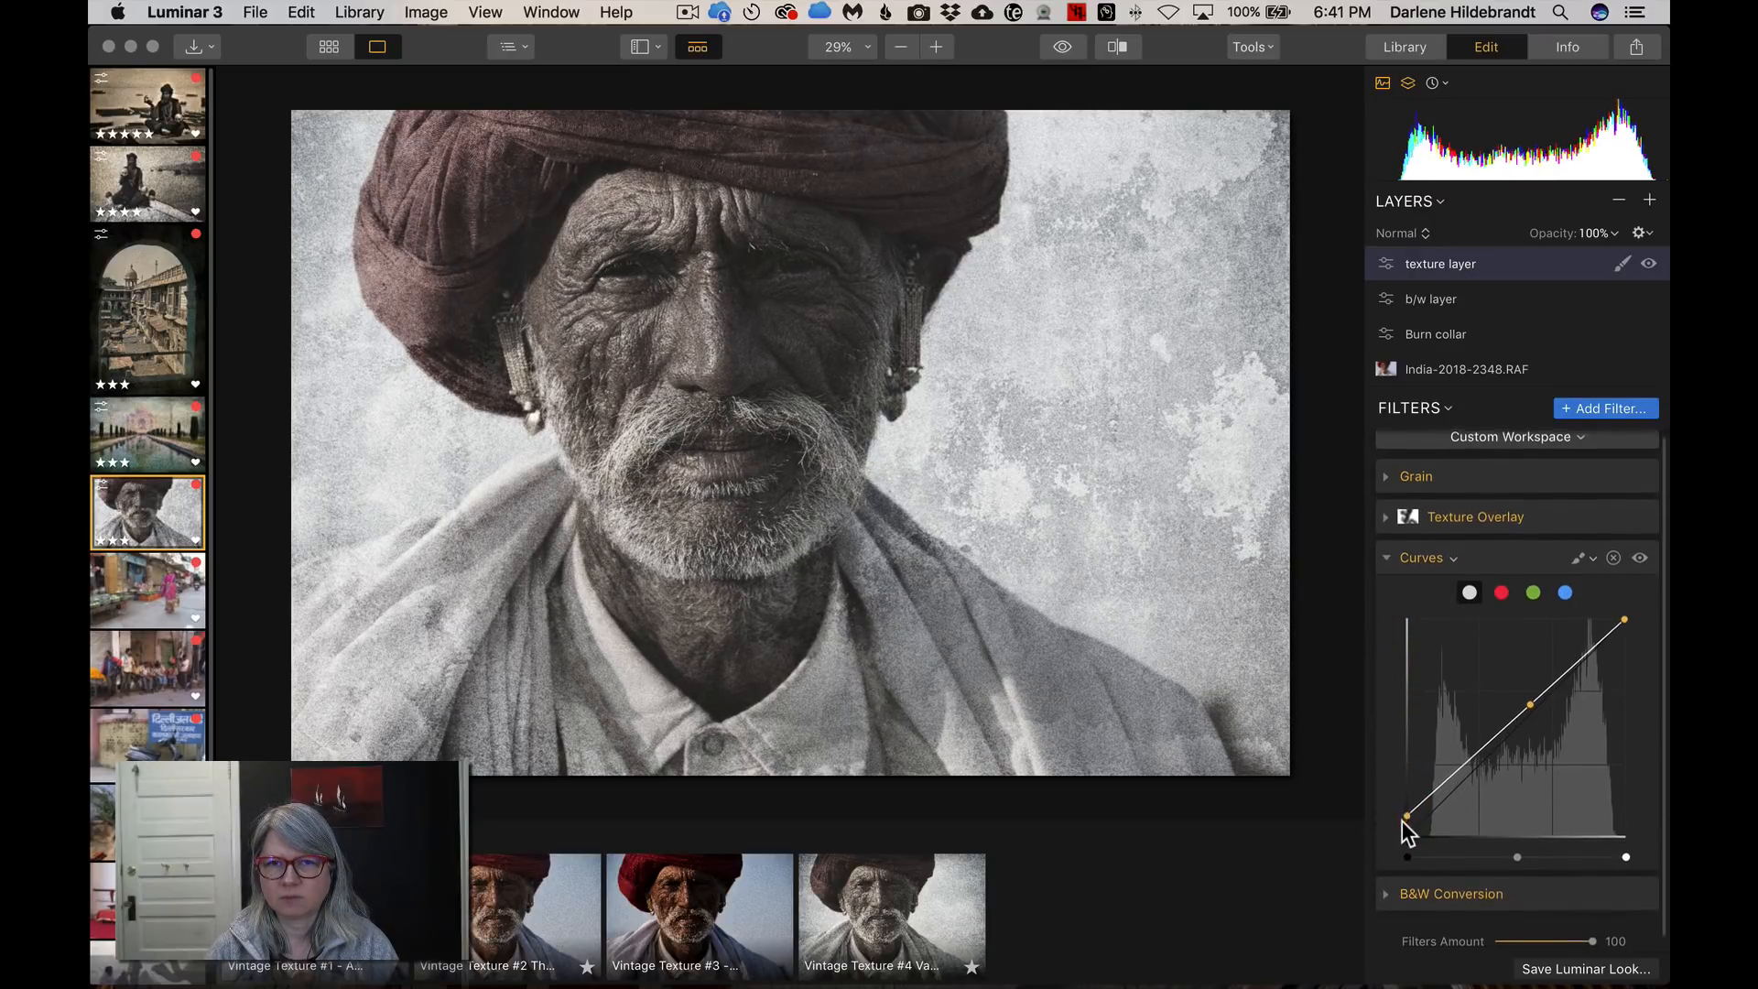
{"action": "left_click", "coordinate": [1388, 890]}
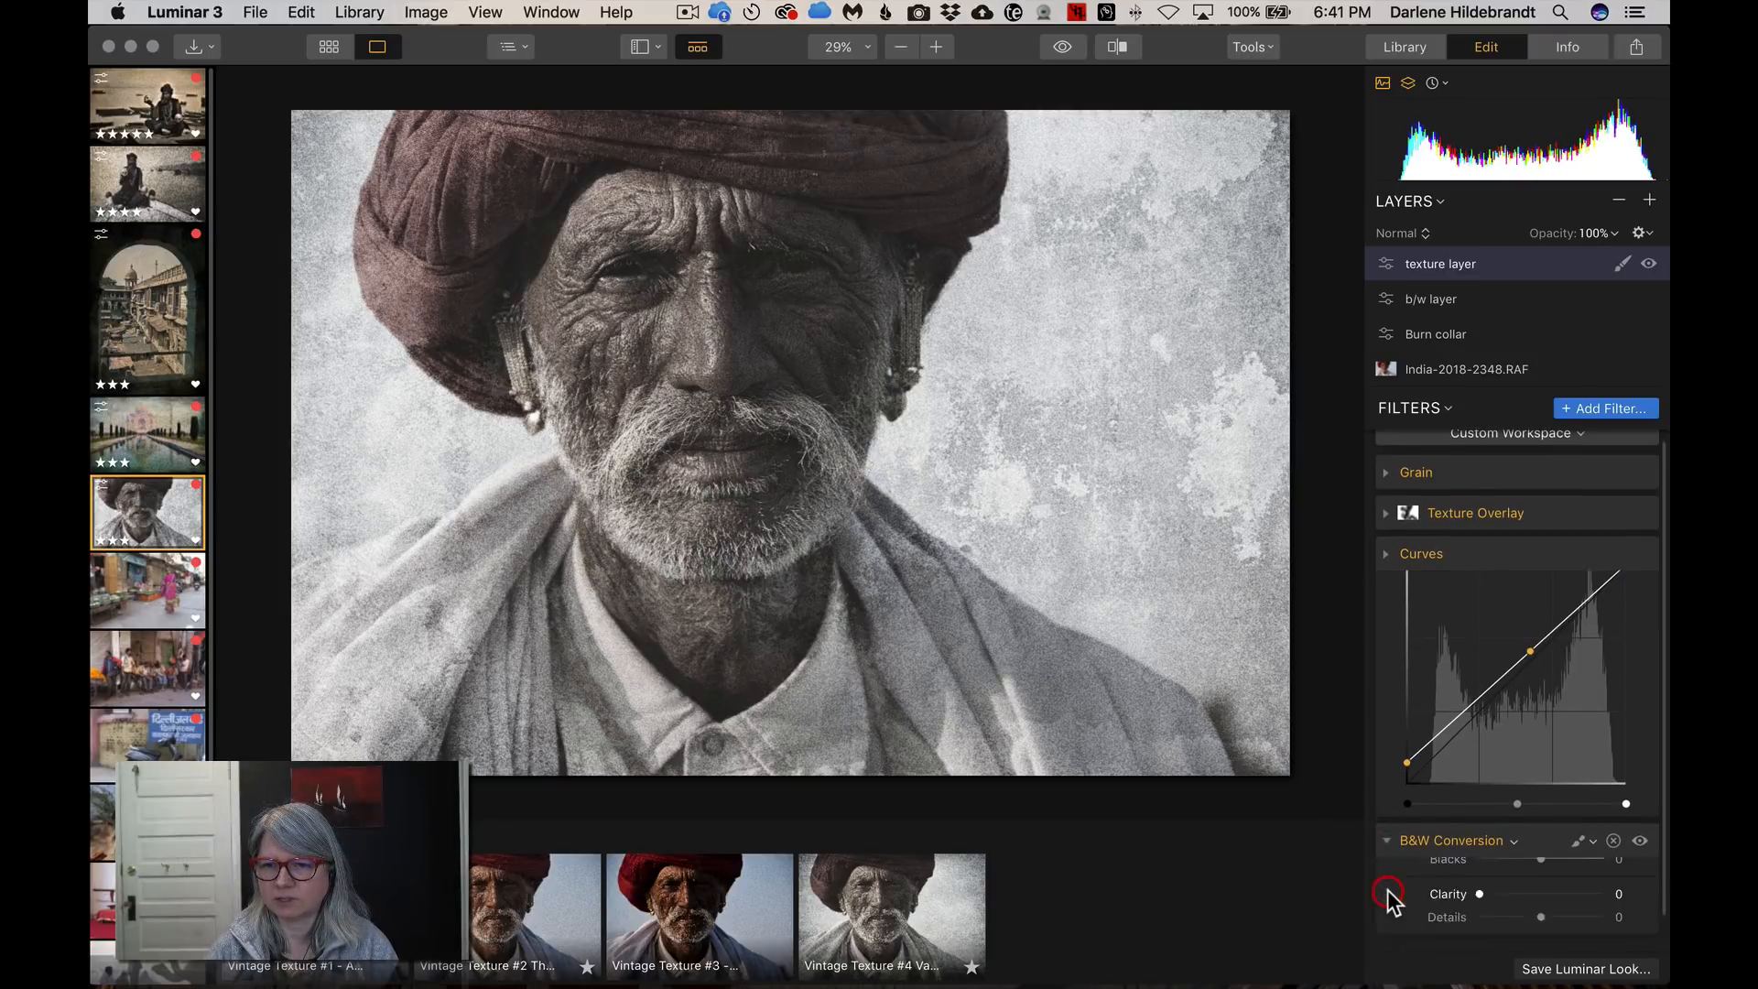
{"action": "left_click", "coordinate": [1634, 594]}
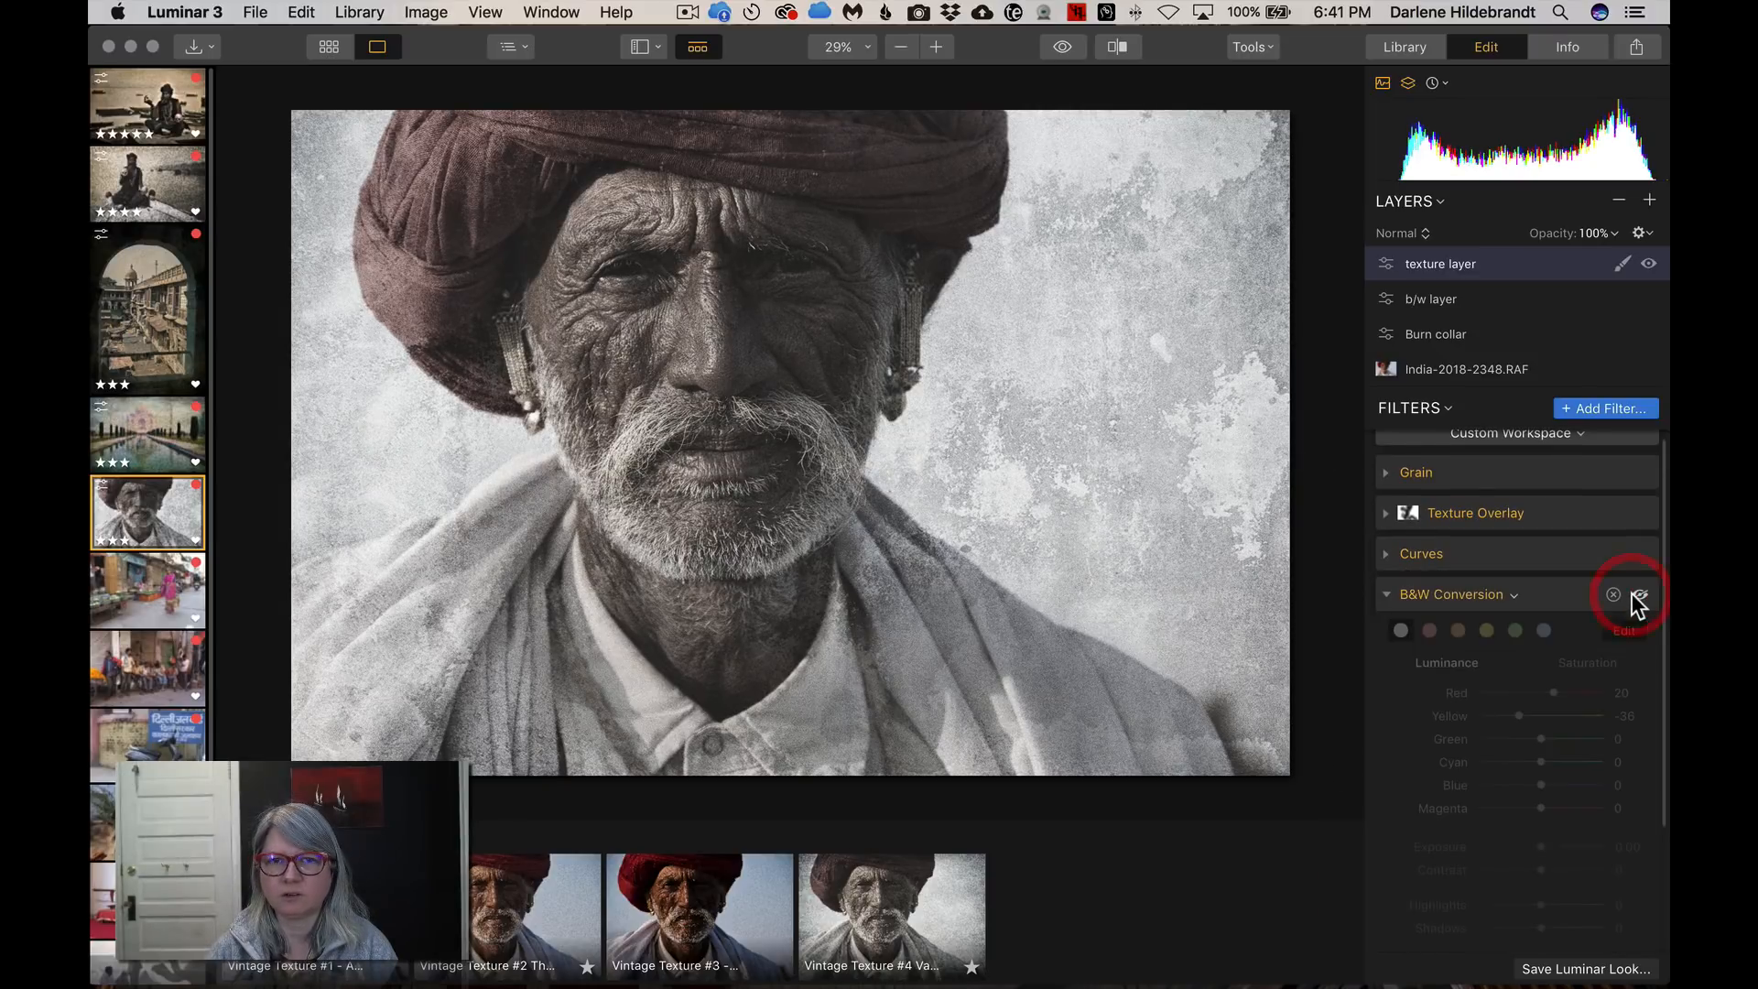
{"action": "scroll", "coordinate": [1394, 704], "scroll_direction": "up", "scroll_amount": 1}
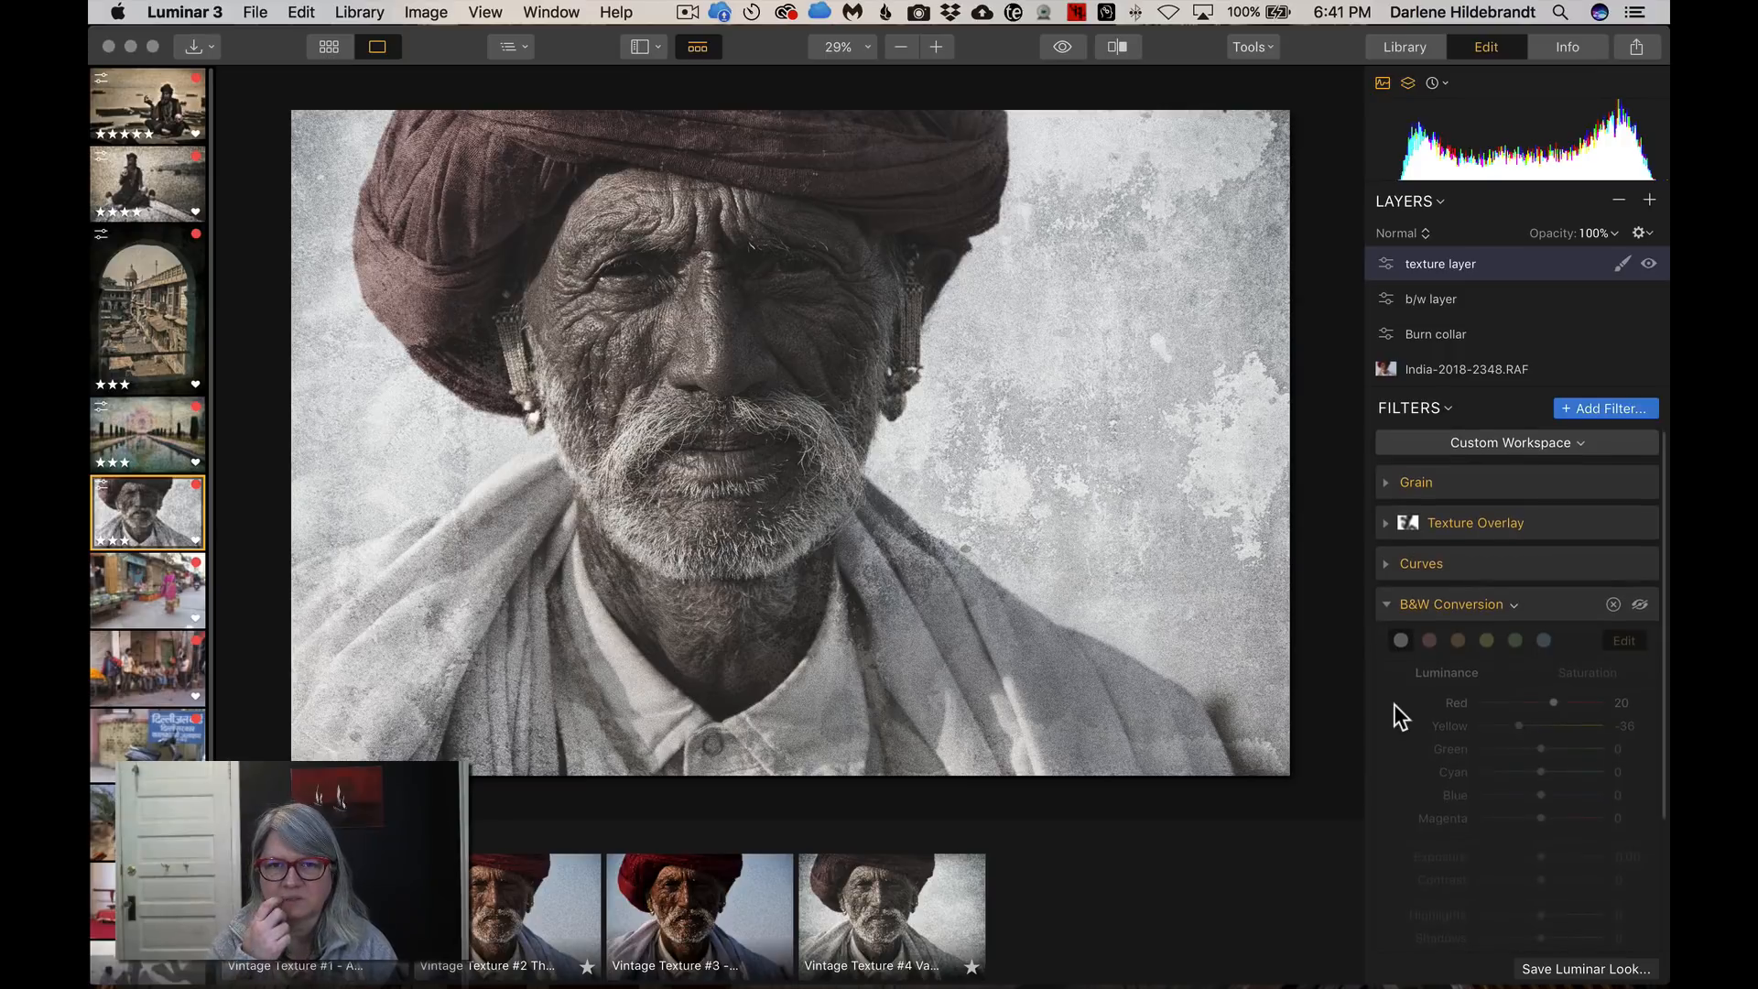
Set the b/w layer's opacity to 55% and reselect the texture layer
{"action": "left_click", "coordinate": [1502, 299]}
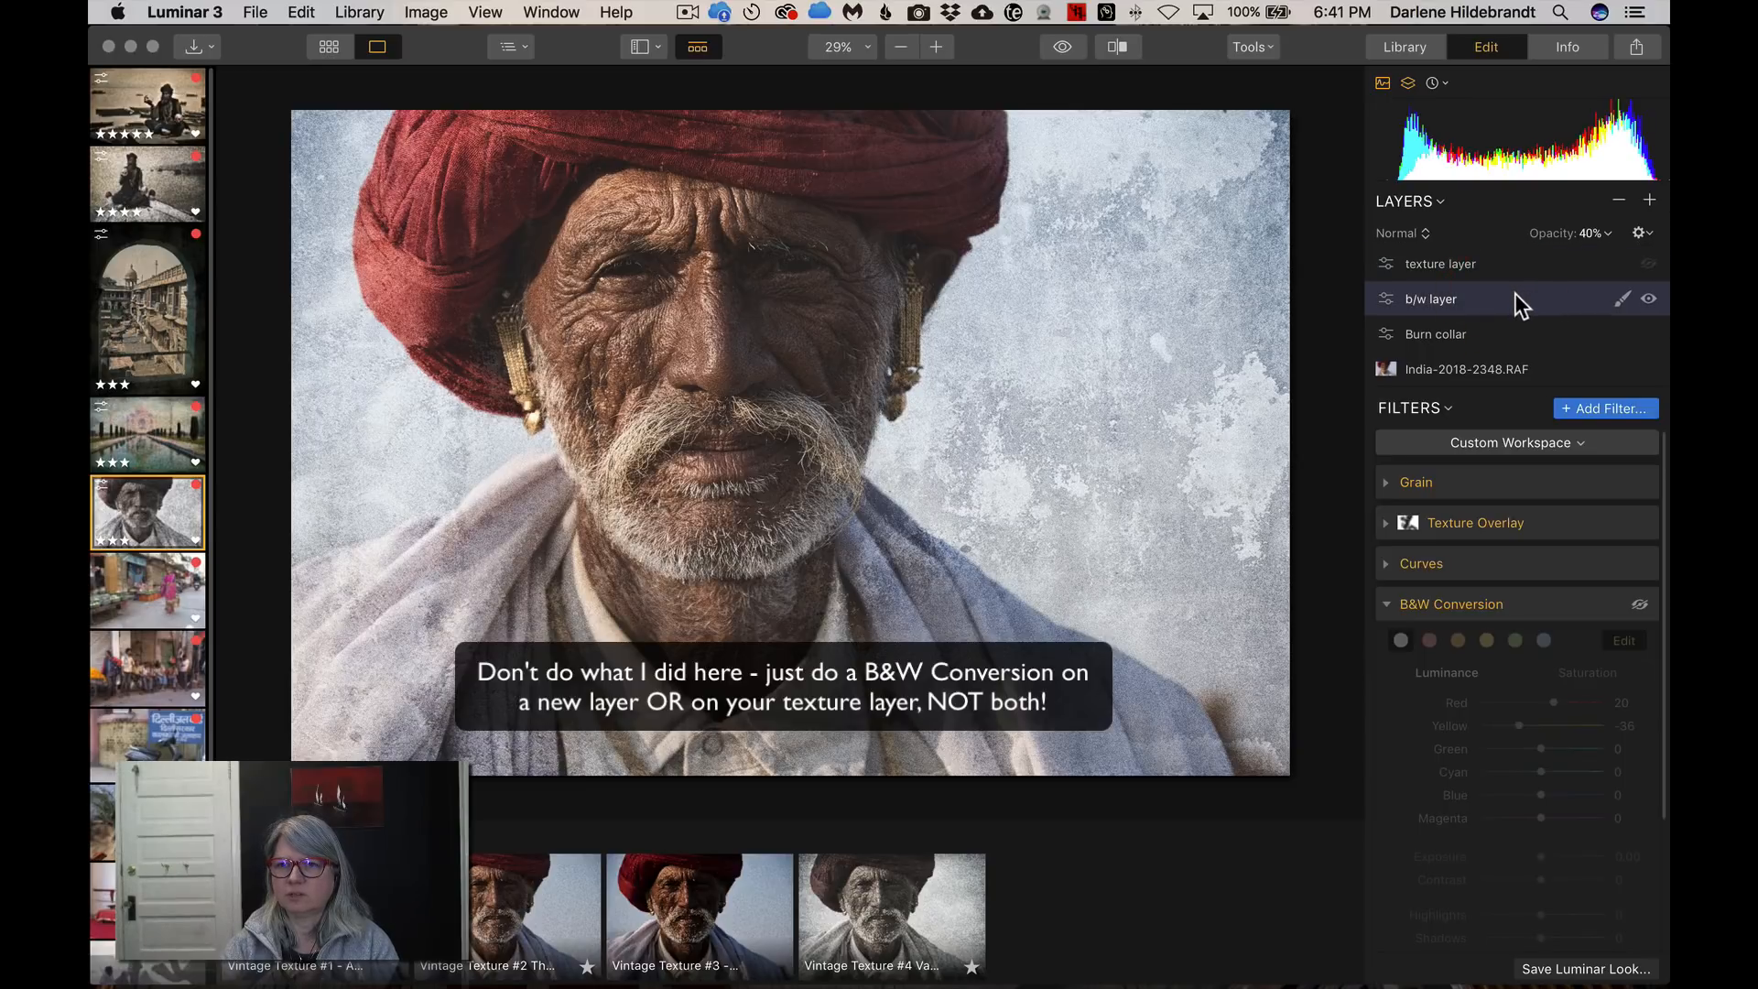
{"action": "left_click", "coordinate": [1601, 234]}
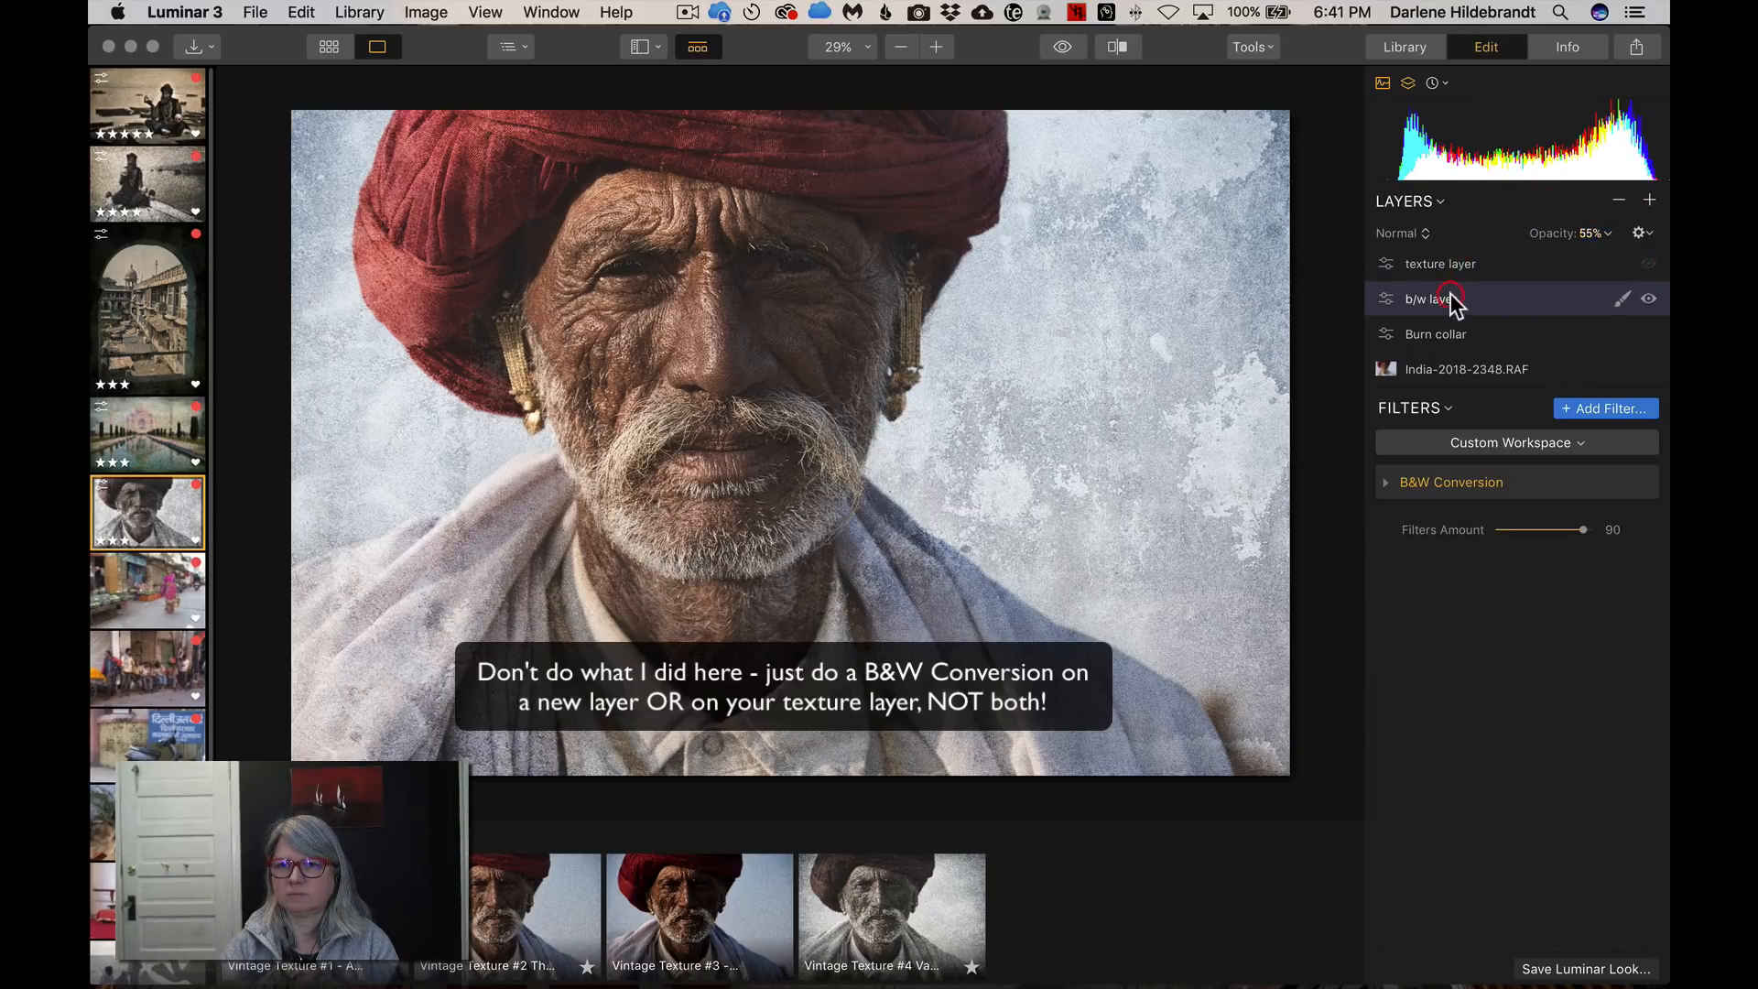
{"action": "left_click", "coordinate": [1456, 263]}
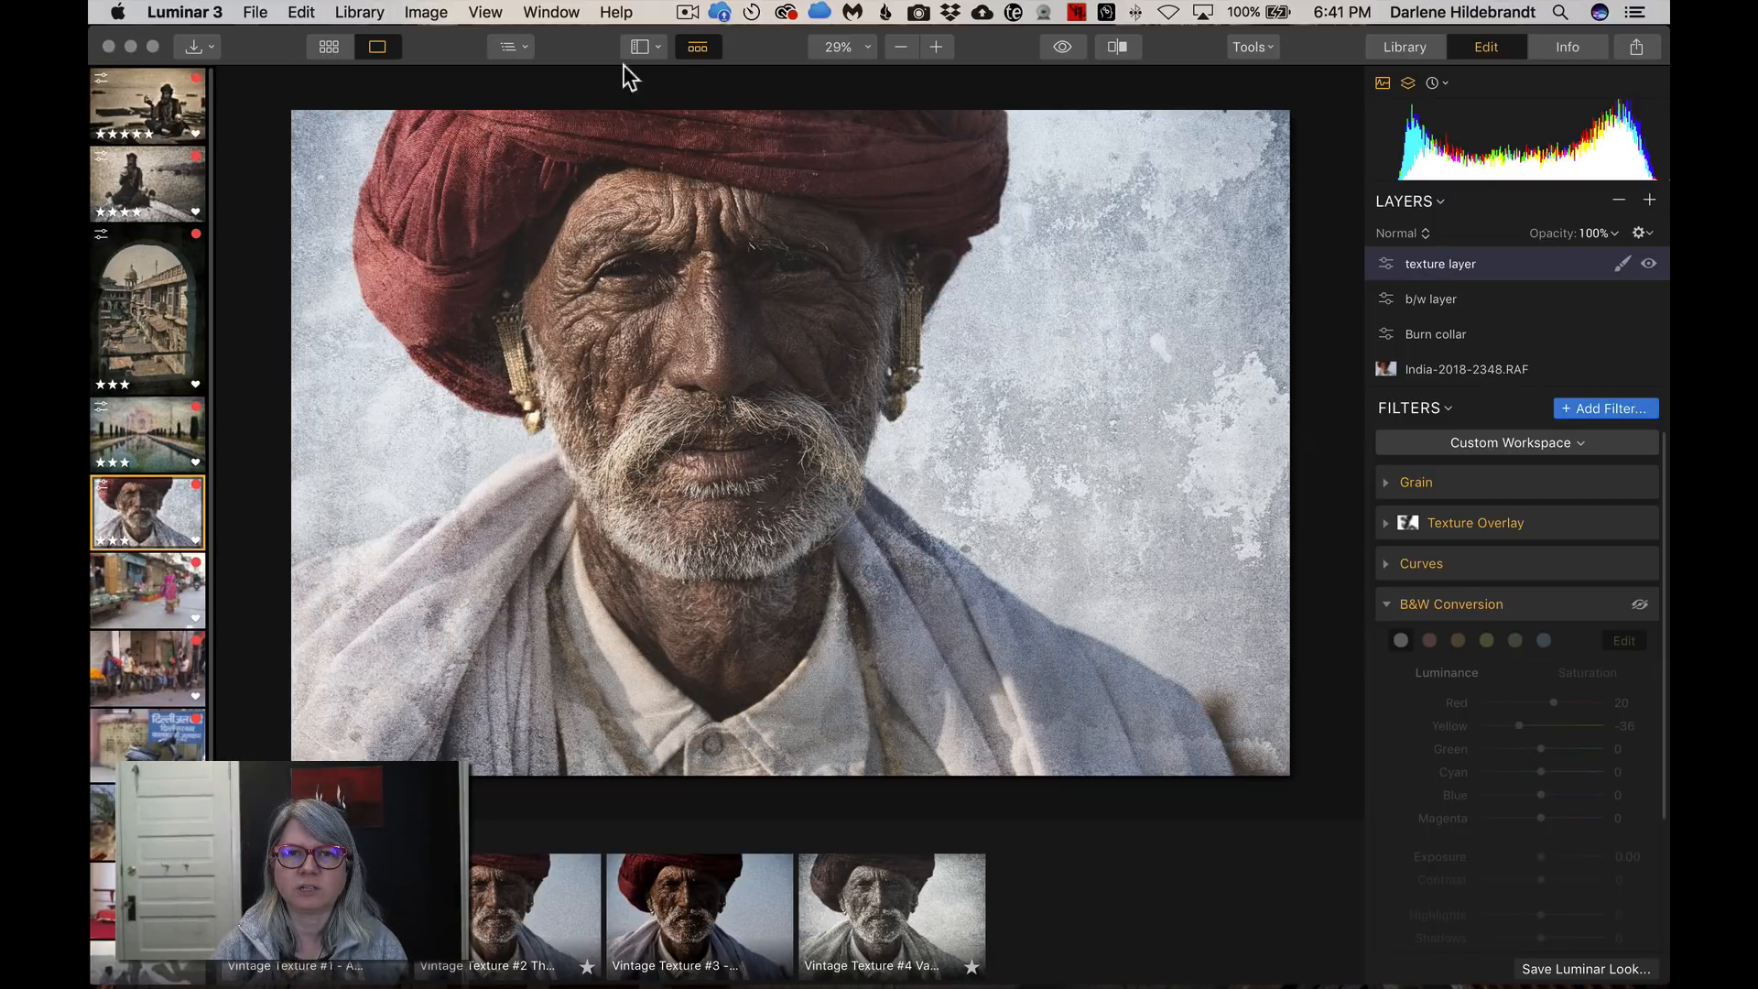
Hide the Luminar Looks previews and the filmstrip to enlarge the portrait view
{"action": "left_click", "coordinate": [699, 50]}
{"action": "left_click", "coordinate": [641, 50]}
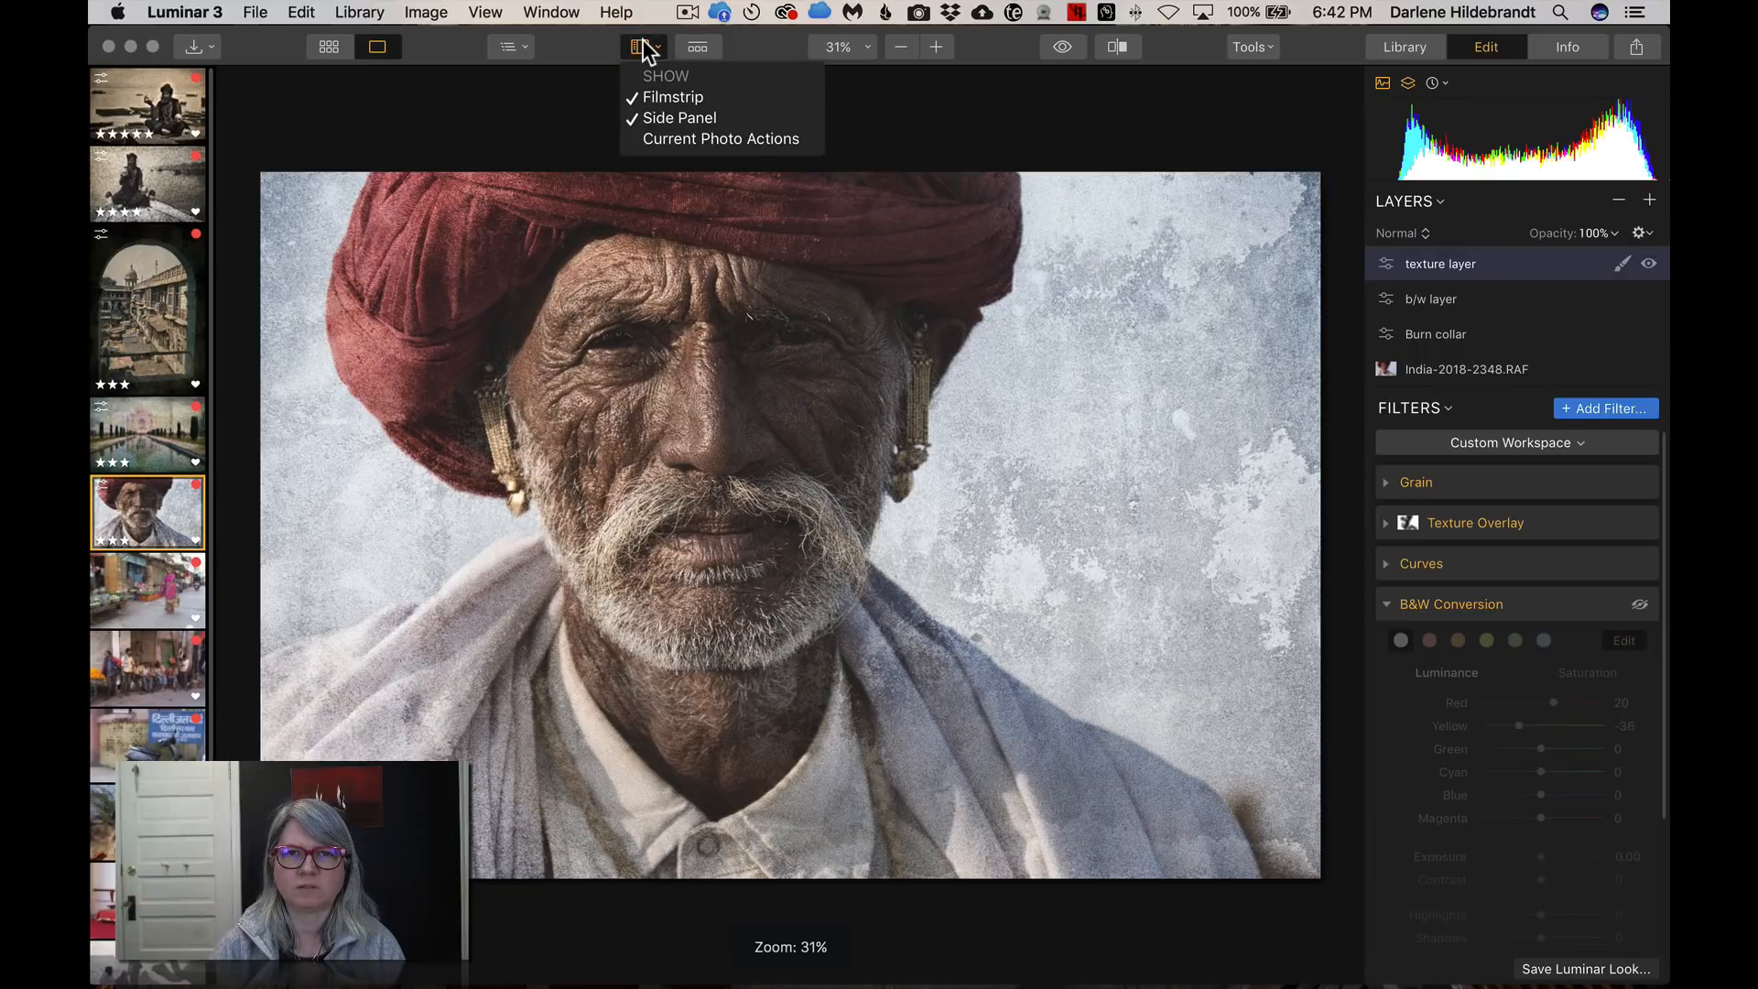
{"action": "left_click", "coordinate": [623, 95]}
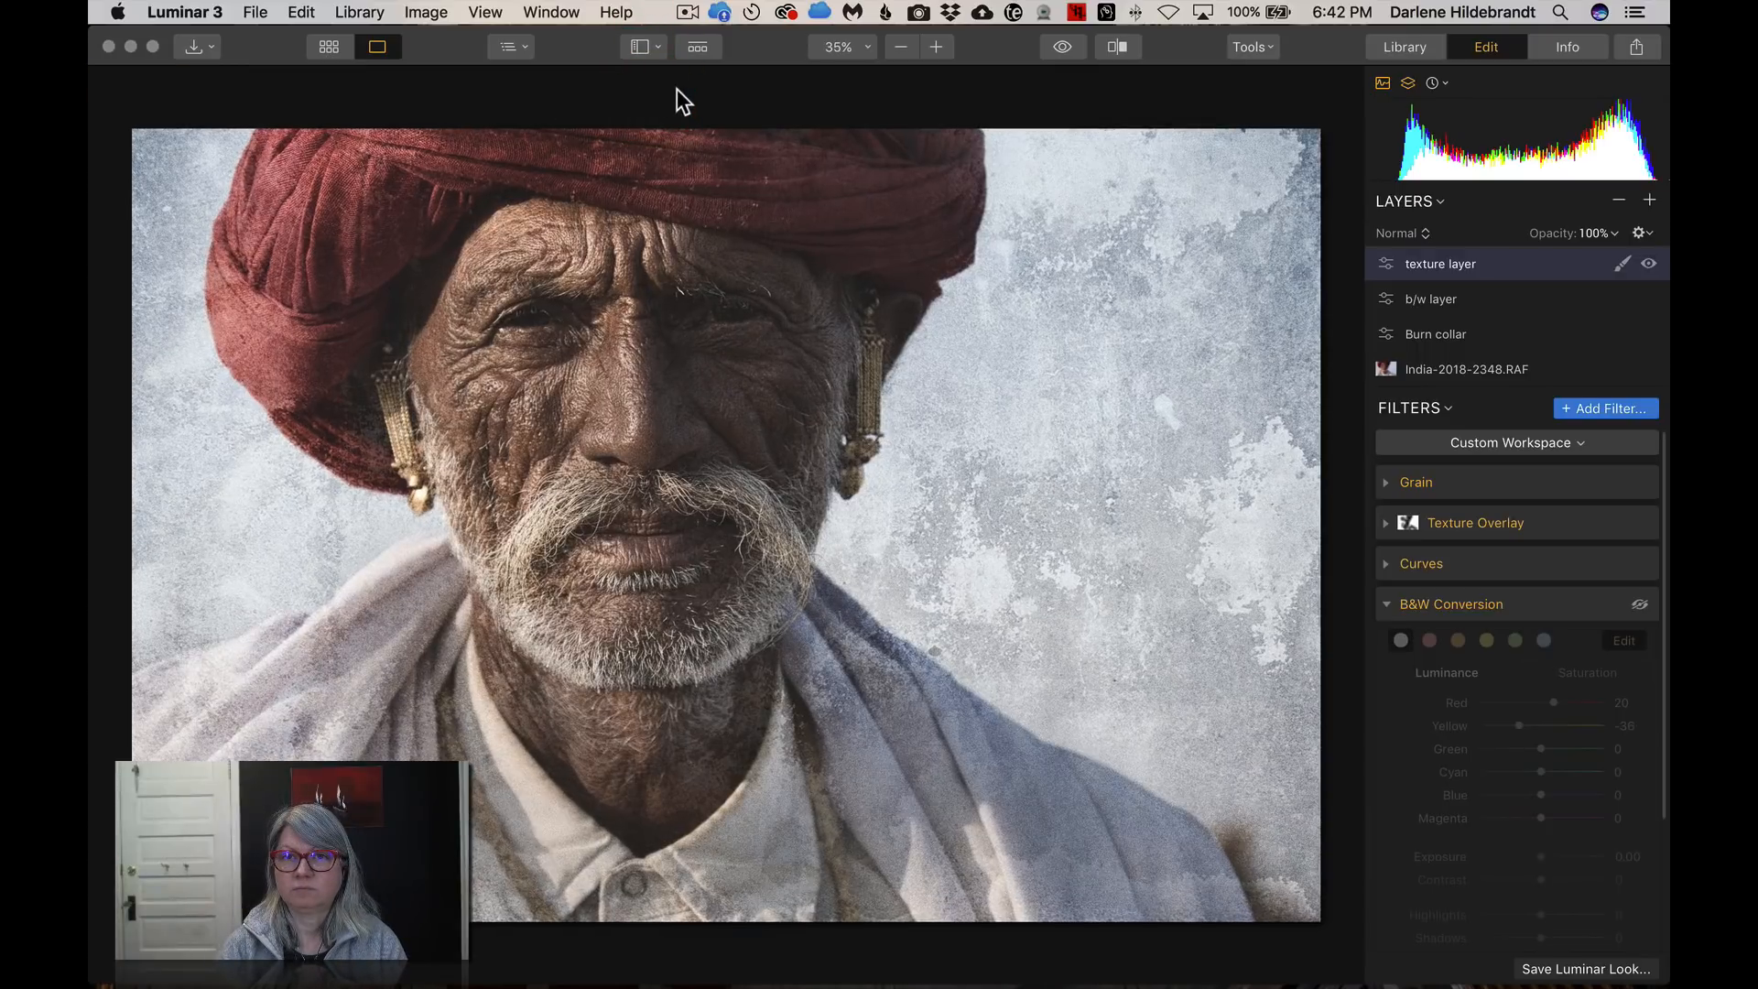
Compare the edited turbaned man portrait with its unedited original
{"action": "key", "text": "backslash"}
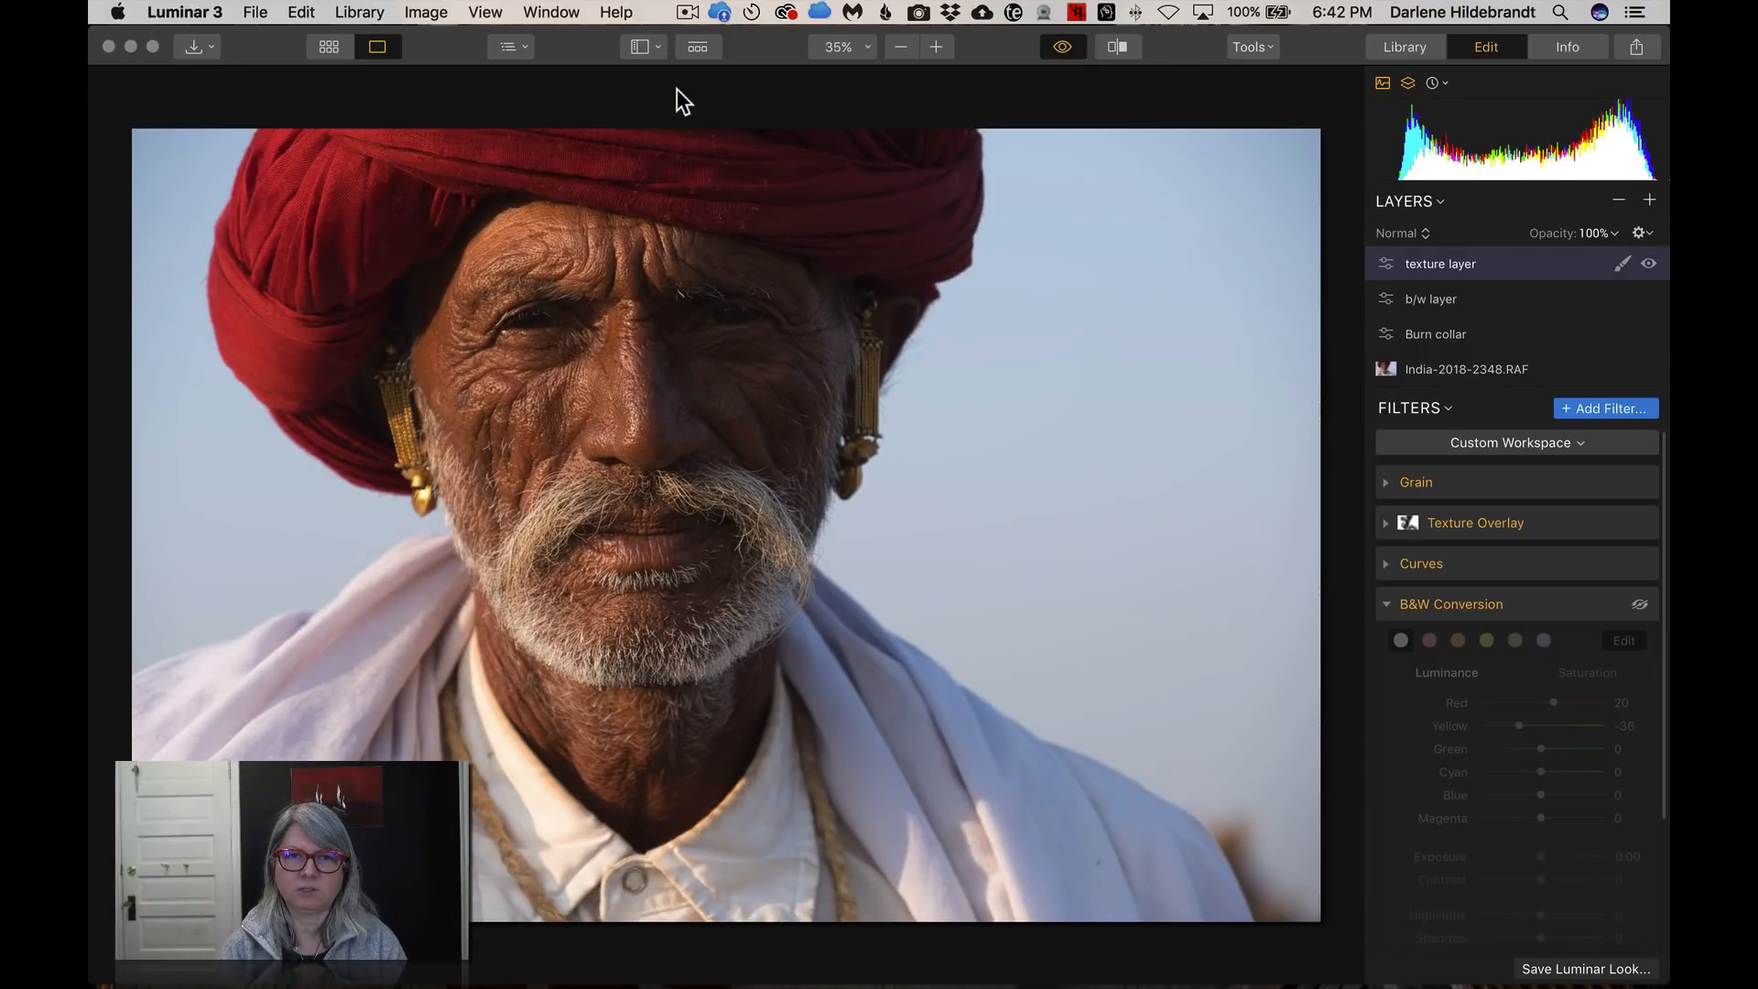
{"action": "key", "text": "backslash"}
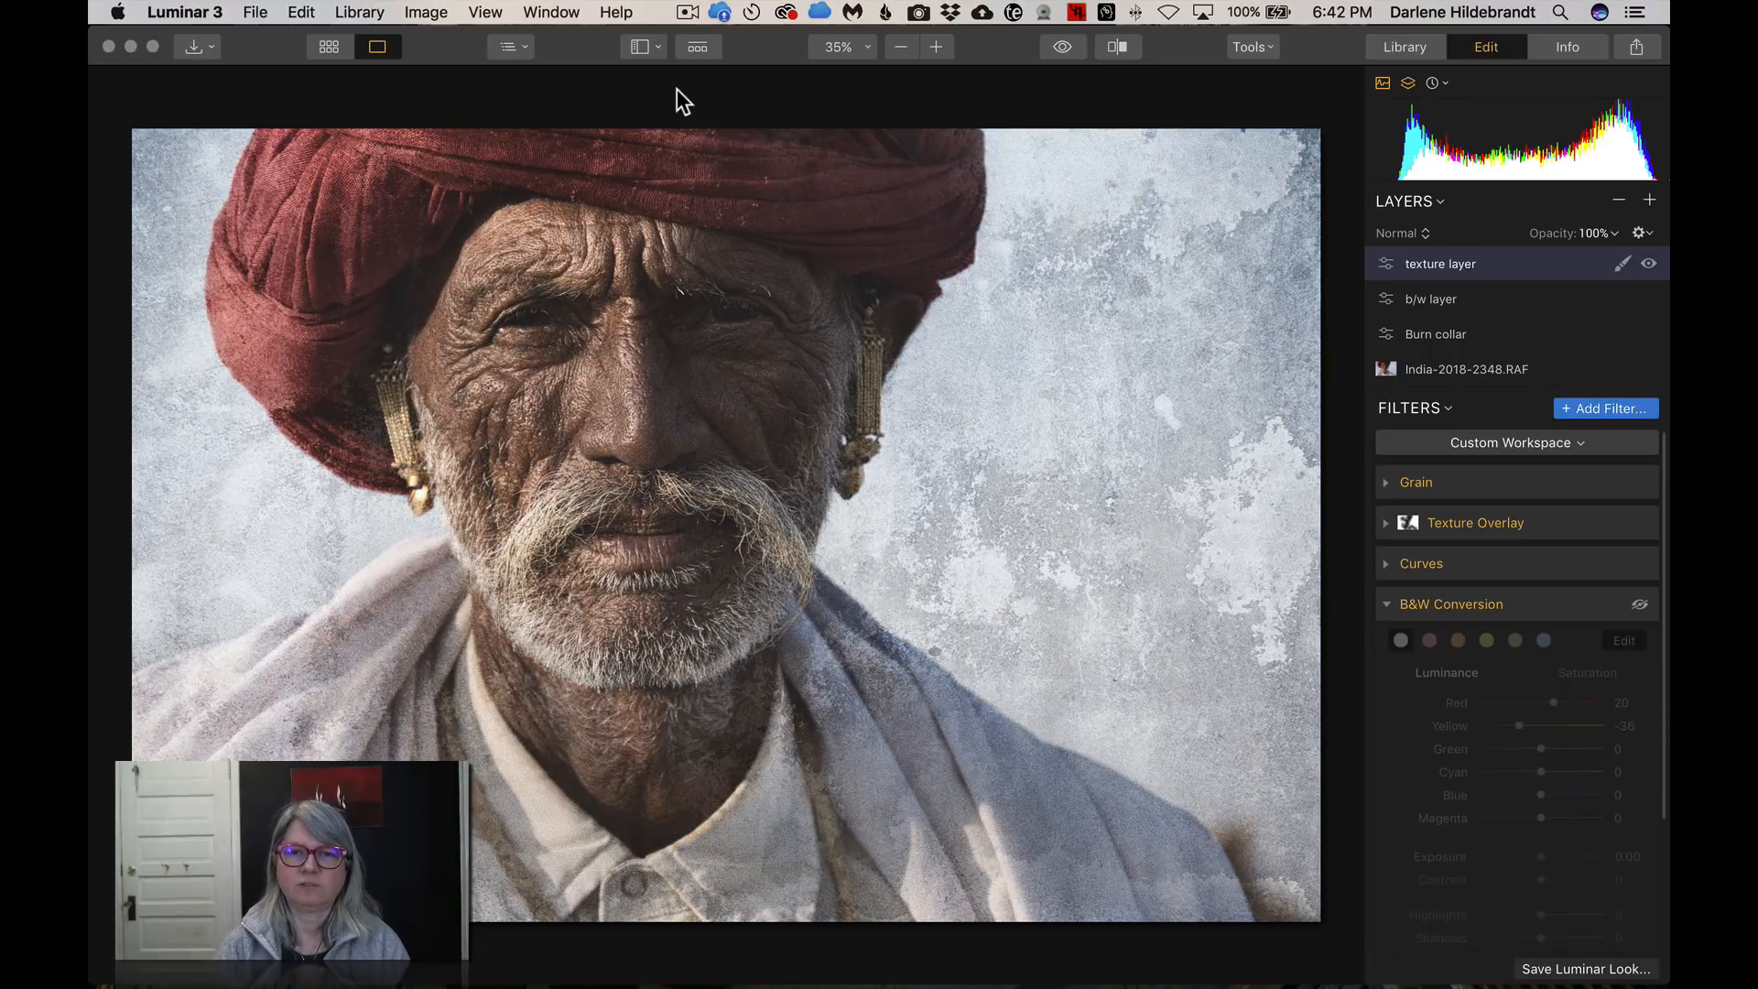
{"action": "key", "text": "backslash"}
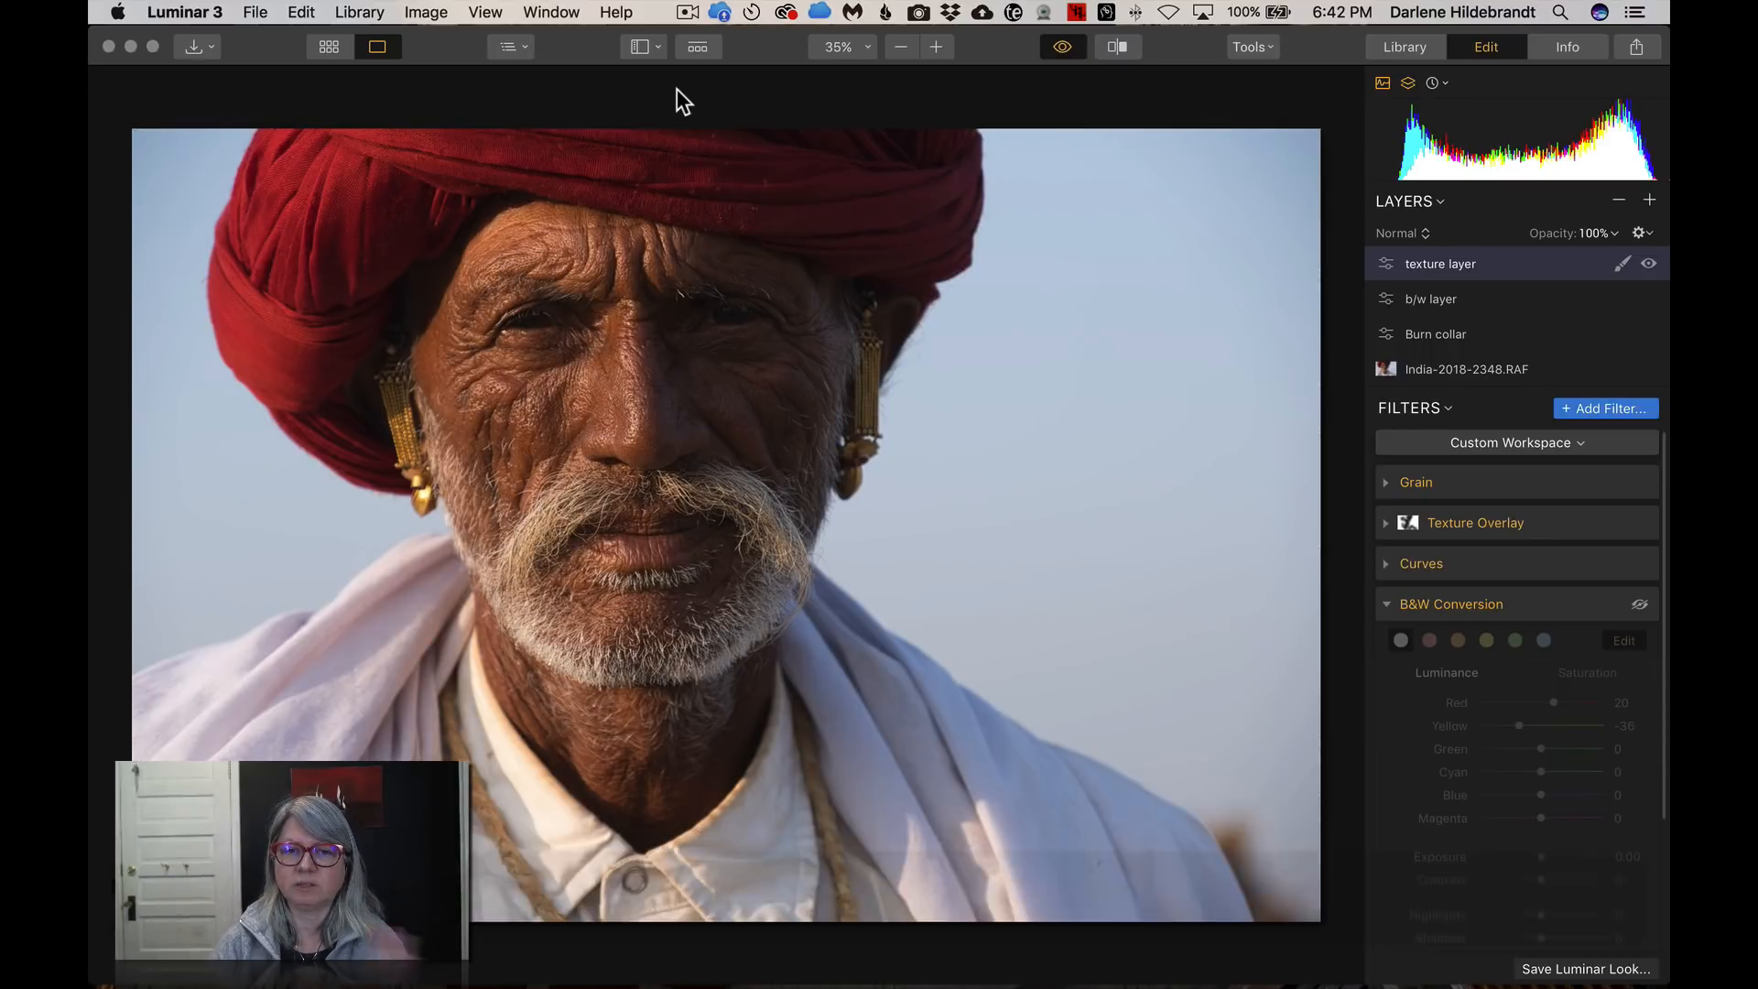
{"action": "key", "text": "backslash"}
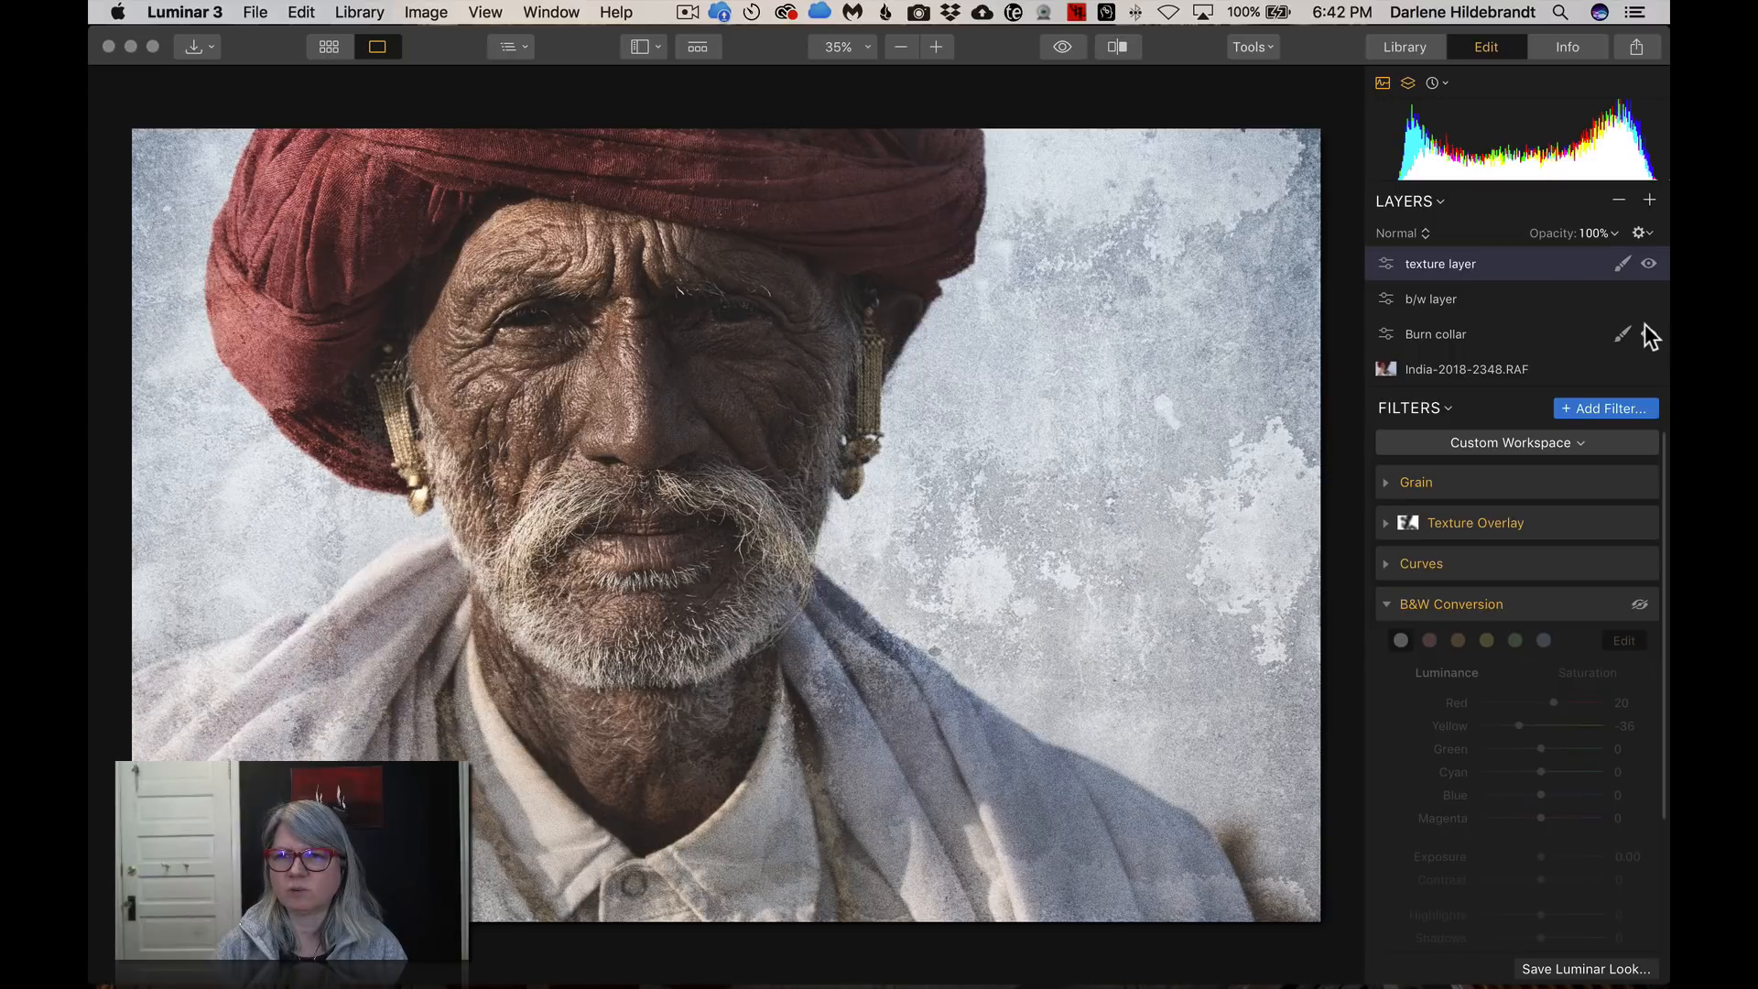
Preview the portrait without the texture layer, and without the b/w layer
{"action": "left_click", "coordinate": [1649, 266]}
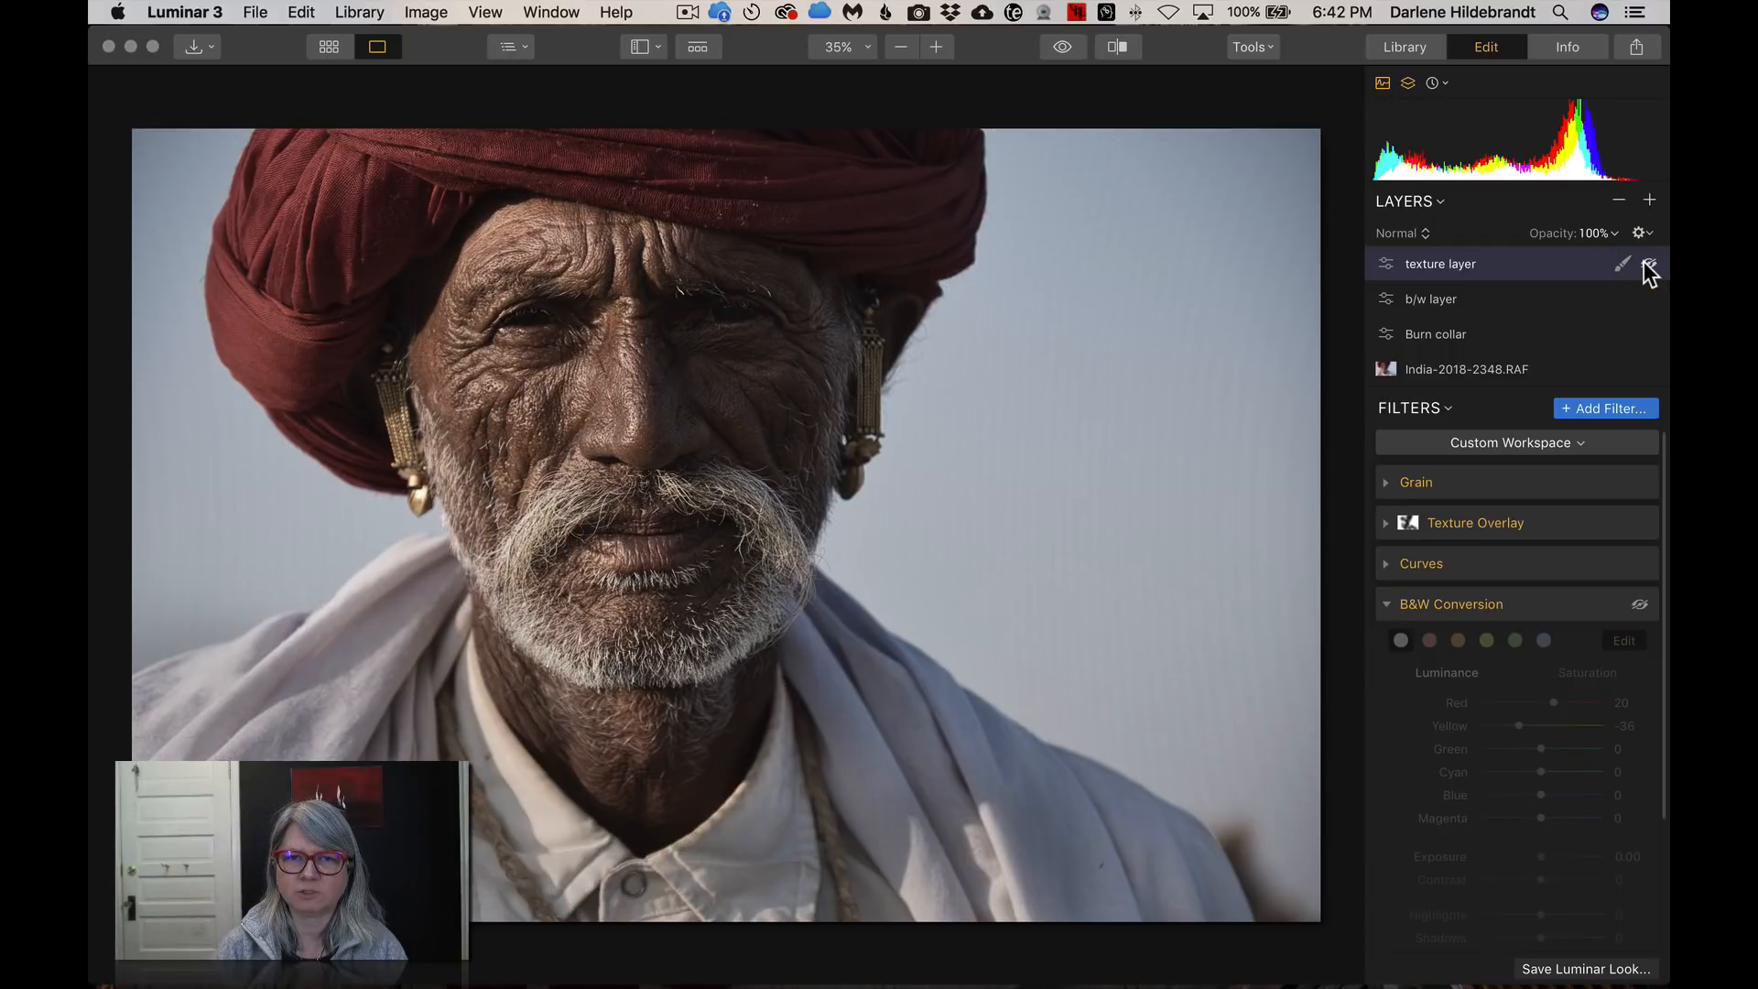
{"action": "left_click", "coordinate": [1646, 263]}
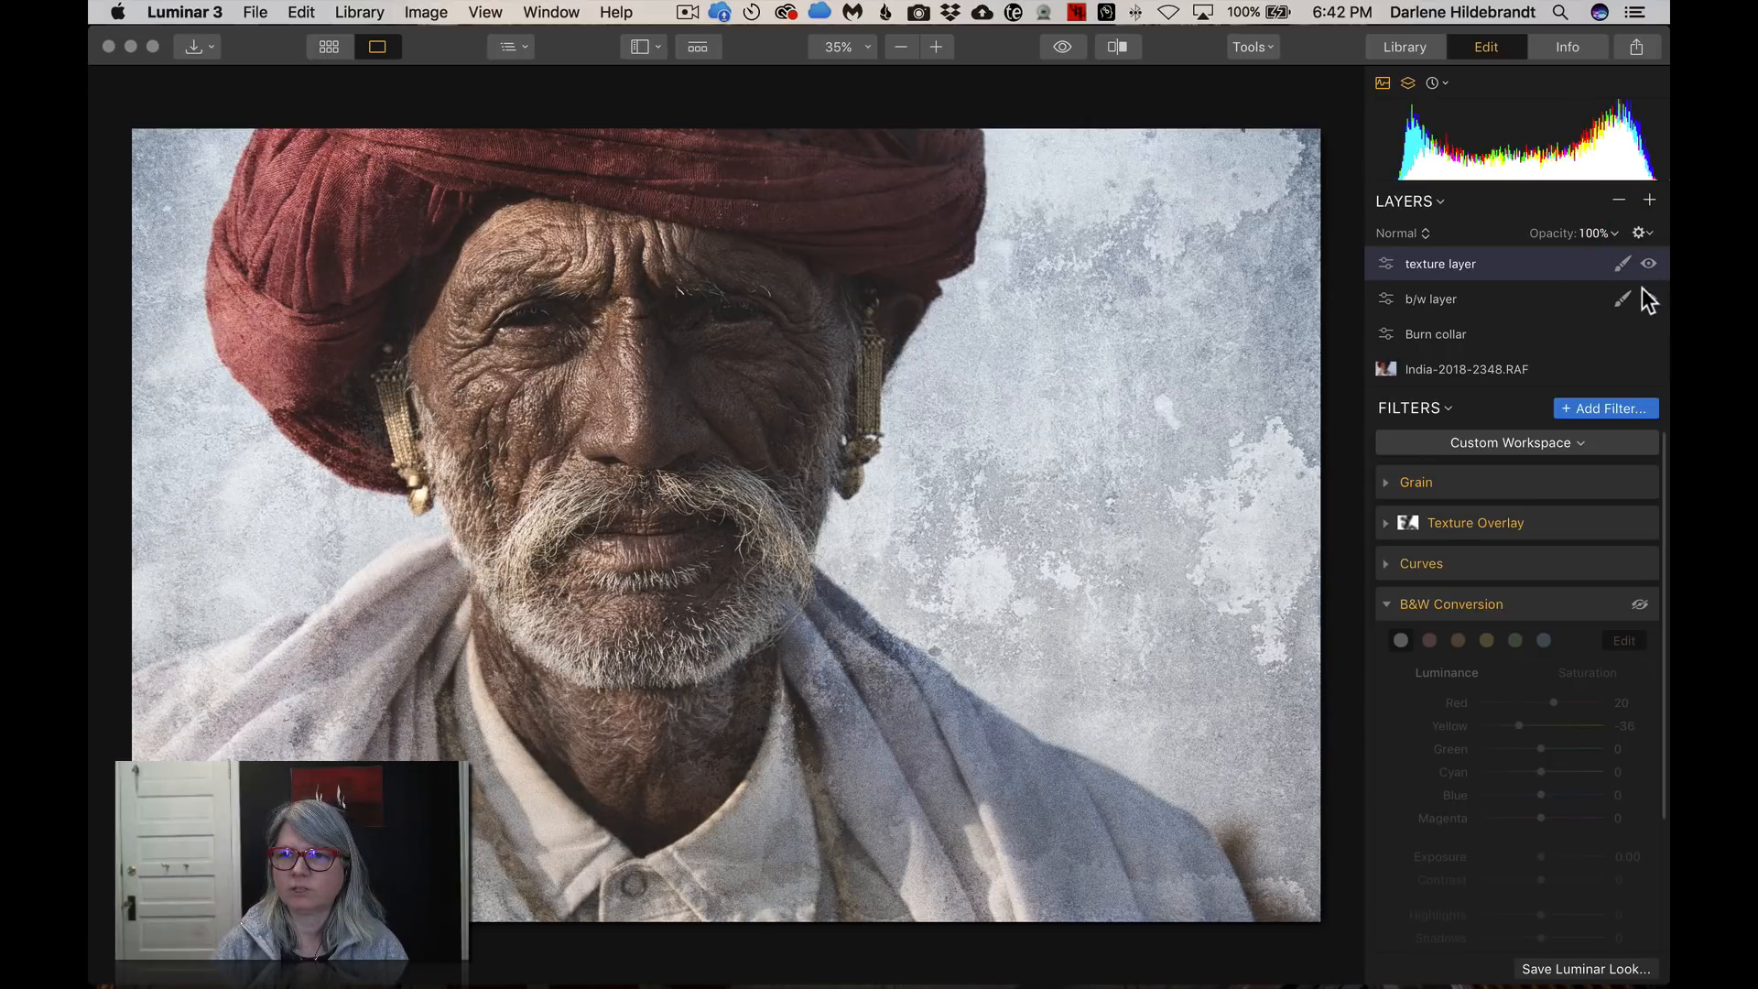
{"action": "mouse_move", "coordinate": [1647, 300]}
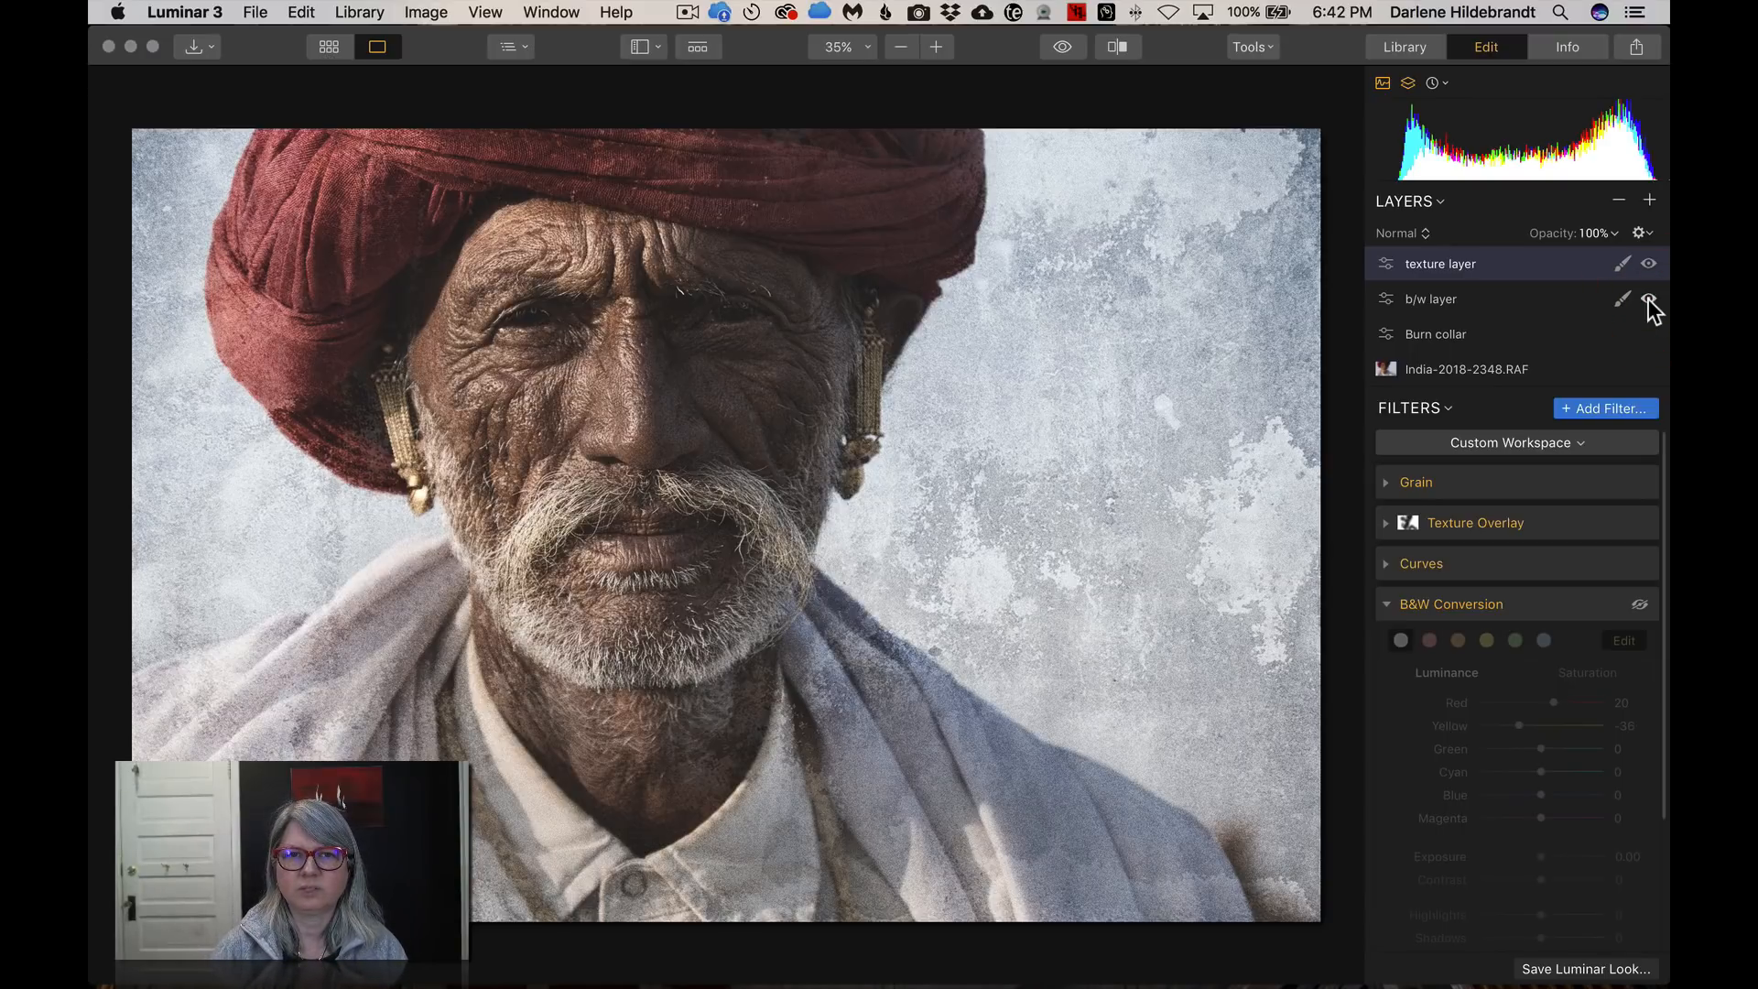
{"action": "left_click", "coordinate": [1648, 299]}
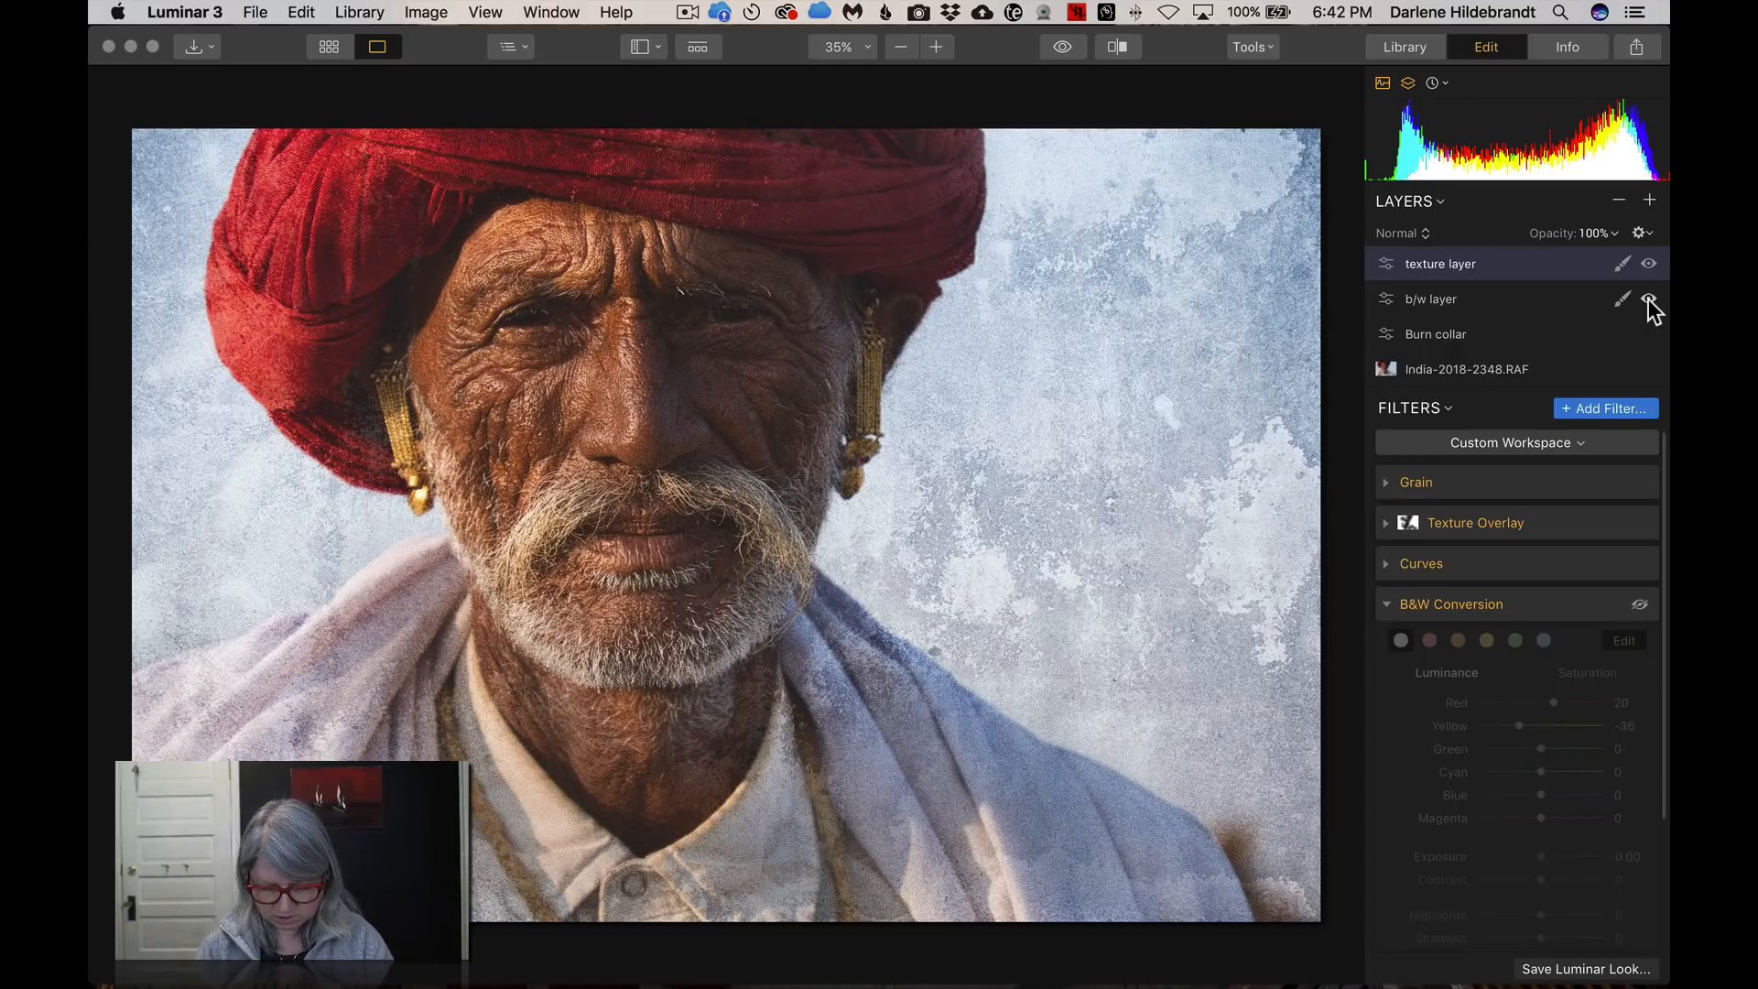
Open the Texture demonstration album's photo of the seated man in the orange turban for editing
{"action": "key", "text": "g"}
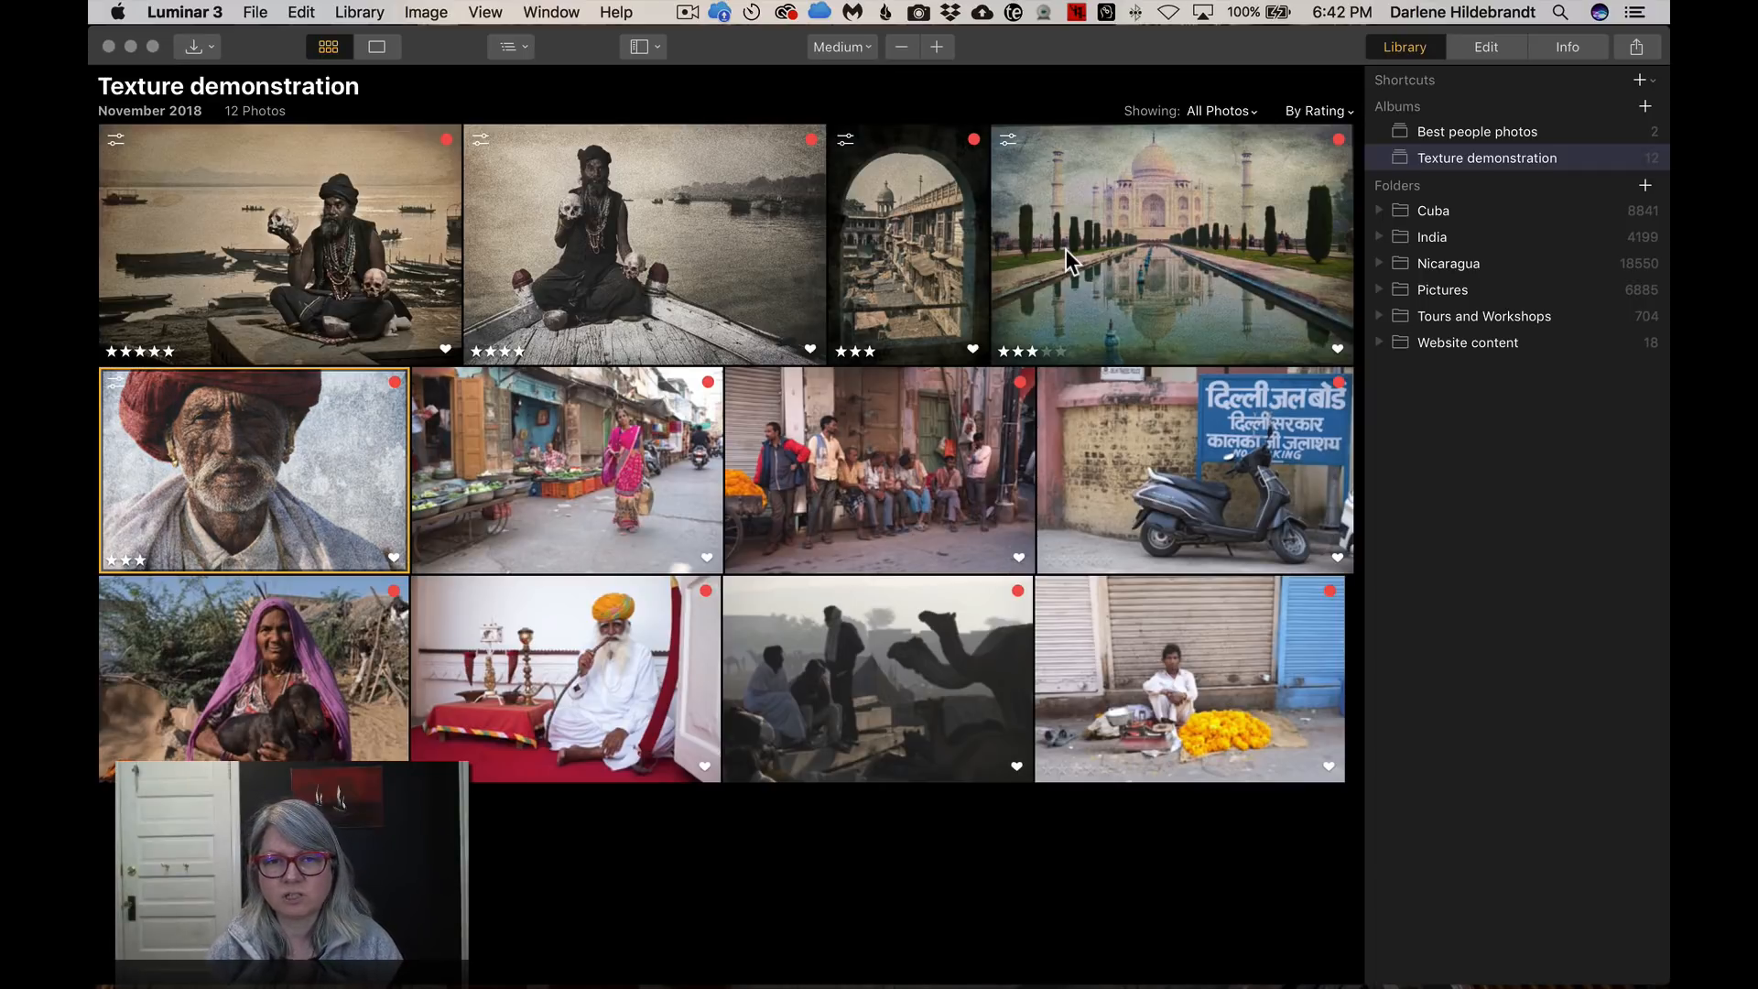
{"action": "left_click", "coordinate": [563, 656]}
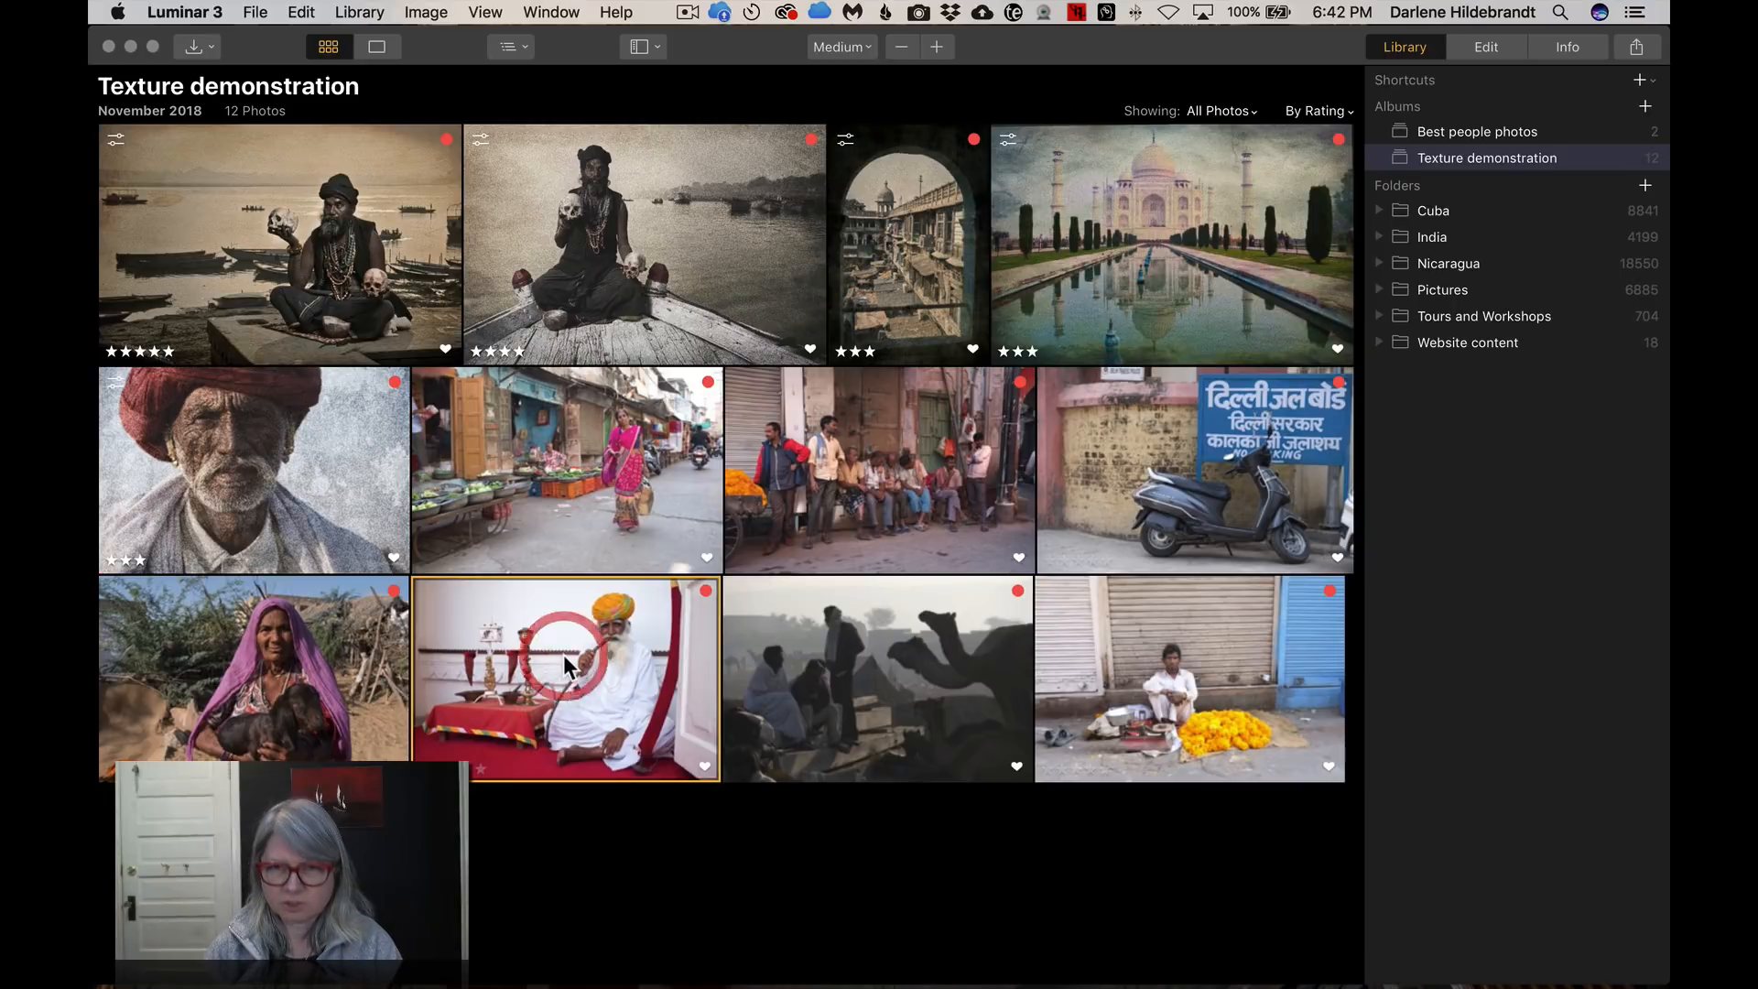
{"action": "key", "text": "d"}
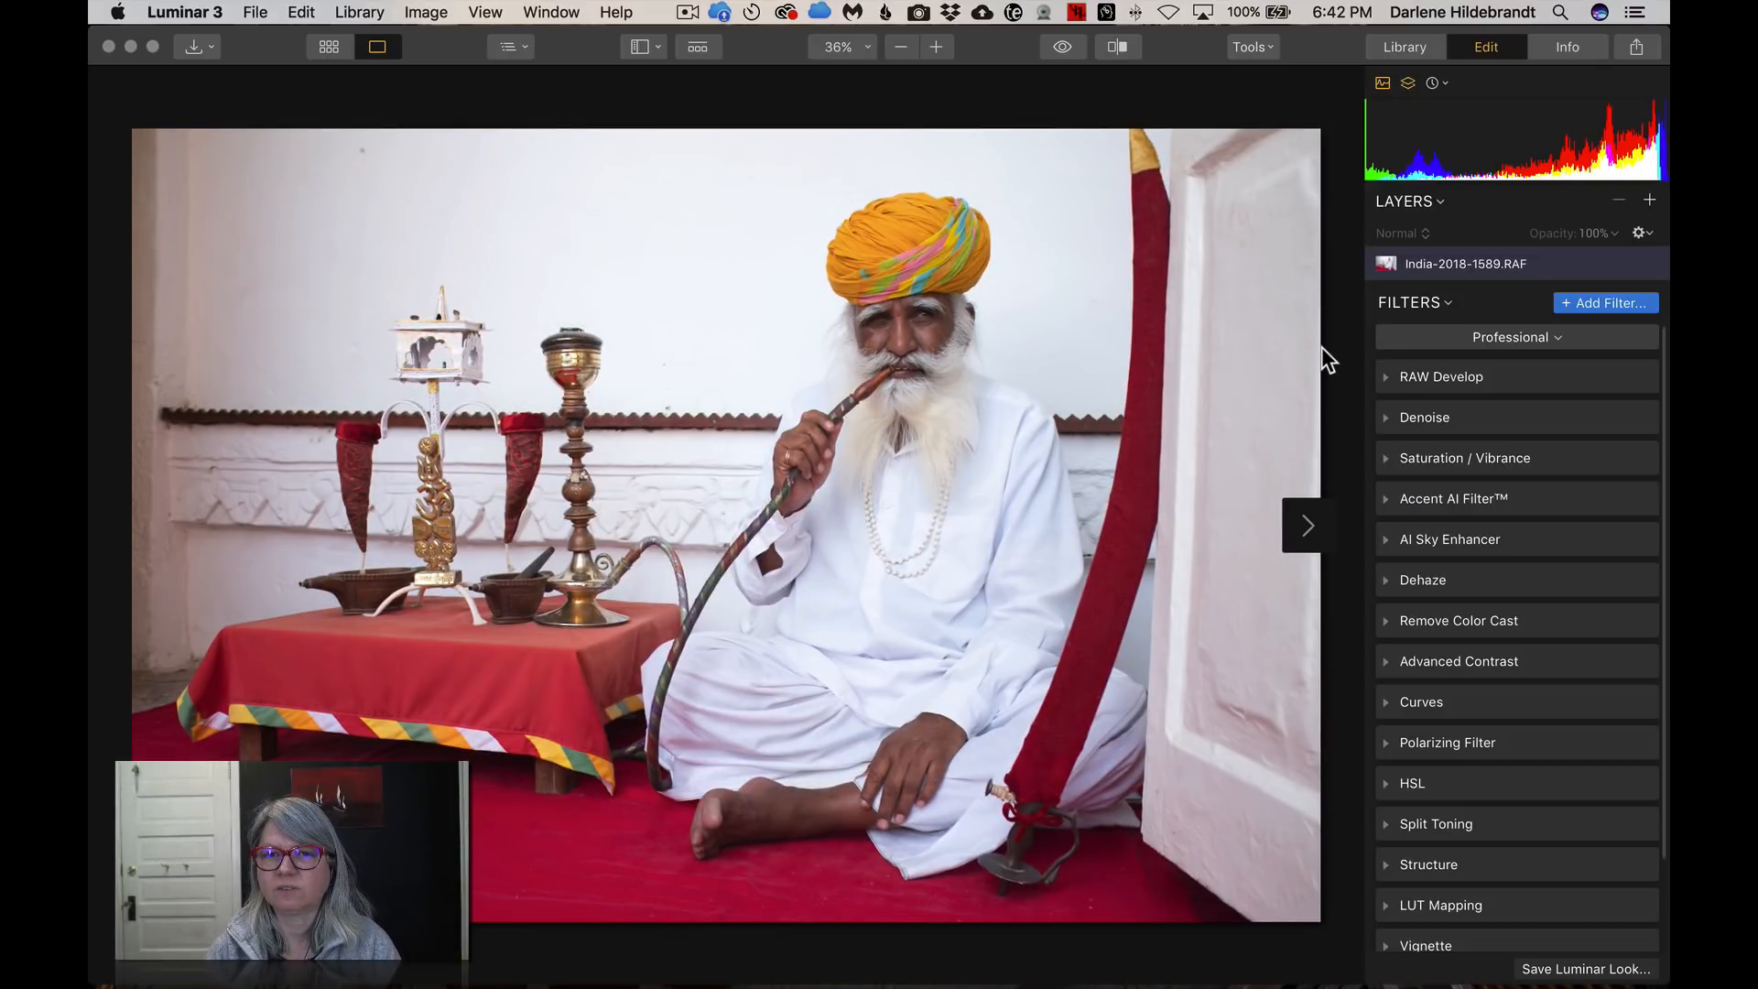
In RAW Develop, lower the base photo's Highlights to -45 and warm its Temperature to 5502
{"action": "left_click", "coordinate": [1384, 376]}
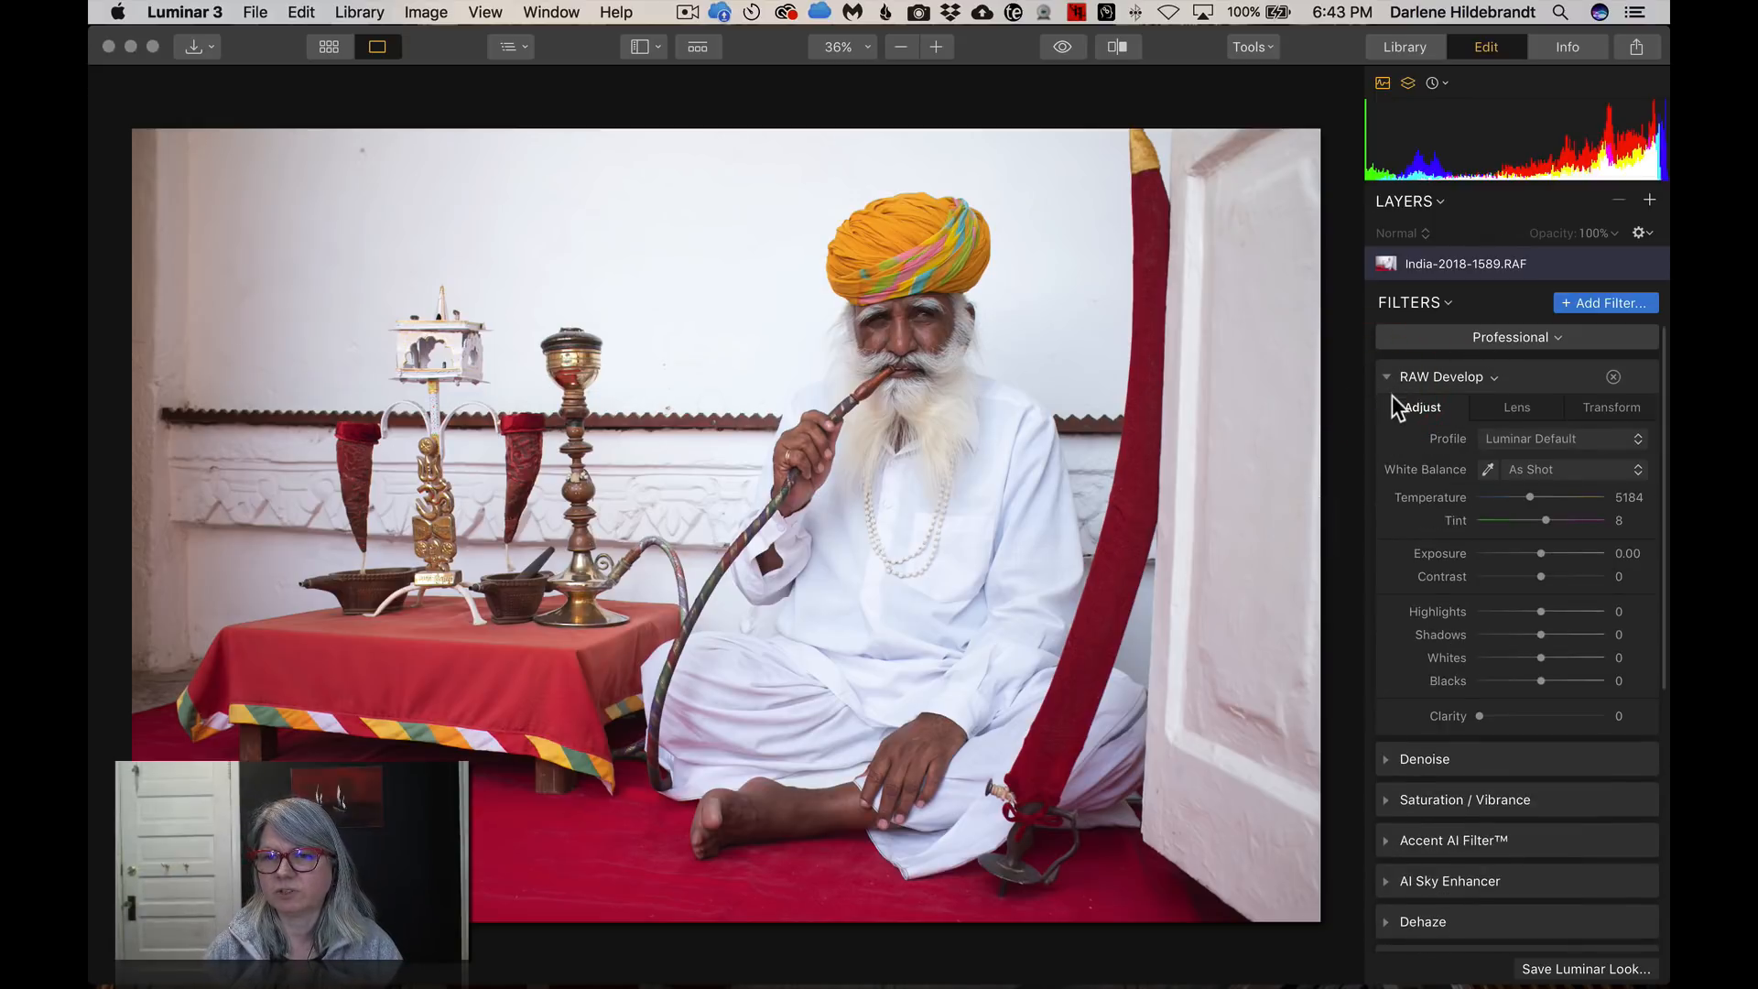
{"action": "left_click", "coordinate": [1504, 336]}
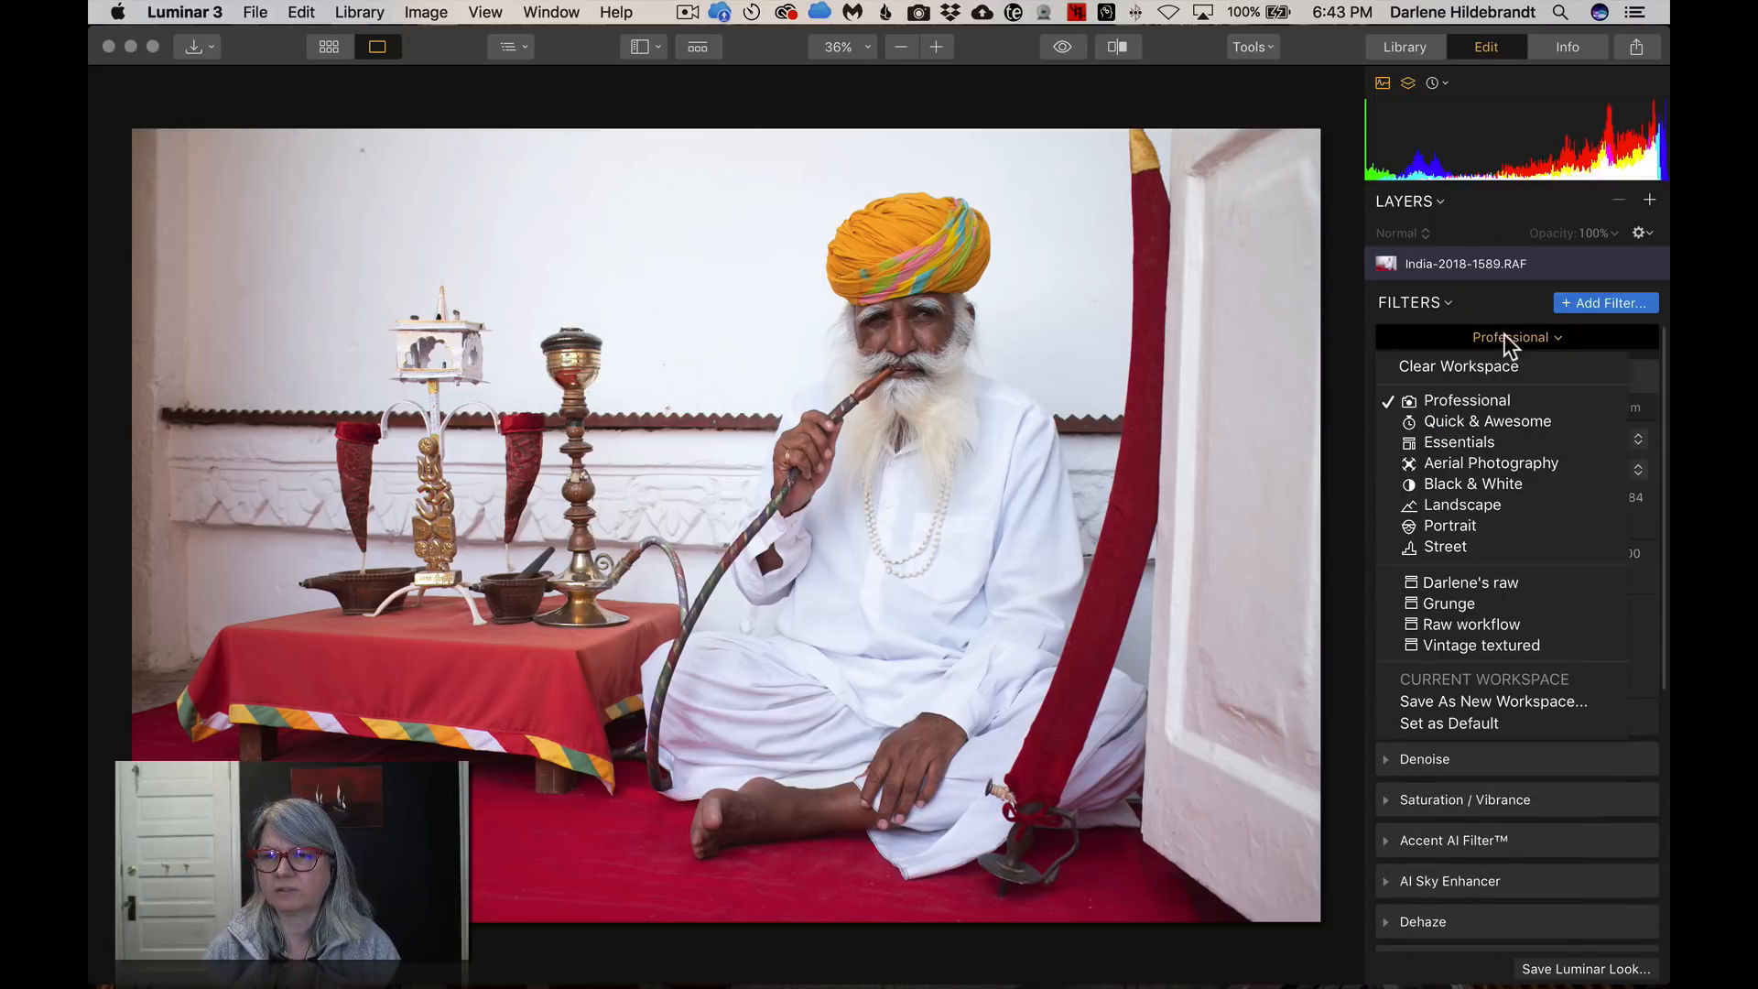
{"action": "left_click", "coordinate": [1504, 336]}
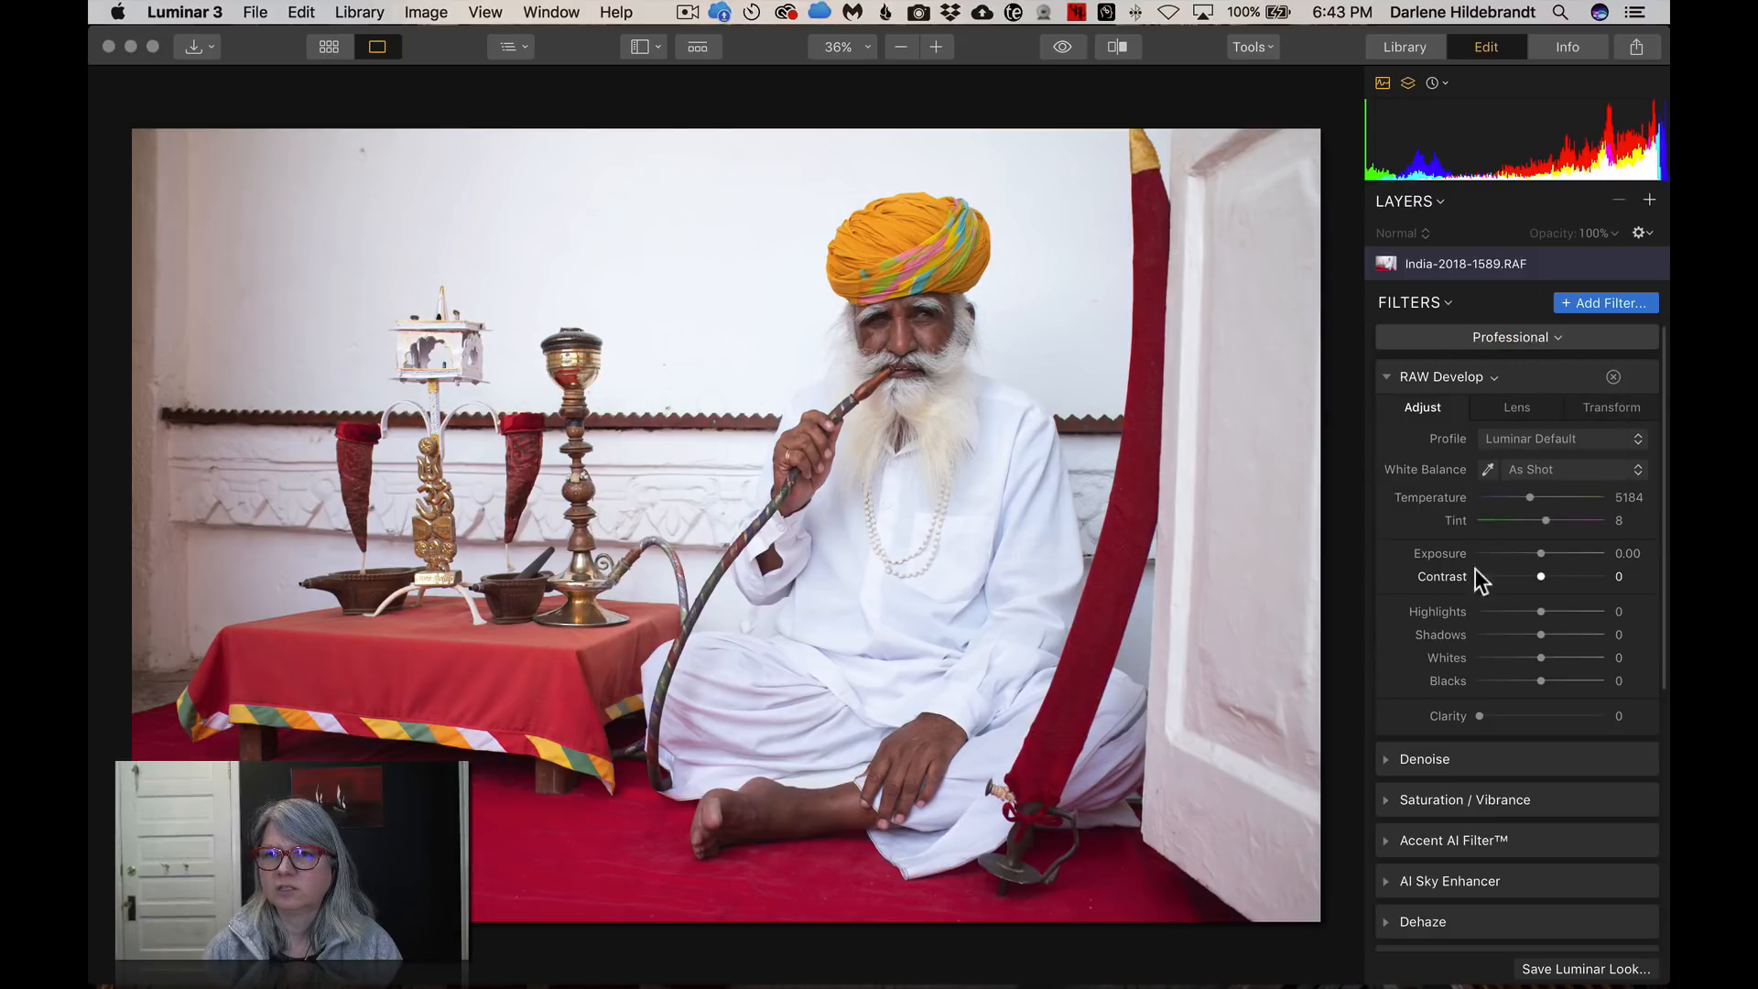
{"action": "left_click", "coordinate": [1511, 611]}
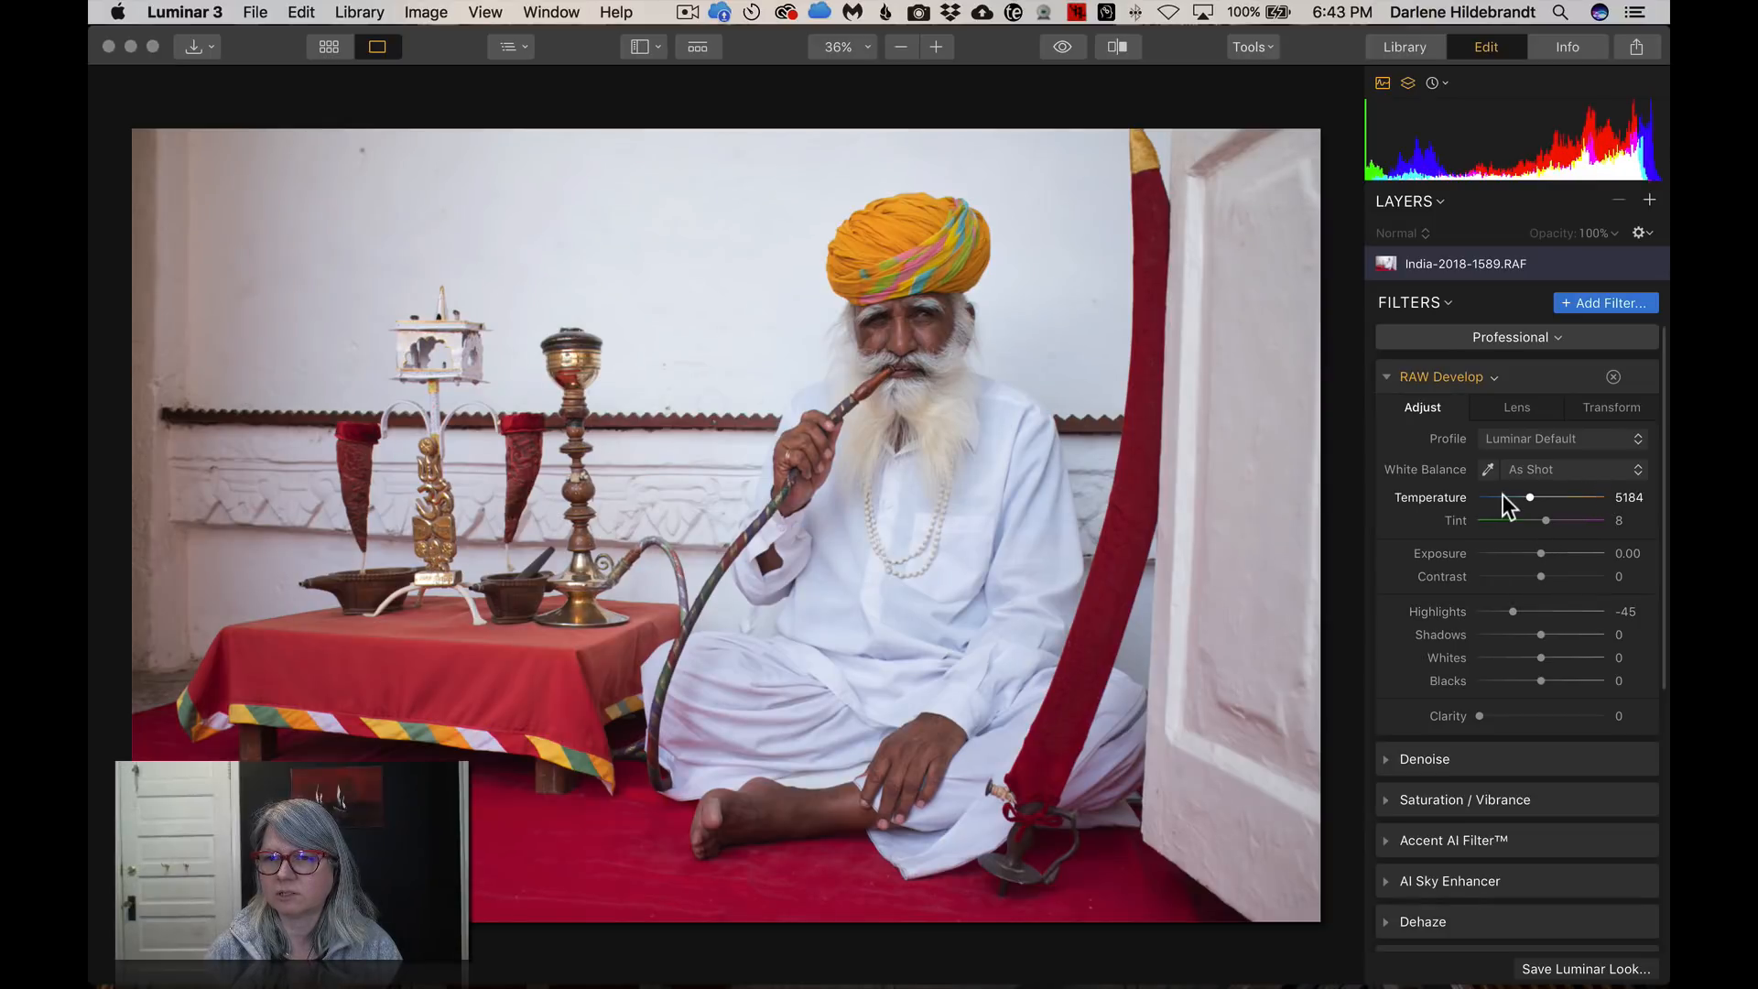
{"action": "left_click_drag", "start_coordinate": [1530, 497], "coordinate": [1536, 502]}
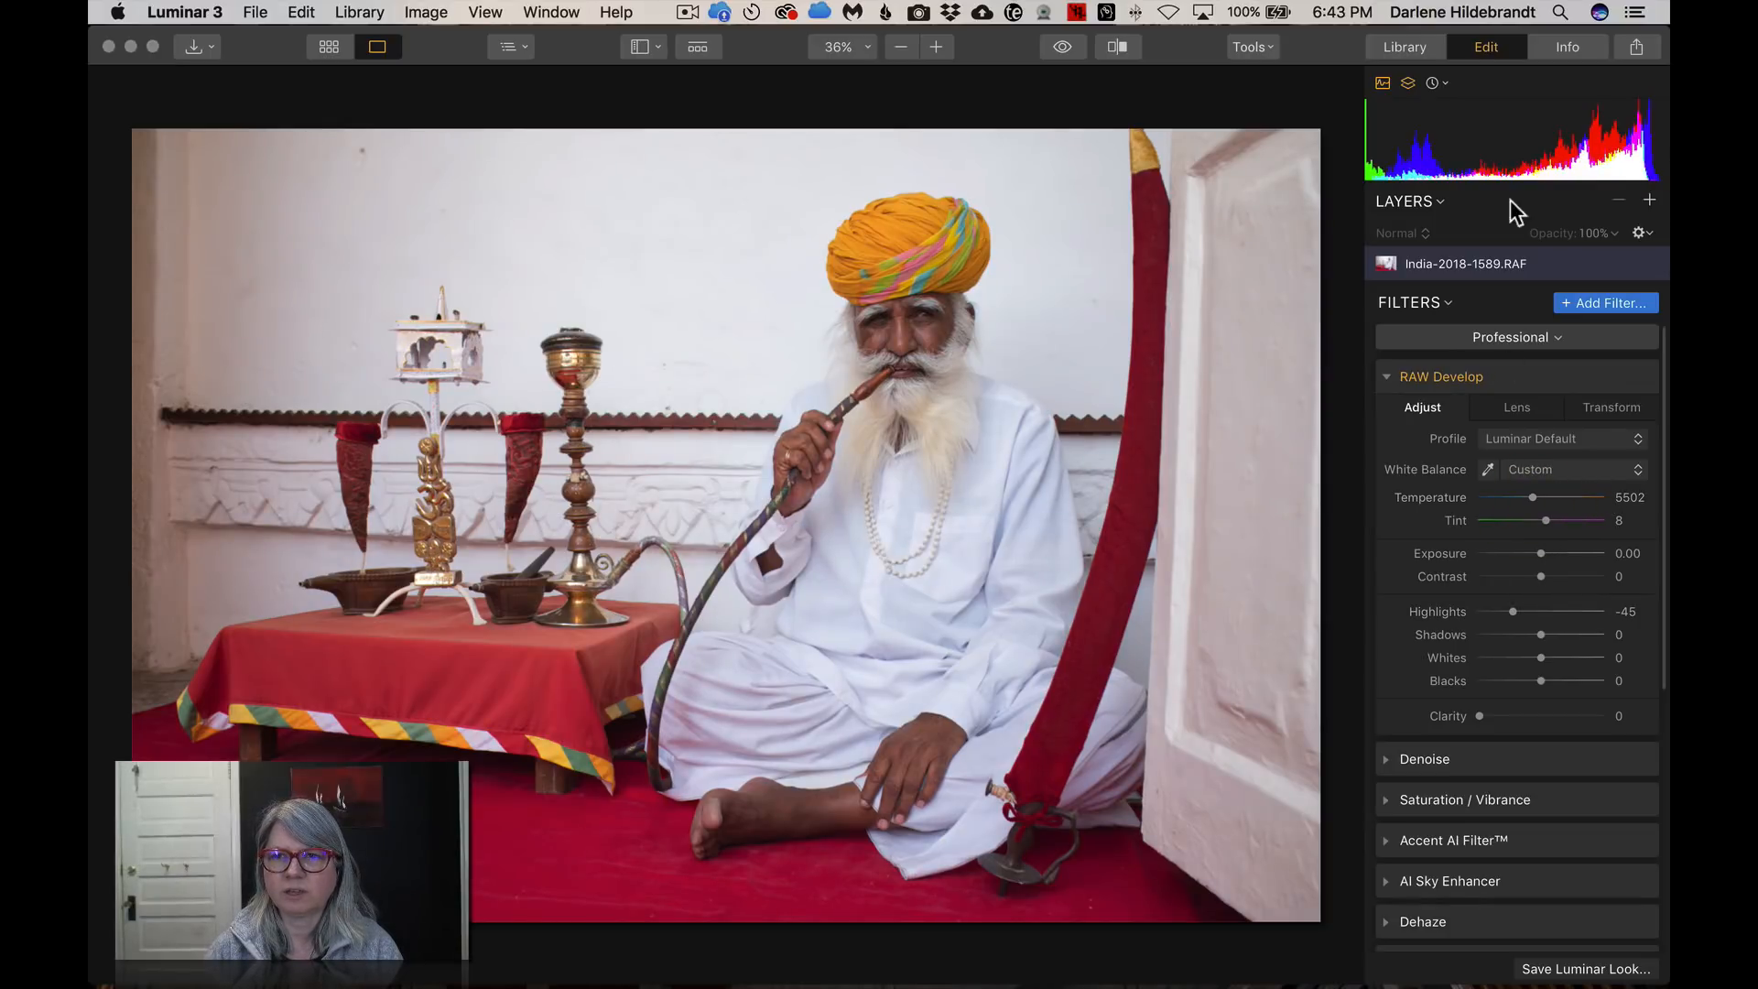
Add a new adjustment layer above the photo and give it a B&W Conversion filter
{"action": "left_click", "coordinate": [1651, 197]}
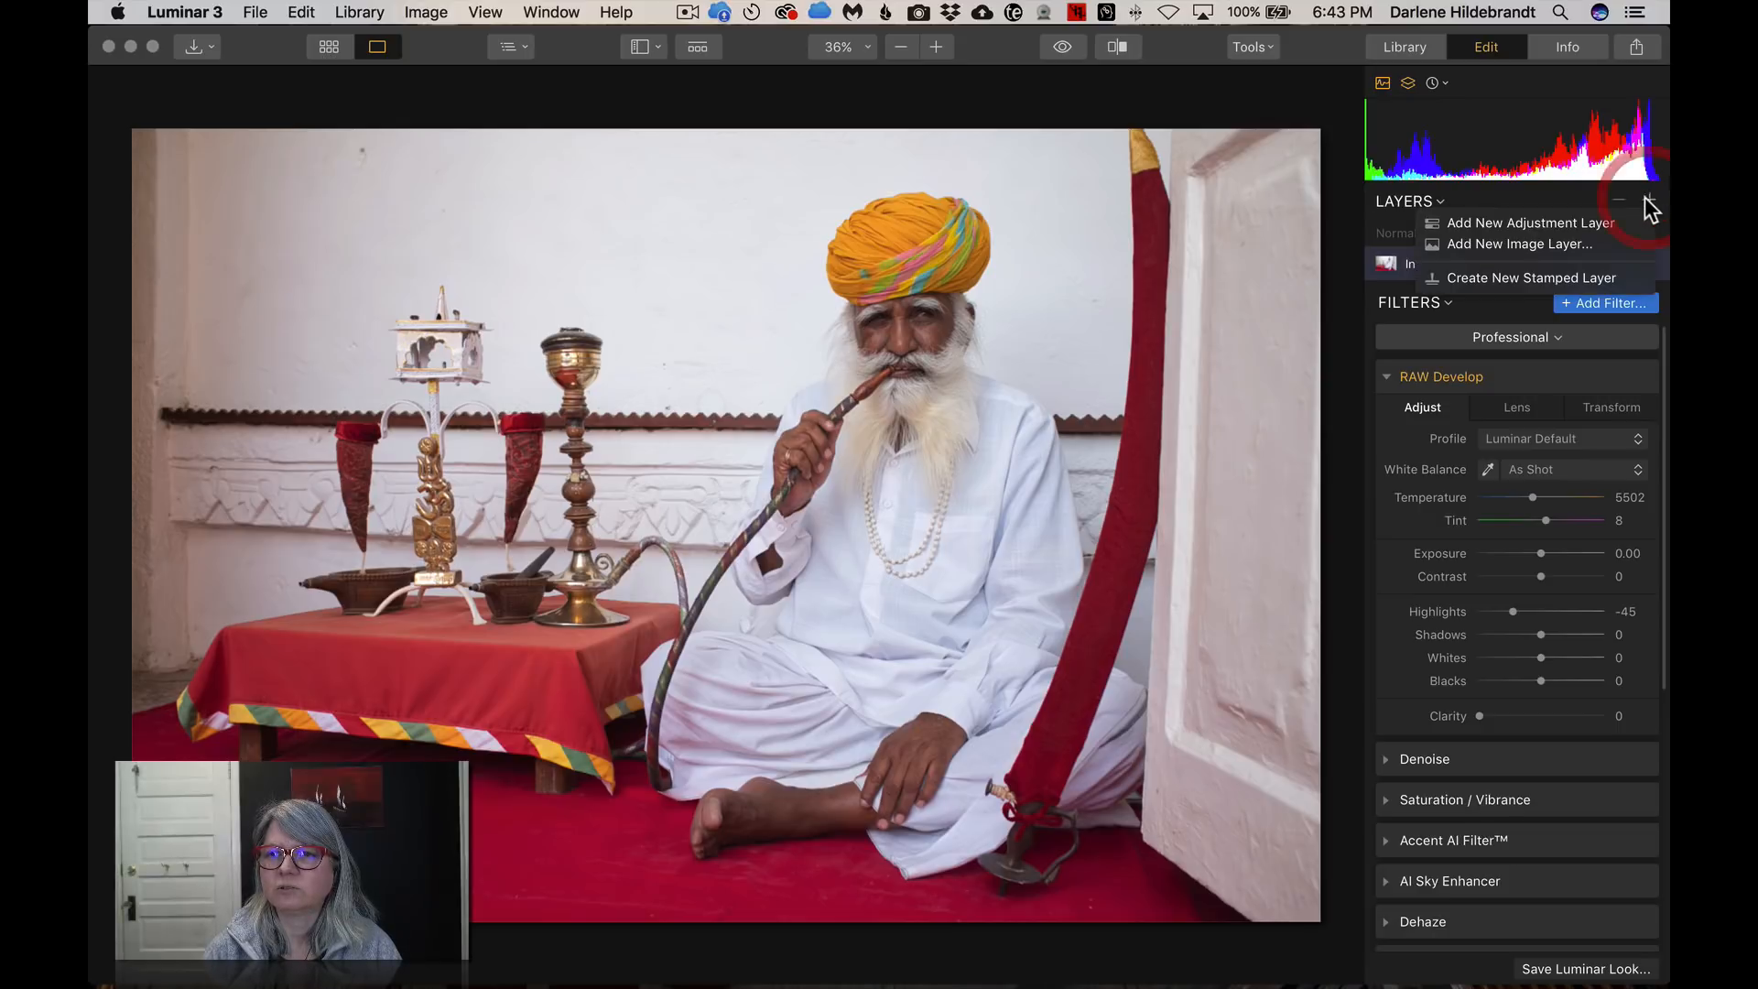
{"action": "left_click", "coordinate": [1518, 220]}
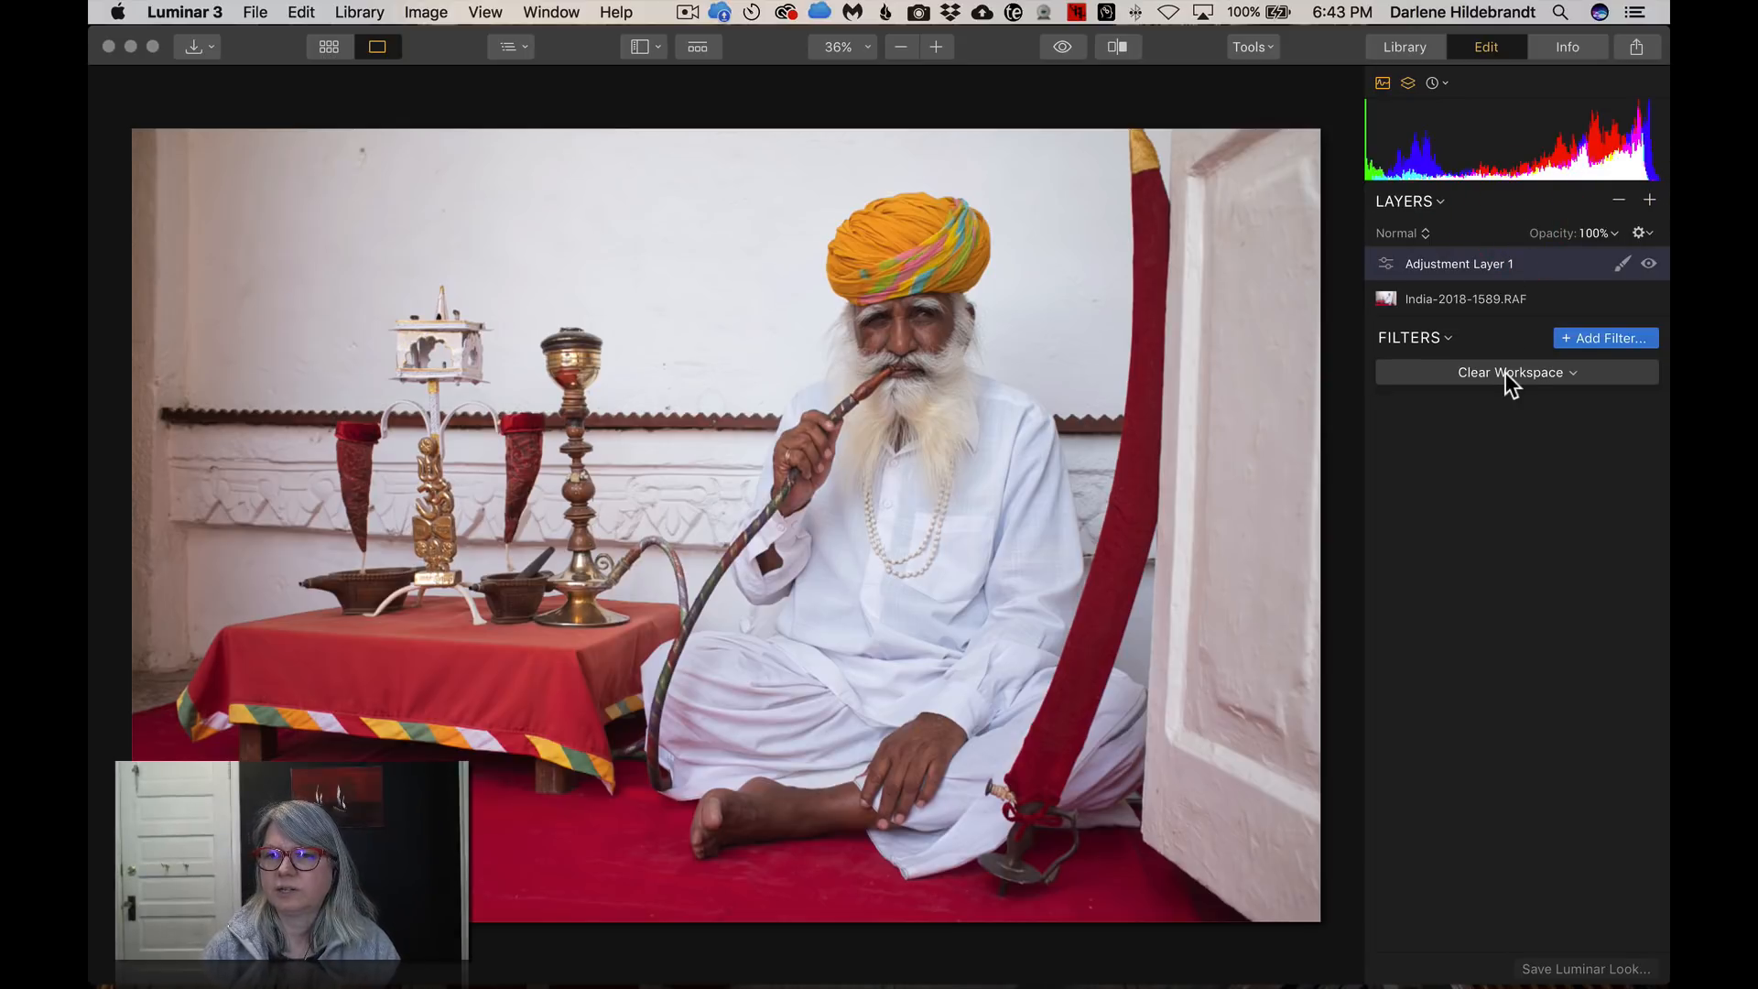
{"action": "left_click", "coordinate": [1584, 340]}
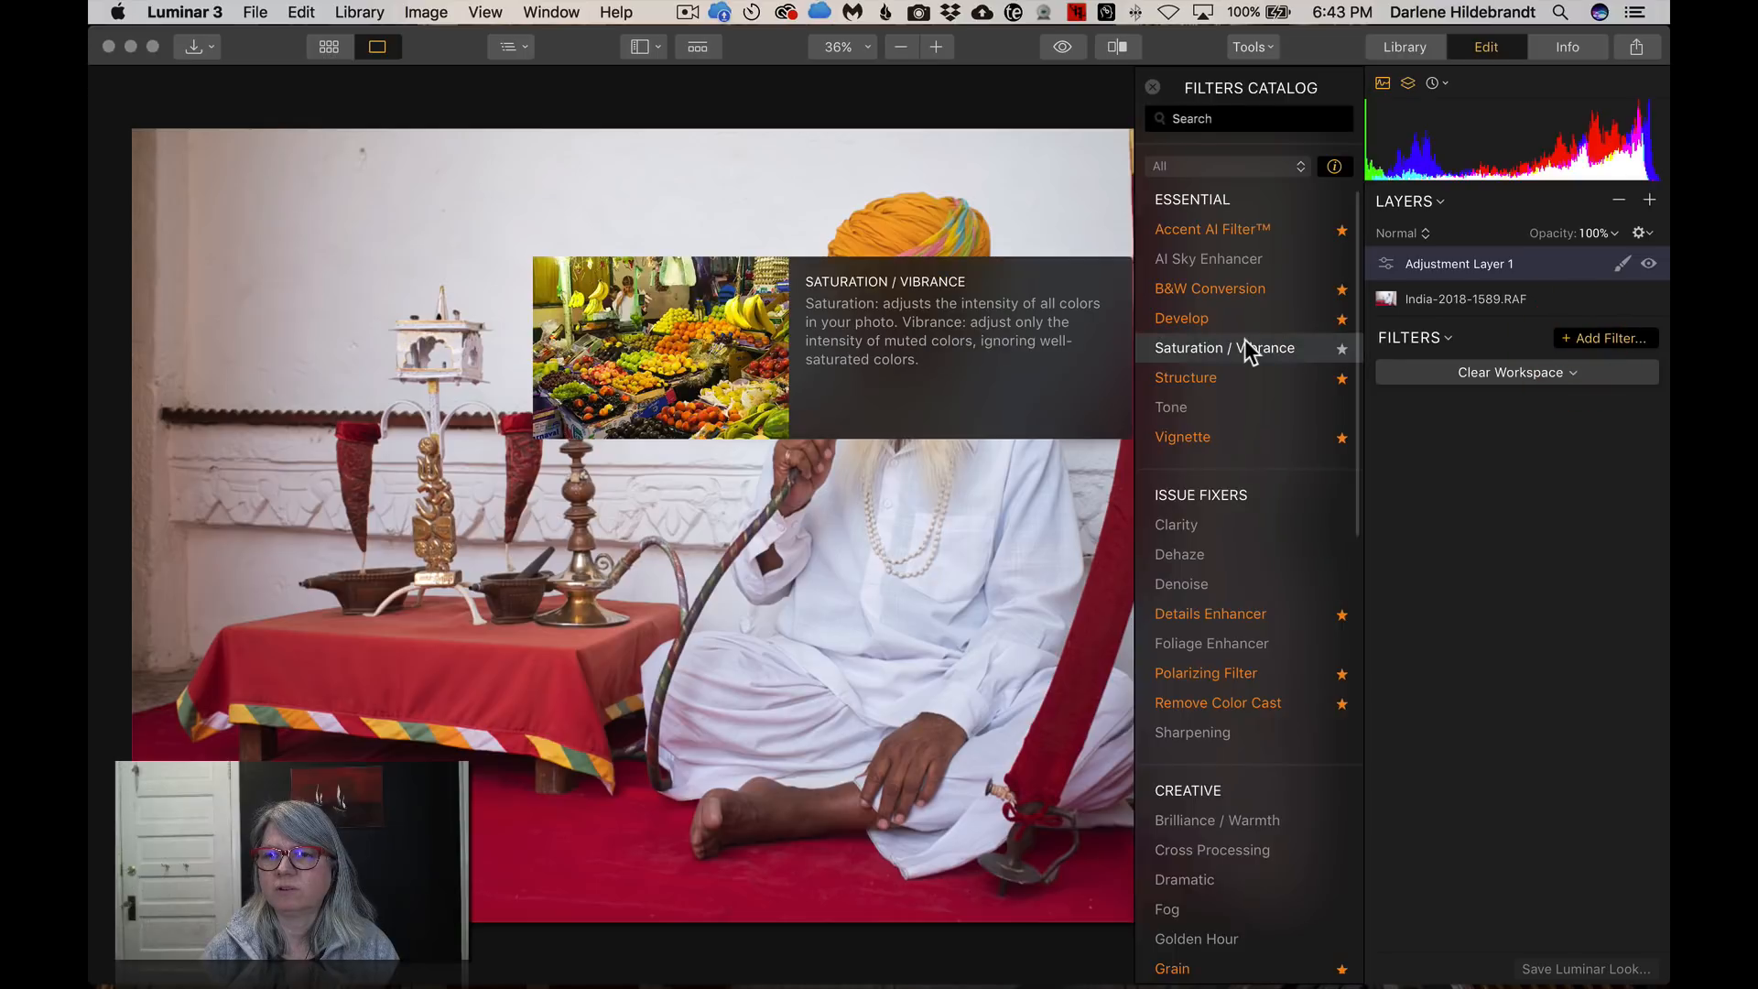
{"action": "left_click", "coordinate": [1185, 292]}
{"action": "left_click", "coordinate": [1153, 87]}
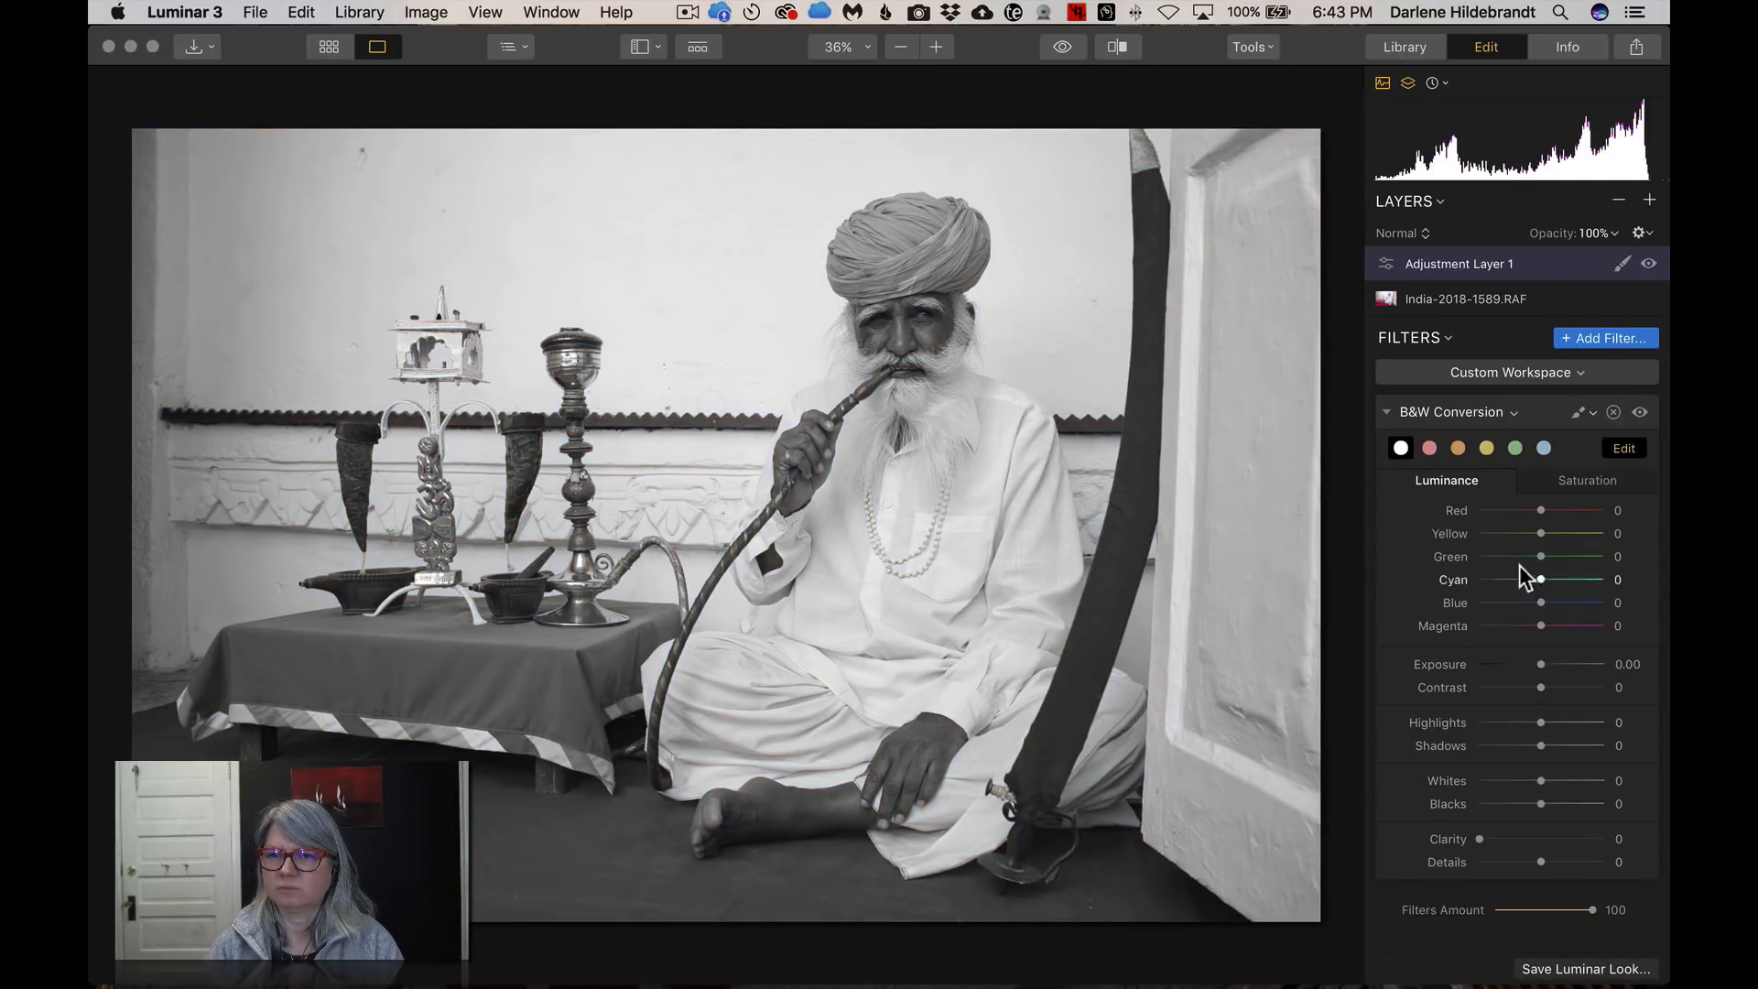
Try a different Red luminance and the green, orange and red color presets on the B&W Conversion
{"action": "left_click_drag", "start_coordinate": [1541, 510], "coordinate": [1527, 505]}
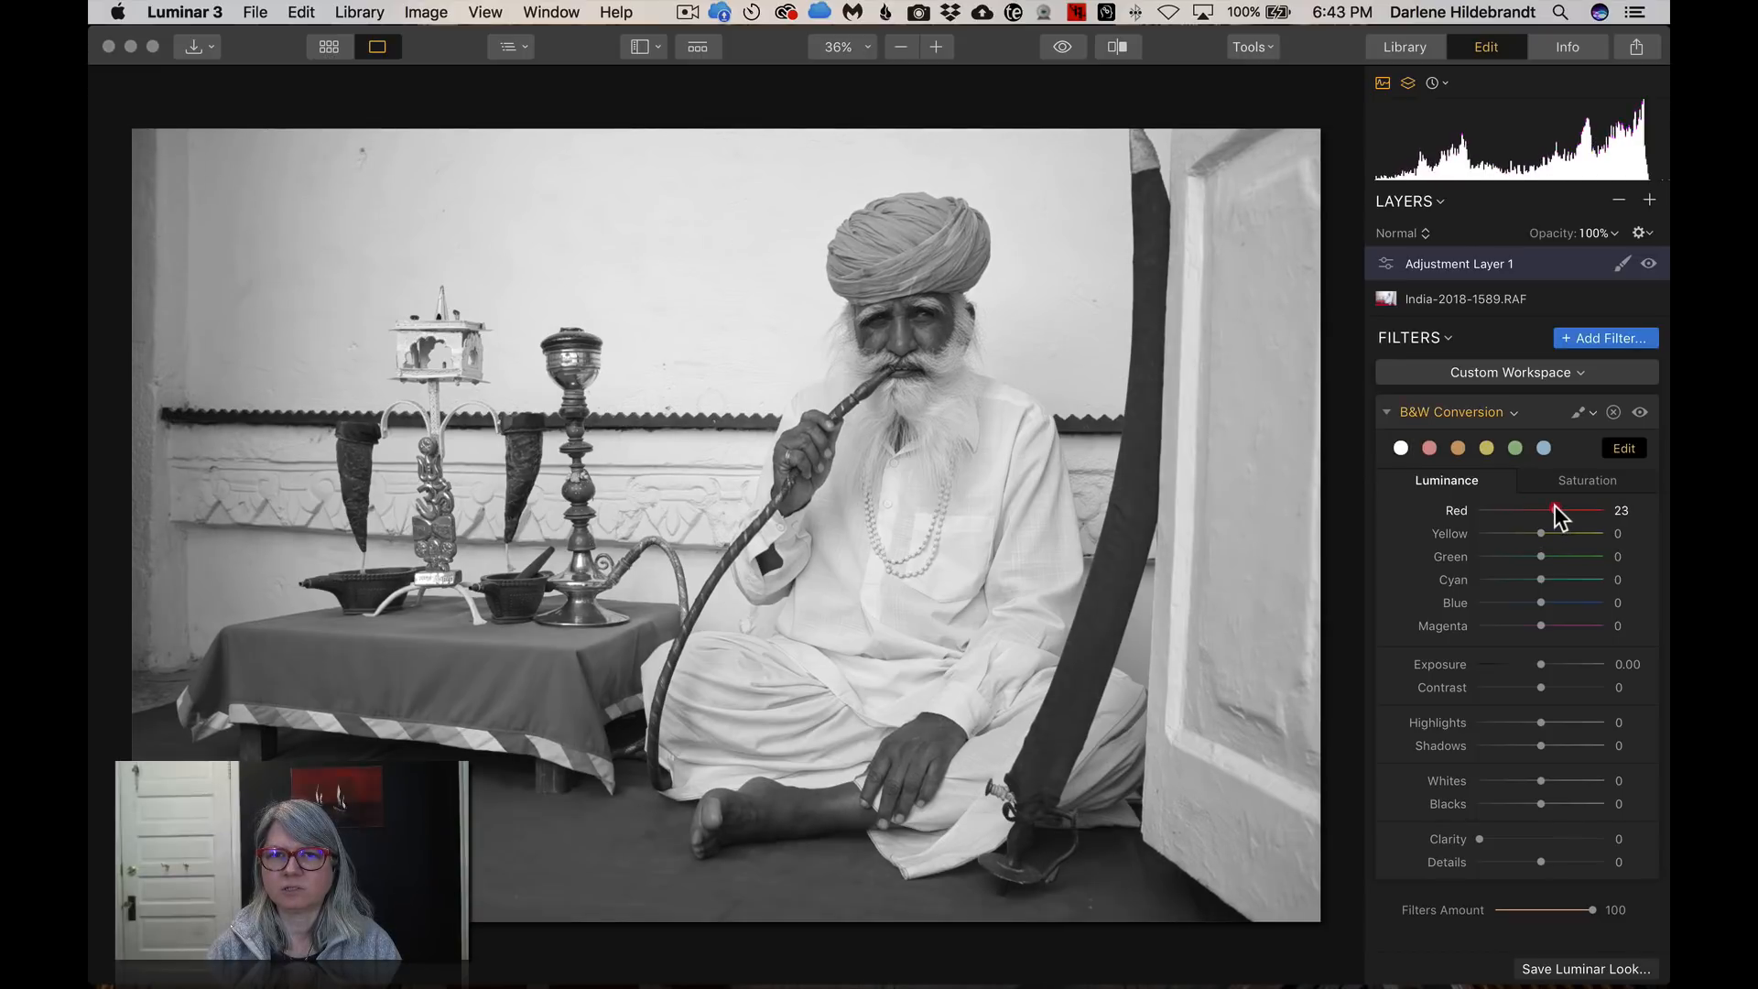
{"action": "left_click", "coordinate": [1514, 449]}
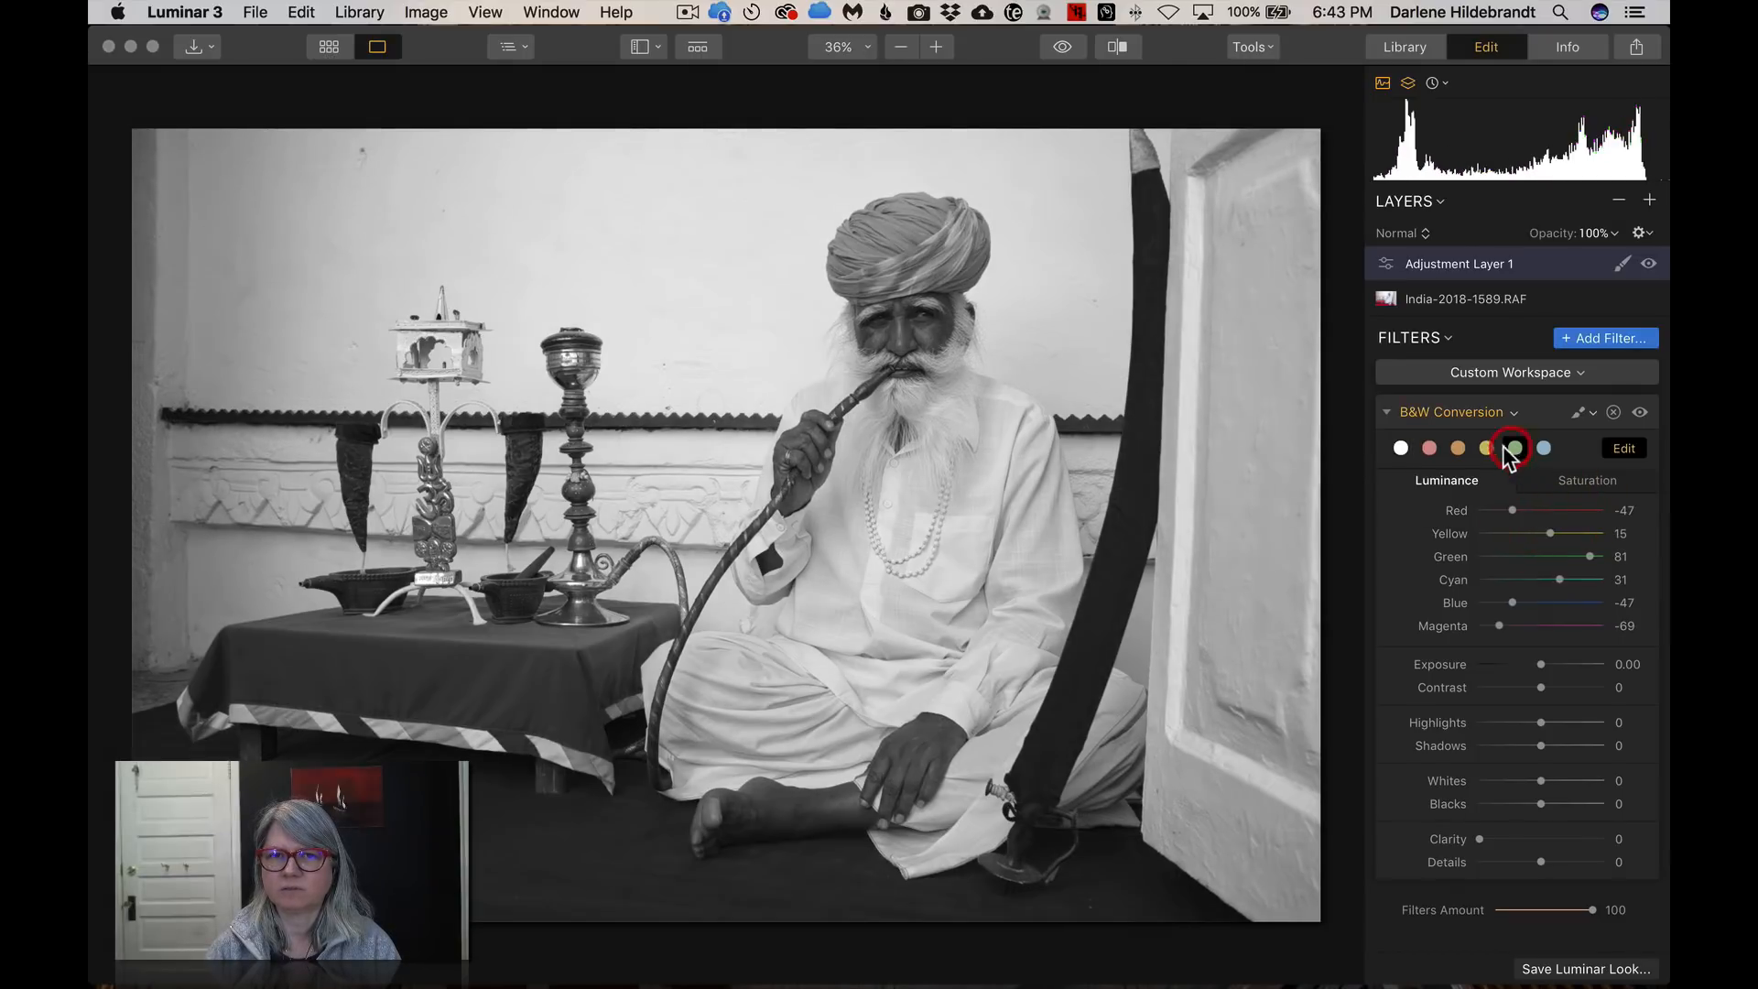
{"action": "left_click", "coordinate": [1454, 446]}
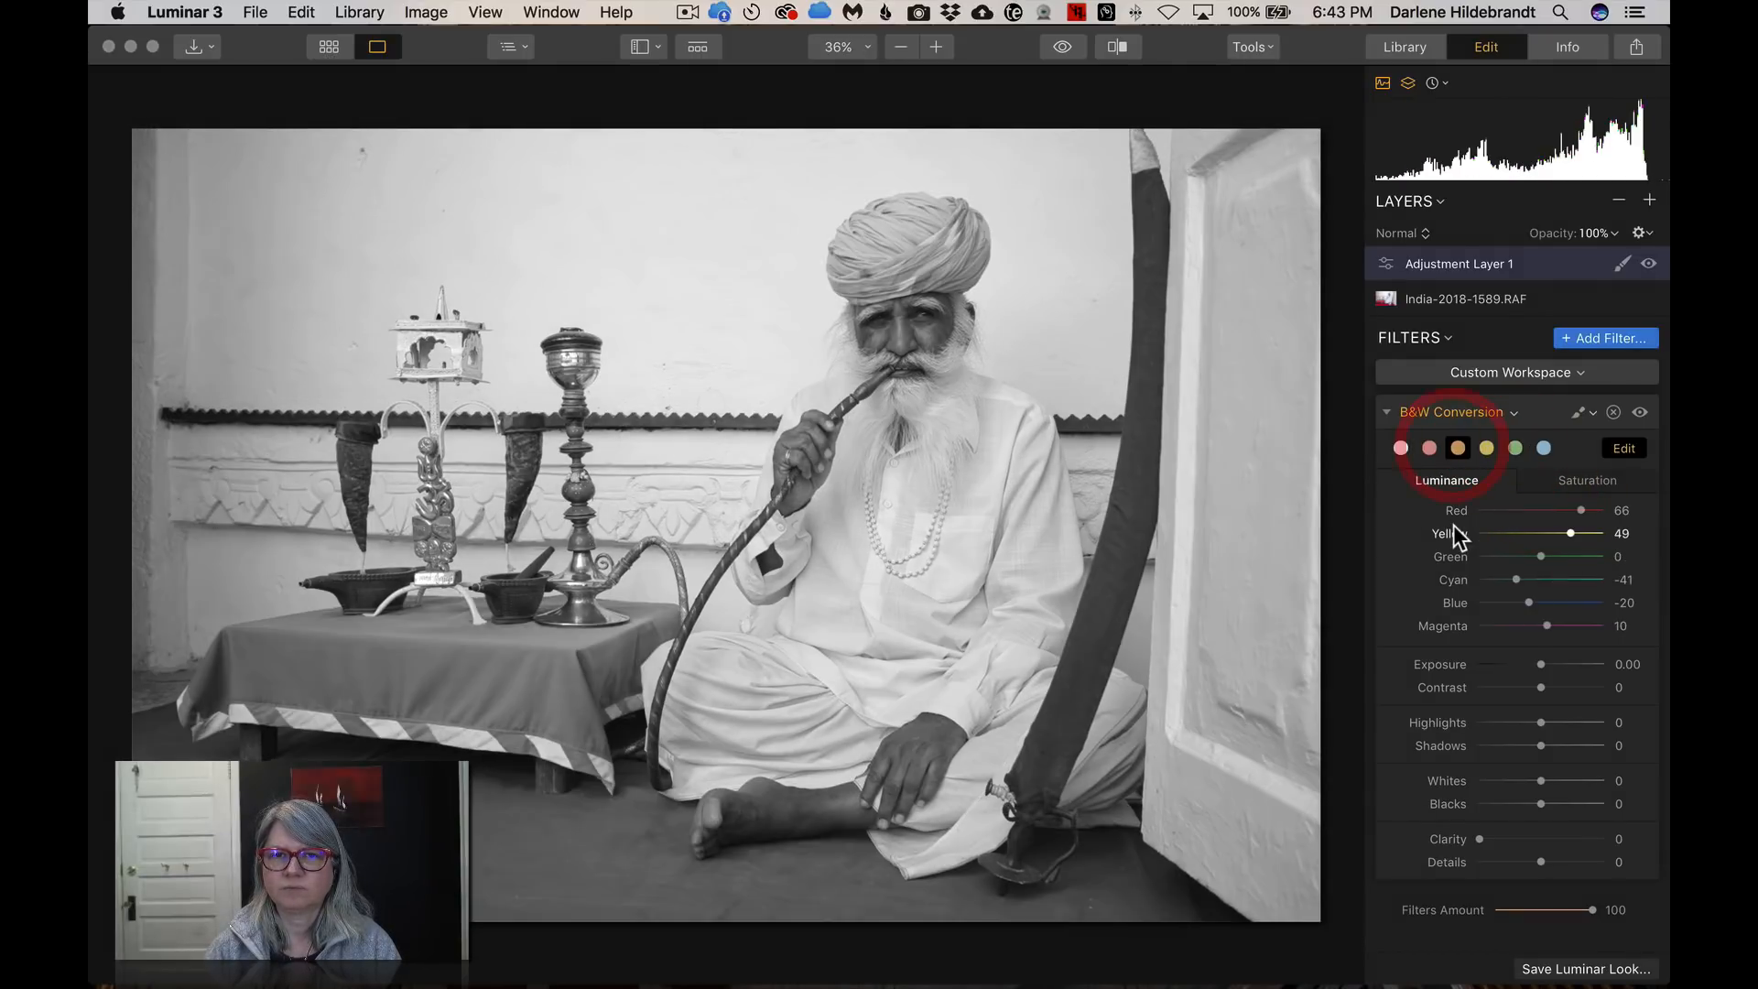
{"action": "left_click", "coordinate": [1429, 449]}
Apply the yellow color preset to the B&W Conversion, and set Blue luminance to -83 and Red to 63
{"action": "left_click", "coordinate": [1487, 447]}
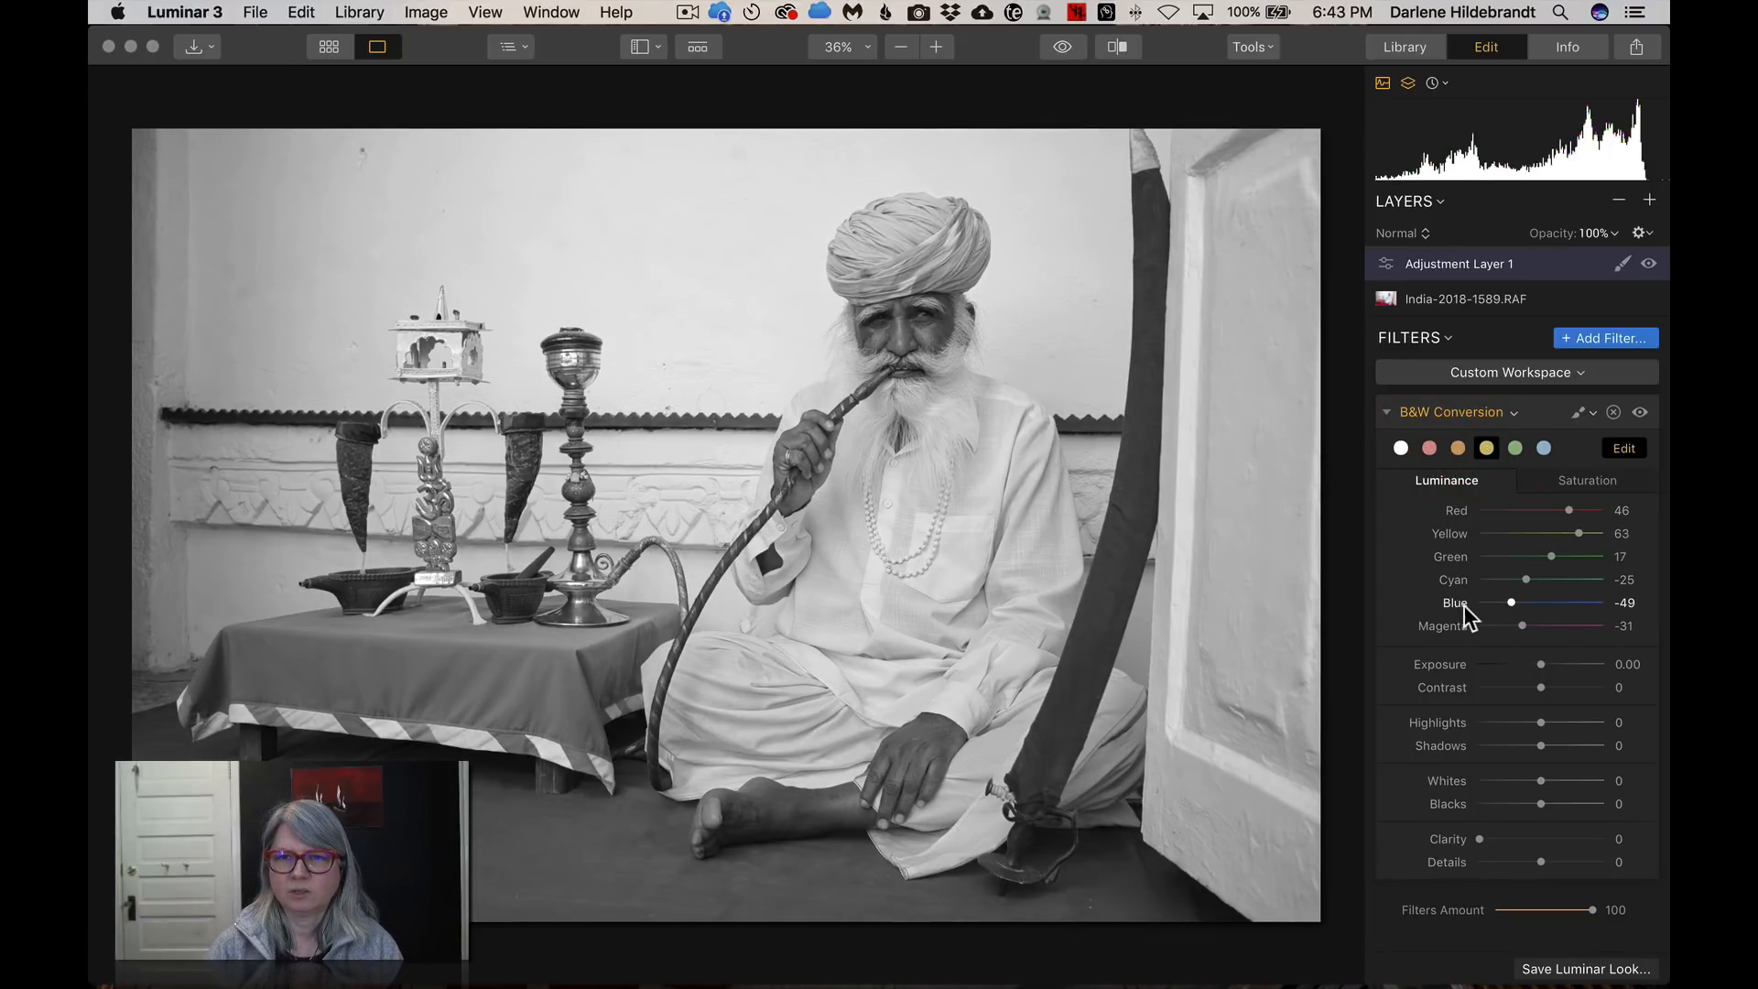
{"action": "mouse_move", "coordinate": [1513, 604]}
{"action": "left_mouse_down"}
{"action": "mouse_move", "coordinate": [1551, 605]}
{"action": "mouse_move", "coordinate": [1482, 595]}
{"action": "left_mouse_up"}
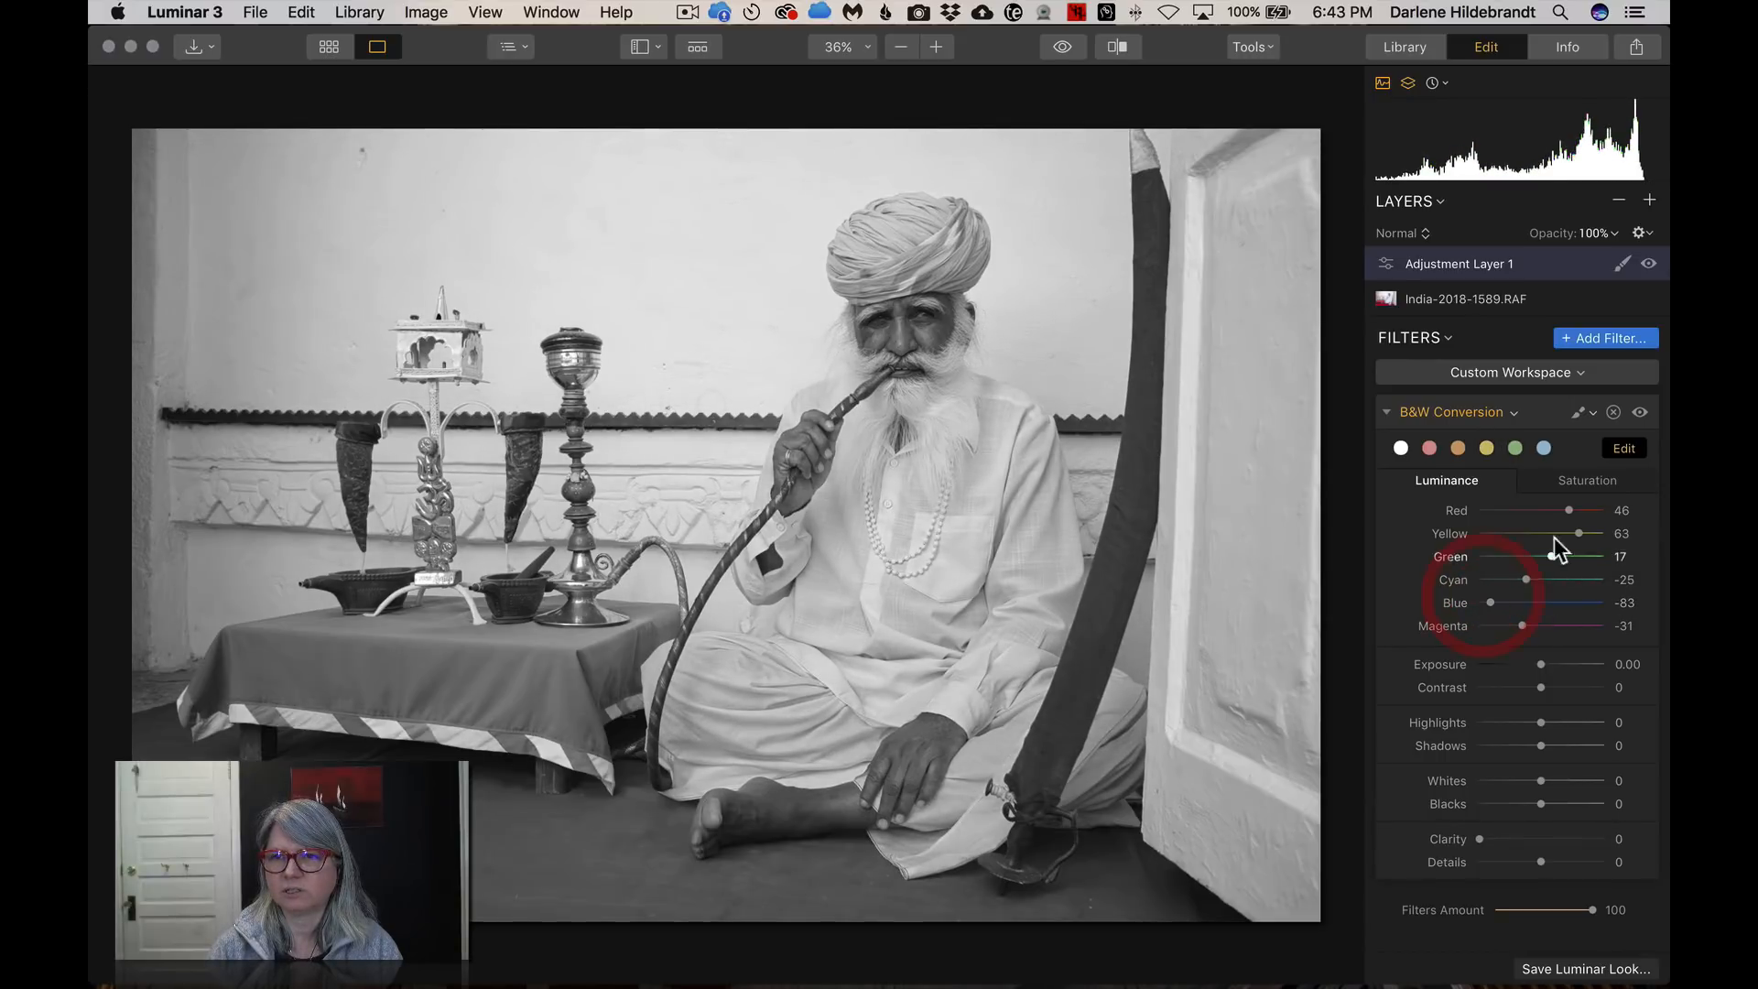
{"action": "left_click_drag", "start_coordinate": [1568, 511], "coordinate": [1578, 509]}
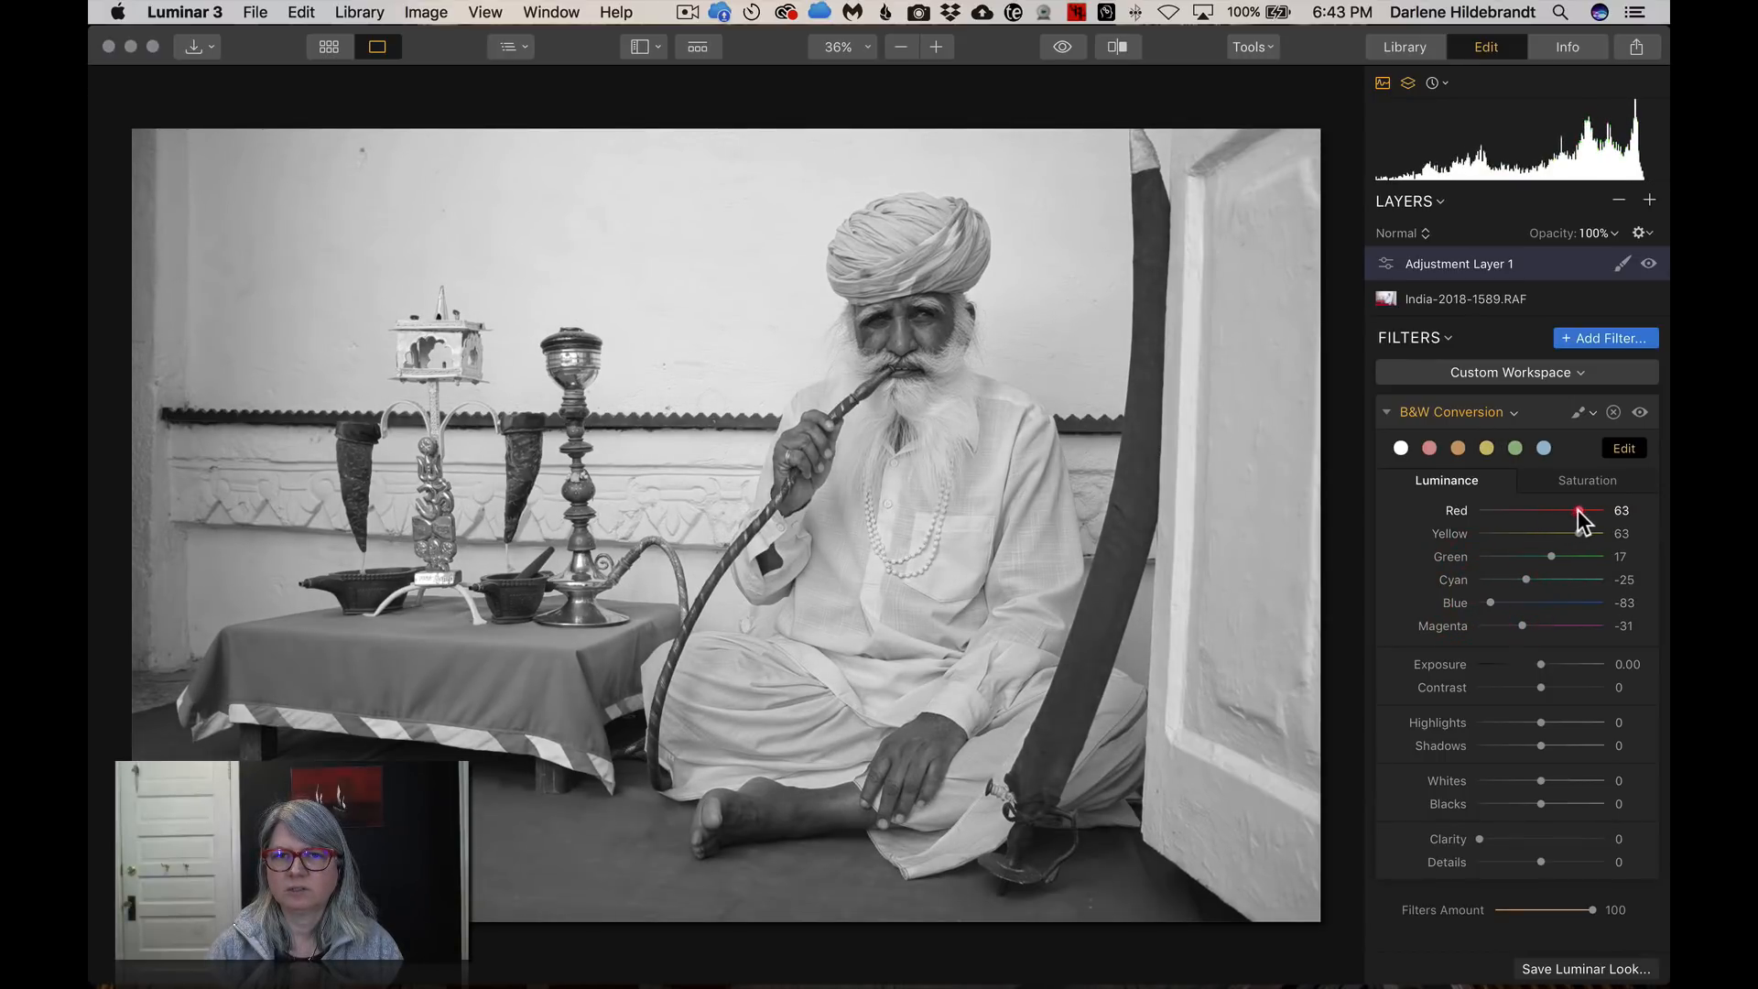
Add a second adjustment layer, show the Luminar Looks, and apply Vintage Texture #1 to the layer
{"action": "left_click", "coordinate": [1648, 200]}
{"action": "left_click", "coordinate": [1575, 216]}
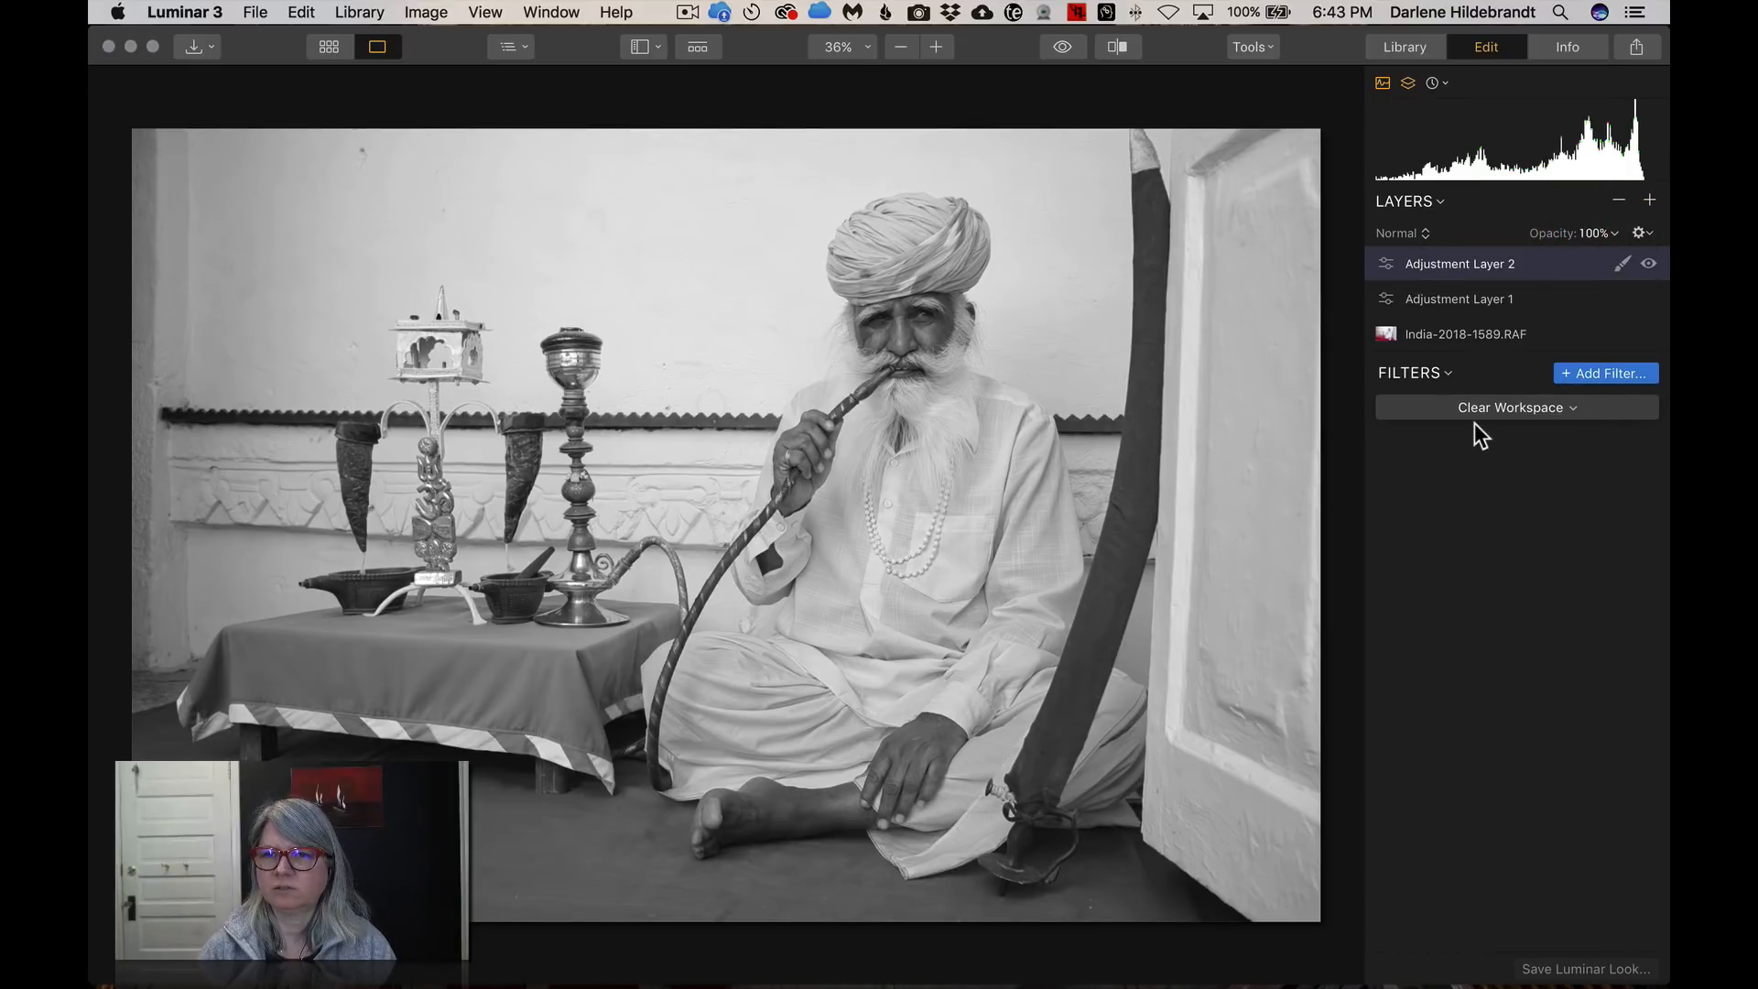
{"action": "left_click", "coordinate": [699, 47]}
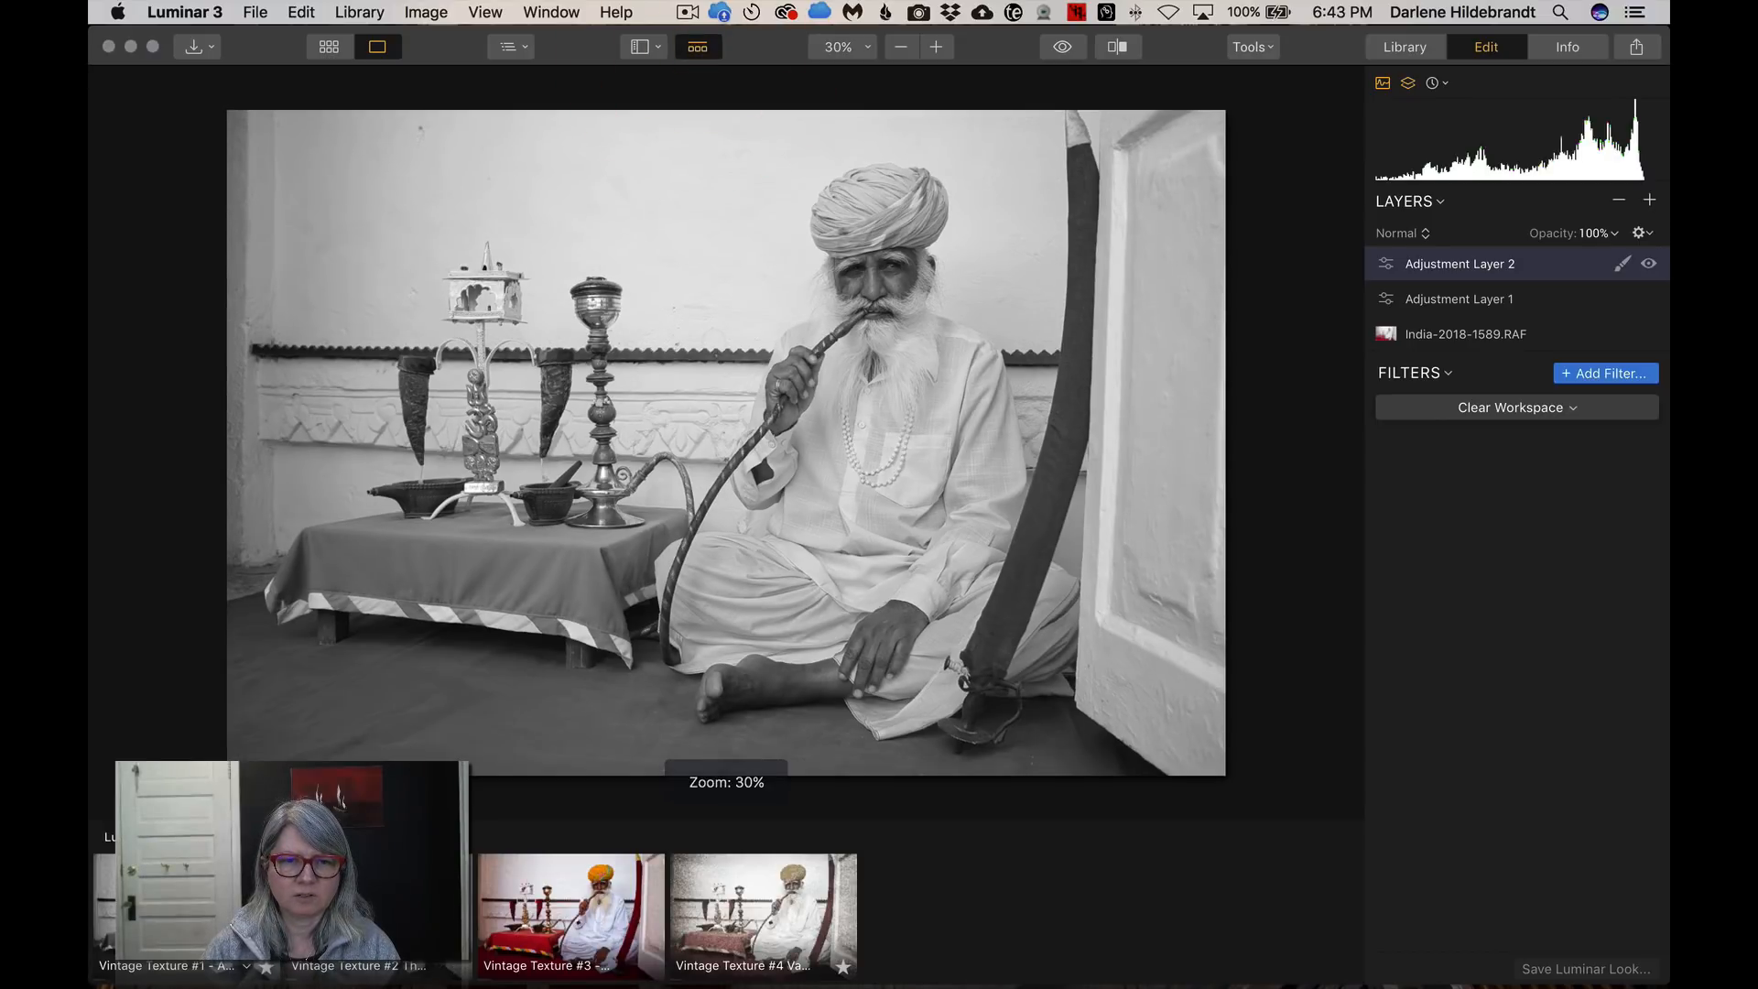
{"action": "left_click", "coordinate": [186, 911]}
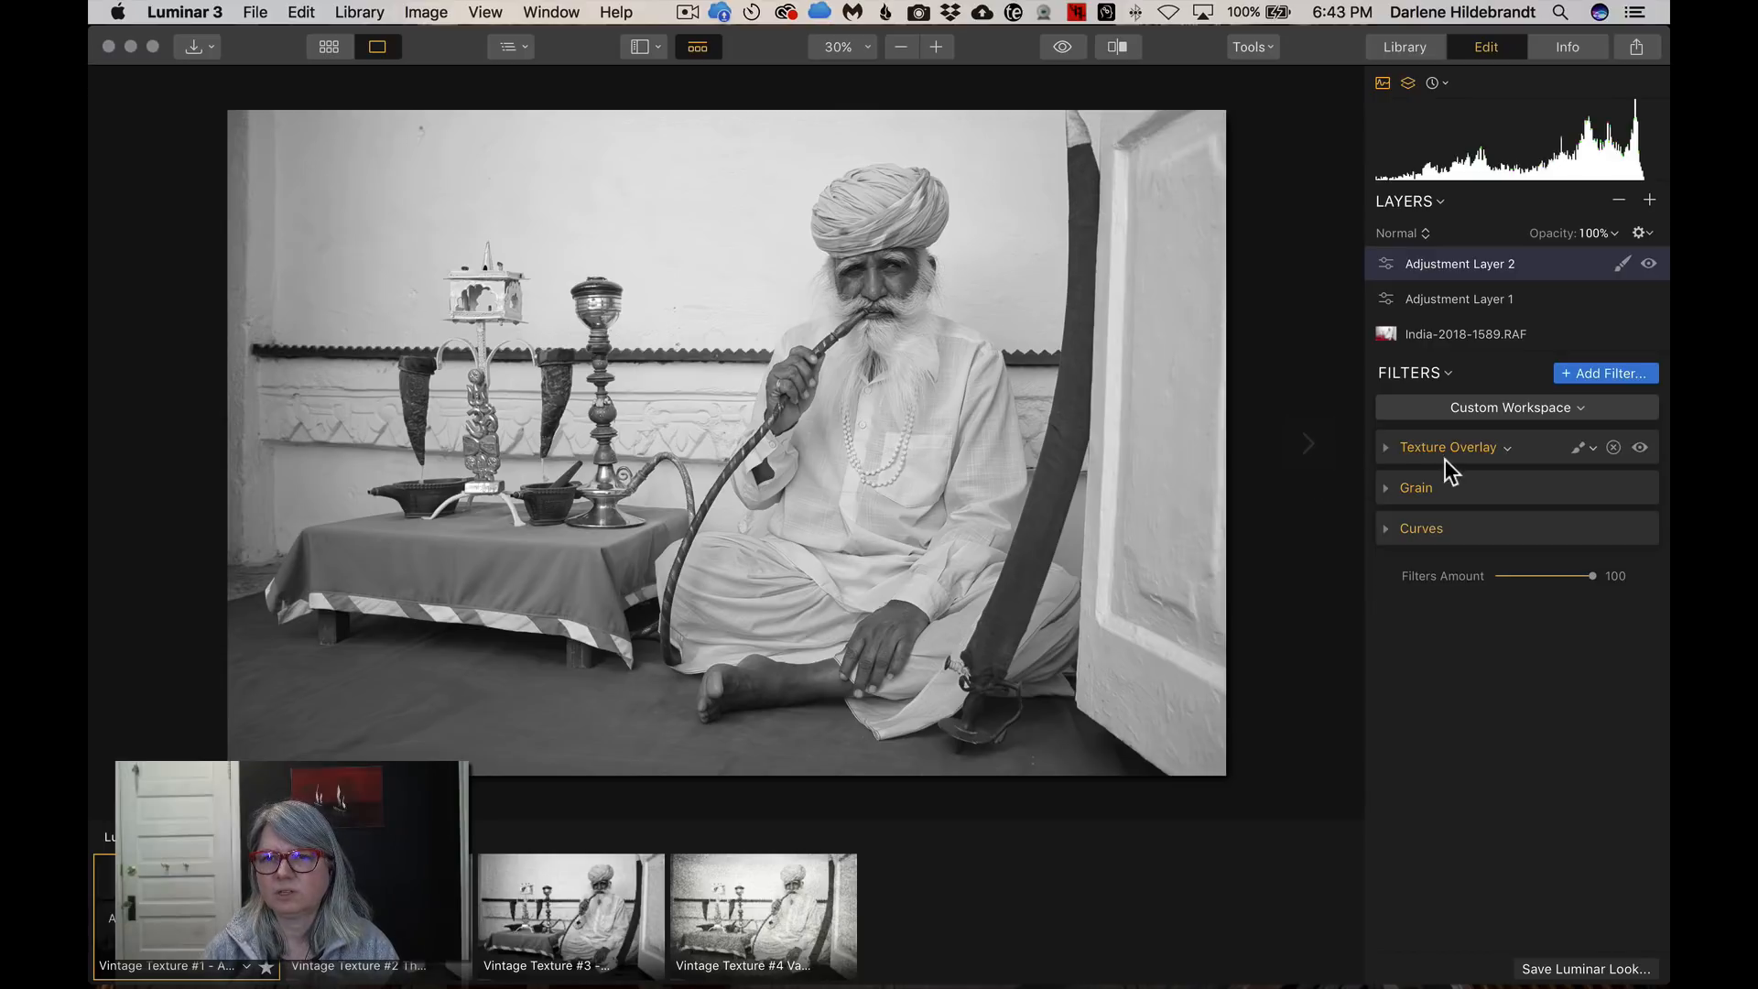
Preview the files in the Textures folder and load 02.jpg as the Texture Overlay image
{"action": "left_click", "coordinate": [1381, 445]}
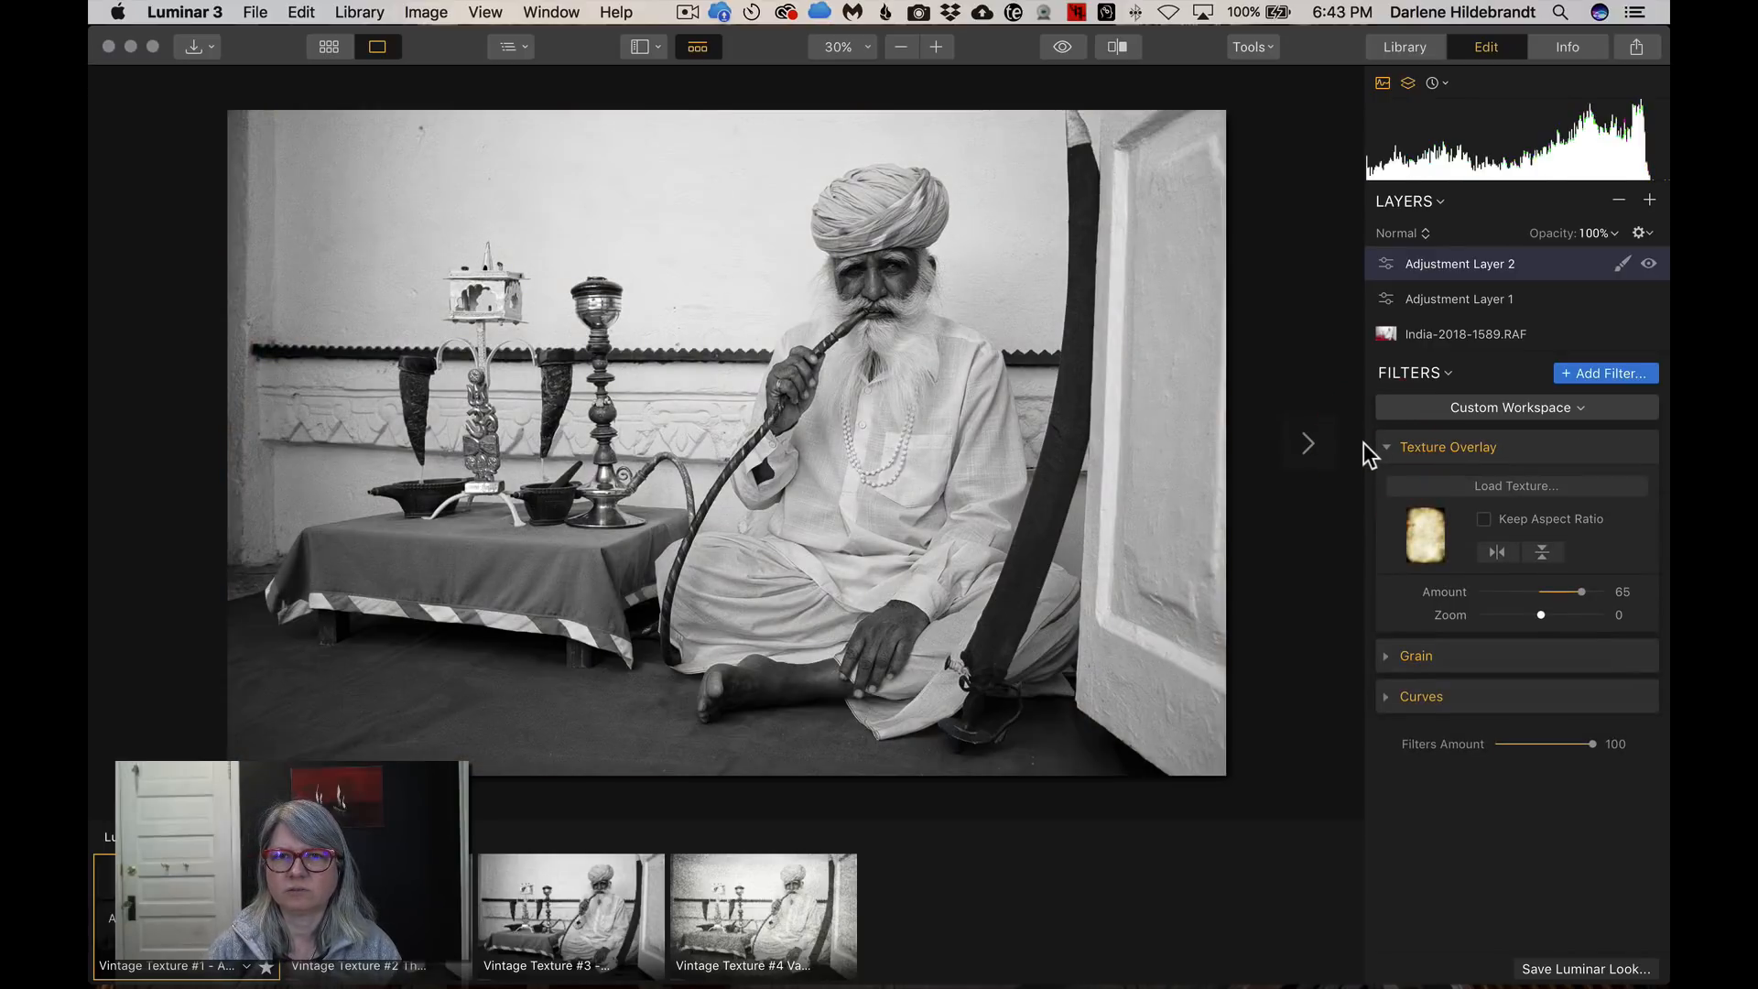
{"action": "left_click", "coordinate": [1478, 486]}
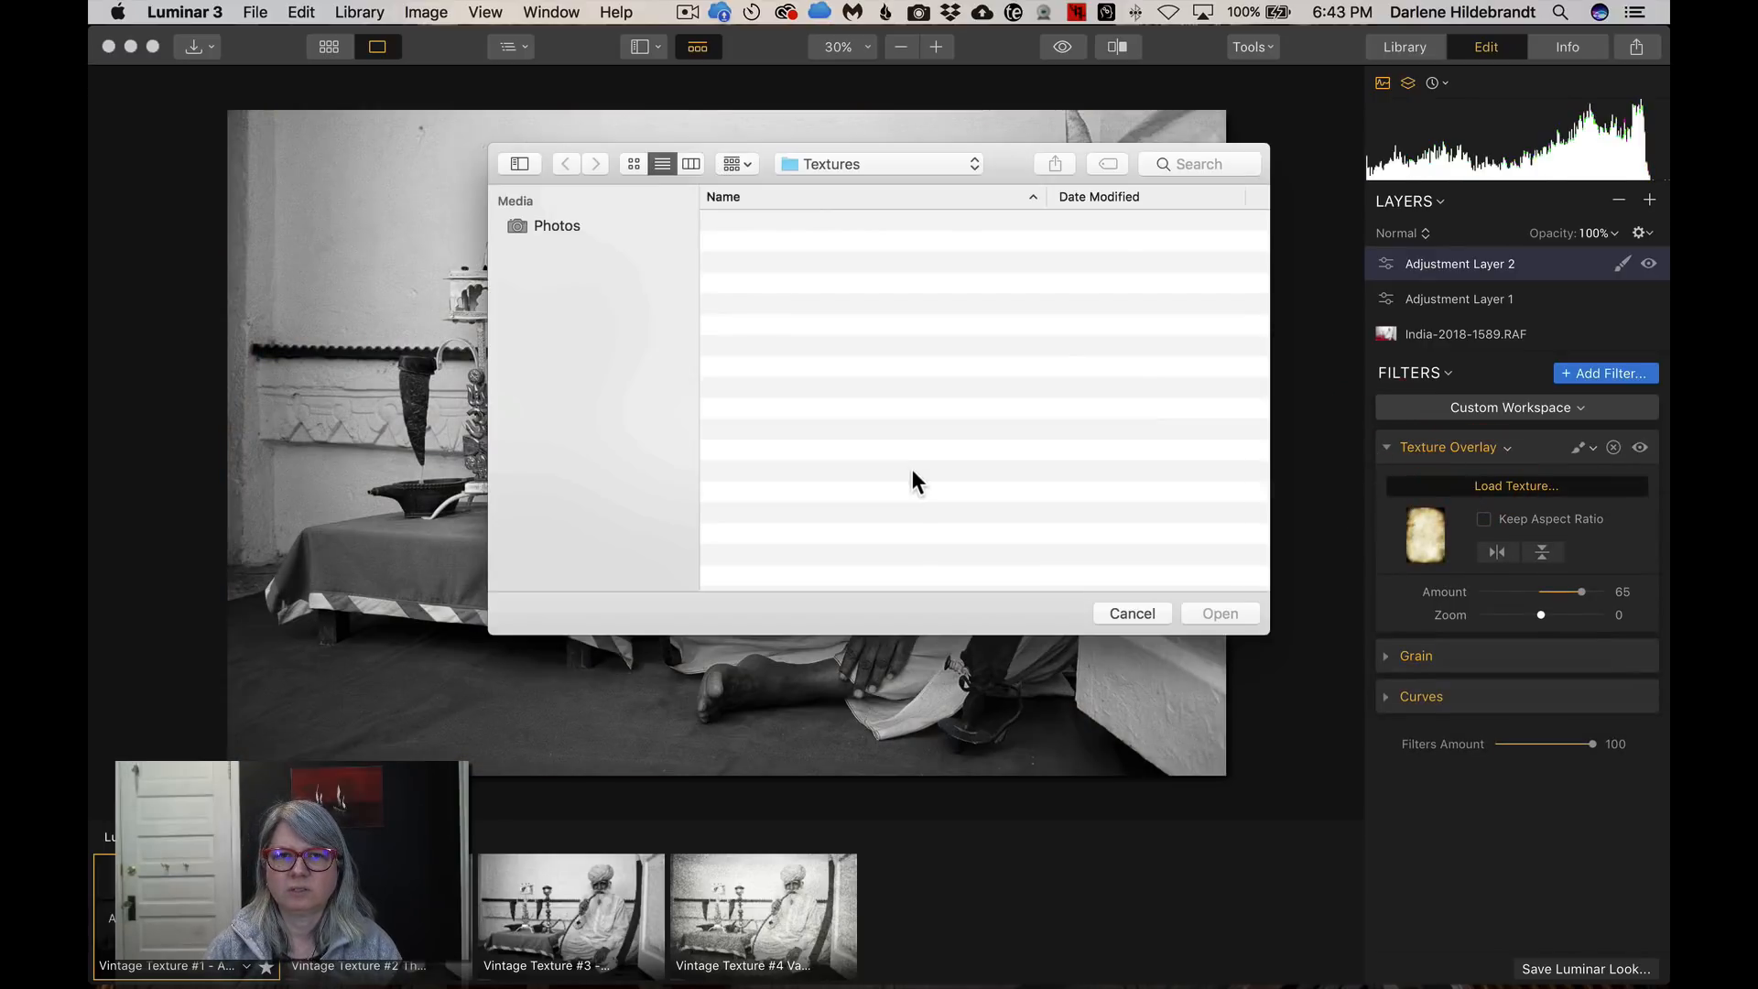
{"action": "left_click", "coordinate": [757, 236]}
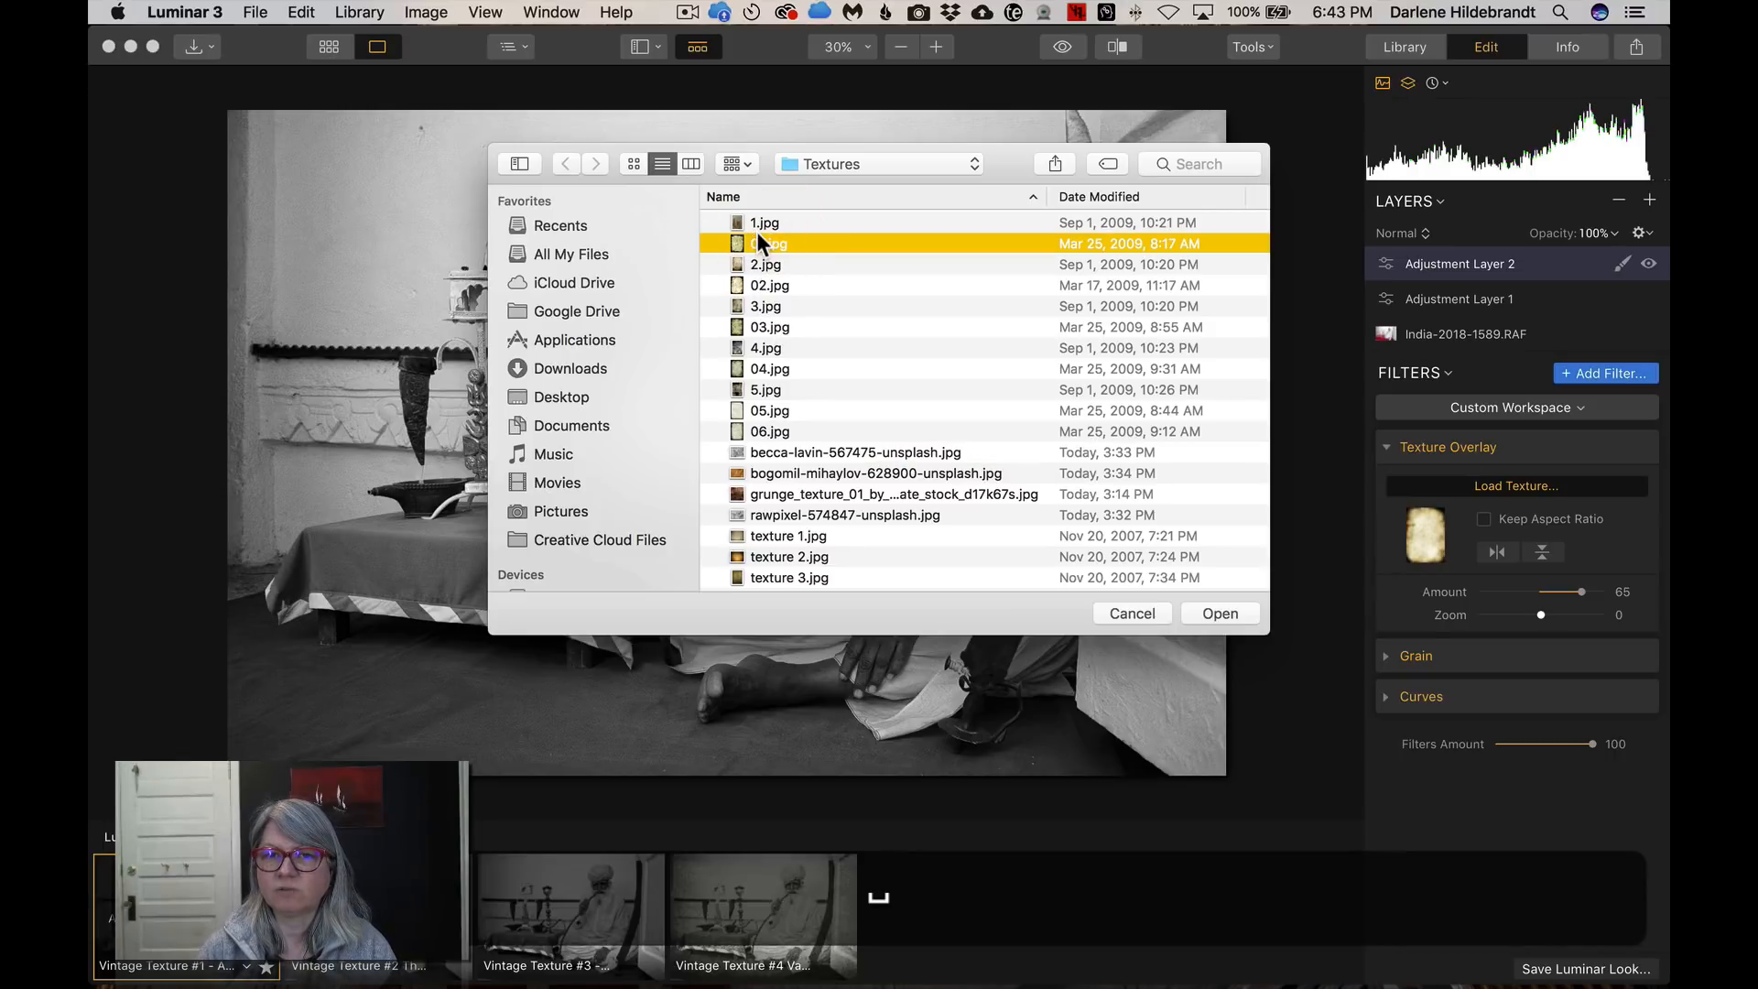
{"action": "key", "text": "space"}
{"action": "key", "text": "Down"}
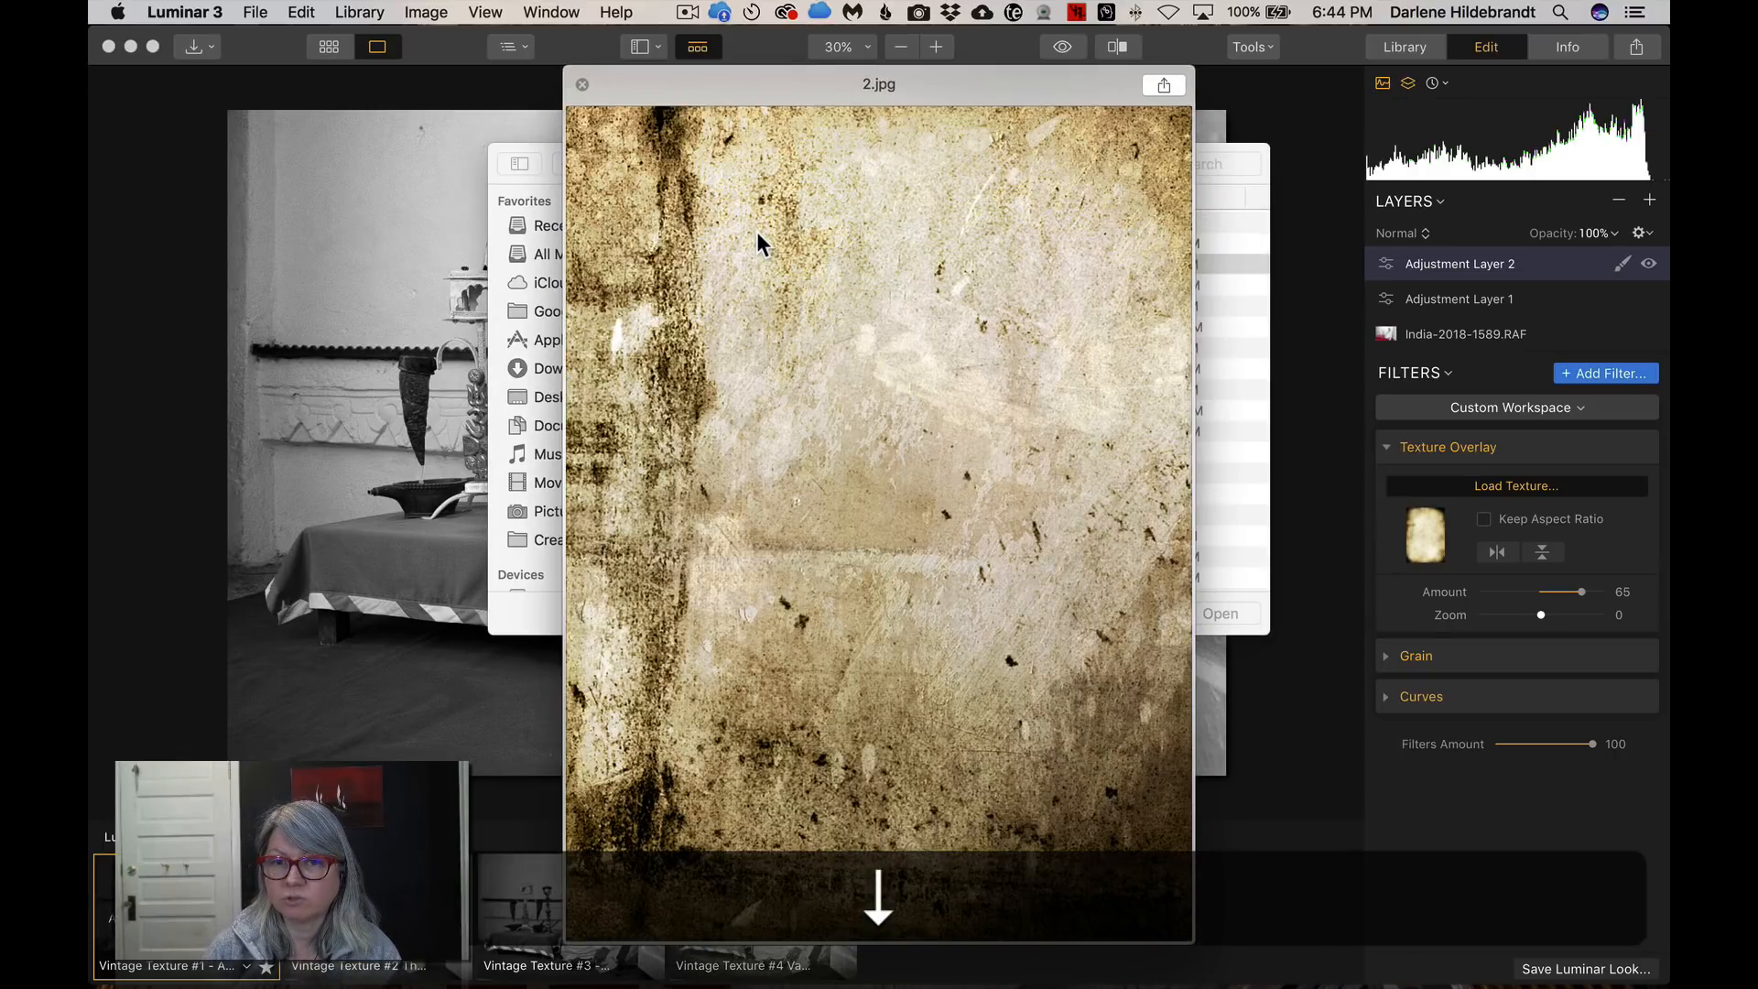
{"action": "key", "text": "Down"}
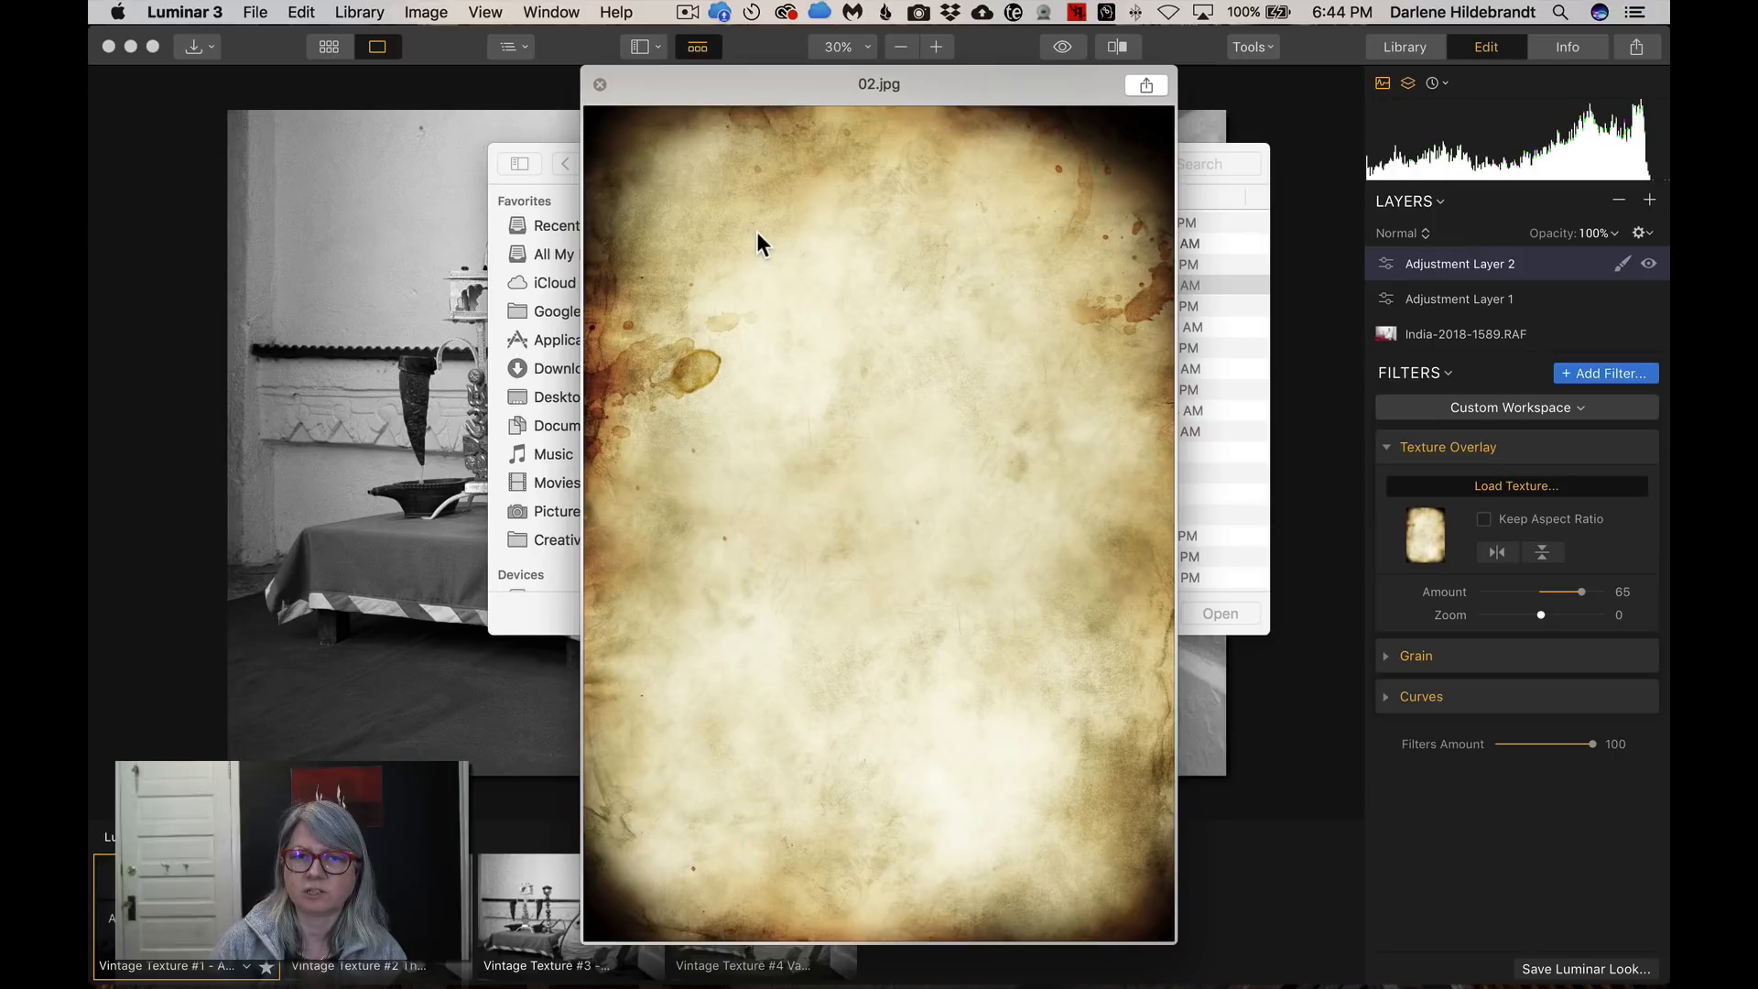
{"action": "key", "text": "space"}
{"action": "key", "text": "Return"}
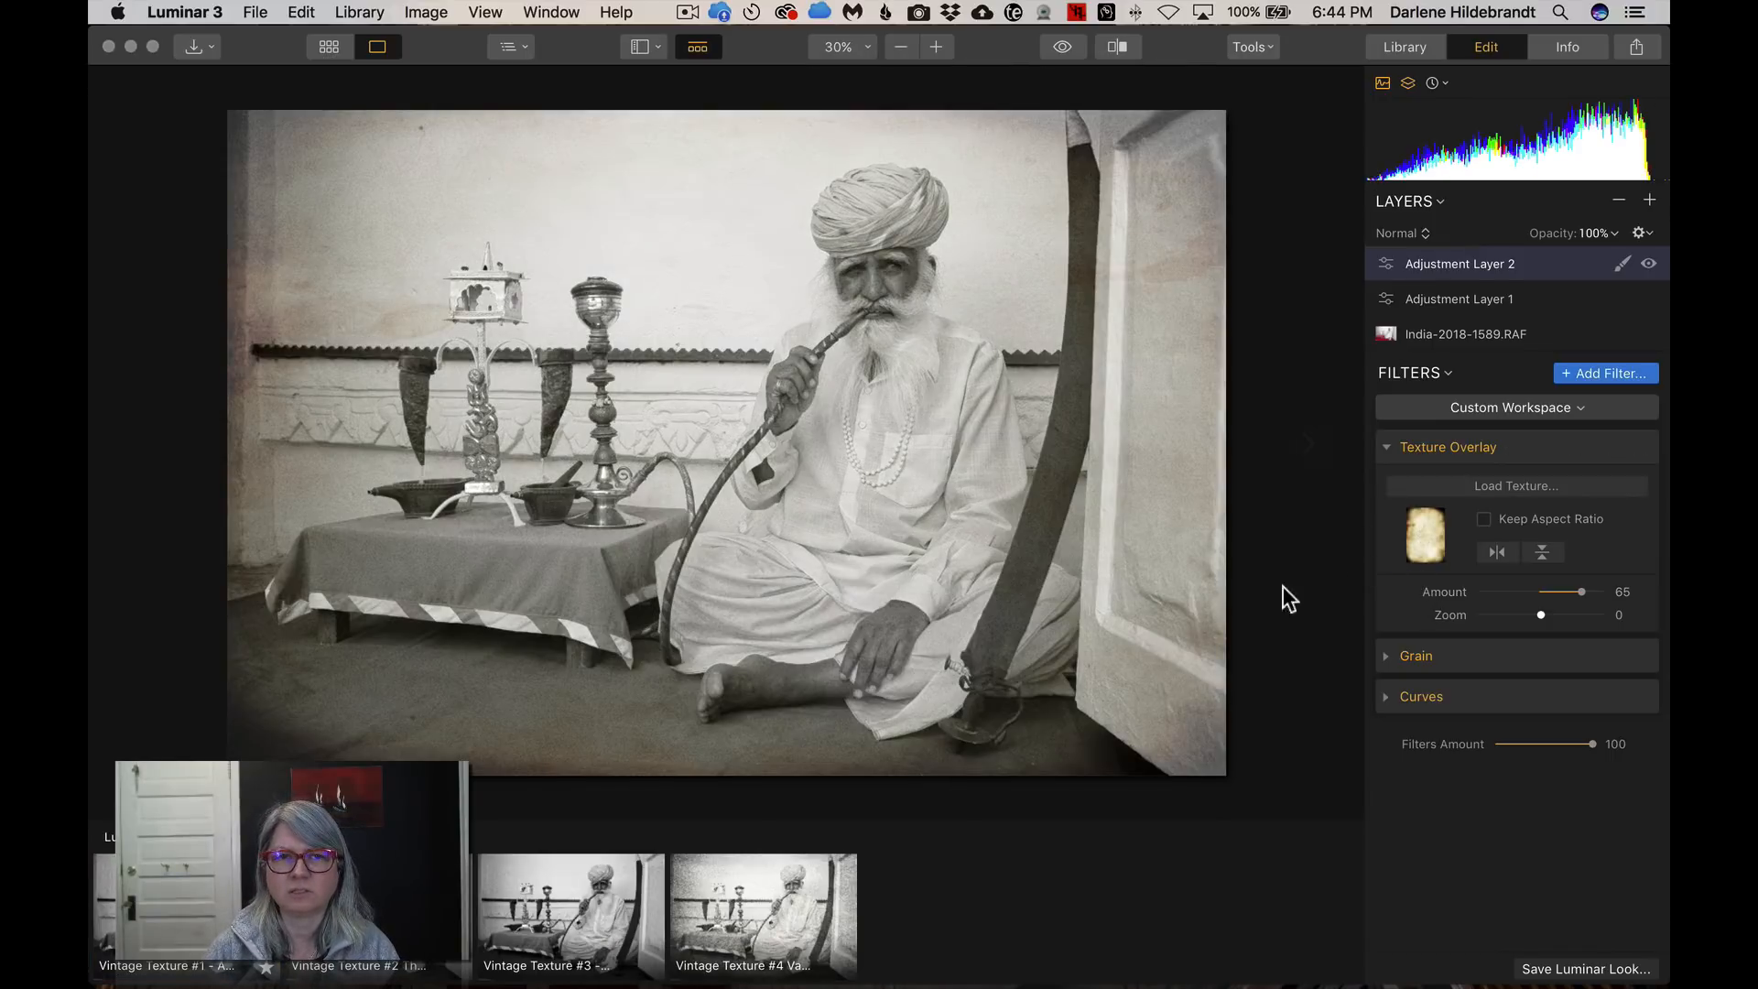
Set the blend mode of the Texture Overlay filter on Adjustment Layer 2 to Overlay
{"action": "left_click", "coordinate": [1425, 443]}
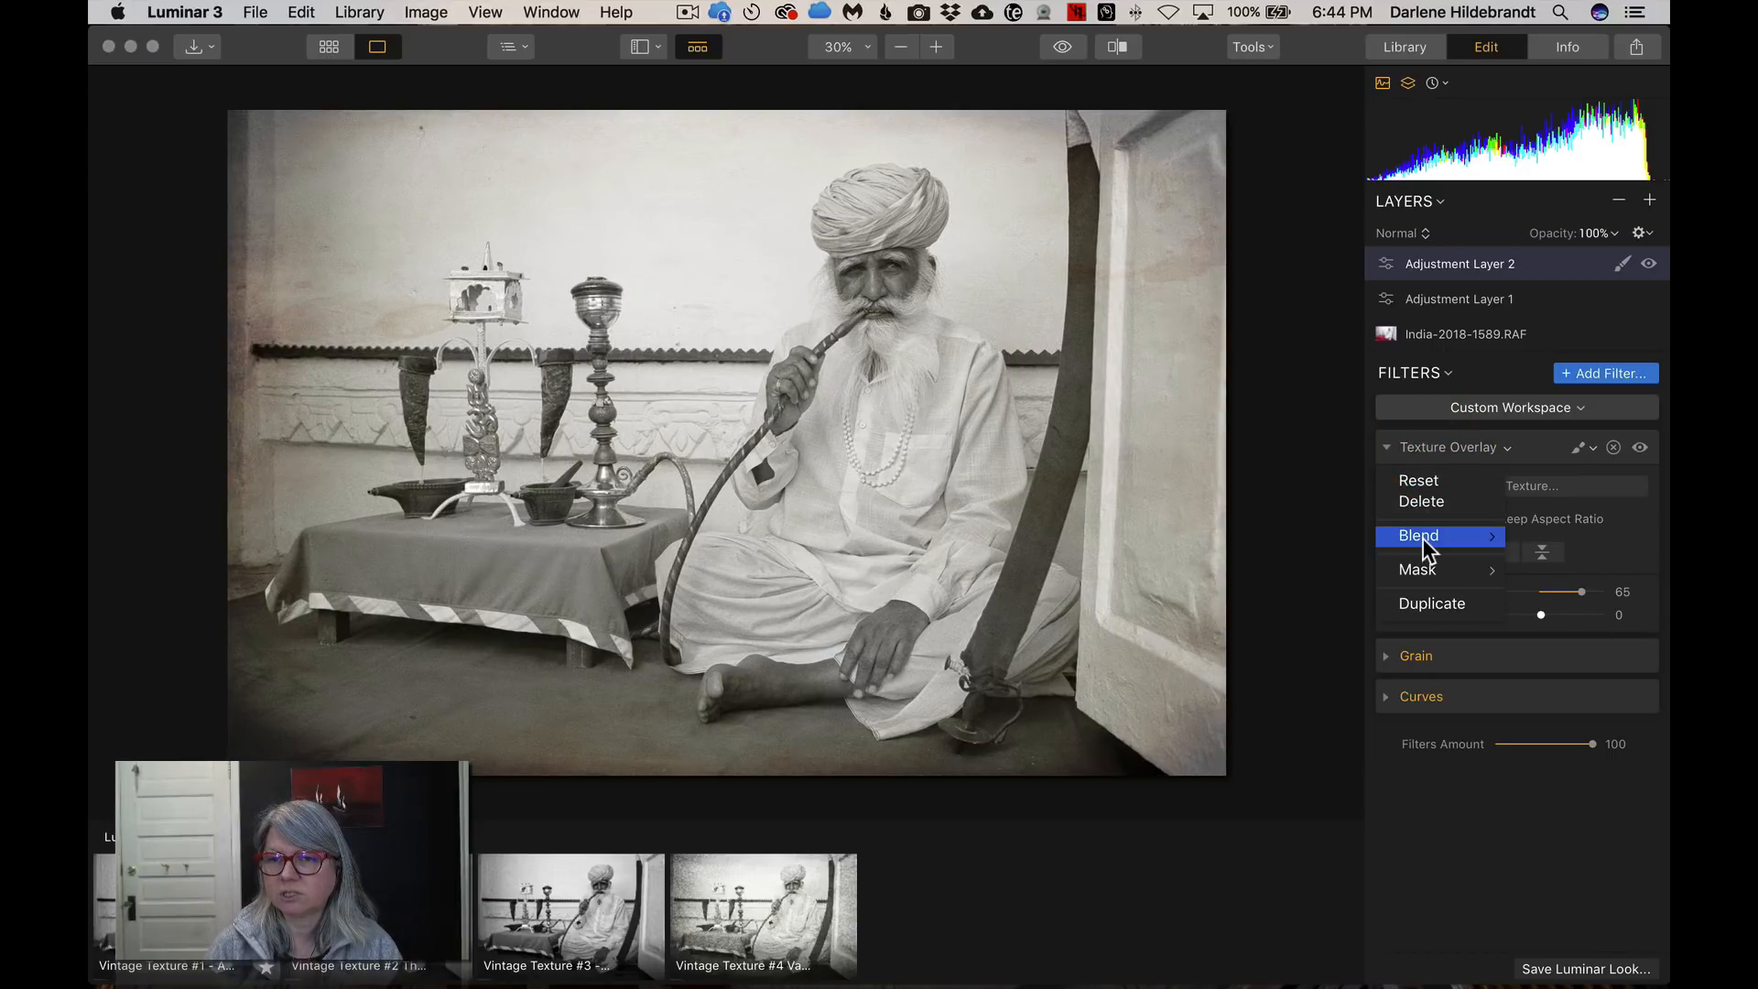
{"action": "mouse_move", "coordinate": [1425, 536]}
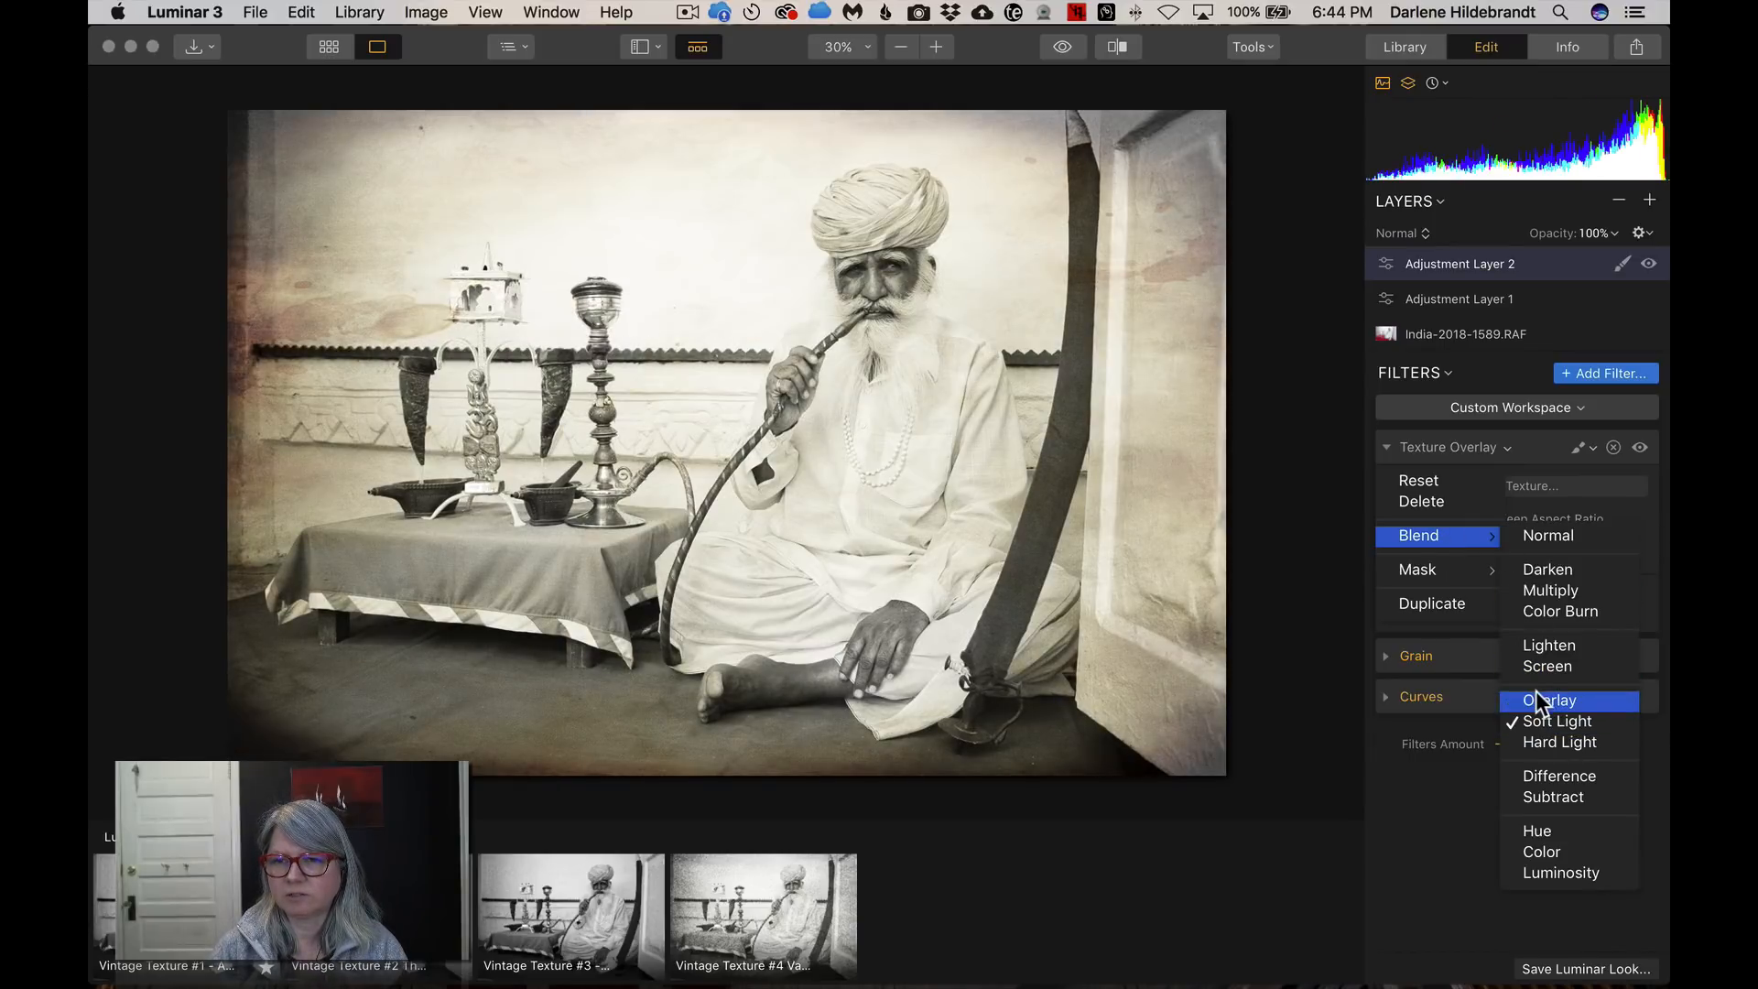
{"action": "left_click", "coordinate": [1538, 703]}
Try a vertical flip of the overlay texture, keep a horizontal flip instead, and set the texture Amount to 66
{"action": "left_click", "coordinate": [1543, 553]}
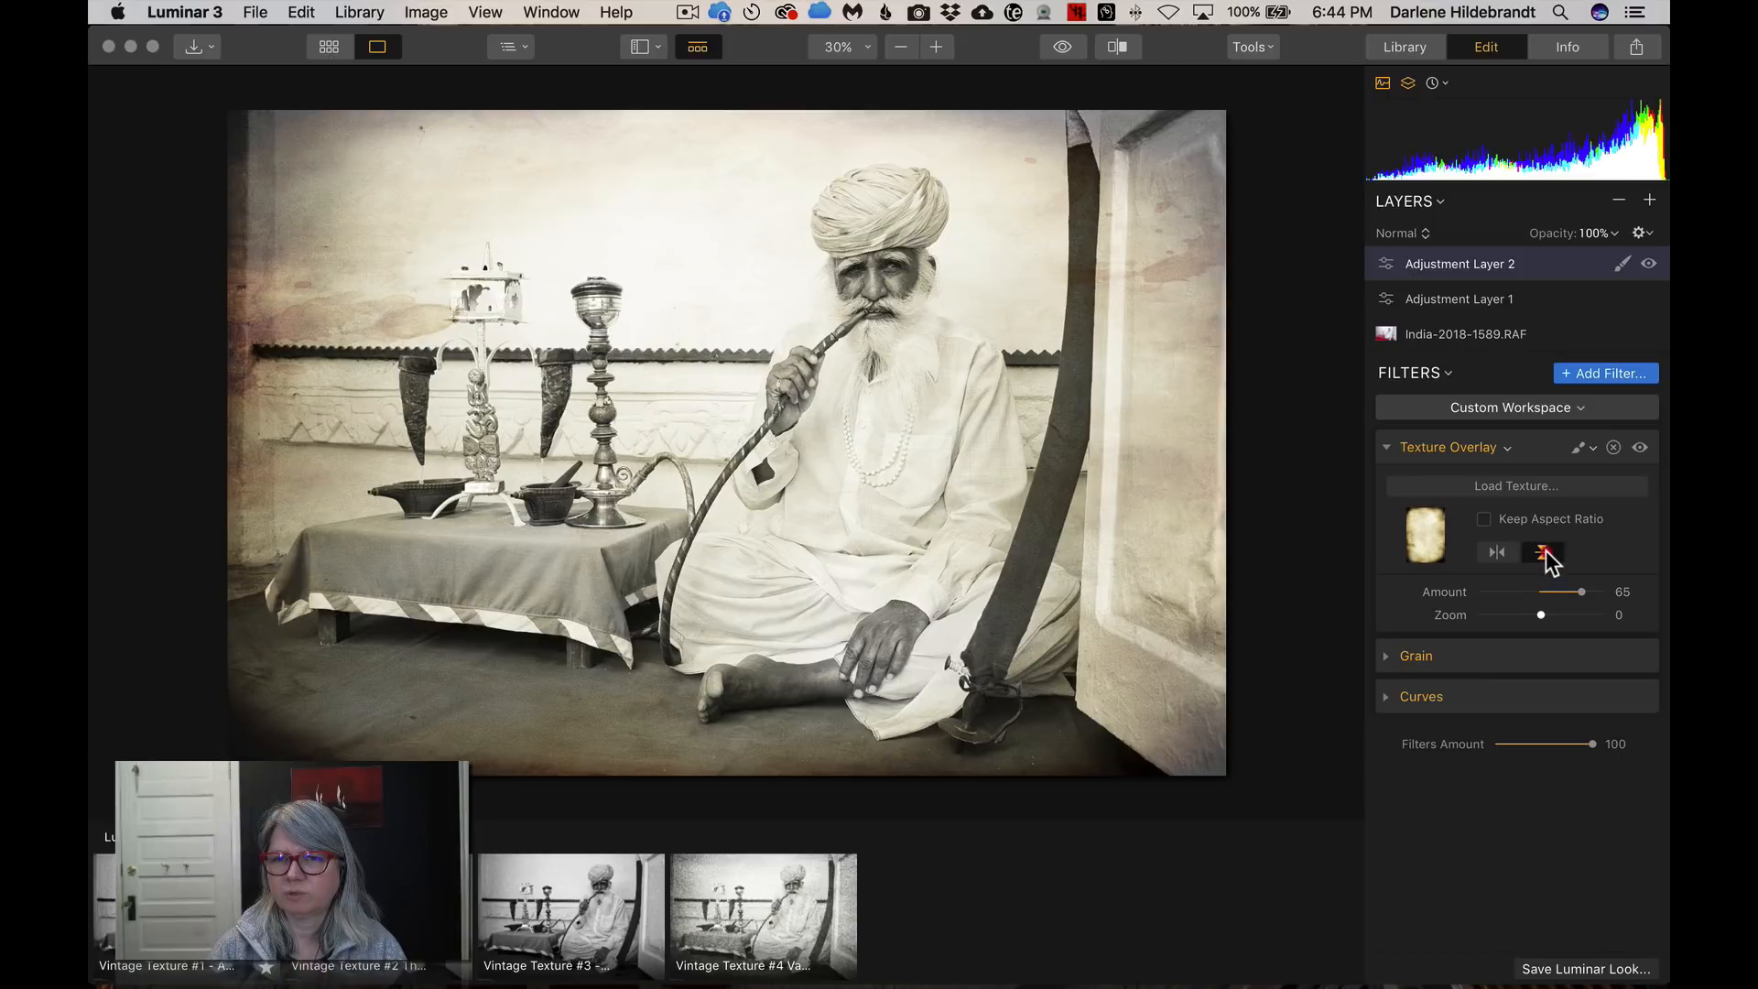
{"action": "left_click", "coordinate": [1544, 555]}
{"action": "left_click", "coordinate": [1494, 553]}
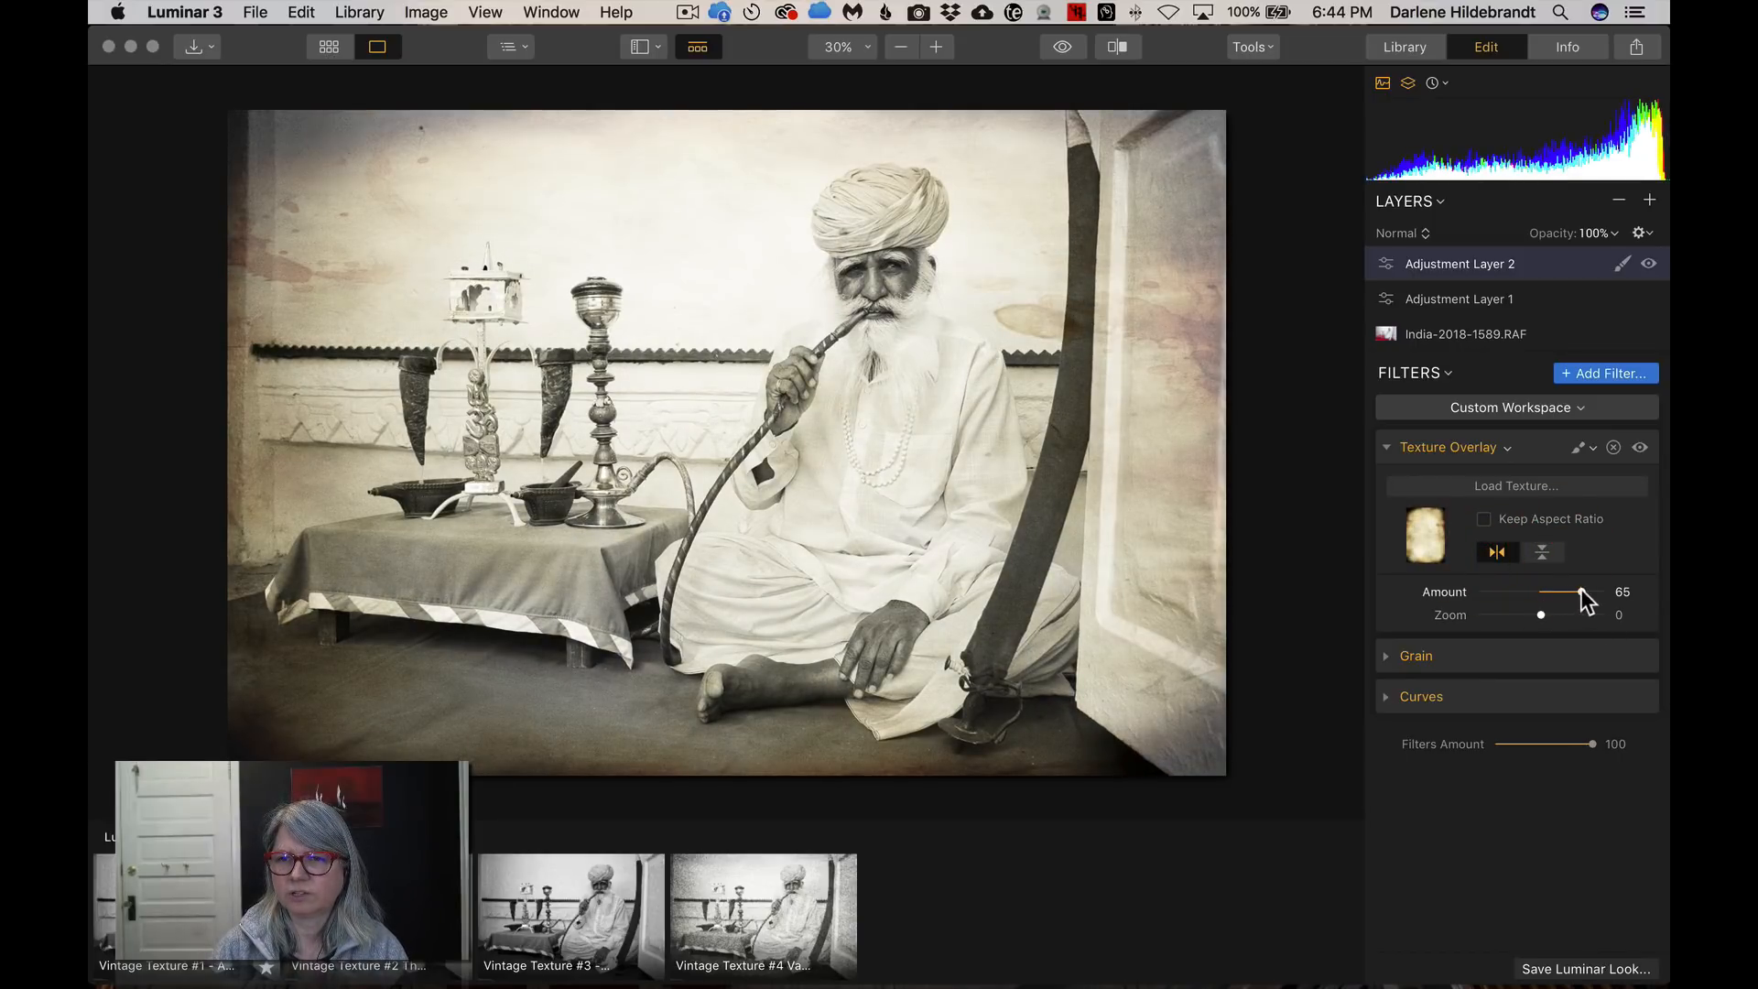
{"action": "left_click_drag", "start_coordinate": [1582, 592], "coordinate": [1581, 592]}
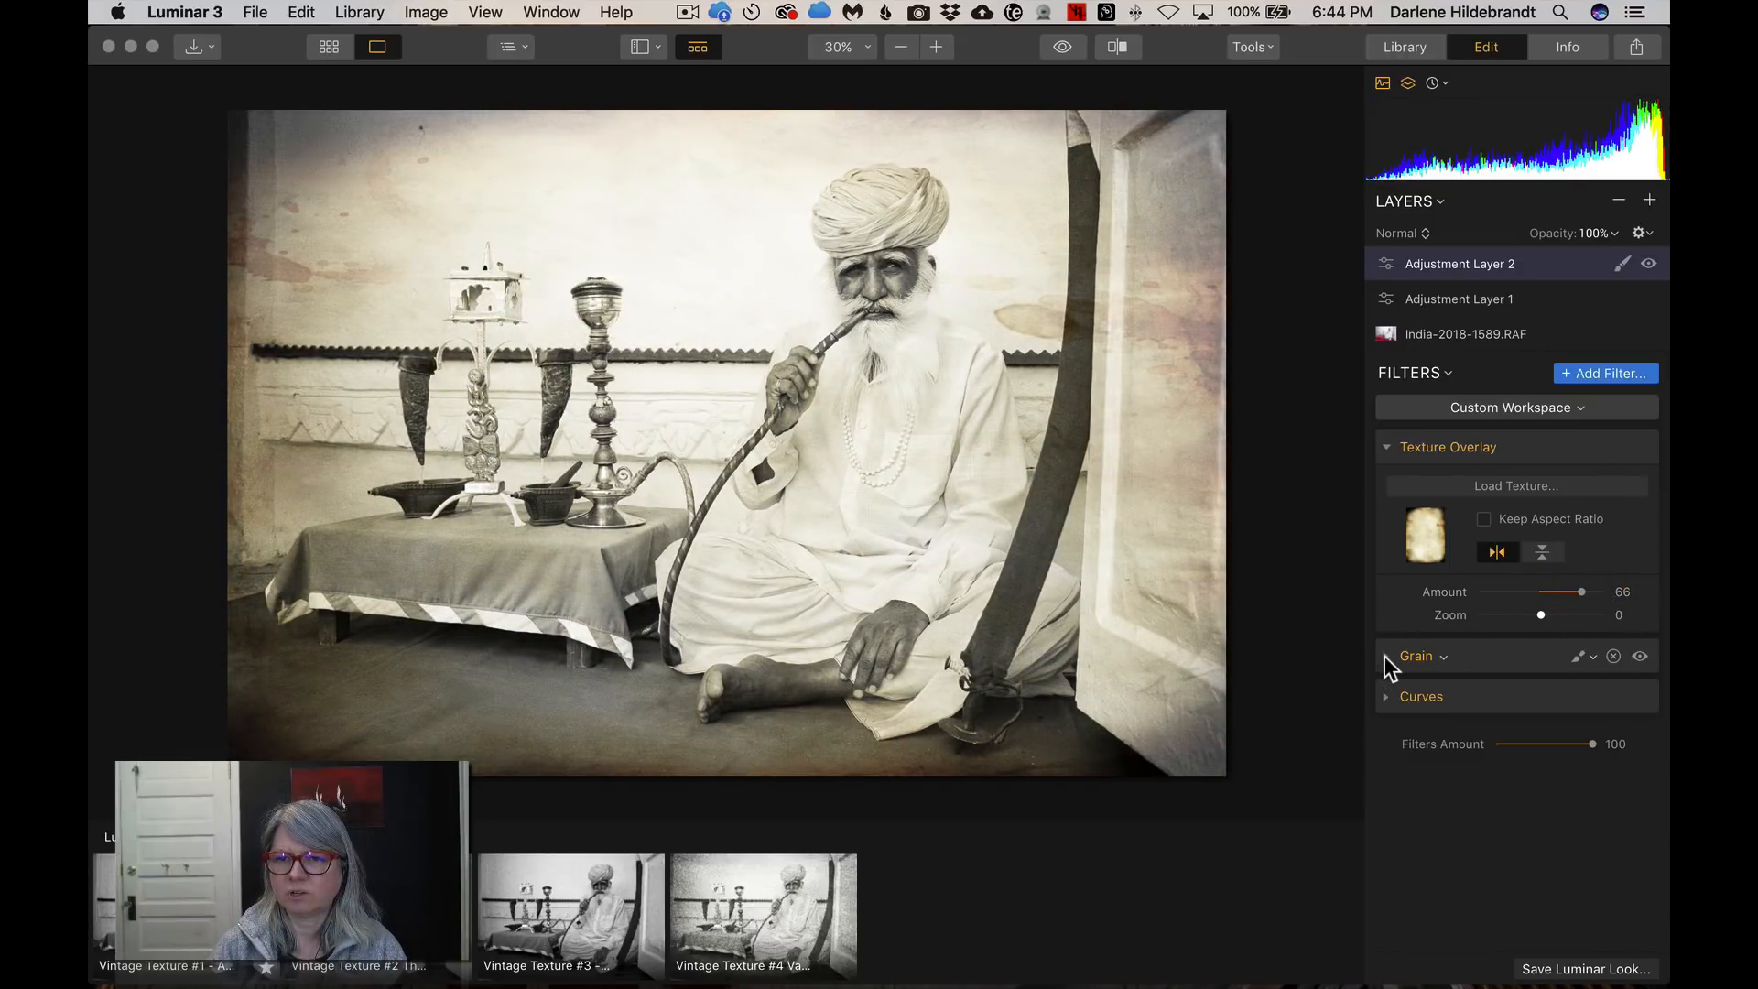
Check the Grain settings and slightly raise the black point of the main curve in the Curves filter
{"action": "left_click", "coordinate": [1385, 656]}
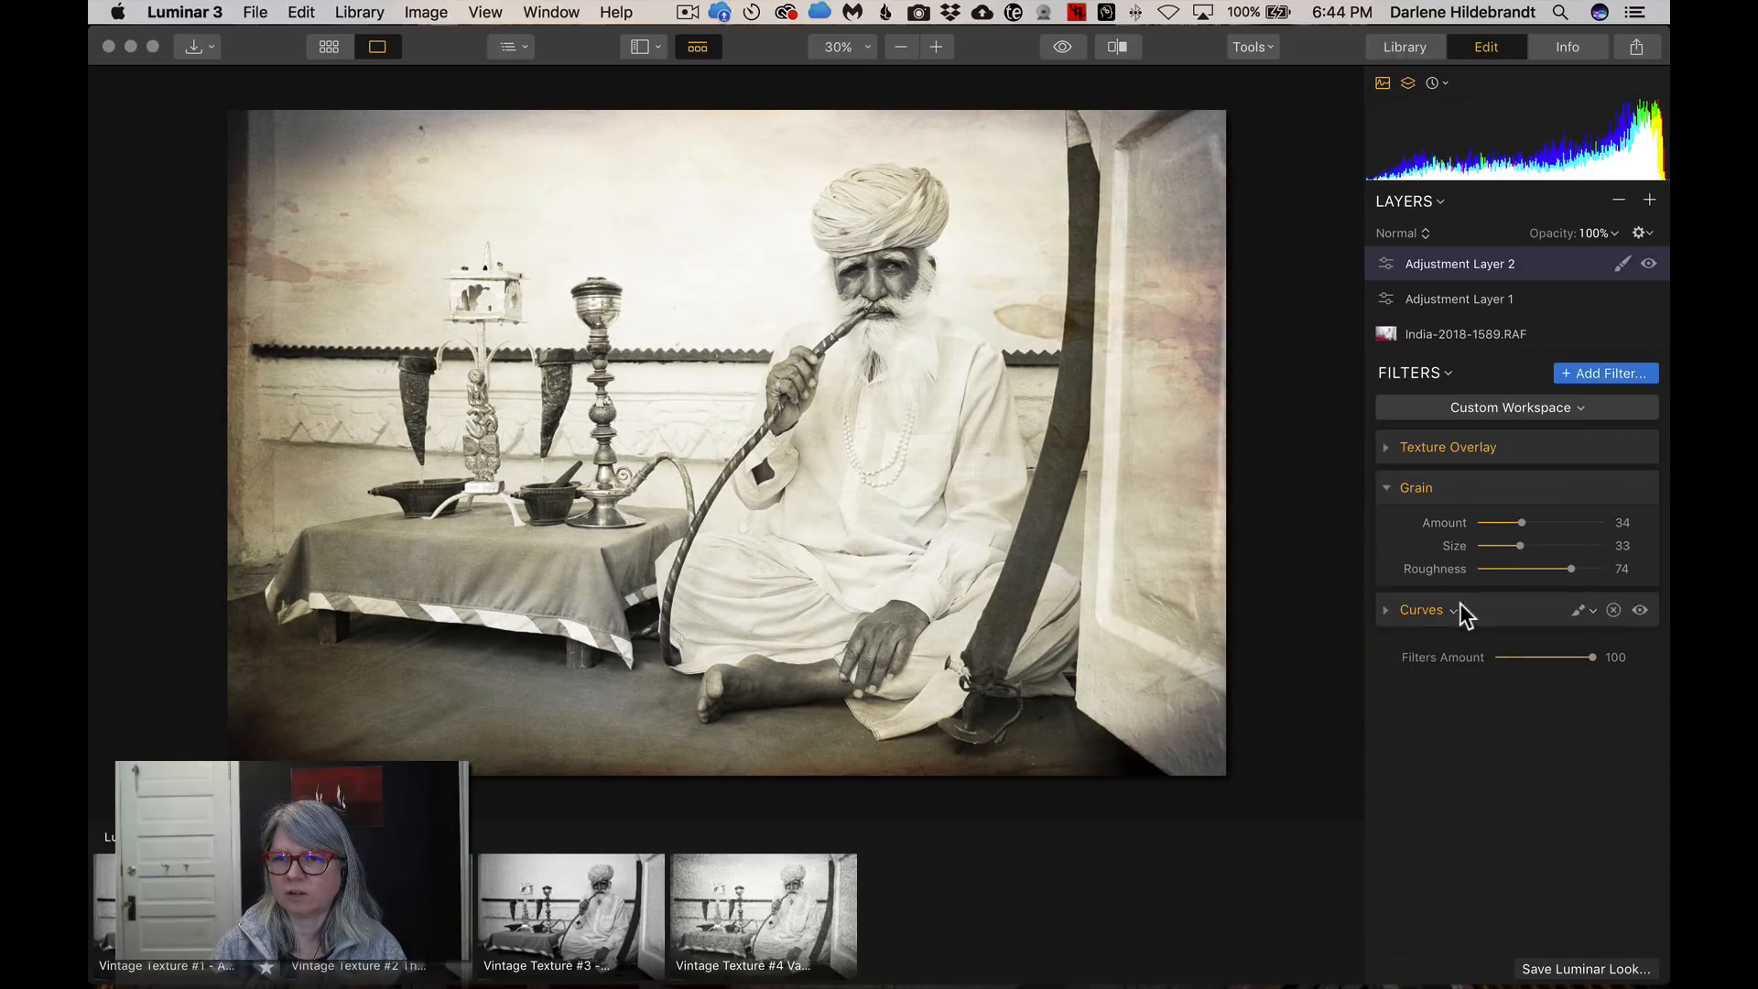
{"action": "left_click", "coordinate": [1385, 610]}
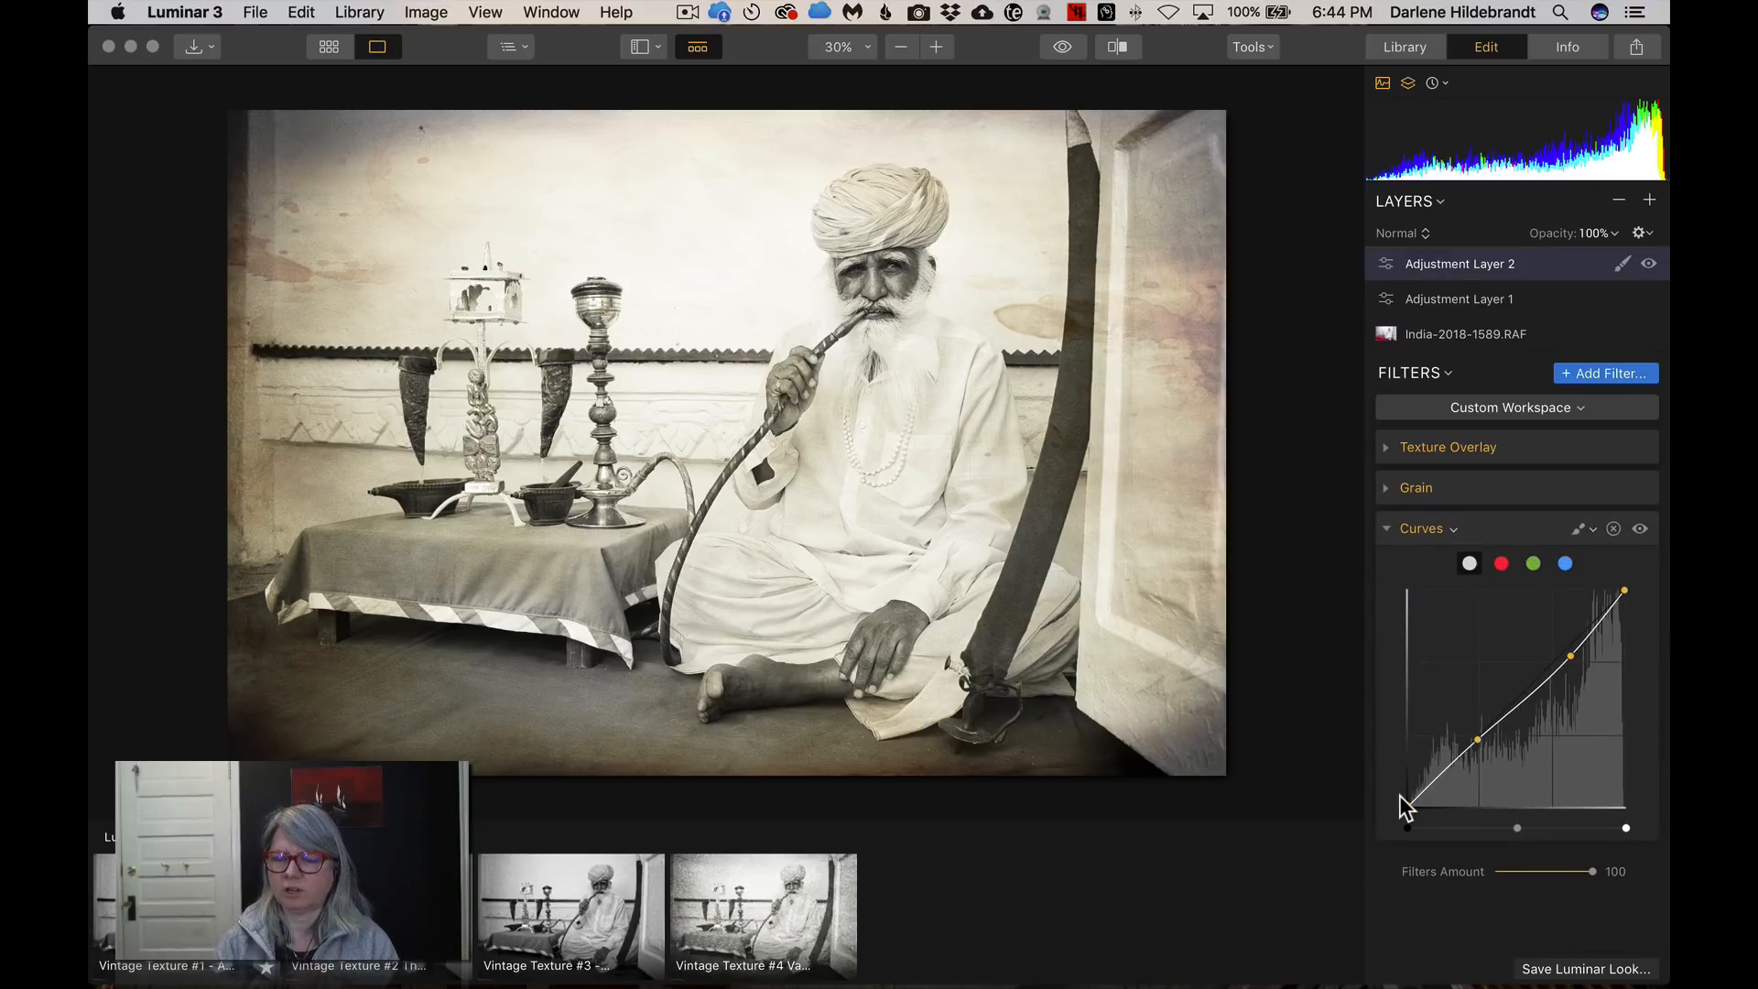
{"action": "left_click_drag", "start_coordinate": [1408, 805], "coordinate": [1407, 799]}
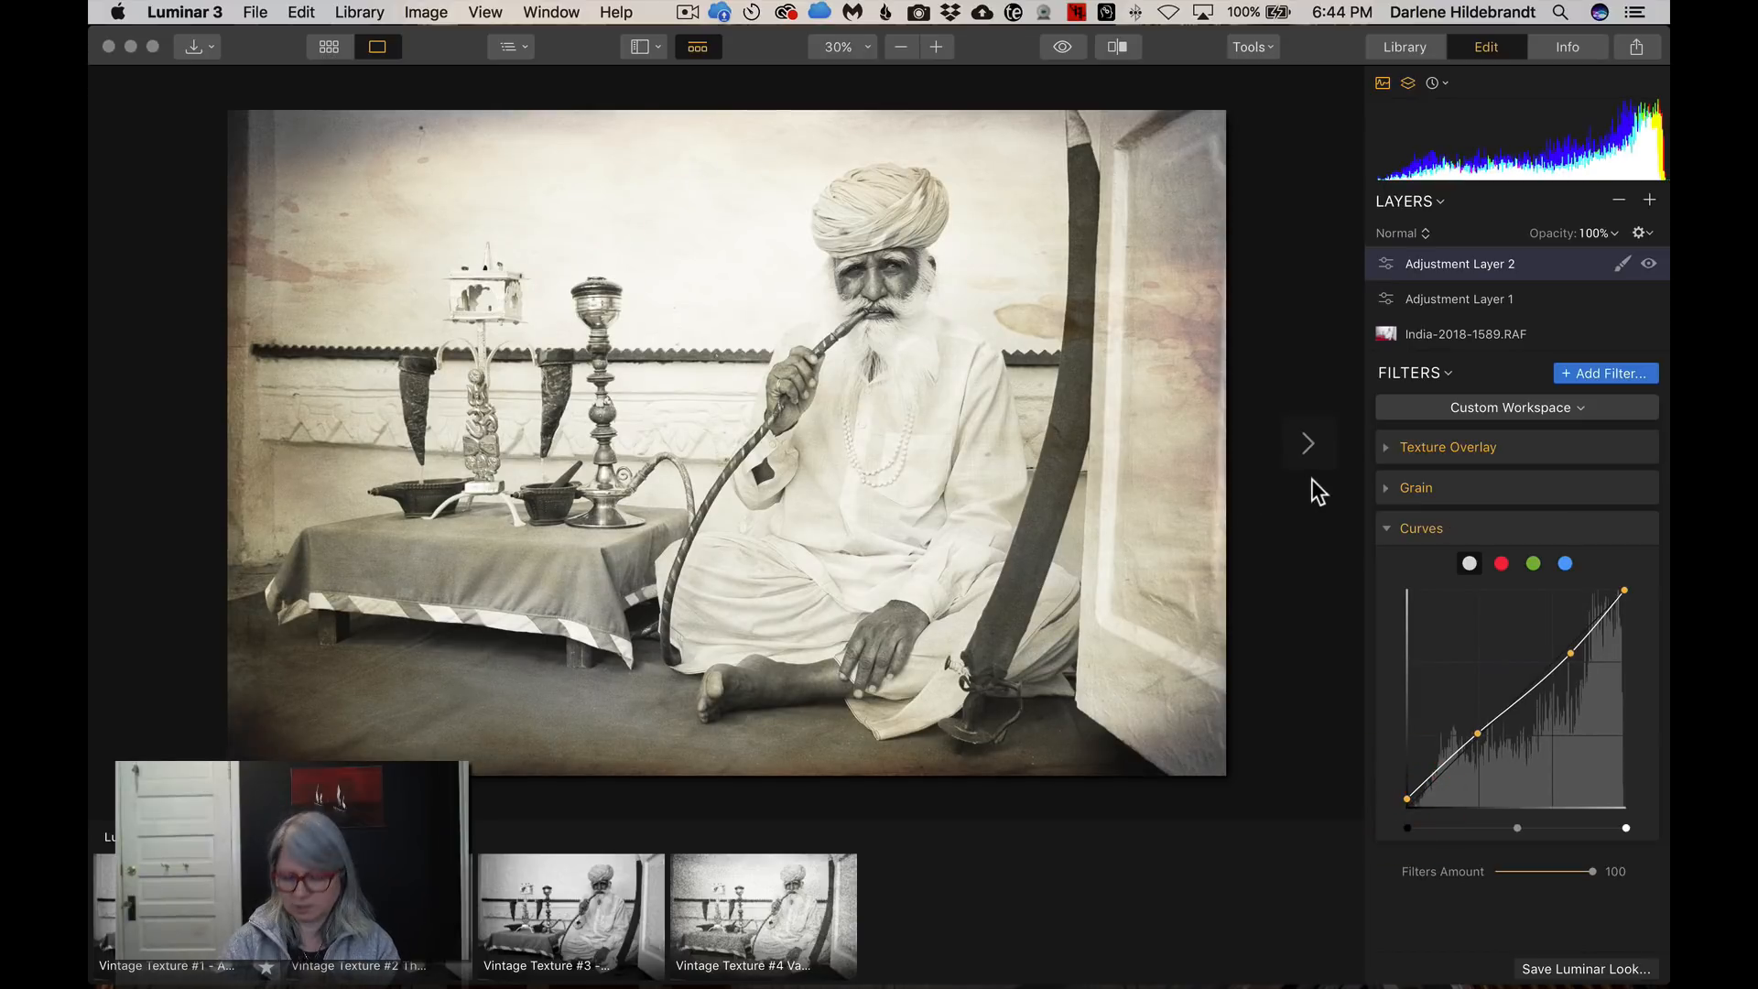
Compare the edited photo of the seated man with the original image
{"action": "key", "text": "backslash"}
{"action": "key", "text": "backslash"}
{"action": "key", "text": "backslash"}
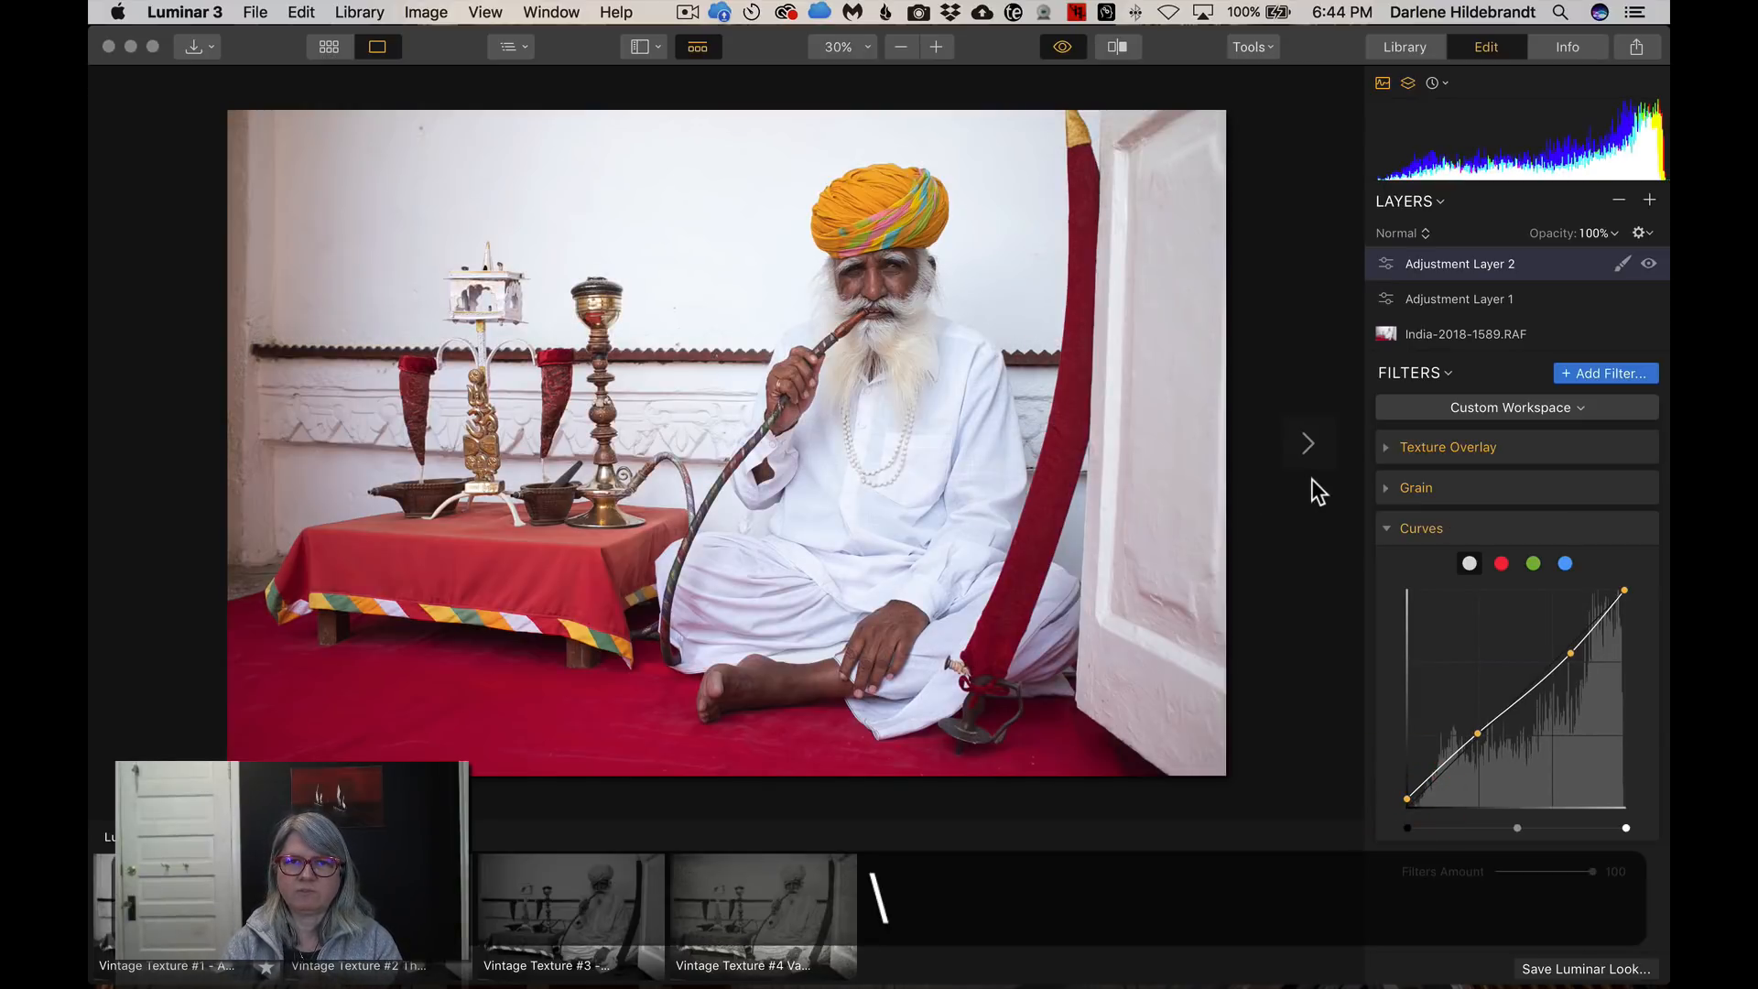